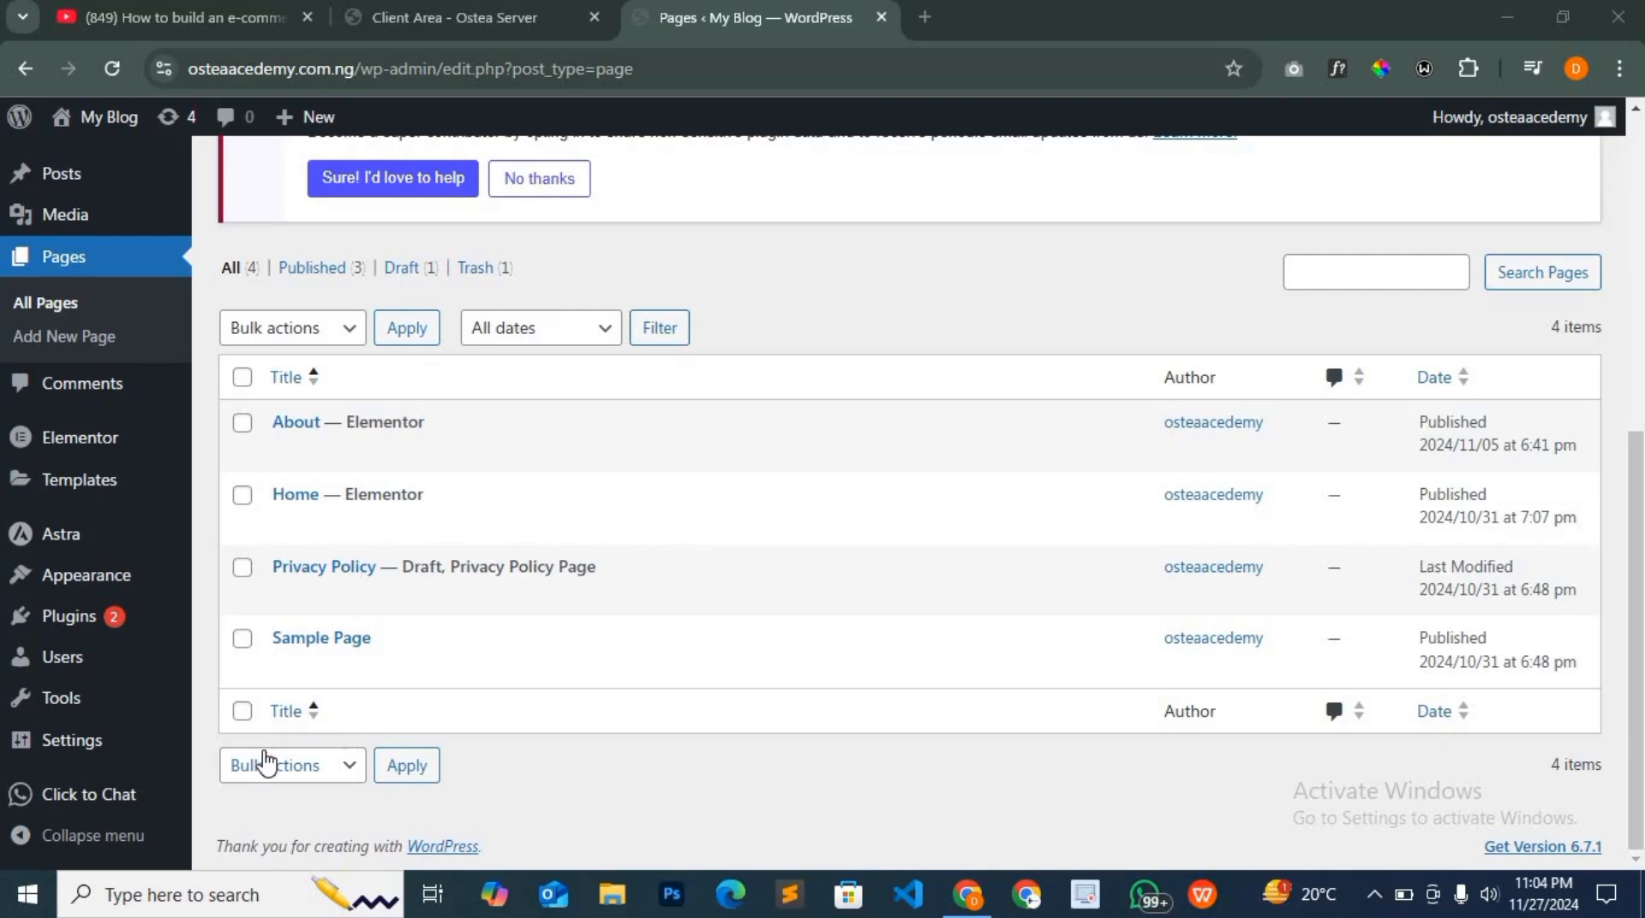
mouse_move(588, 686)
left_click_drag(447, 68, 635, 80)
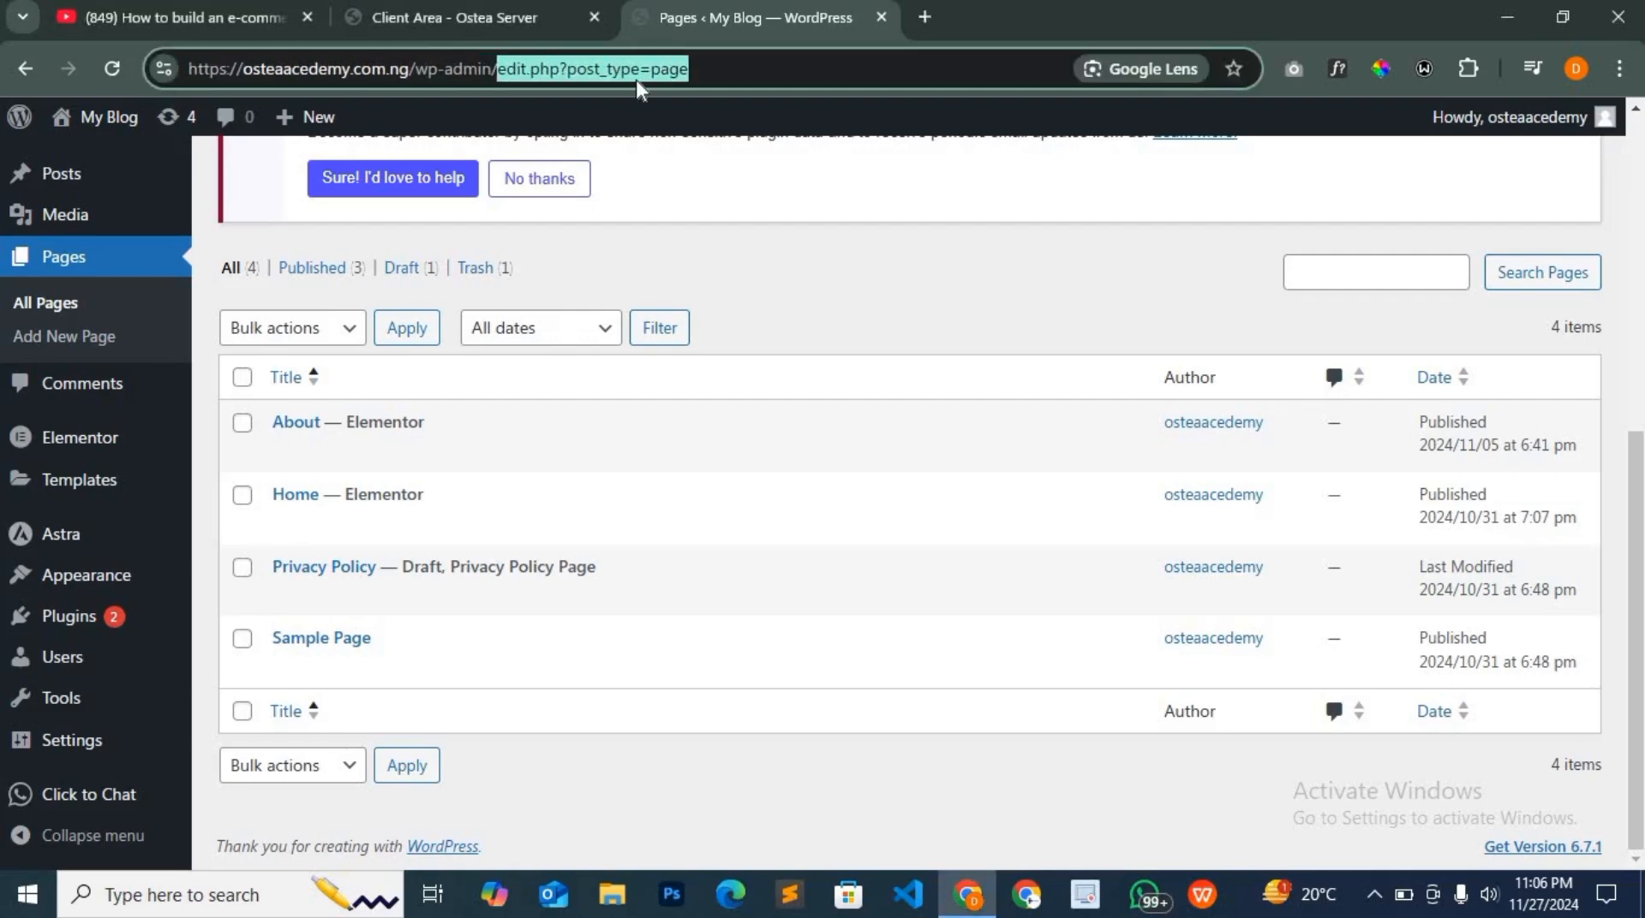
key("BackSpace")
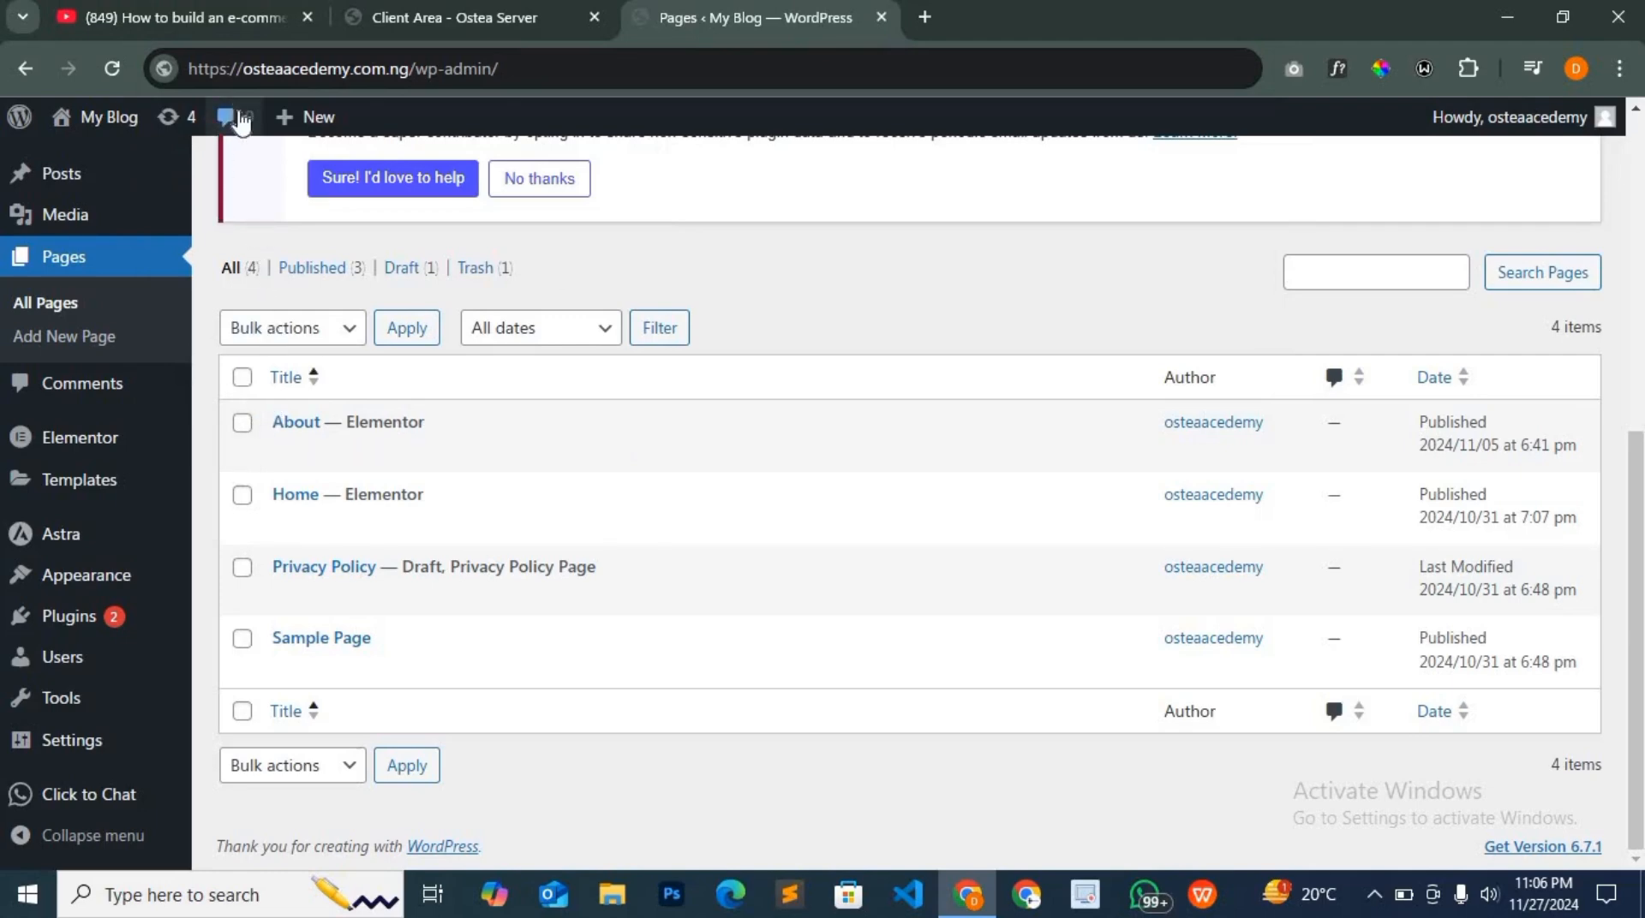
mouse_move(305, 118)
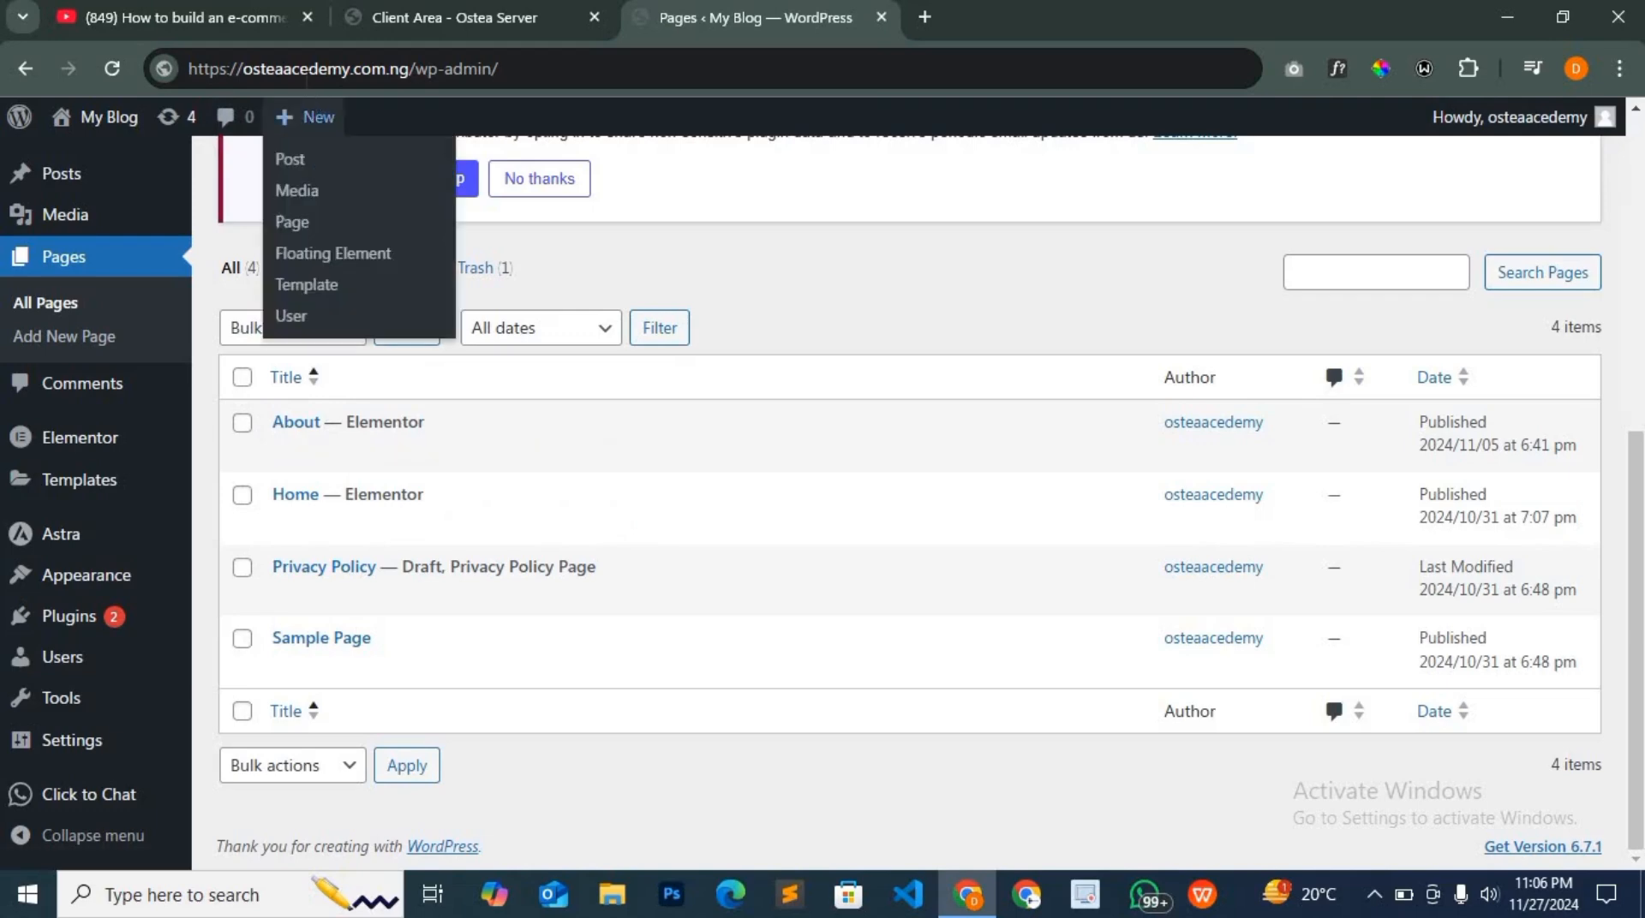
Move the About and Home pages to the trash with a bulk action
left_click(244, 424)
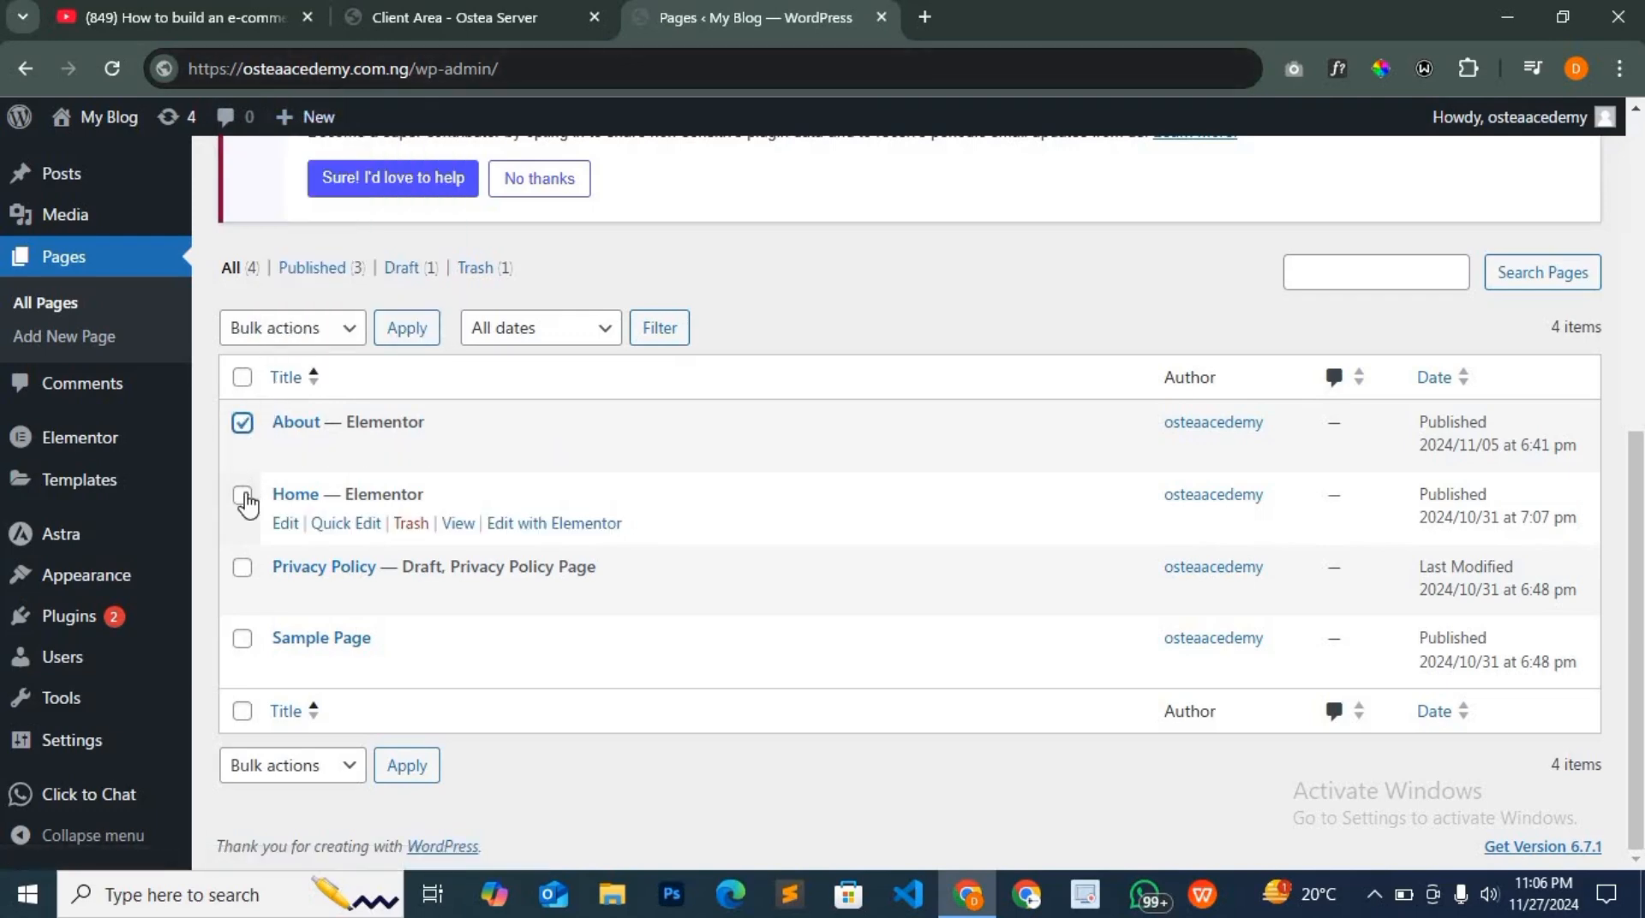
left_click(243, 495)
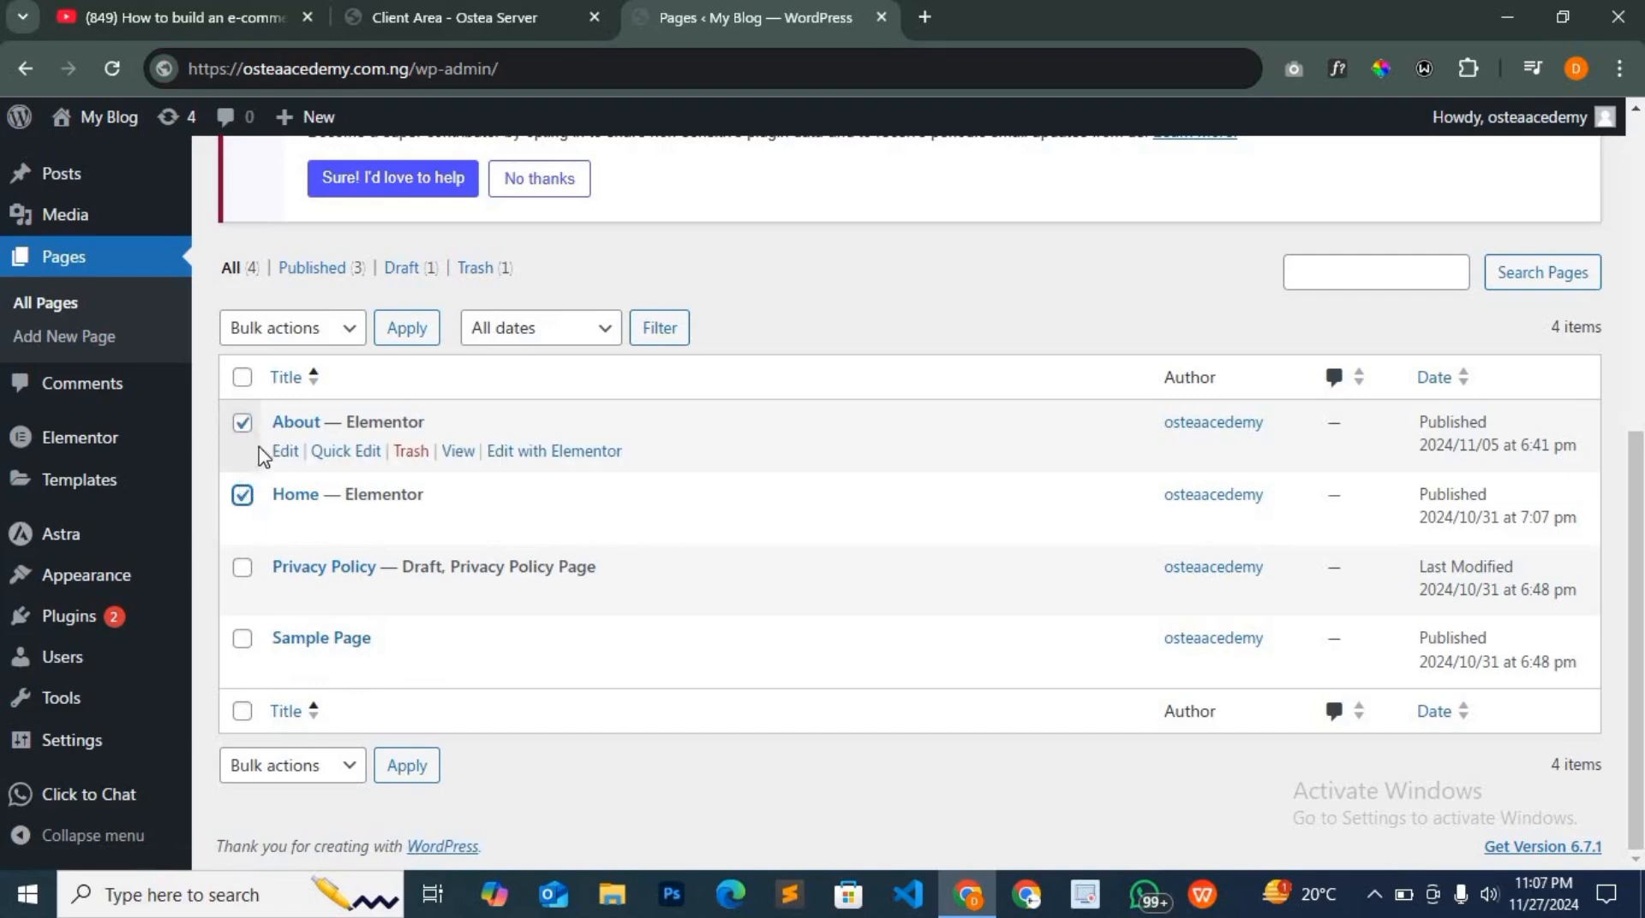
left_click(322, 332)
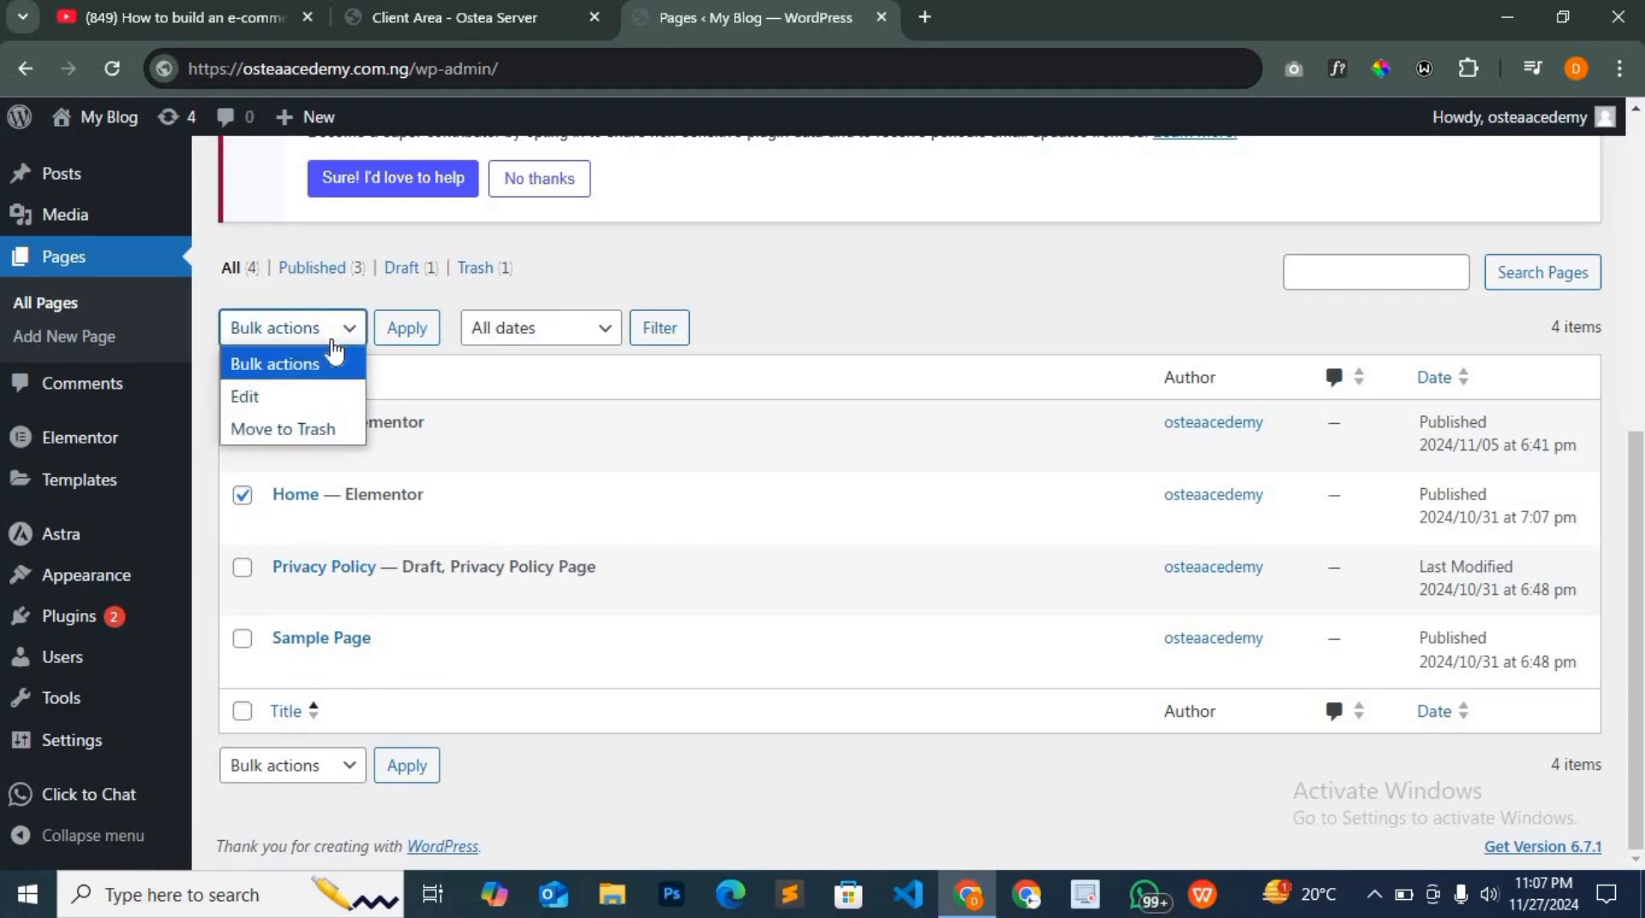
left_click(319, 428)
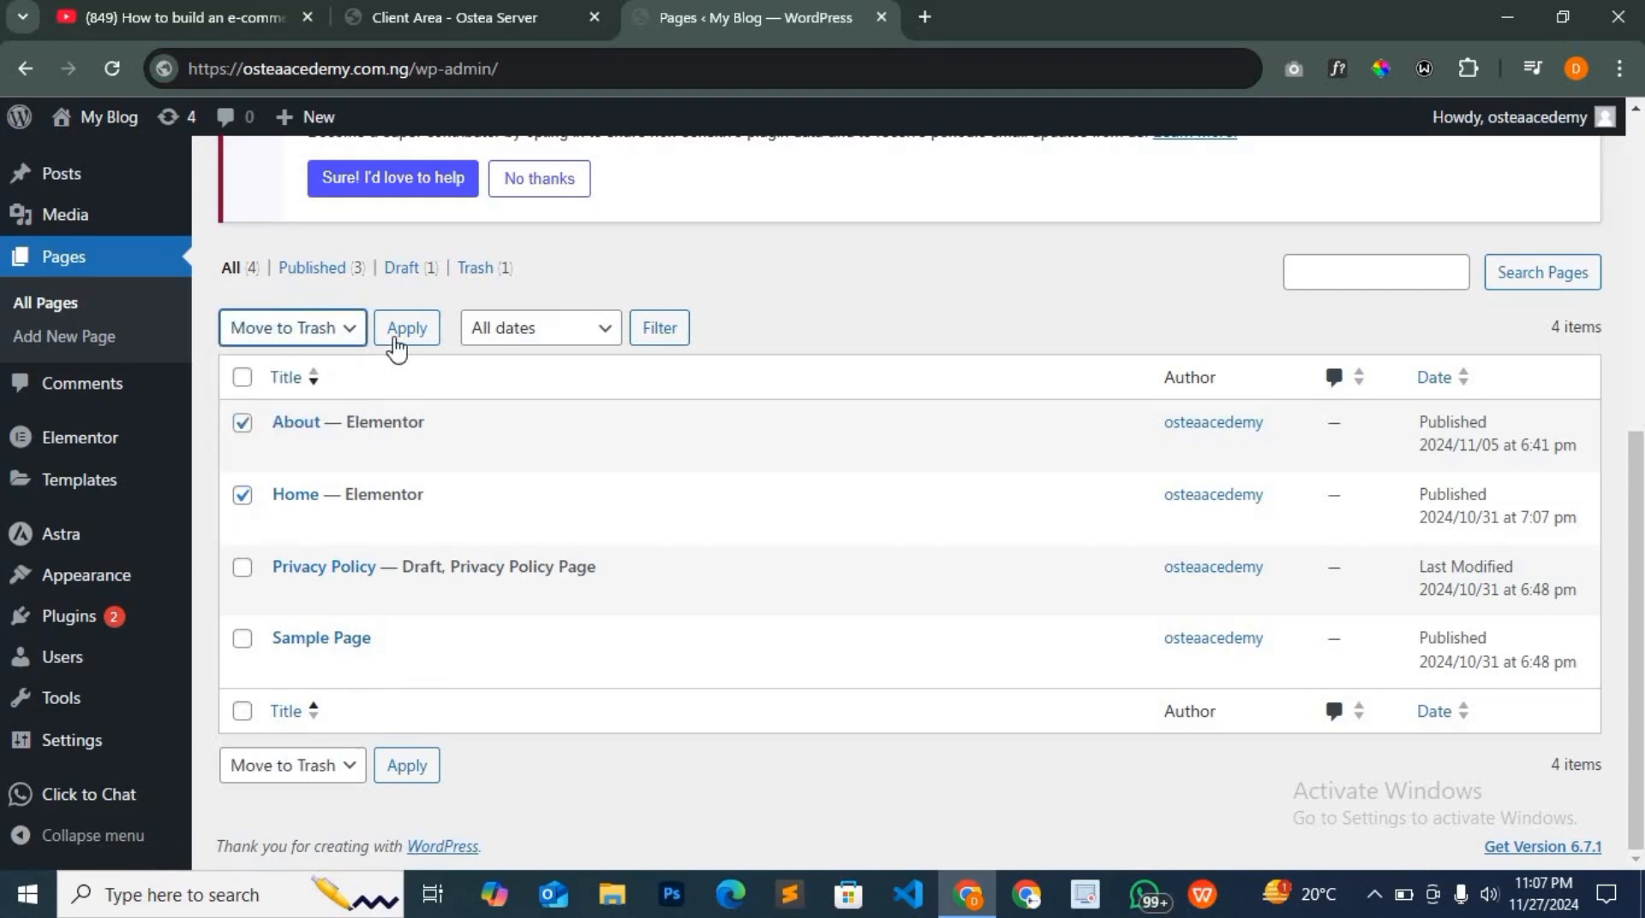
left_click(403, 340)
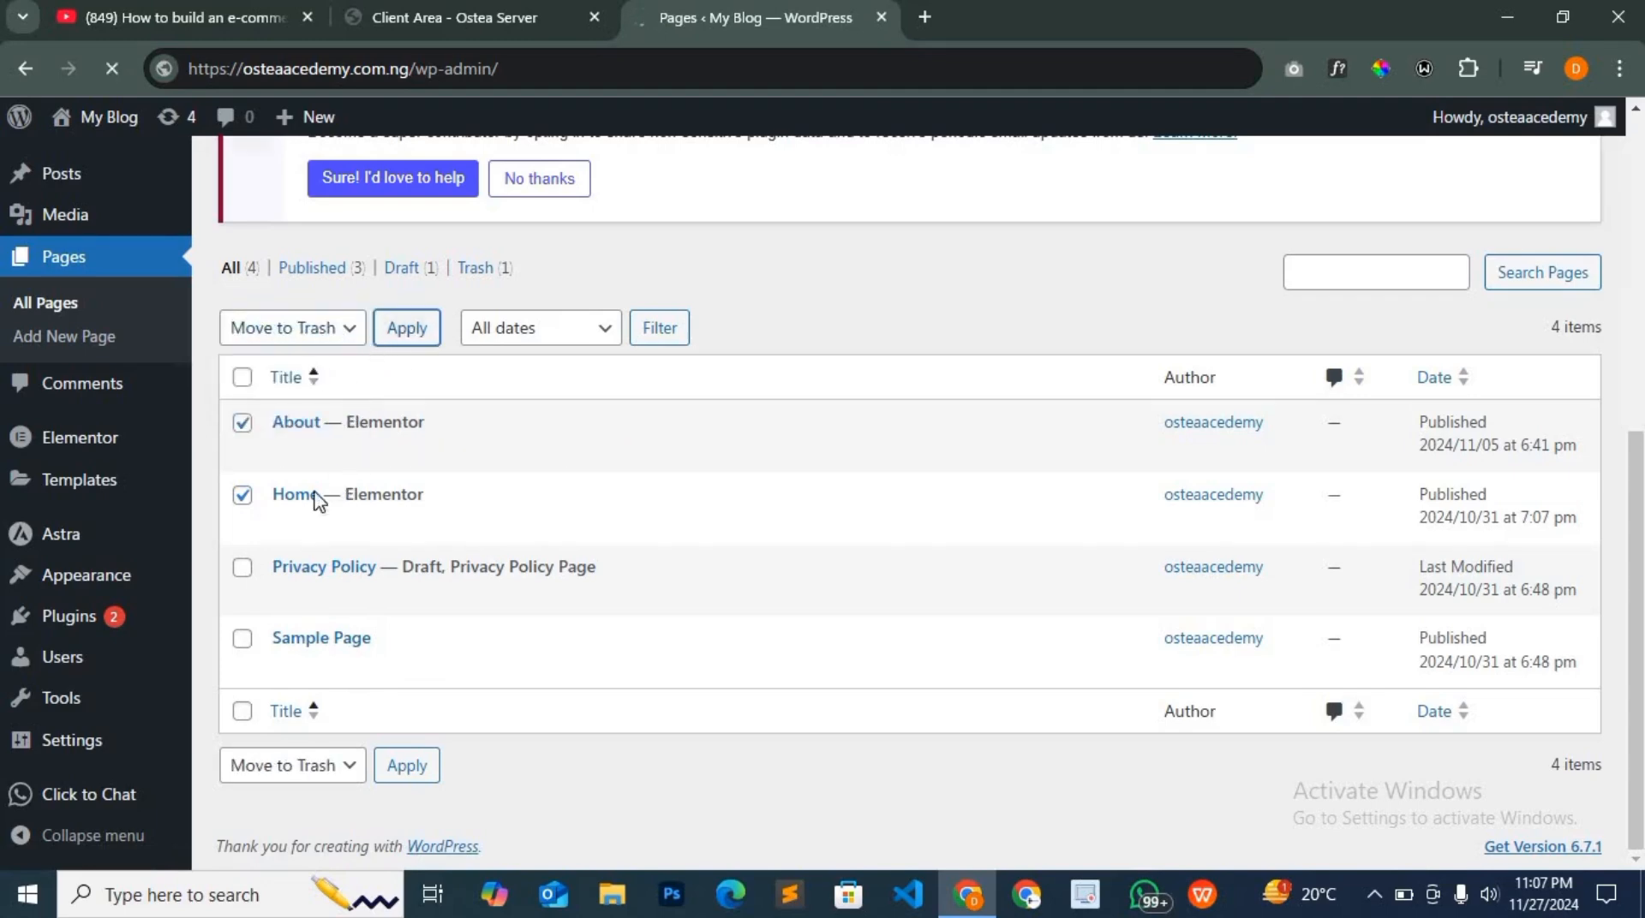
scroll(318, 503, "down", 3)
scroll(318, 503, "down", 1)
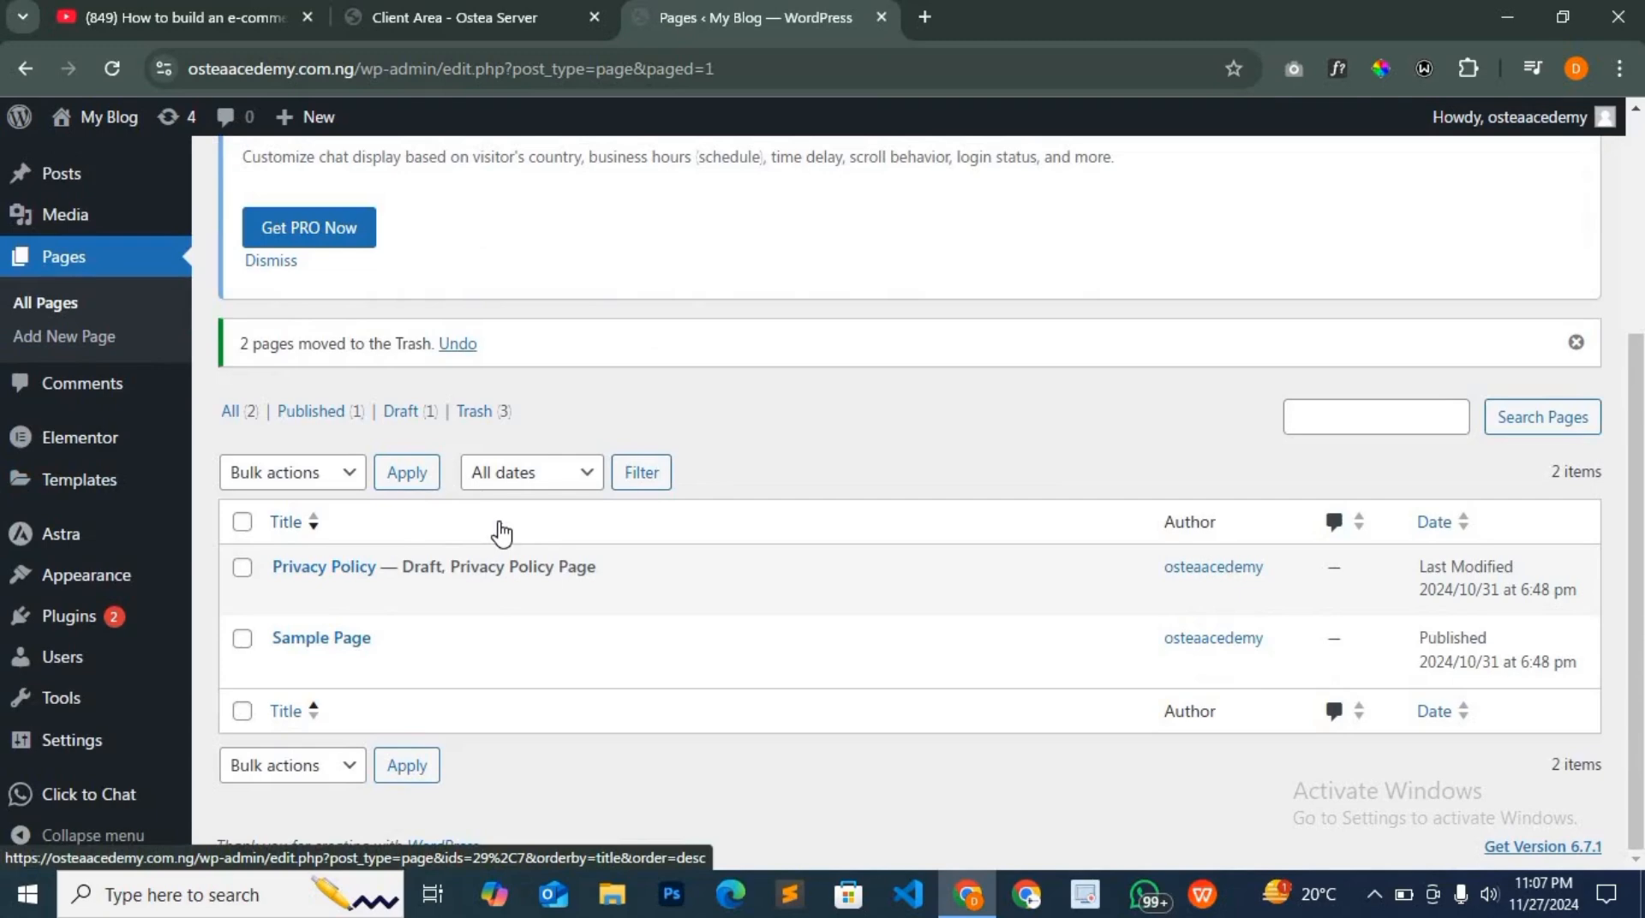
Open the installed themes page and review the details of the active Astra theme
mouse_move(104, 591)
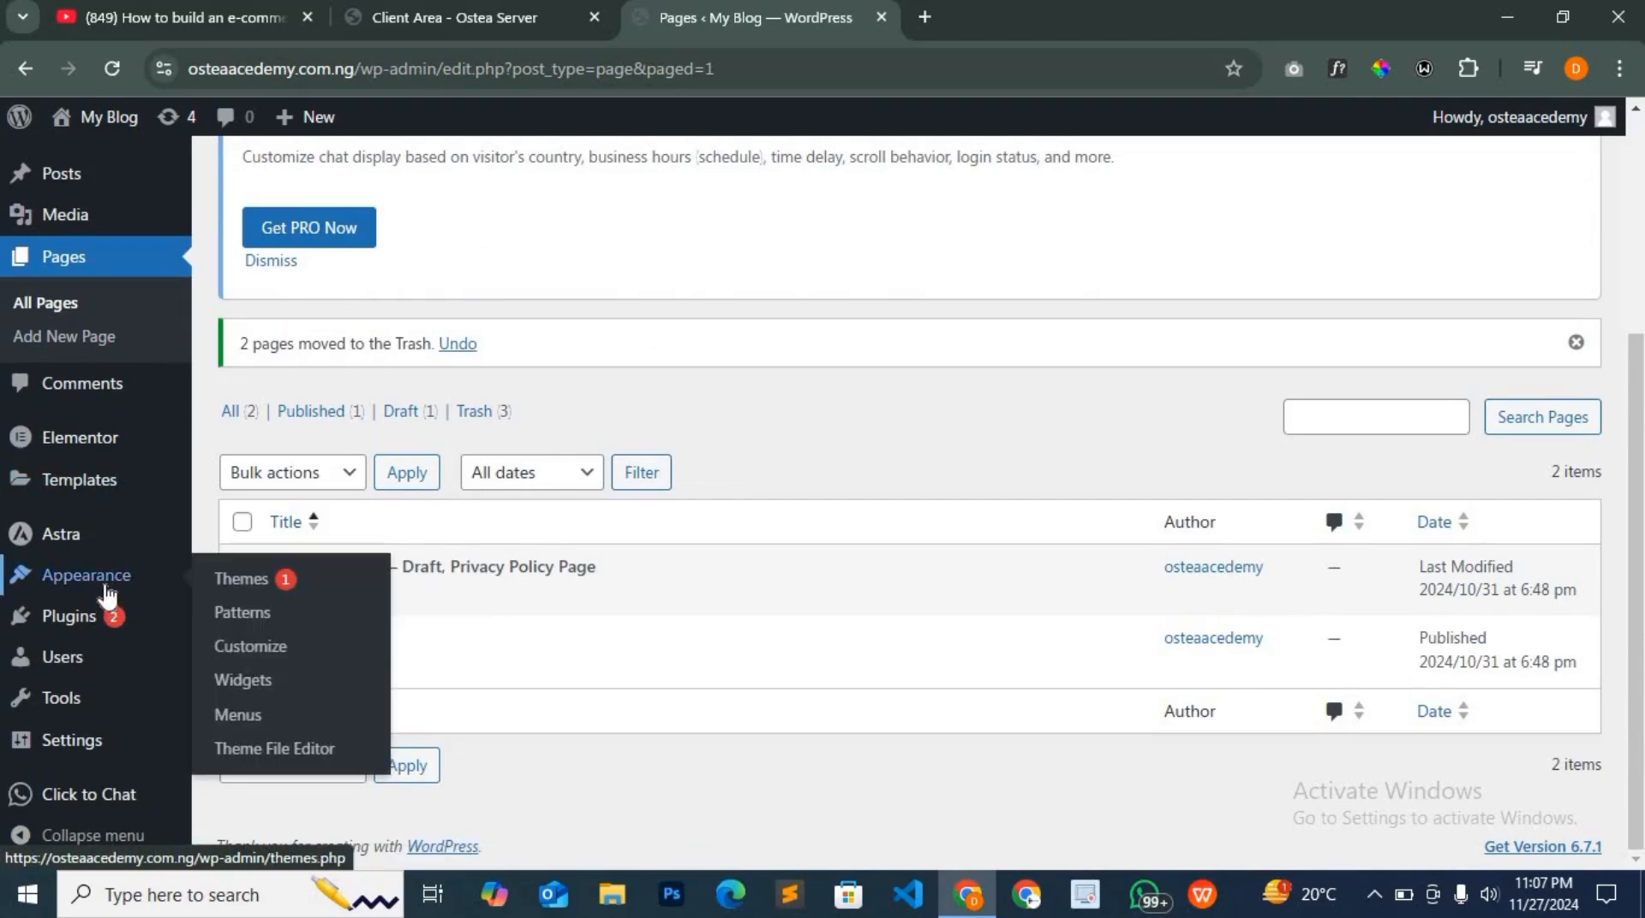
left_click(252, 591)
scroll(317, 598, "down", 10)
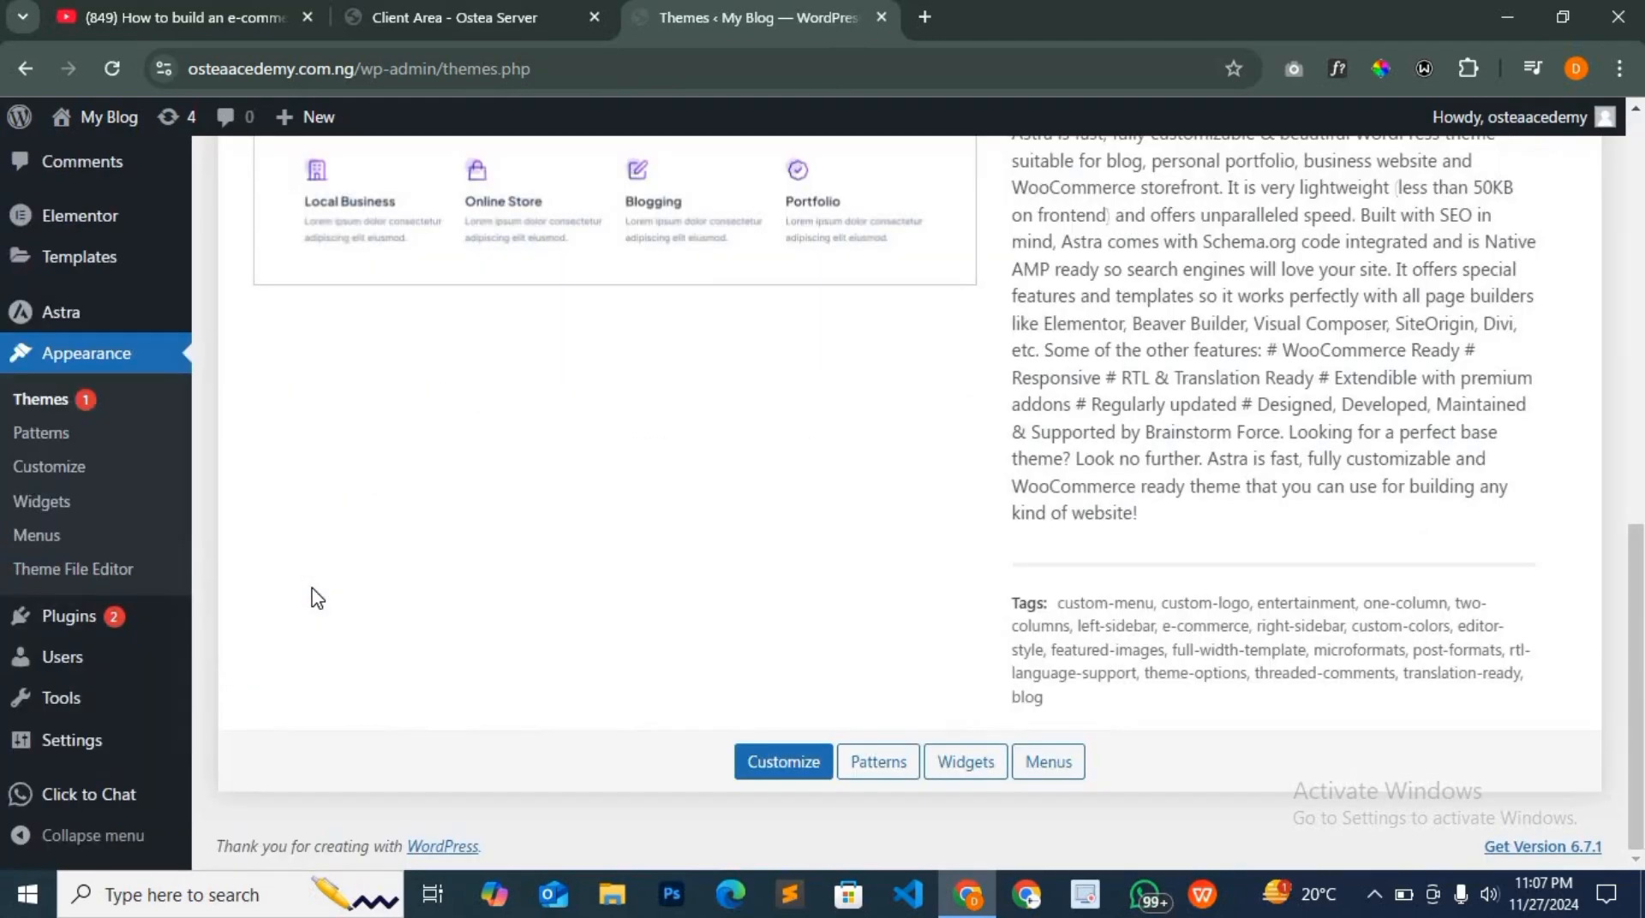
scroll(722, 485, "up", 10)
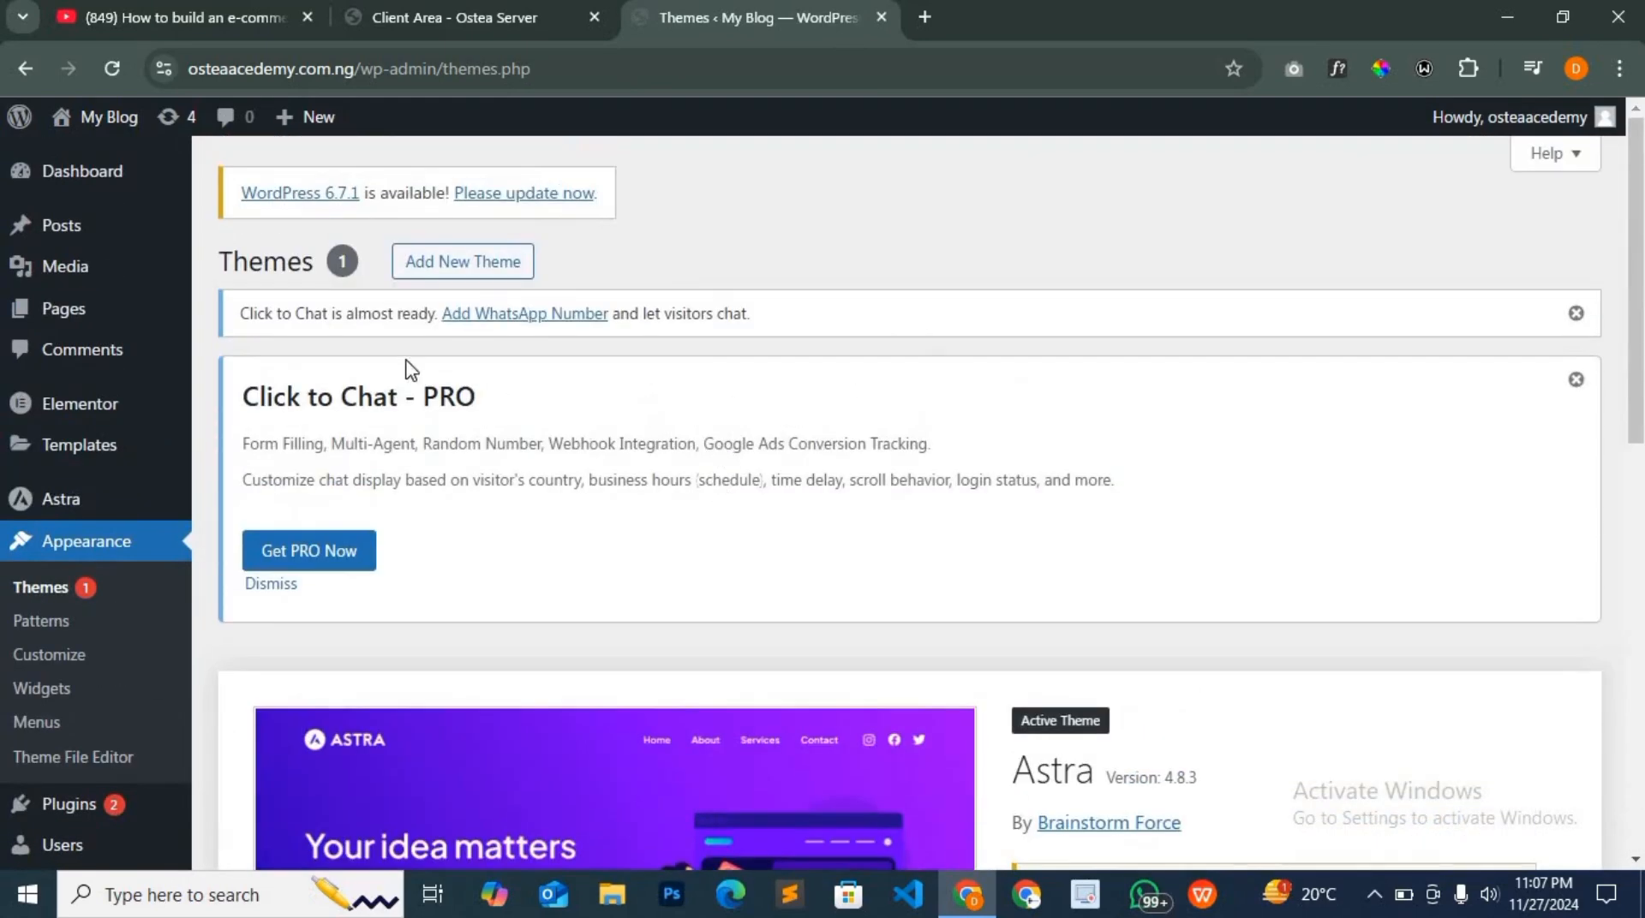
left_click(26, 68)
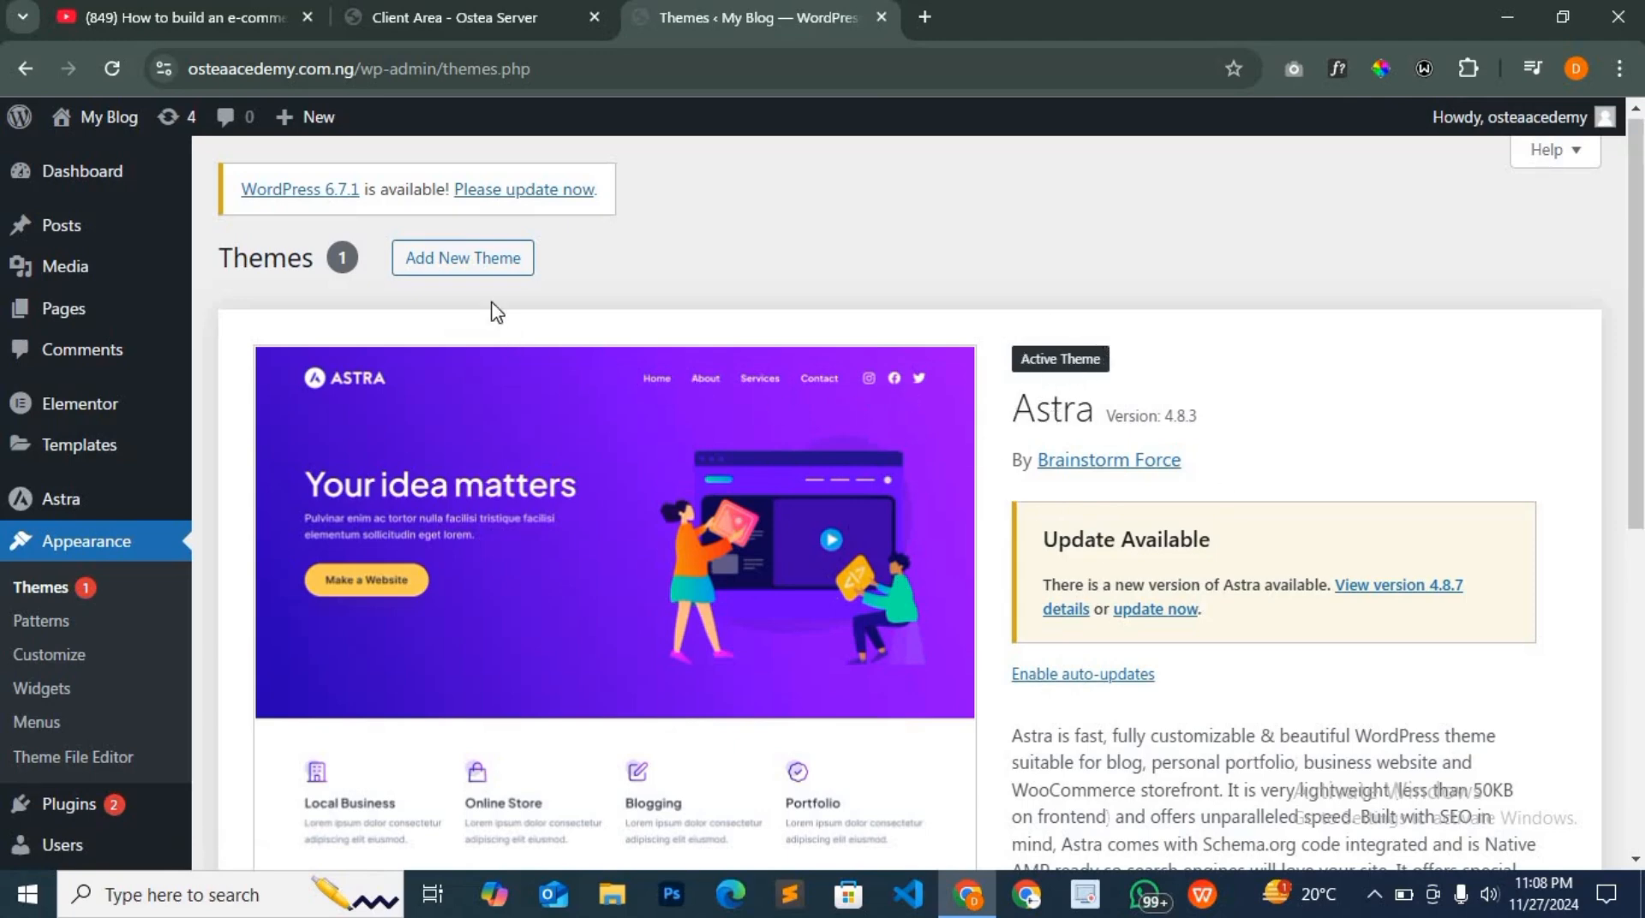
Search the directory of new themes for "astra" and look over the matching themes
left_click(479, 258)
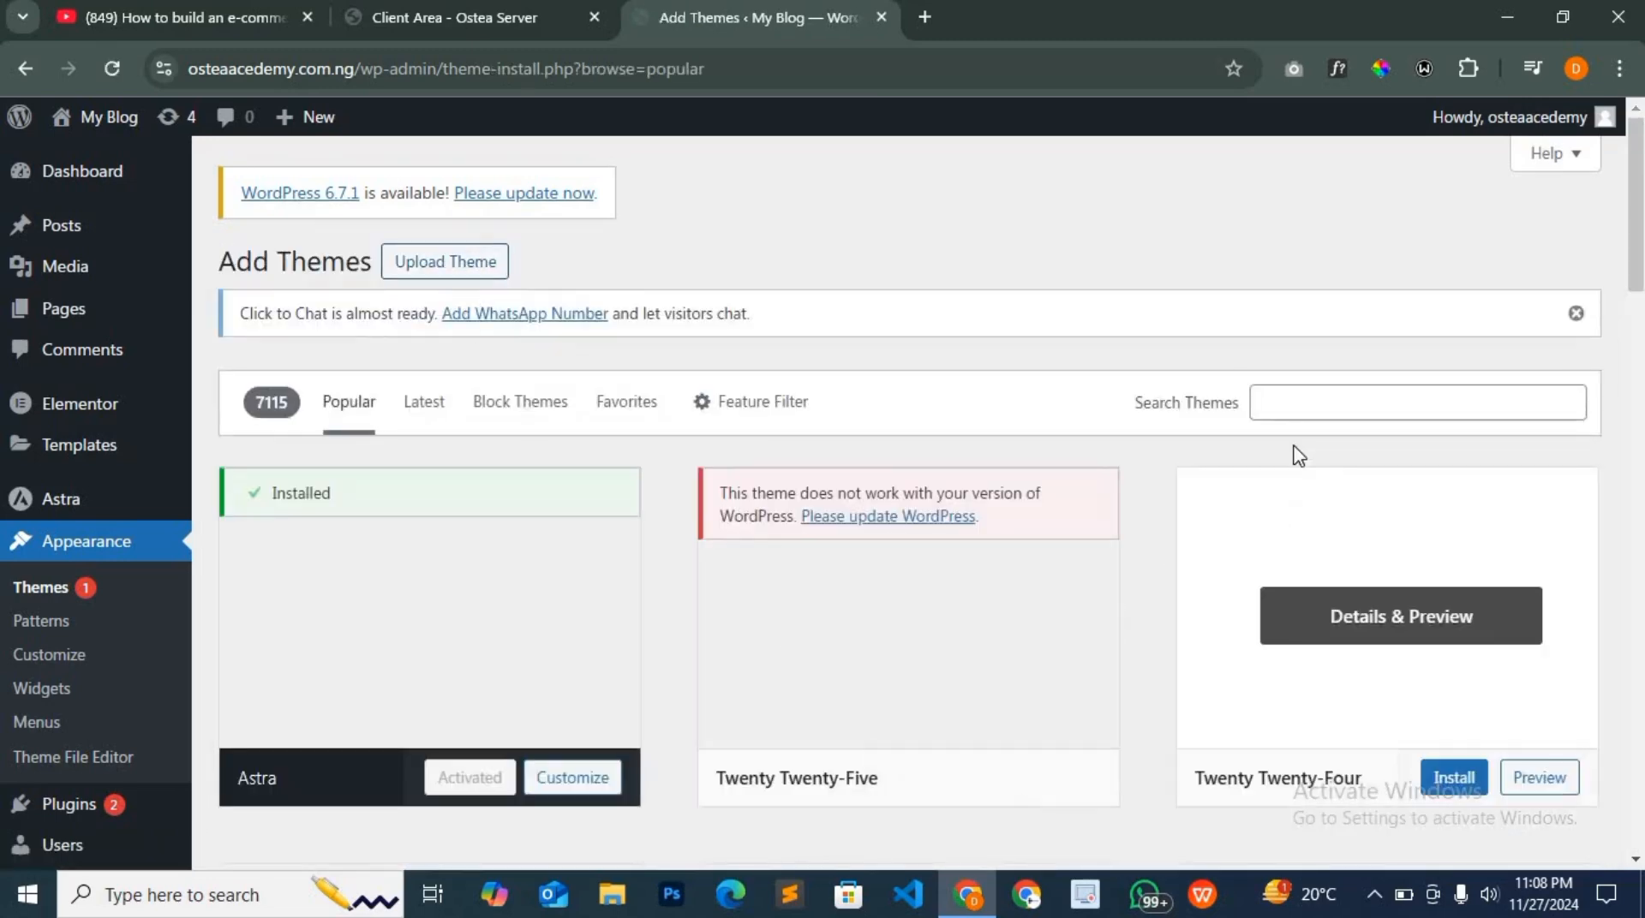
left_click(1296, 406)
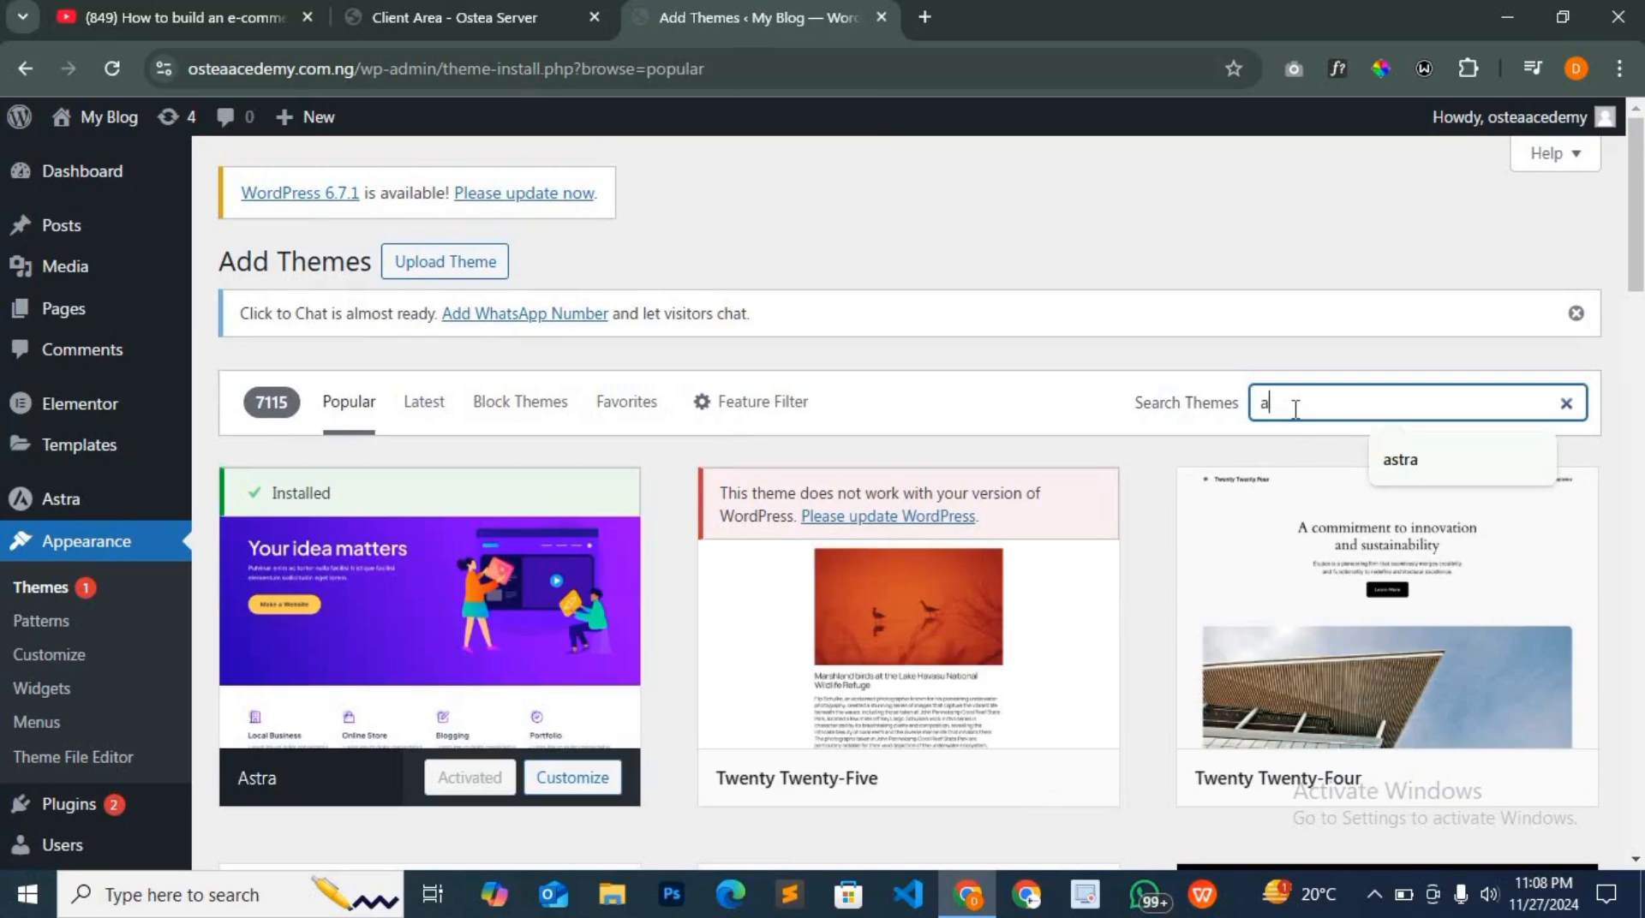
type("astra")
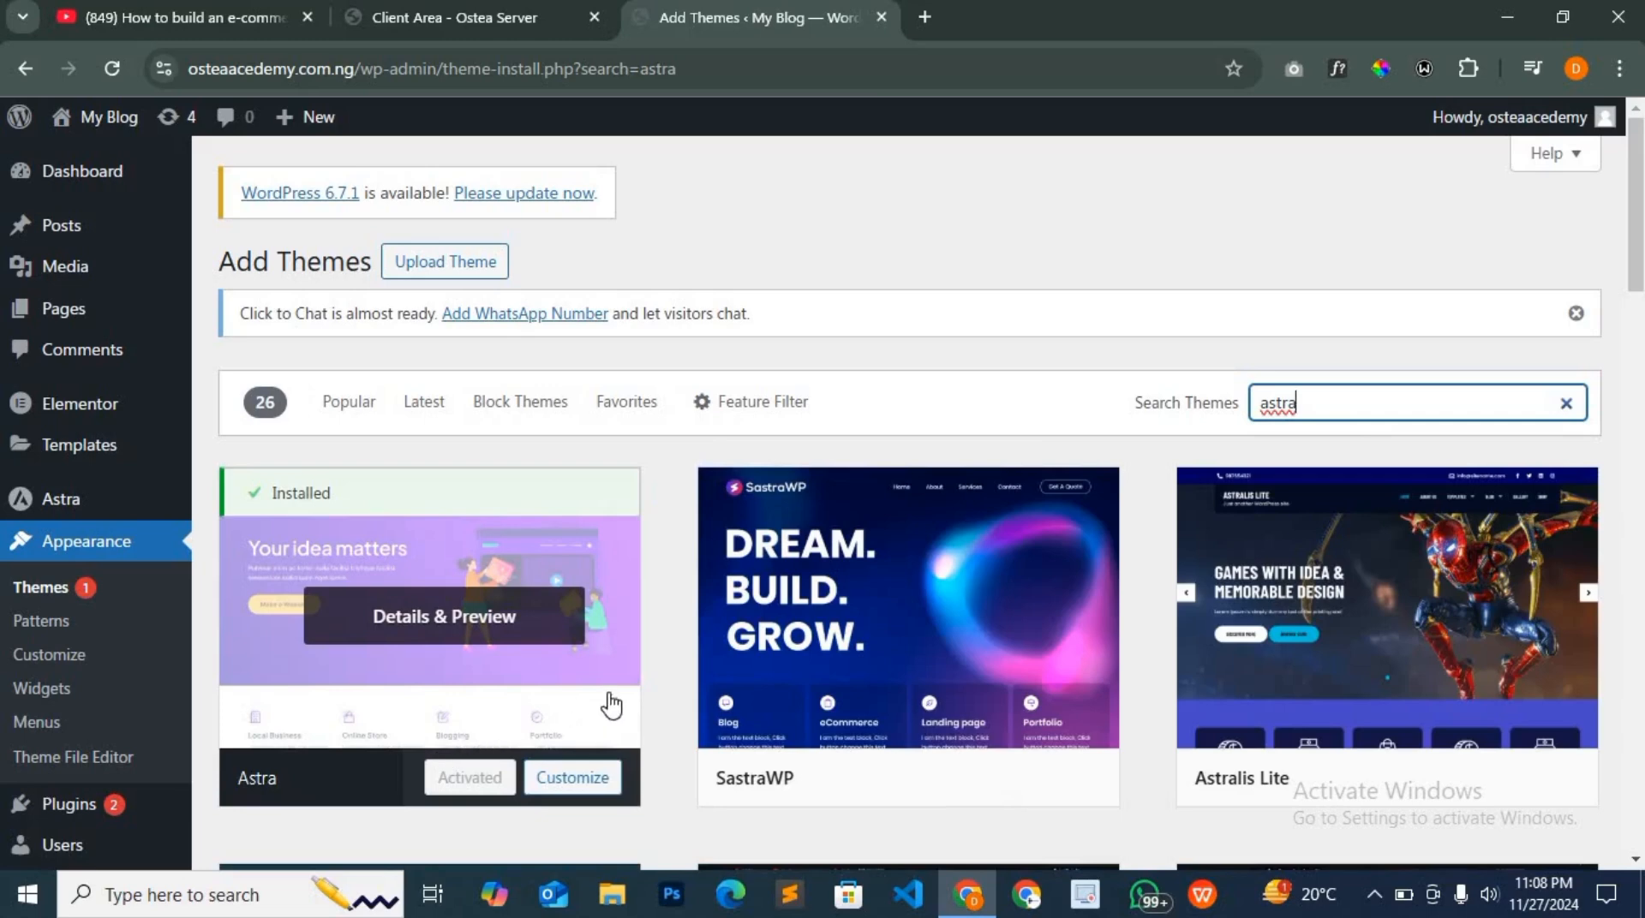
scroll(611, 705, "down", 1)
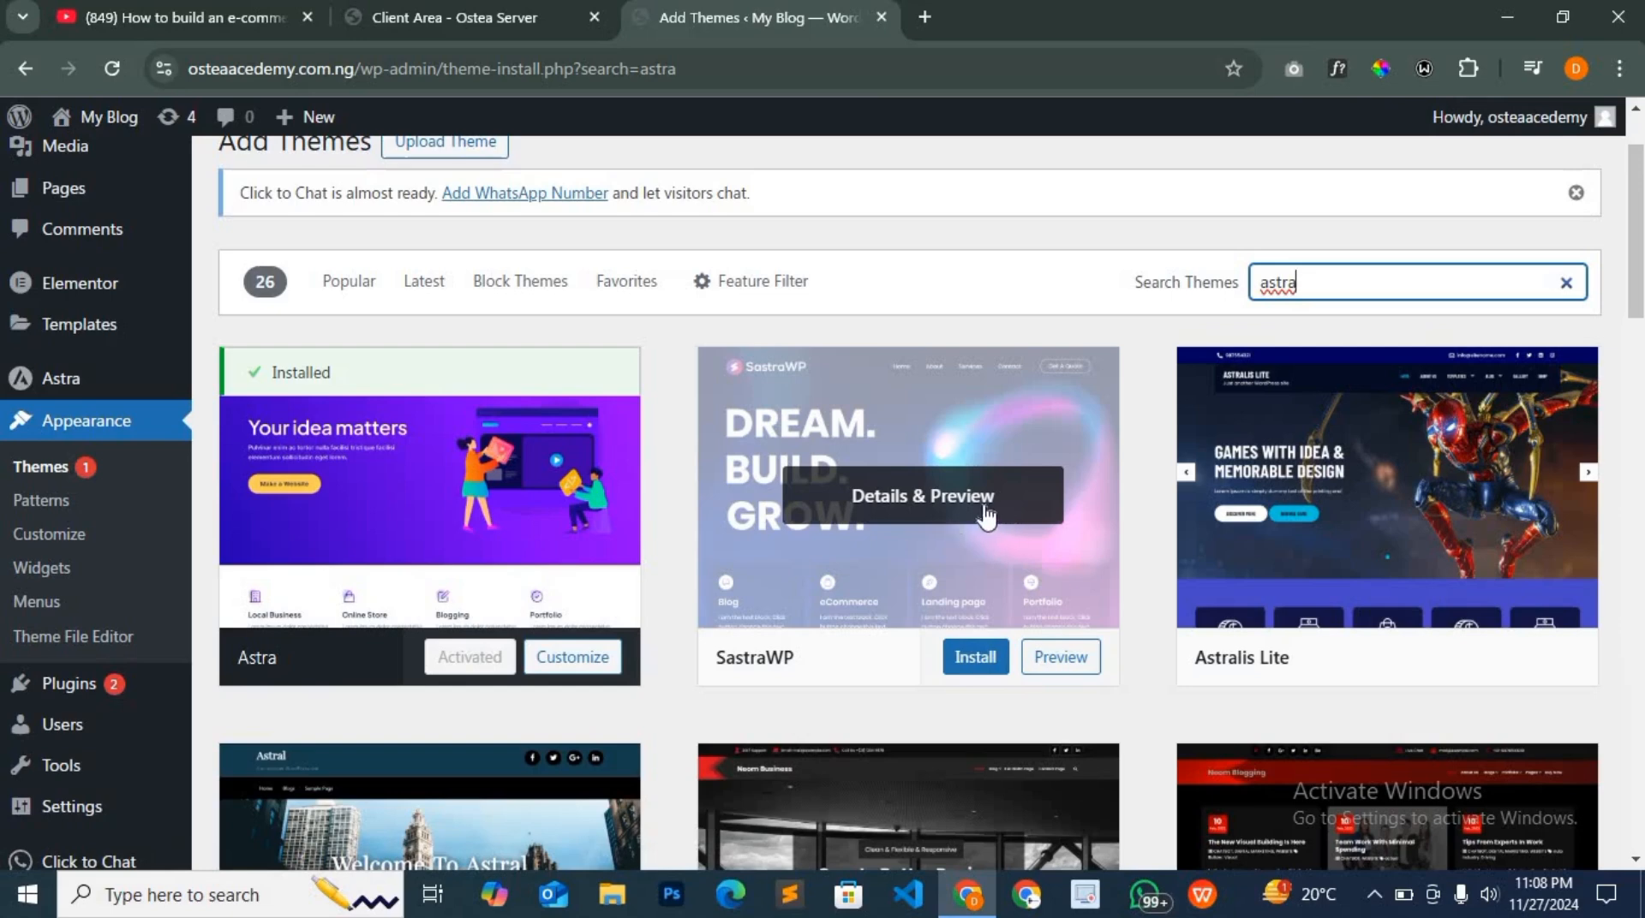
scroll(874, 548, "up", 2)
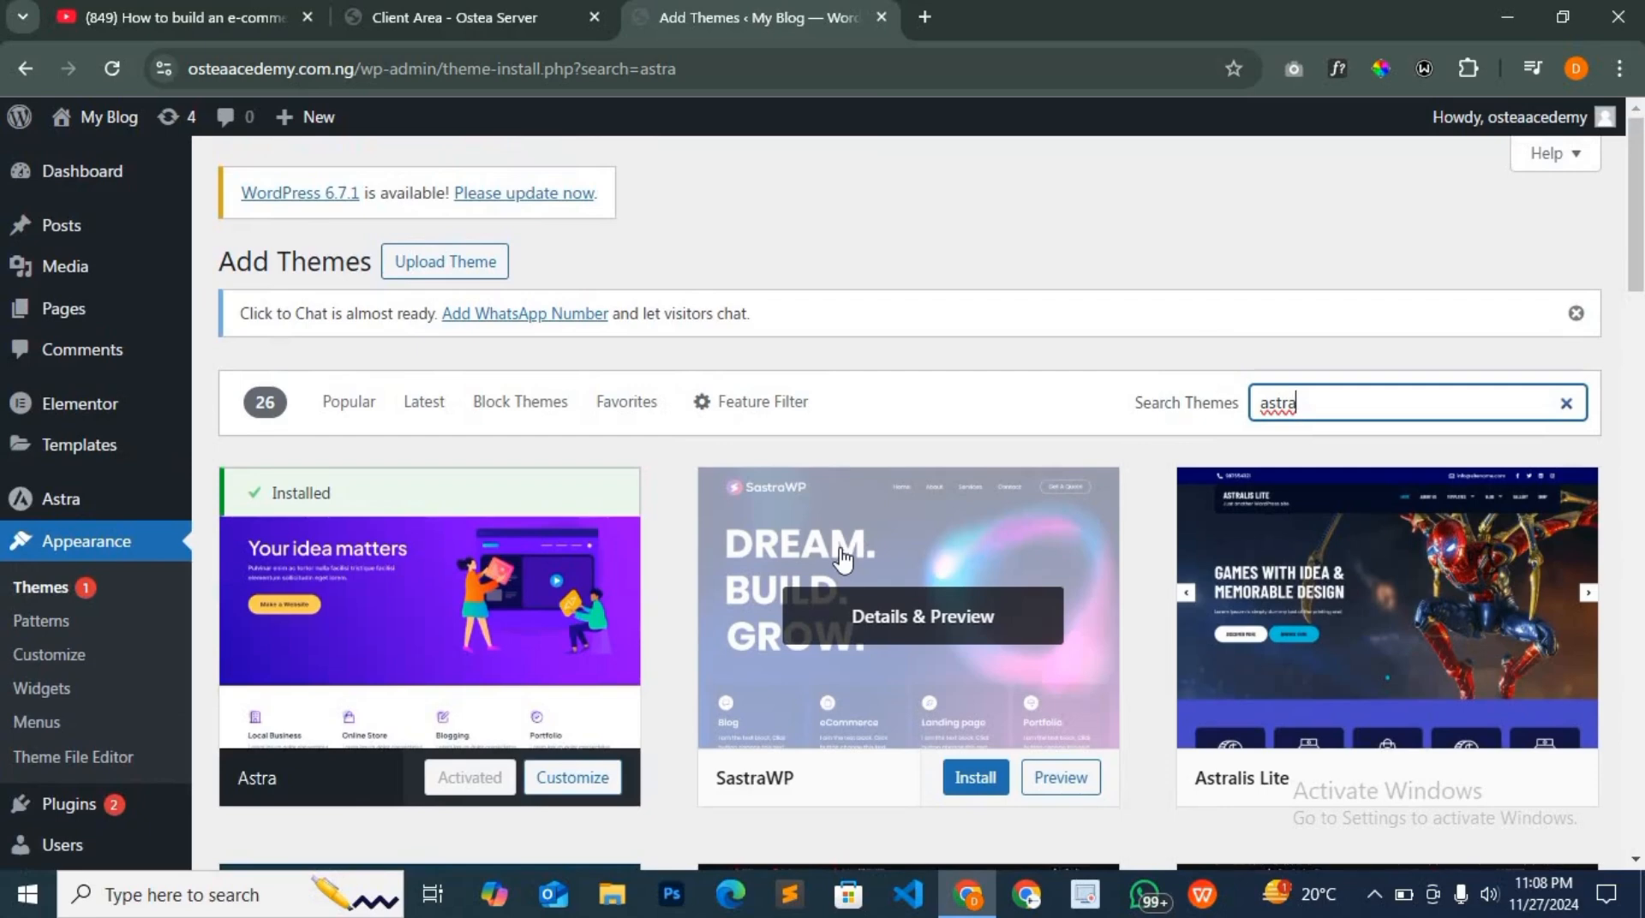
Install and activate Starter Templates from the Astra theme's dashboard
mouse_move(91, 510)
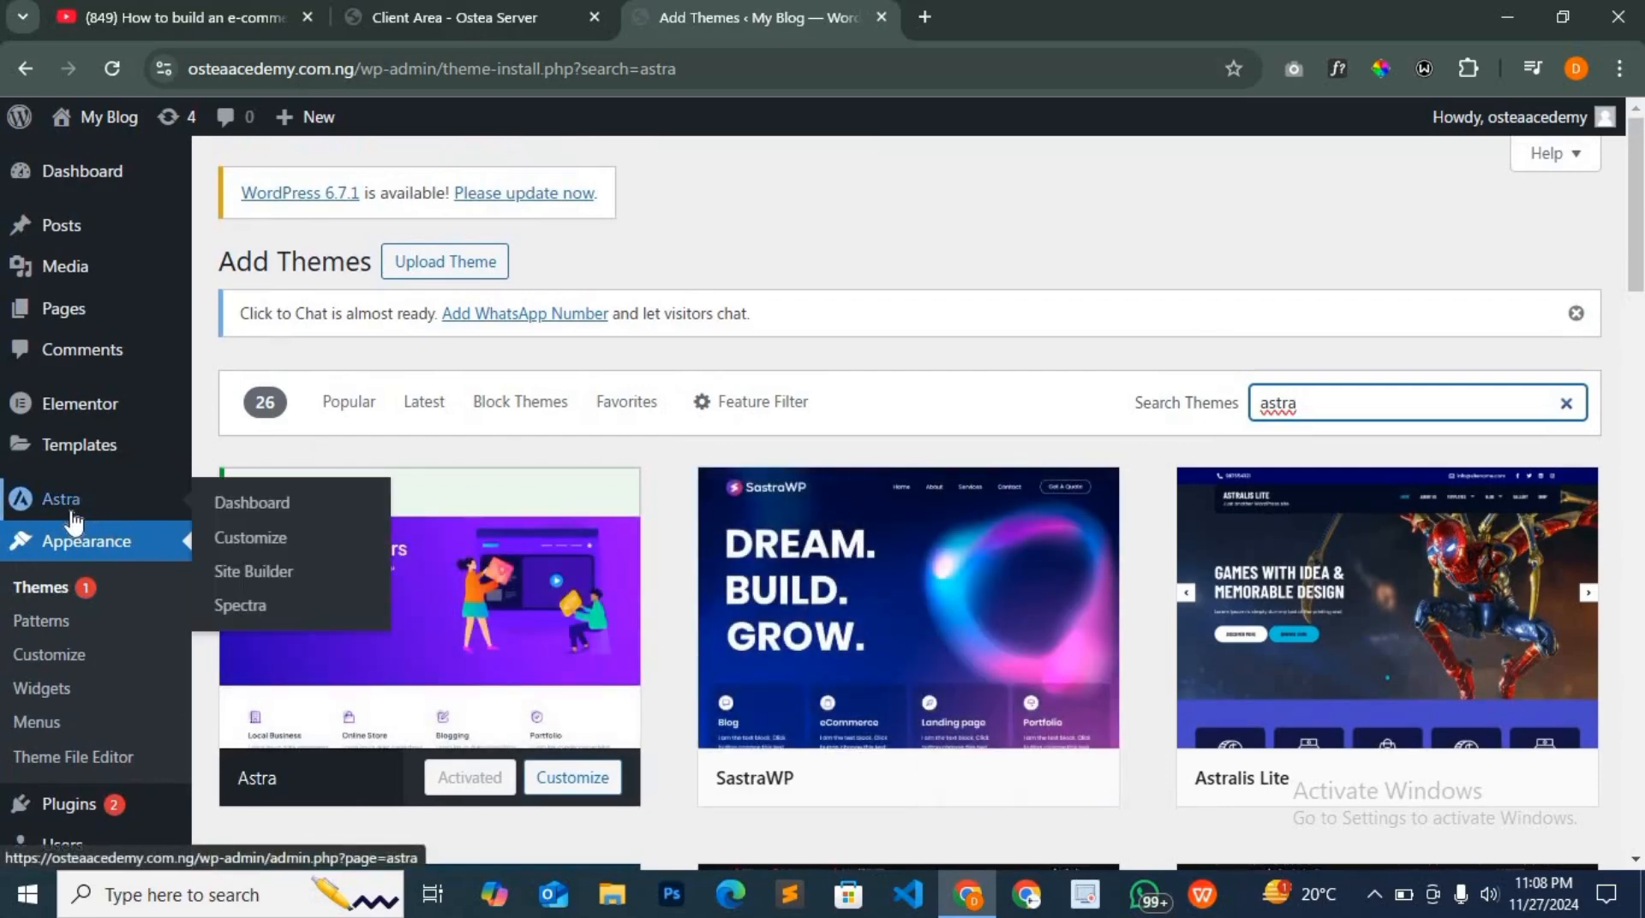
left_click(229, 509)
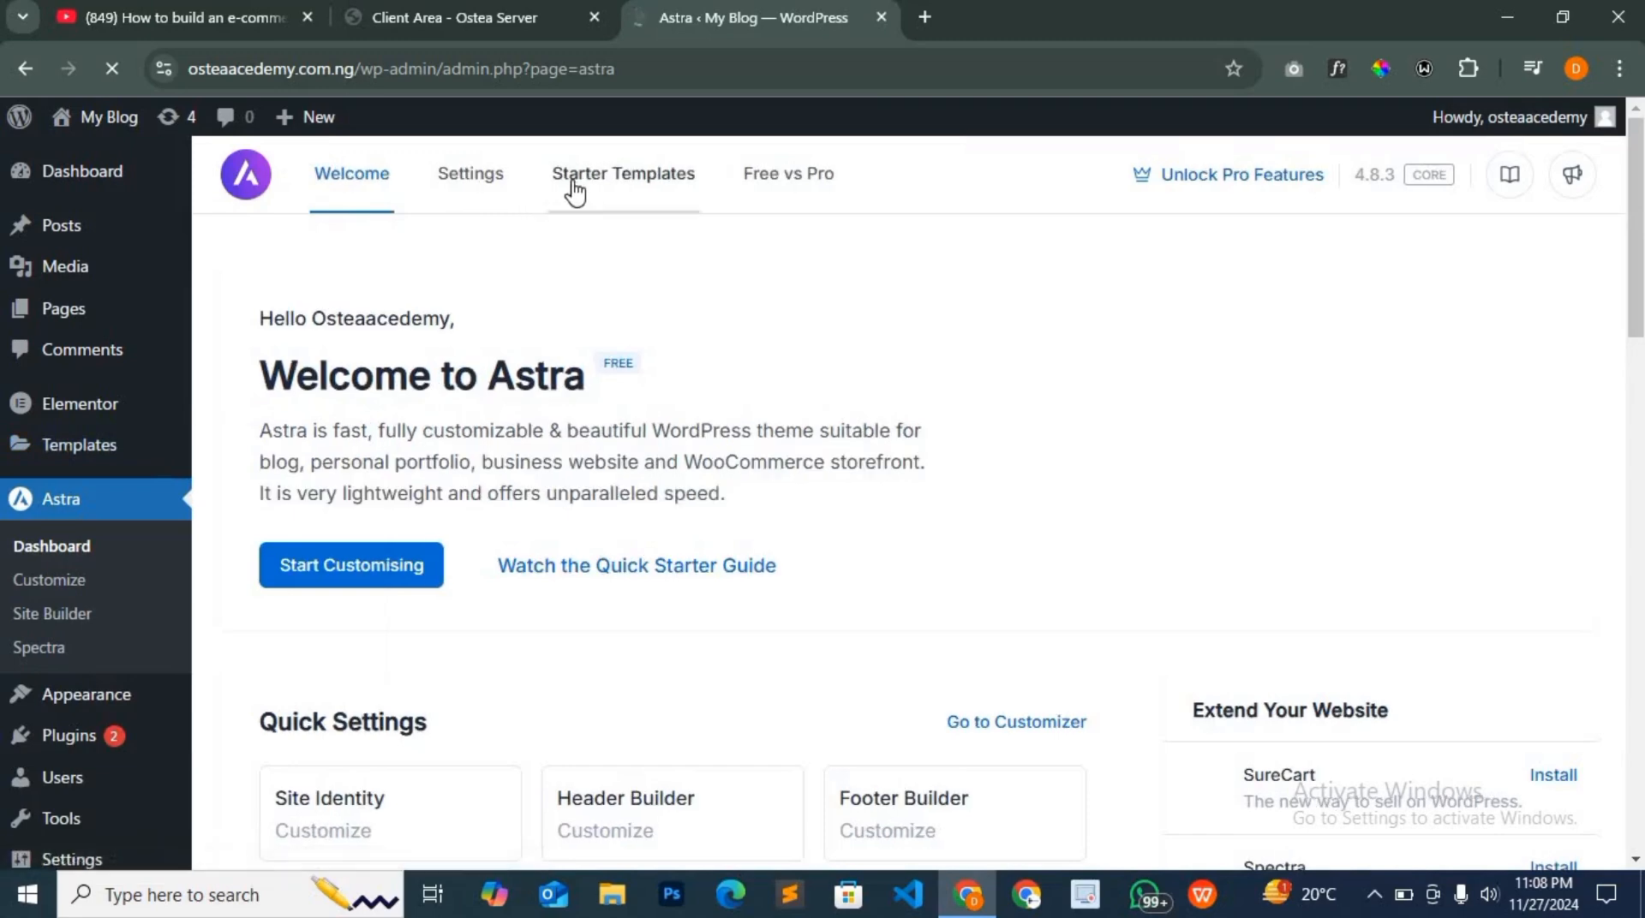
left_click(575, 186)
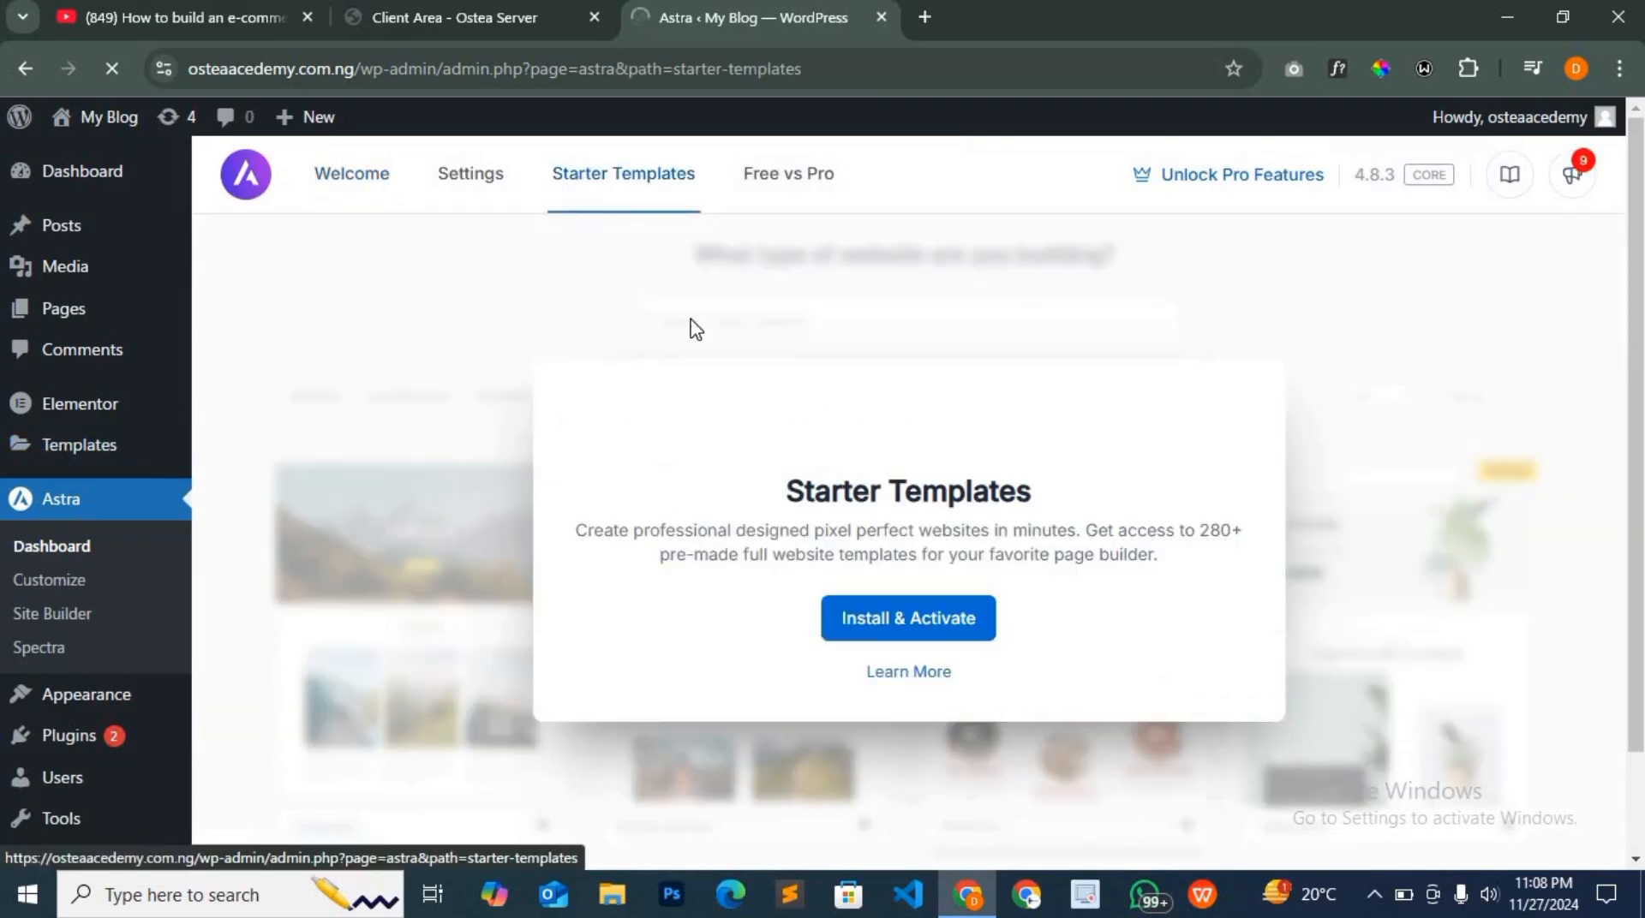
left_click(863, 623)
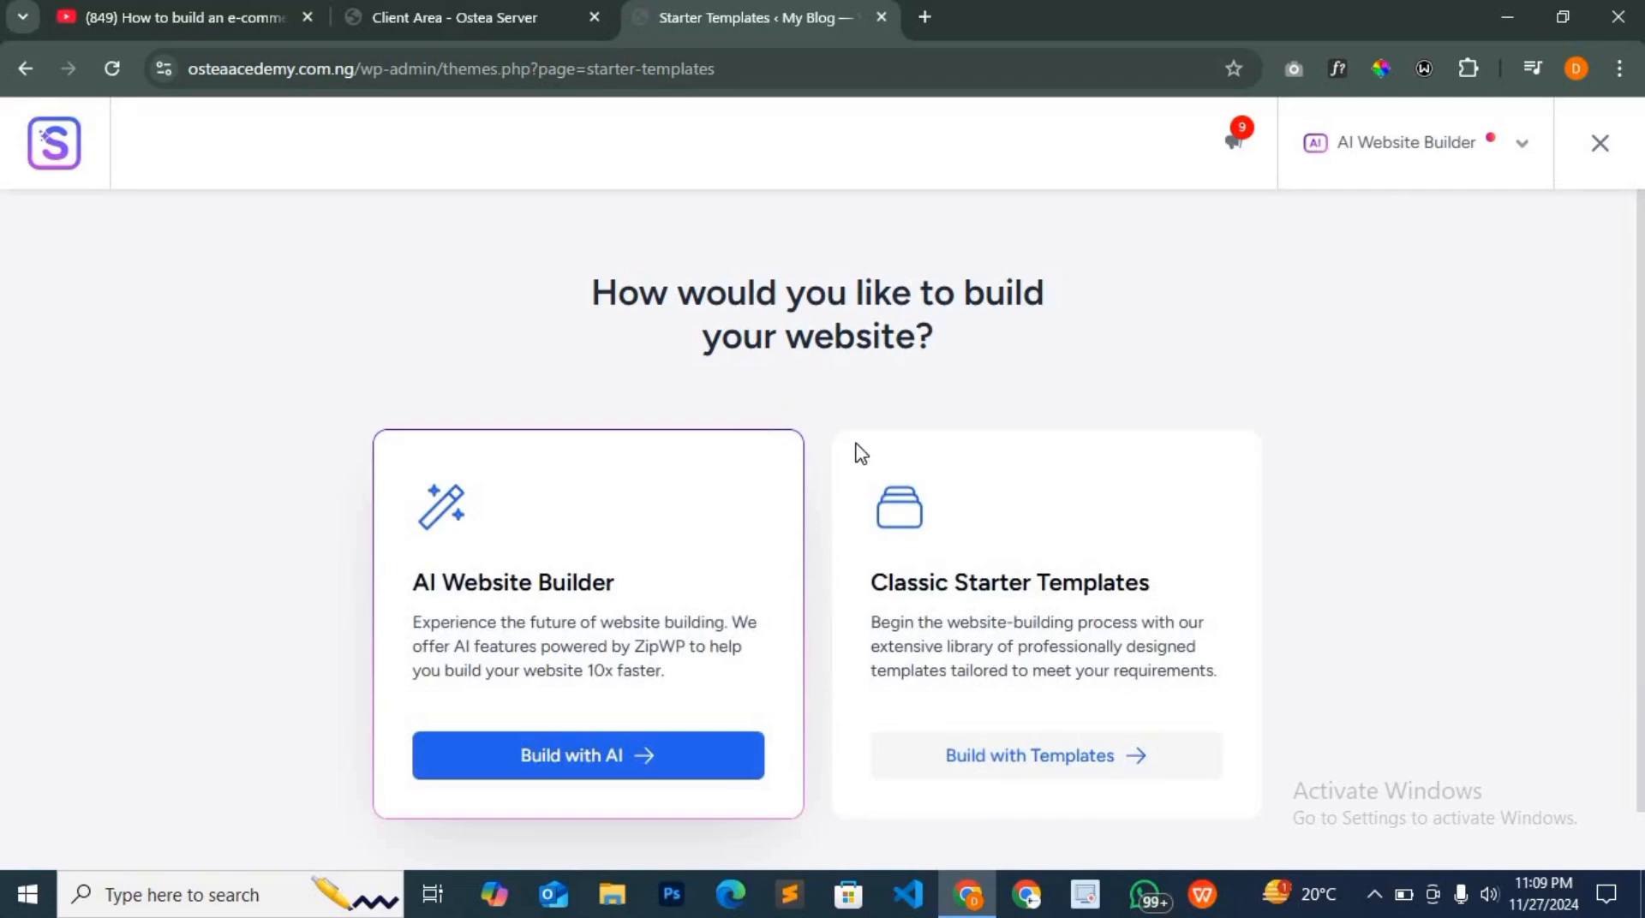
Choose to build with Classic Starter Templates using Elementor as page builder, and dismiss the AI builder offer
scroll(973, 553, "down", 1)
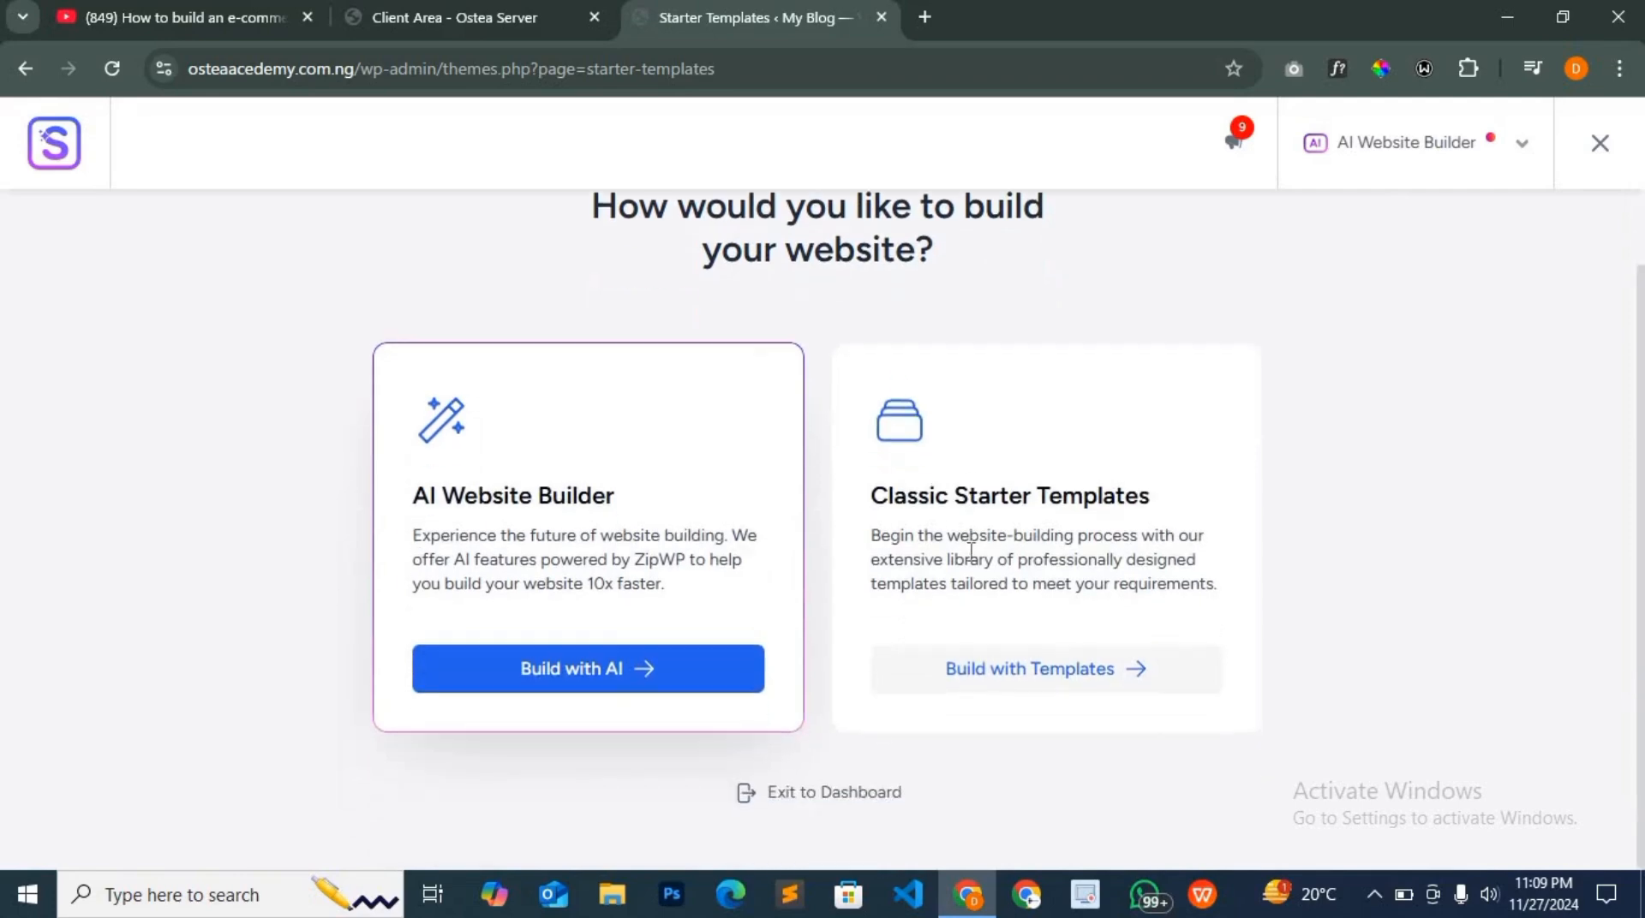
left_click(1015, 682)
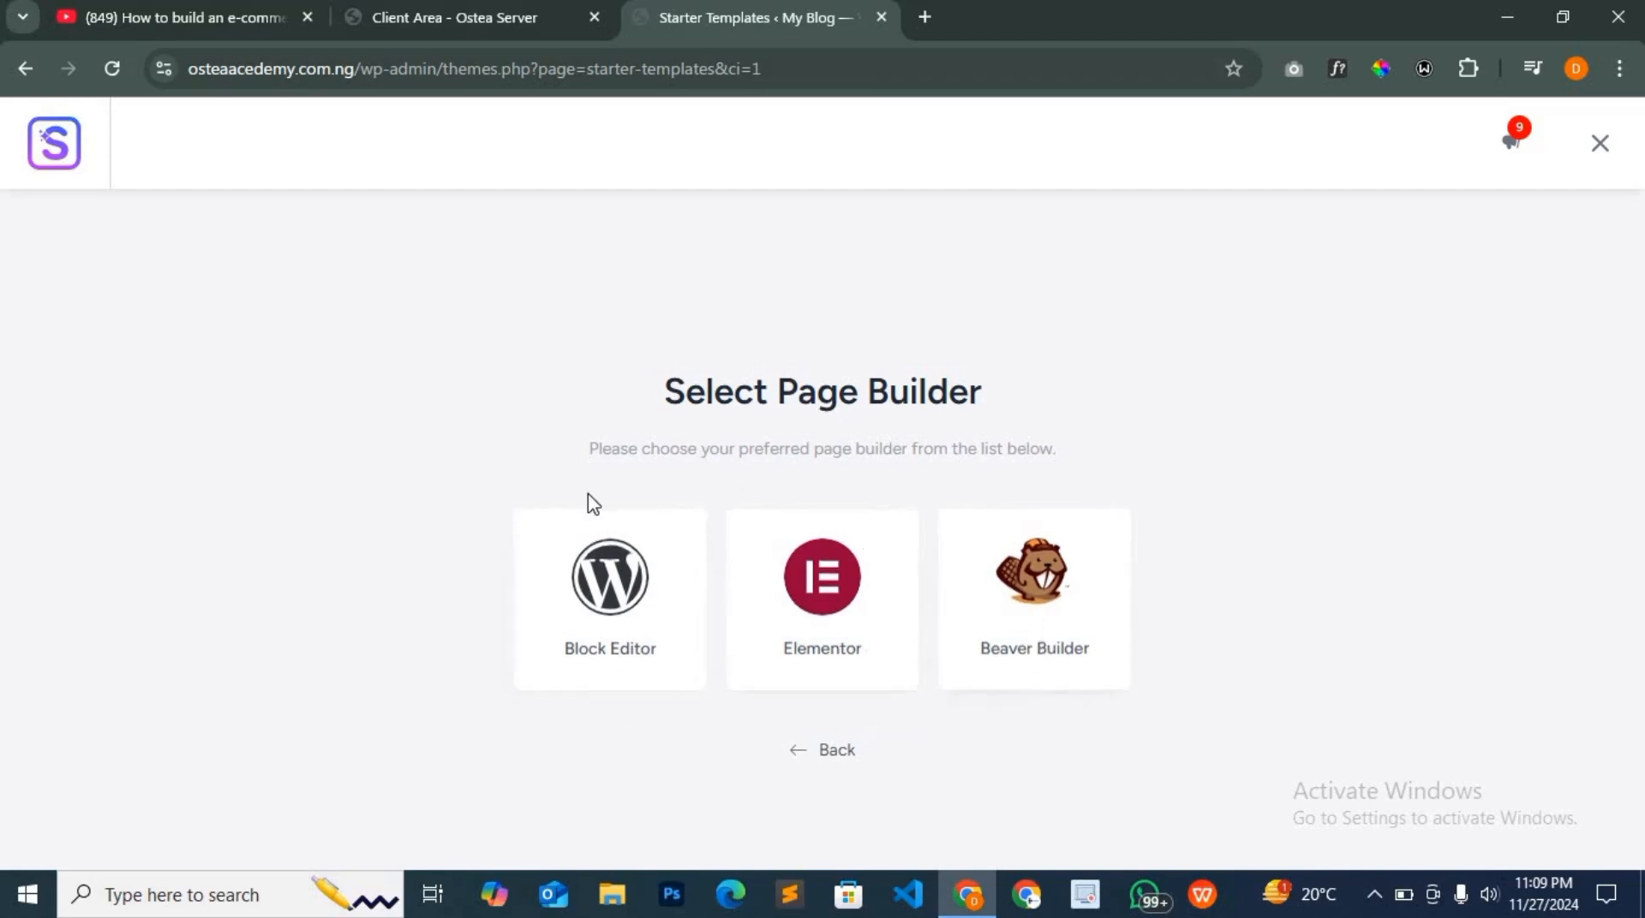
left_click(809, 611)
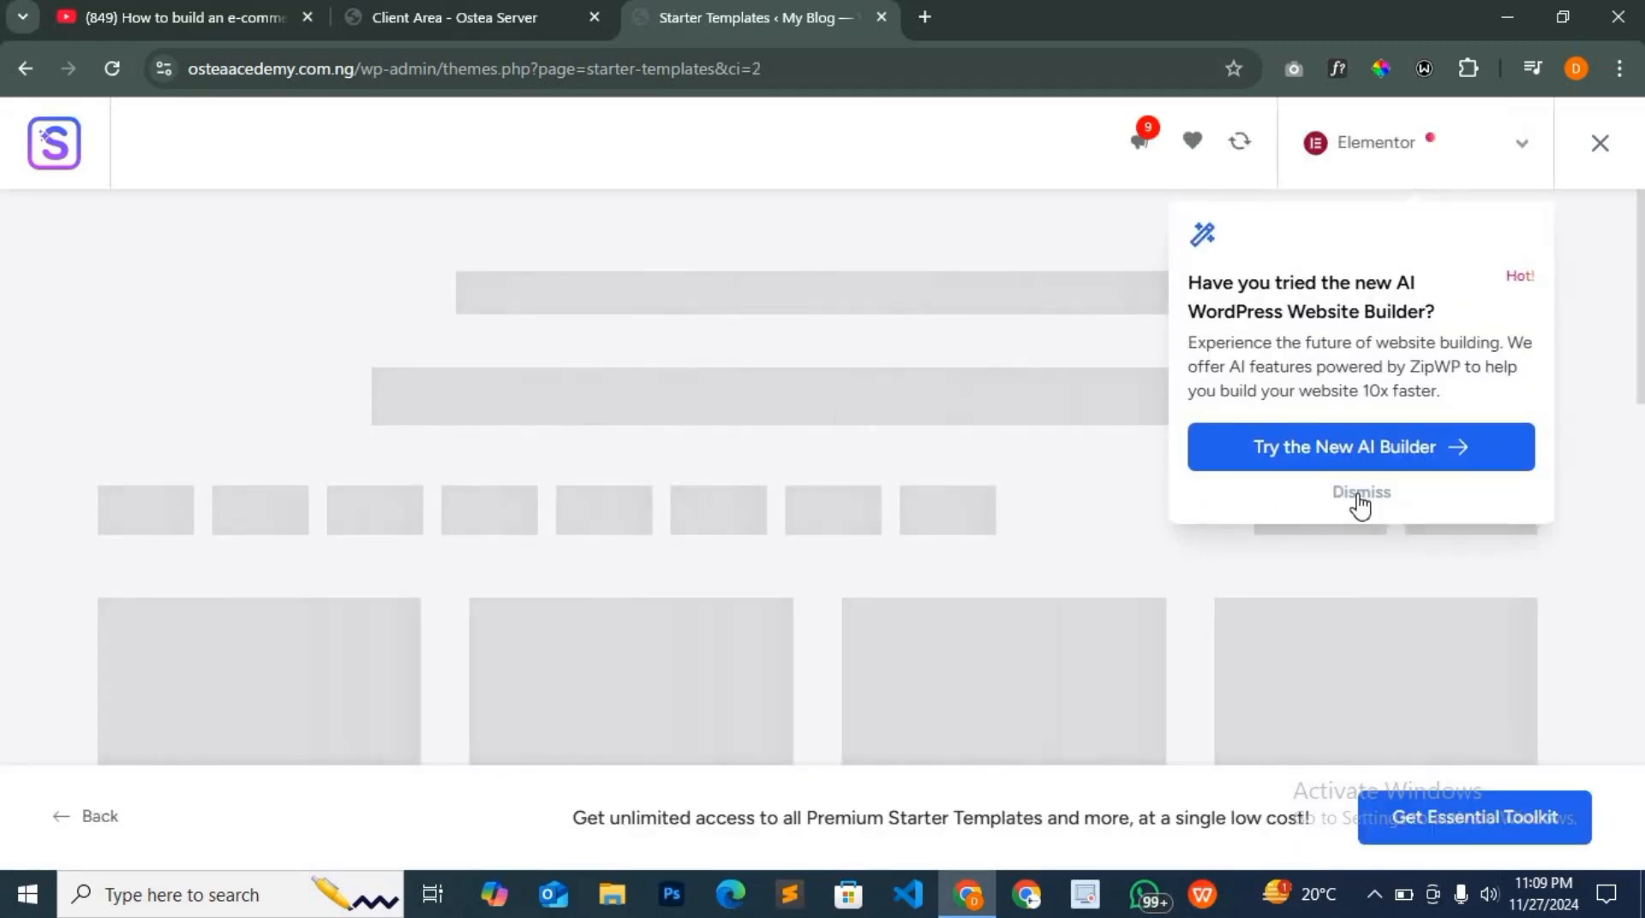
left_click(1360, 495)
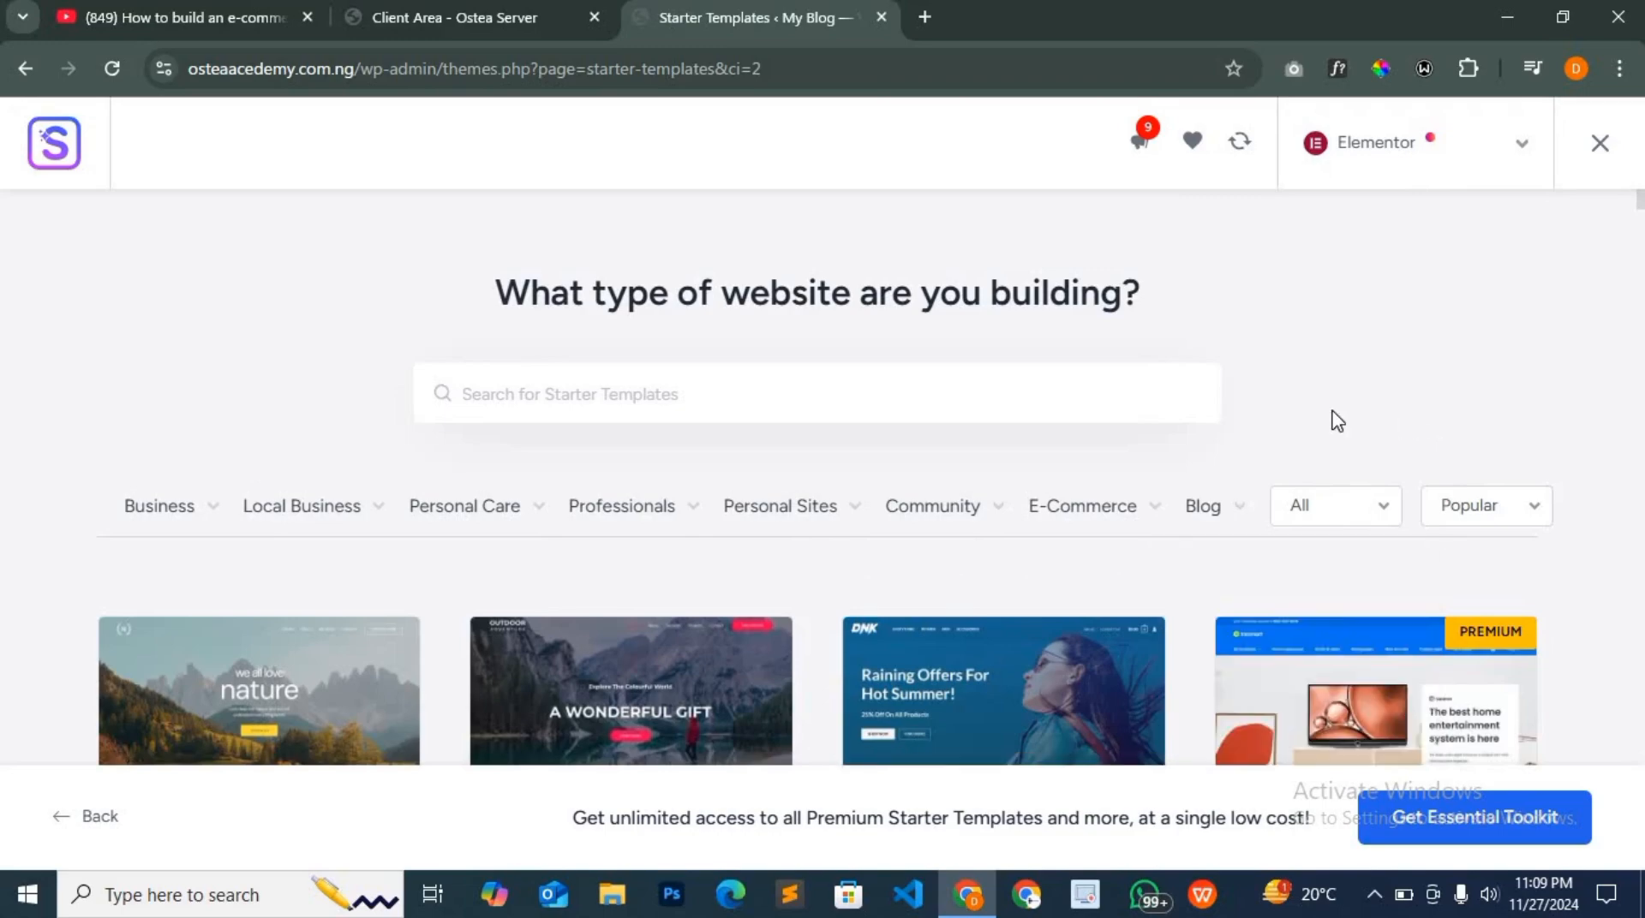
Browse the gallery of Elementor starter templates to compare the free and premium designs
scroll(1333, 429, "down", 10)
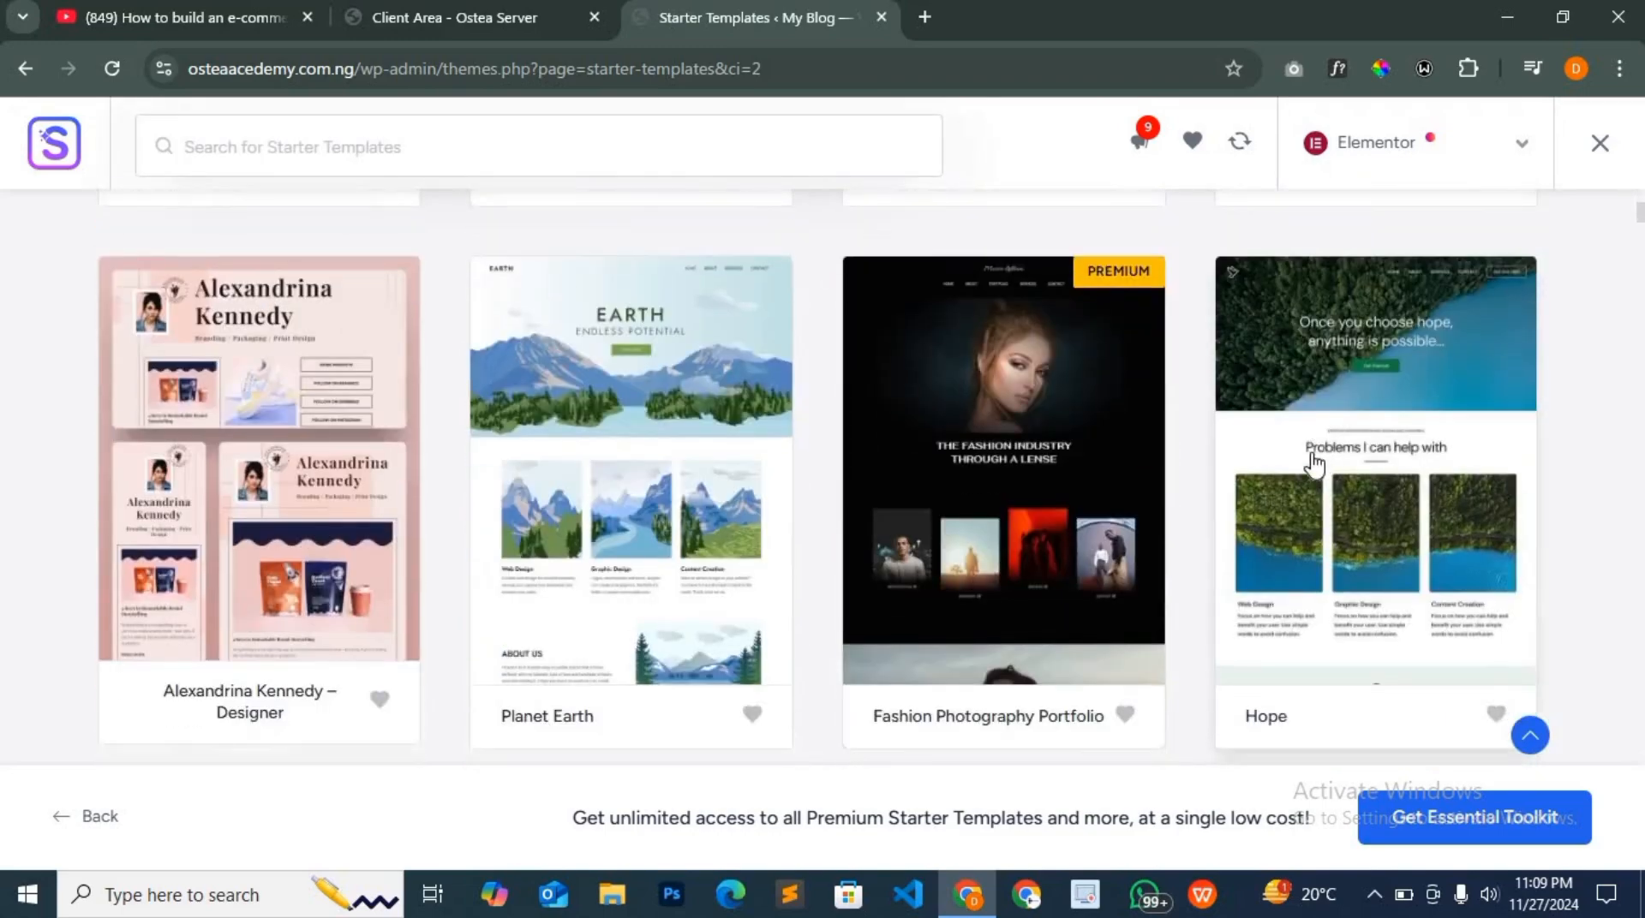
scroll(1246, 523, "down", 10)
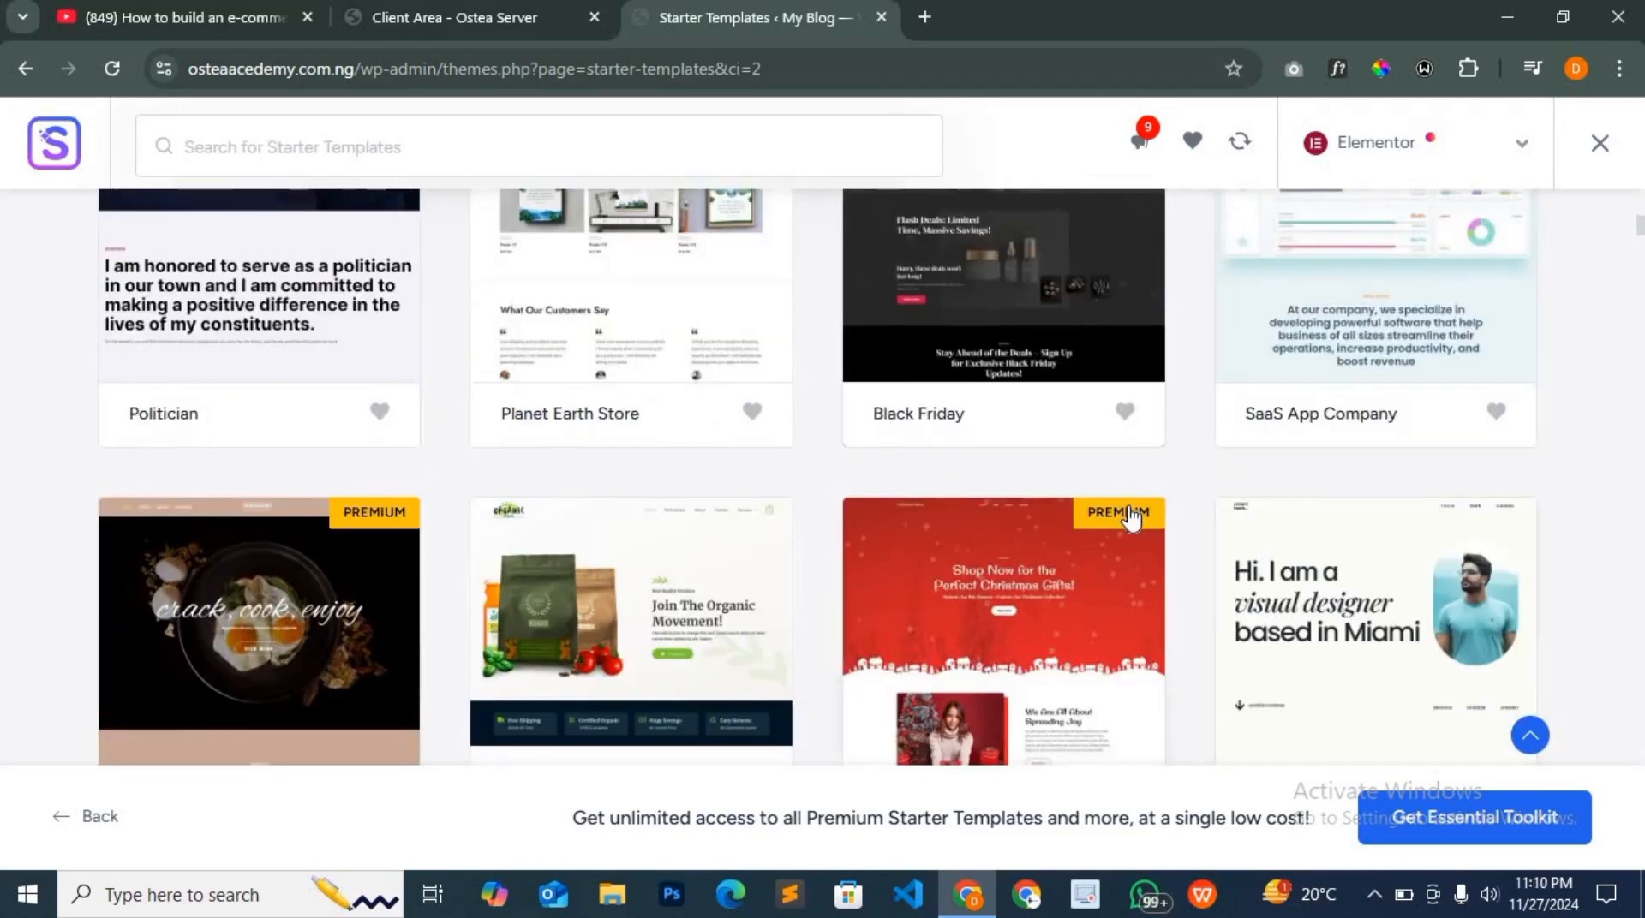
scroll(1131, 518, "down", 4)
scroll(823, 570, "down", 4)
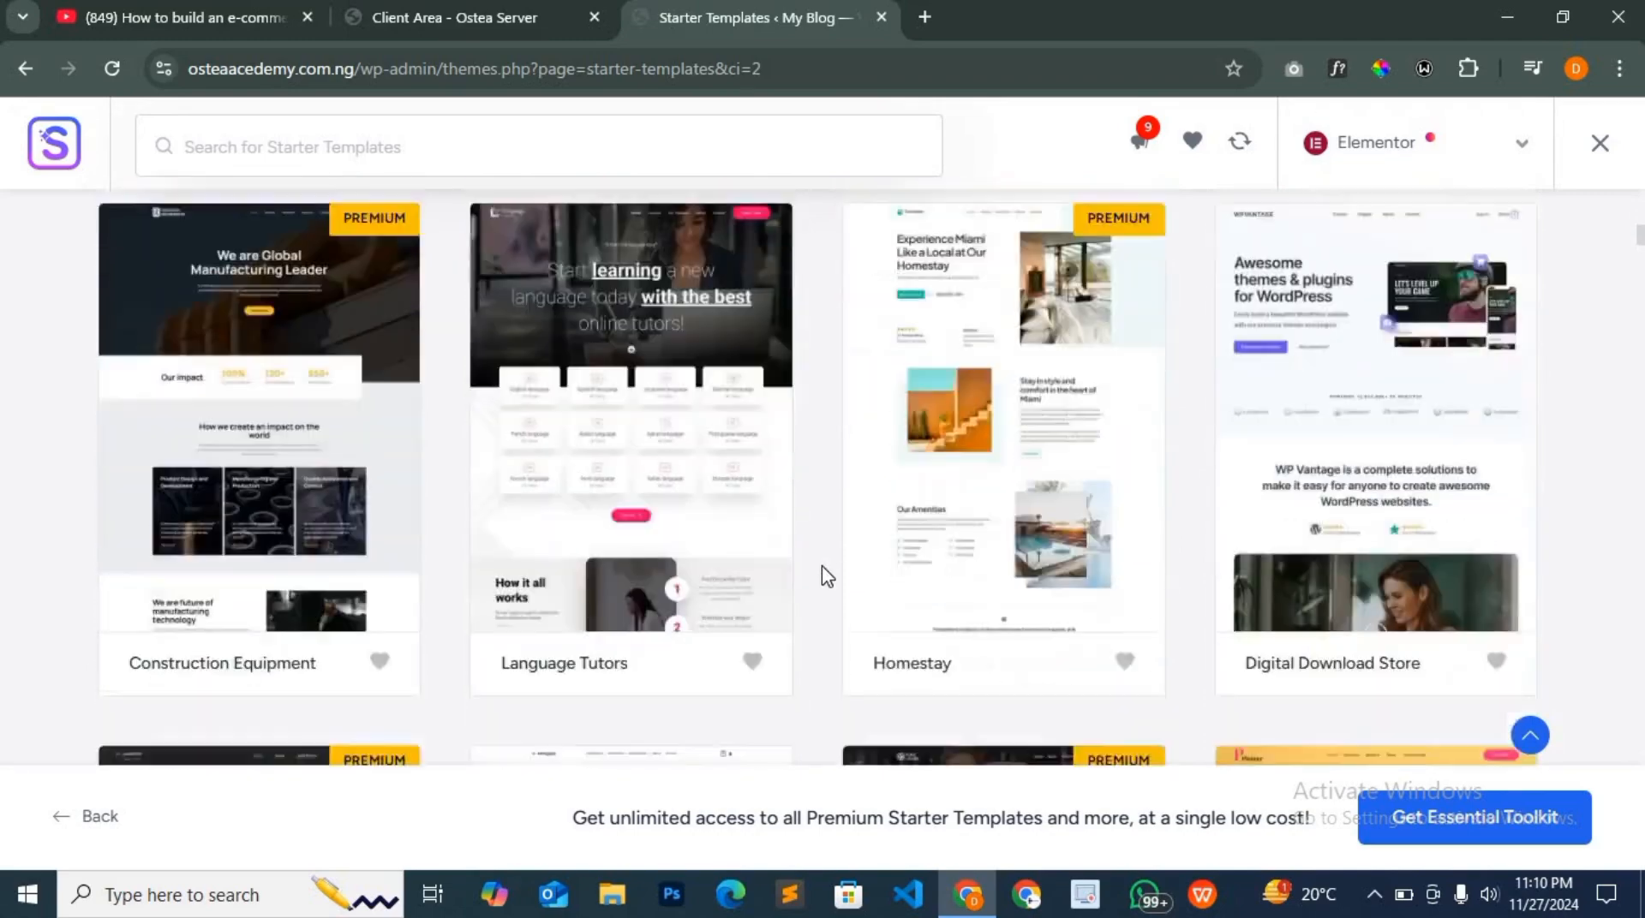
scroll(821, 566, "down", 3)
scroll(821, 566, "up", 20)
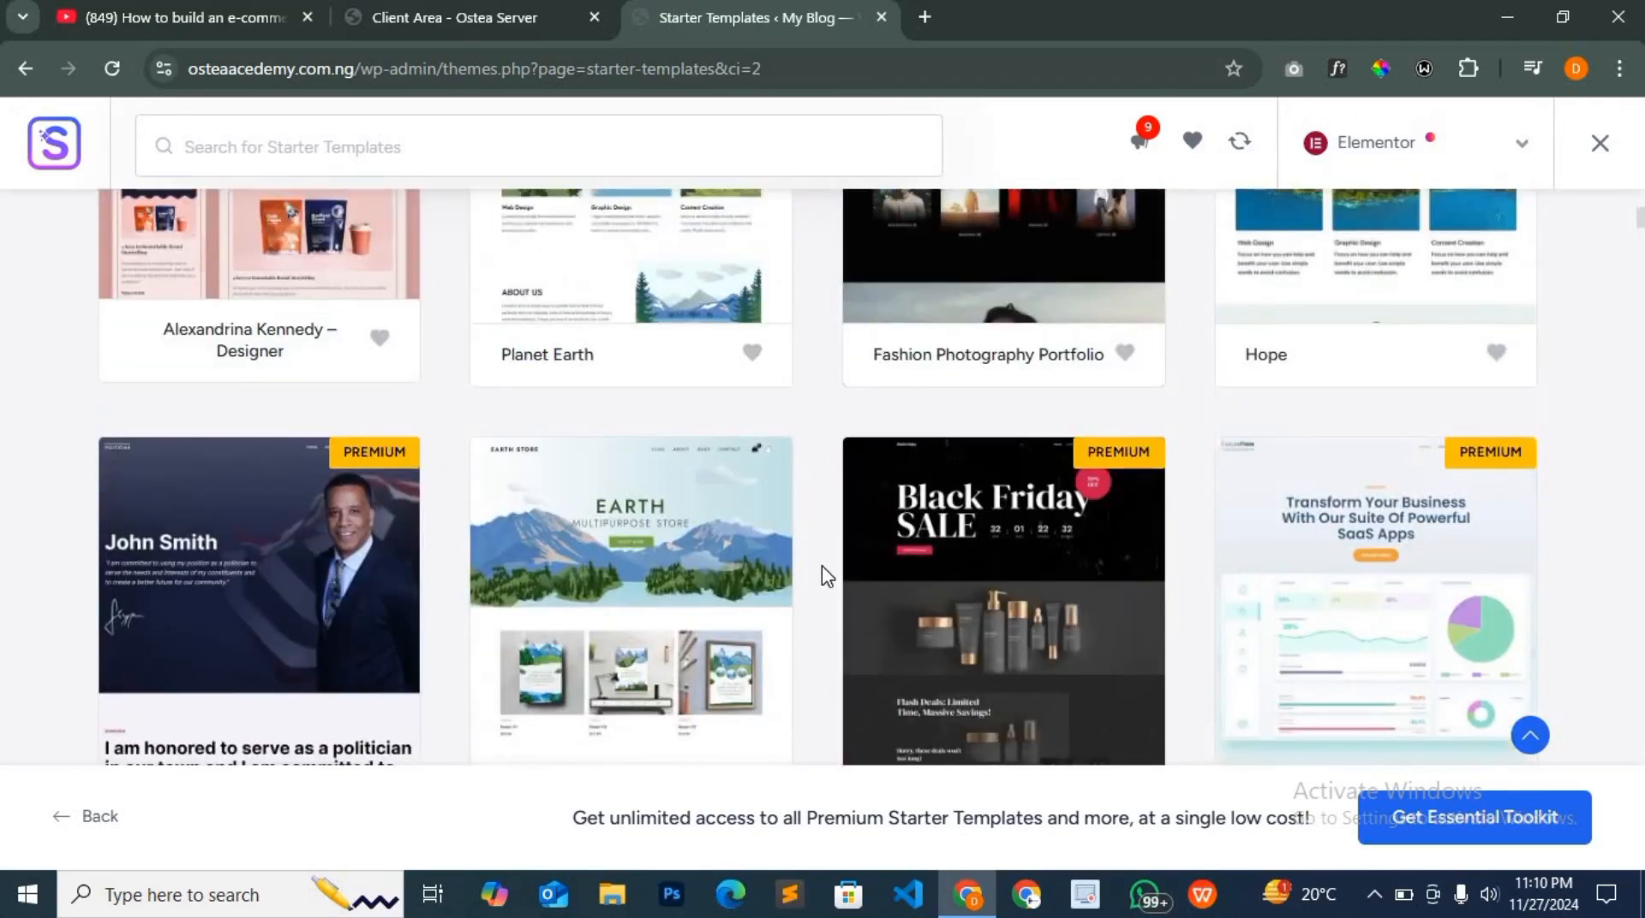
scroll(822, 574, "up", 10)
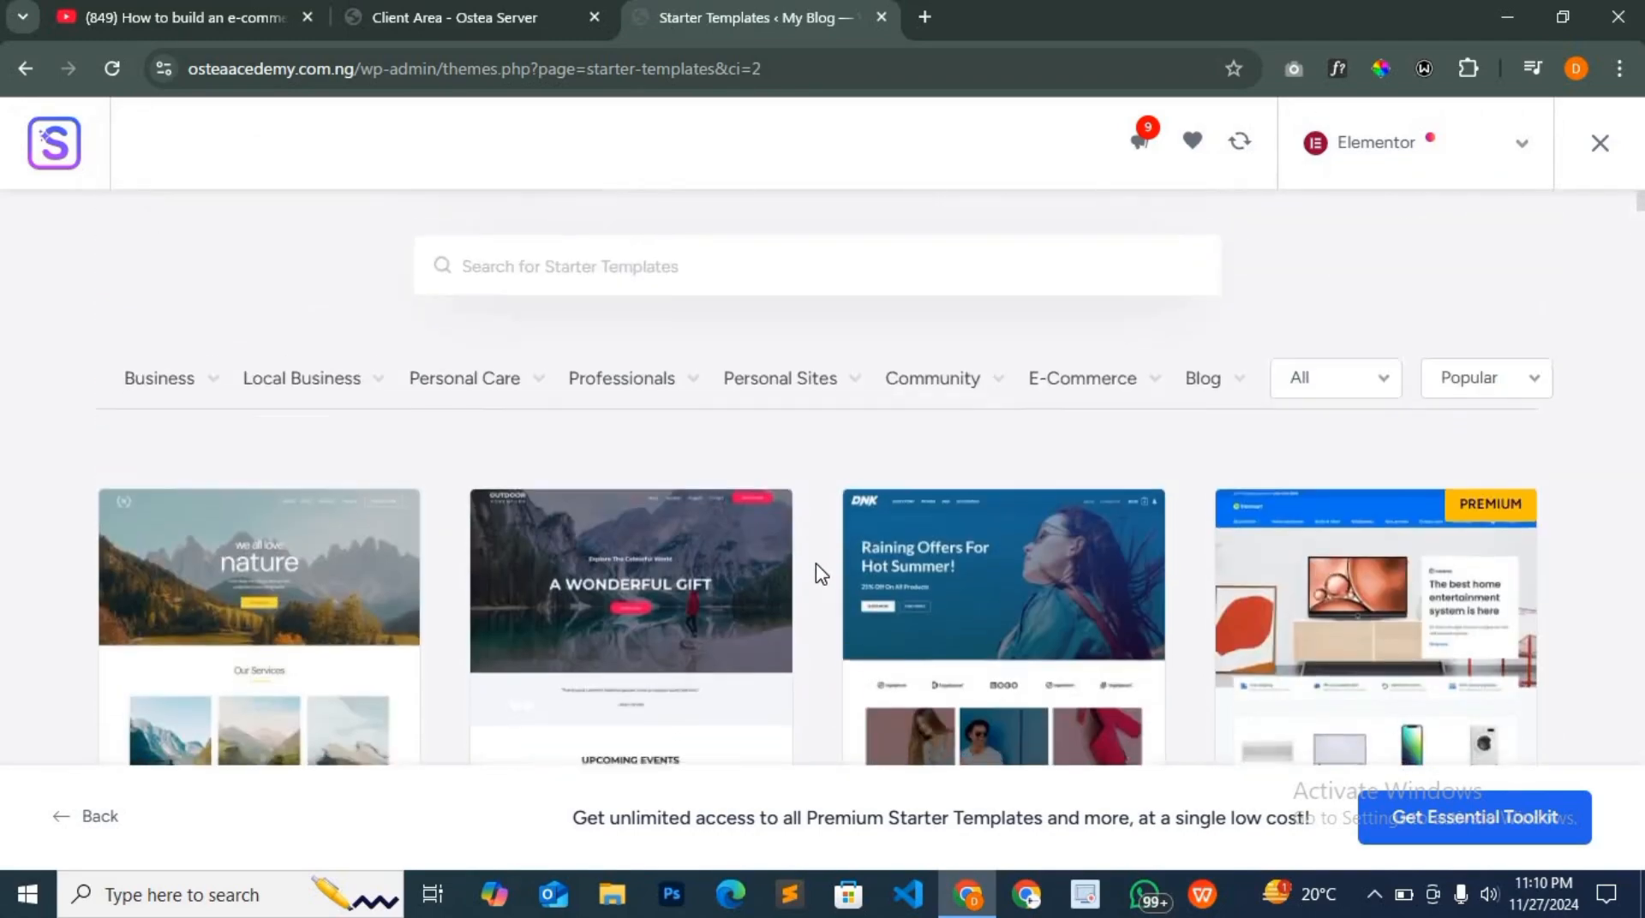
scroll(818, 570, "down", 3)
scroll(815, 569, "up", 5)
Look through the subcategories listed under the Business template category
mouse_move(182, 528)
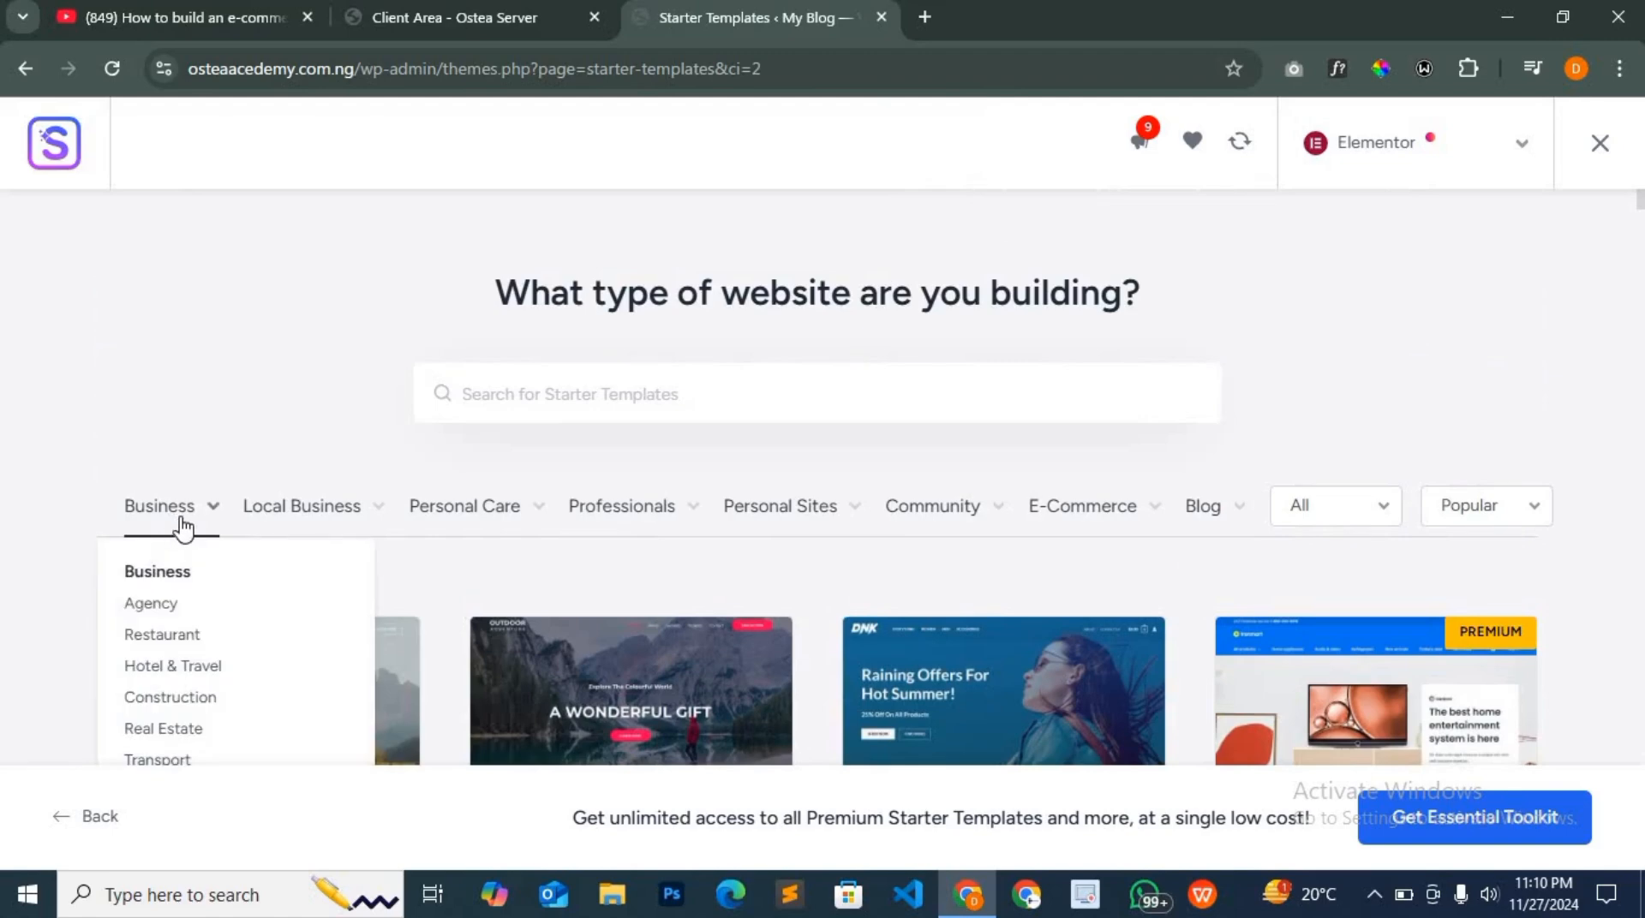
scroll(181, 443, "down", 2)
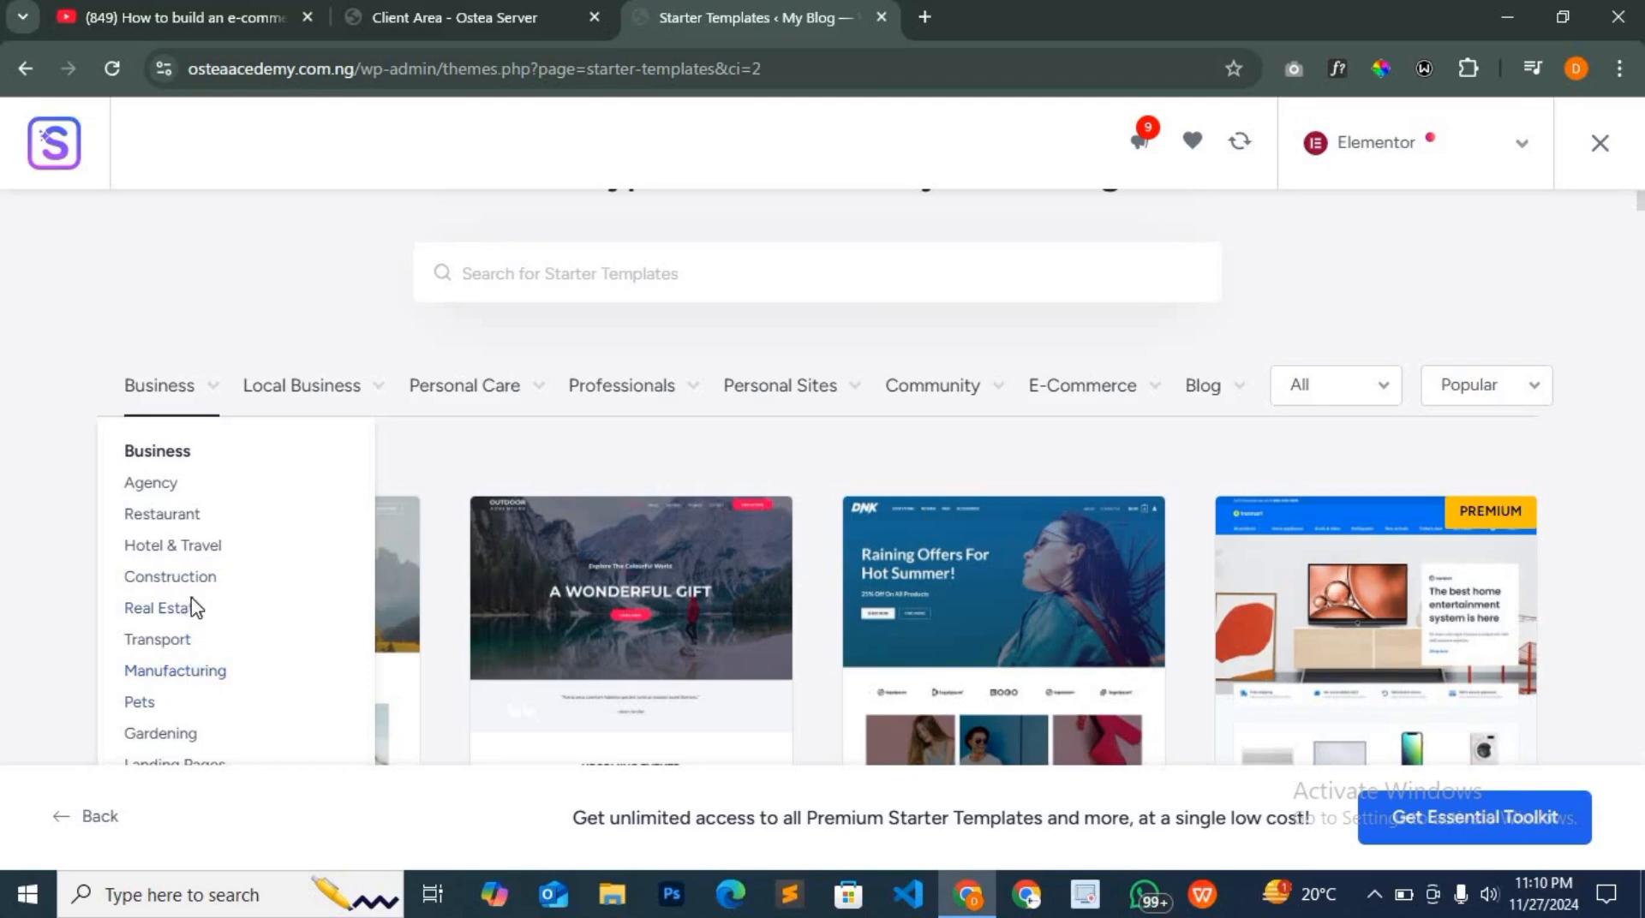
scroll(192, 604, "down", 5)
scroll(196, 591, "up", 5)
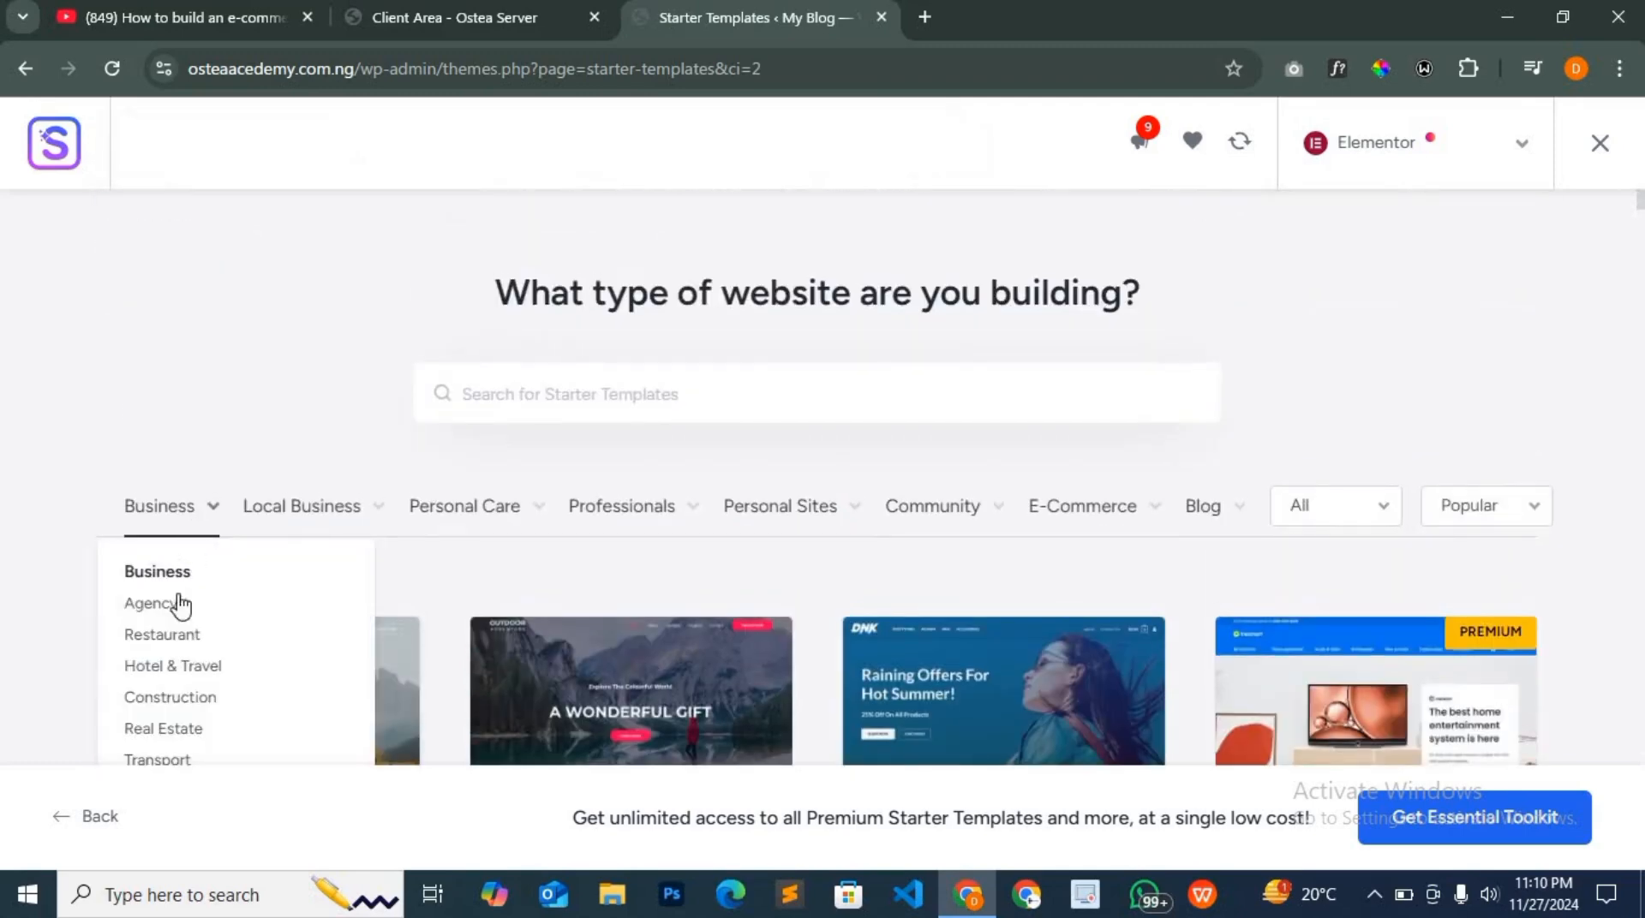
scroll(163, 676, "down", 2)
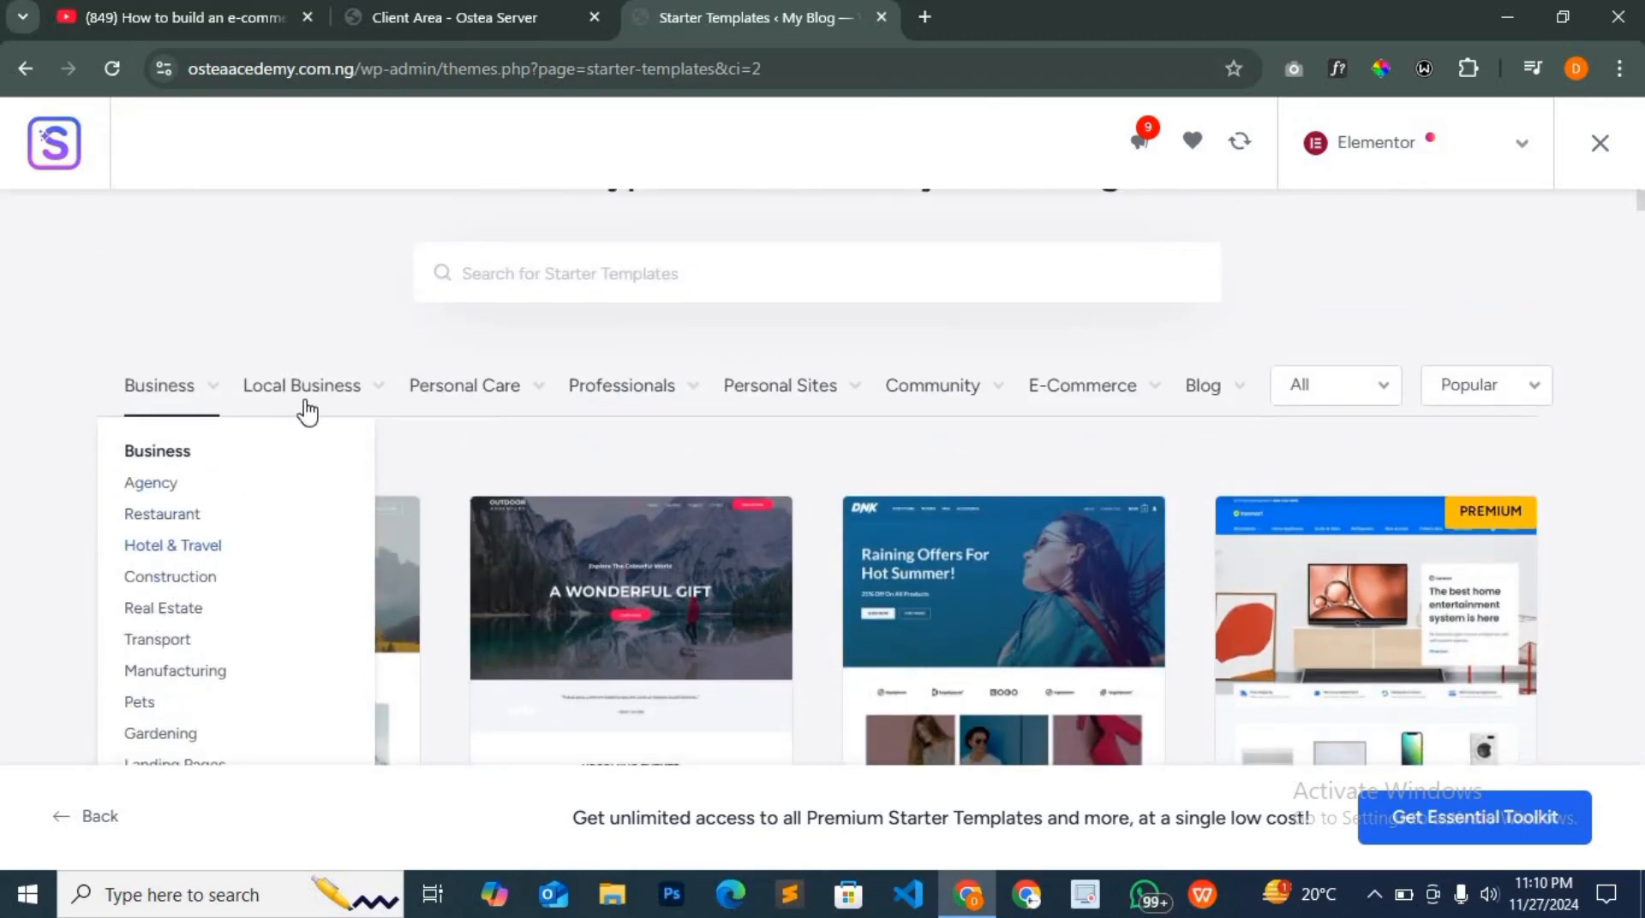
Look through the subcategories under the Local Business, Personal Care, Professionals, Personal Sites and E-Commerce template categories
mouse_move(311, 400)
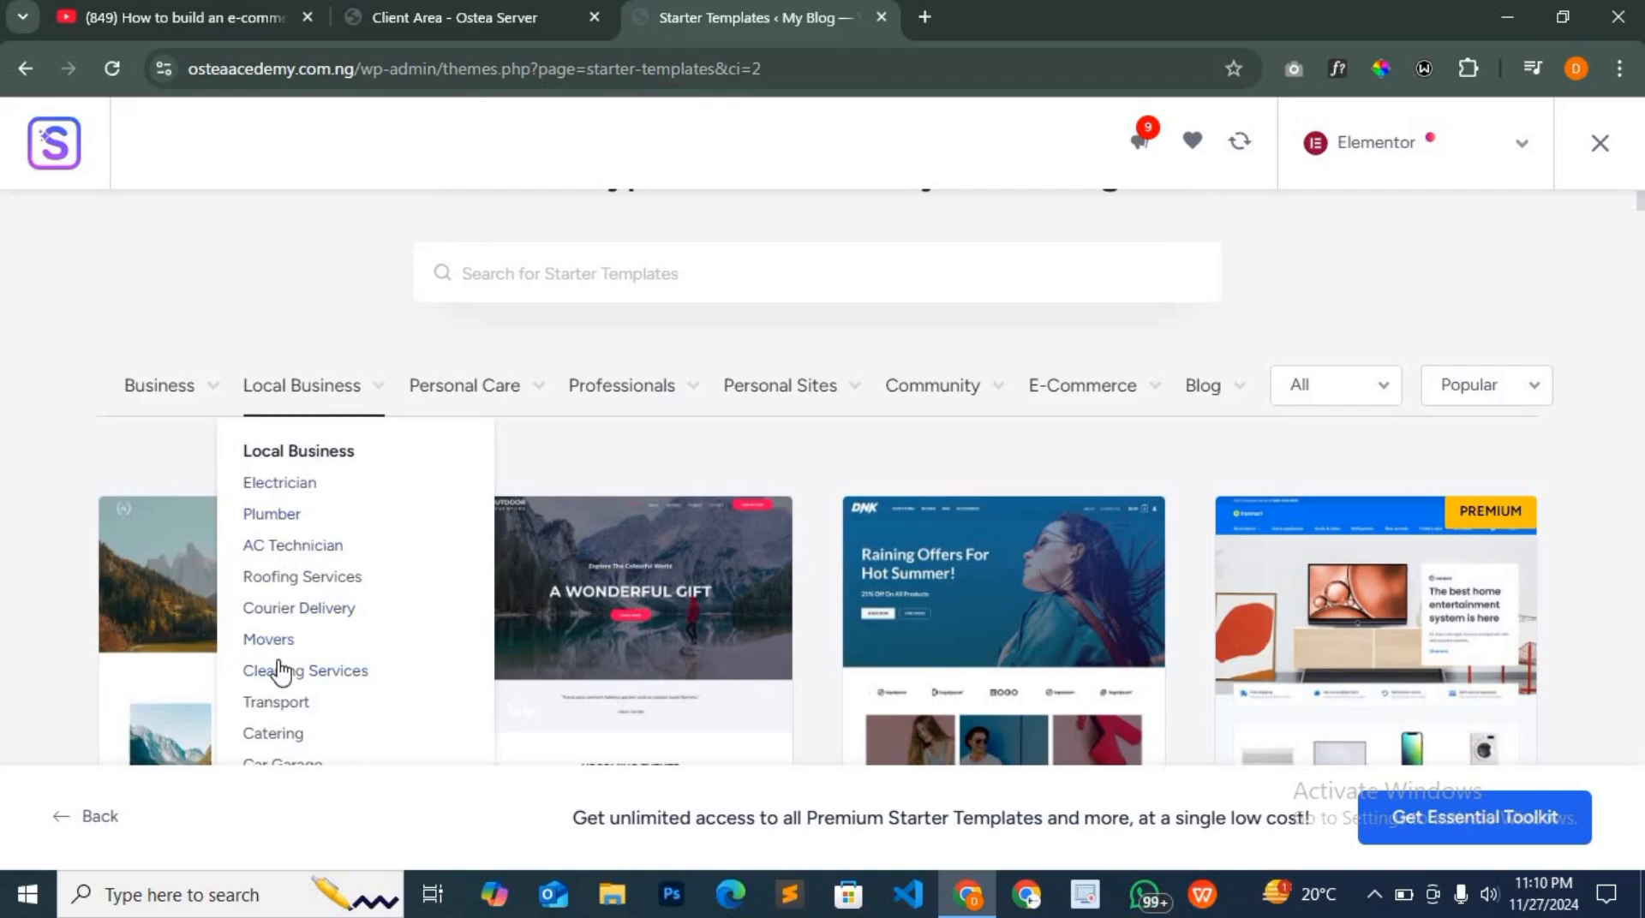
mouse_move(499, 392)
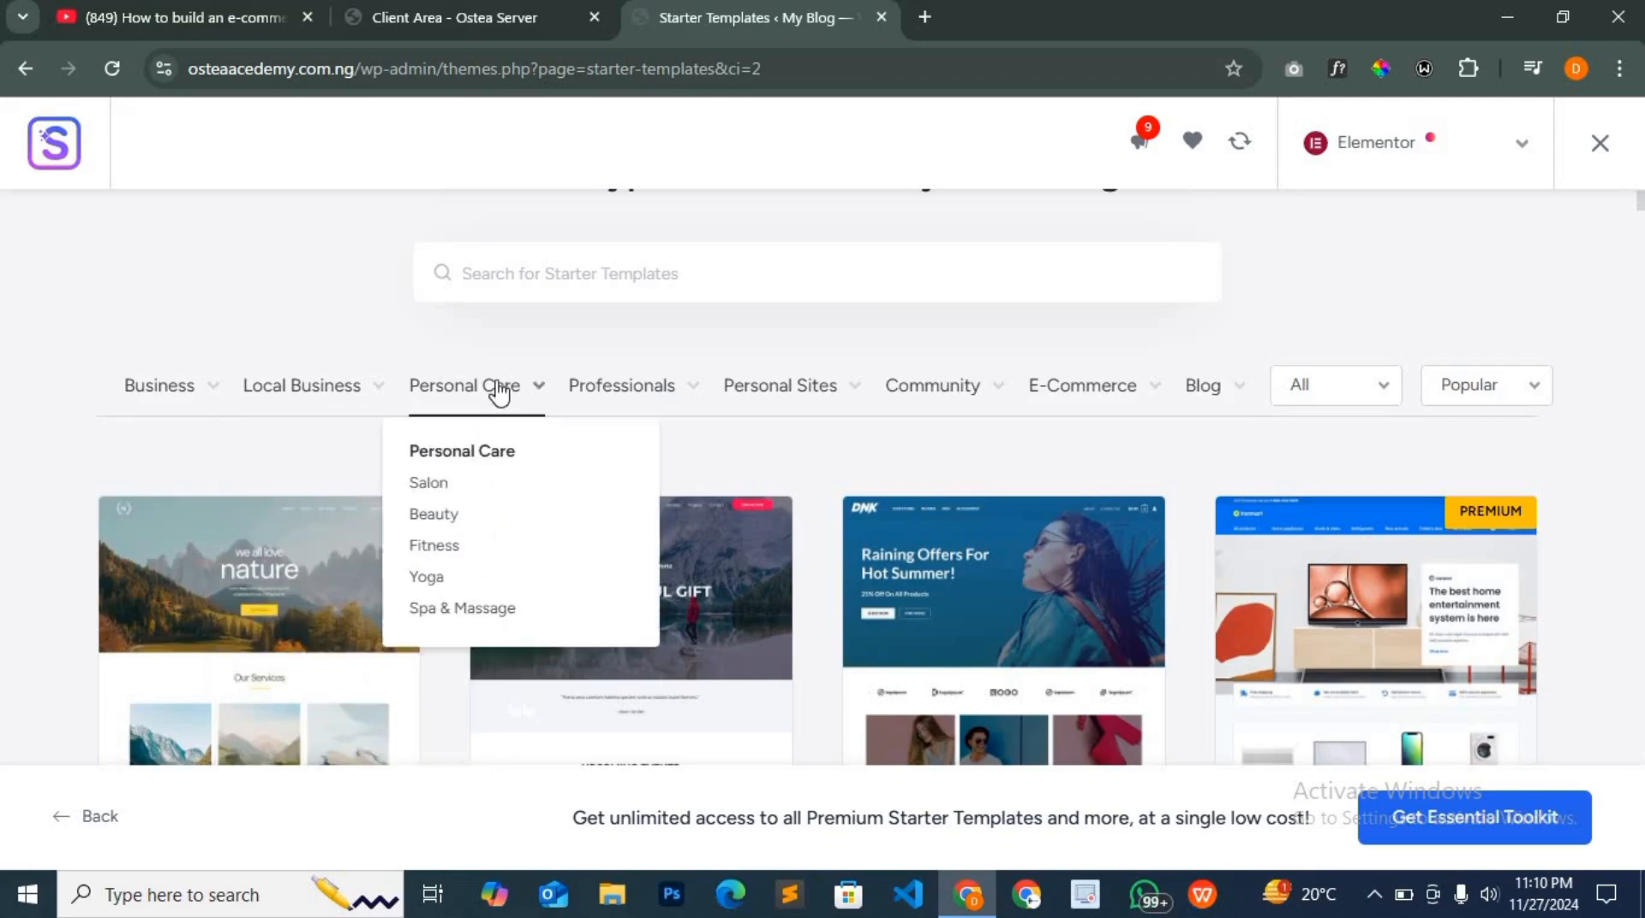
mouse_move(614, 406)
mouse_move(861, 392)
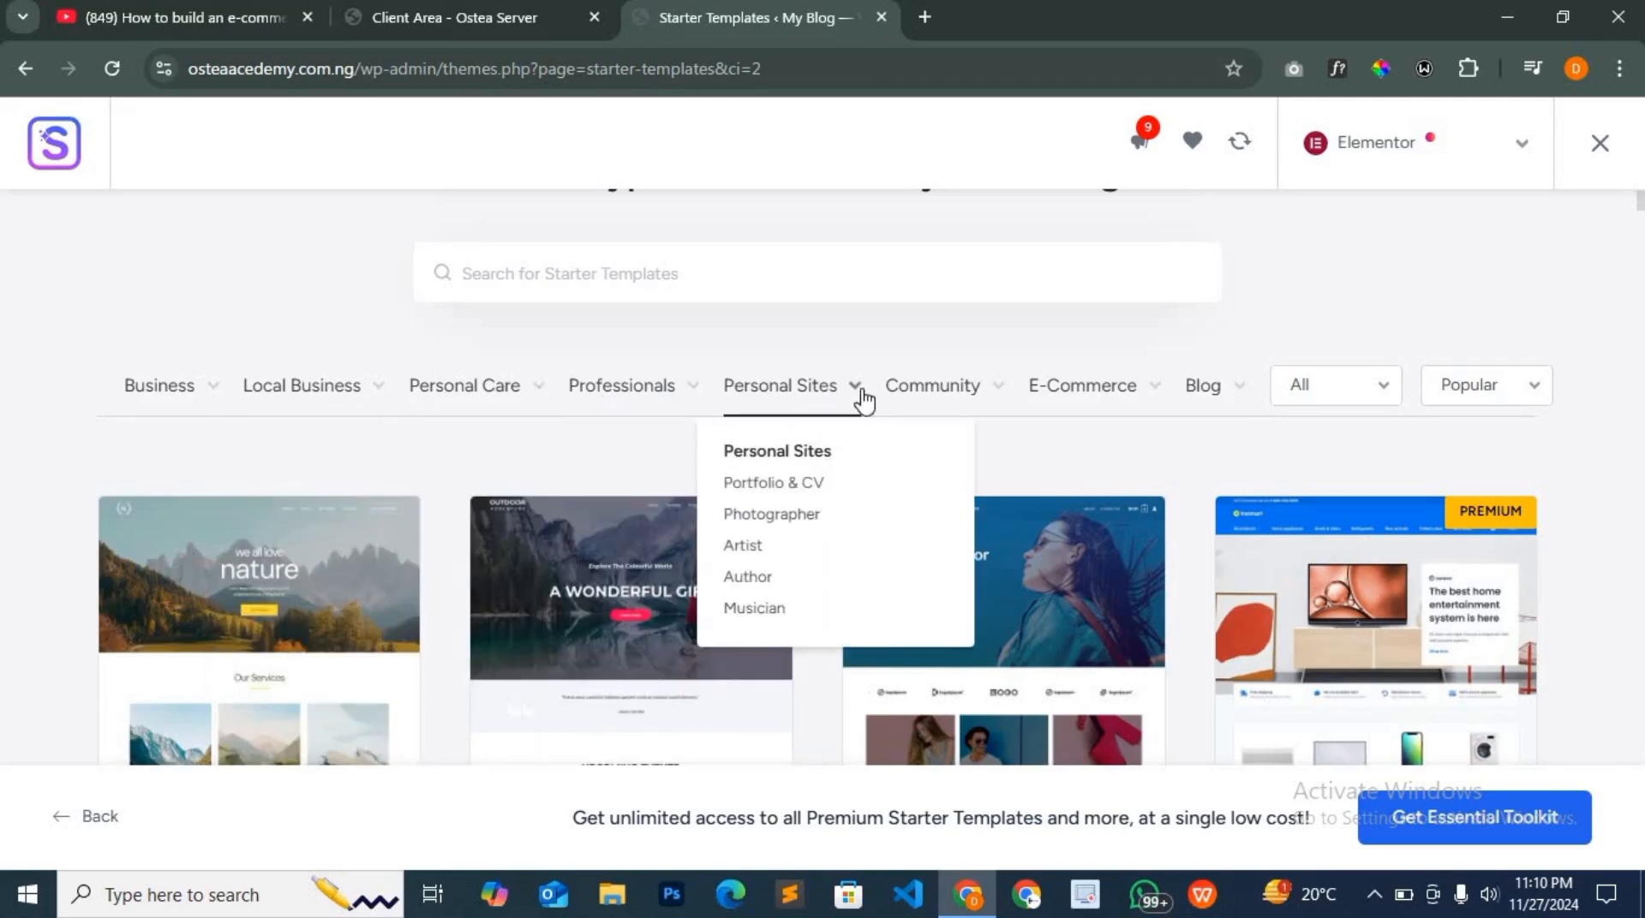
mouse_move(1077, 399)
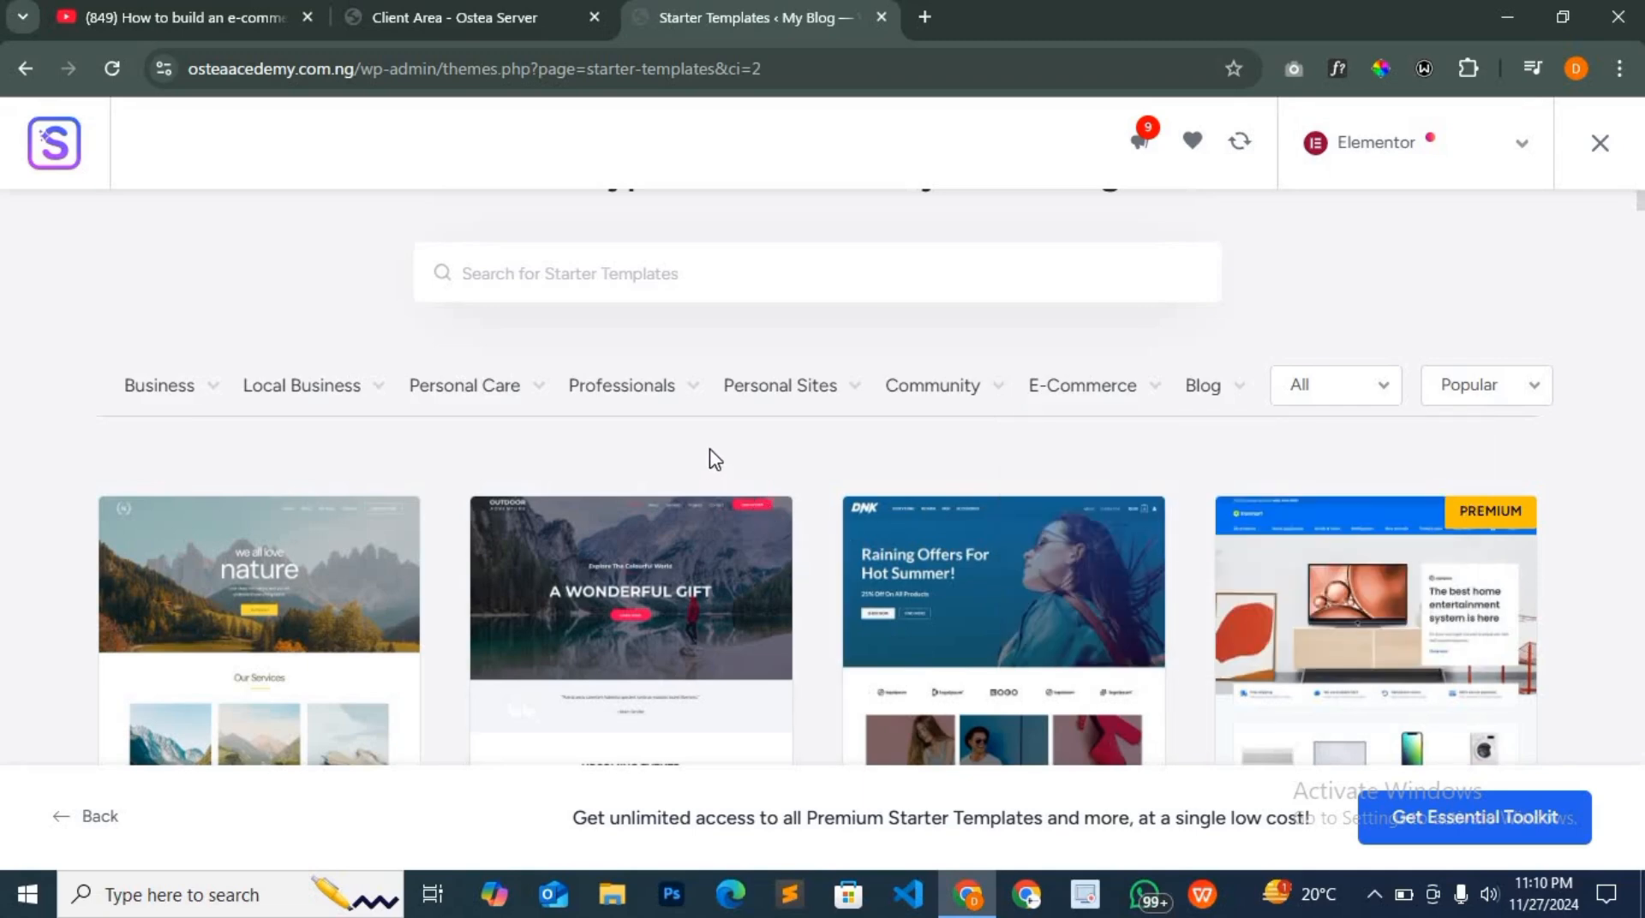
scroll(718, 457, "down", 5)
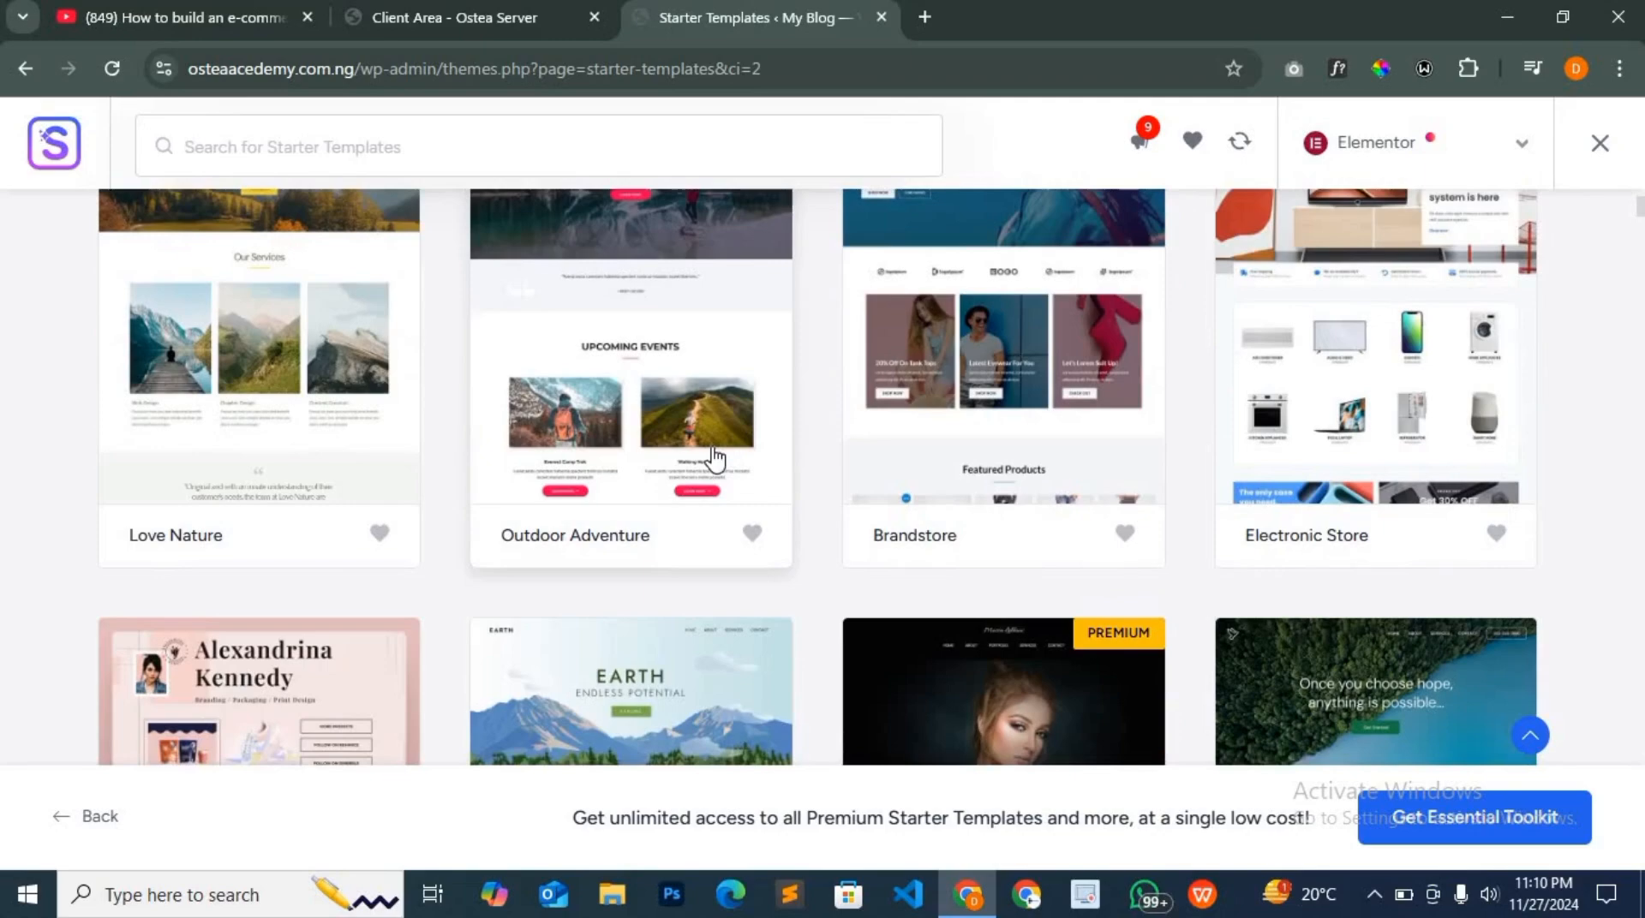
scroll(716, 458, "up", 5)
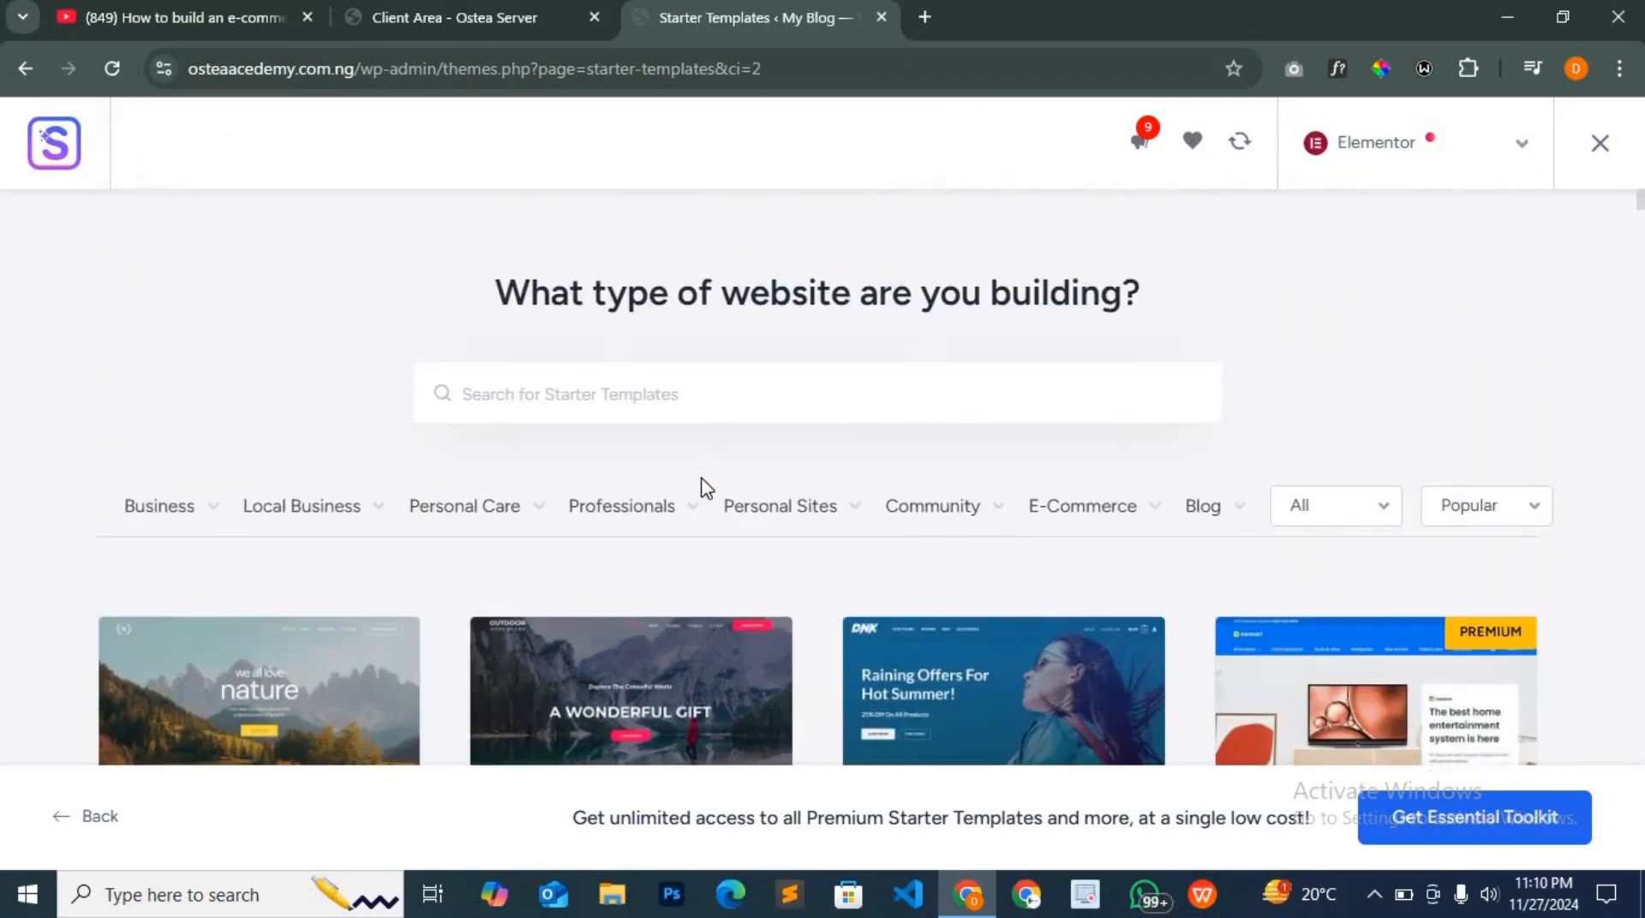
Filter the starter templates to the Web Designer subcategory of Professionals
mouse_move(656, 527)
scroll(657, 527, "down", 3)
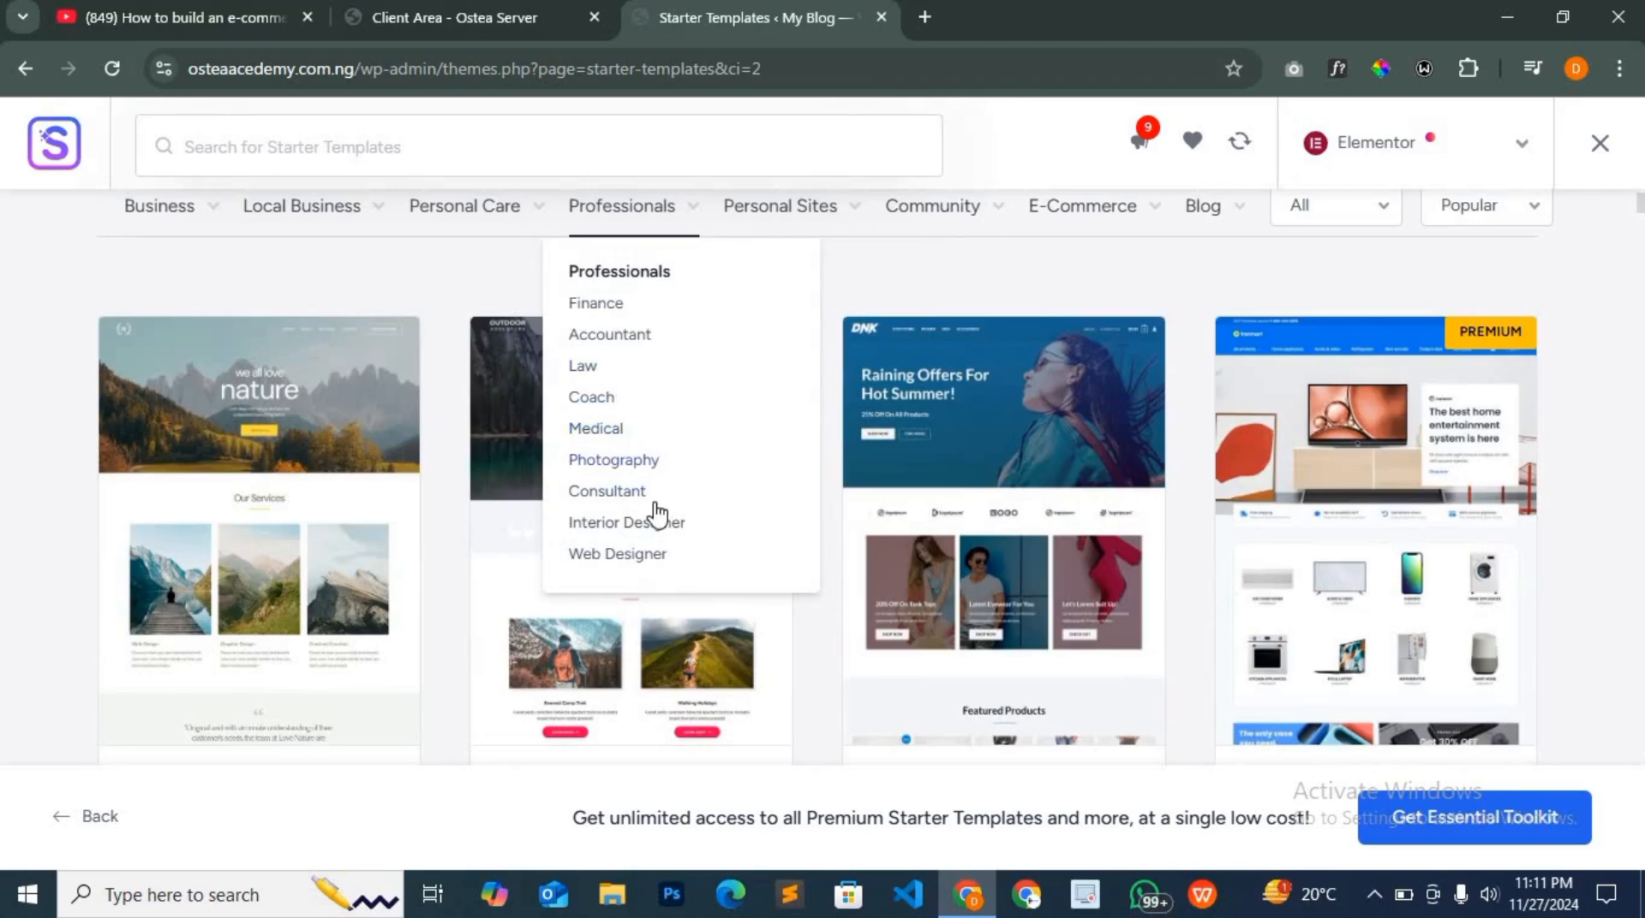
left_click(656, 557)
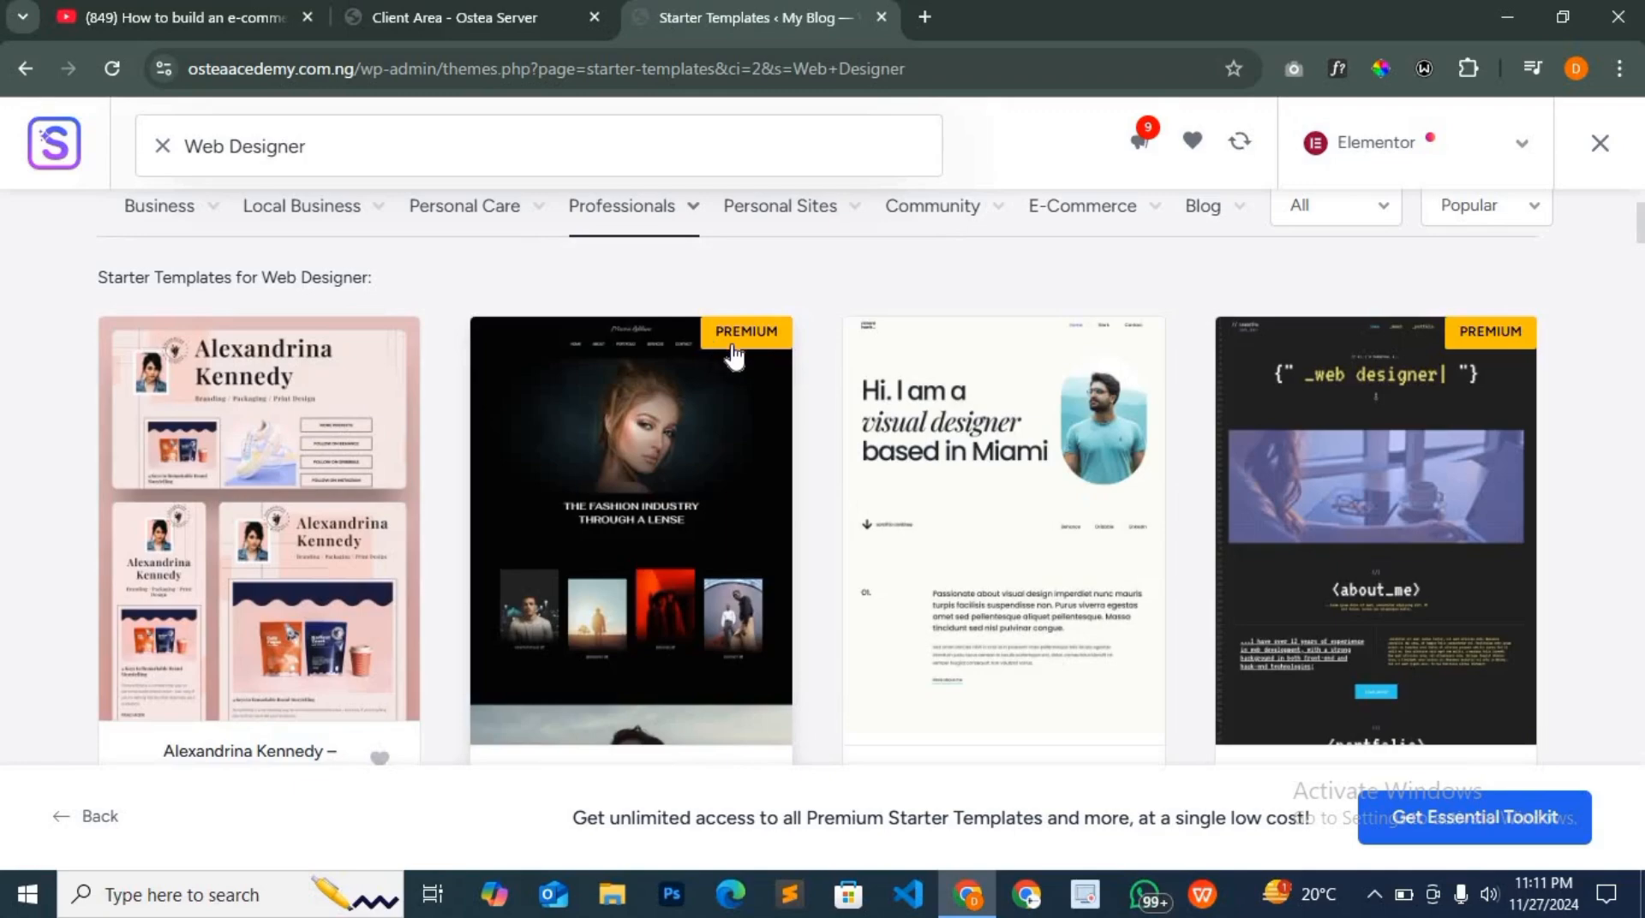
Browse the Web Designer starter templates to compare the free and premium designs
scroll(1457, 338, "down", 4)
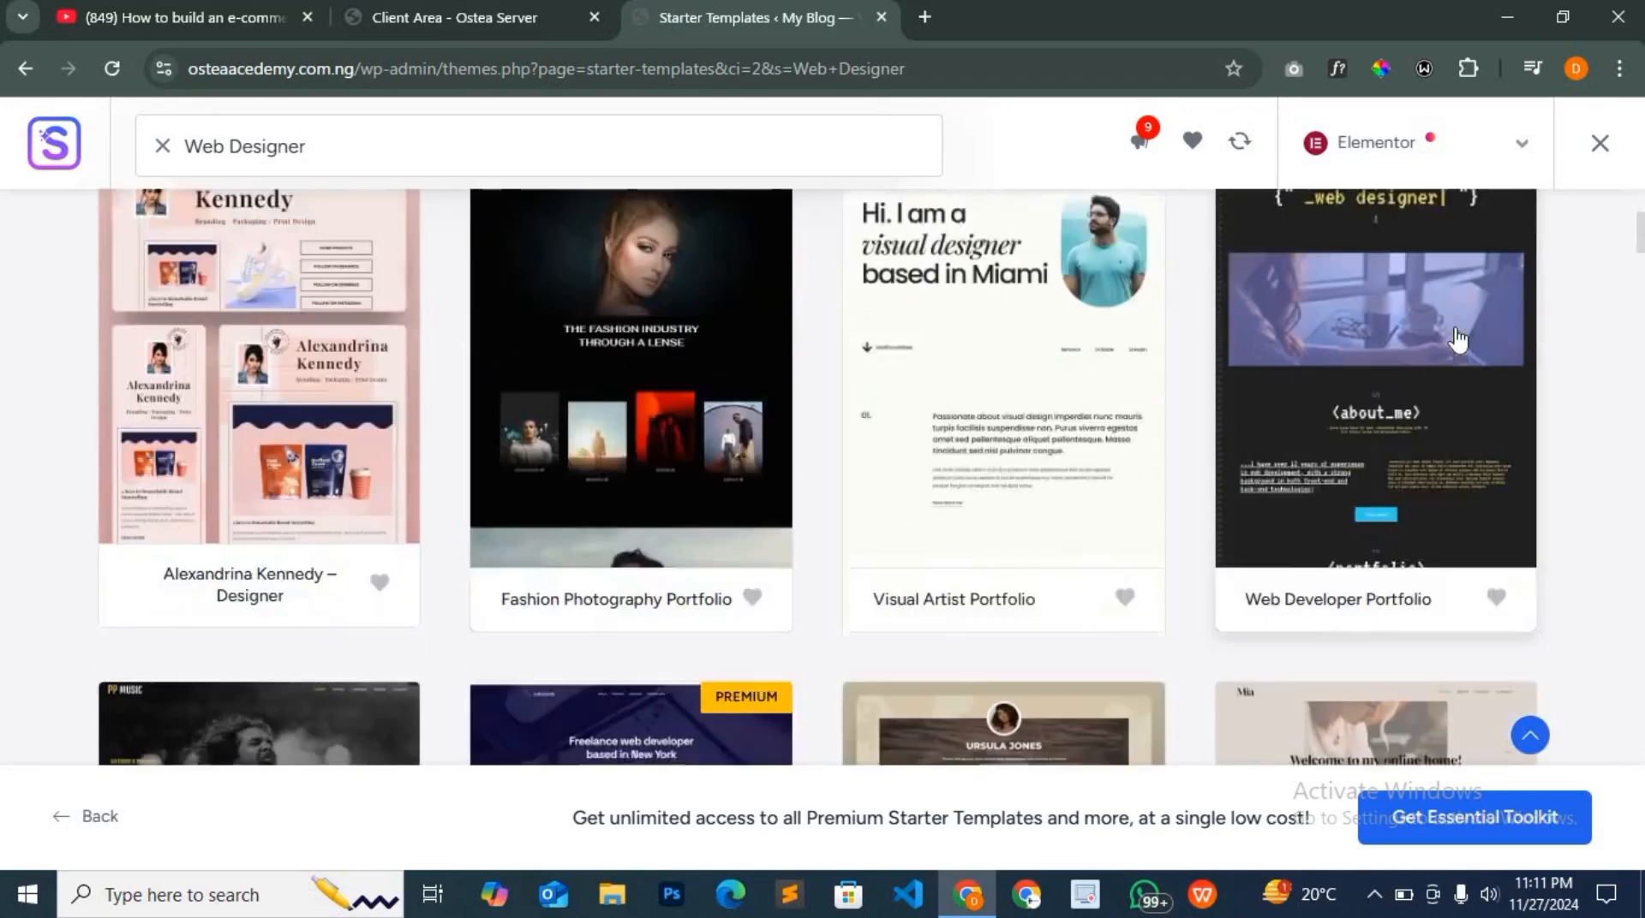
scroll(735, 517, "down", 3)
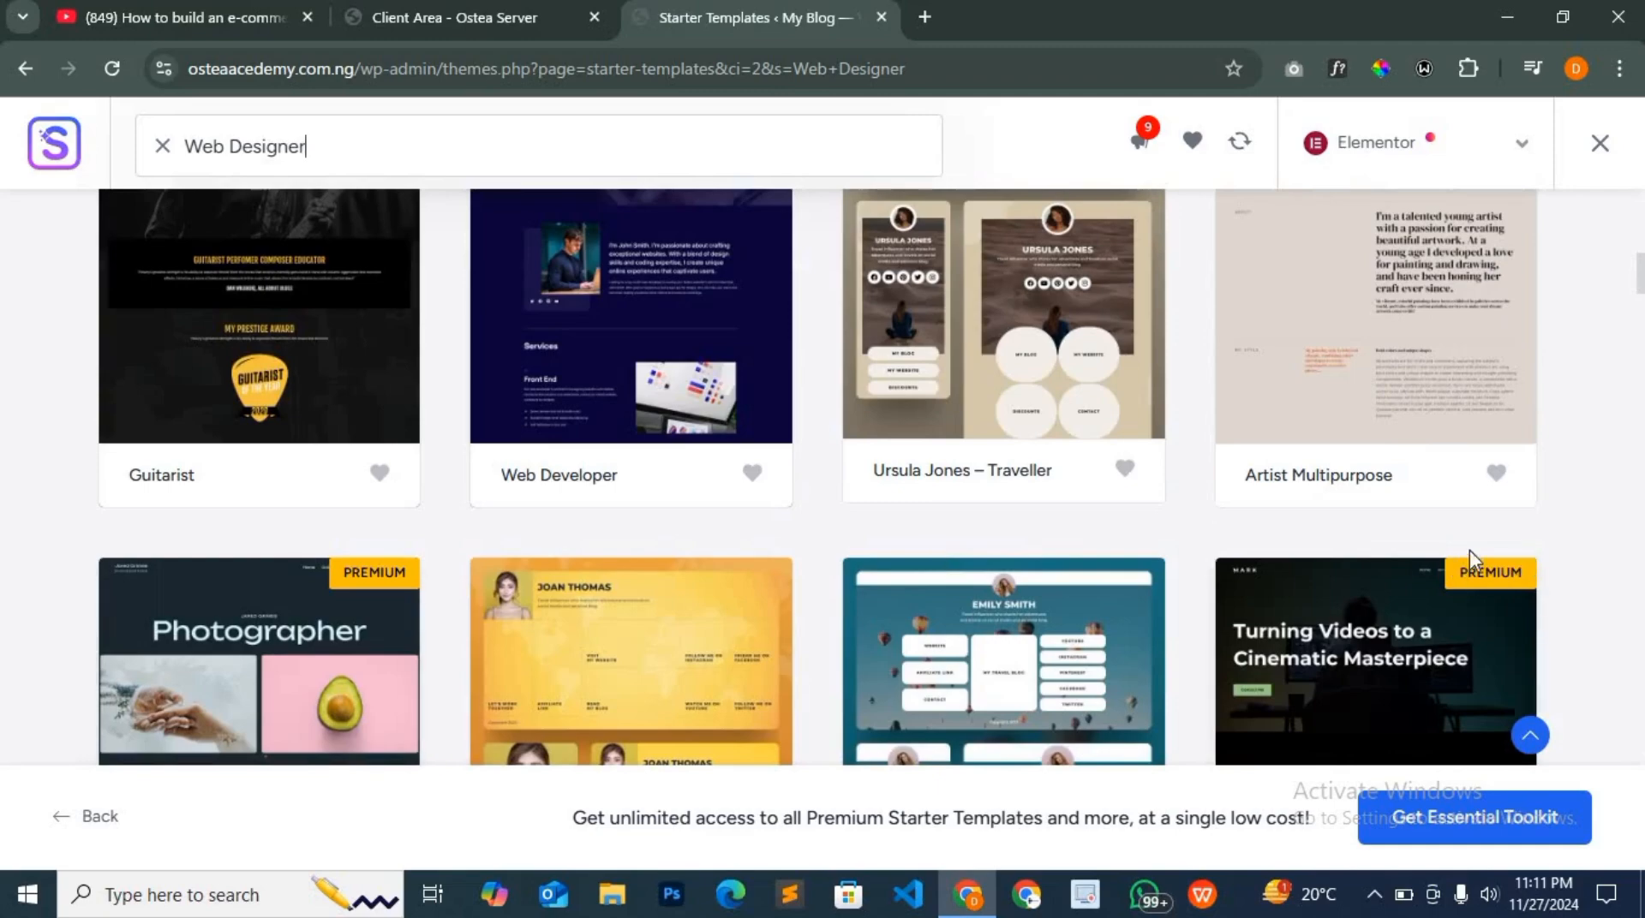
scroll(1114, 616, "up", 8)
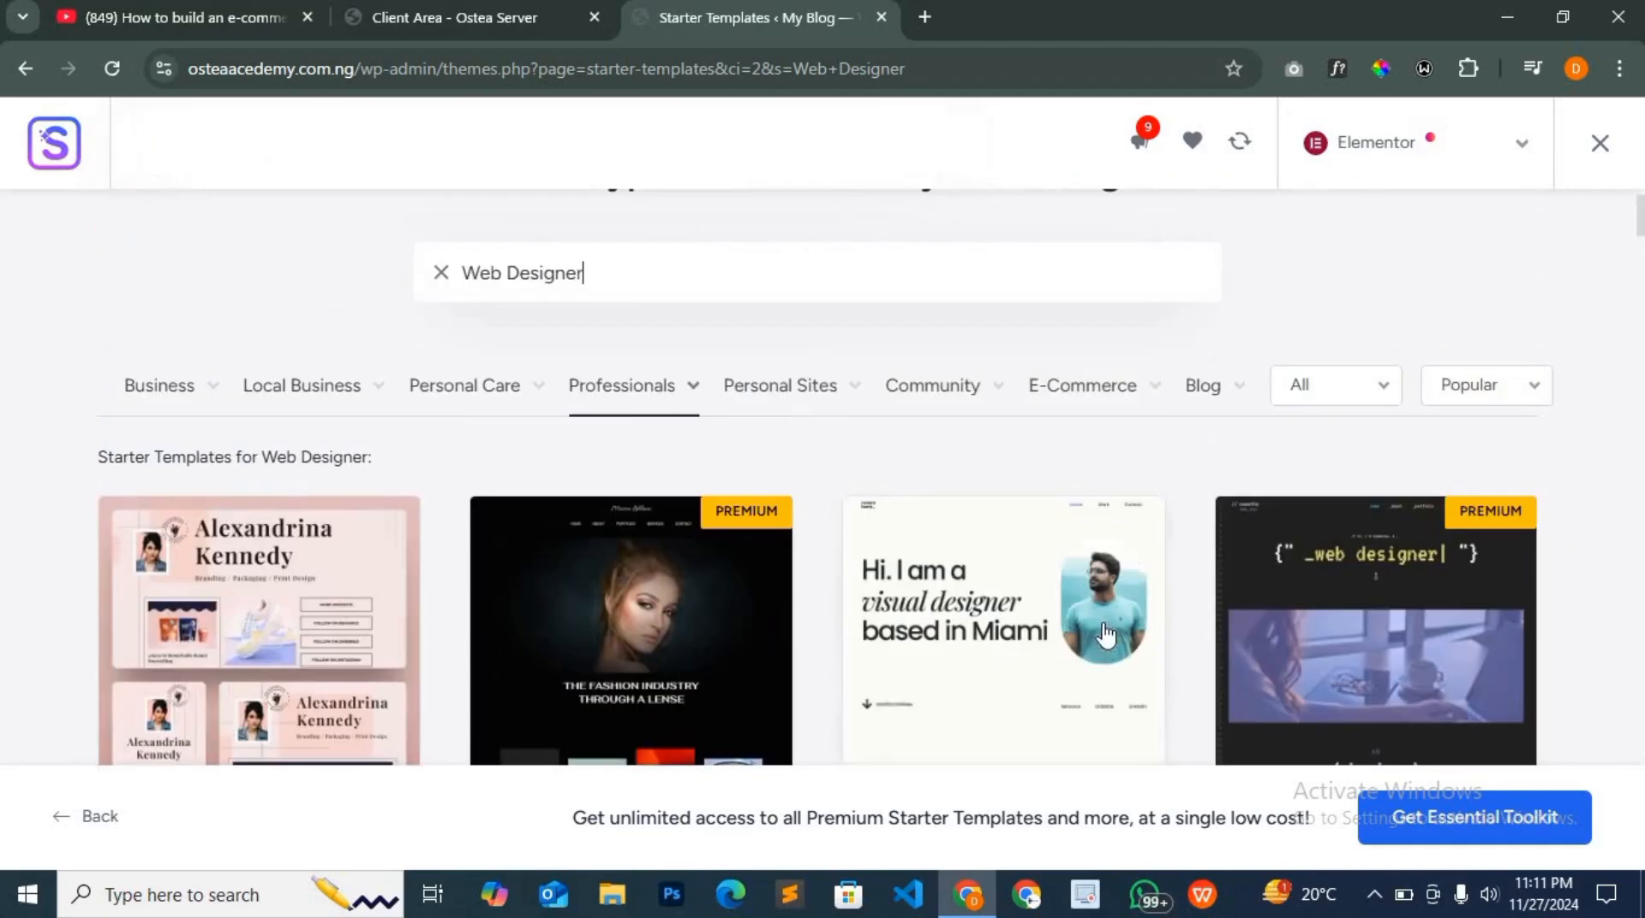
scroll(1001, 623, "down", 3)
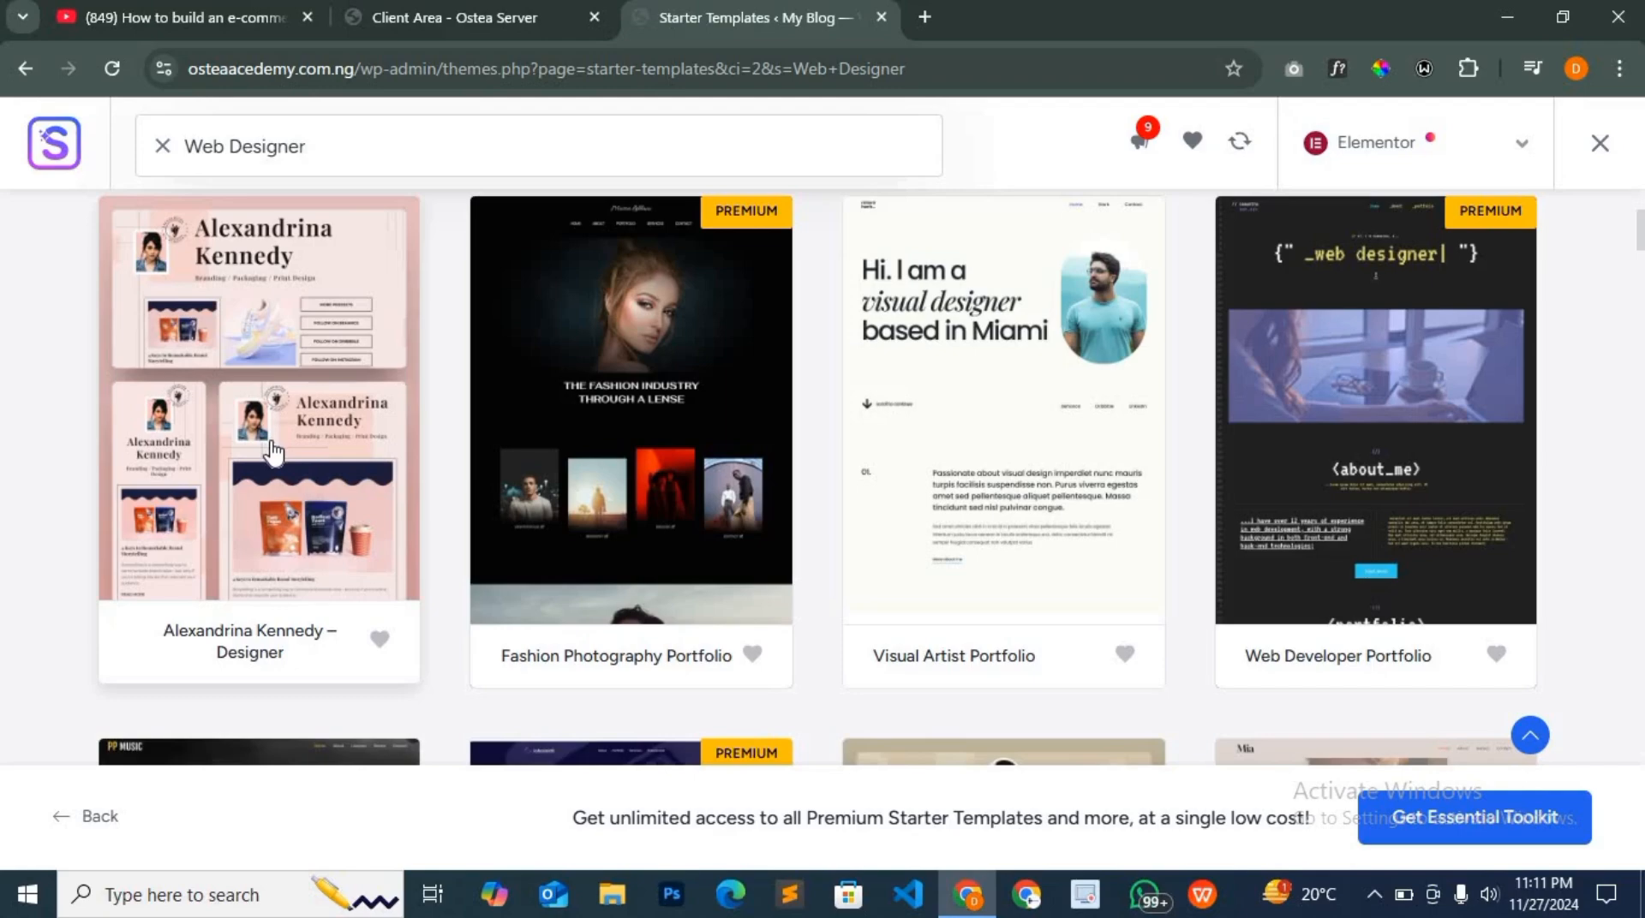
scroll(274, 451, "down", 4)
scroll(357, 626, "down", 3)
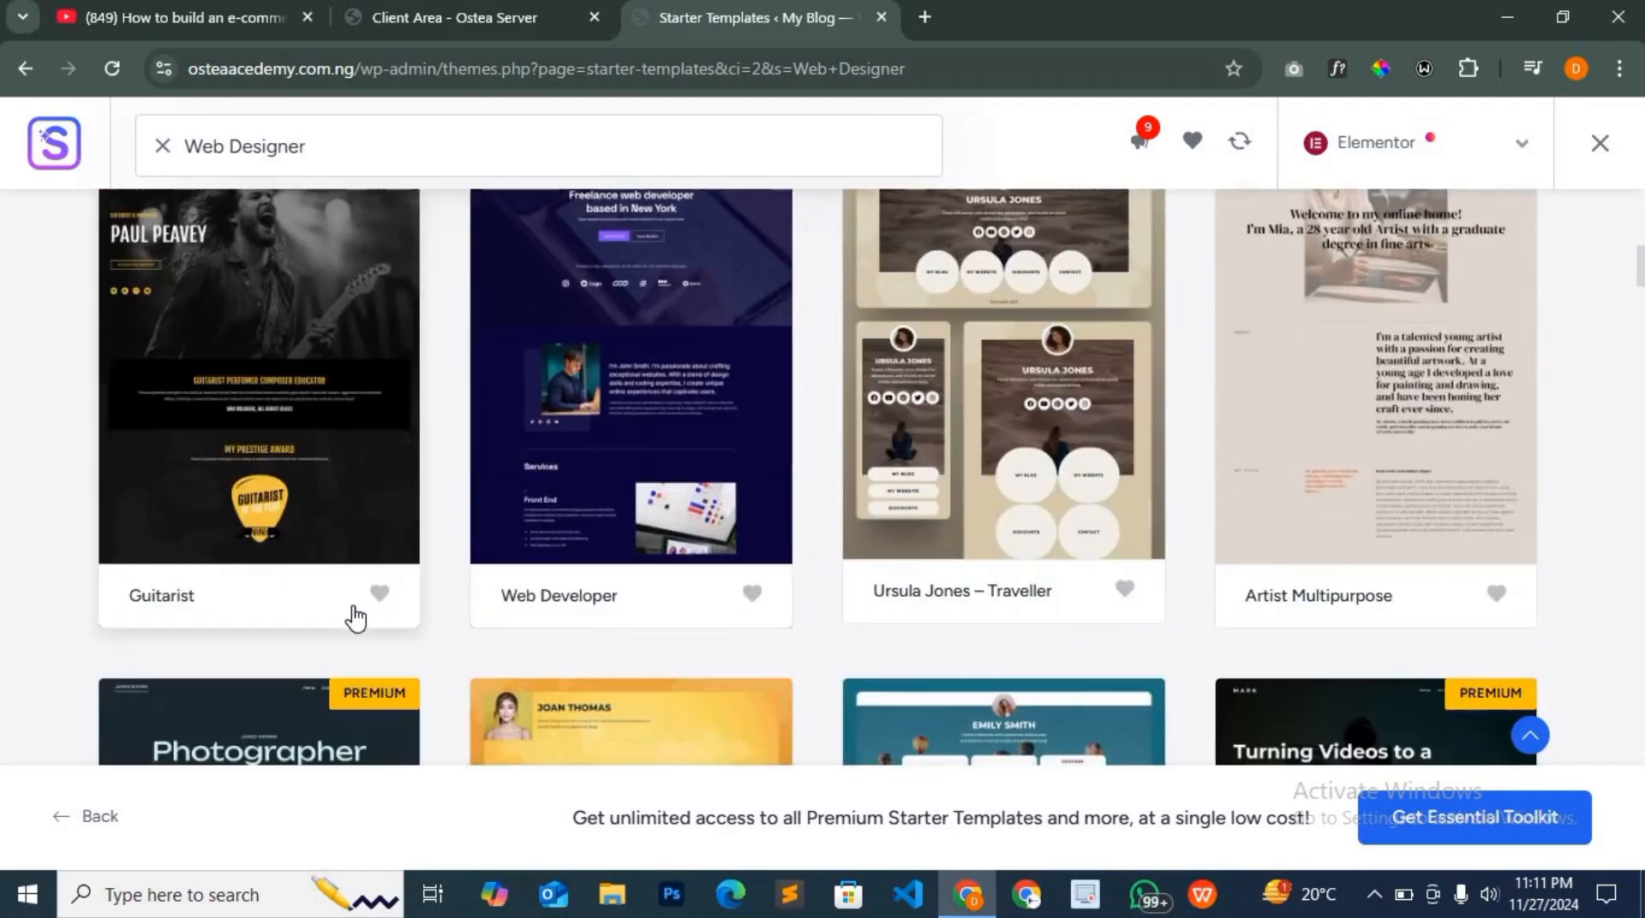
scroll(355, 617, "down", 4)
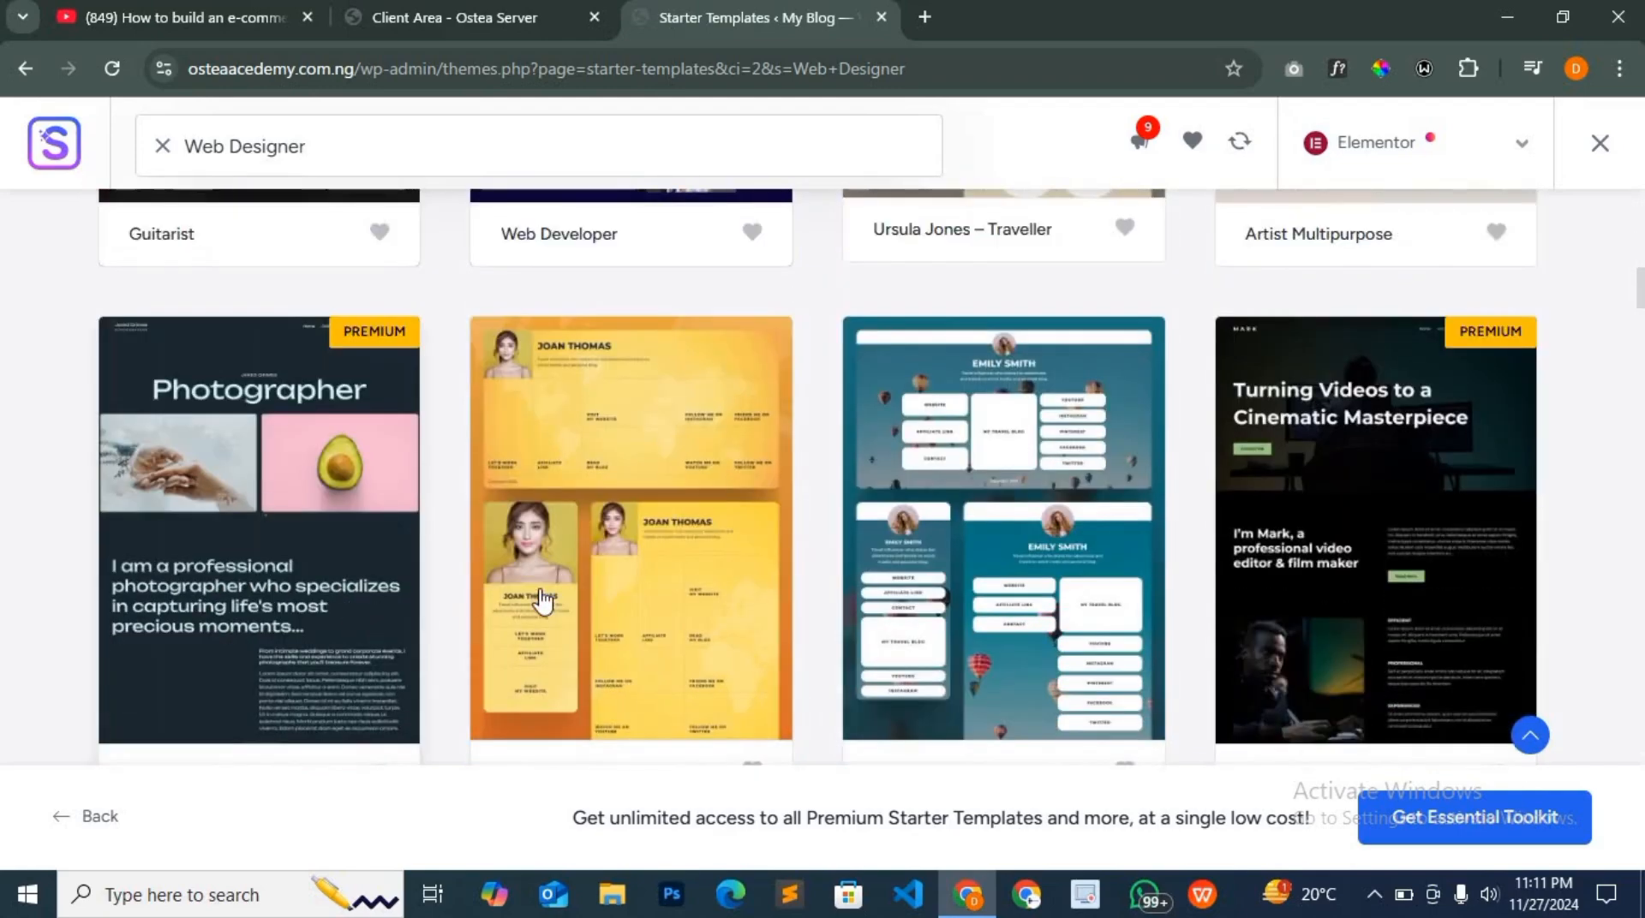
scroll(1172, 525, "down", 5)
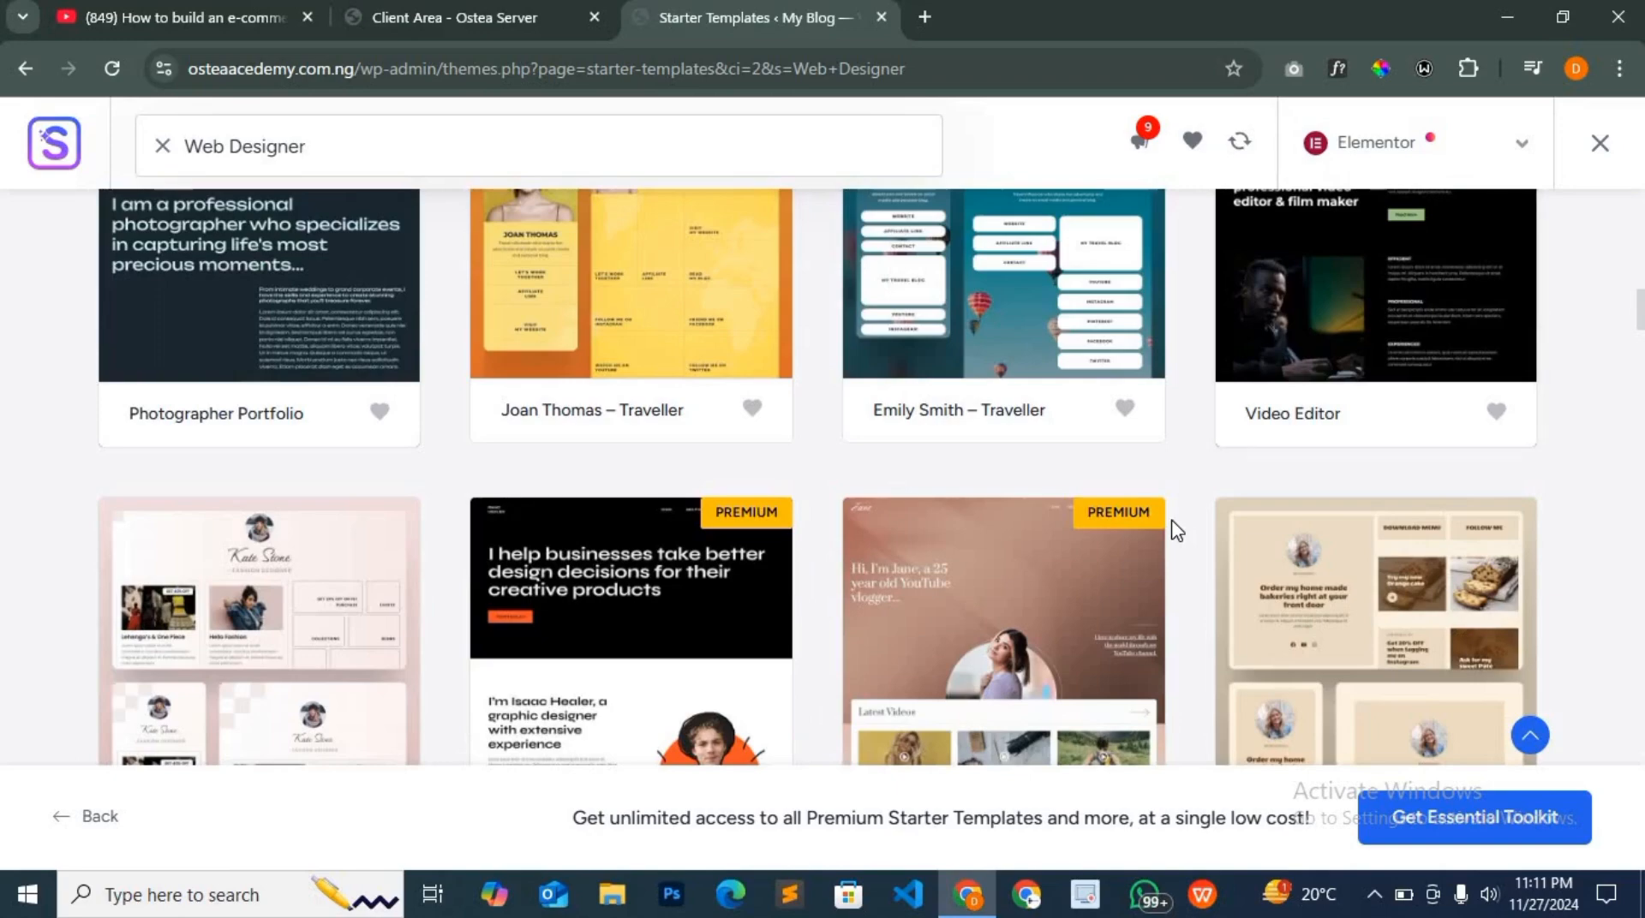
scroll(1177, 530, "down", 6)
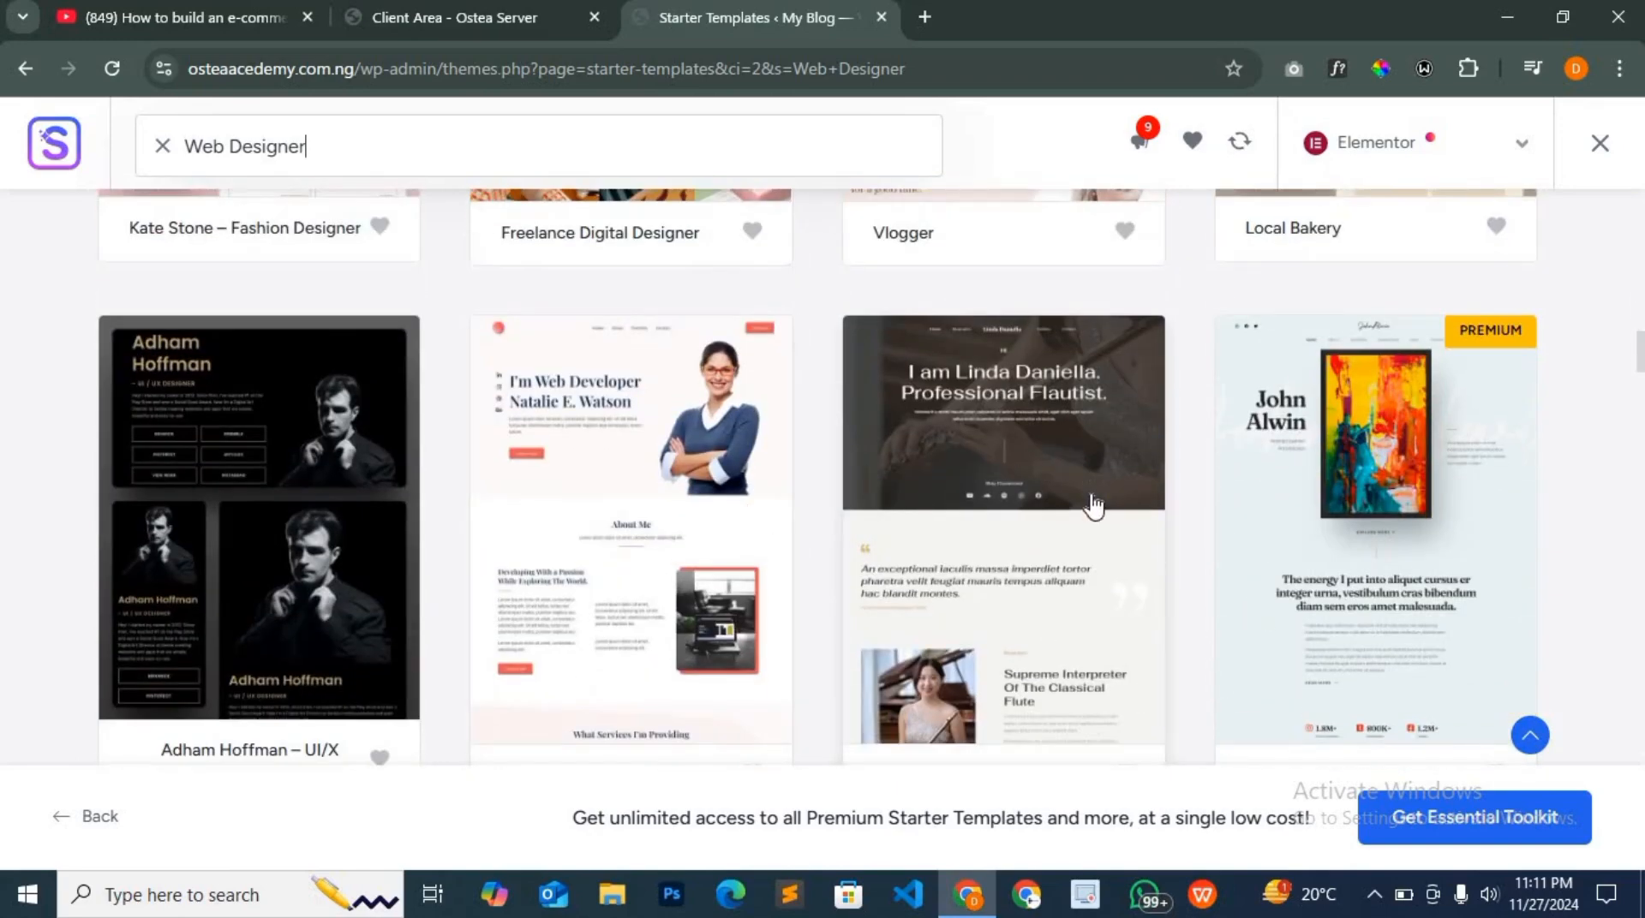
scroll(1094, 505, "down", 3)
scroll(1095, 505, "down", 1)
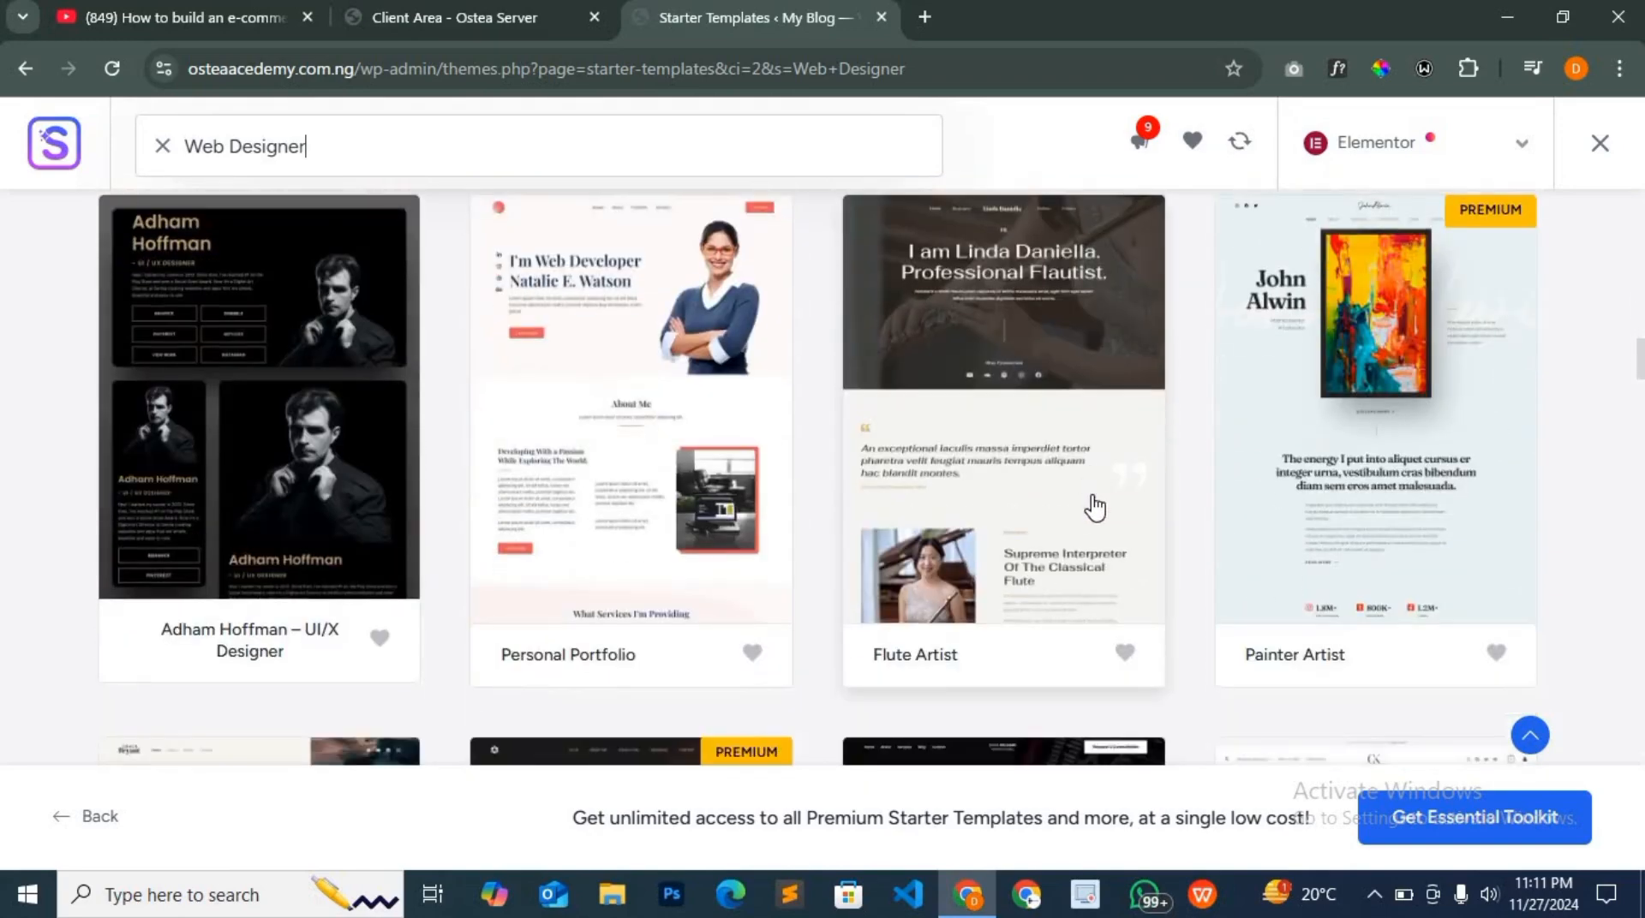
Open the preview of the Flute Artist template and examine its home page from header to footer
left_click(1047, 515)
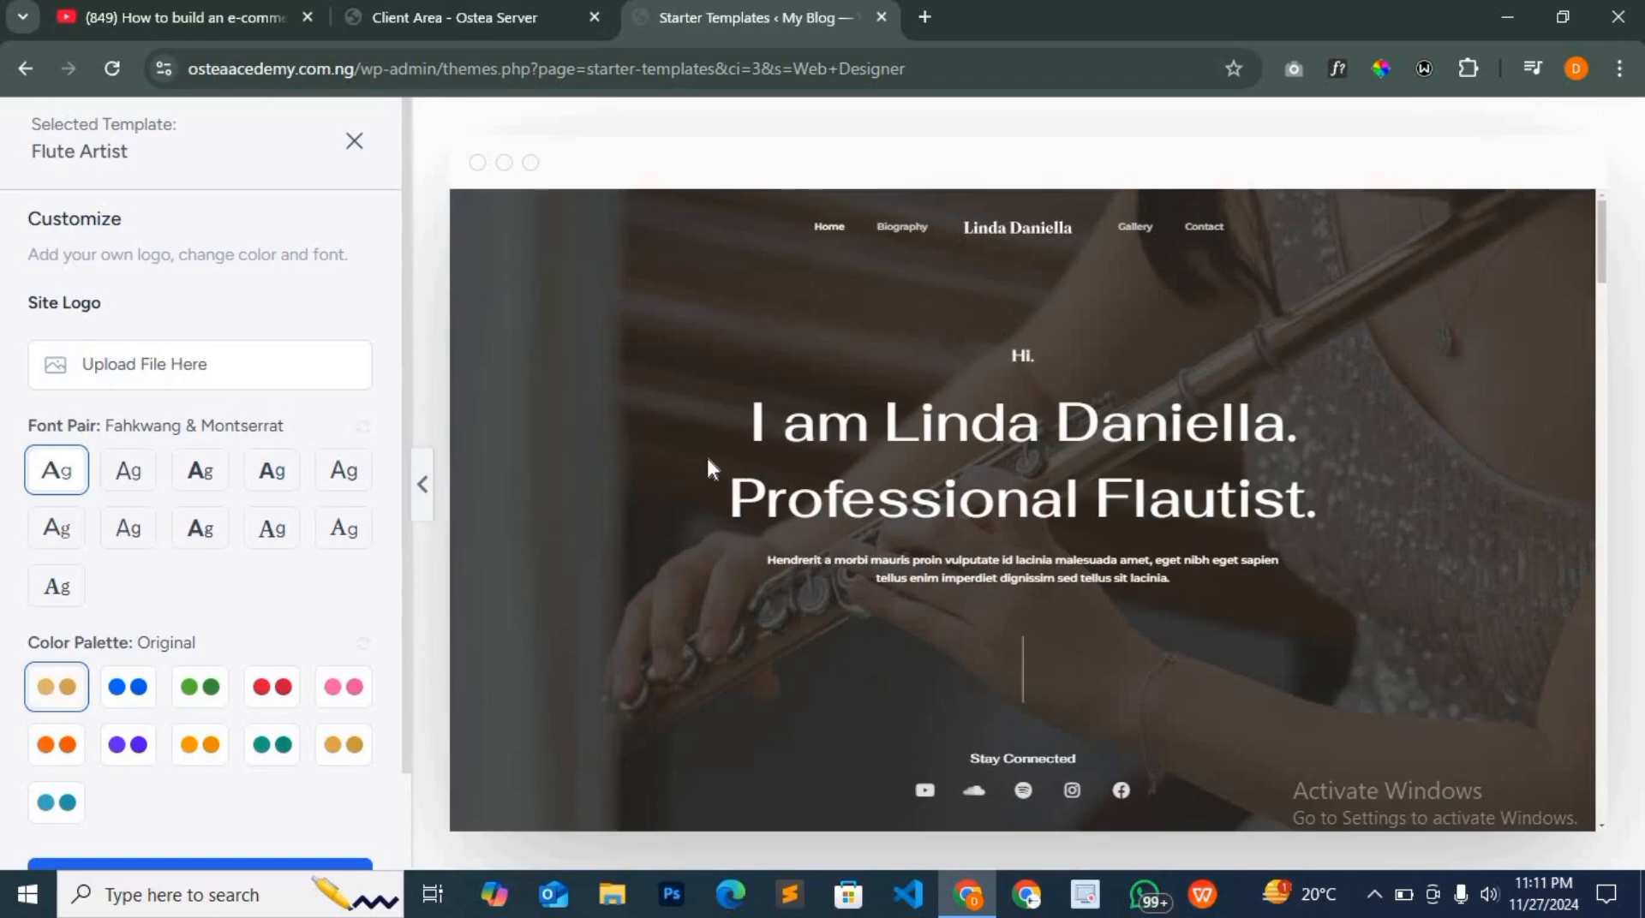
scroll(742, 485, "down", 15)
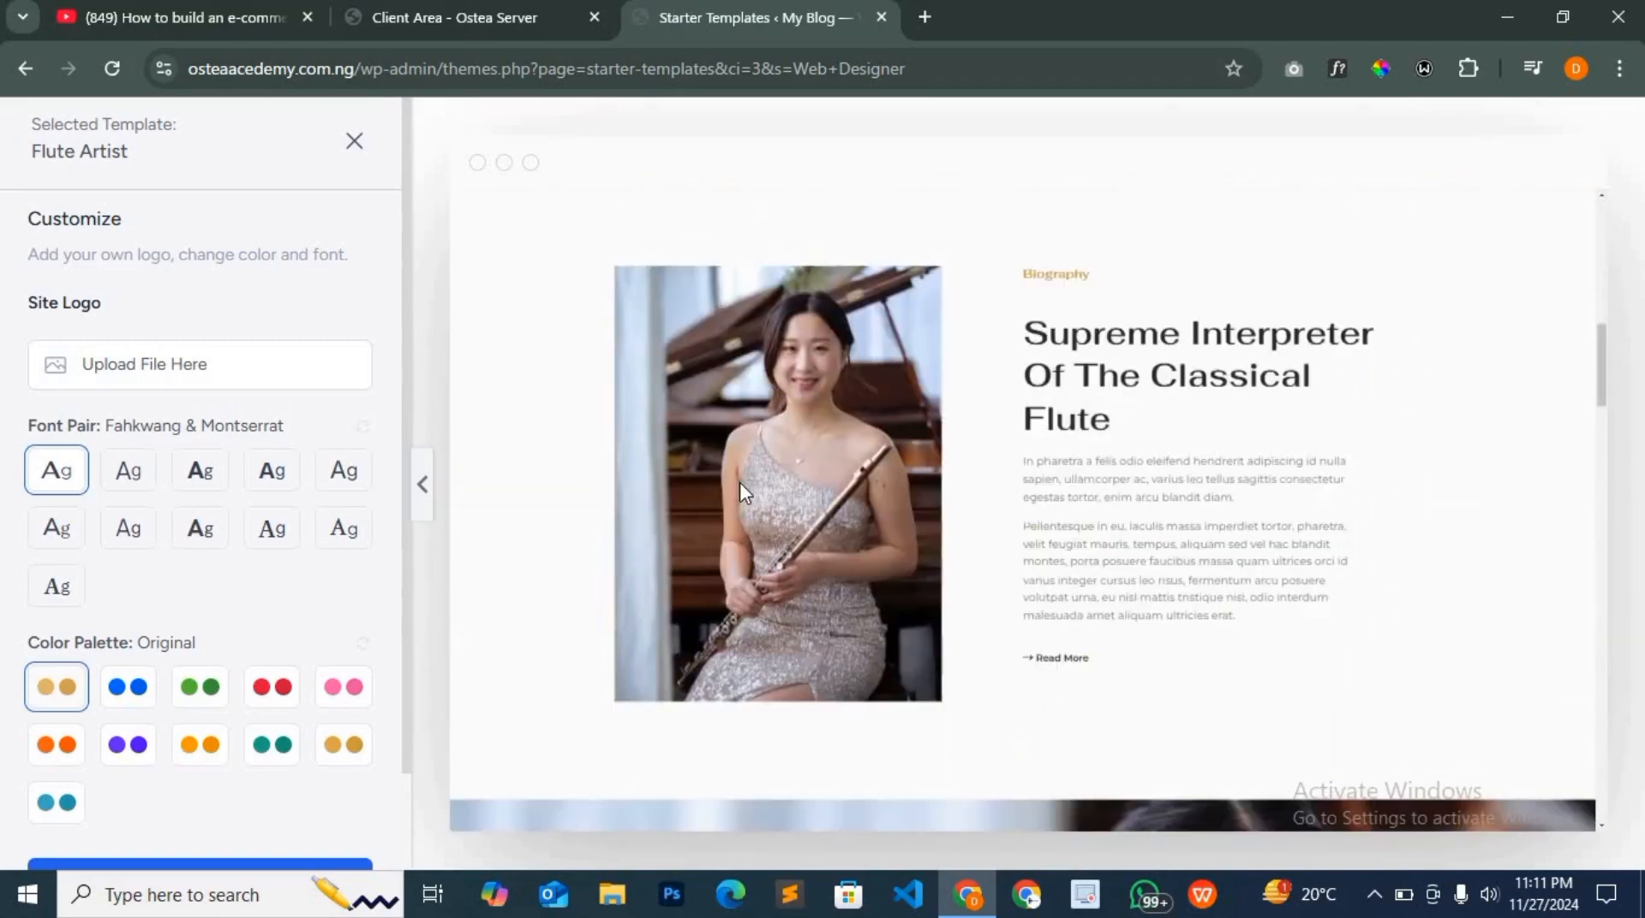
scroll(739, 484, "down", 10)
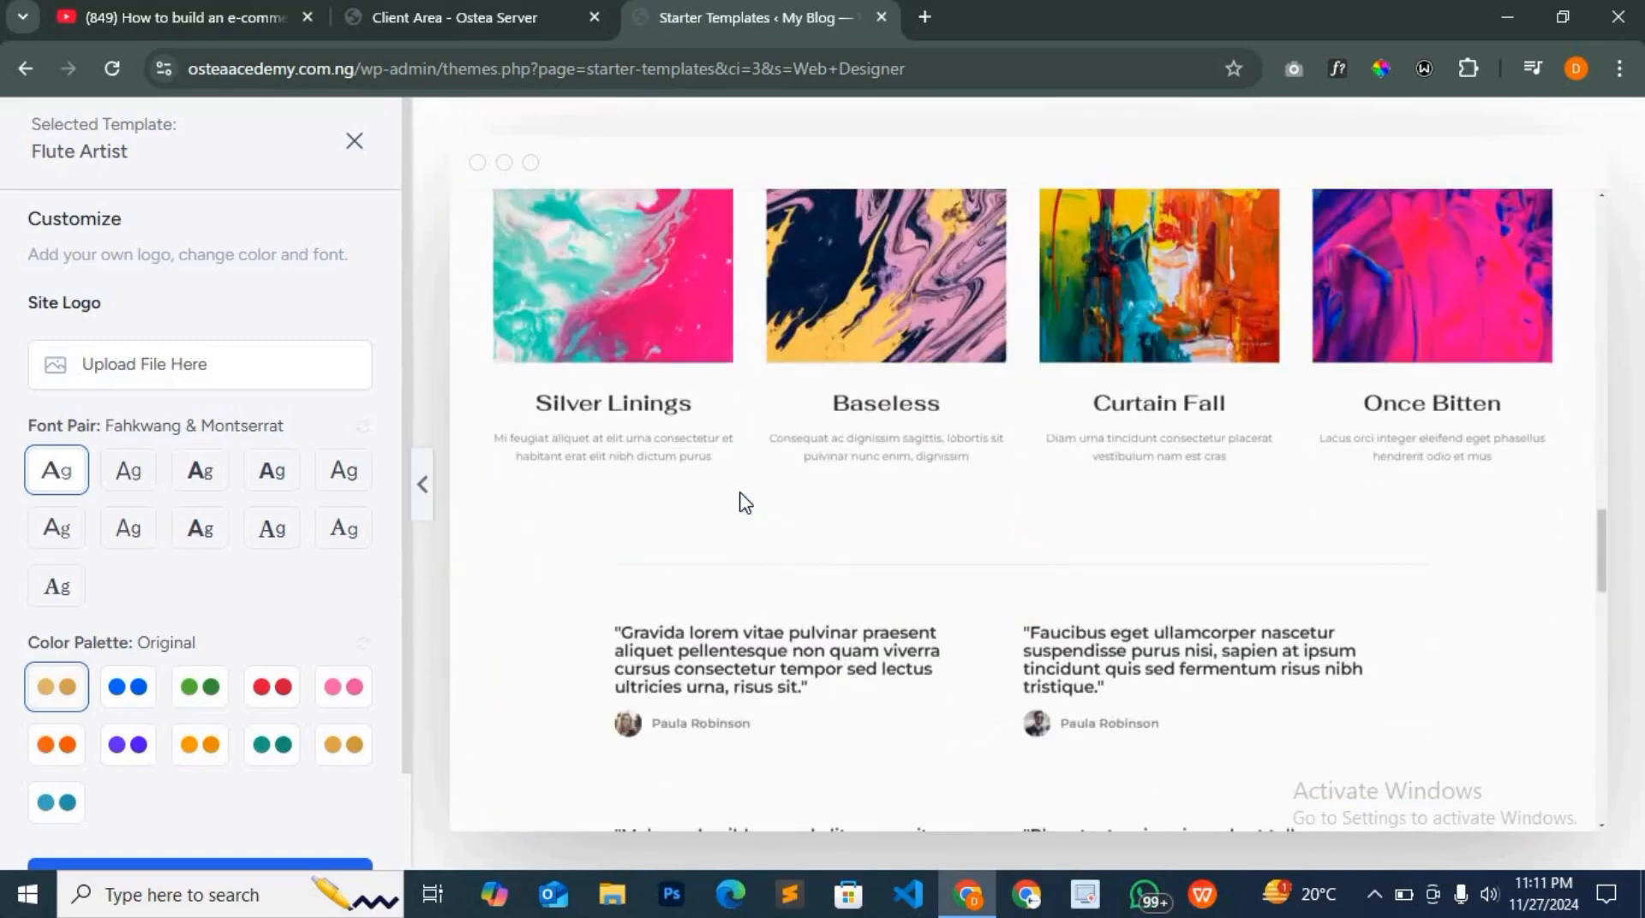
scroll(741, 497, "down", 10)
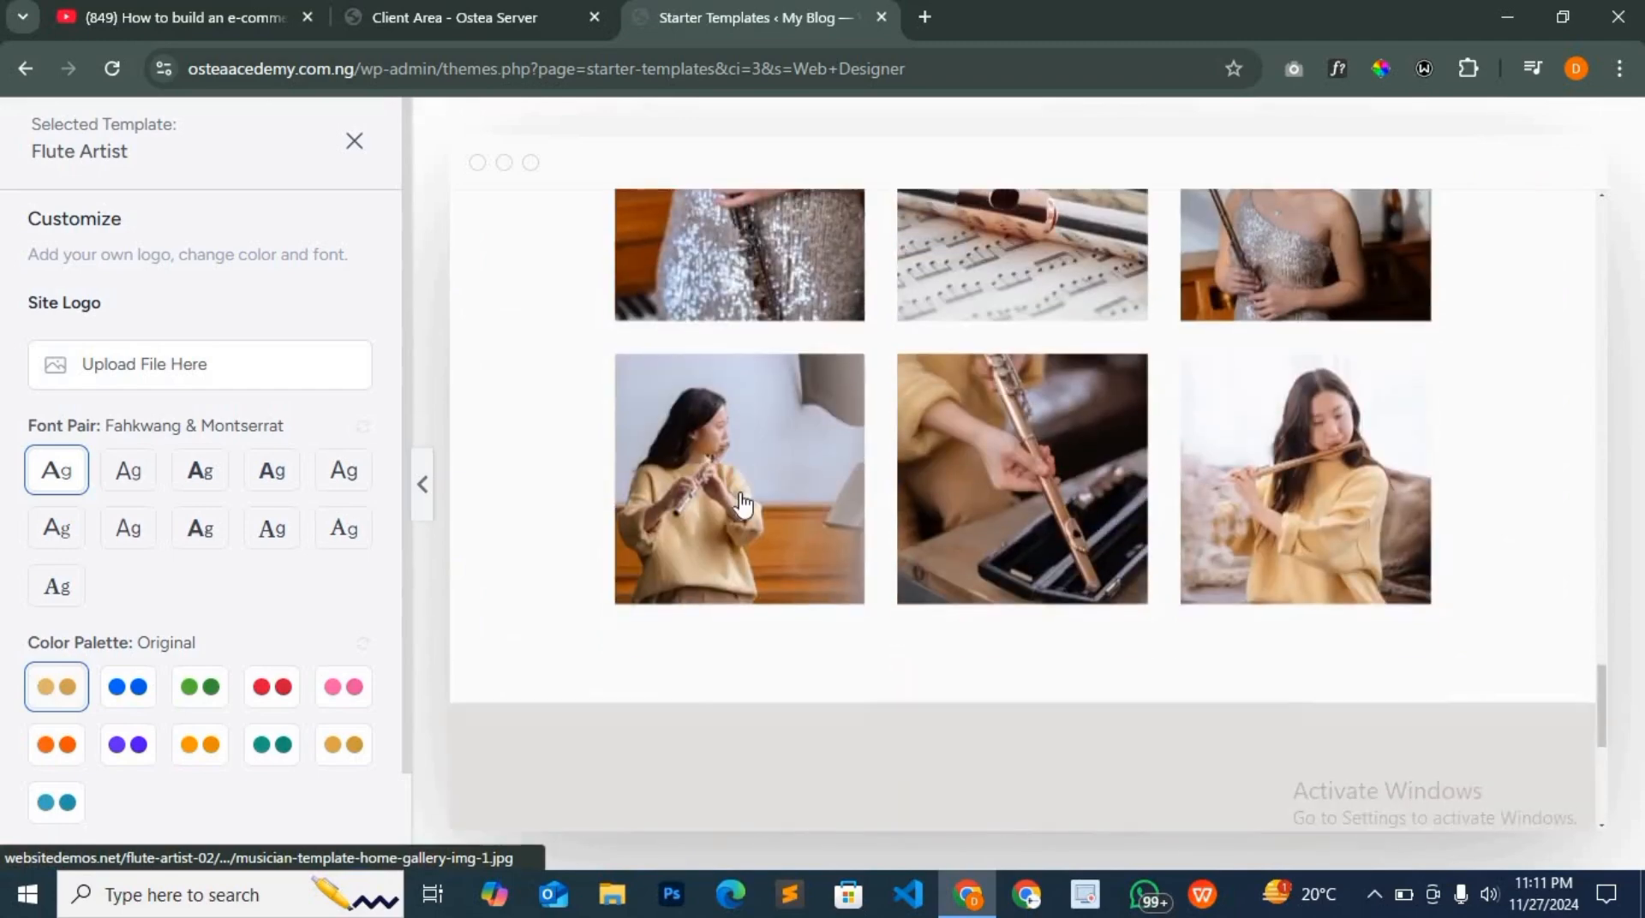
scroll(742, 506, "down", 2)
scroll(742, 505, "up", 8)
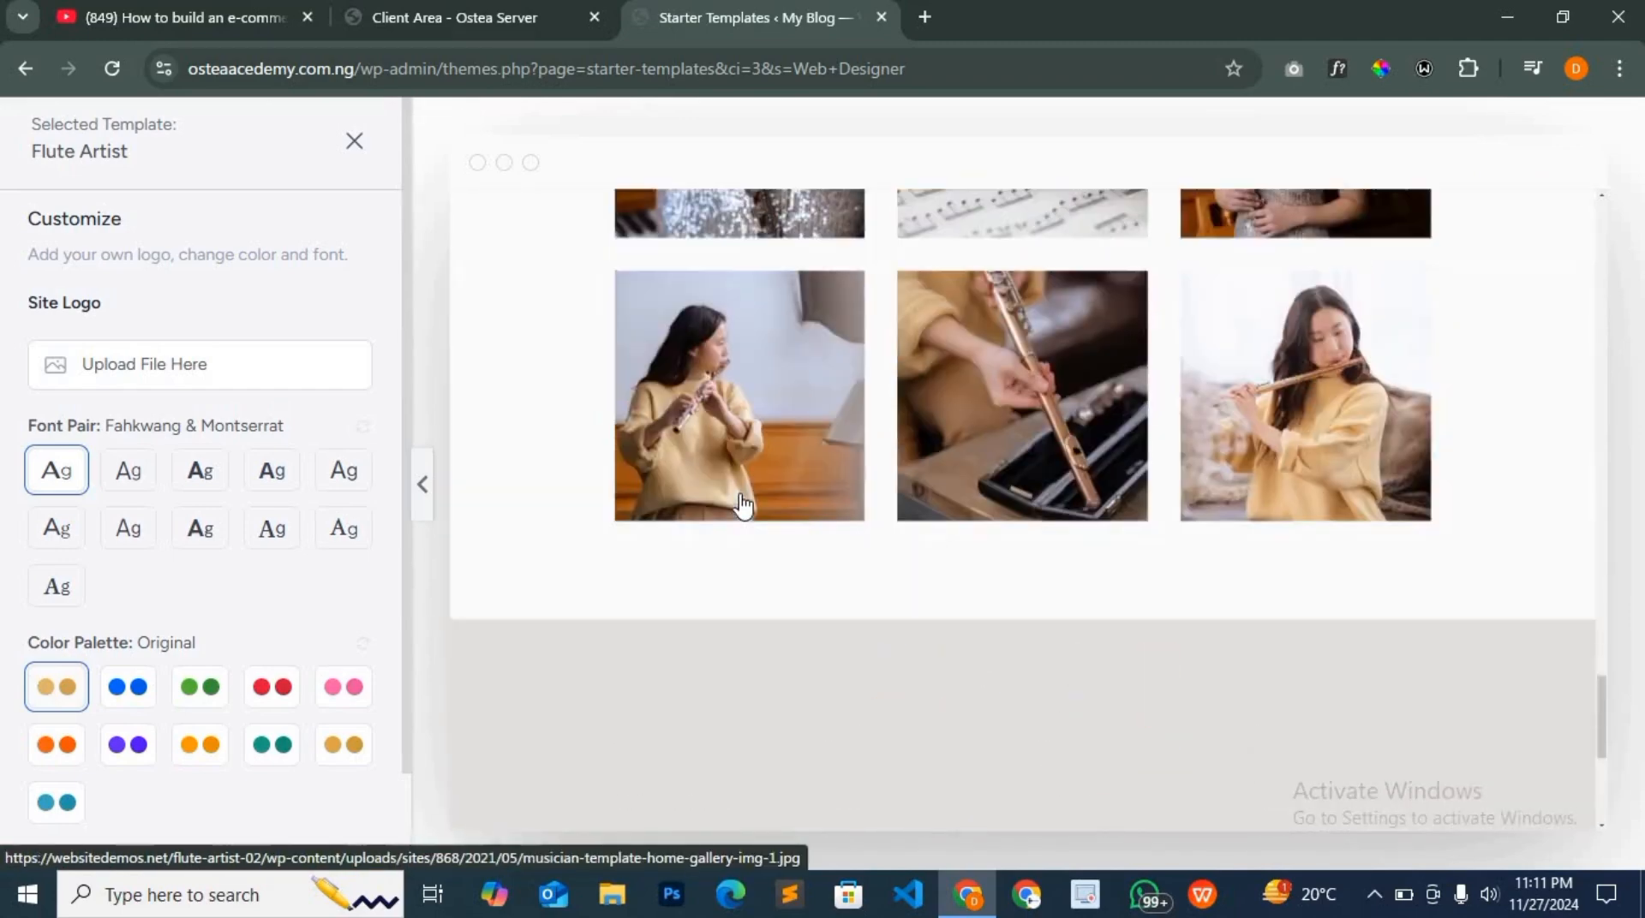
scroll(742, 505, "up", 12)
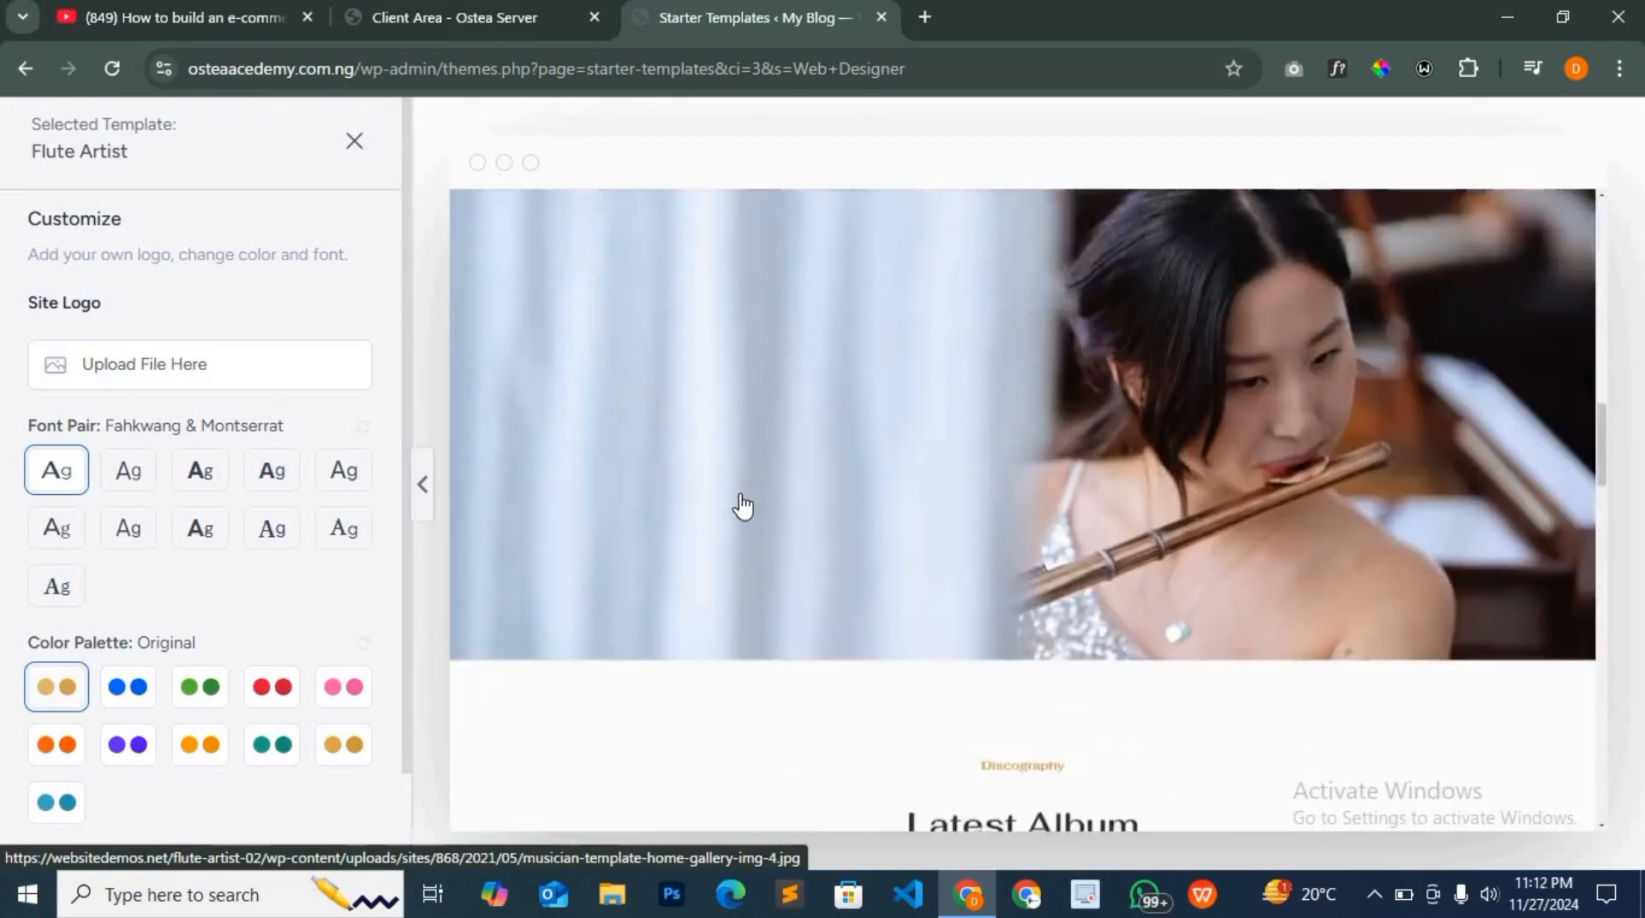
scroll(742, 506, "up", 6)
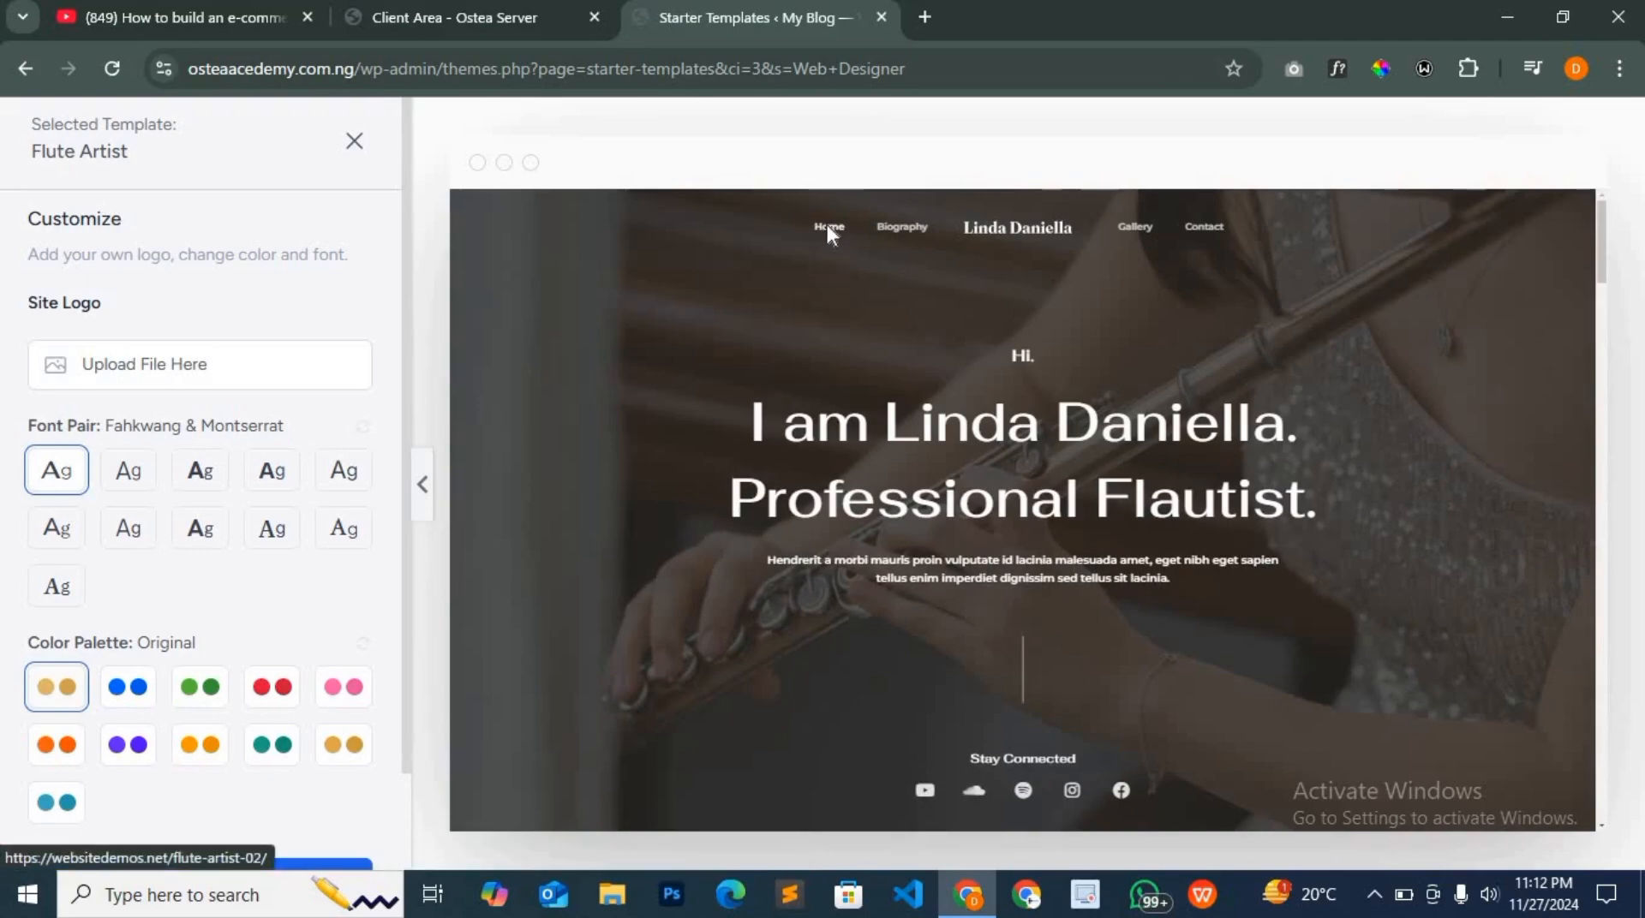
scroll(851, 359, "down", 7)
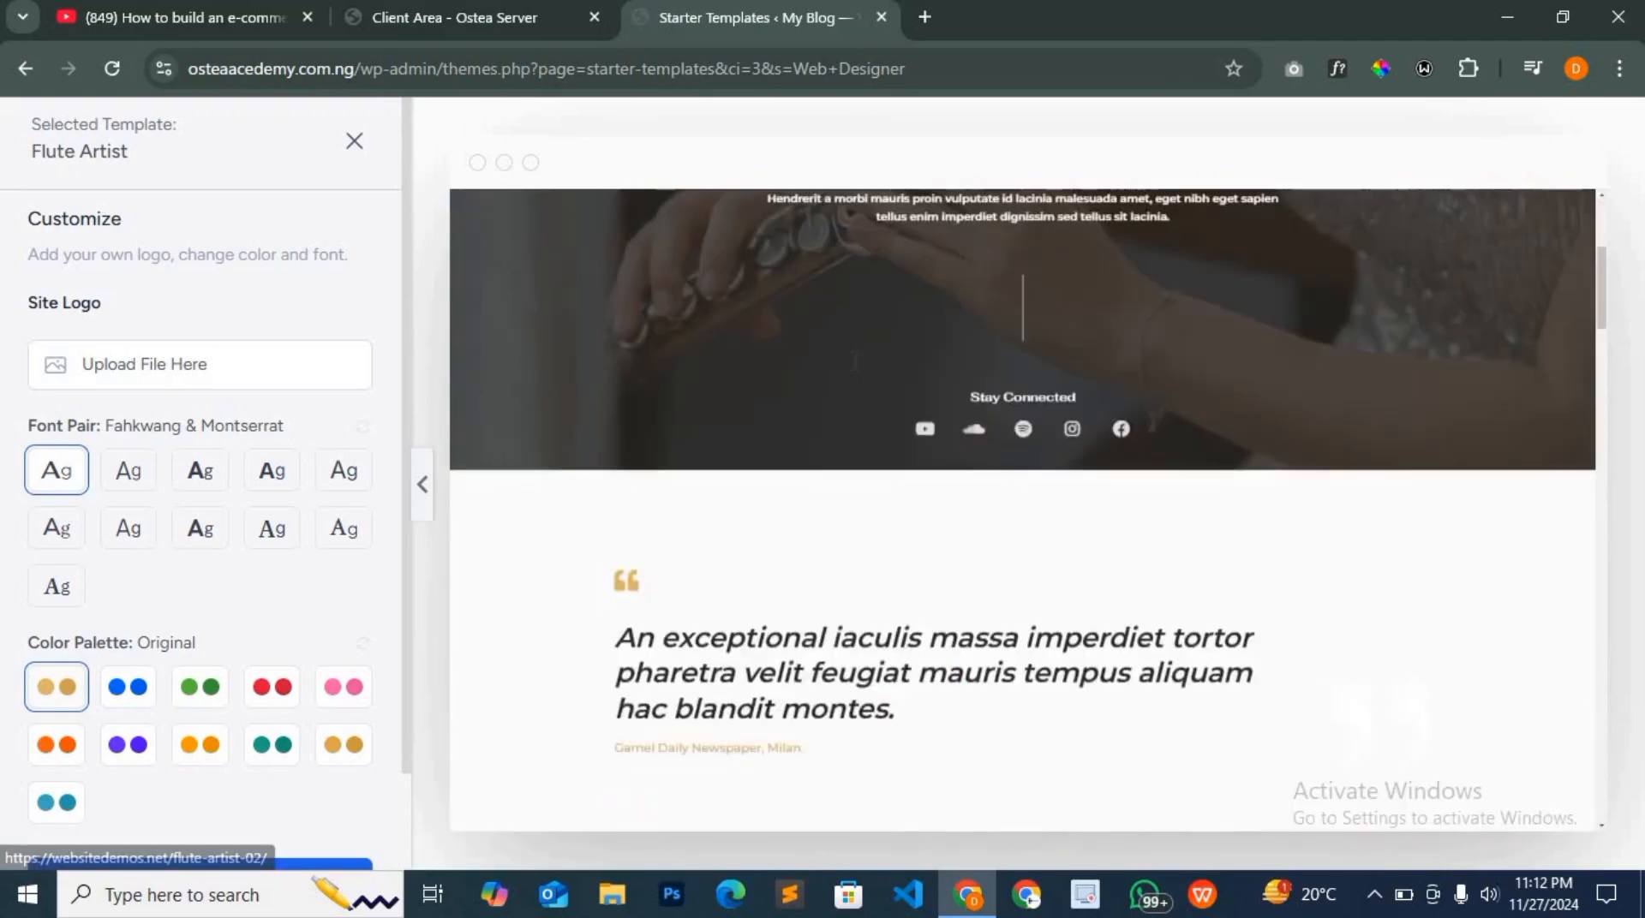
scroll(858, 373, "up", 8)
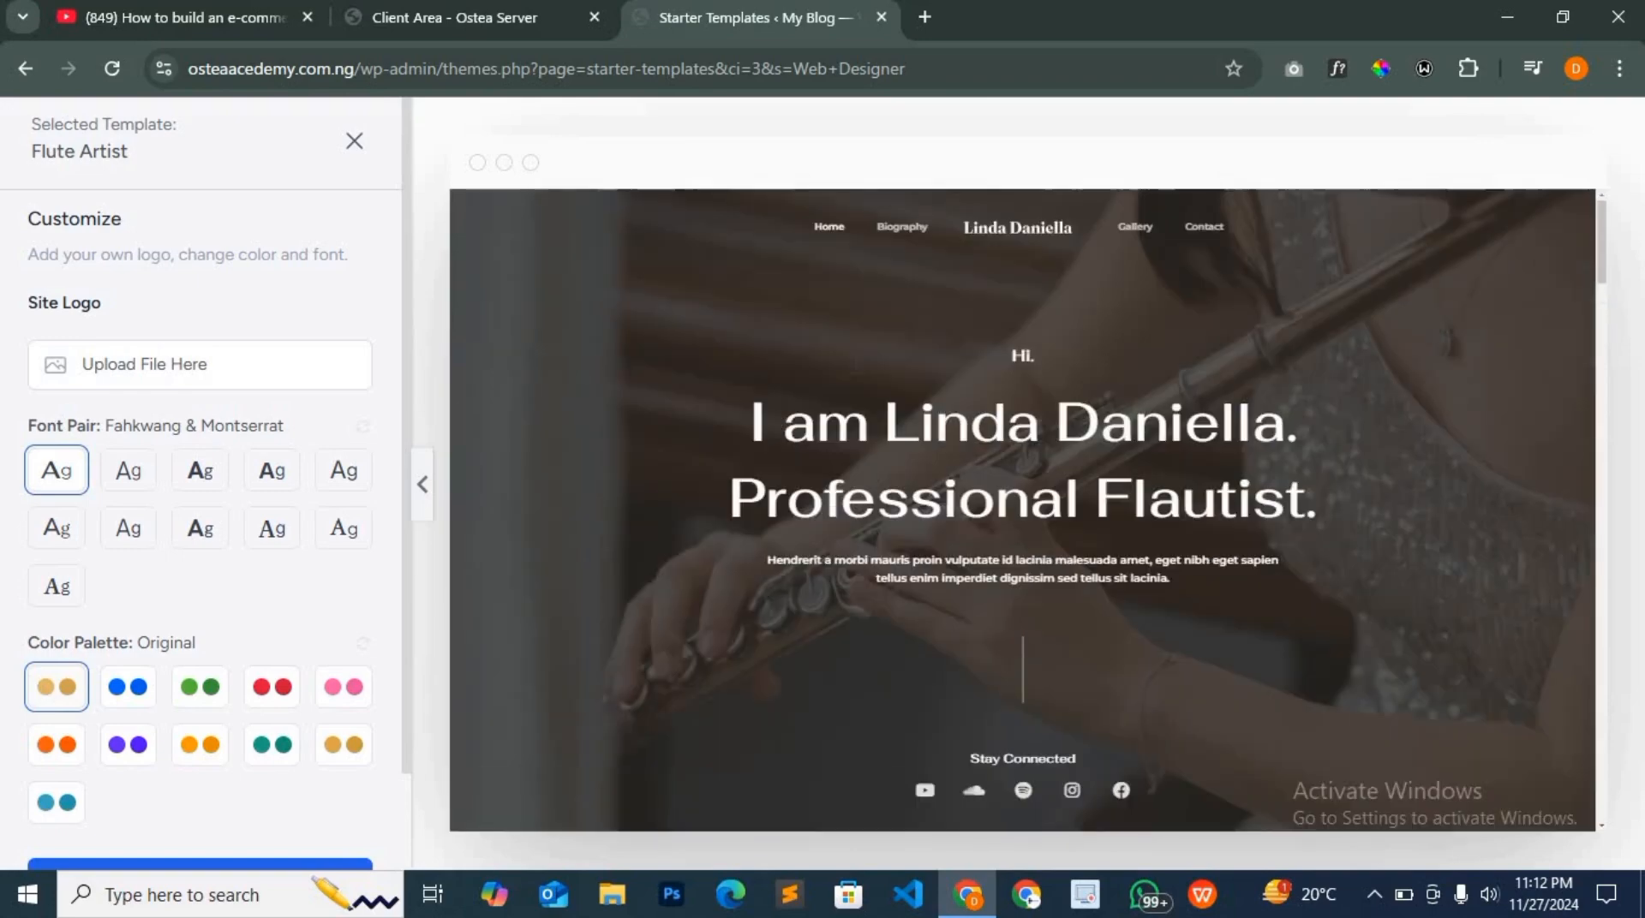
Open the Biography page in the Flute Artist preview and review its full layout
left_click(898, 230)
scroll(898, 257, "down", 8)
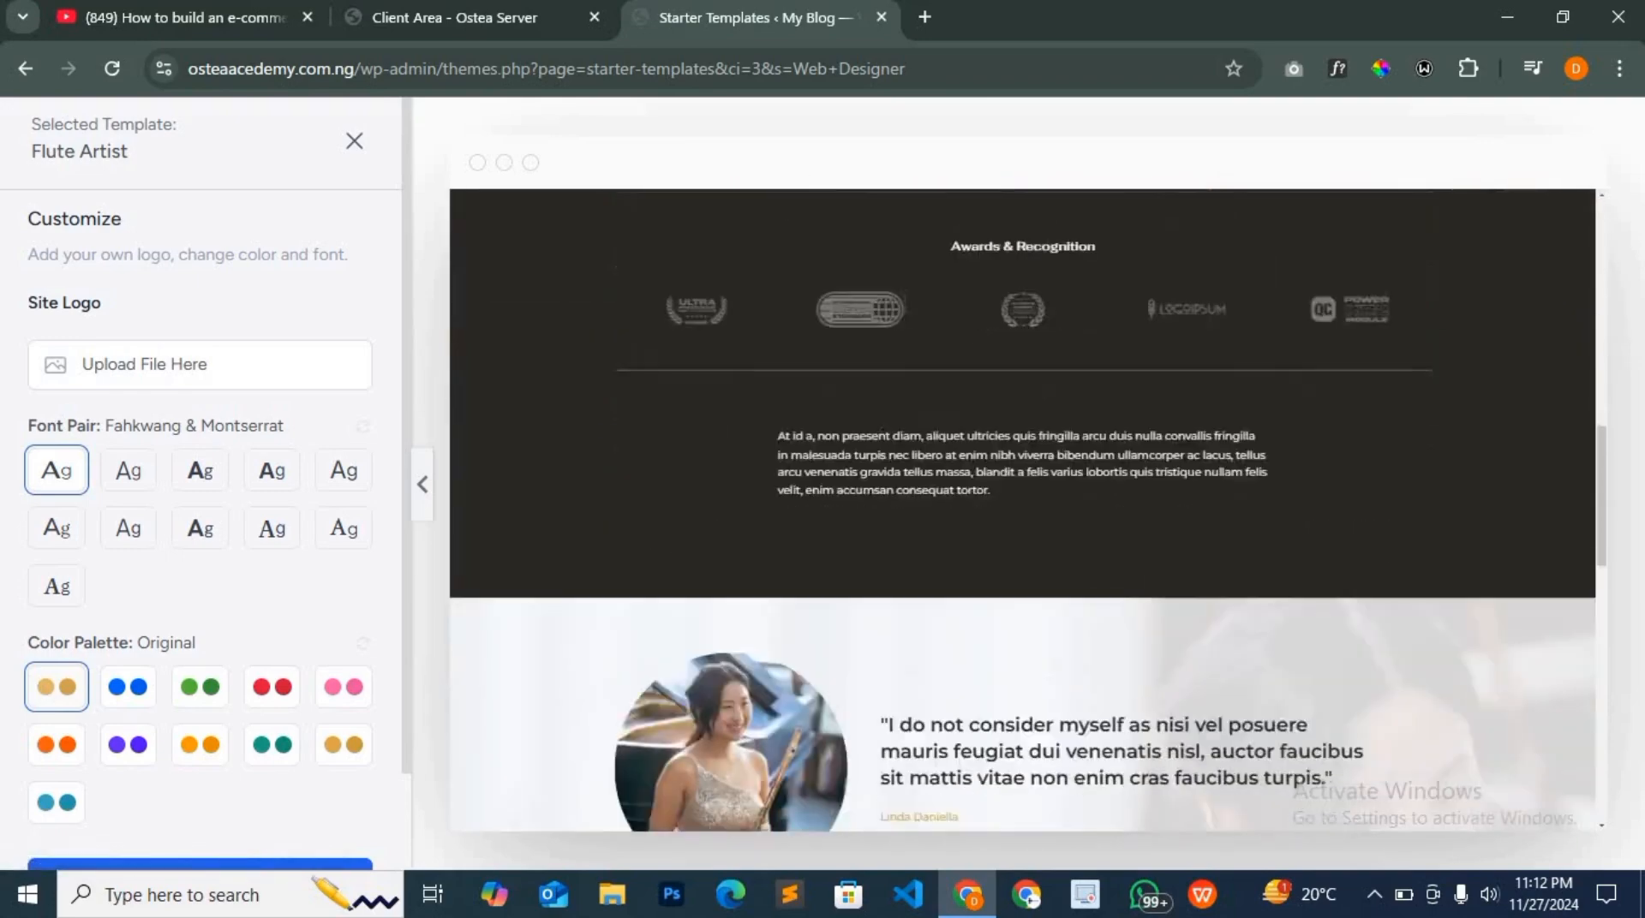
scroll(906, 325, "up", 5)
scroll(907, 326, "down", 15)
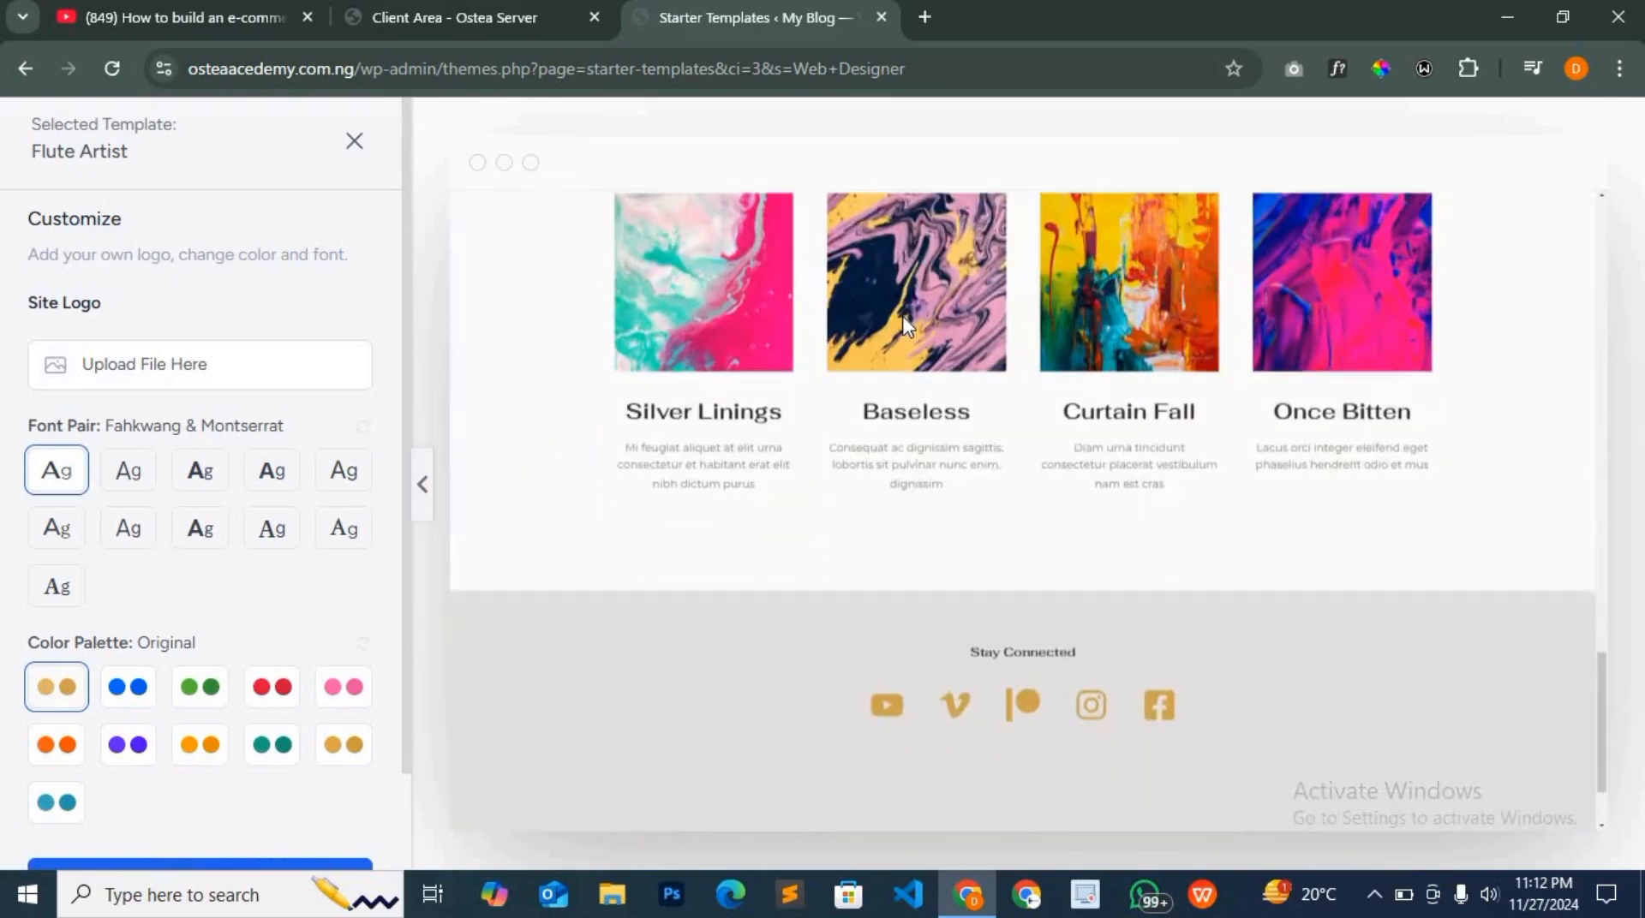
scroll(900, 317, "up", 15)
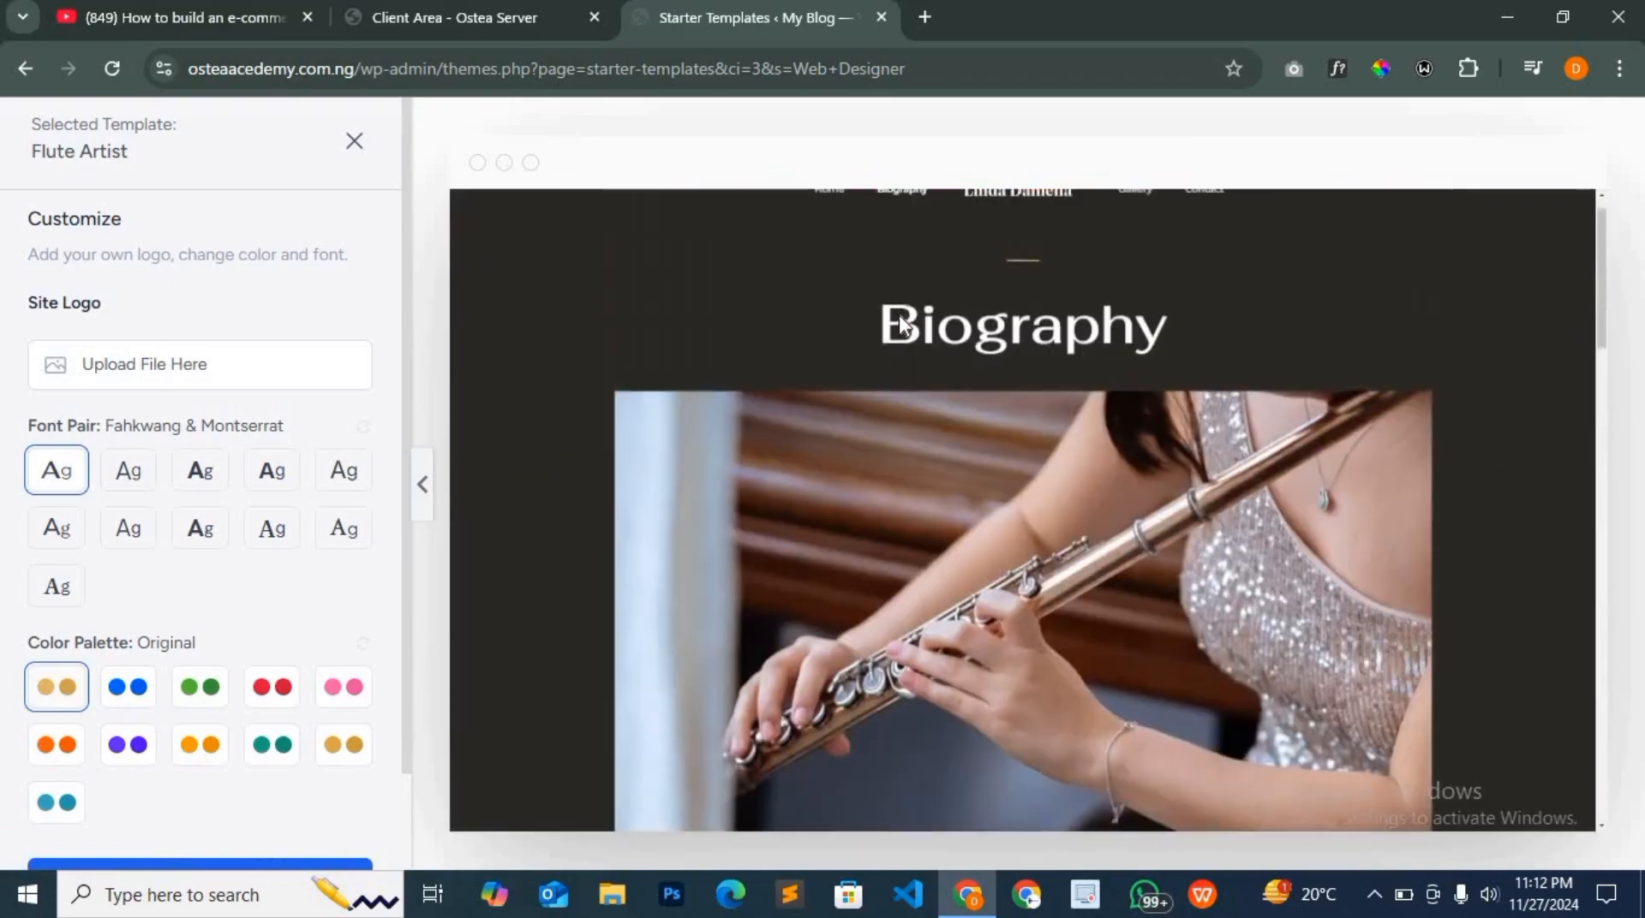
scroll(899, 321, "up", 1)
Return to the home page of the Flute Artist demo and review its sections once more
left_click(1025, 241)
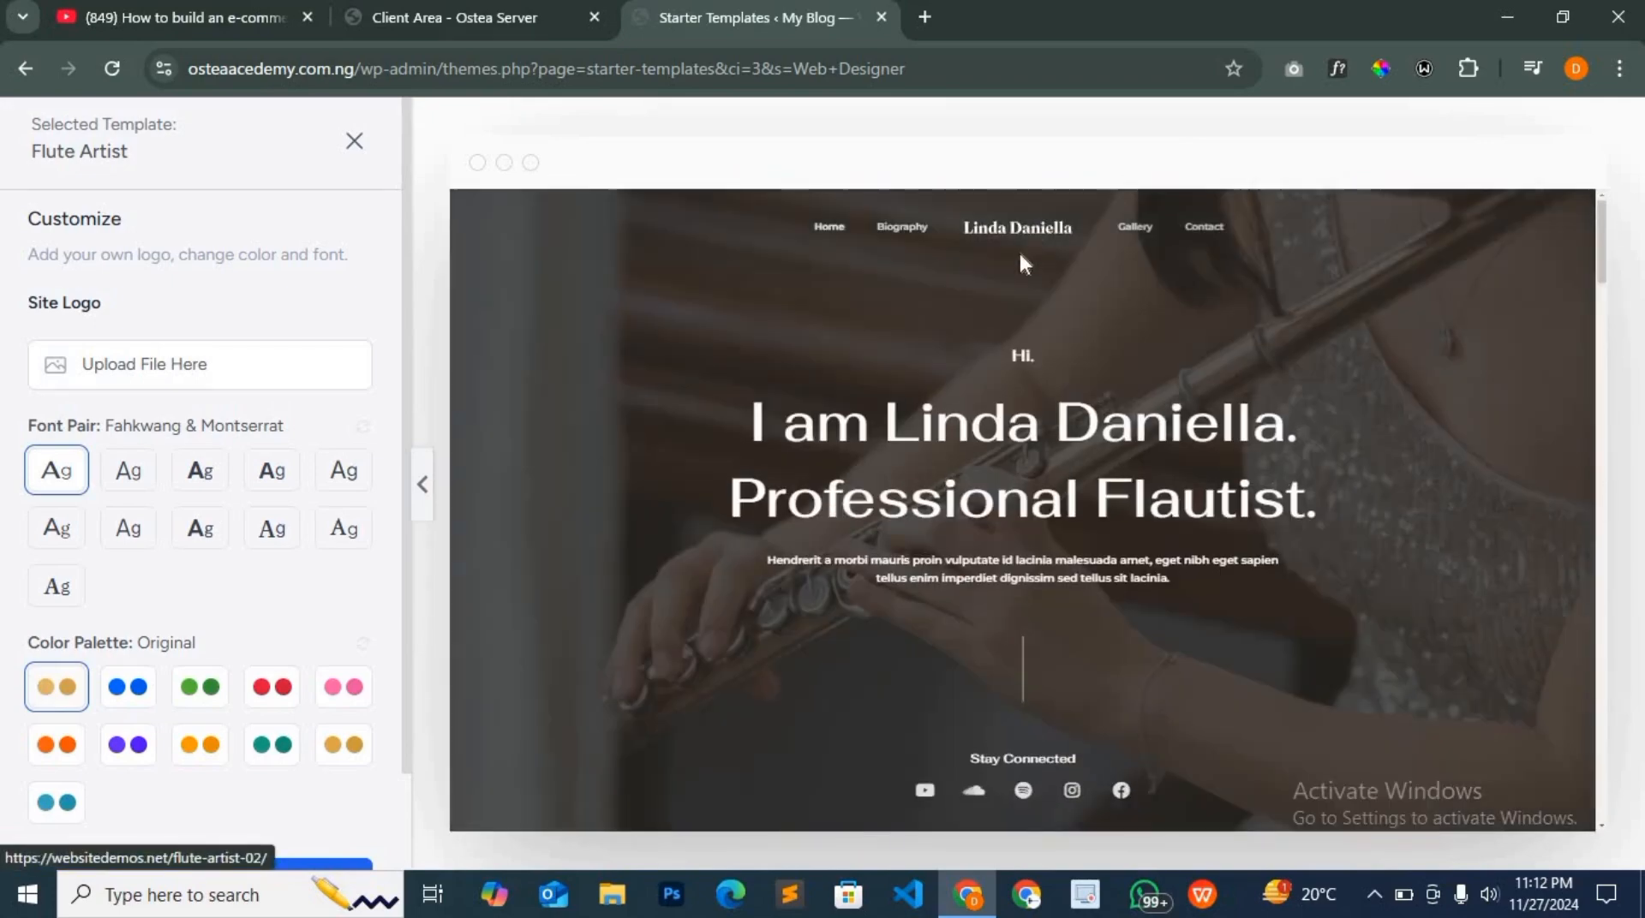
scroll(975, 471, "down", 15)
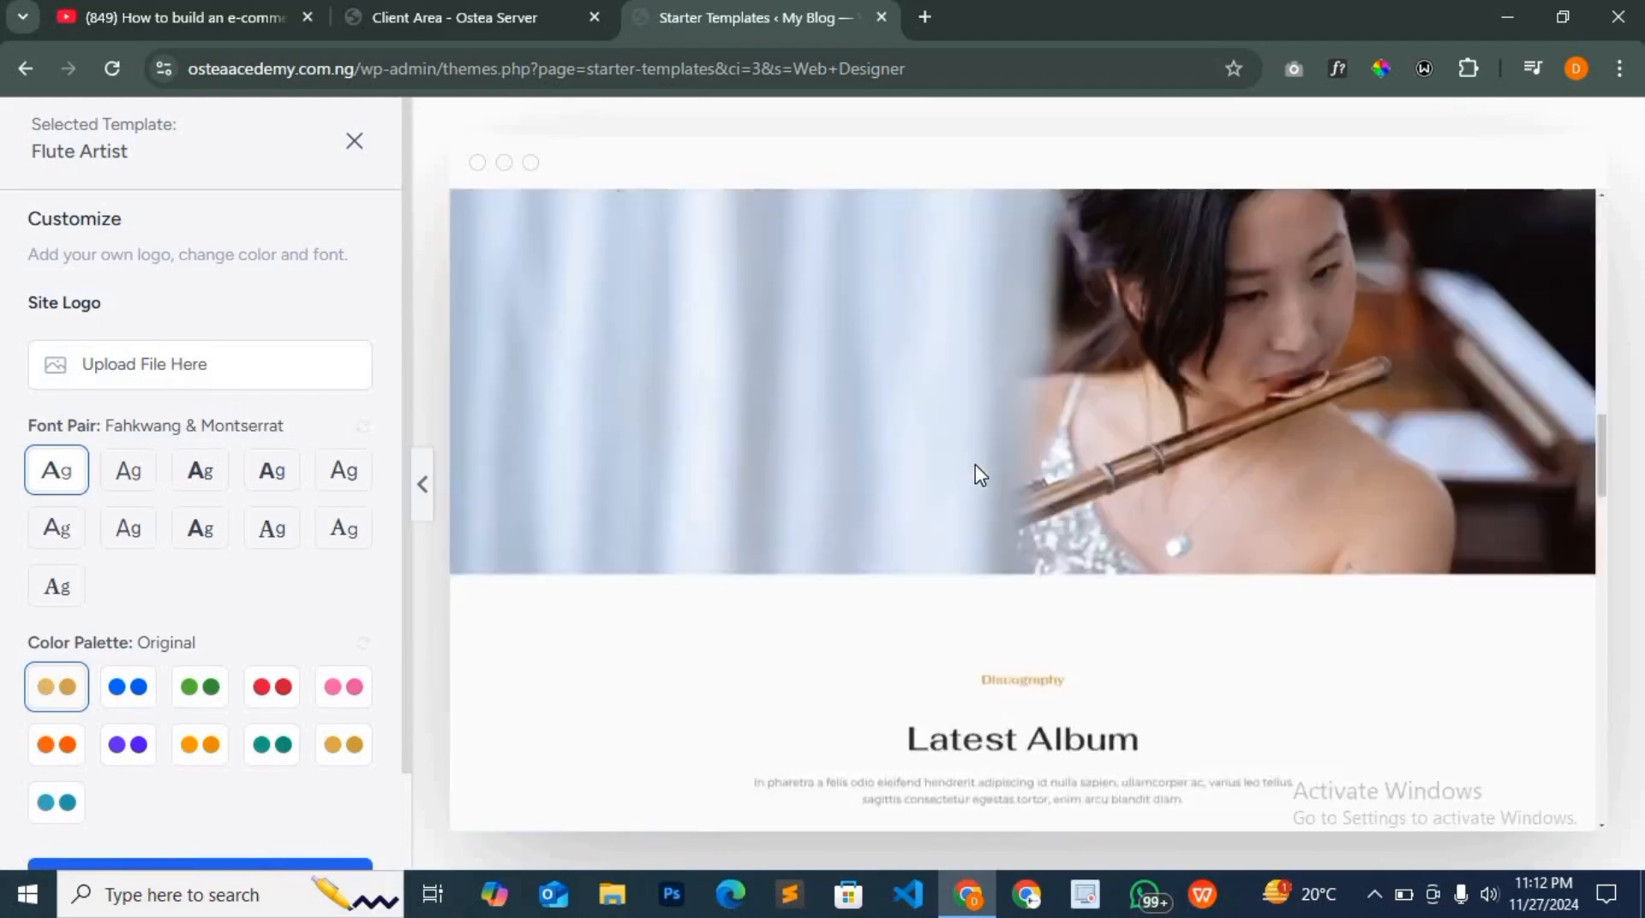
scroll(980, 474, "up", 15)
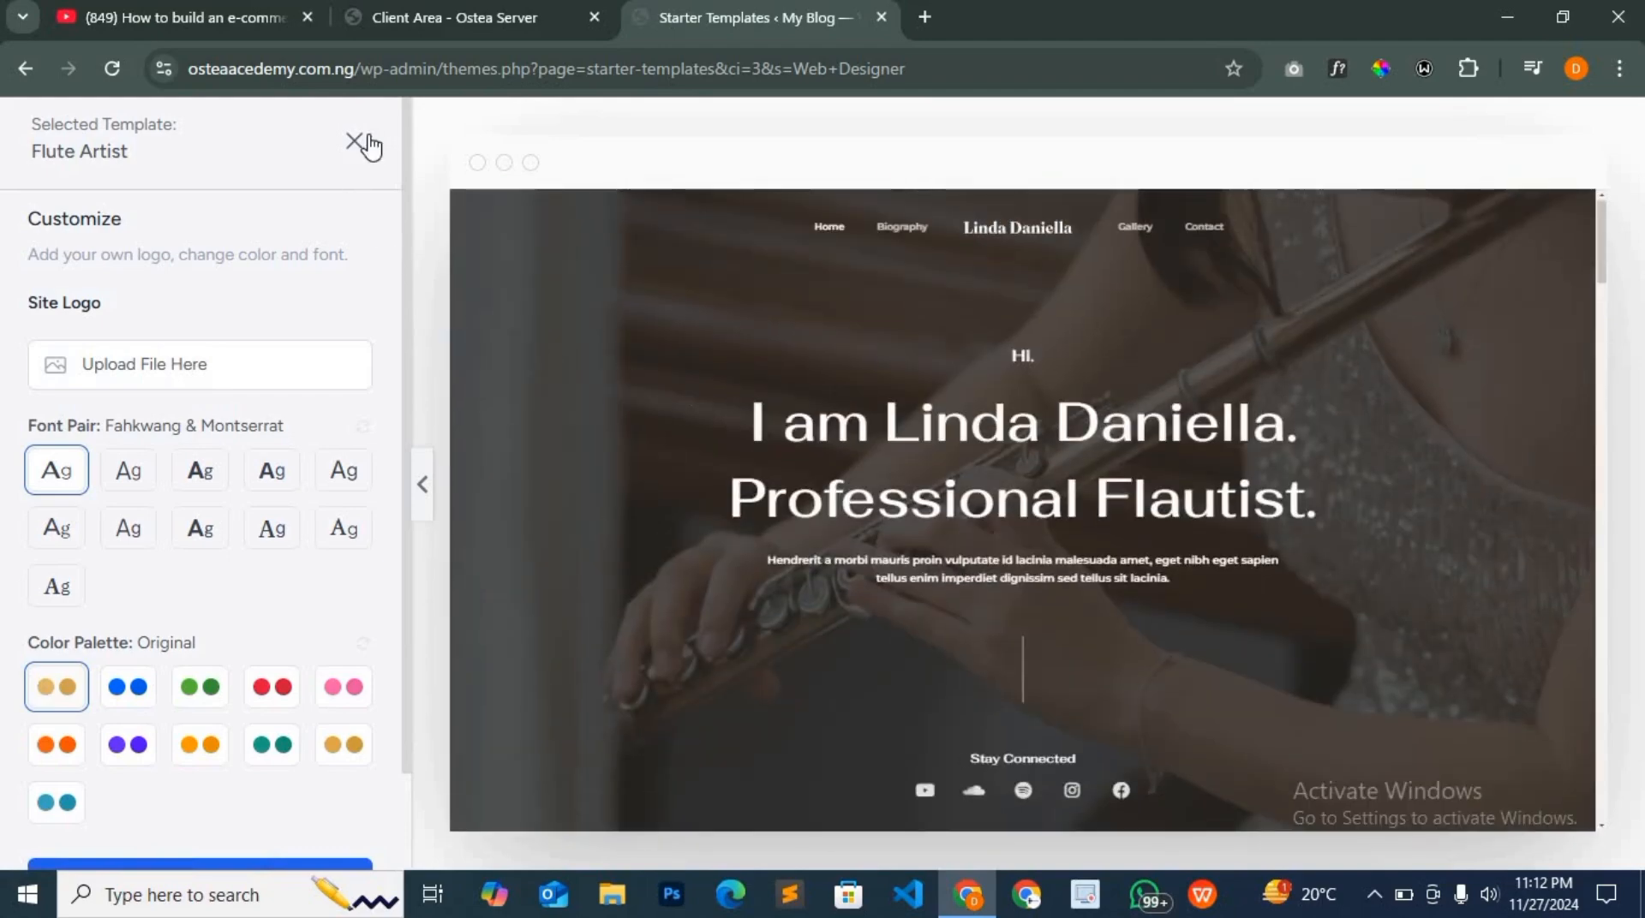
Close the Flute Artist preview and resume browsing the Web Designer templates in the gallery
left_click(354, 142)
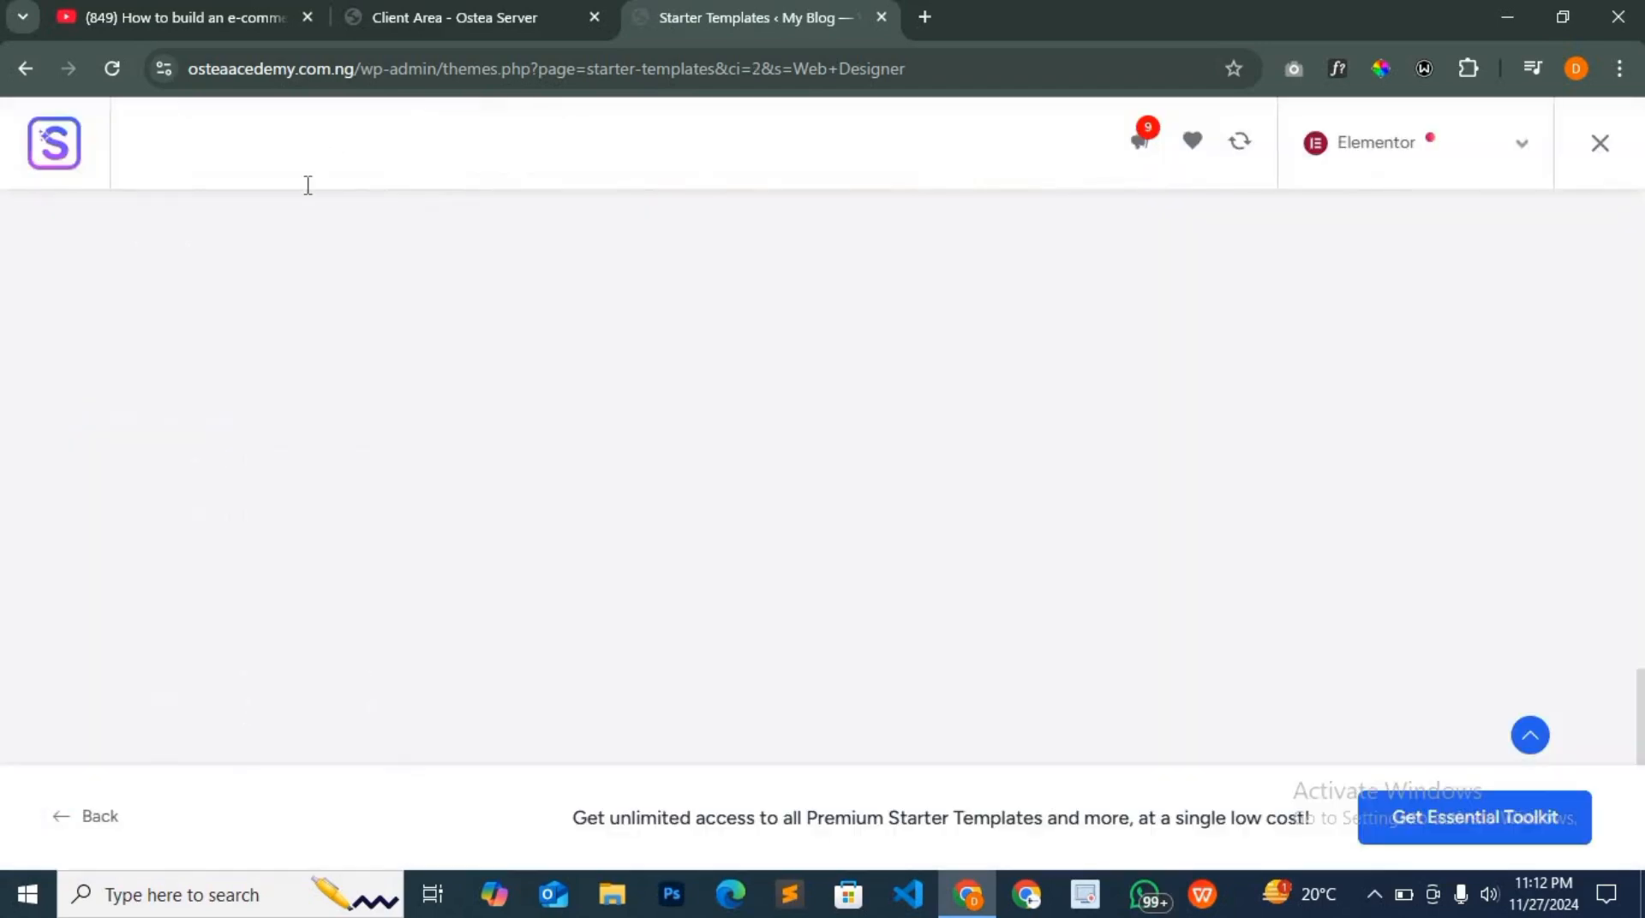
scroll(446, 615, "down", 3)
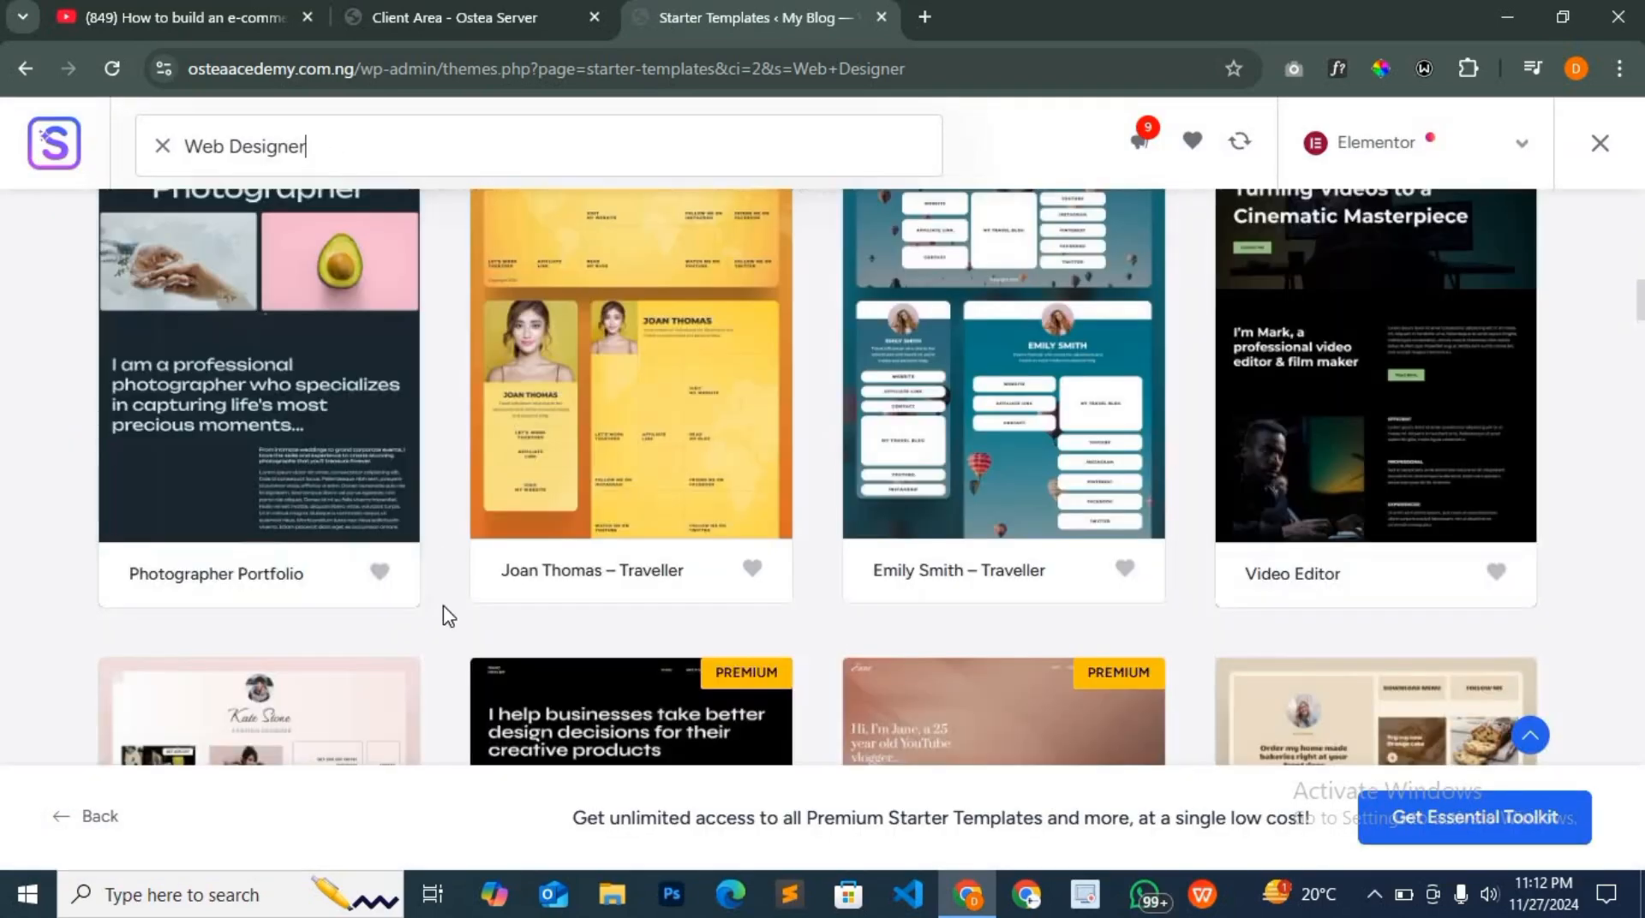
scroll(789, 493, "up", 3)
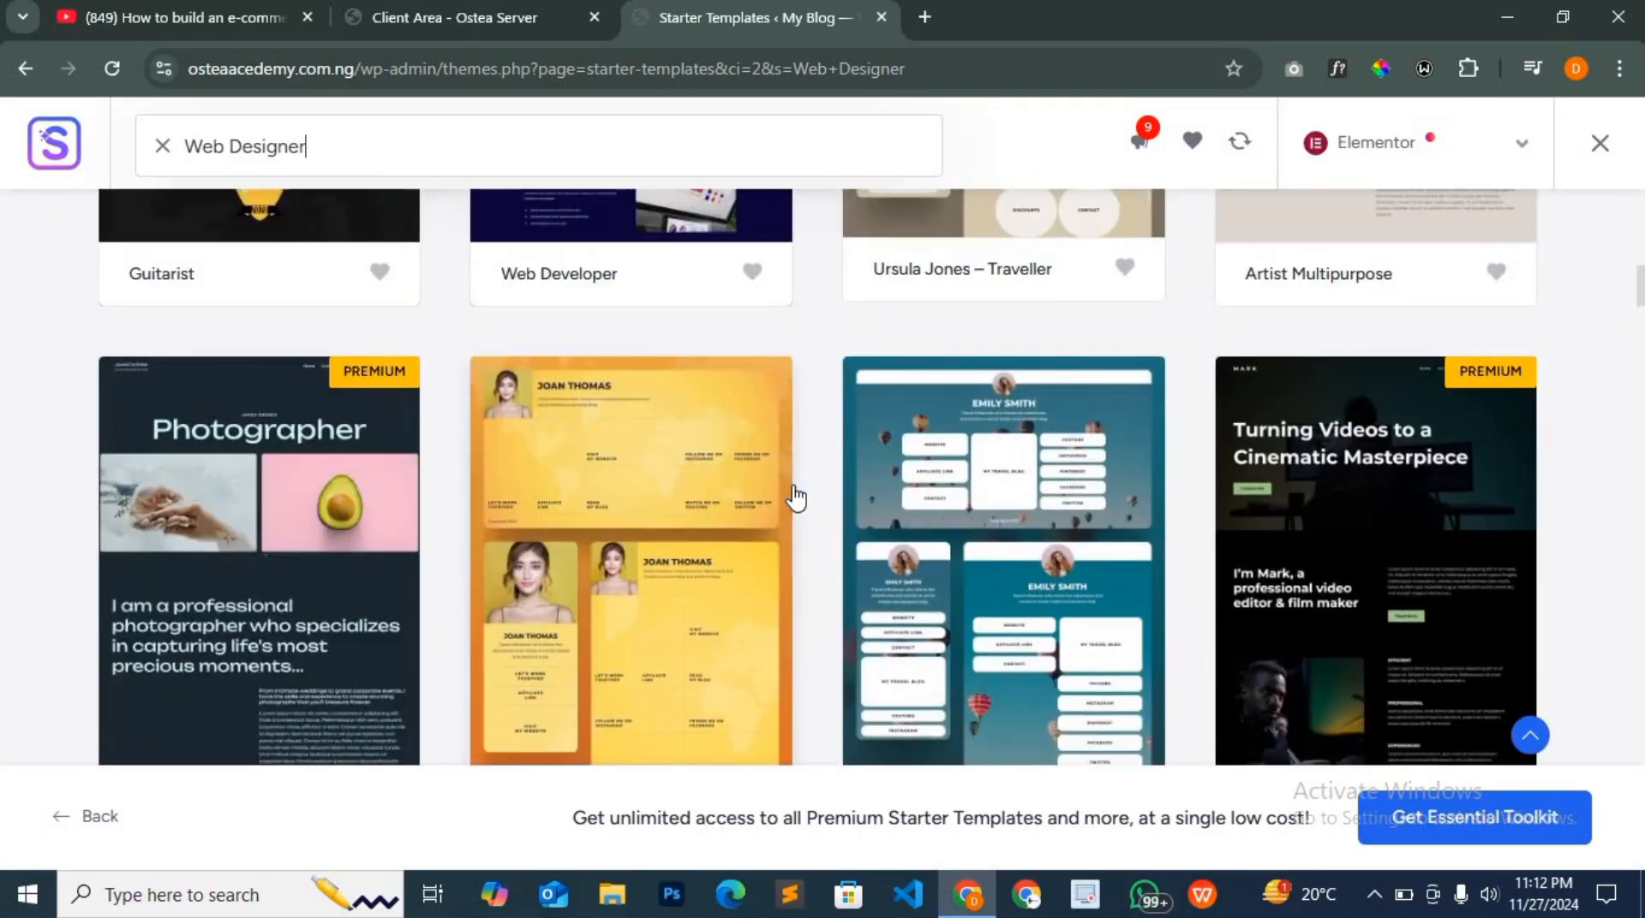
Browse further through the Web Designer template results and open the preview of the Freelance Voice-over Artist template
scroll(796, 492, "down", 8)
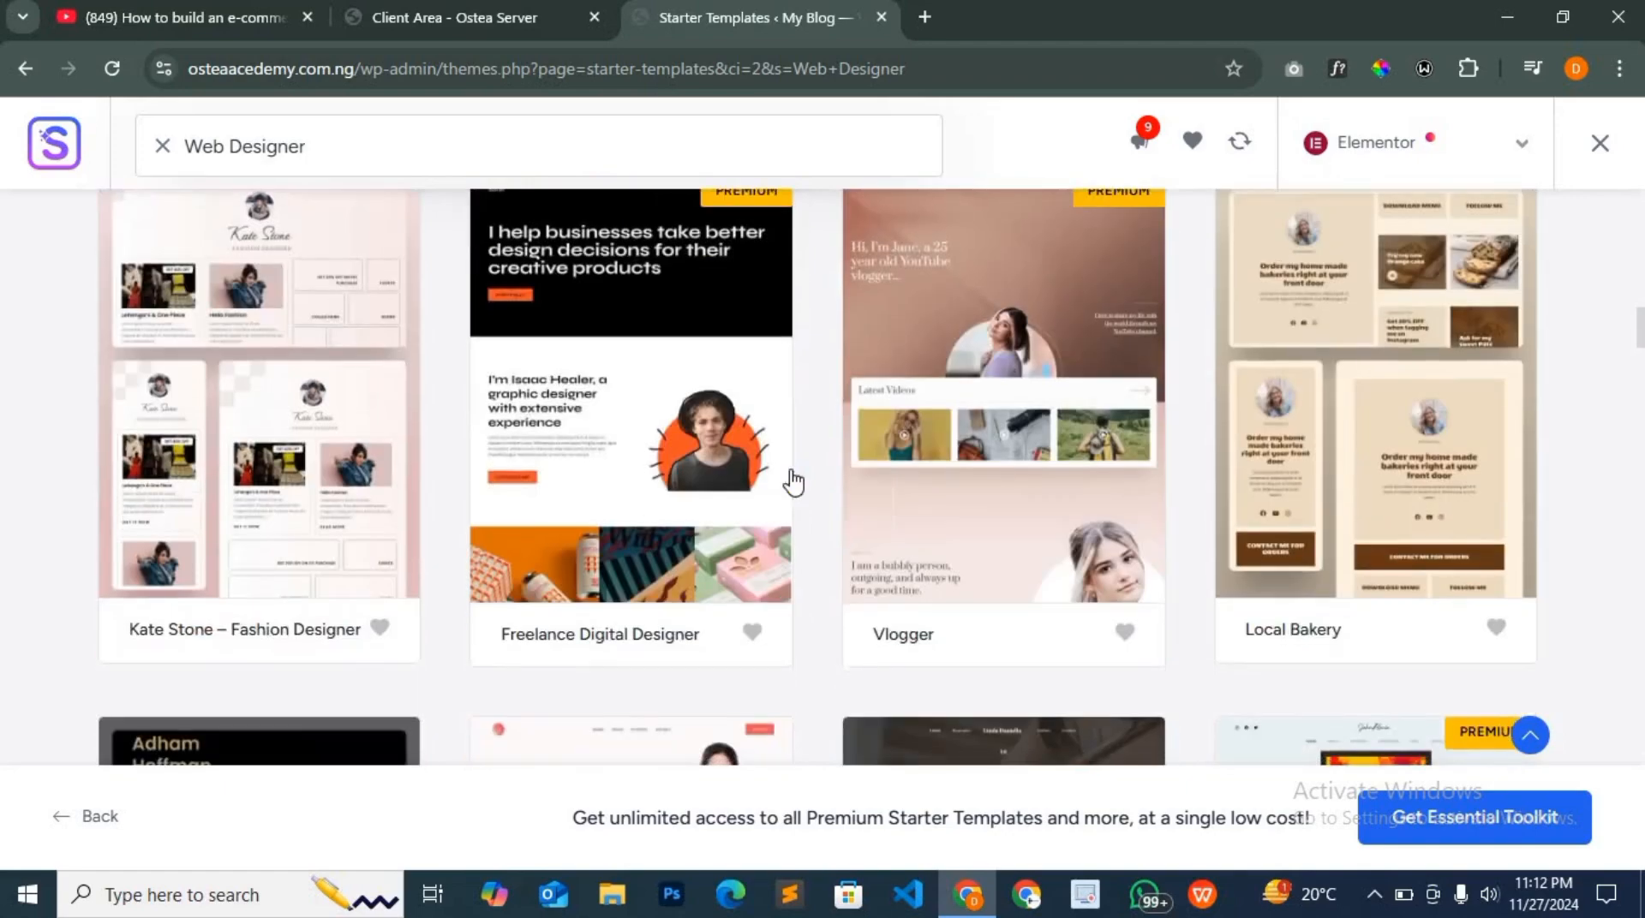
scroll(794, 480, "down", 4)
scroll(821, 466, "down", 3)
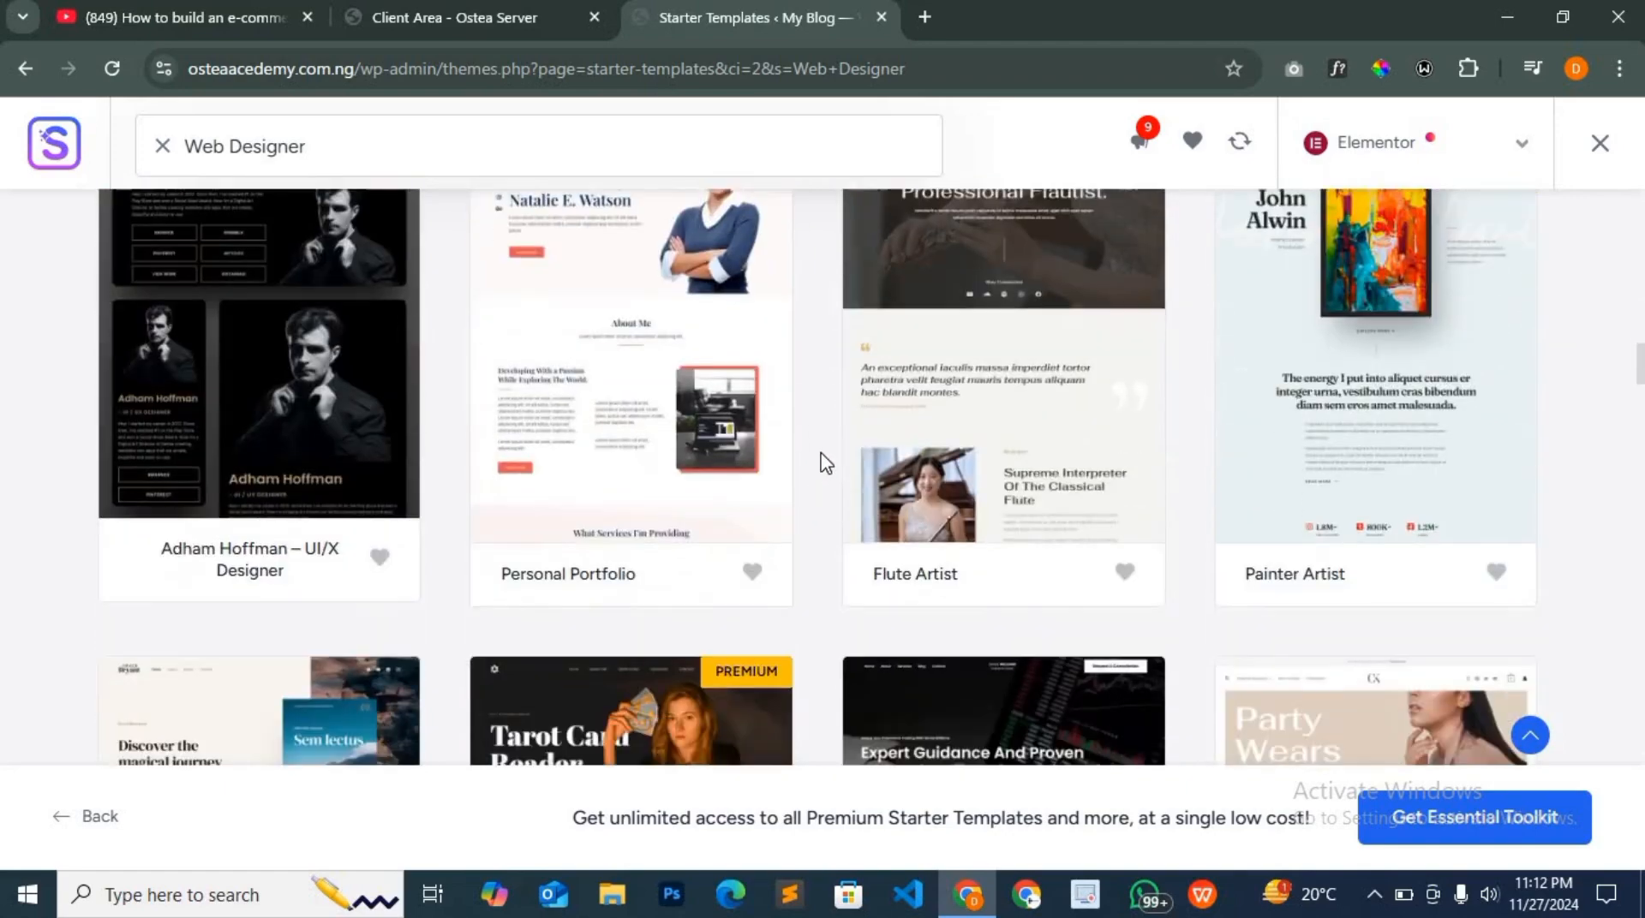
scroll(825, 463, "down", 5)
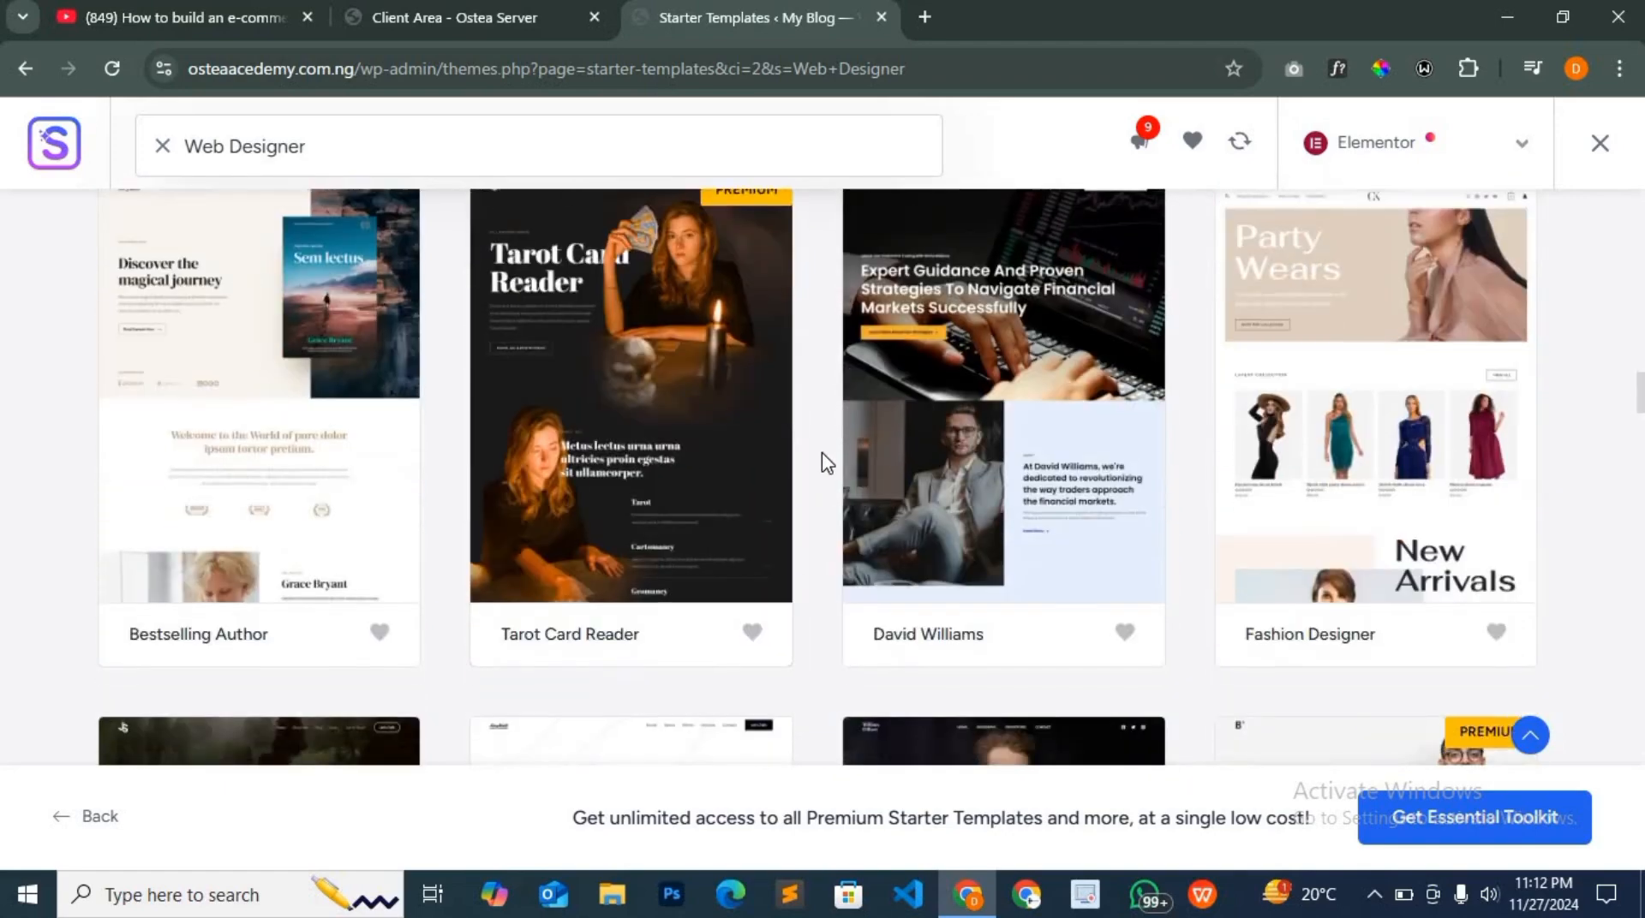
scroll(825, 463, "down", 4)
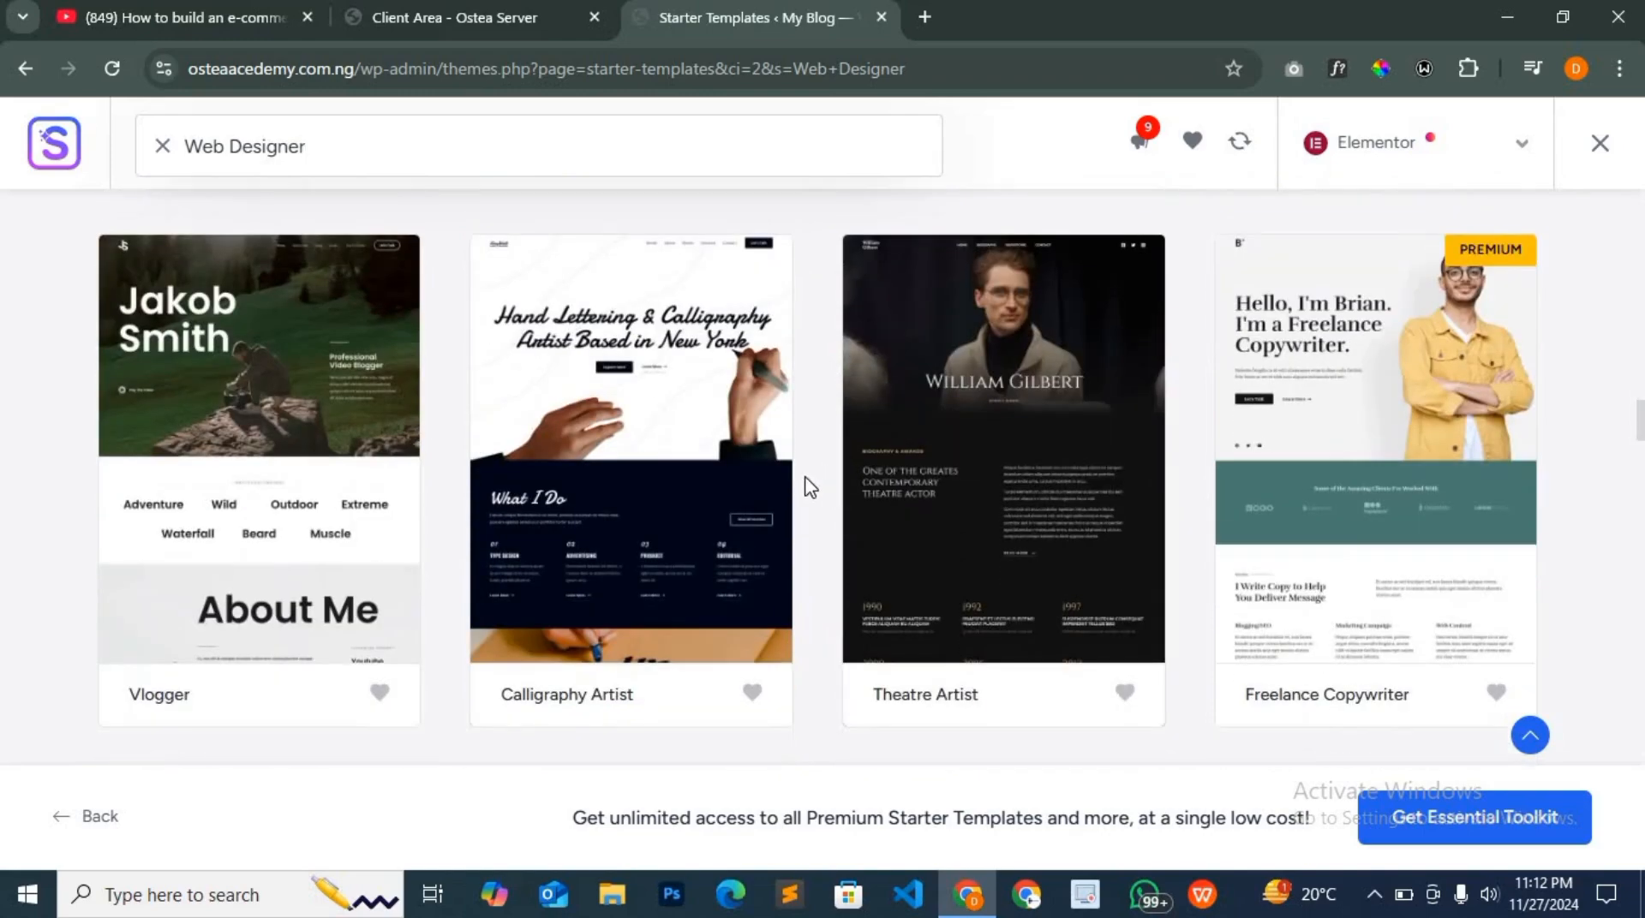
scroll(367, 472, "down", 4)
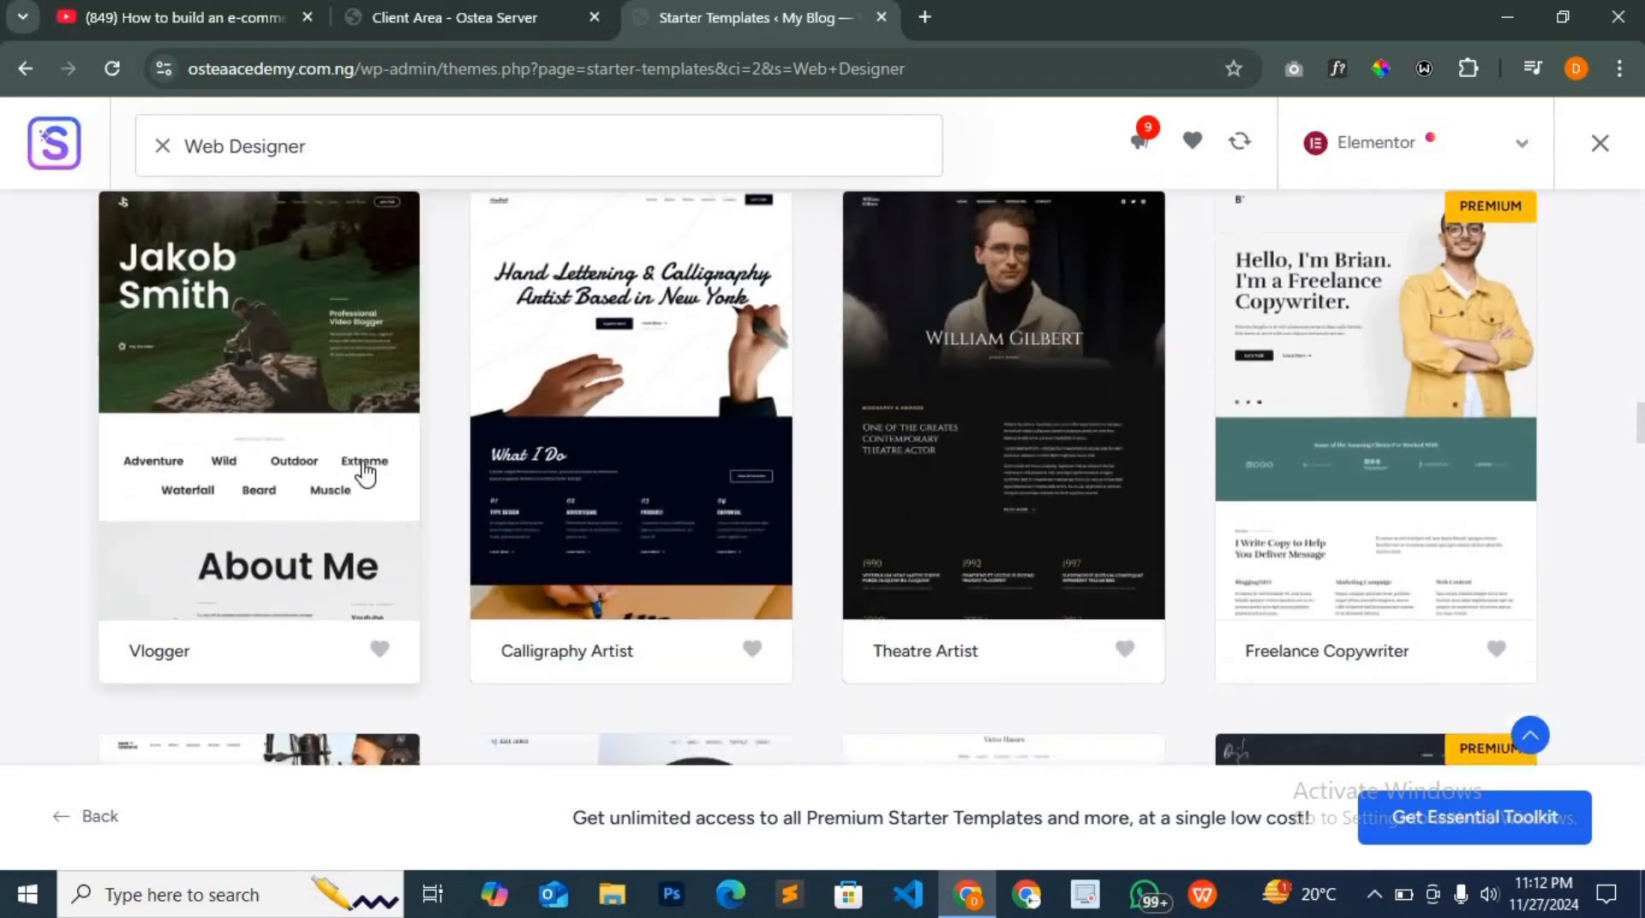
scroll(367, 471, "down", 3)
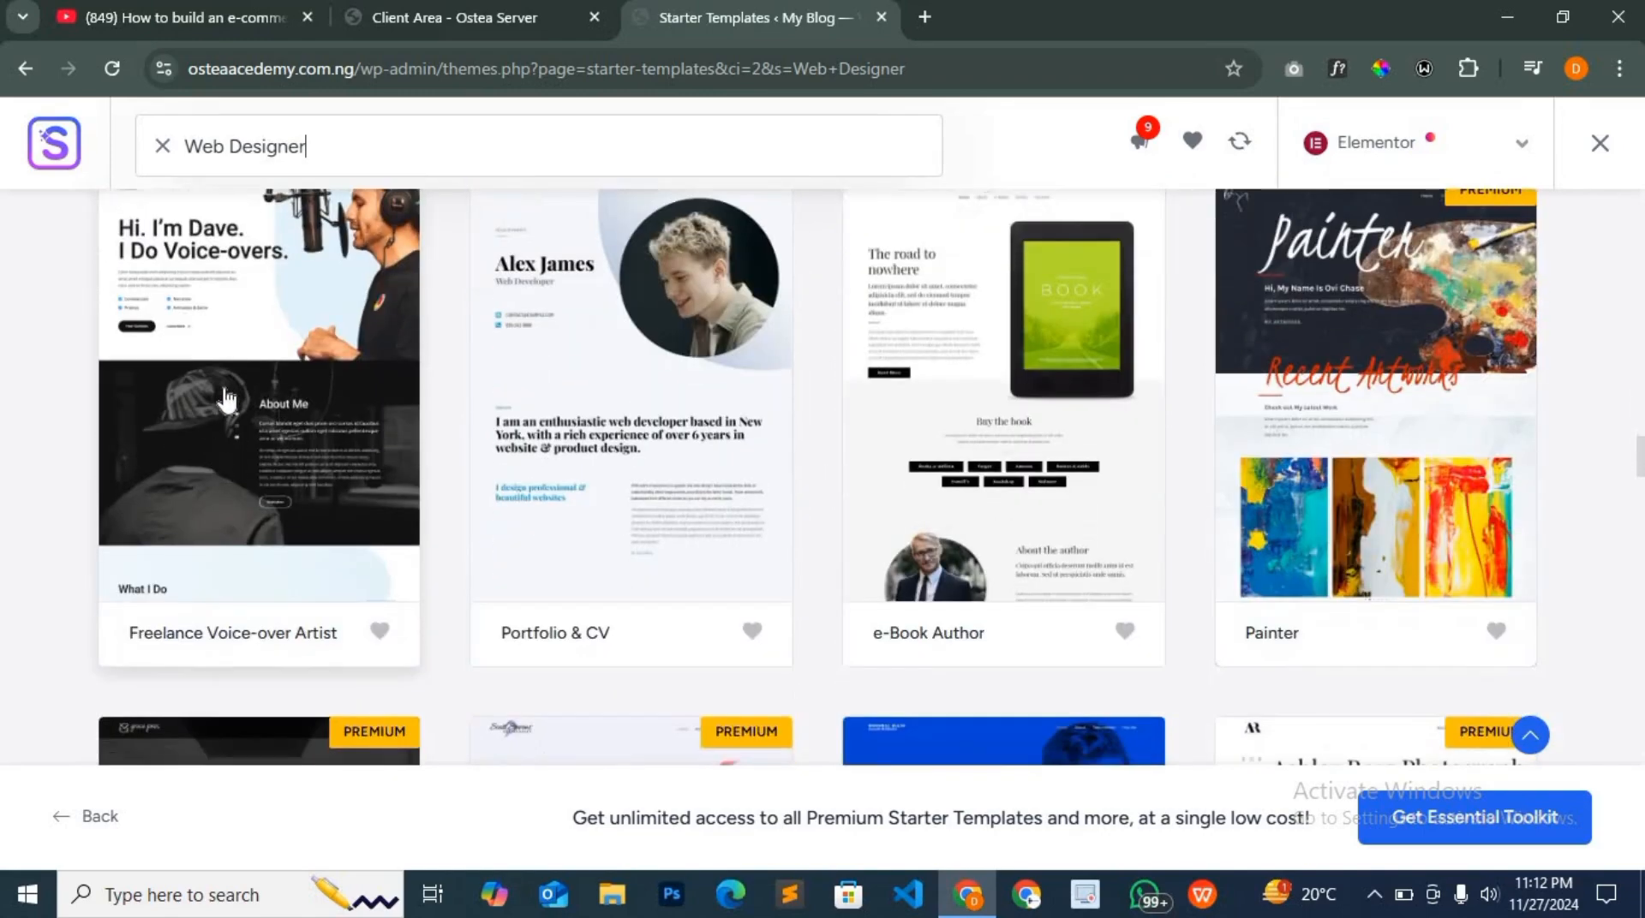
left_click(228, 342)
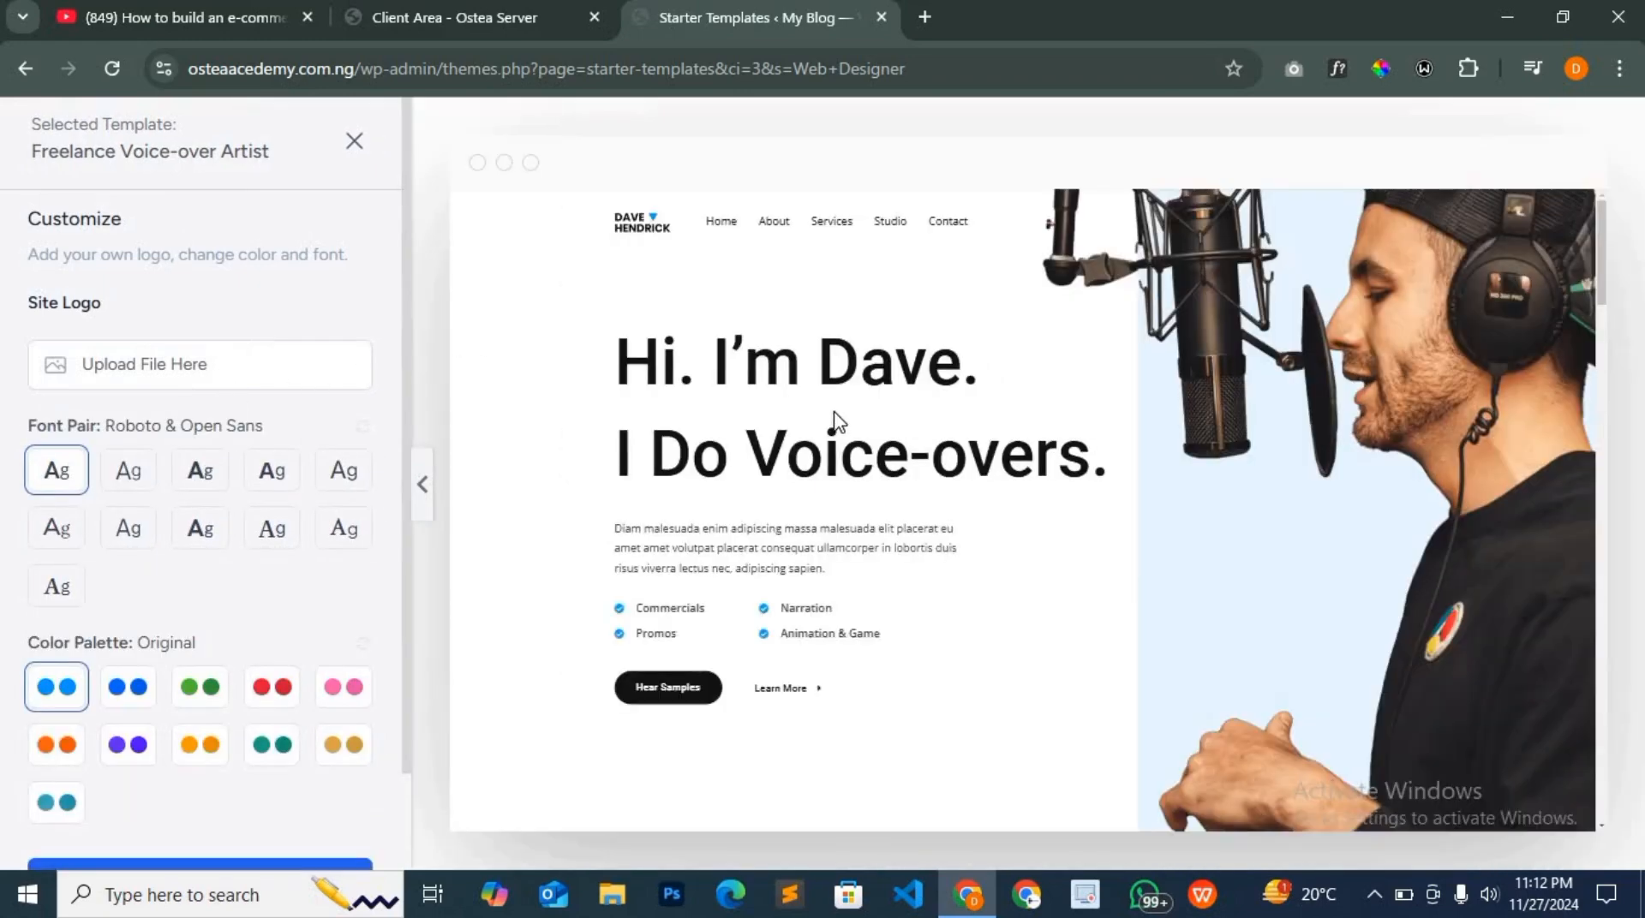
Examine the home page of the Freelance Voice-over Artist demo, from the hero banner through the services and testimonial sections
scroll(896, 419, "down", 10)
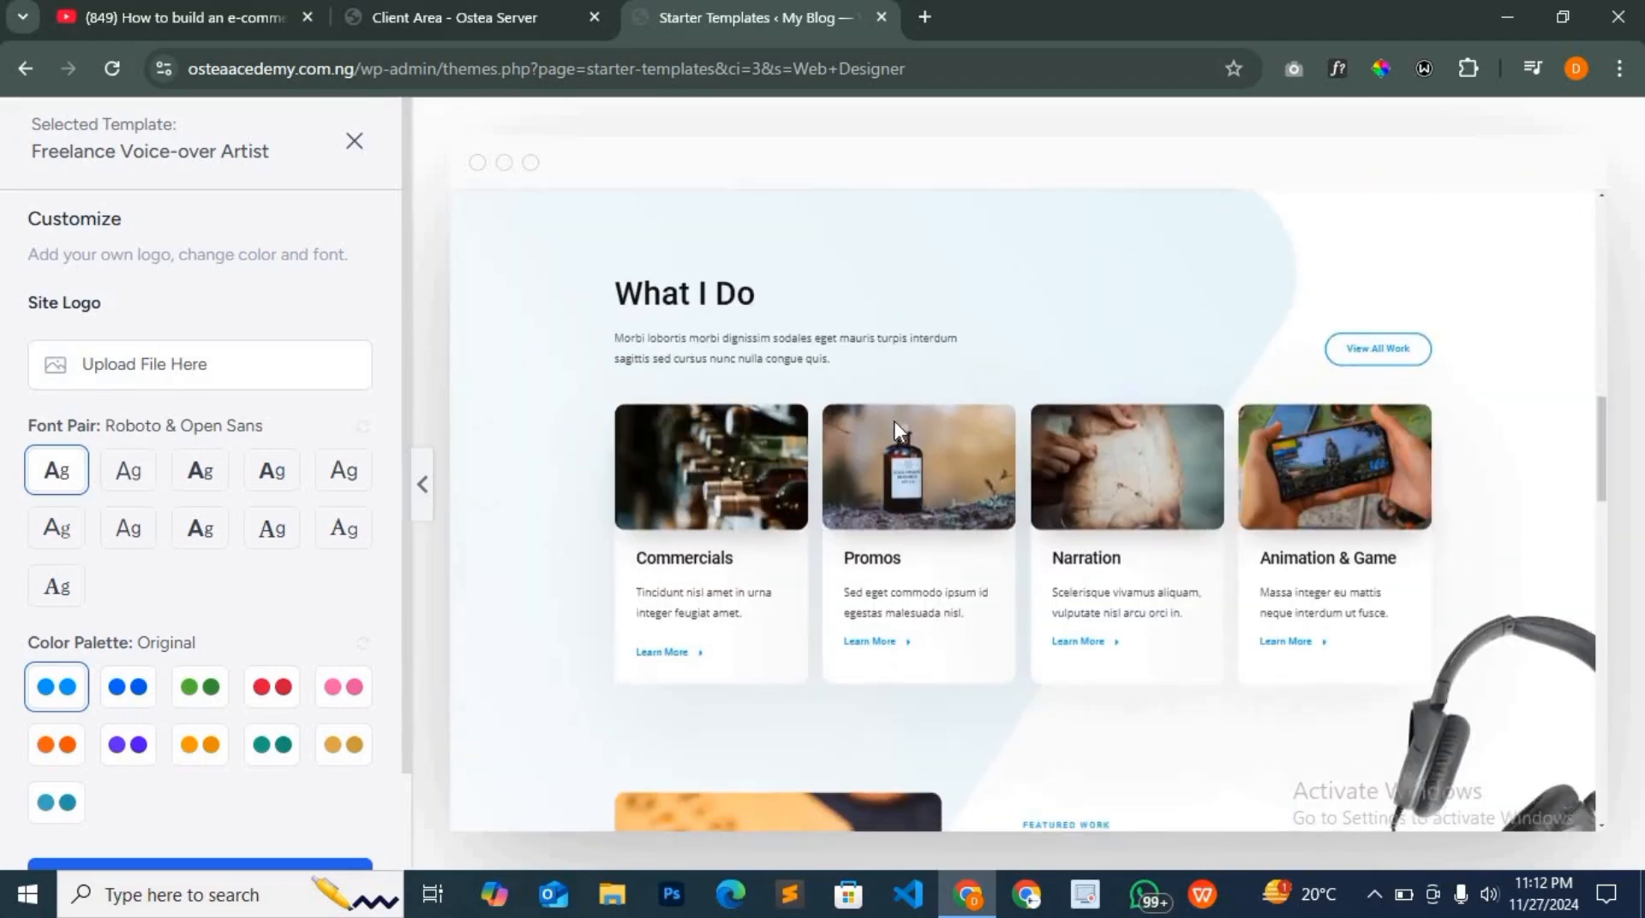
scroll(893, 419, "down", 8)
scroll(907, 422, "down", 10)
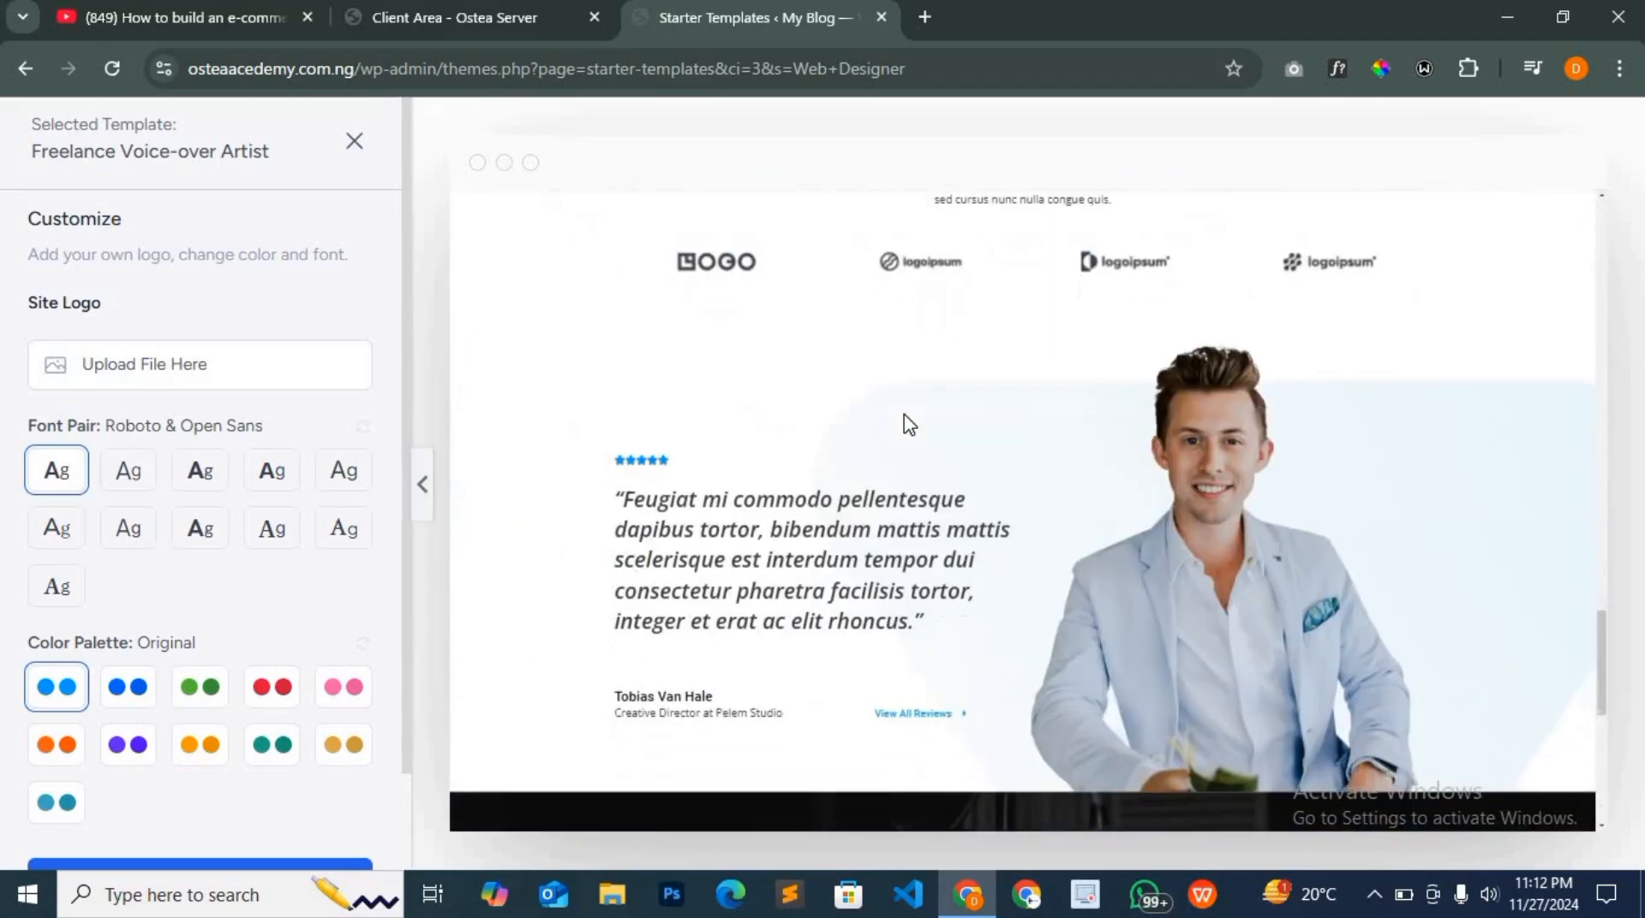
scroll(909, 423, "up", 18)
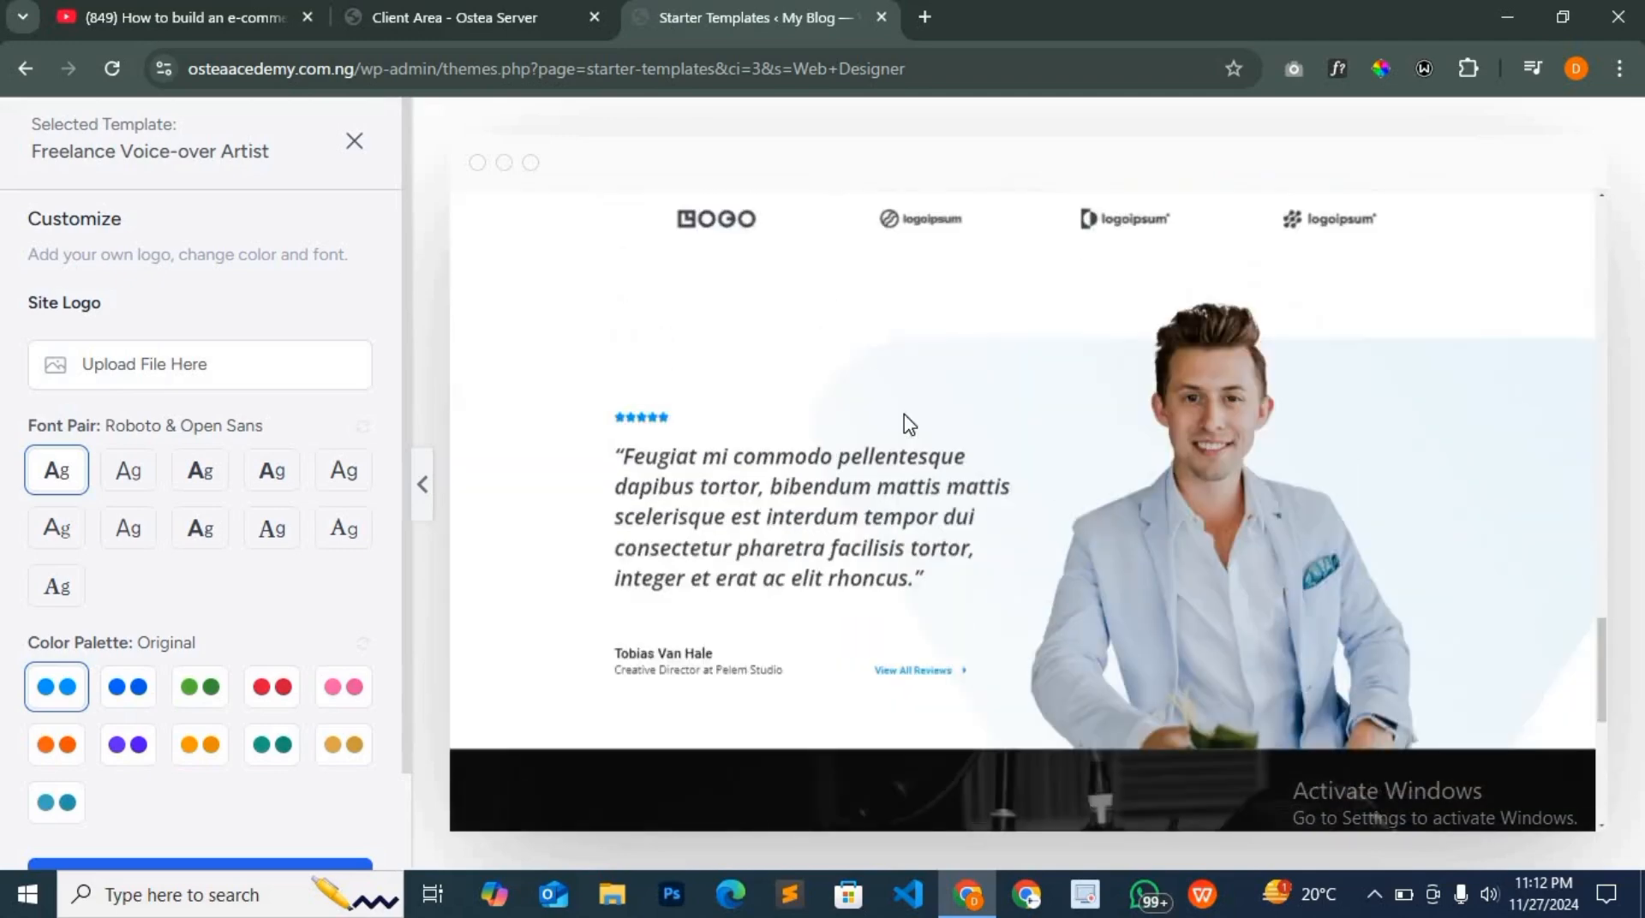
scroll(909, 423, "up", 6)
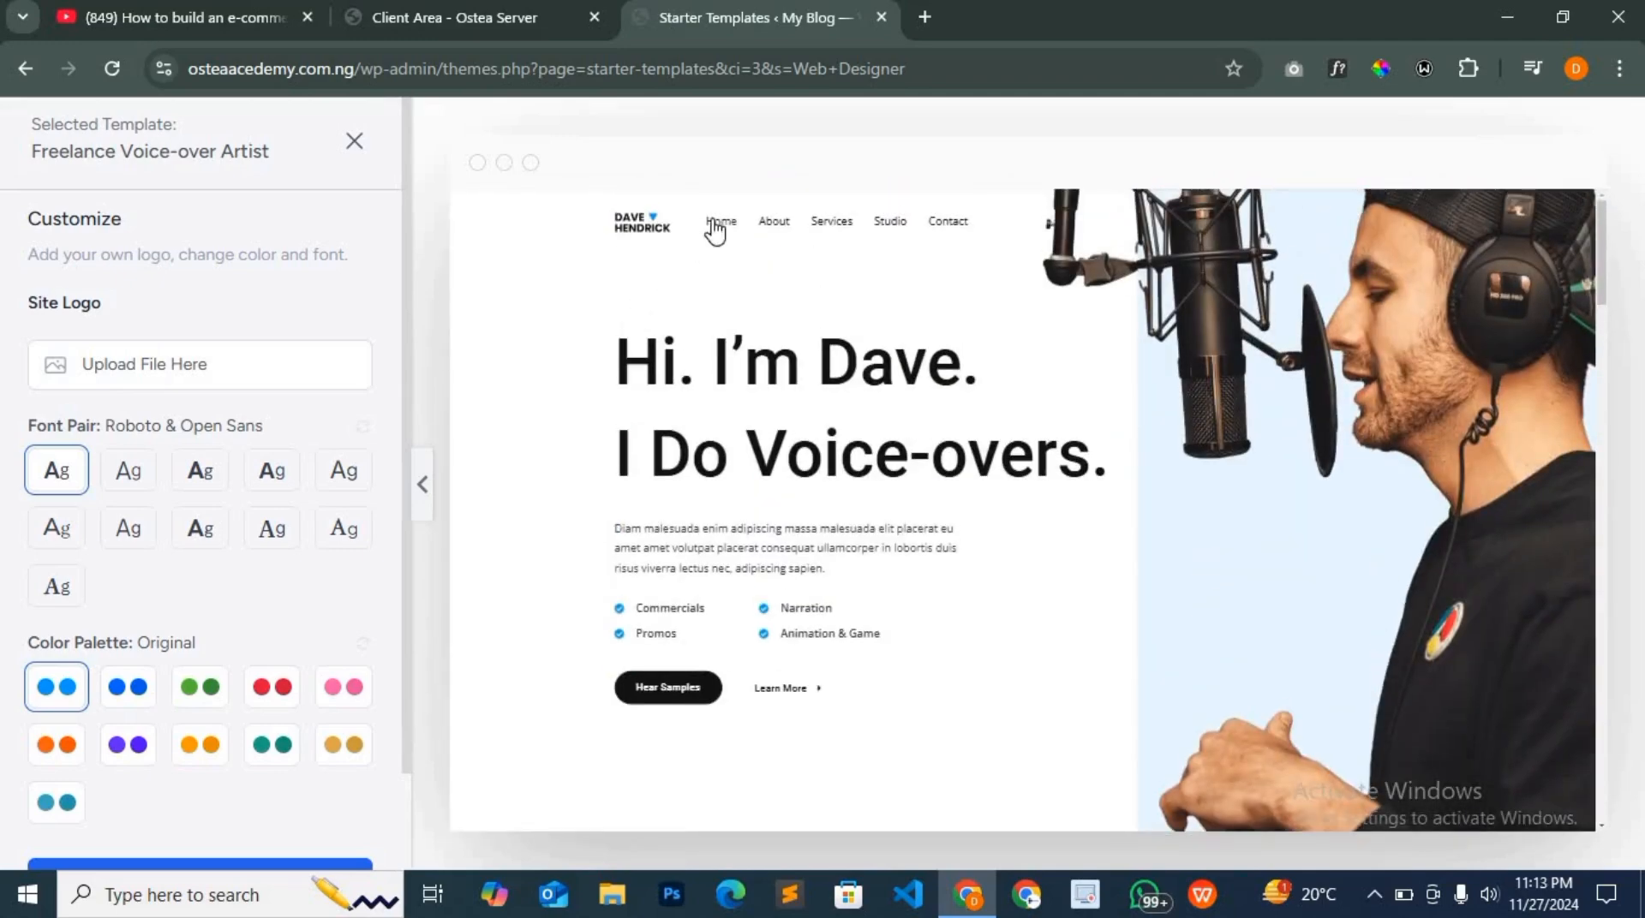
Open the About page of the Freelance Voice-over Artist demo and review its layout down to the footer
left_click(780, 221)
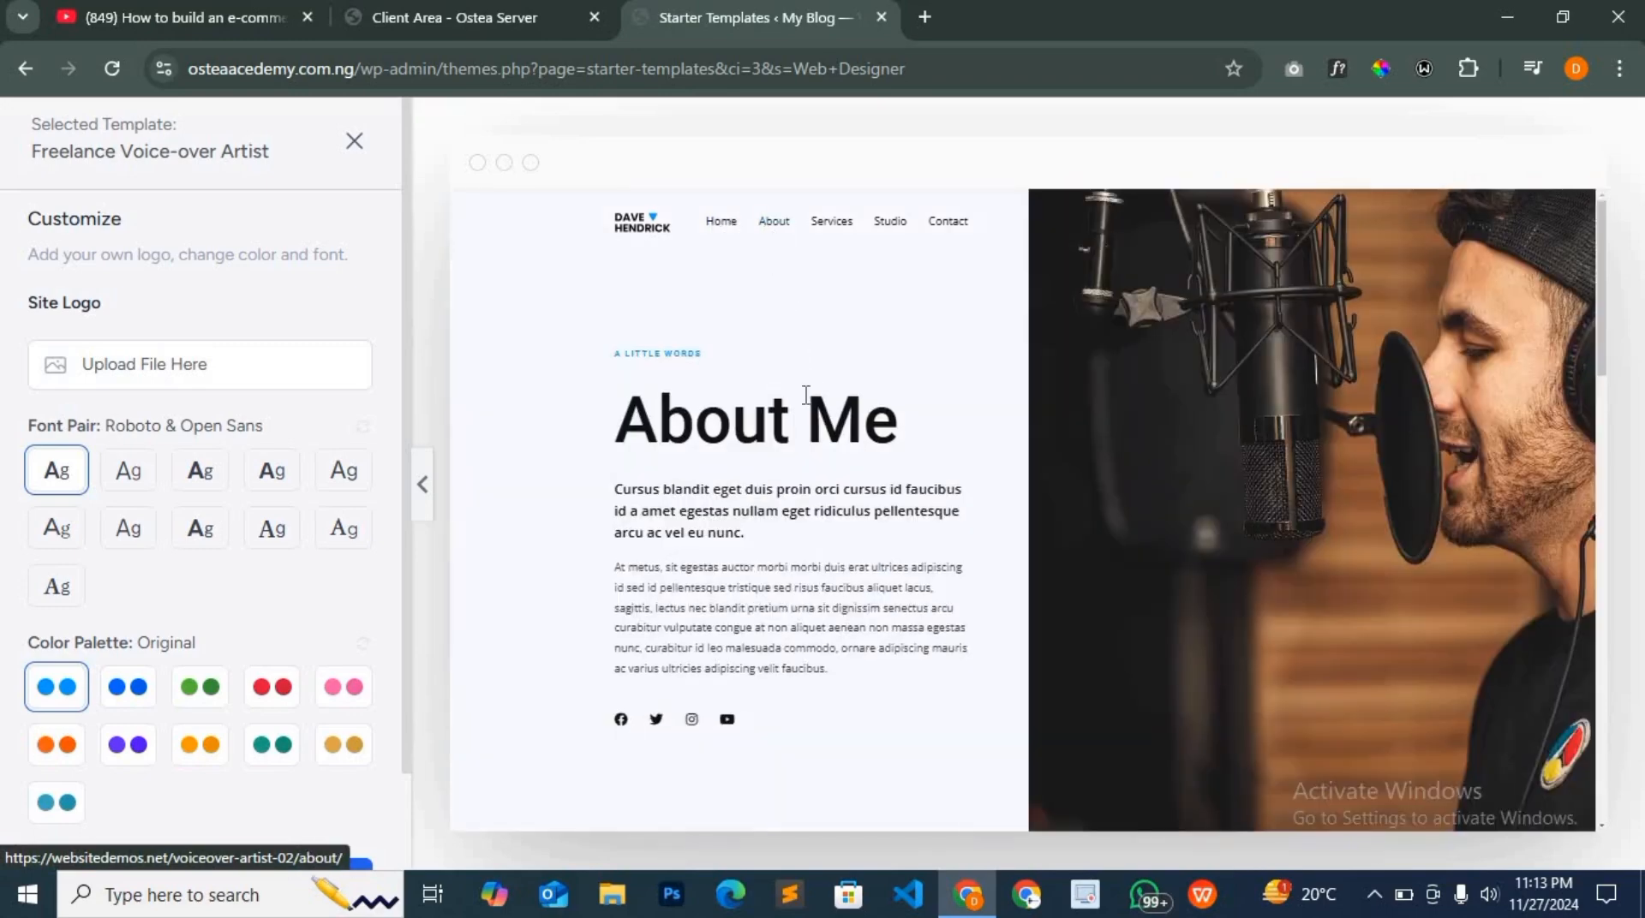
scroll(806, 394, "down", 10)
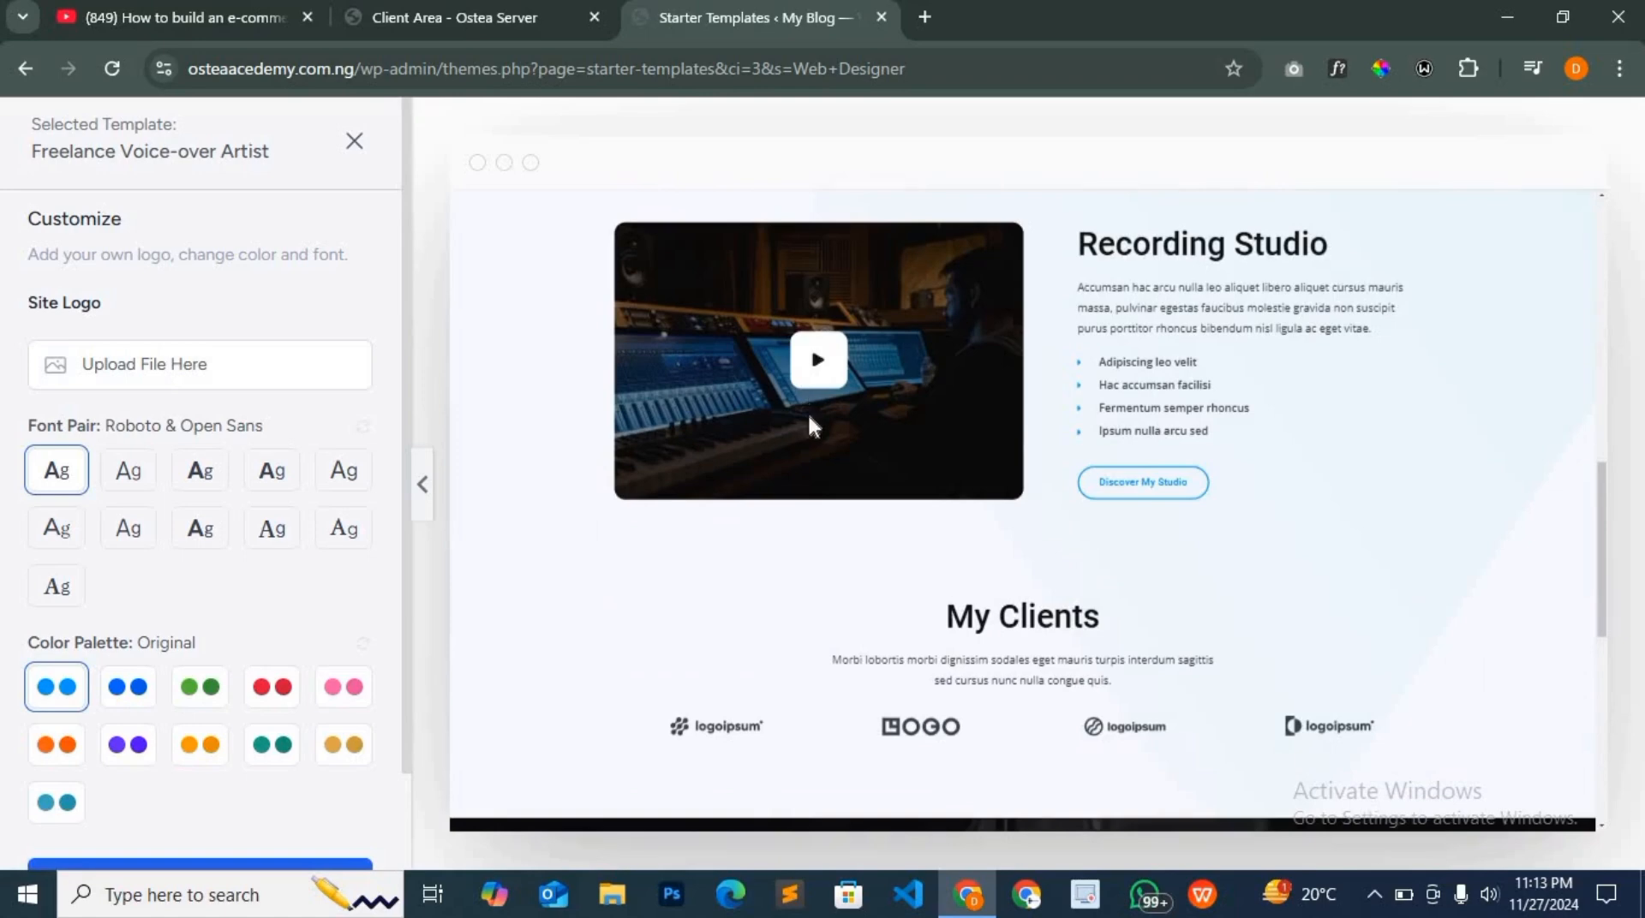
scroll(813, 426, "down", 8)
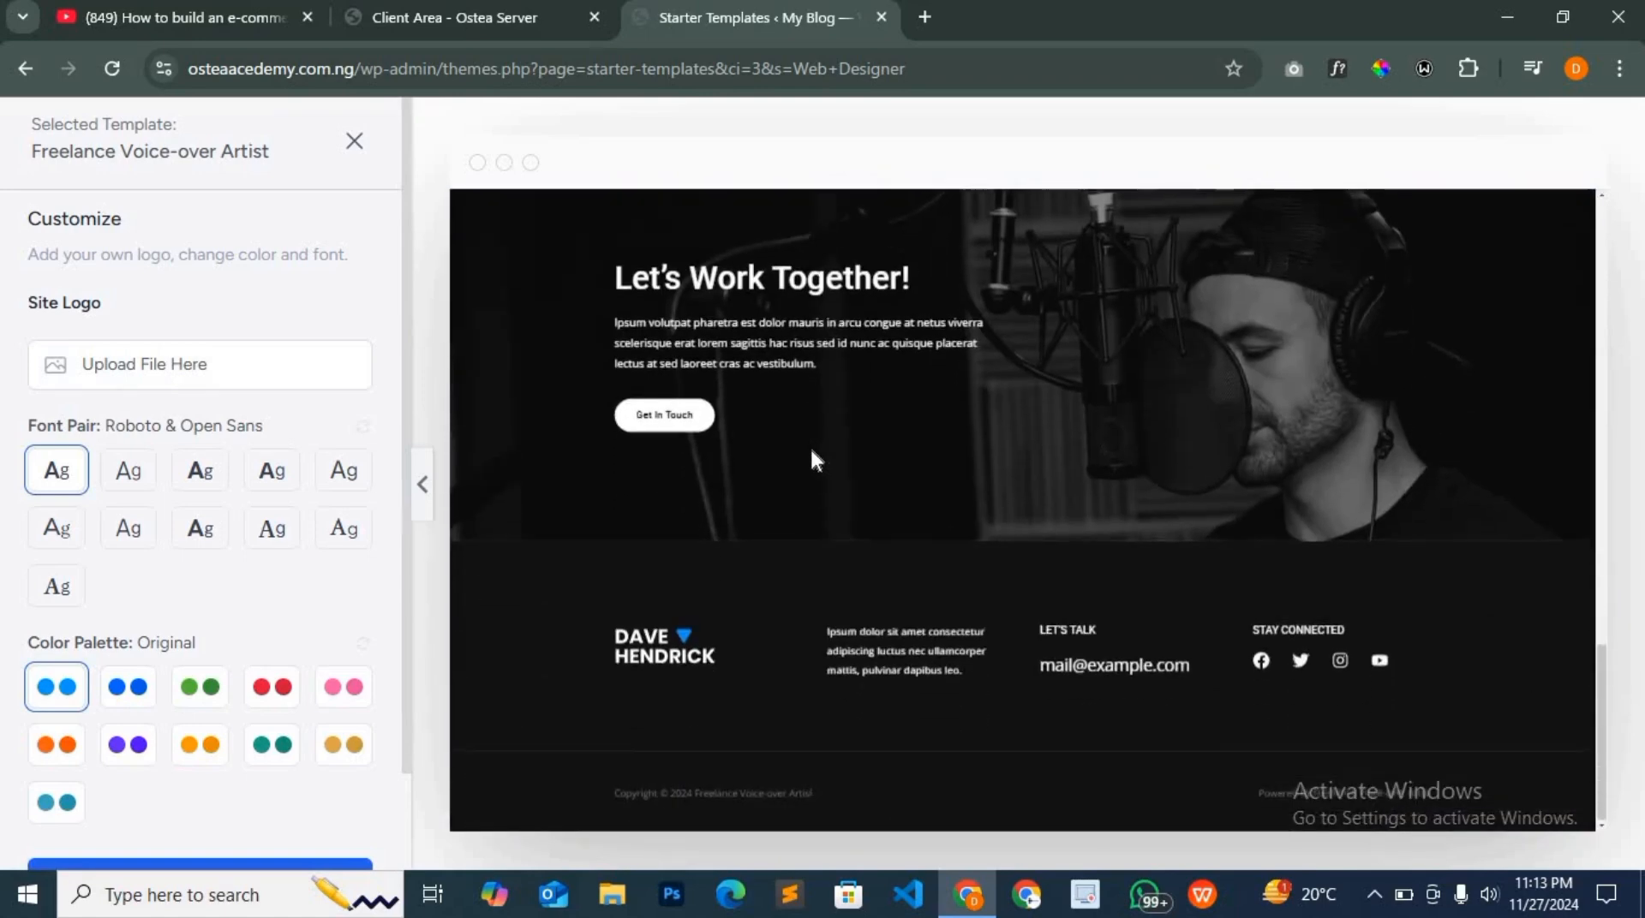
scroll(811, 452, "up", 15)
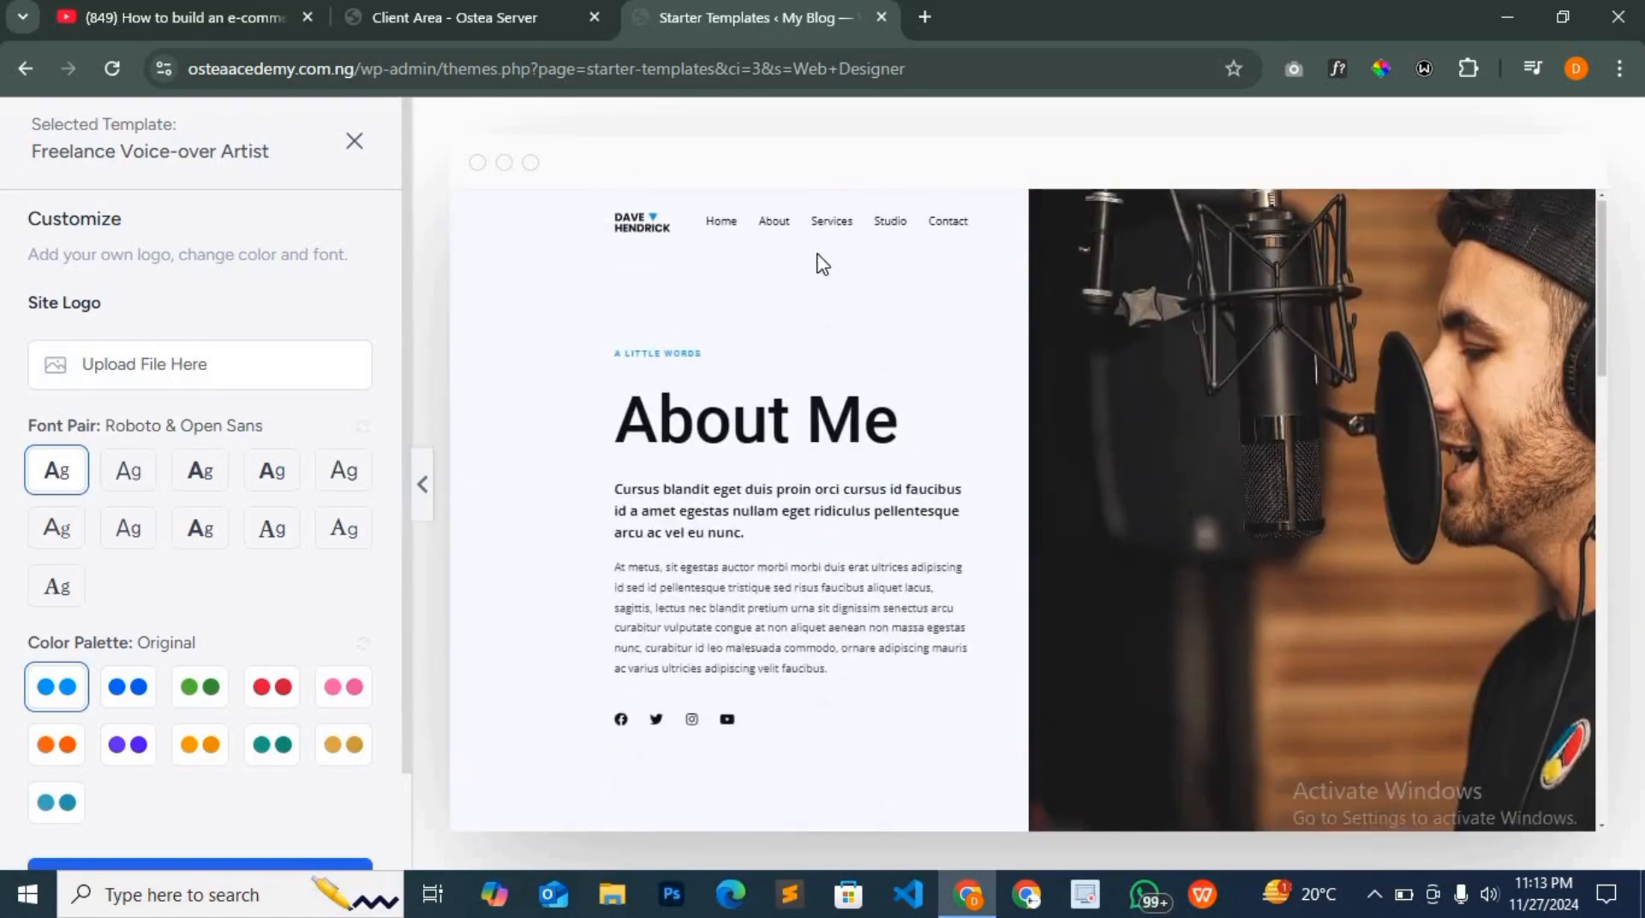
Open the Services page of the demo and look over its service sections and footer
left_click(827, 223)
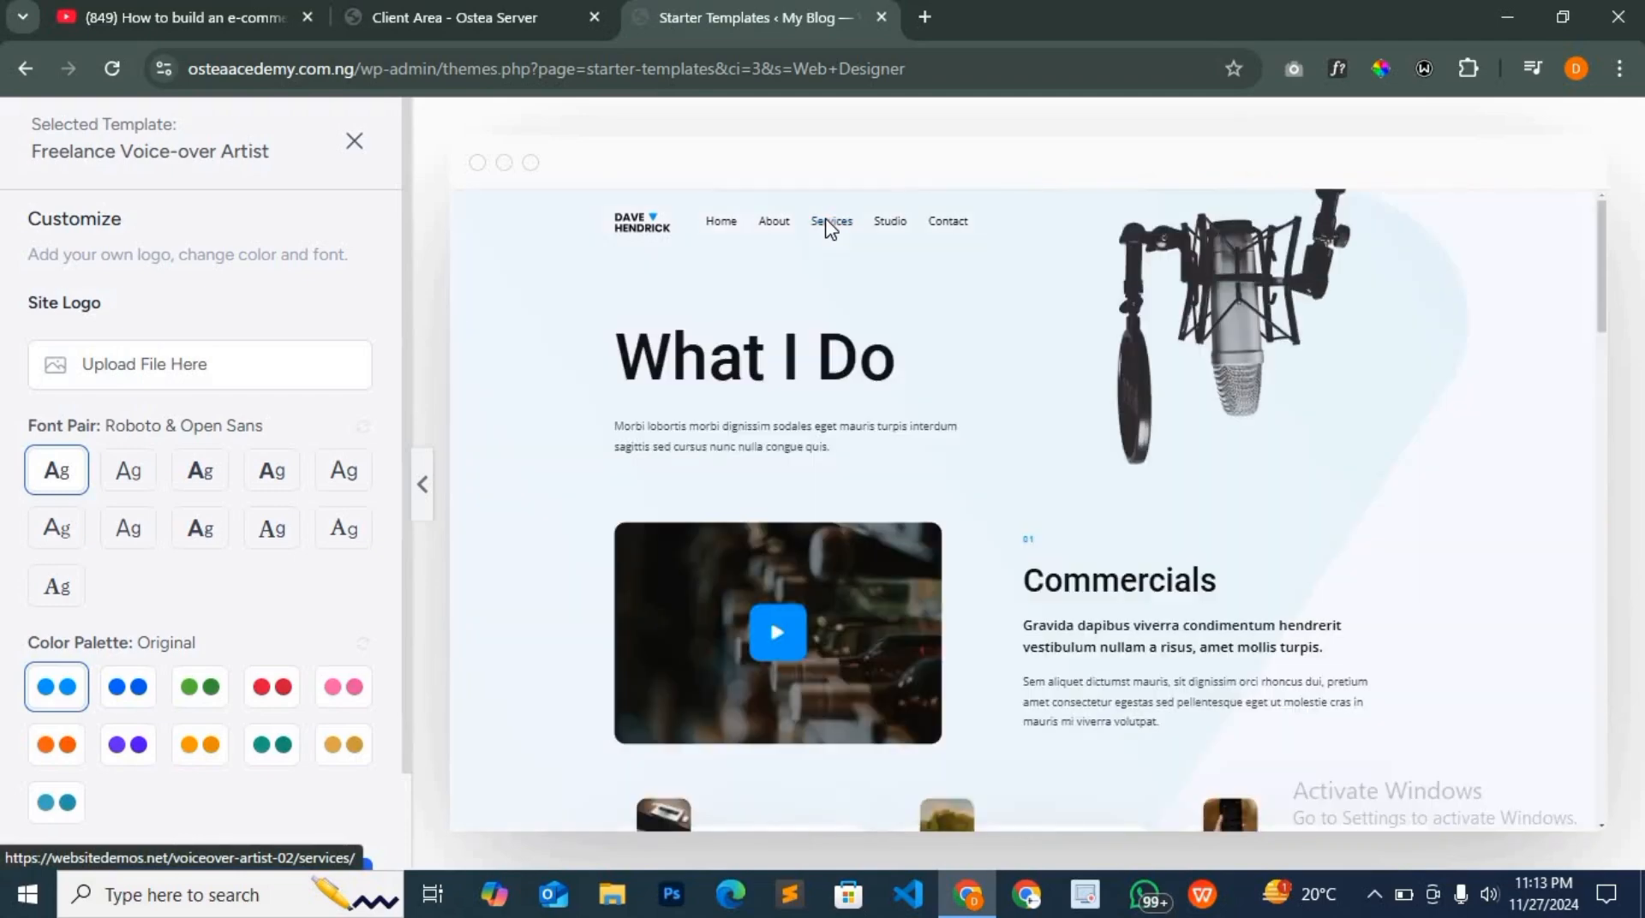
scroll(830, 360, "down", 10)
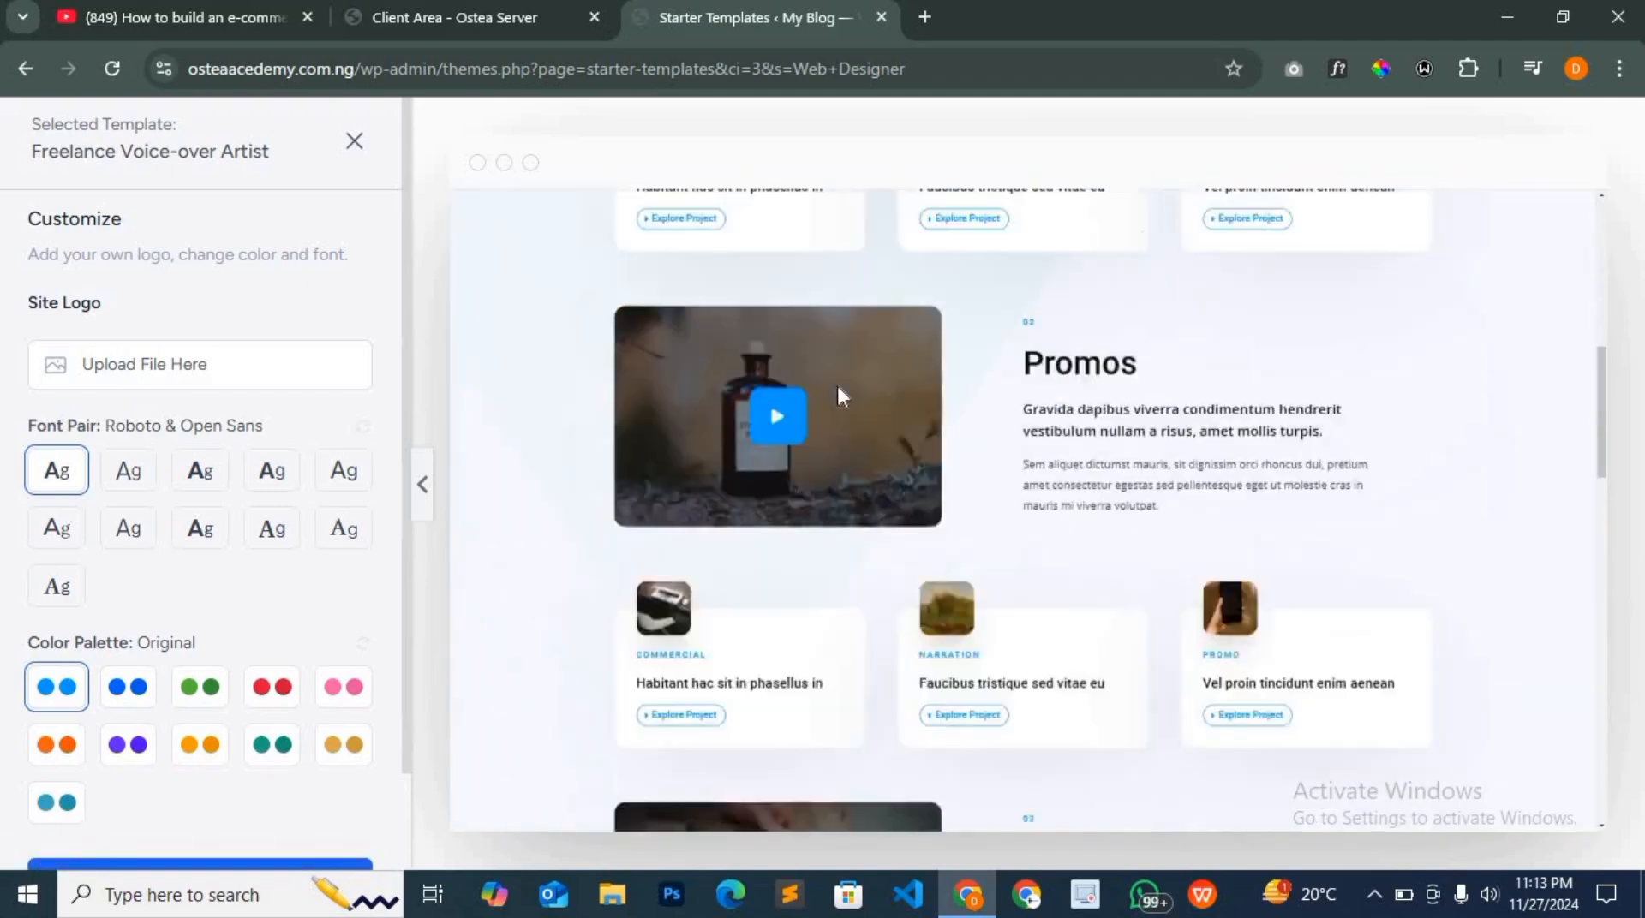
scroll(836, 401, "down", 8)
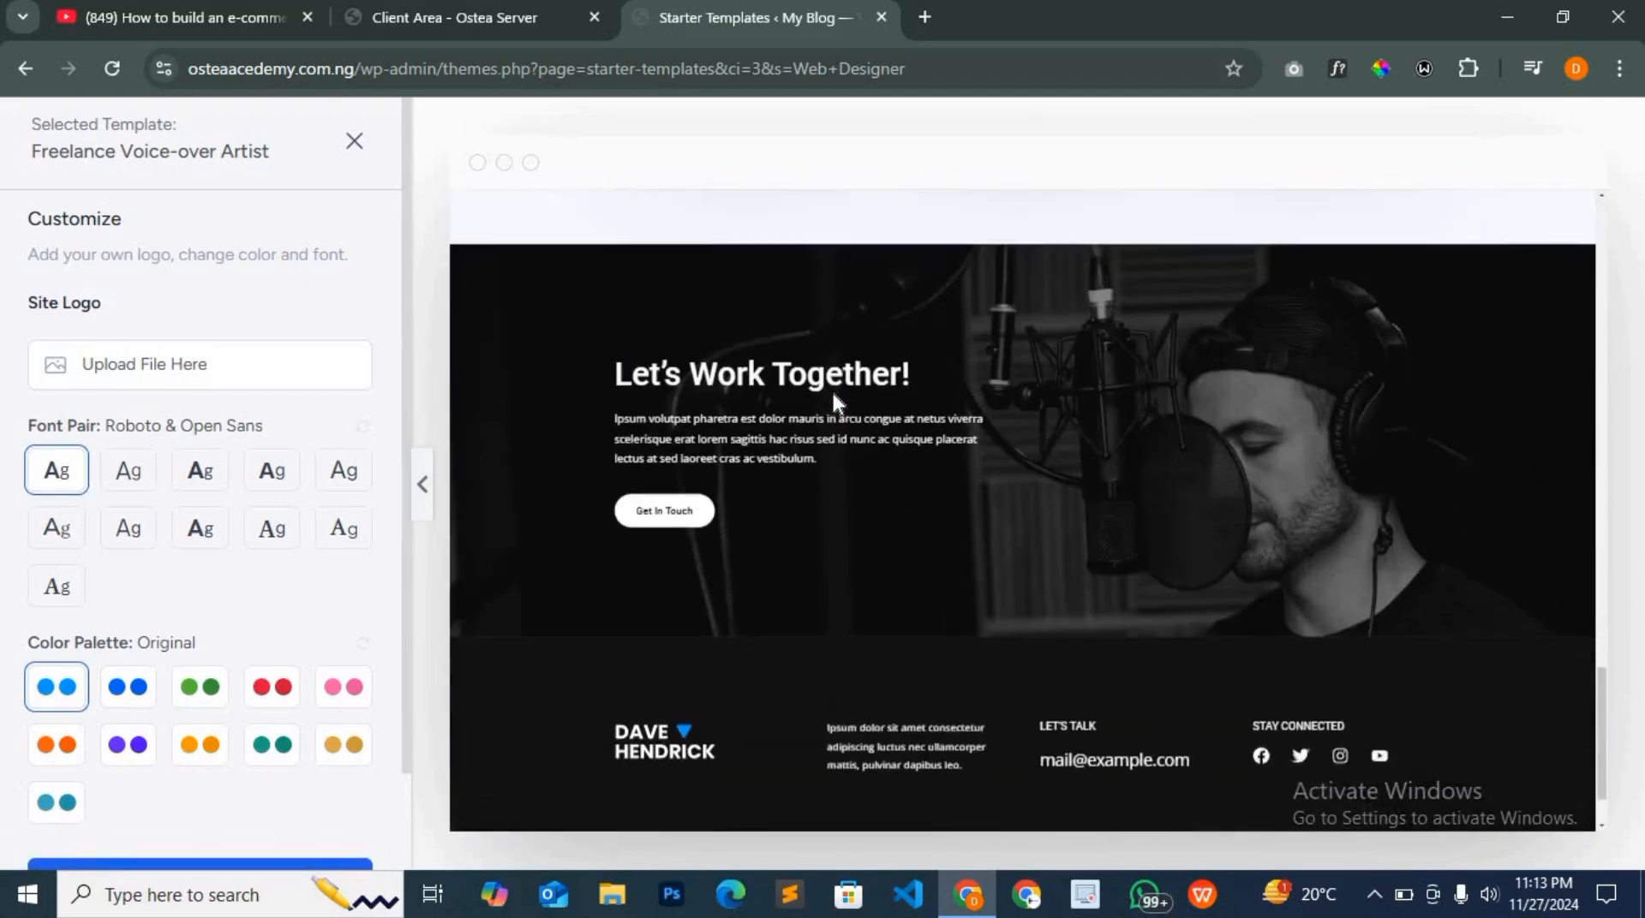
scroll(835, 403, "up", 6)
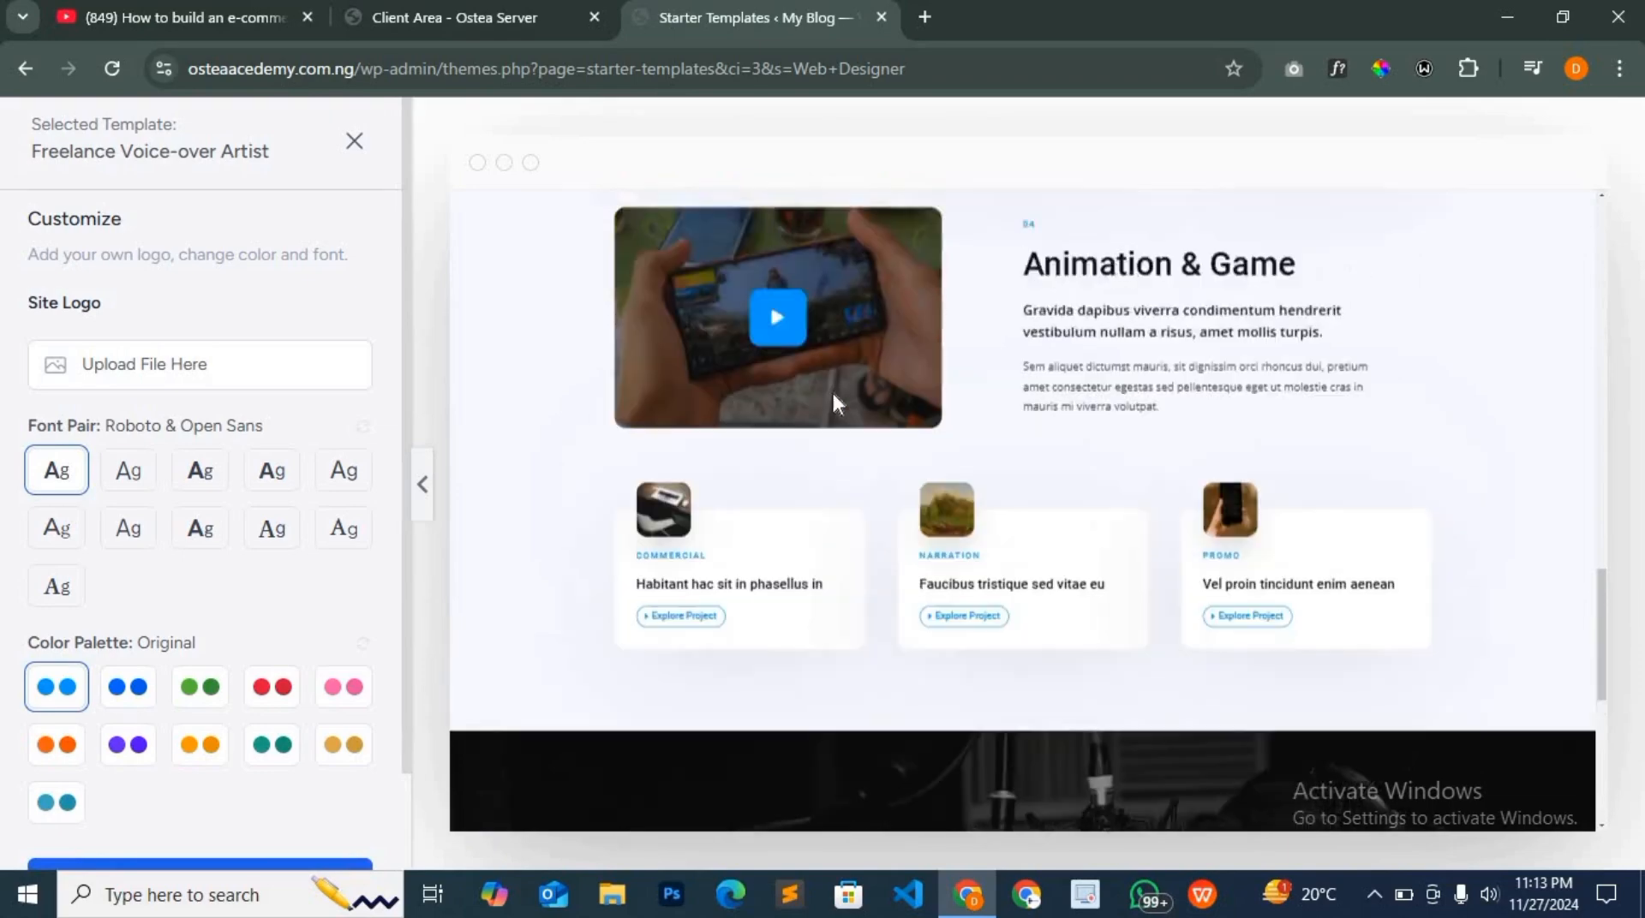
scroll(838, 402, "up", 10)
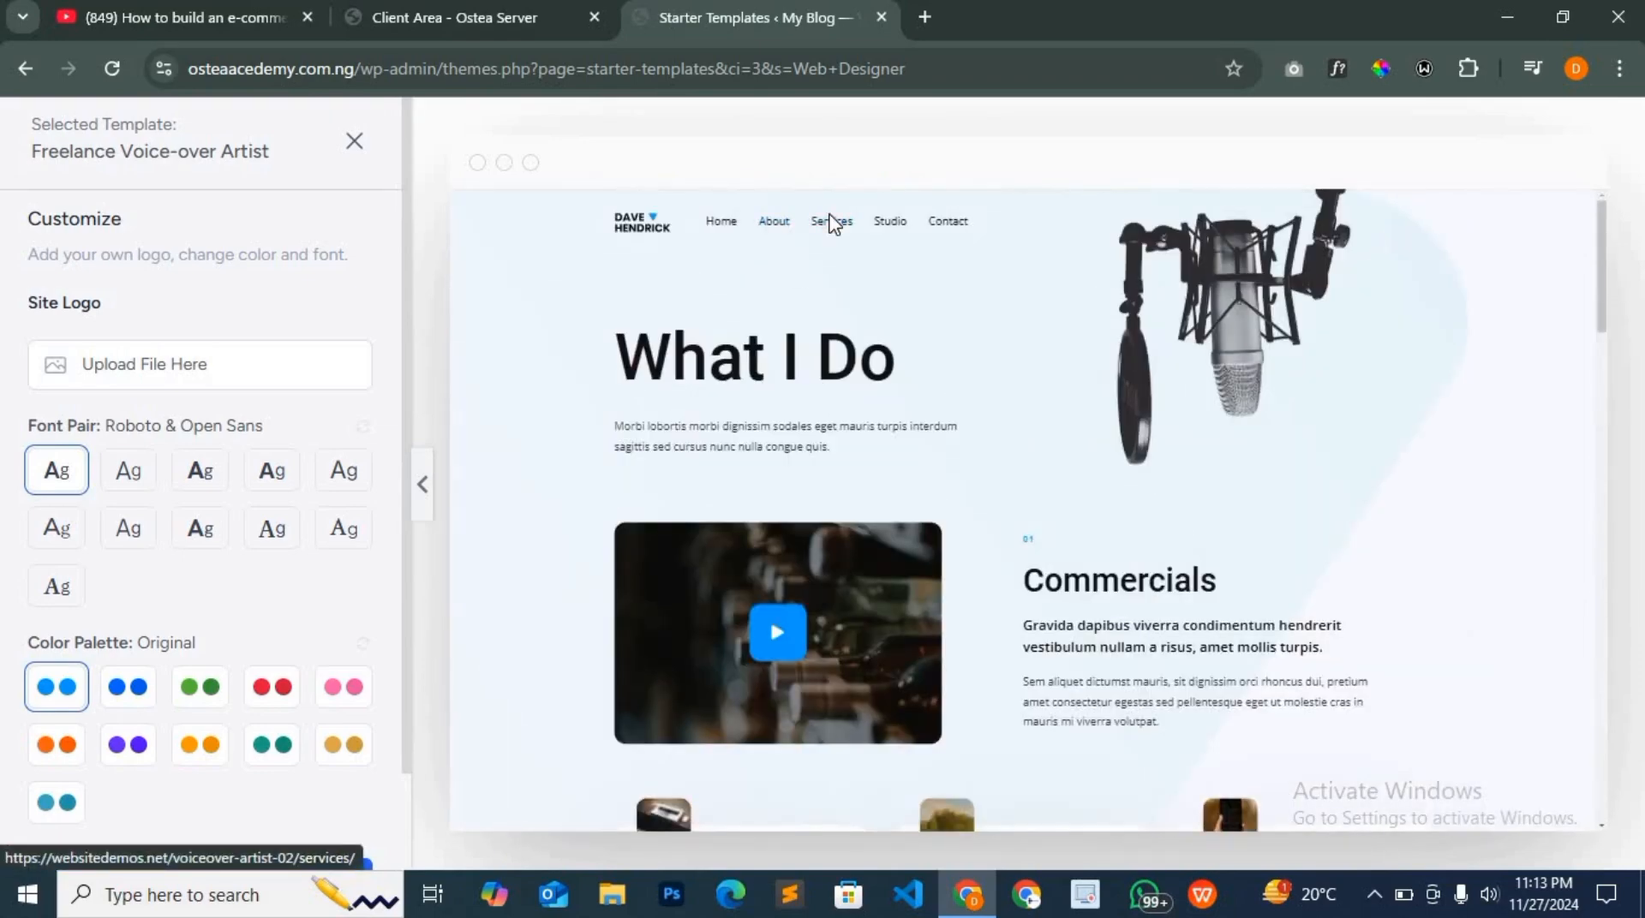
Go through the Services page again, examining the Promos, Narration, and Animation & Game sections and the Let's Work Together banner
scroll(838, 255, "down", 8)
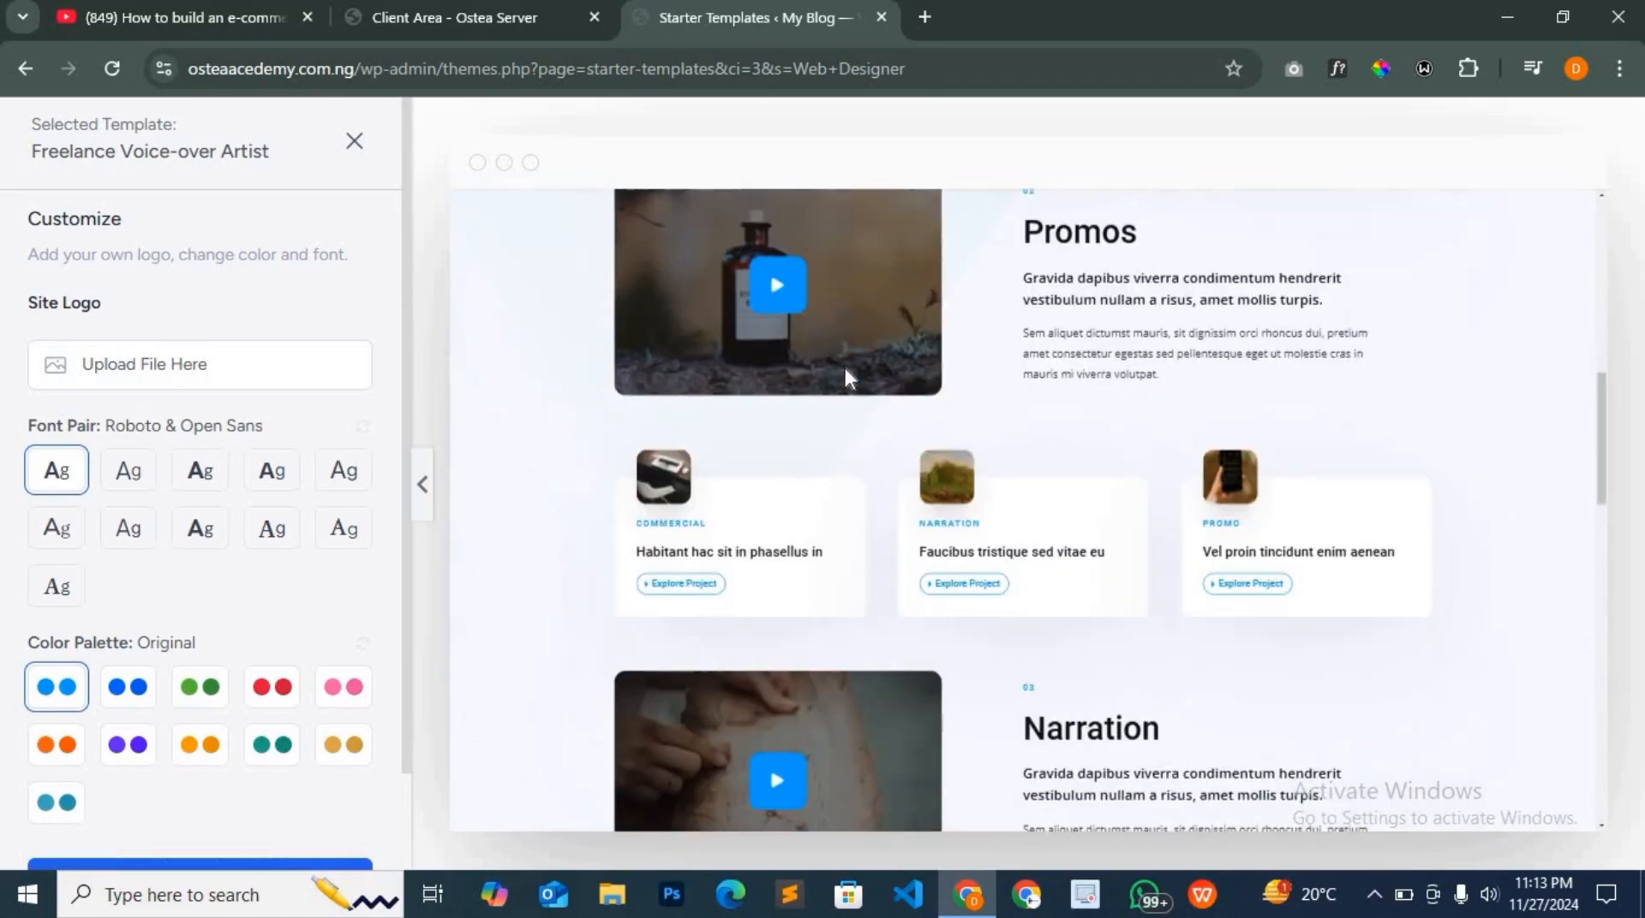
scroll(848, 377, "down", 4)
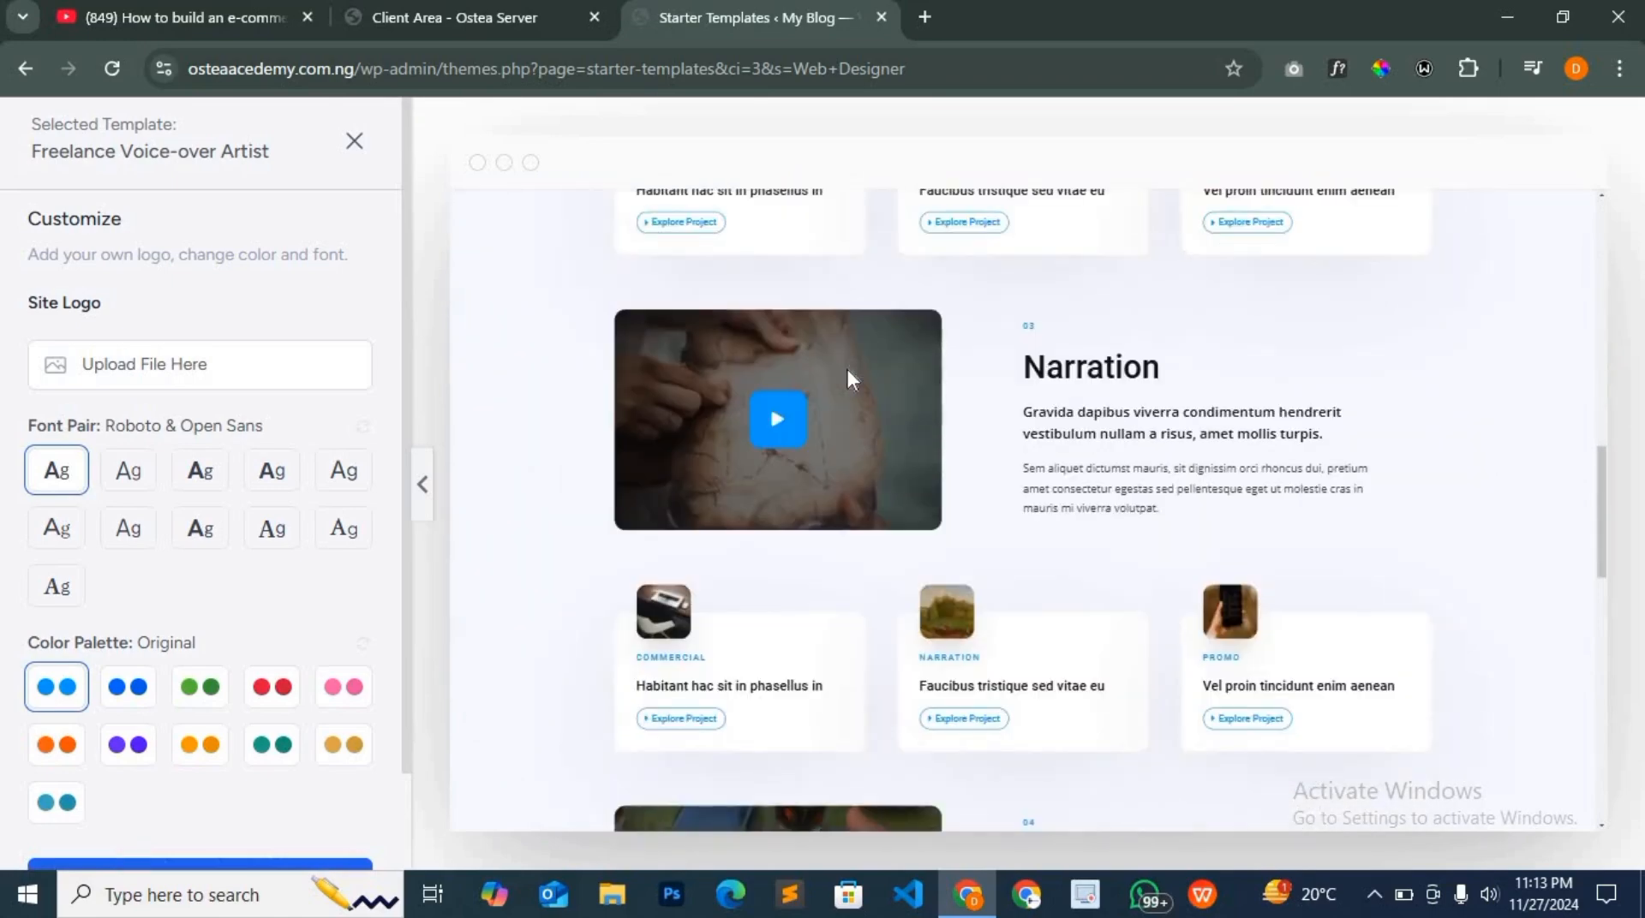
scroll(848, 378, "down", 10)
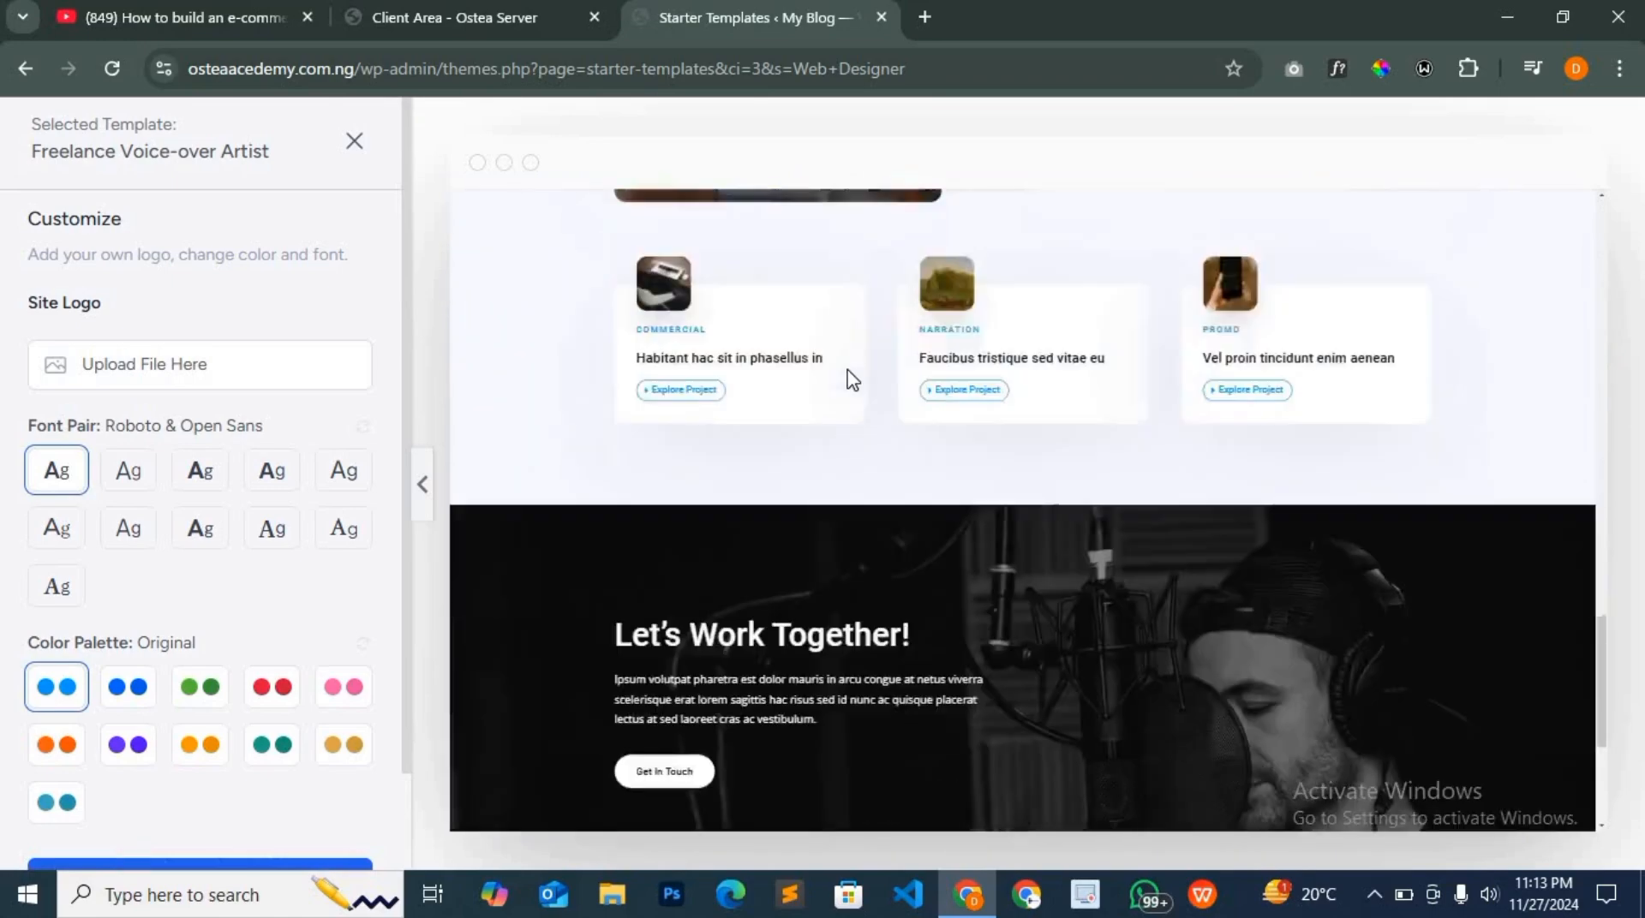
scroll(852, 380, "down", 3)
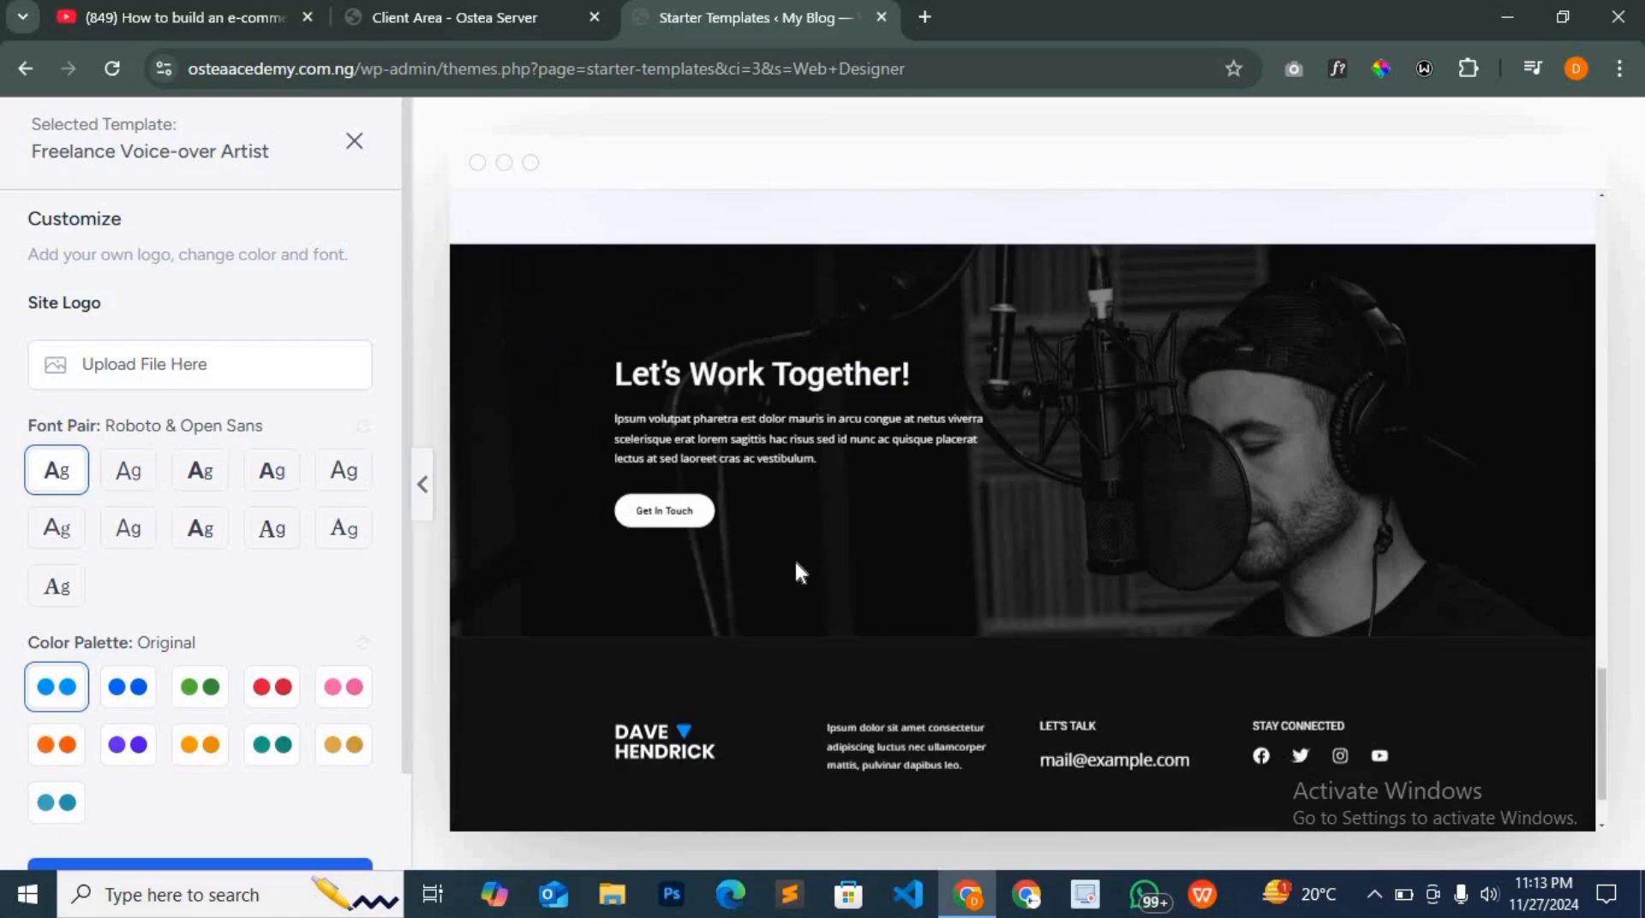
scroll(795, 563, "up", 8)
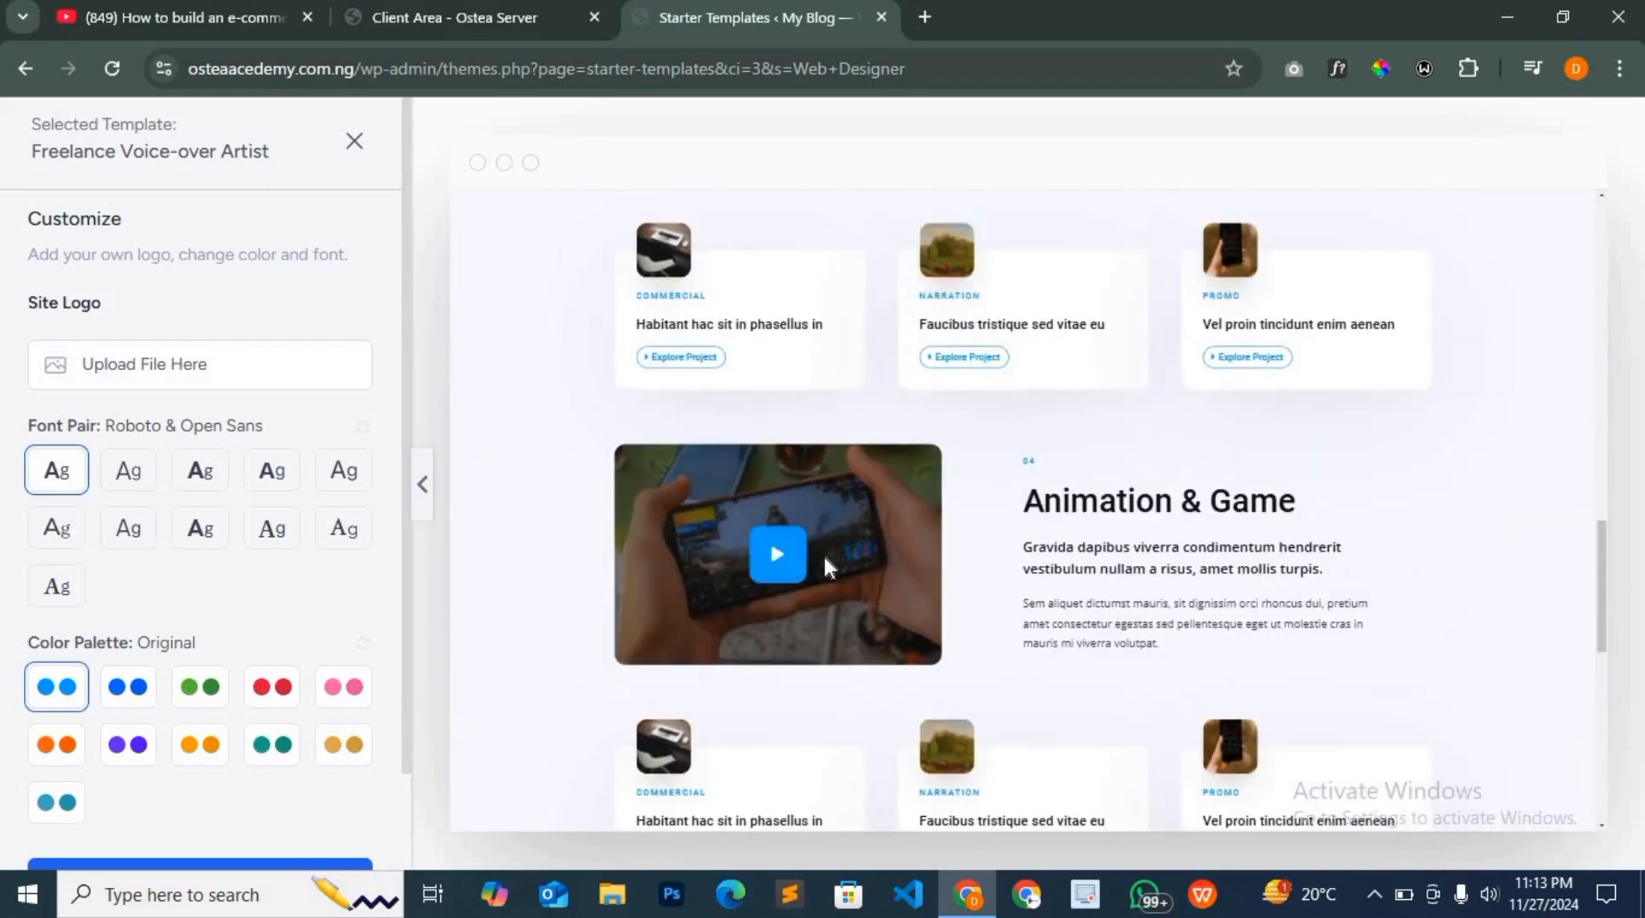
scroll(824, 566, "up", 10)
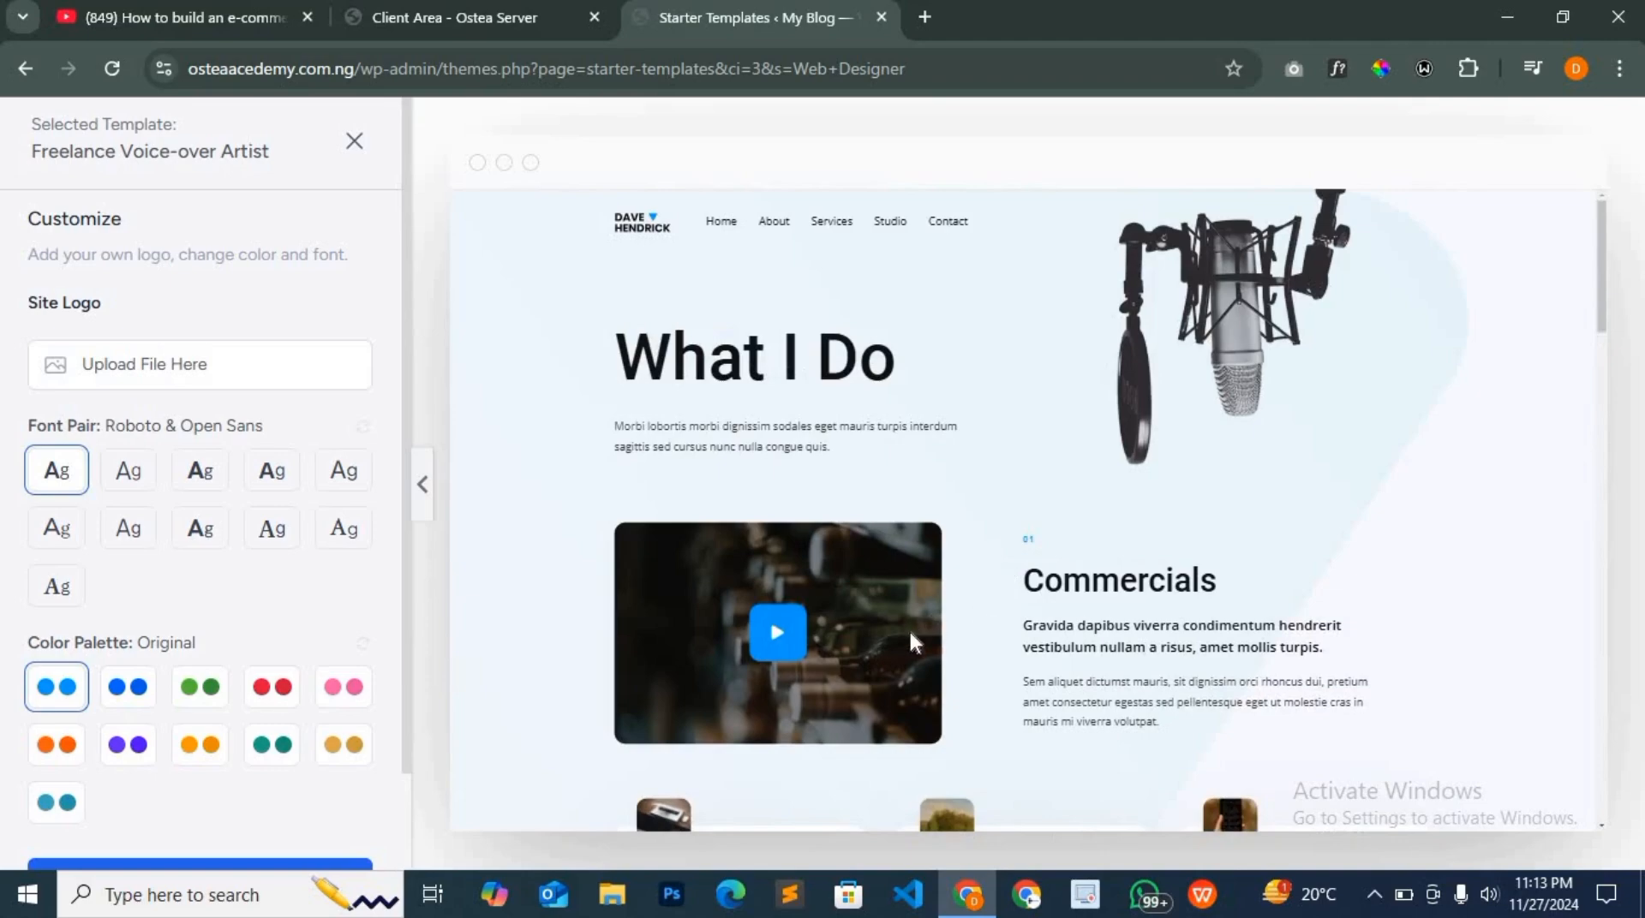
scroll(928, 623, "down", 10)
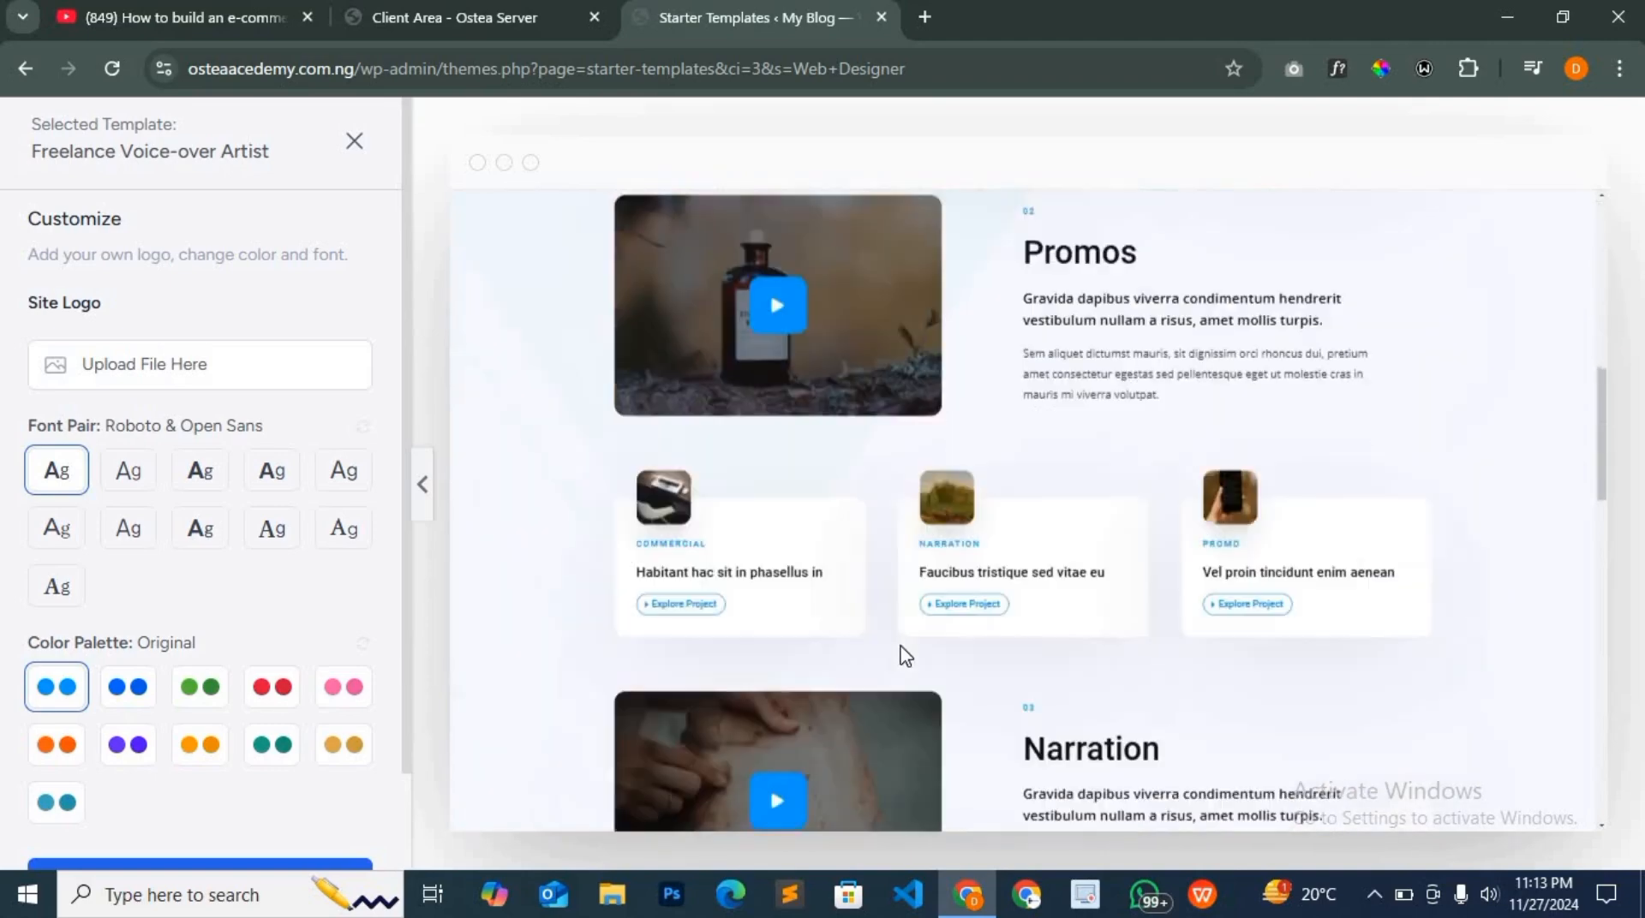
scroll(891, 666, "down", 3)
scroll(861, 696, "up", 10)
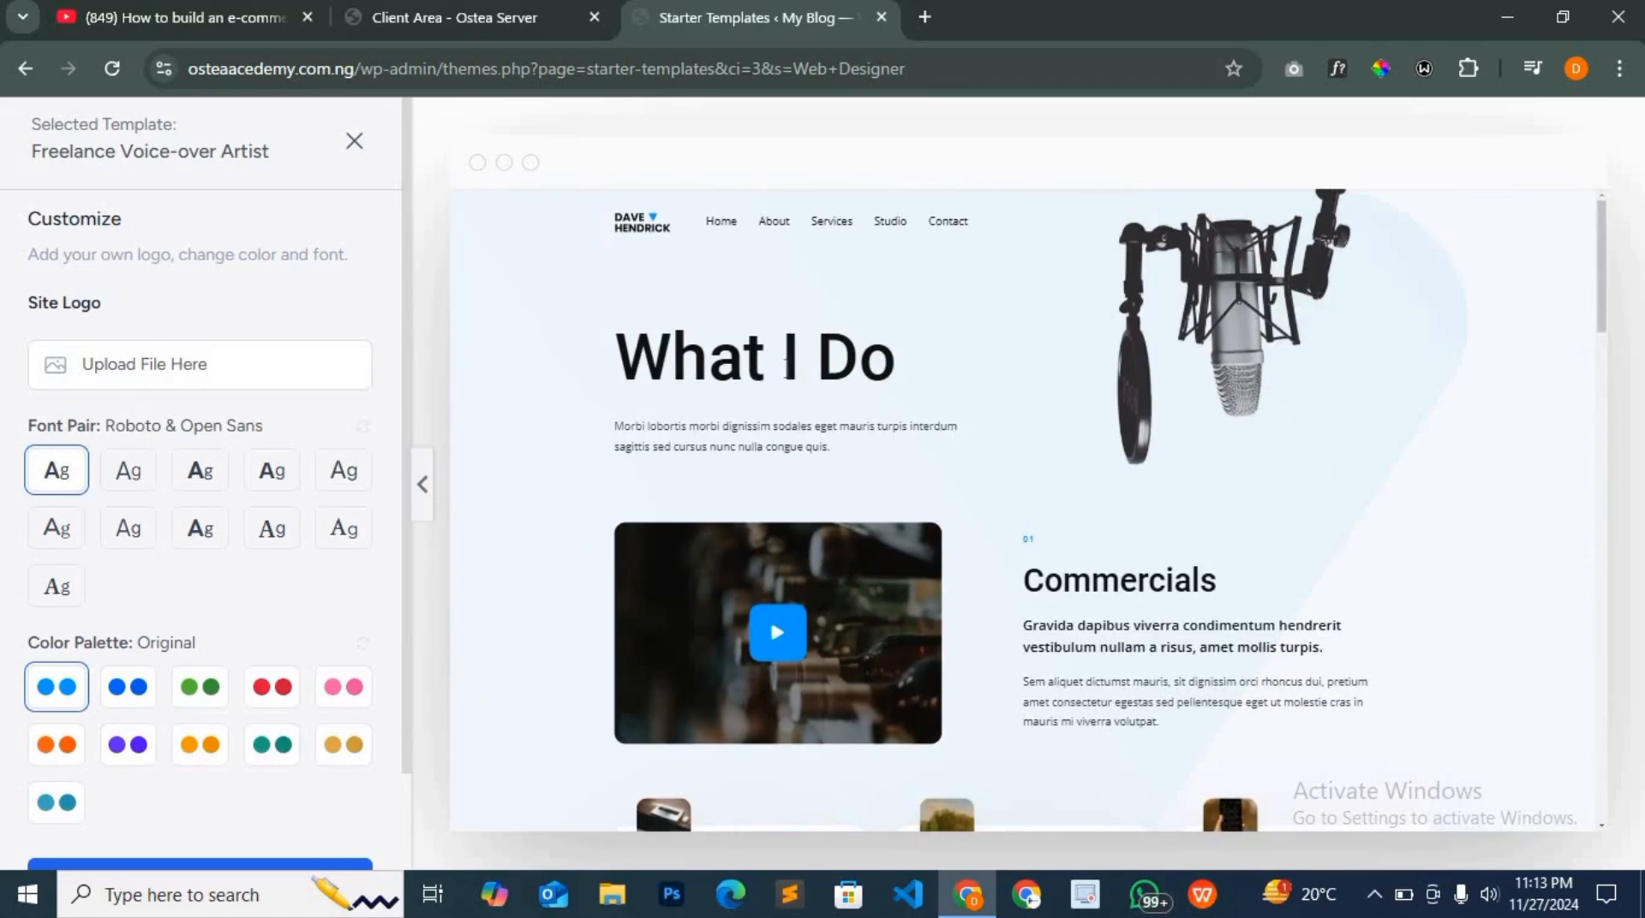
Return to the demo's About page and inspect the introductory text under the About Me heading
left_click(769, 223)
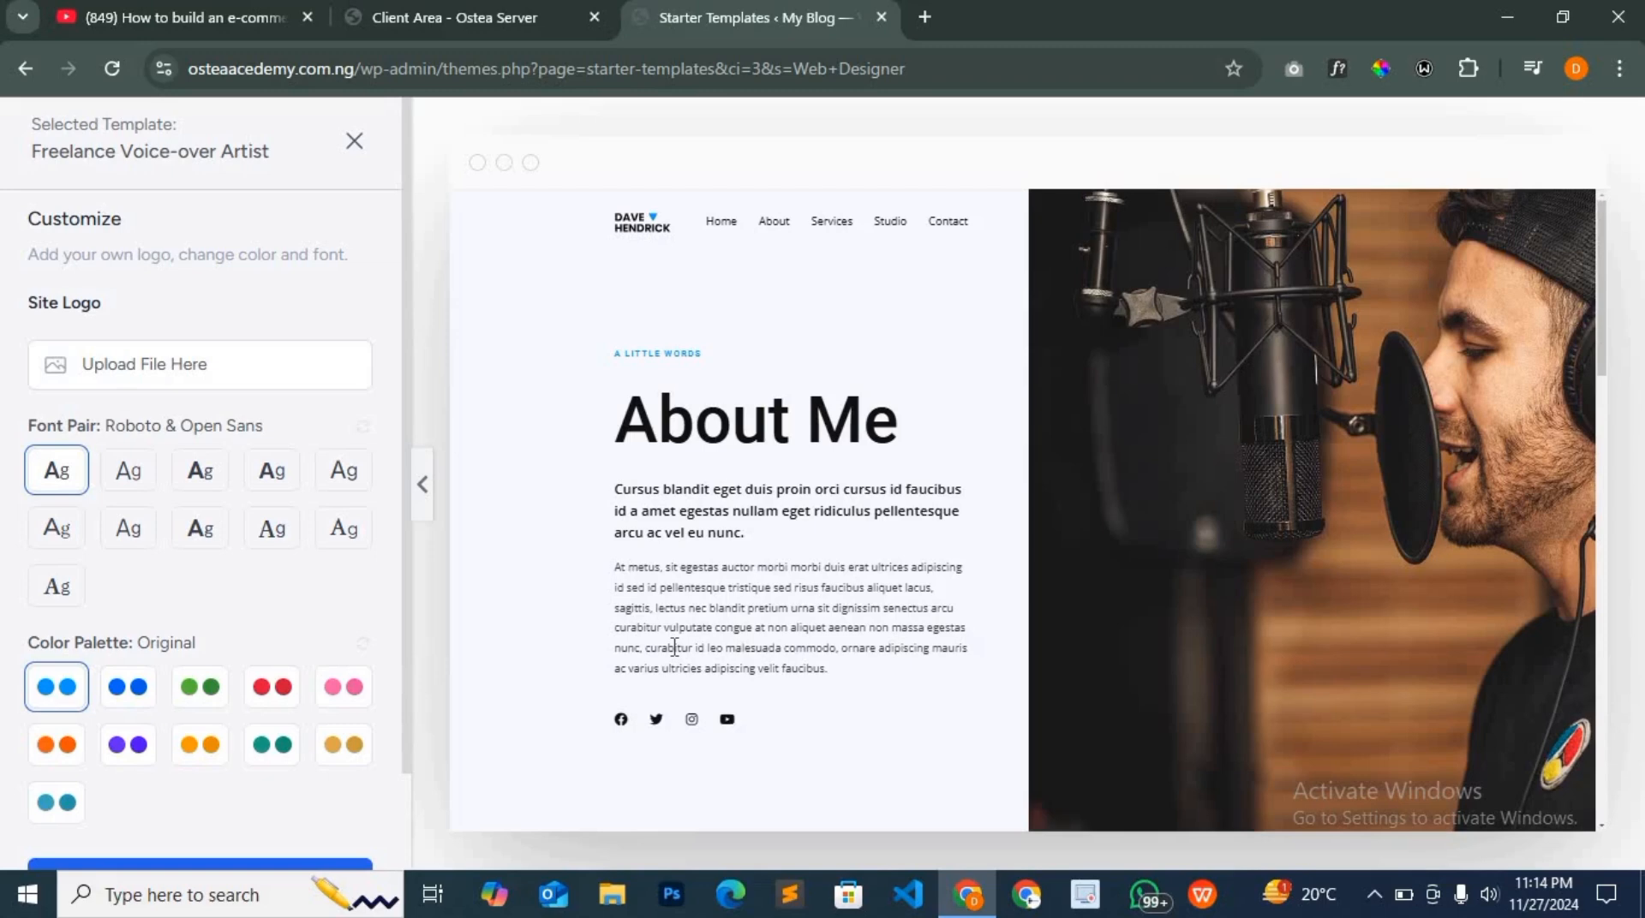
left_click_drag(1295, 491, 1260, 517)
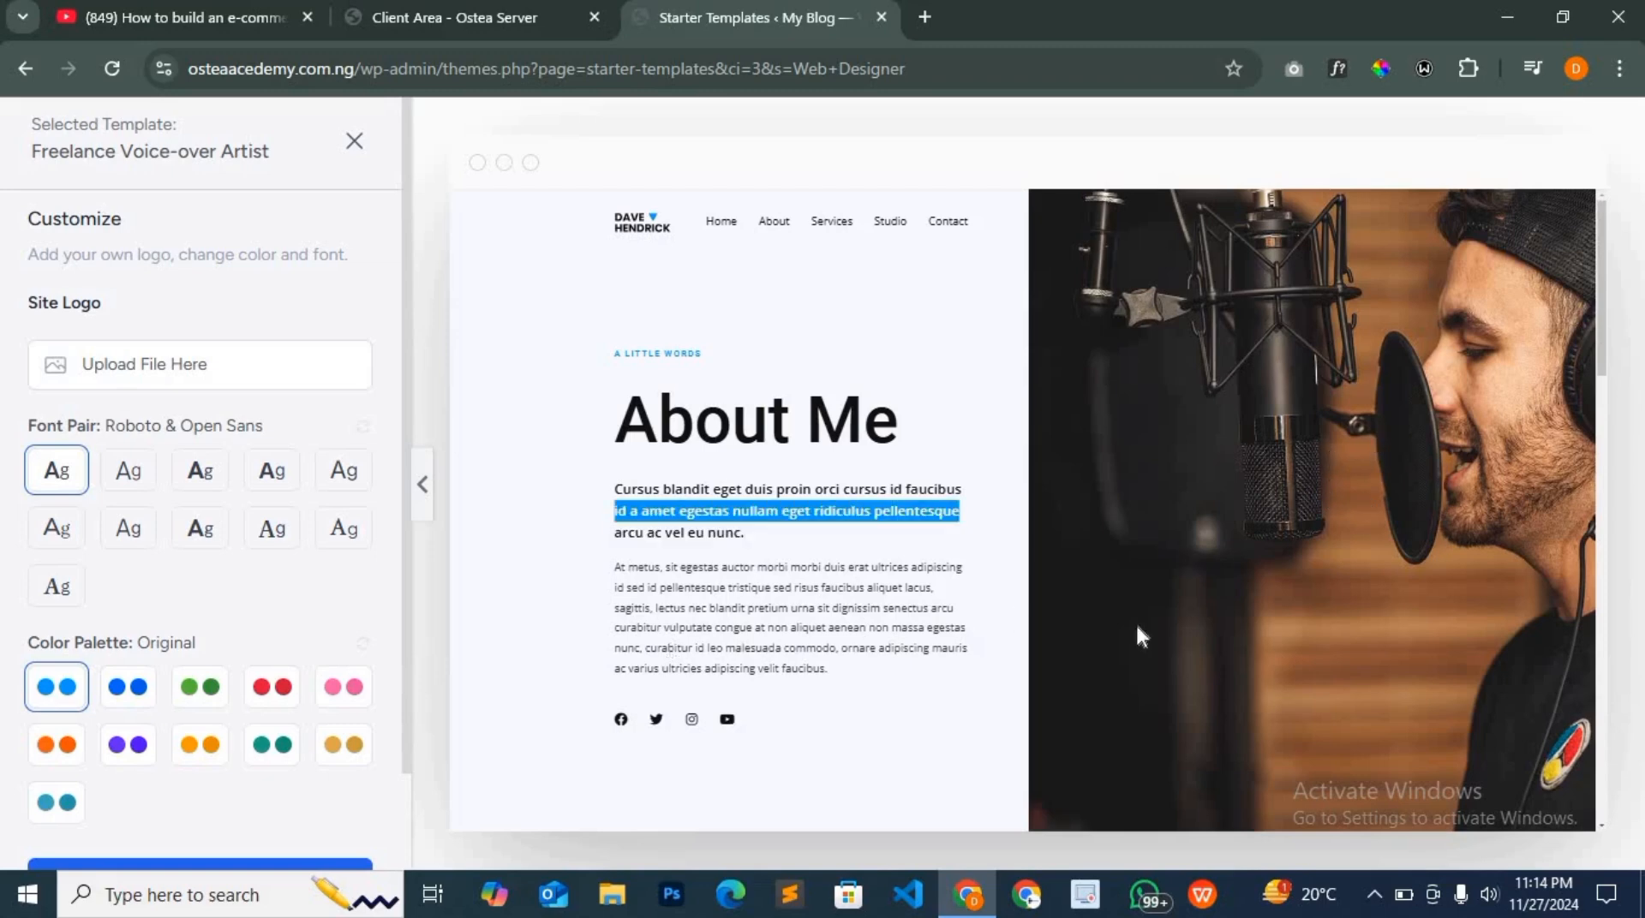
left_click(1153, 562)
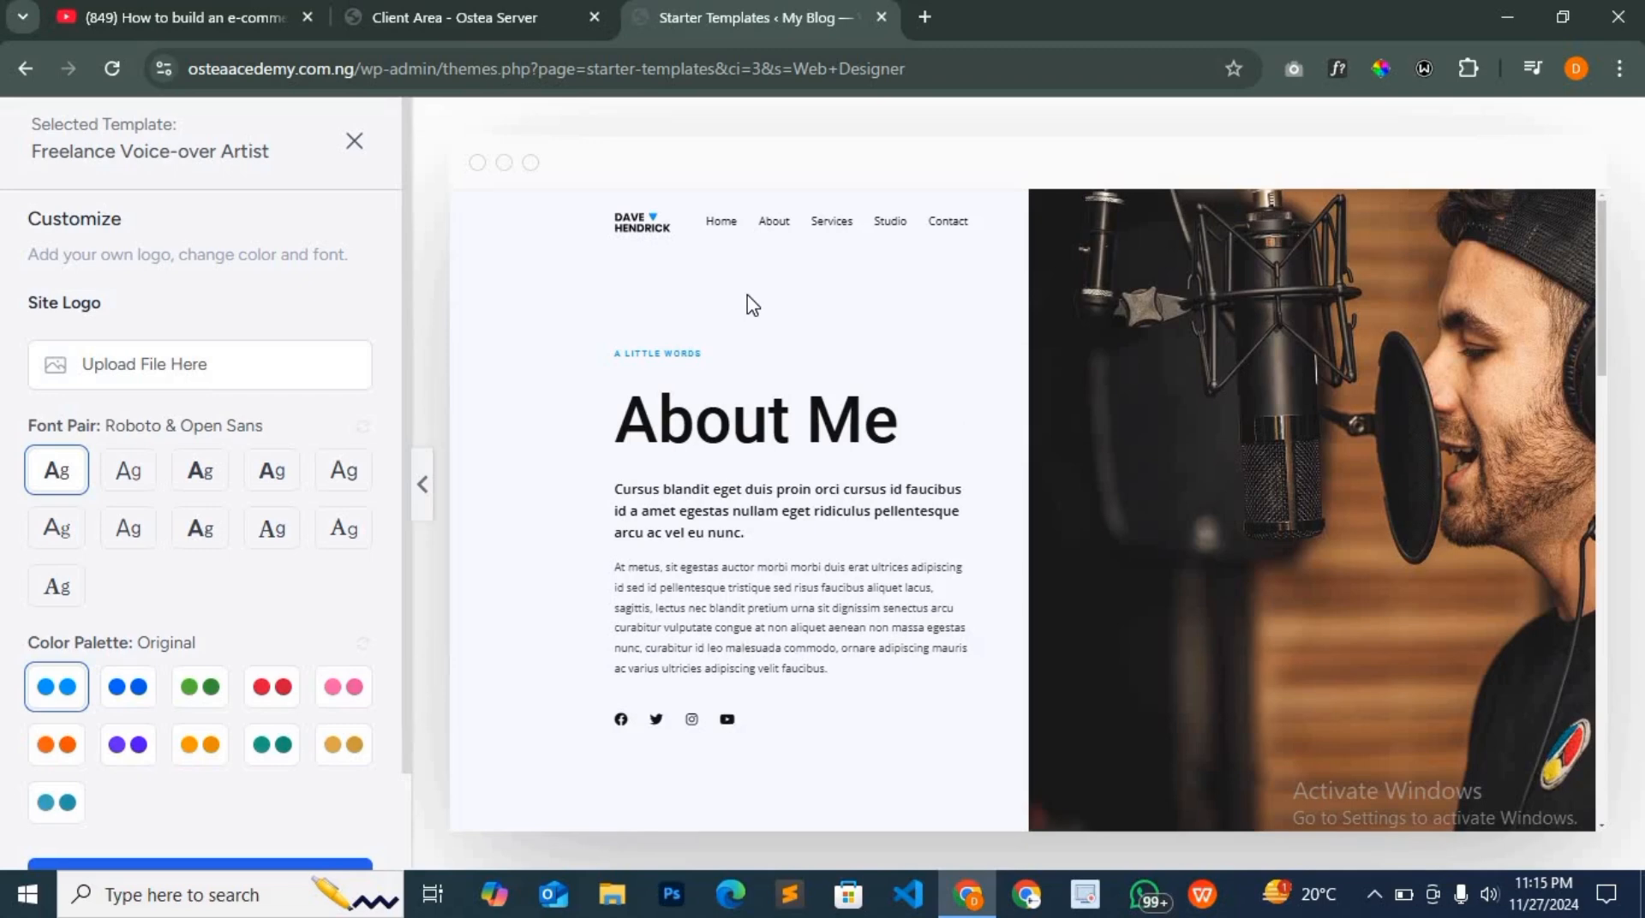
Reopen the demo's Services page and inspect the What I Do introduction and the Commercials section
left_click(829, 227)
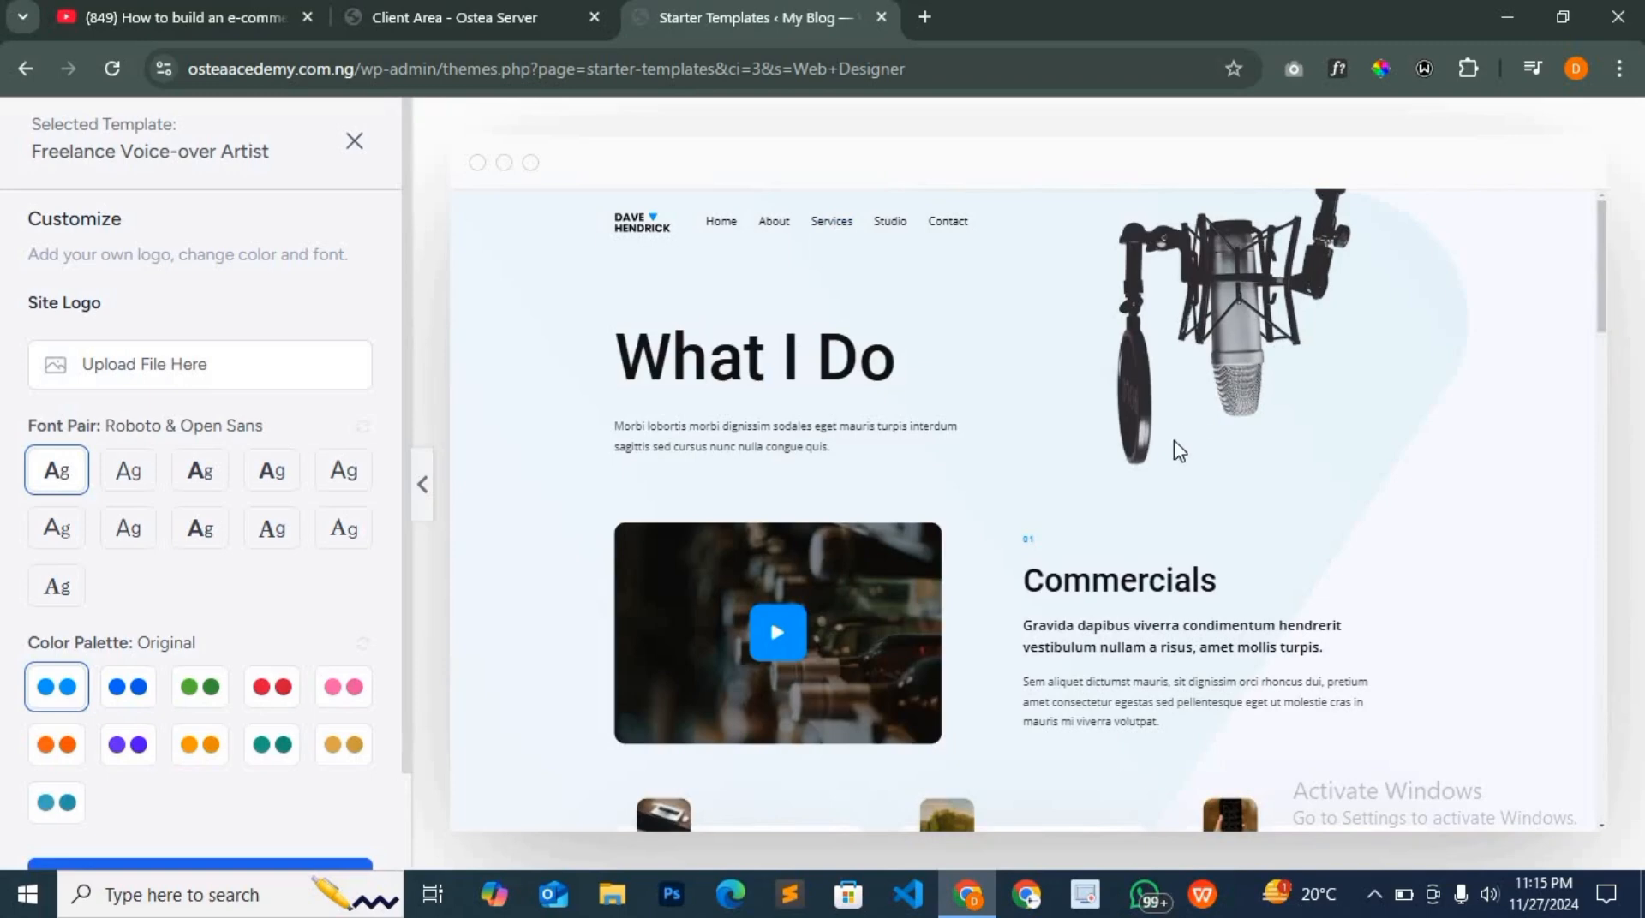
scroll(739, 358, "down", 3)
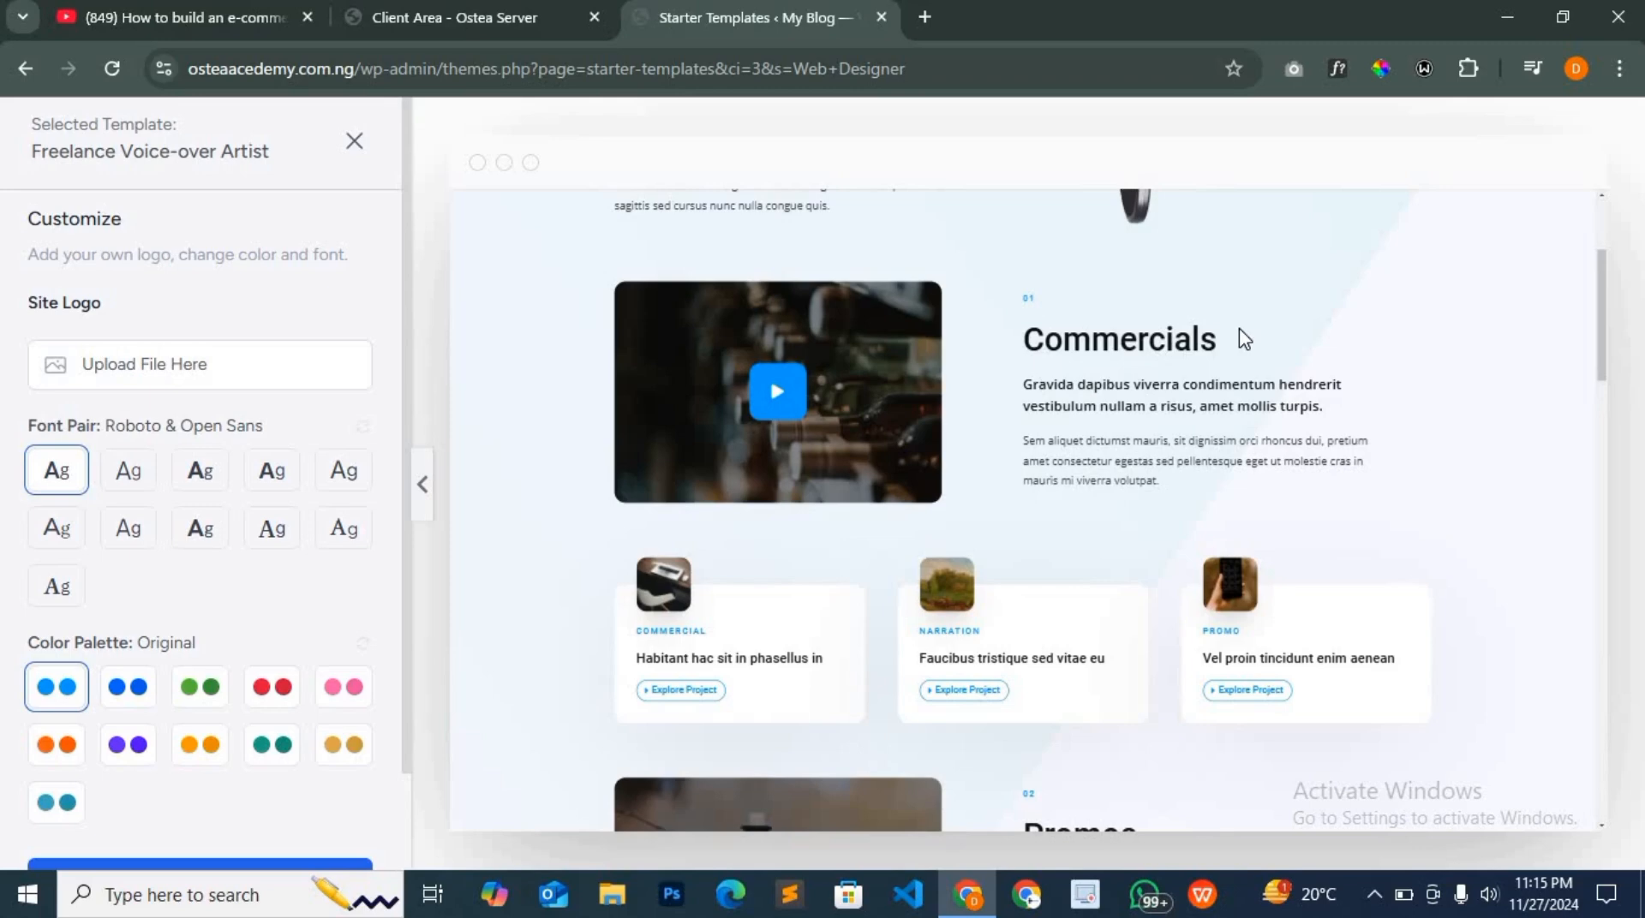
scroll(927, 370, "up", 3)
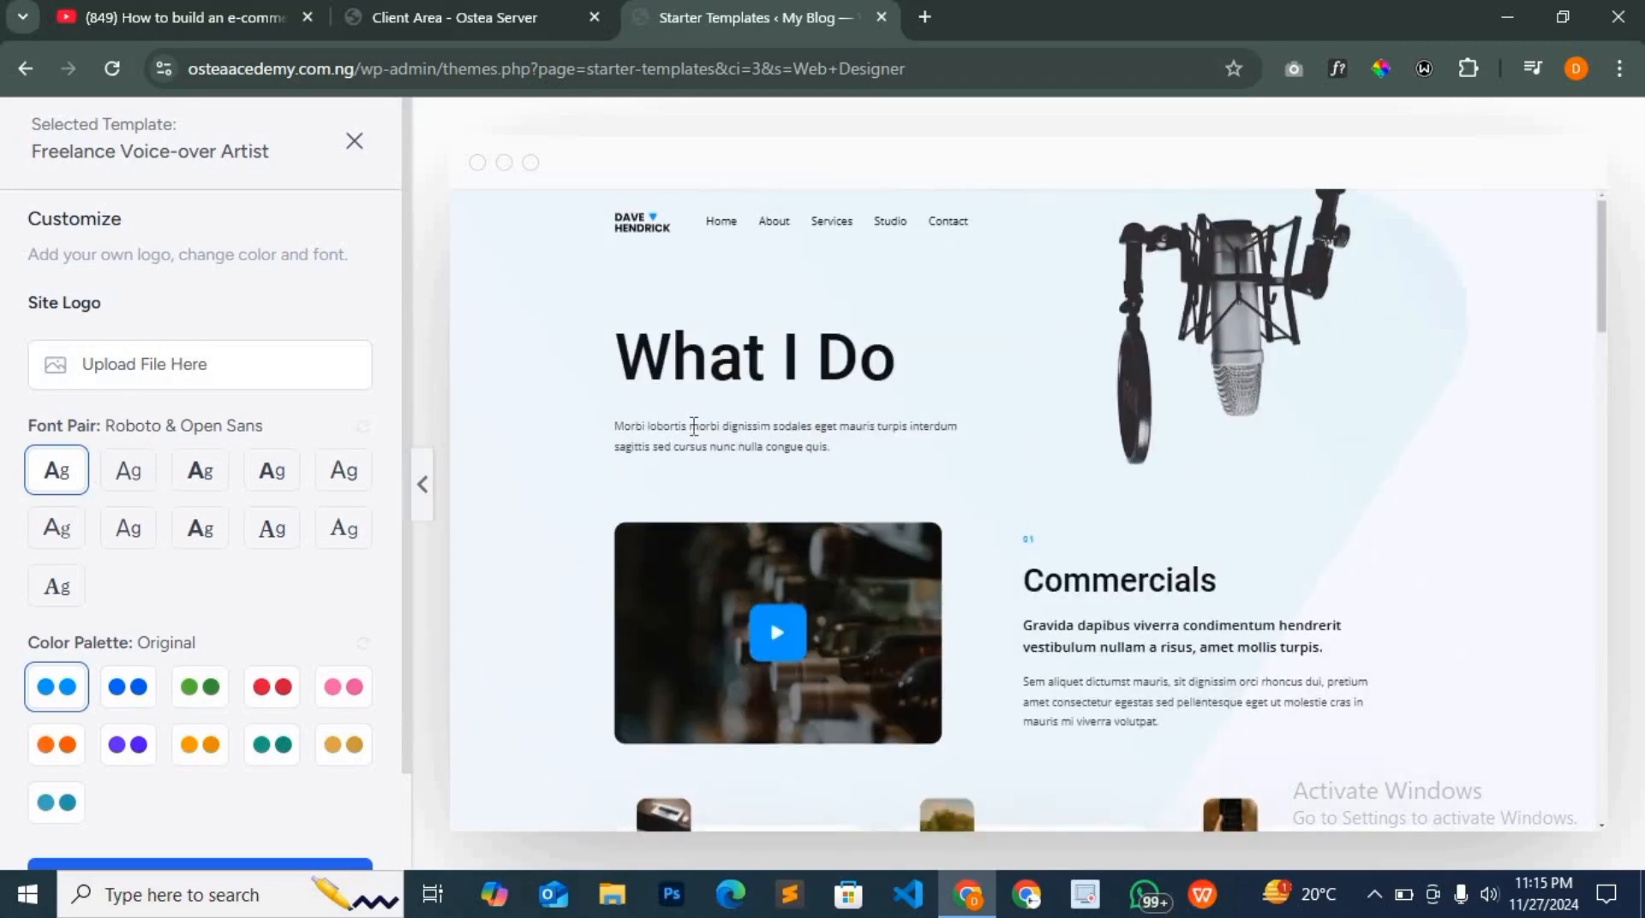
scroll(1051, 540, "down", 3)
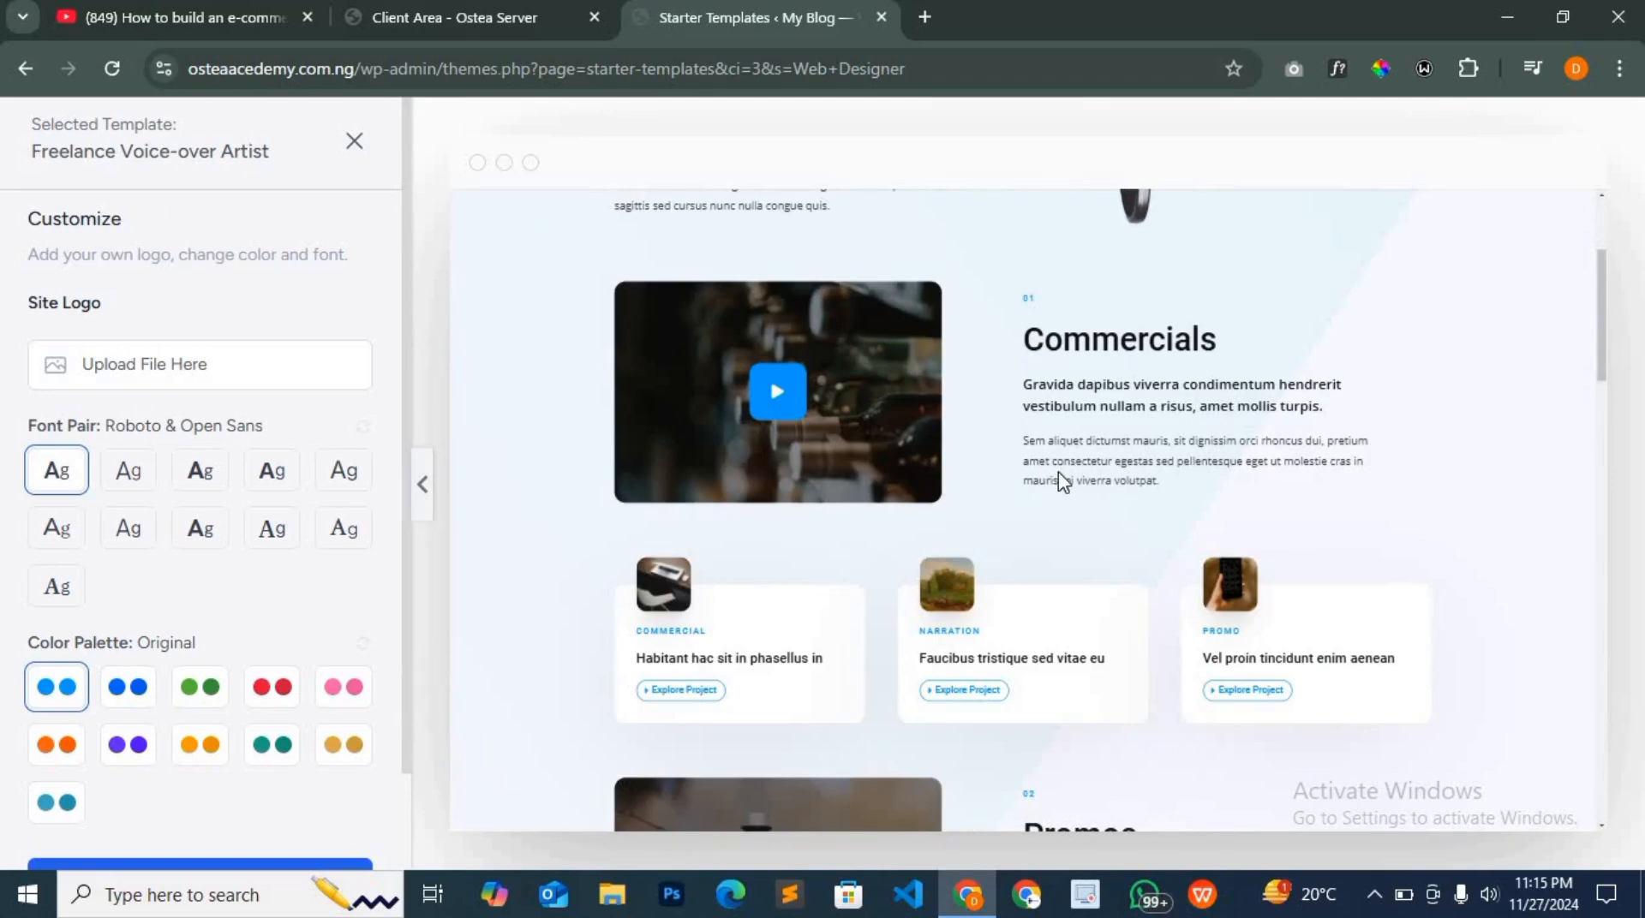
Examine the project cards under the Commercials and Promos sections of the demo's Services page
scroll(1148, 489, "down", 3)
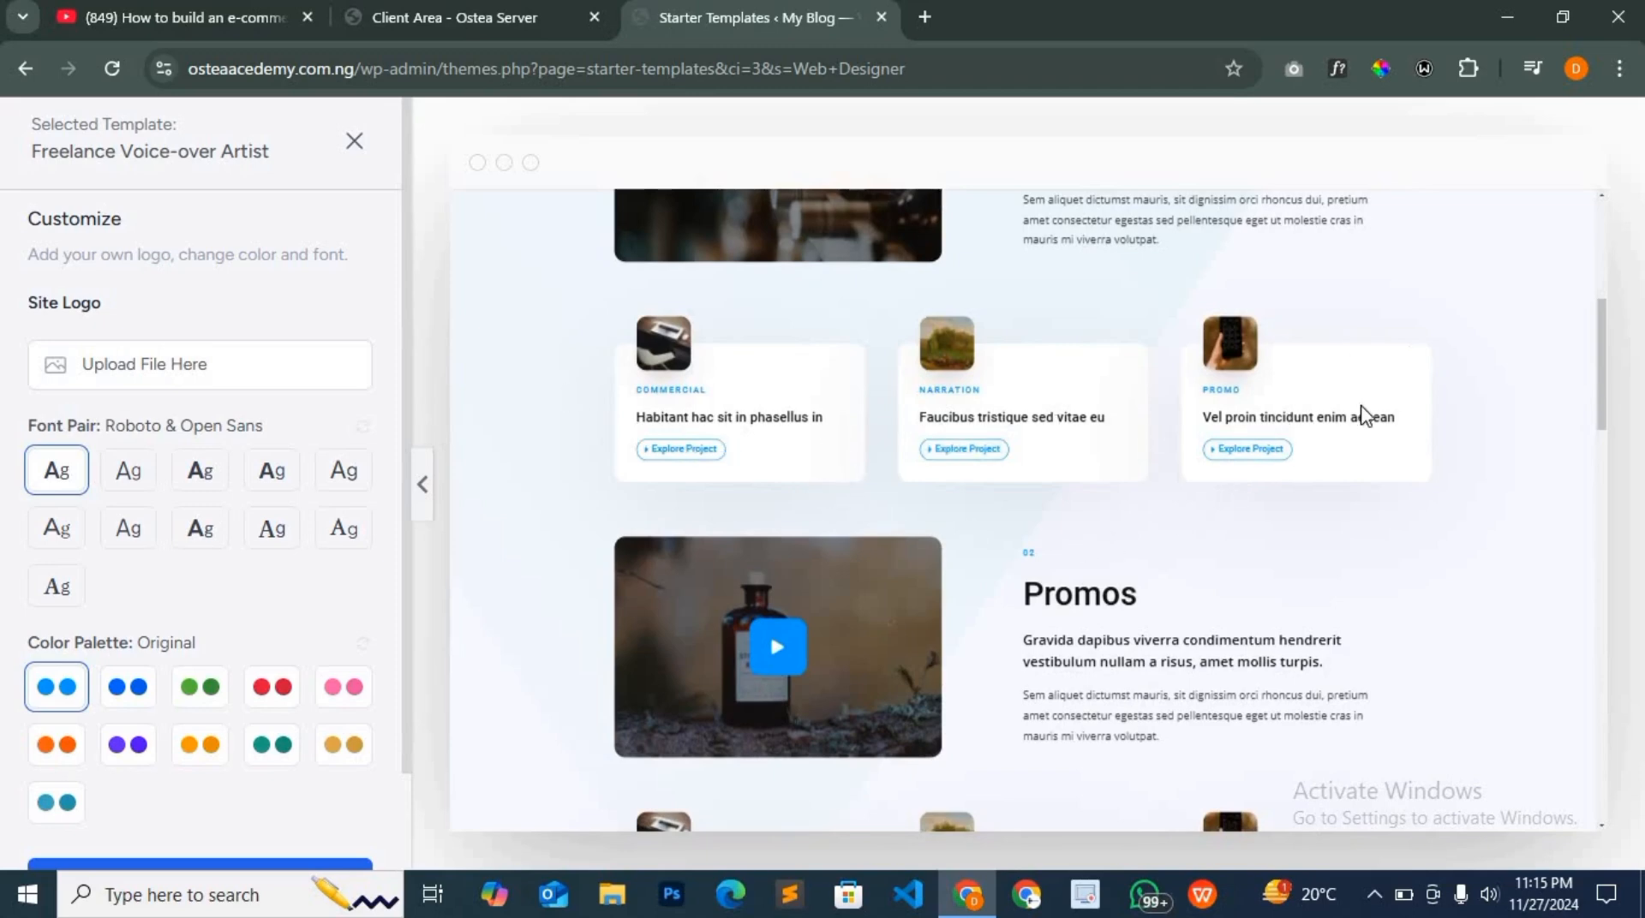
scroll(1251, 523, "down", 1)
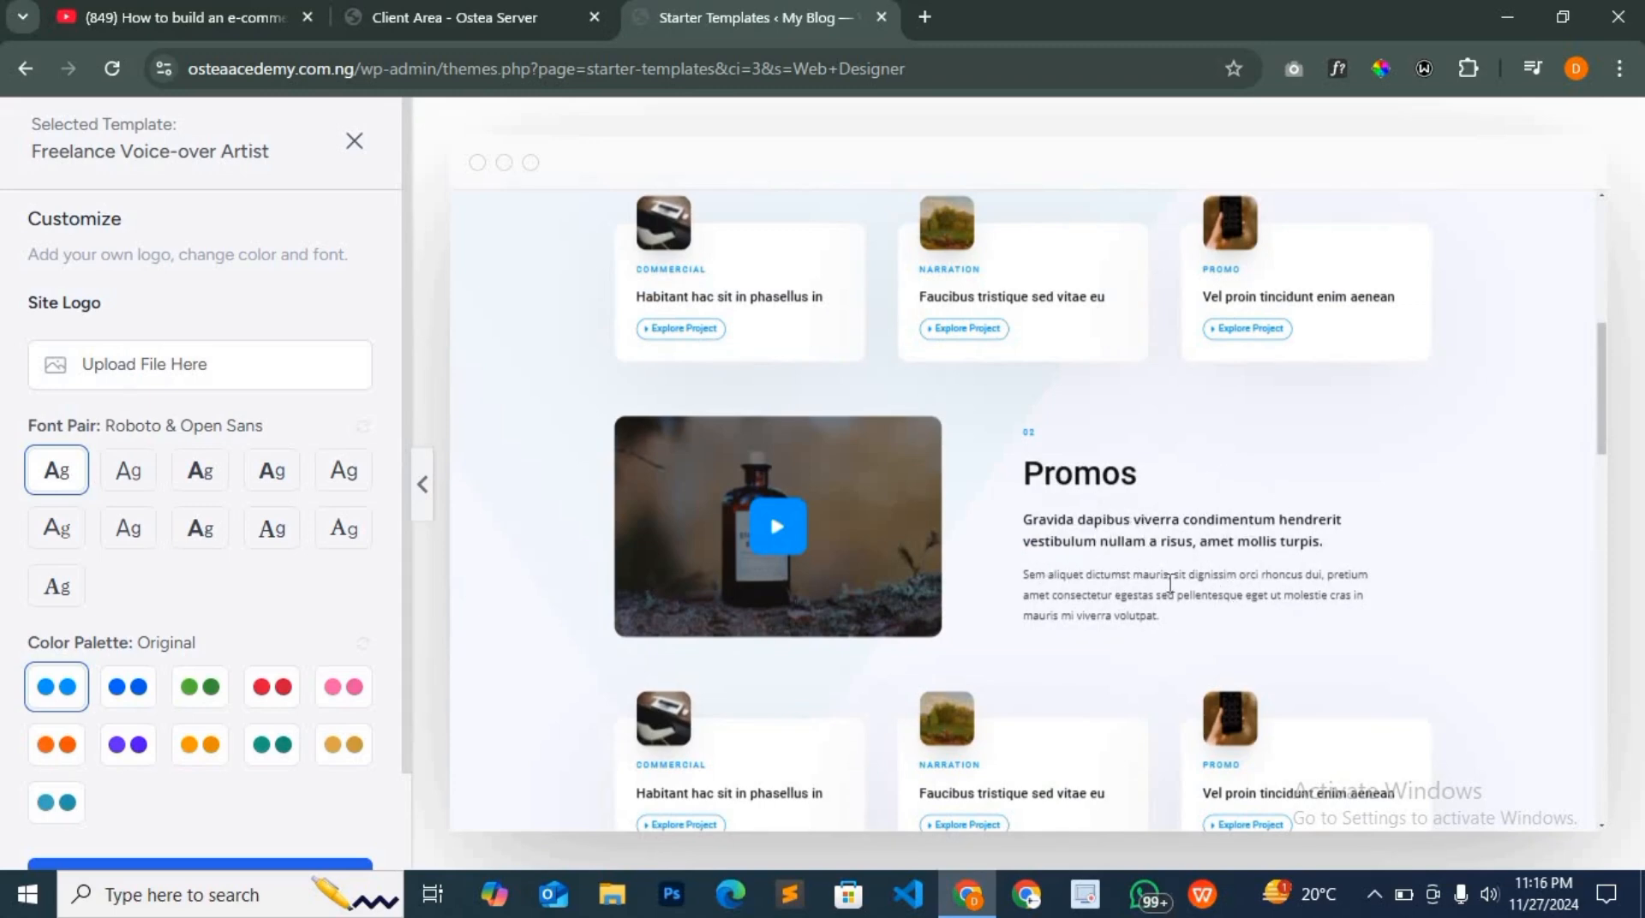
scroll(1046, 614, "down", 3)
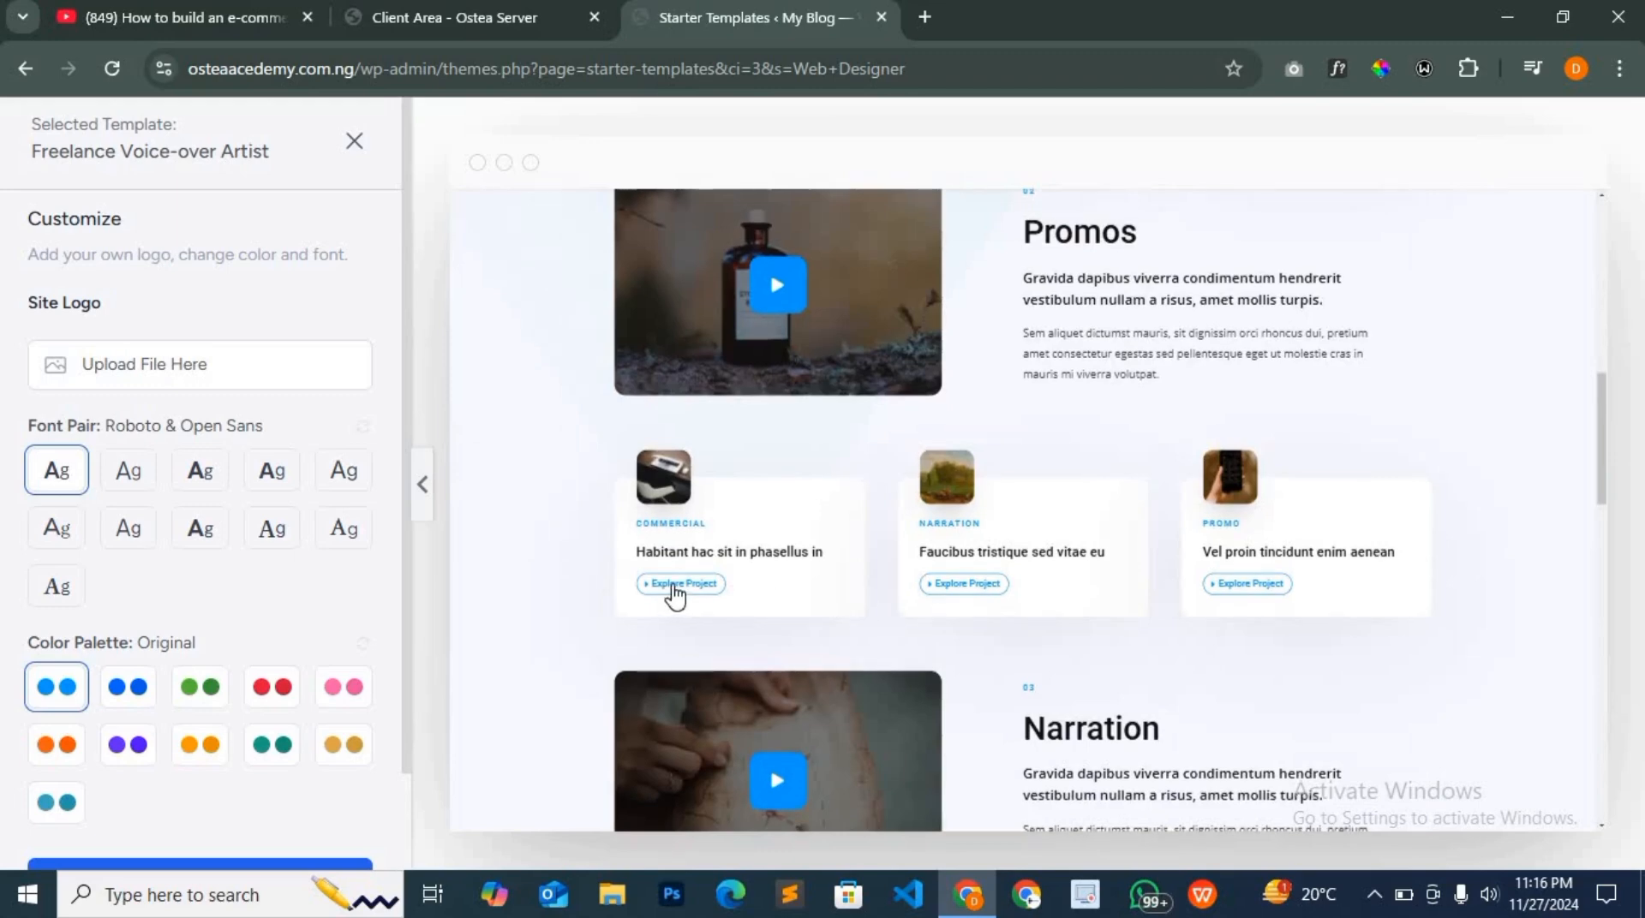
scroll(1315, 548, "up", 4)
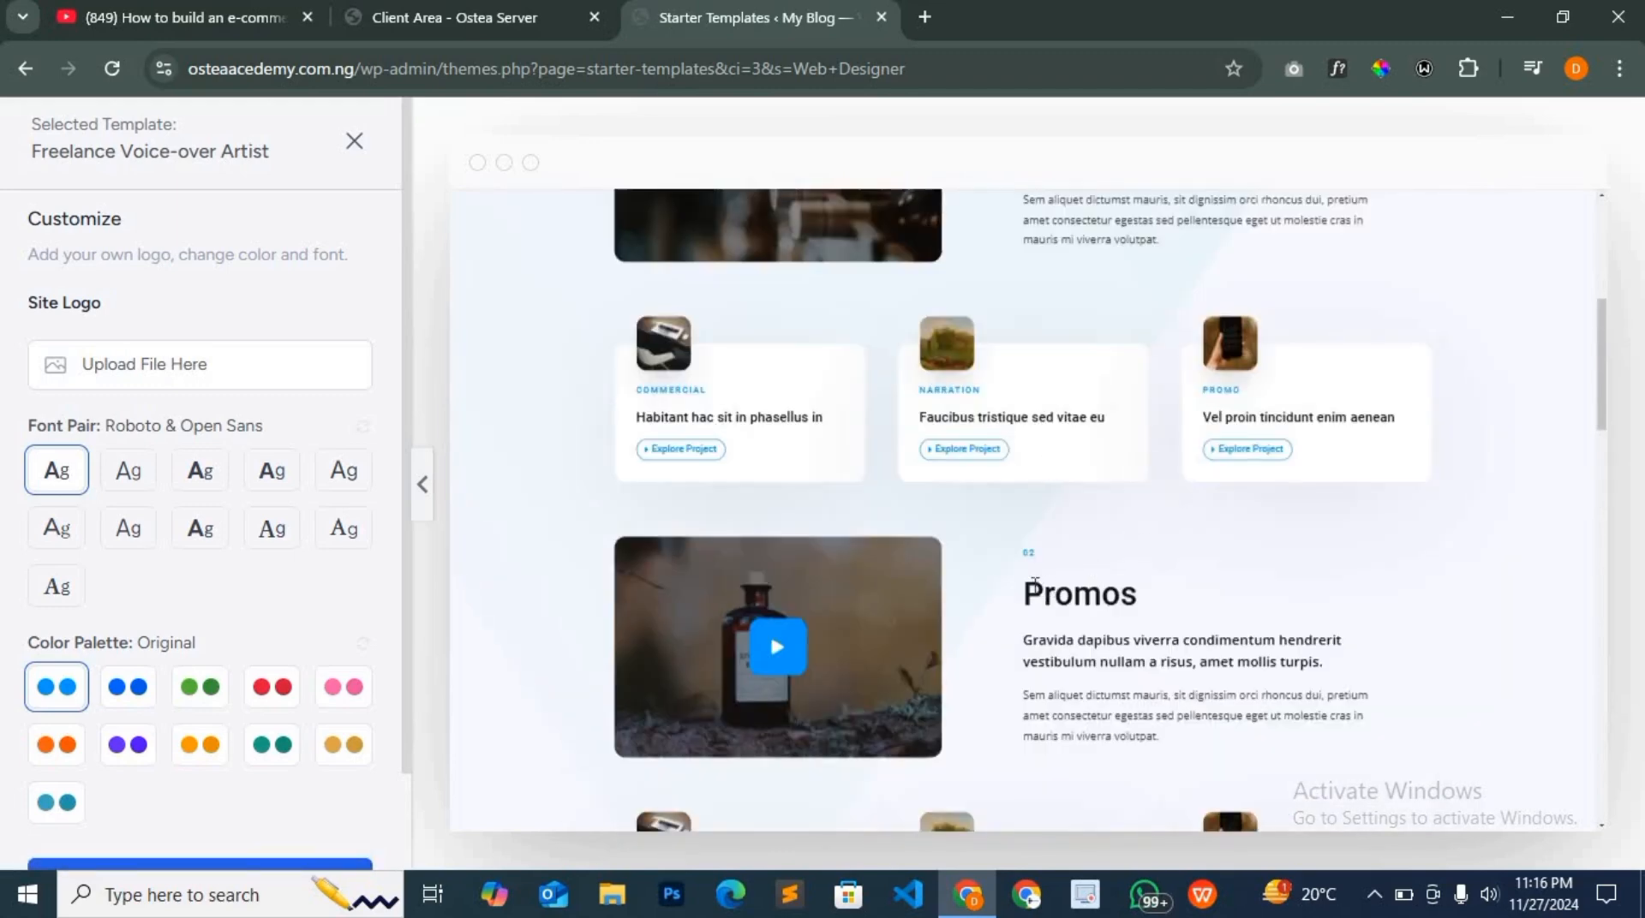
scroll(1029, 618, "down", 8)
scroll(1022, 632, "up", 5)
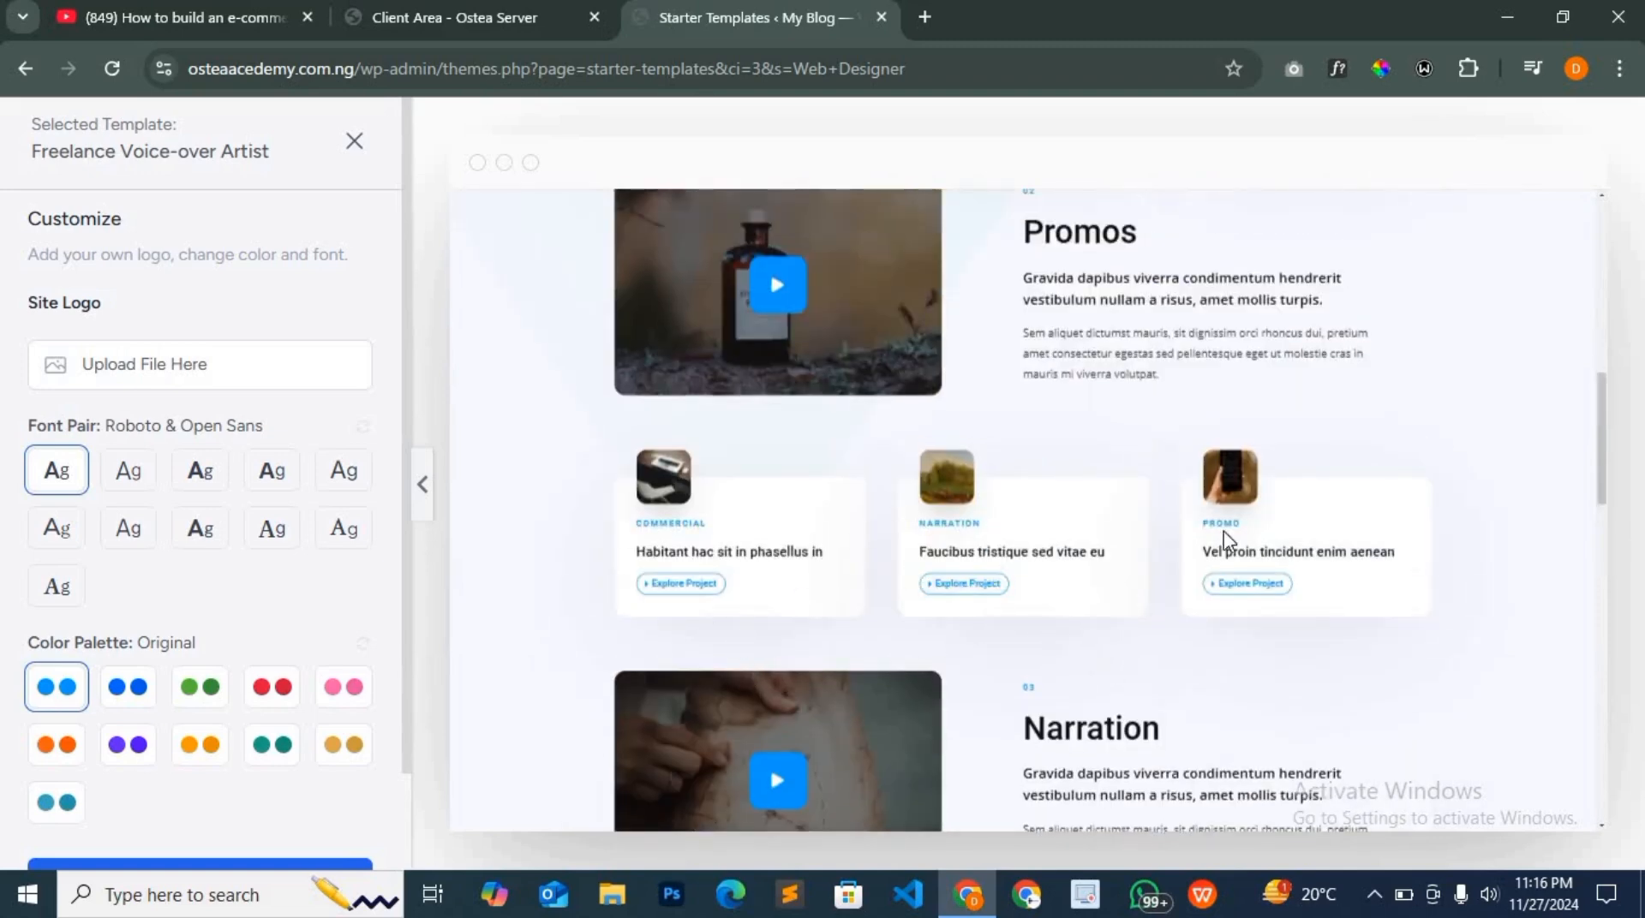
scroll(1257, 632, "down", 12)
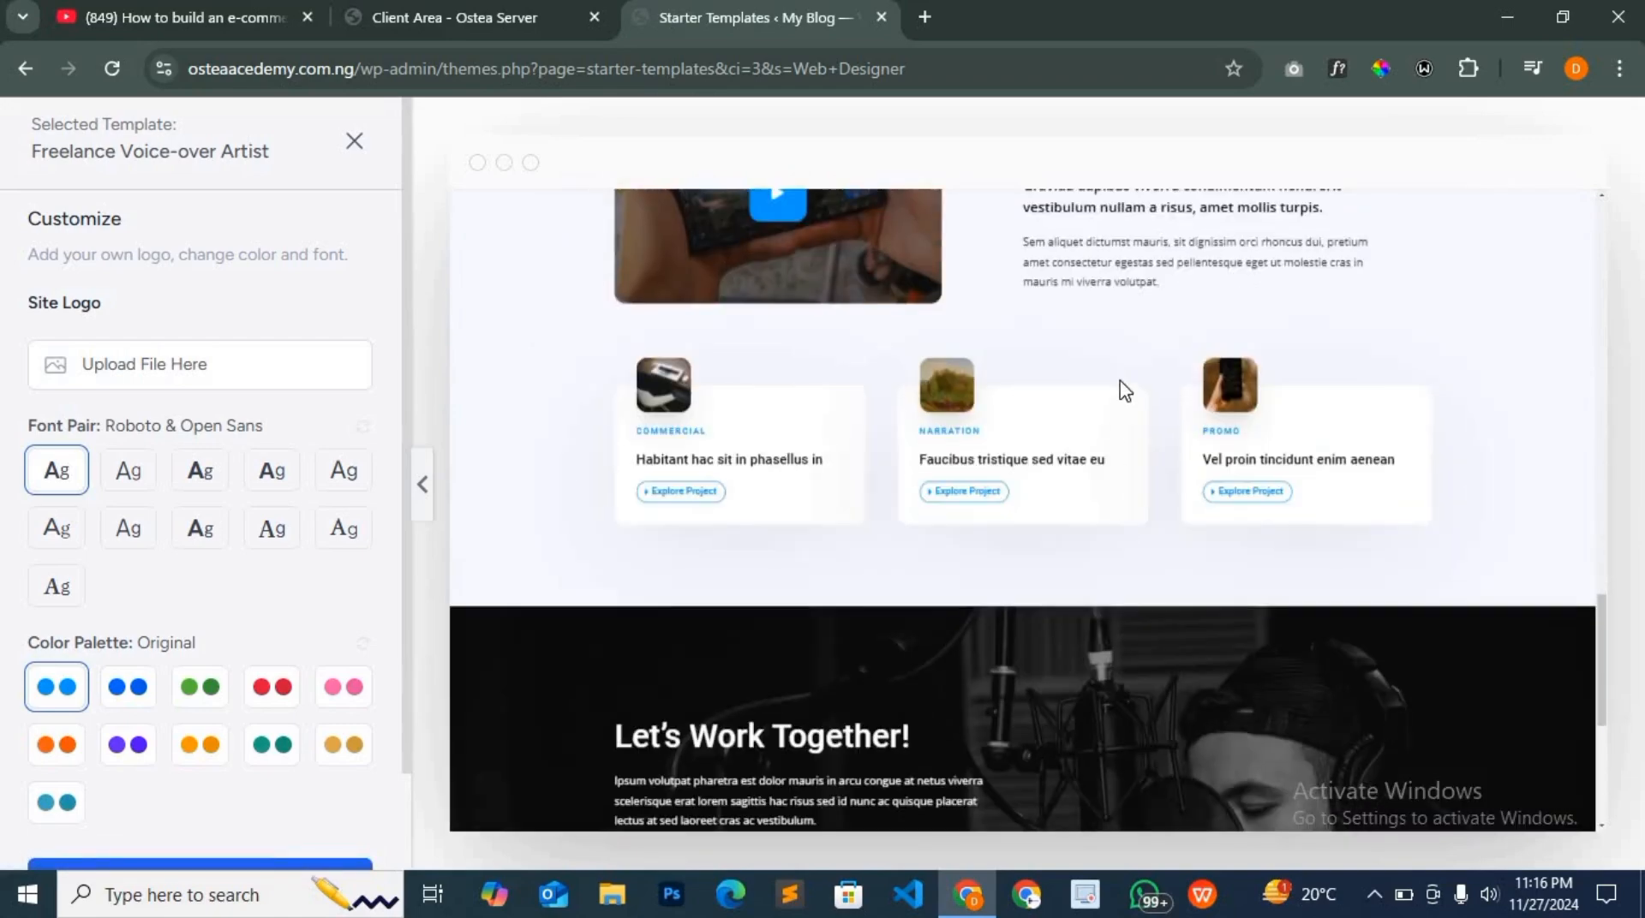
Review the Narration and Animation & Game sections again, down to the Let's Work Together banner
scroll(1122, 386, "up", 3)
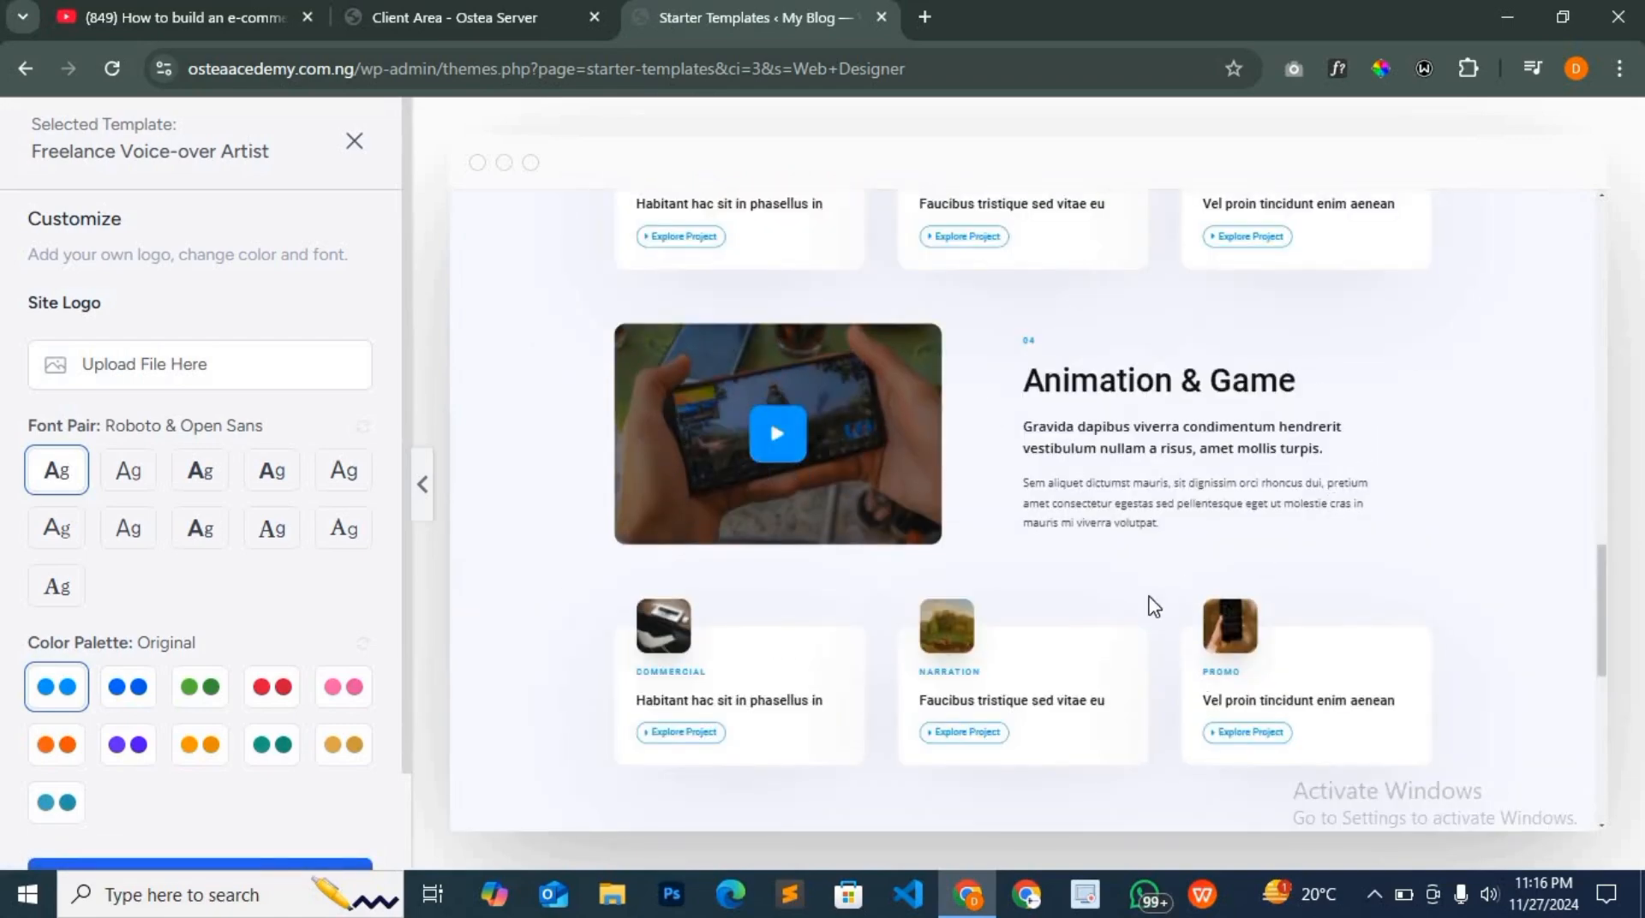
scroll(1160, 537, "up", 4)
scroll(1126, 411, "up", 5)
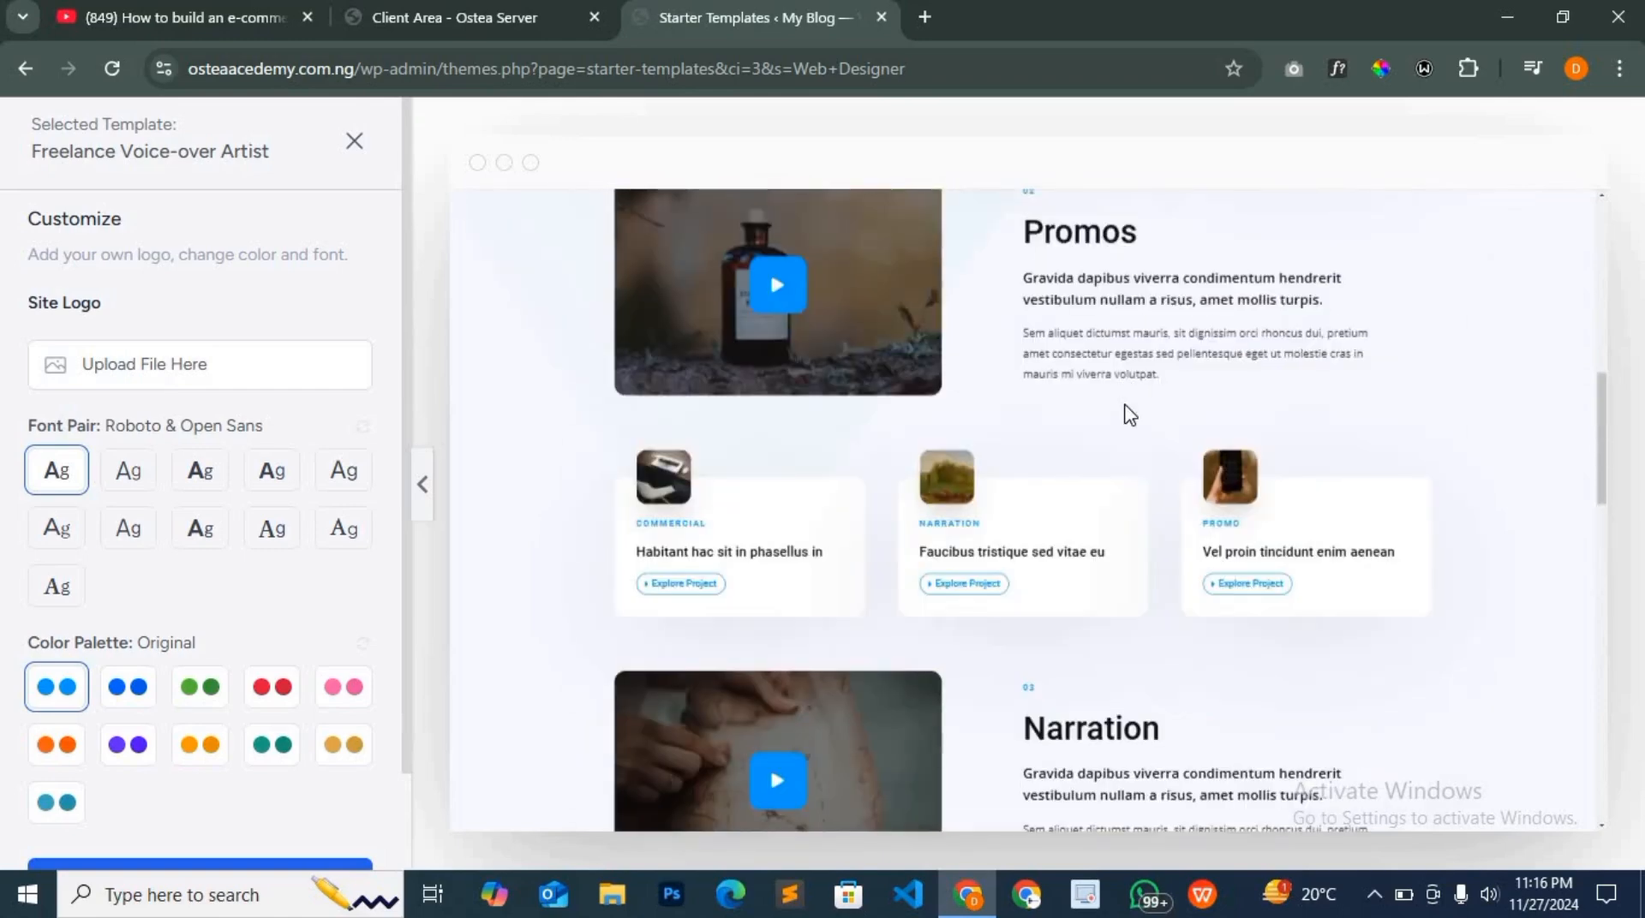
scroll(1112, 552, "down", 4)
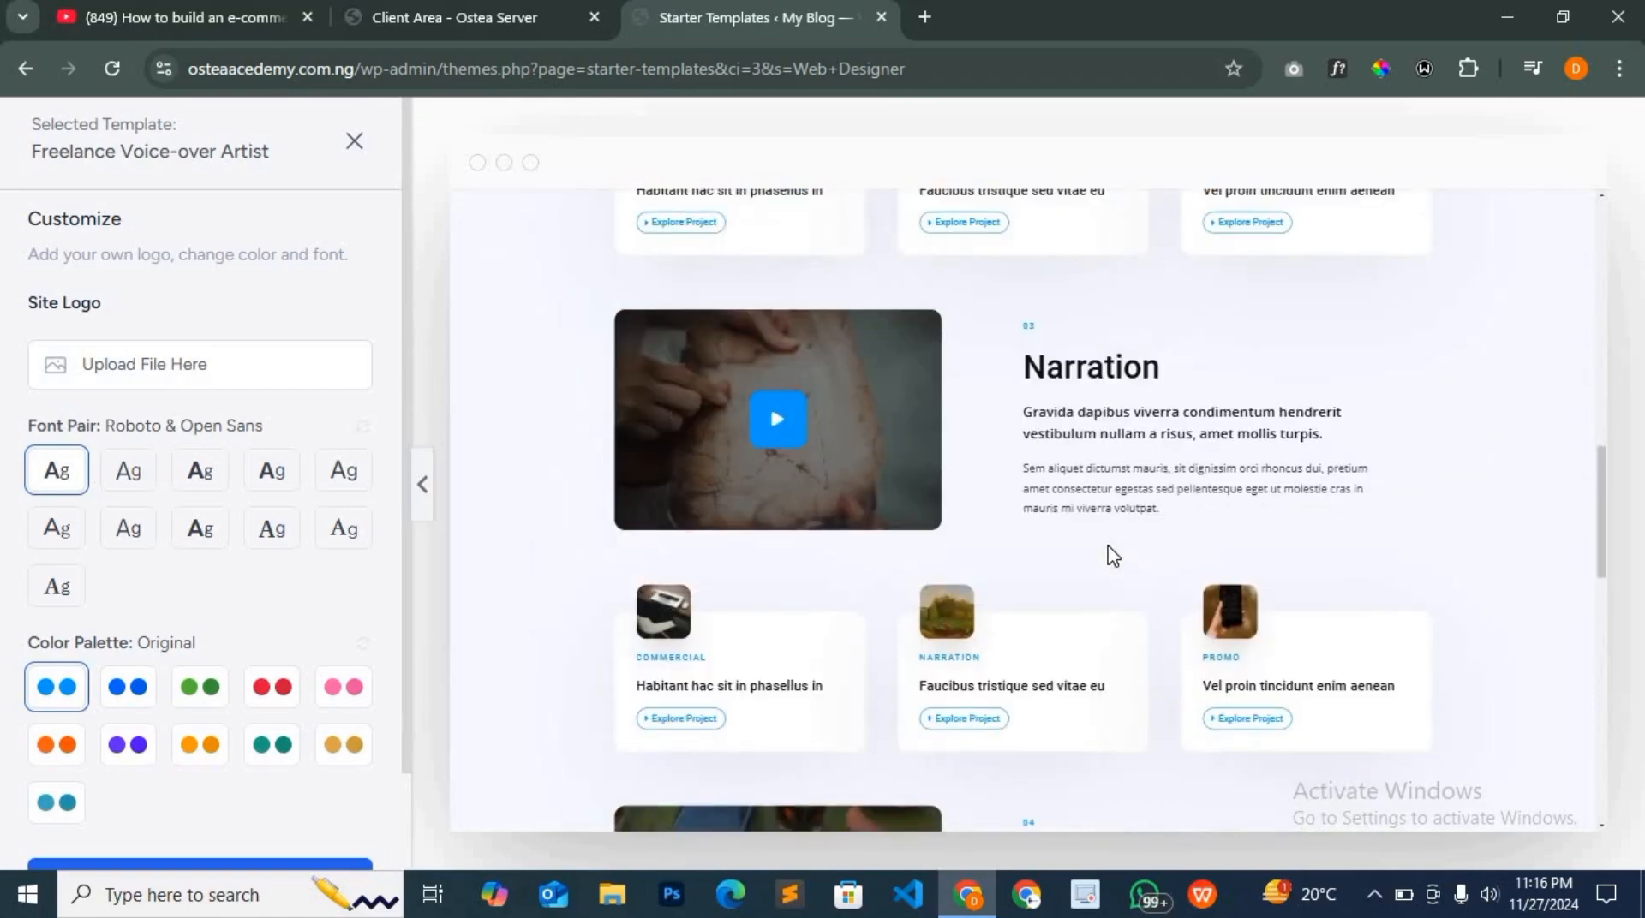
scroll(1112, 555, "down", 4)
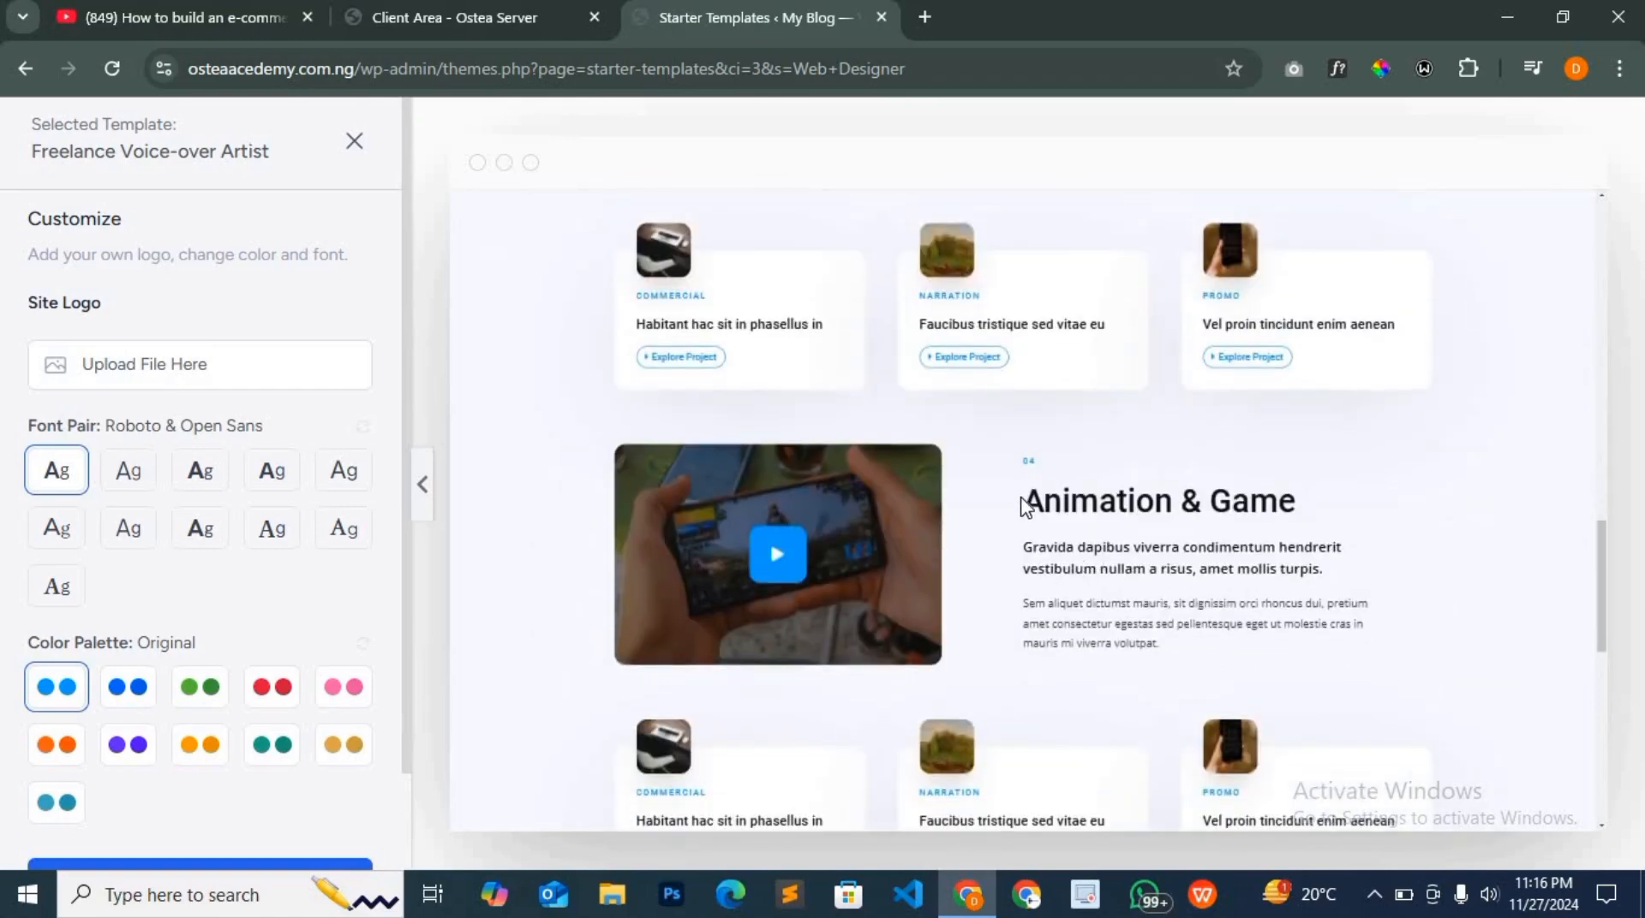
scroll(969, 580, "down", 4)
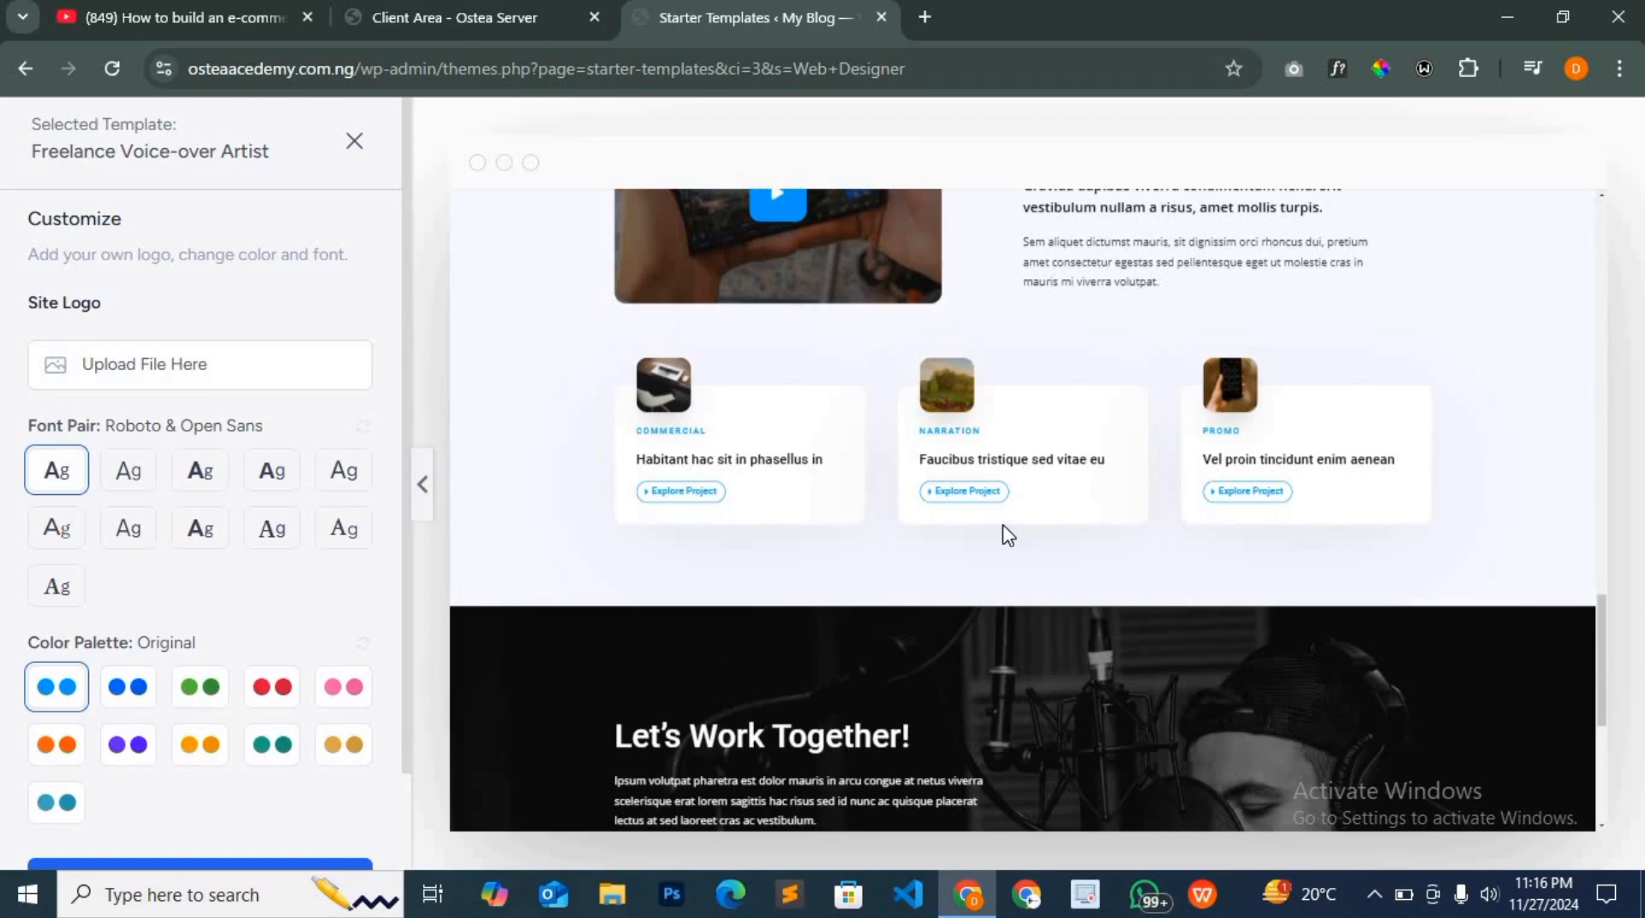
scroll(998, 527, "down", 2)
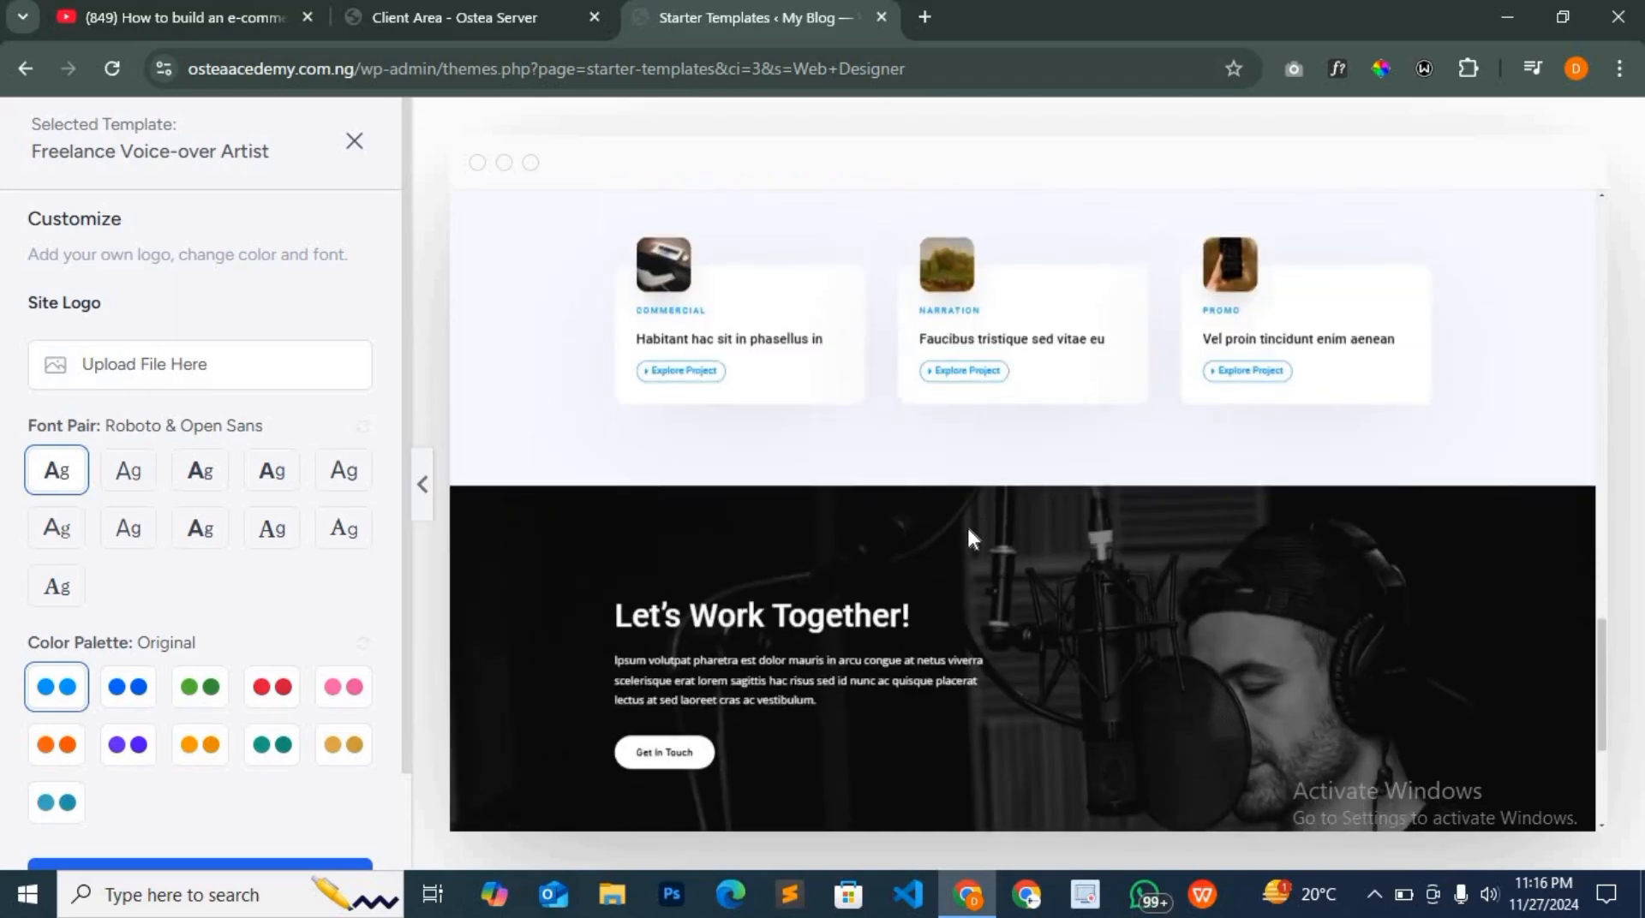
Leave the Freelance Voice-over Artist preview and open the Theatre Artist template from the Web Designer results
left_click(354, 142)
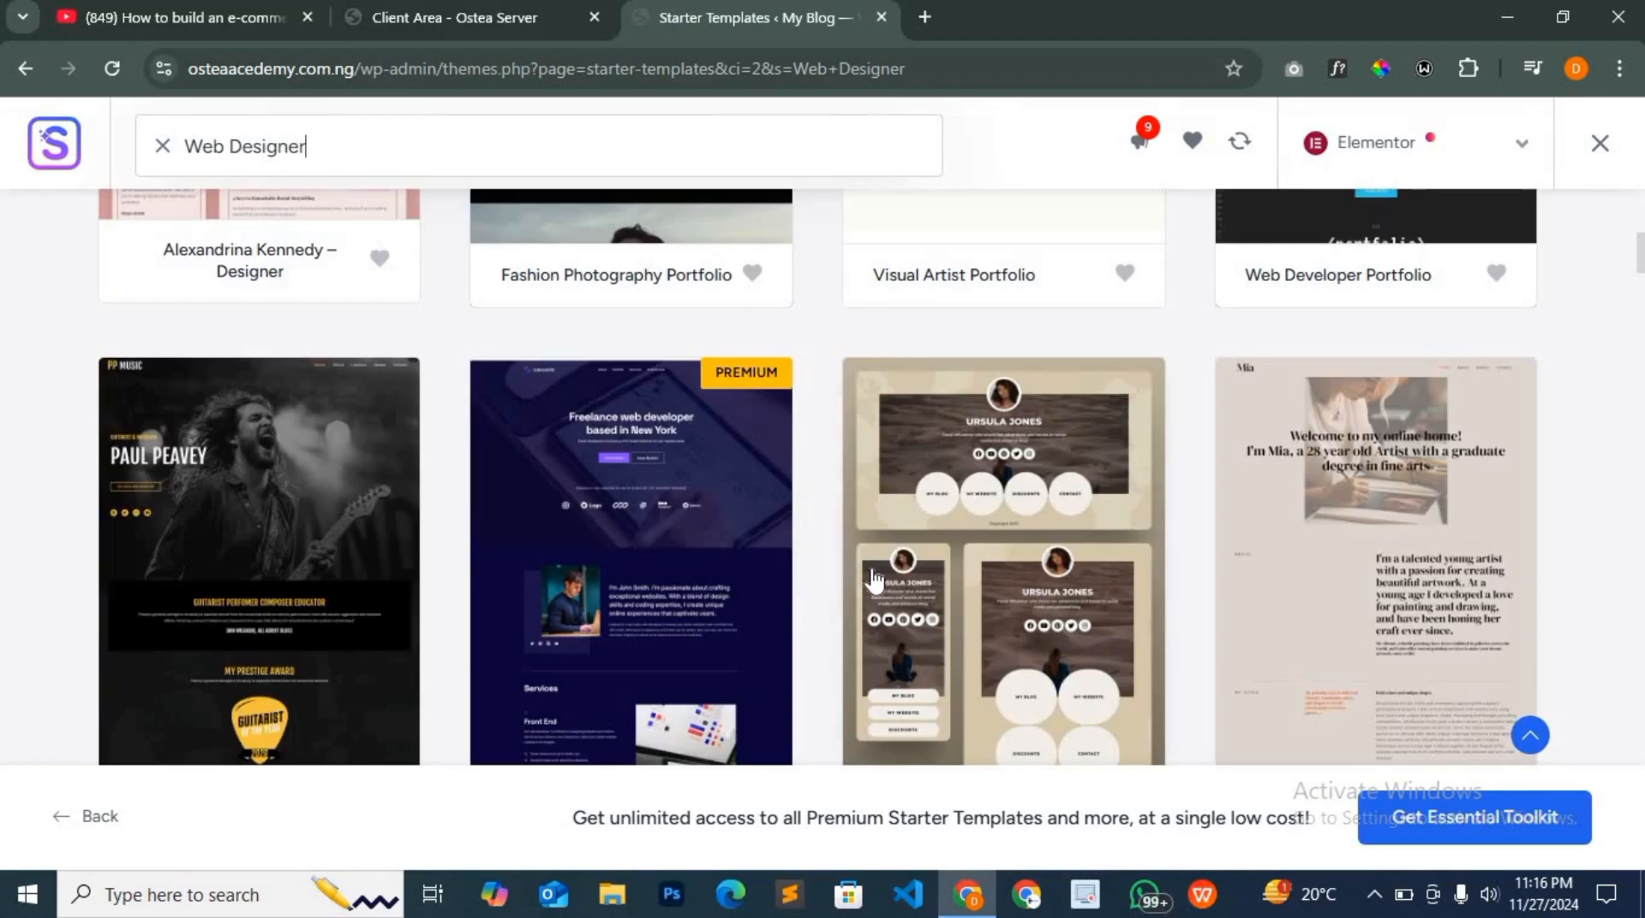
scroll(874, 576, "up", 2)
scroll(874, 576, "up", 2)
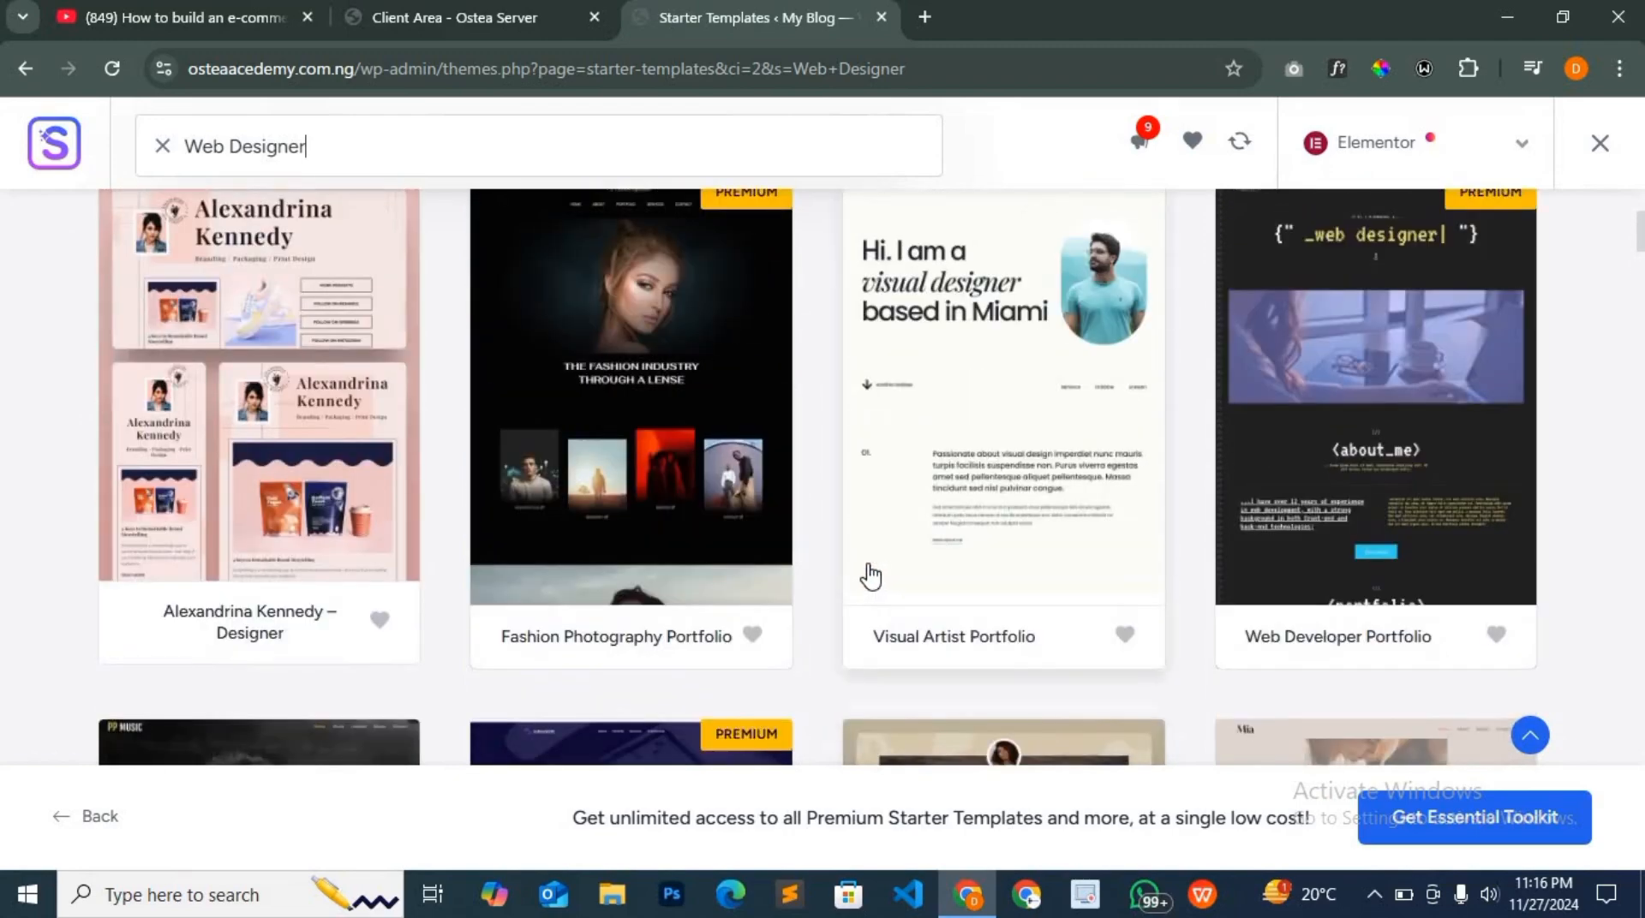
scroll(870, 578, "up", 2)
scroll(865, 577, "up", 2)
scroll(865, 570, "down", 12)
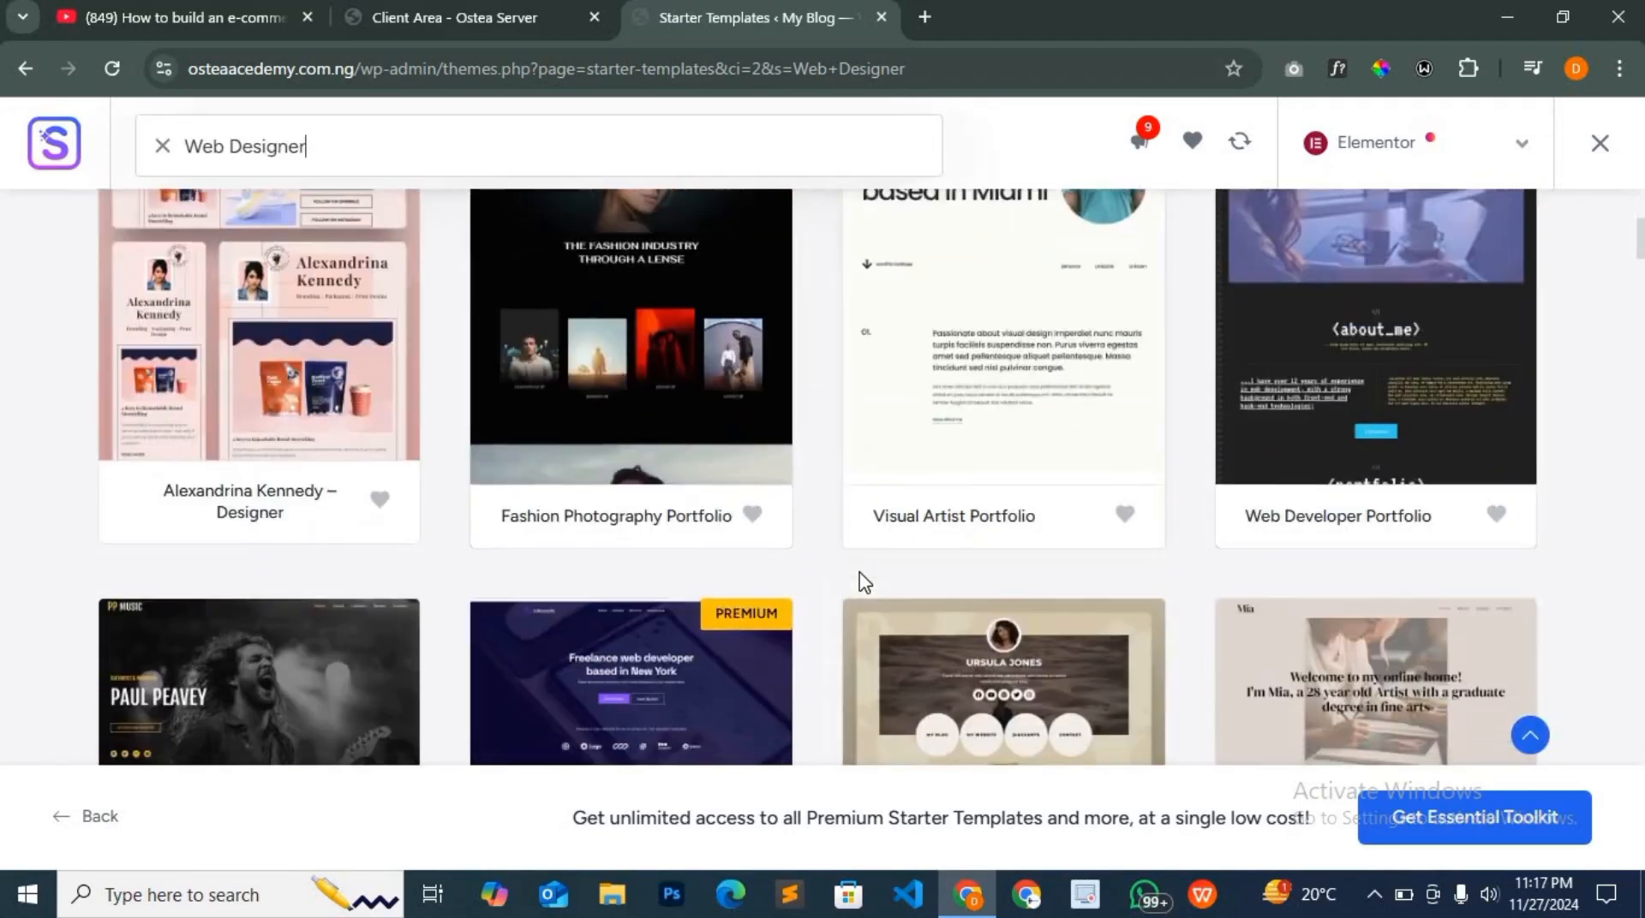
scroll(865, 561, "down", 13)
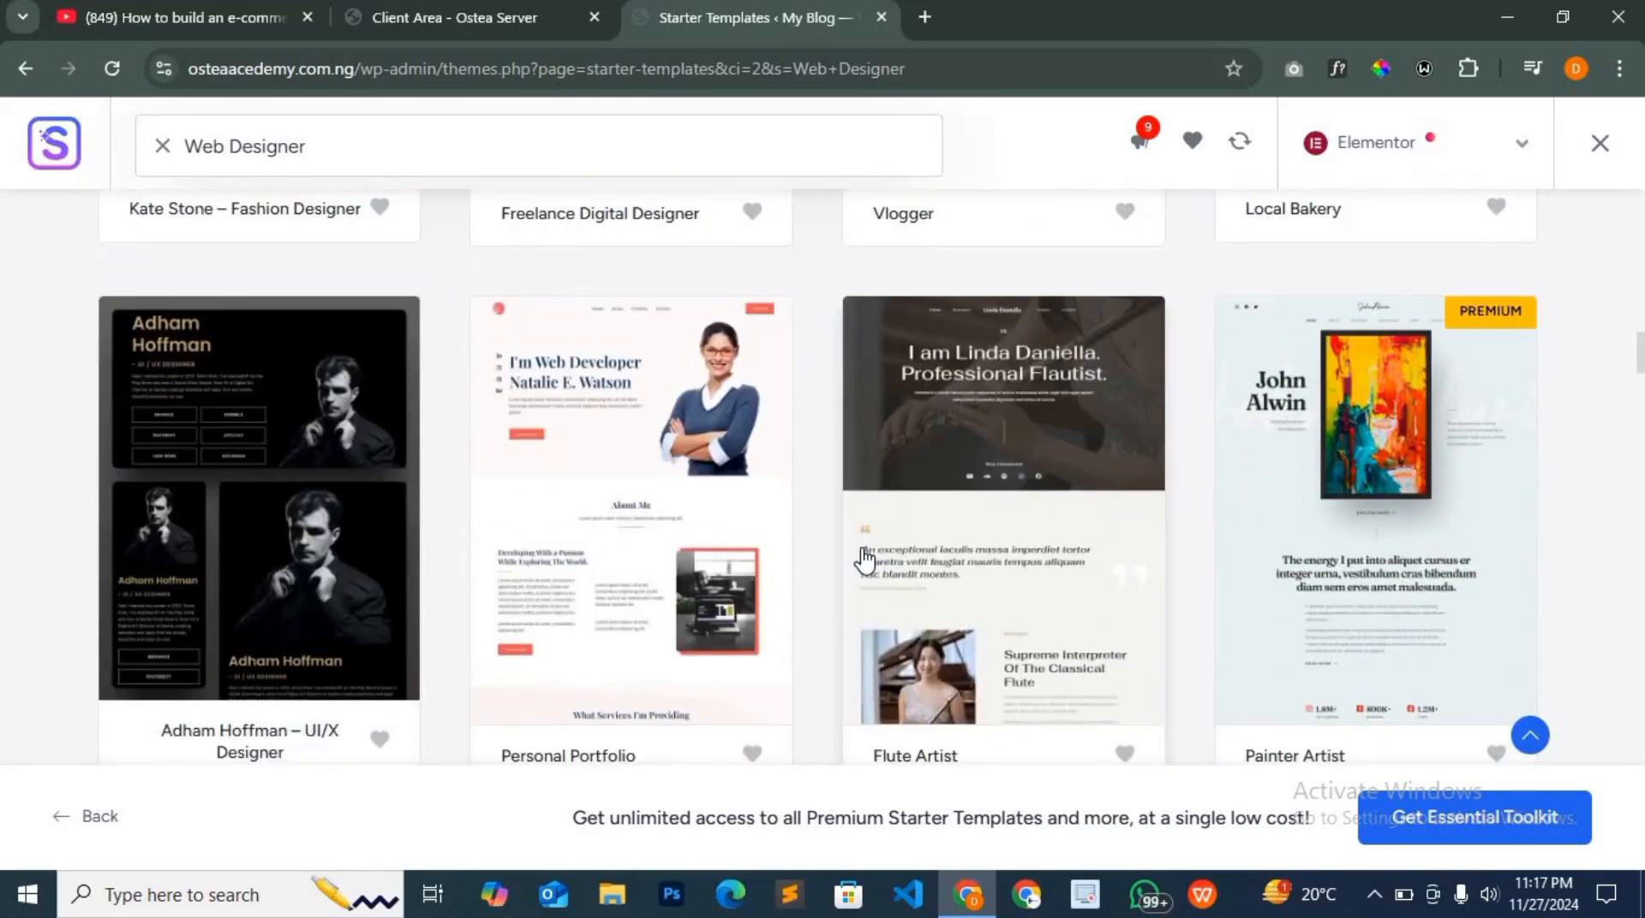
scroll(865, 558, "down", 6)
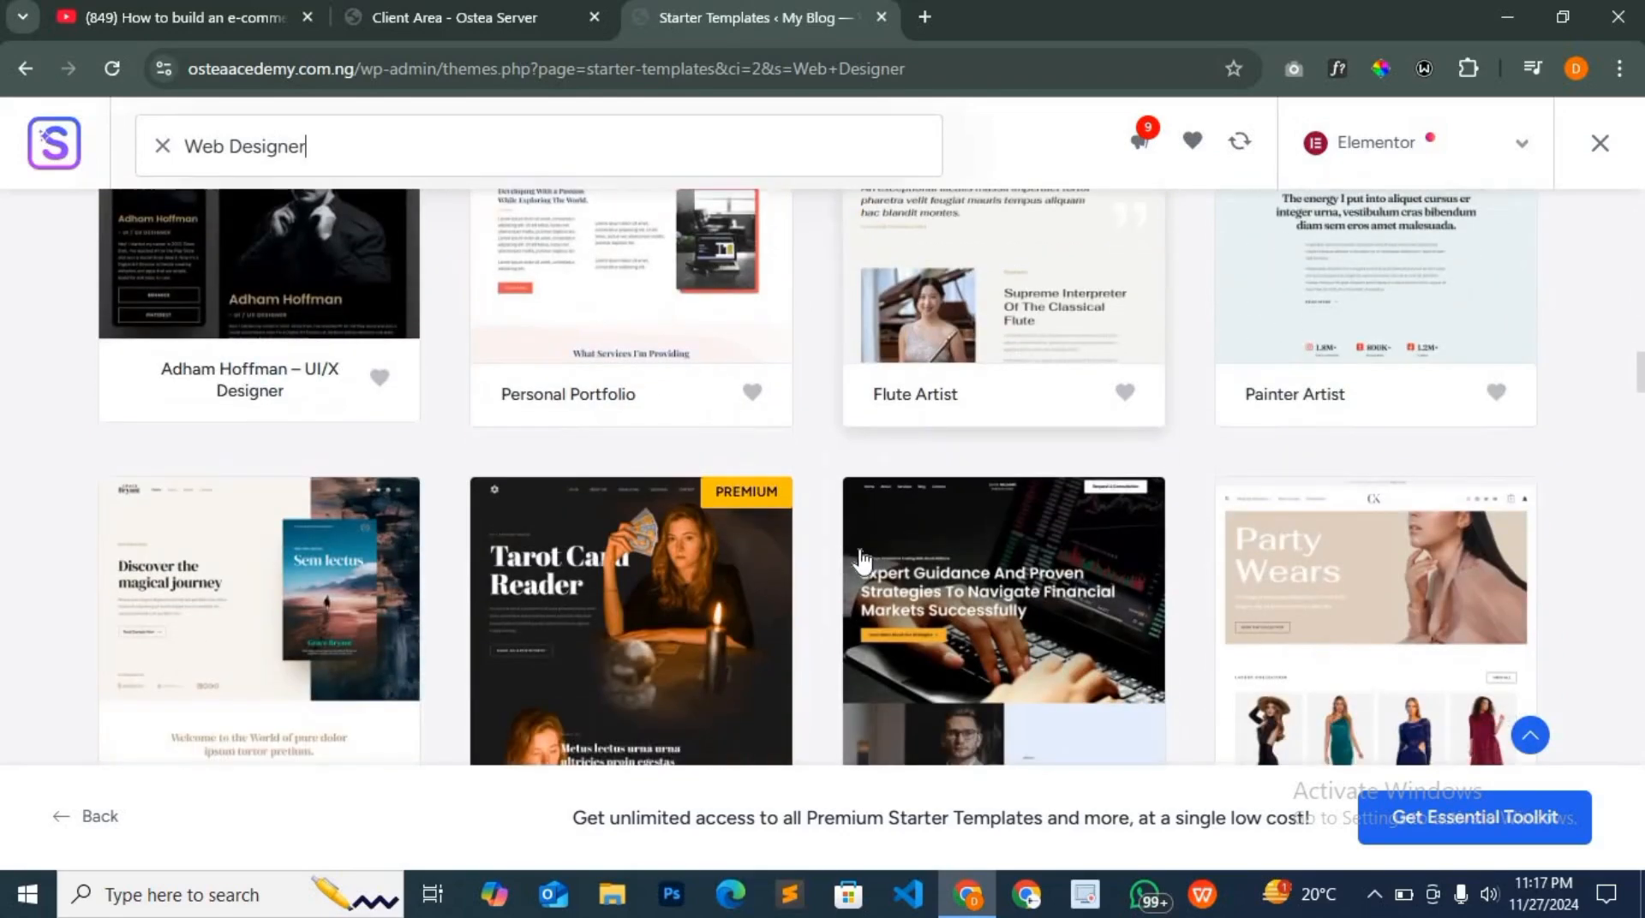
scroll(871, 555, "down", 7)
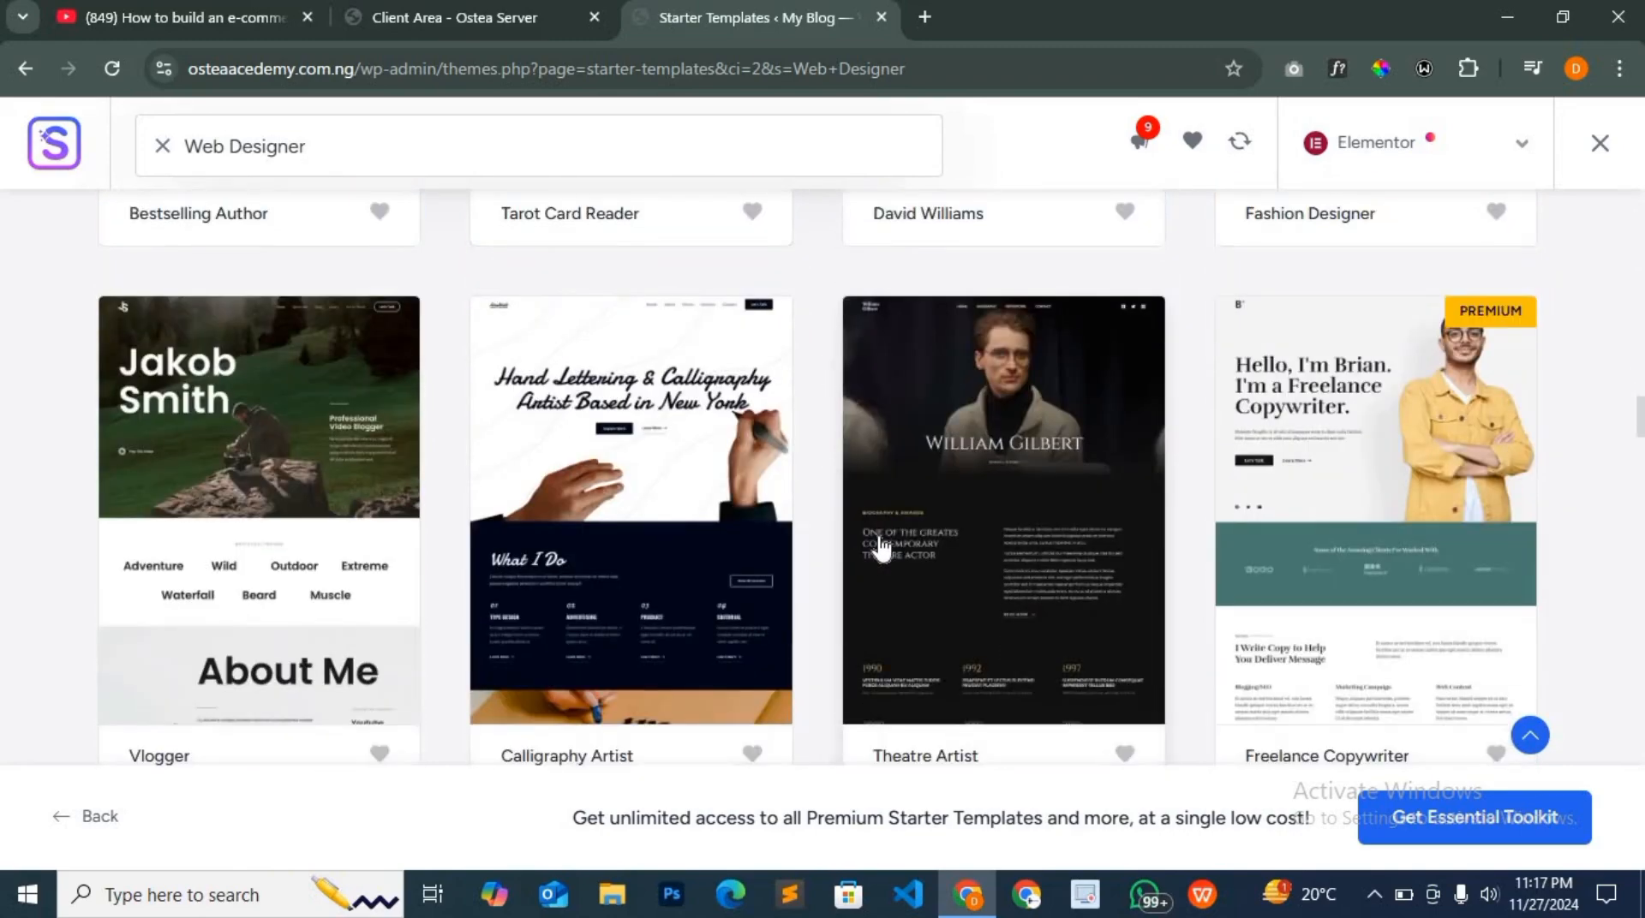
left_click(973, 467)
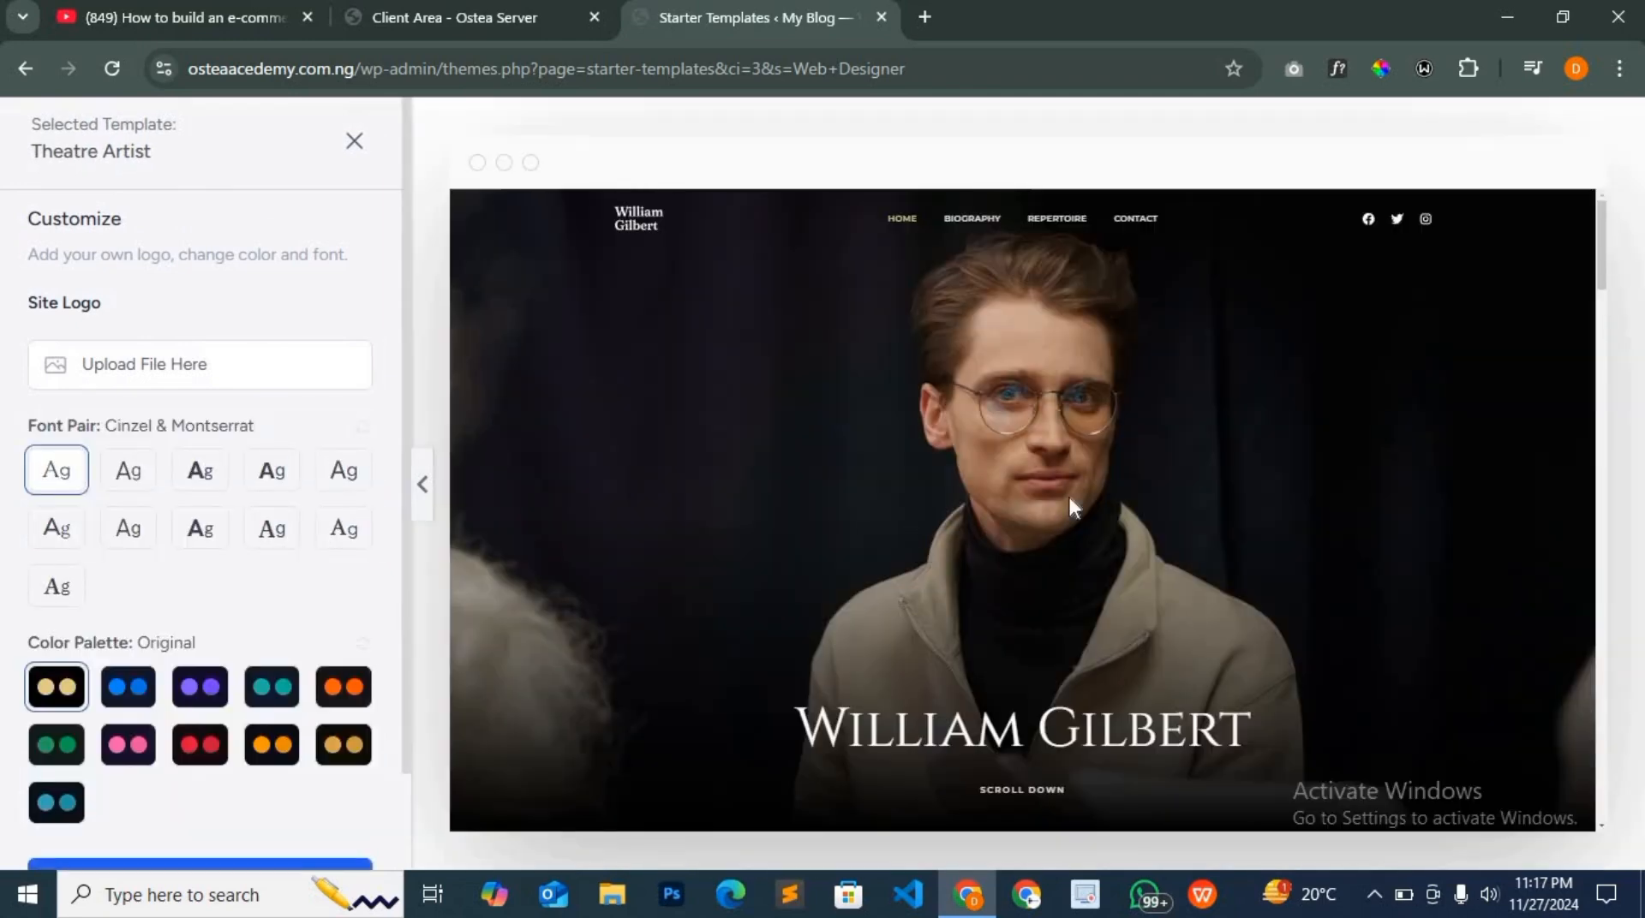
scroll(1097, 485, "down", 1)
scroll(1097, 480, "up", 1)
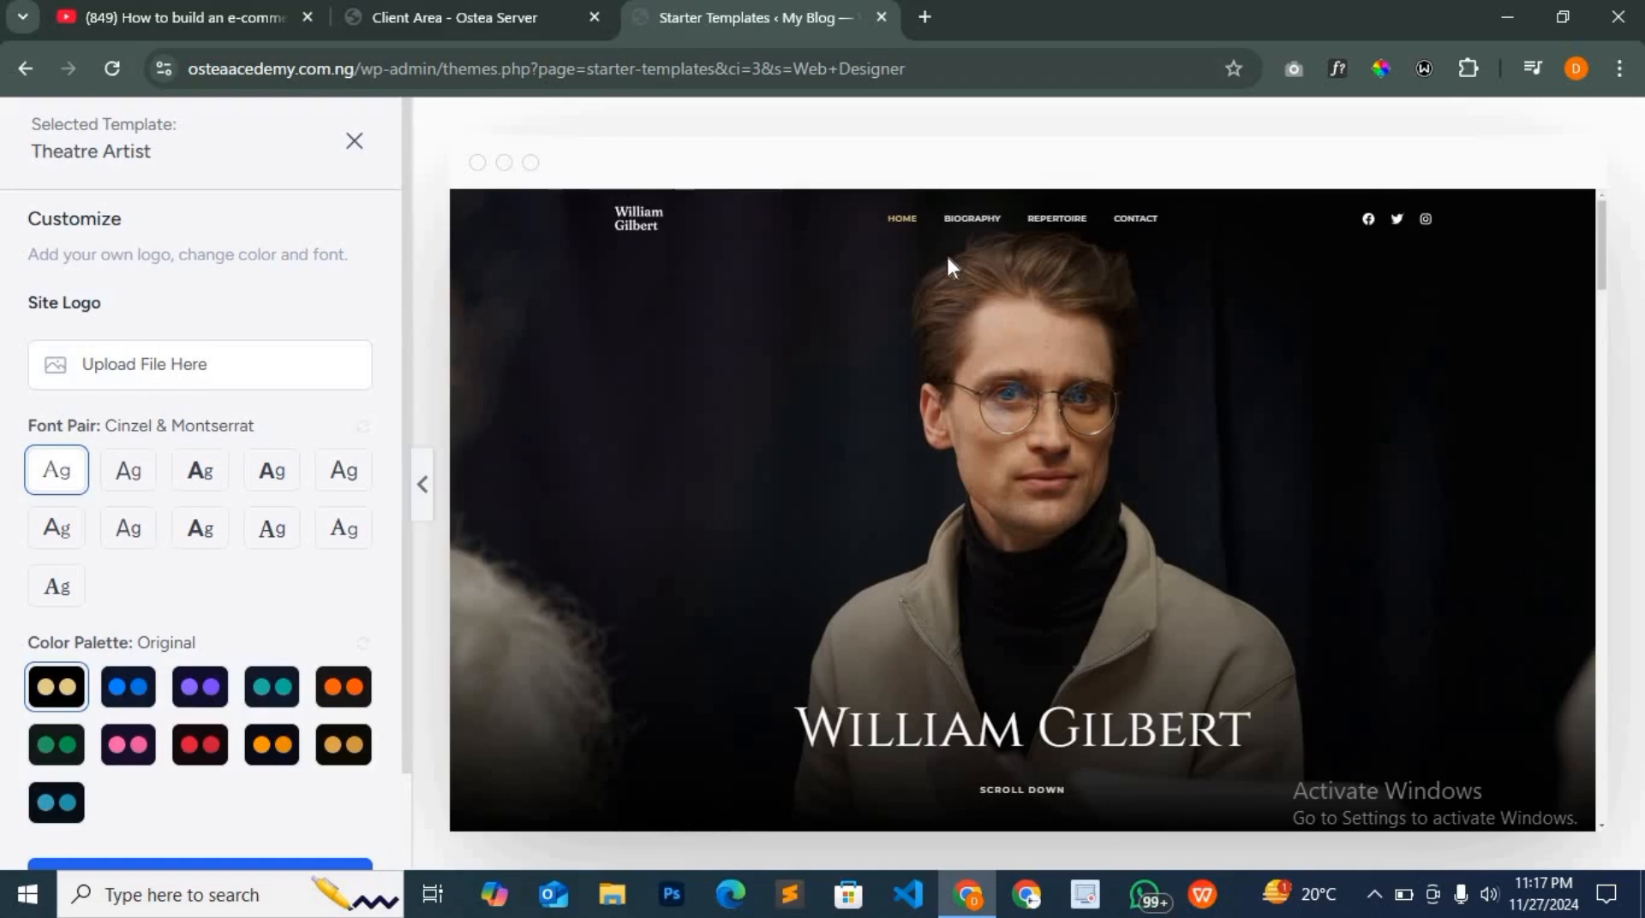
Open the Biography page of the Theatre Artist demo and look over its timeline and Awards section
left_click(1002, 219)
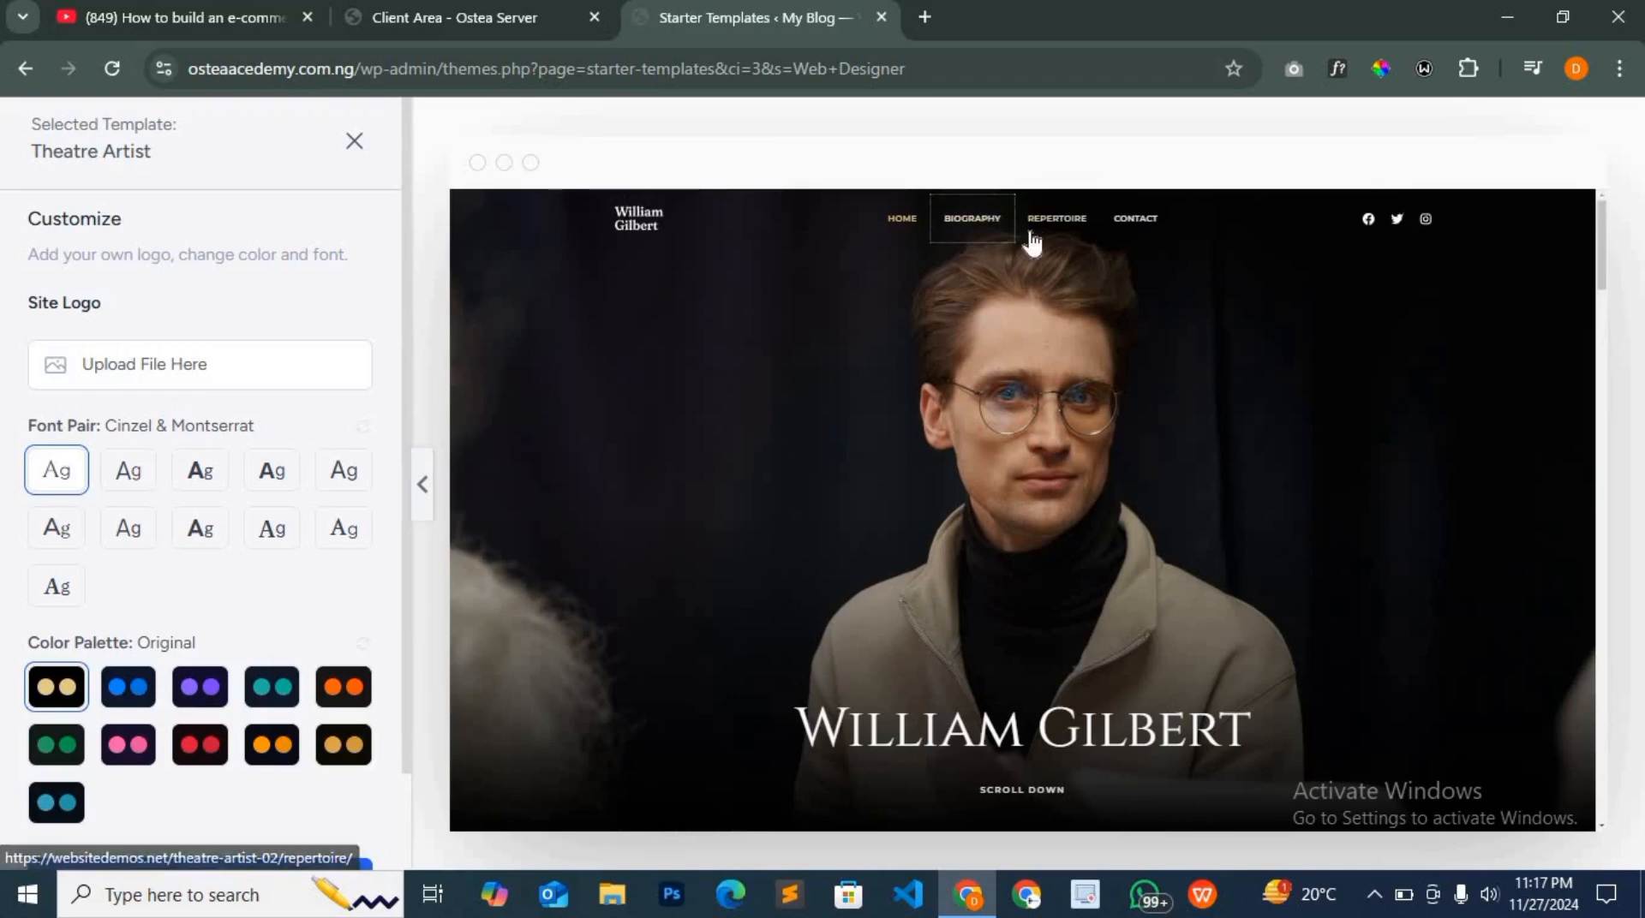
scroll(1030, 364, "down", 10)
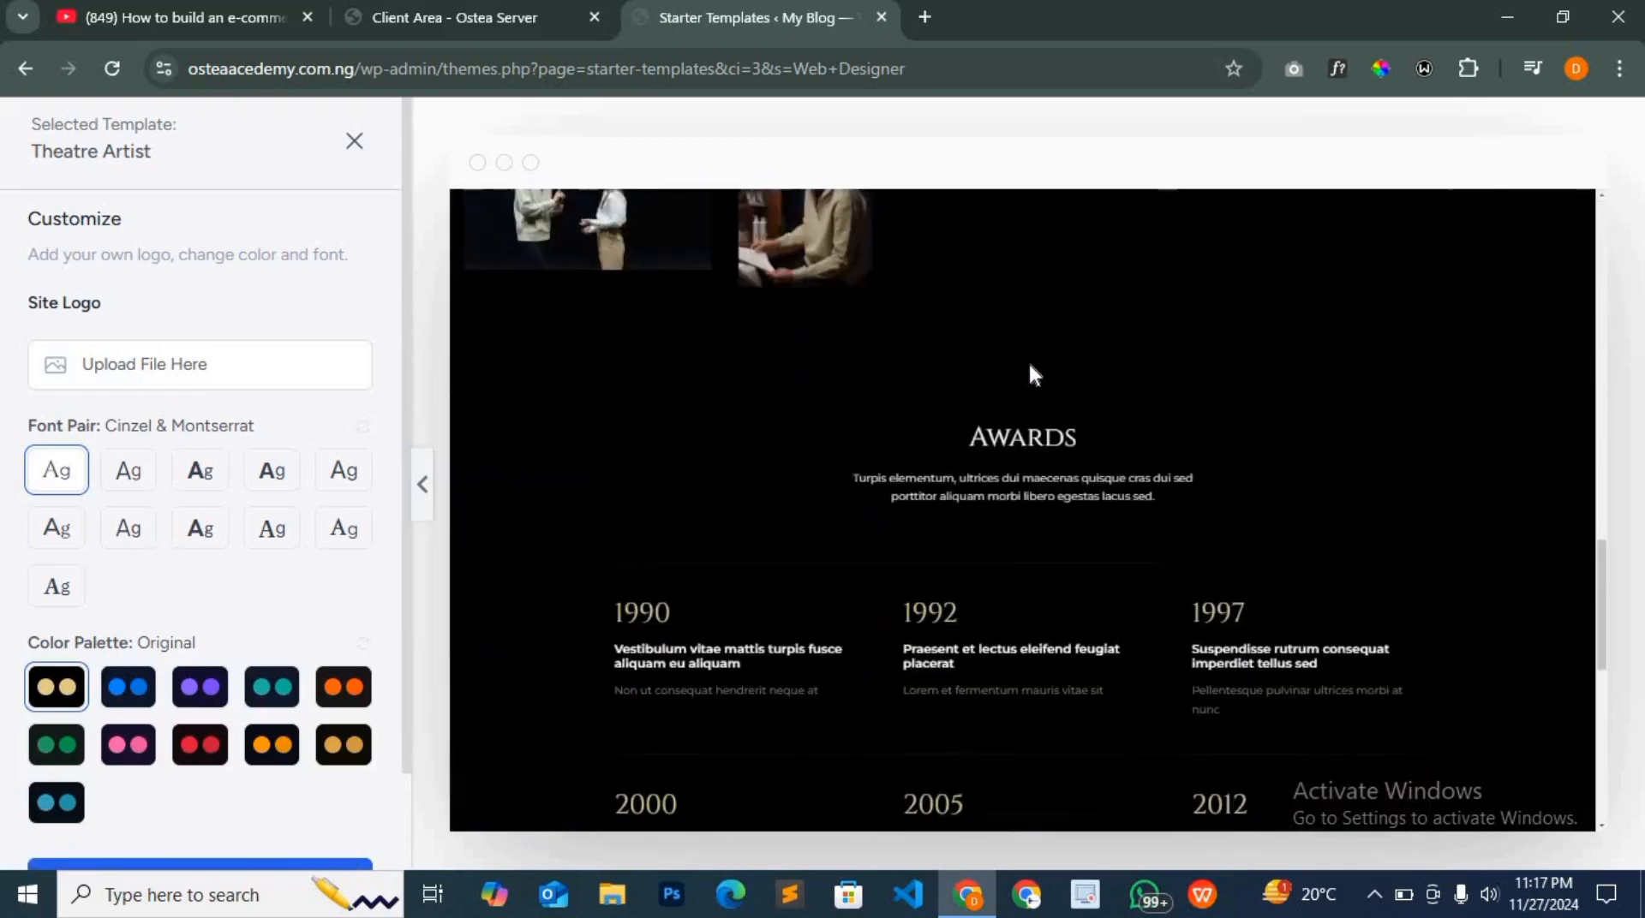
scroll(1030, 373, "down", 5)
scroll(1030, 350, "up", 10)
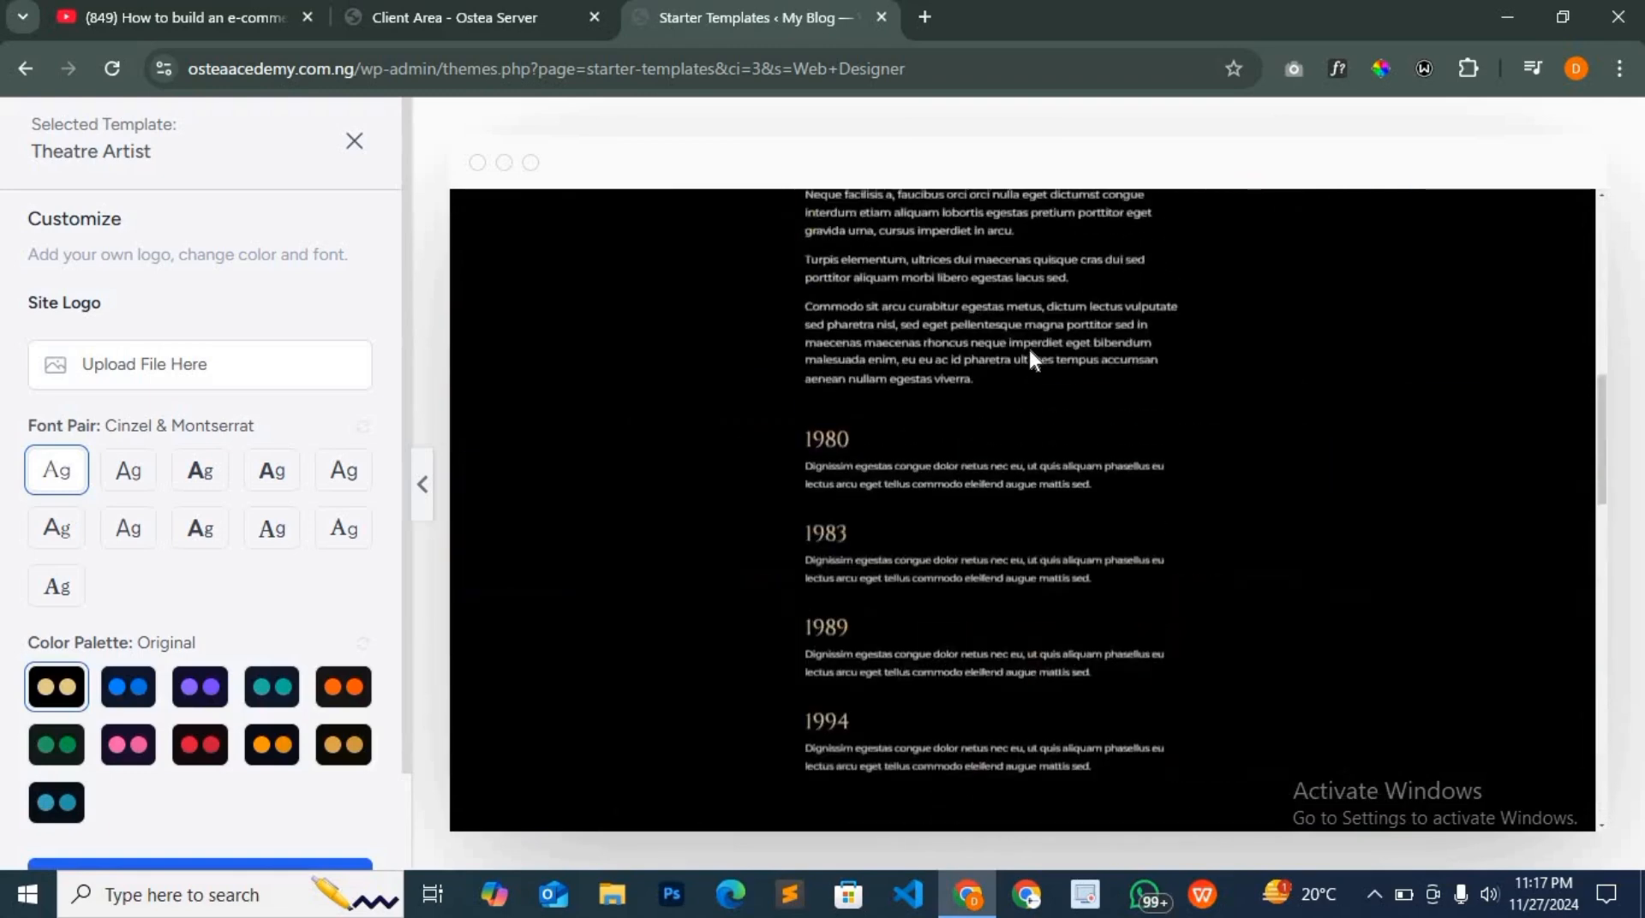
scroll(1031, 358, "up", 7)
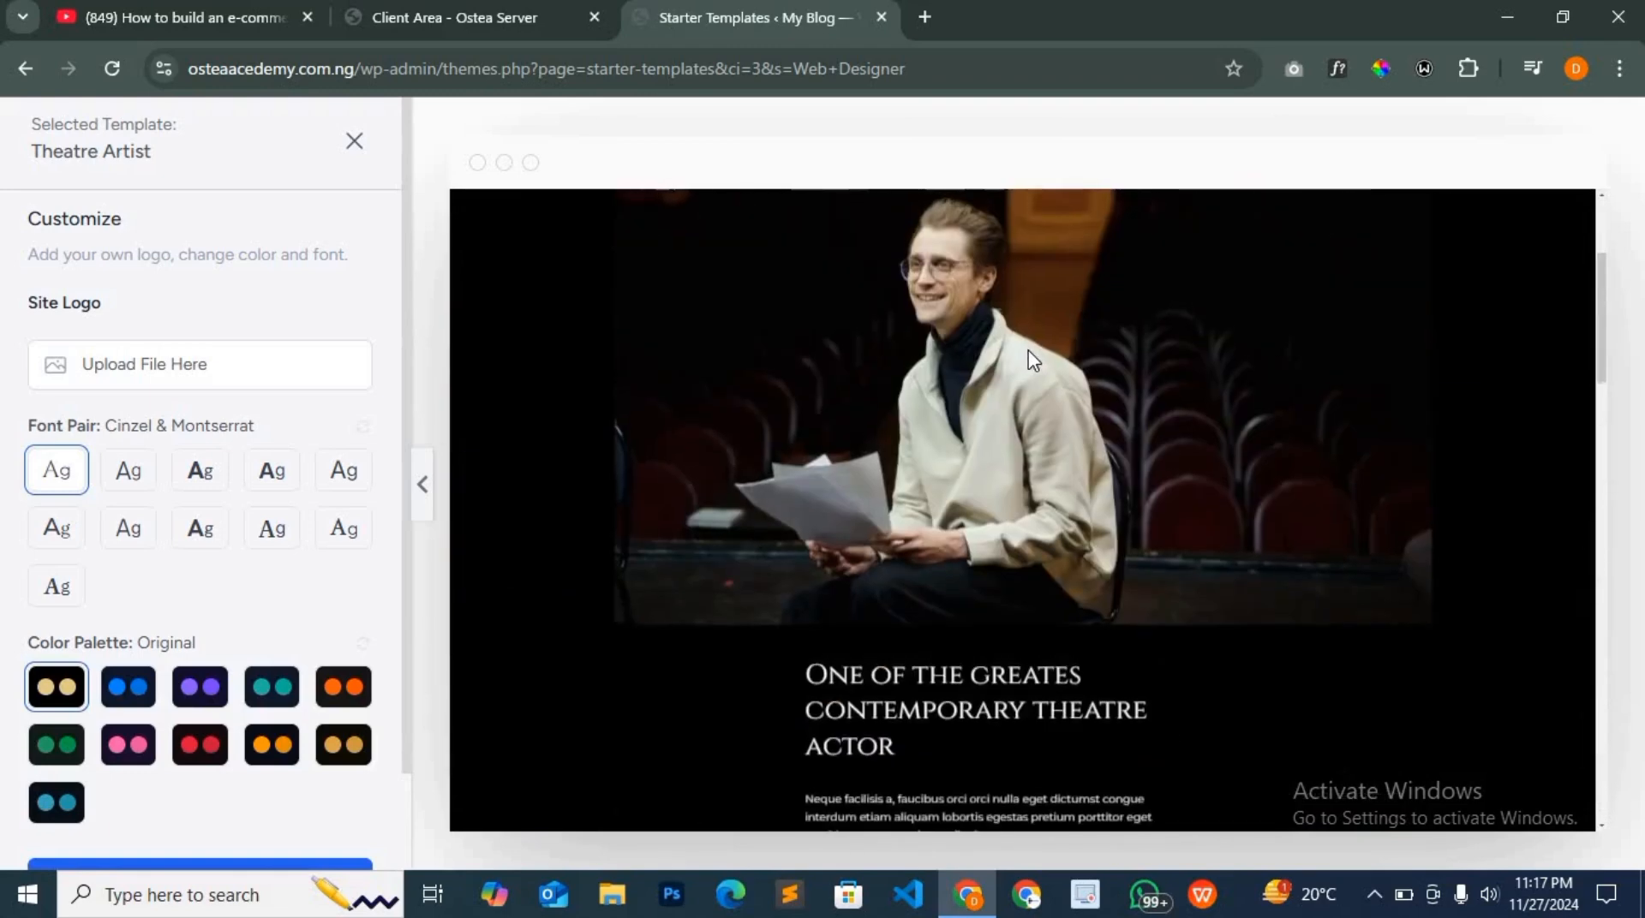
scroll(916, 374, "up", 3)
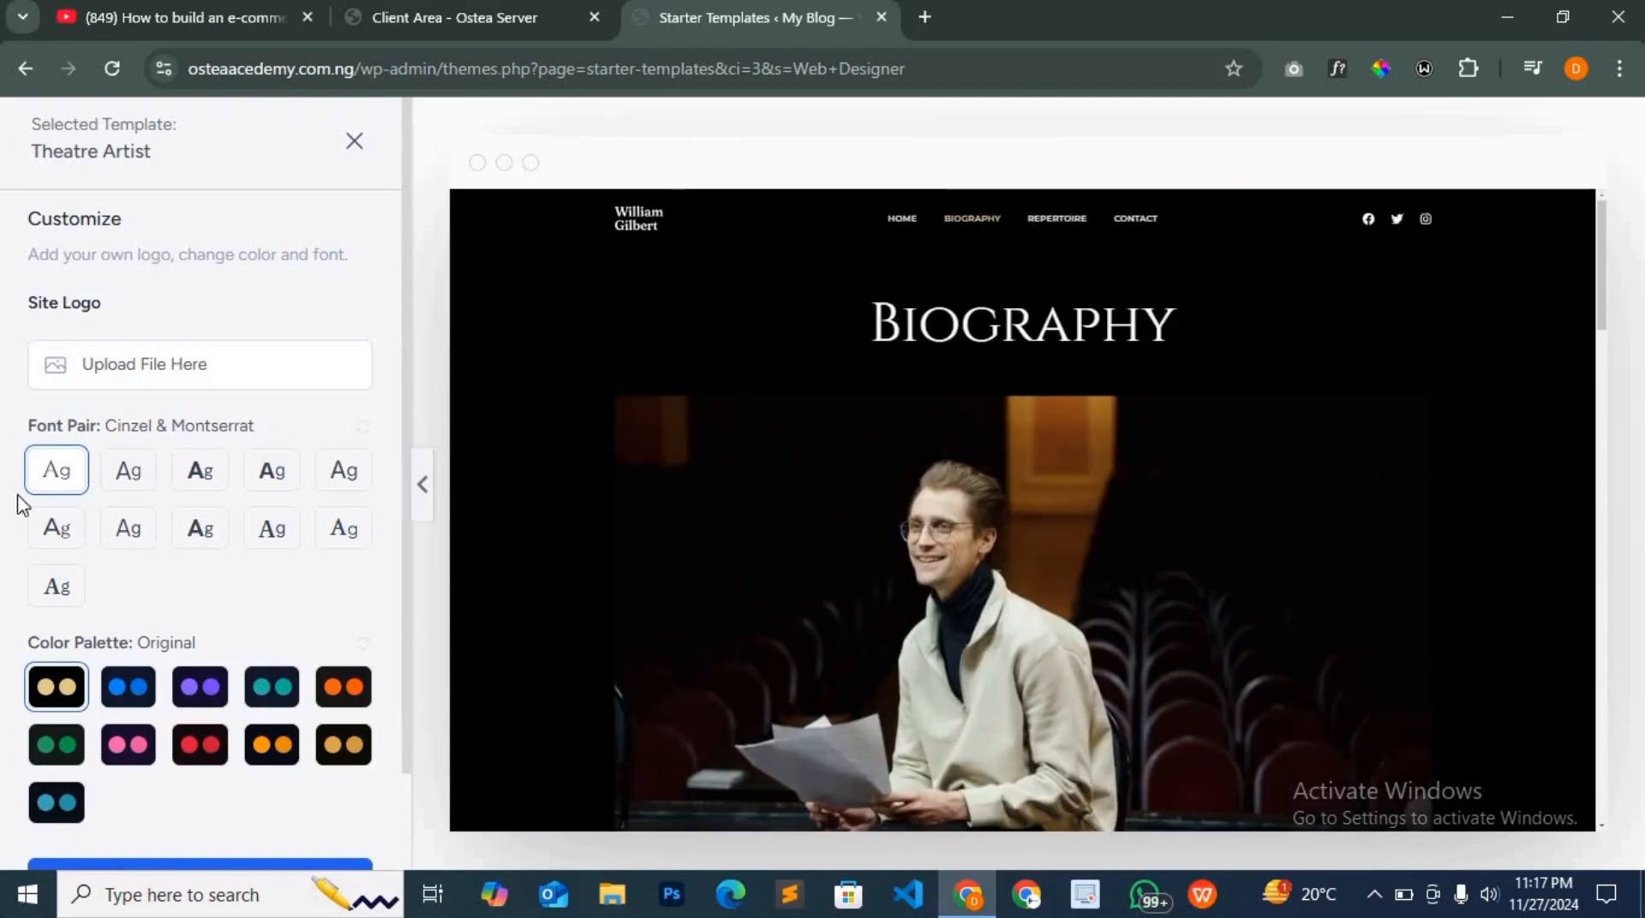
Proceed with Theatre Artist using its original fonts and palette, keep the preselected site features, and skip the plugin update
scroll(221, 514, "down", 1)
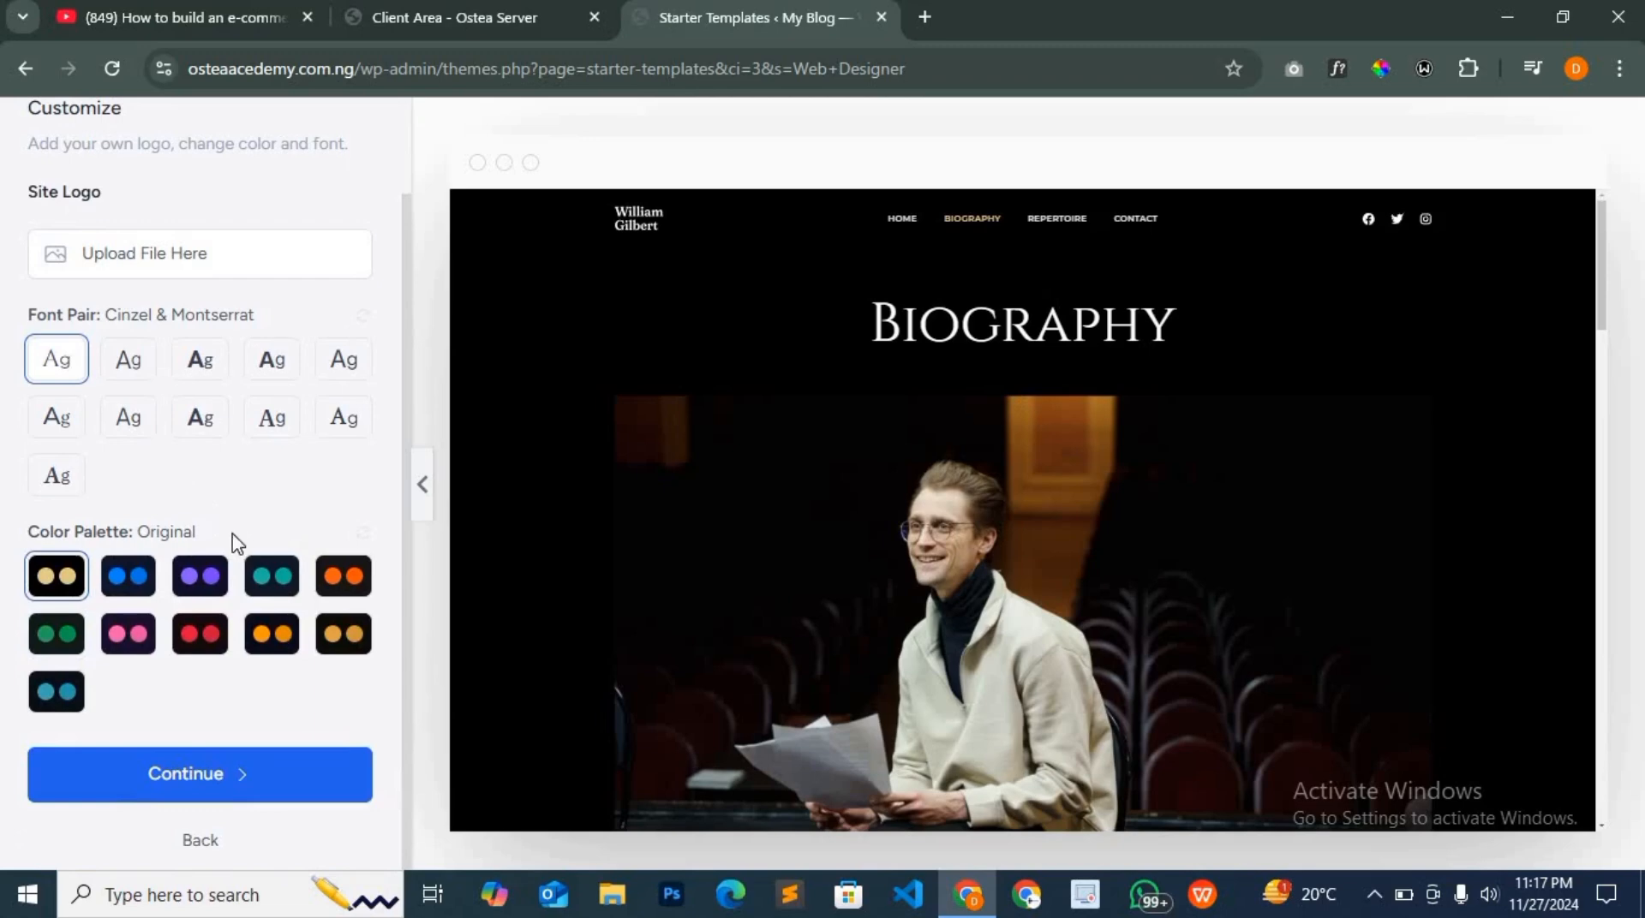
left_click(198, 767)
scroll(600, 604, "down", 3)
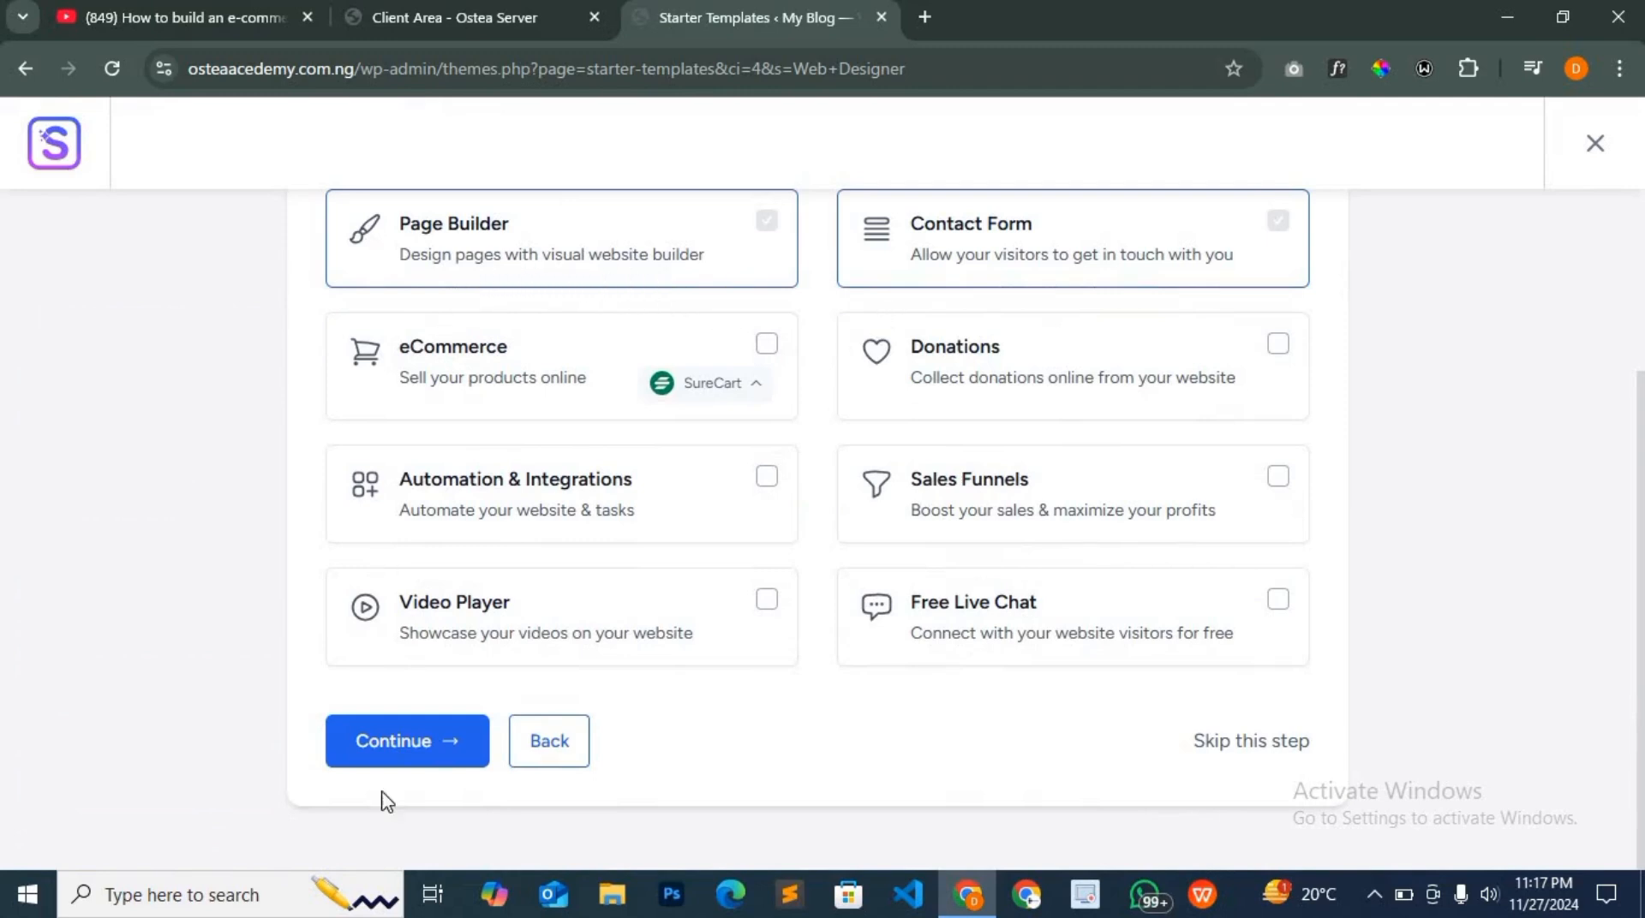
left_click(397, 754)
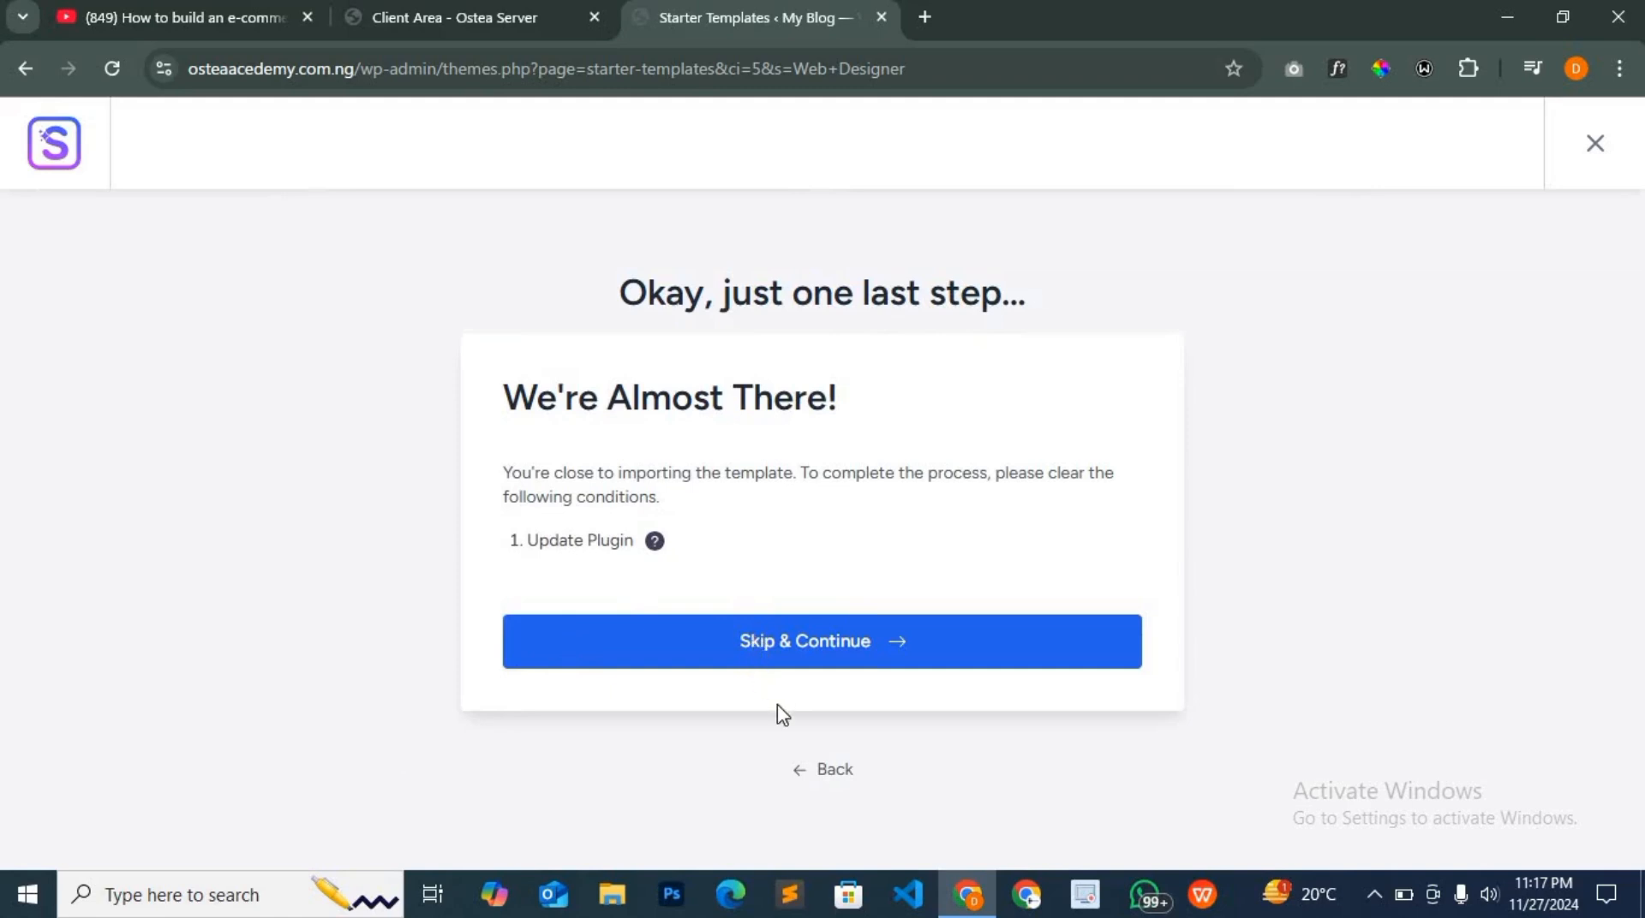
left_click(795, 653)
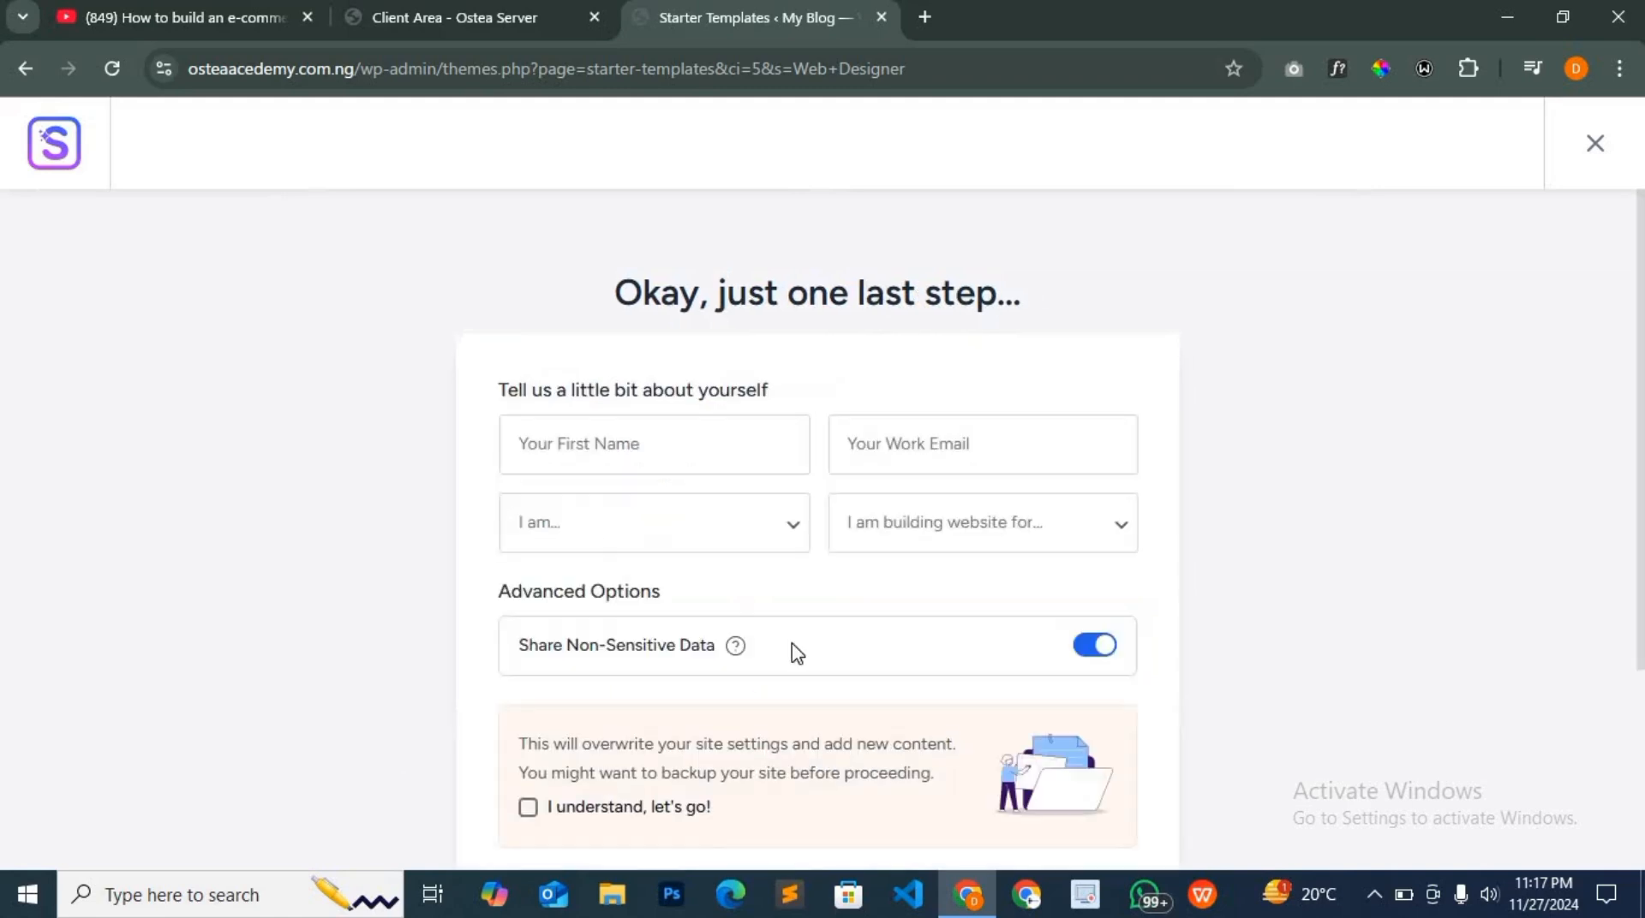
Fill in the first name and work email with the saved autofill entries
left_click(696, 430)
left_click(677, 512)
left_click(895, 463)
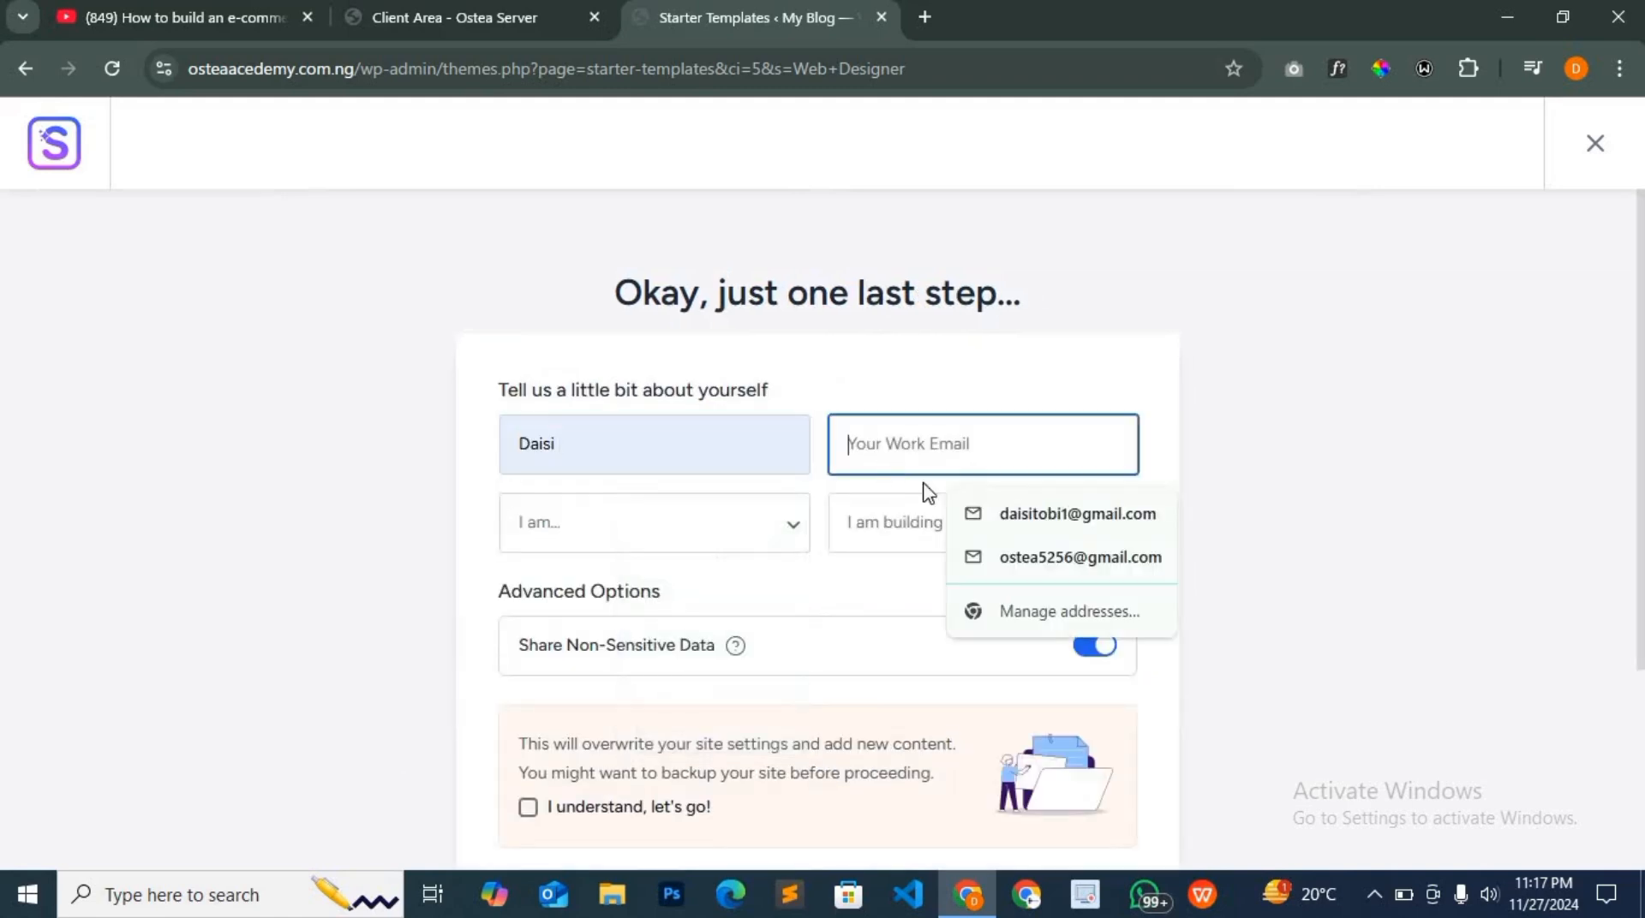
left_click(1000, 514)
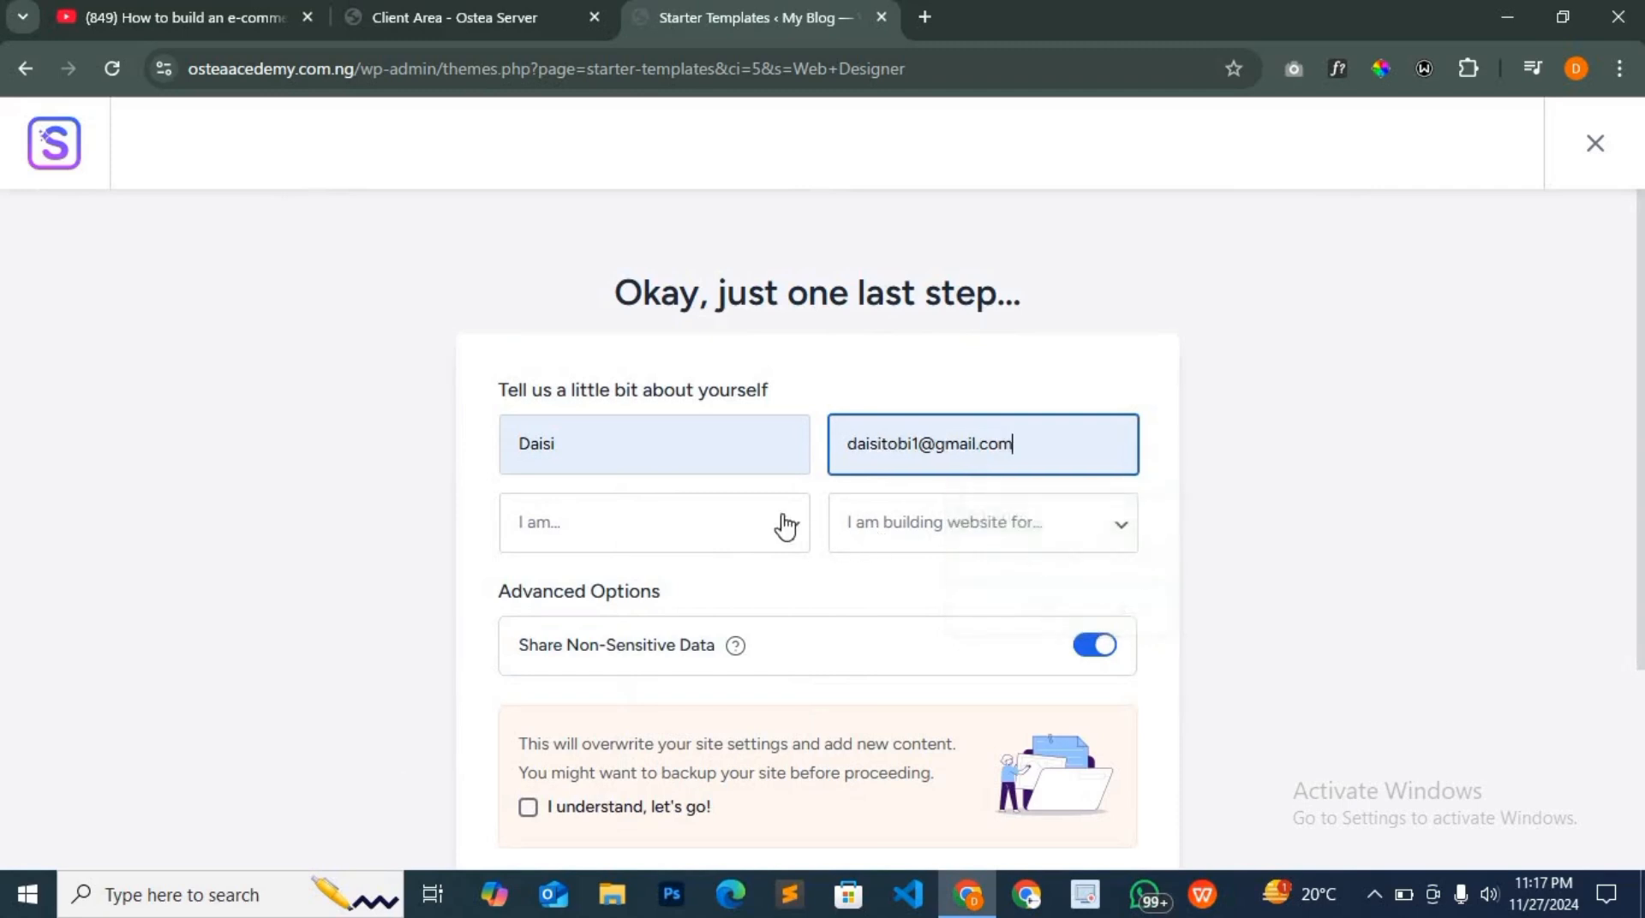
Set the experience level to Expert and the website's recipient to My Client, and acknowledge the site overwrite warning
left_click(771, 524)
left_click(628, 660)
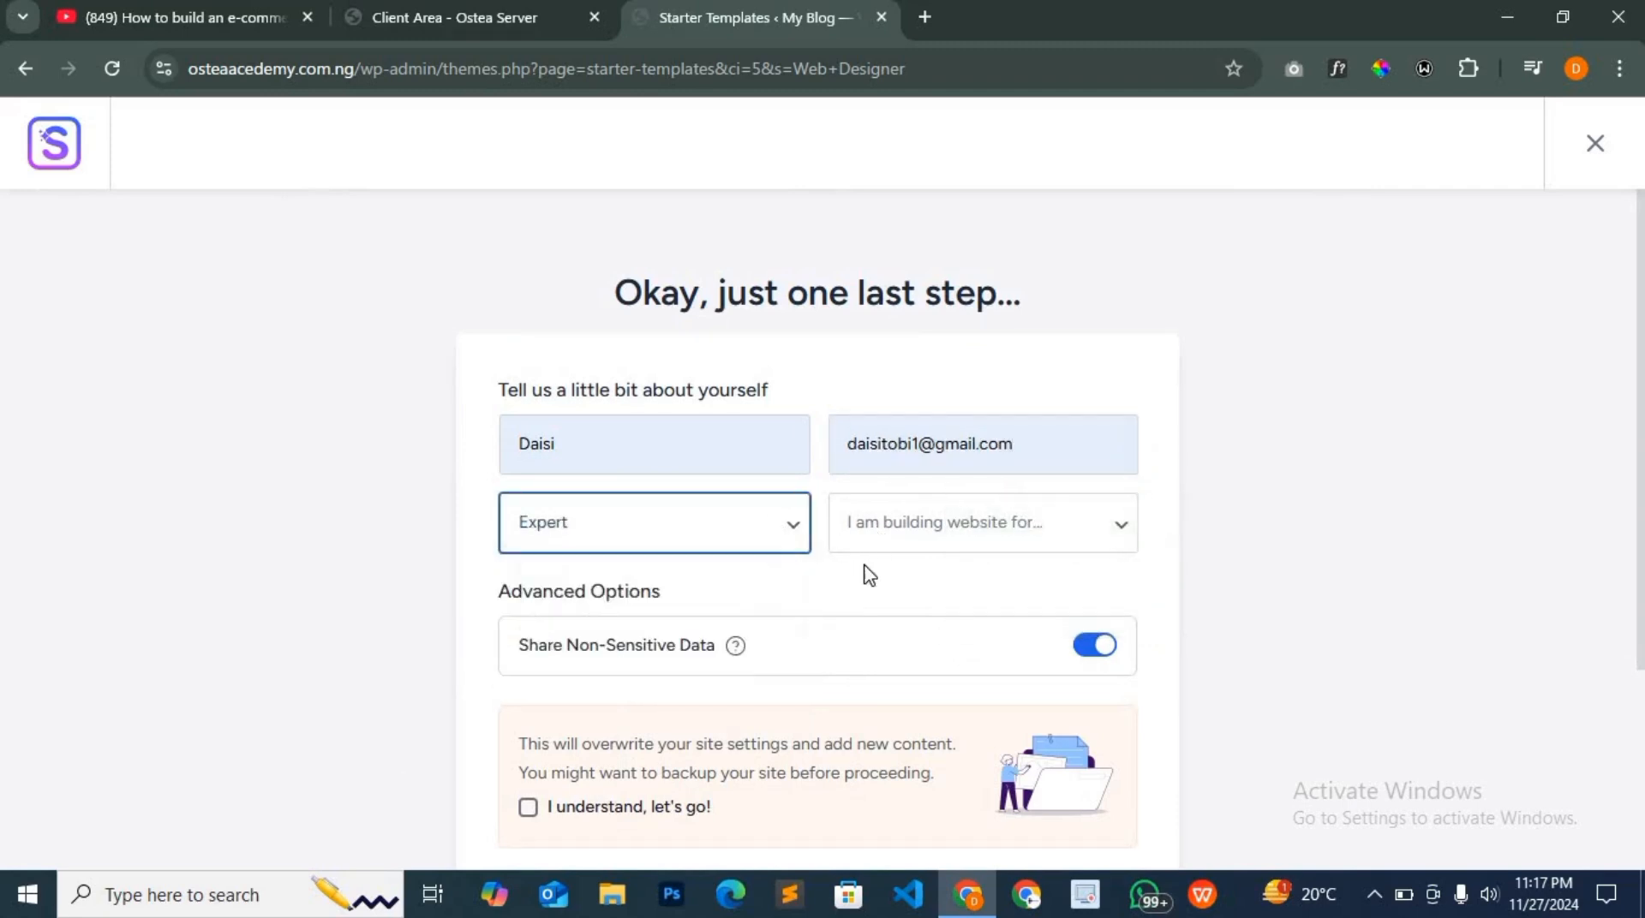
left_click(942, 542)
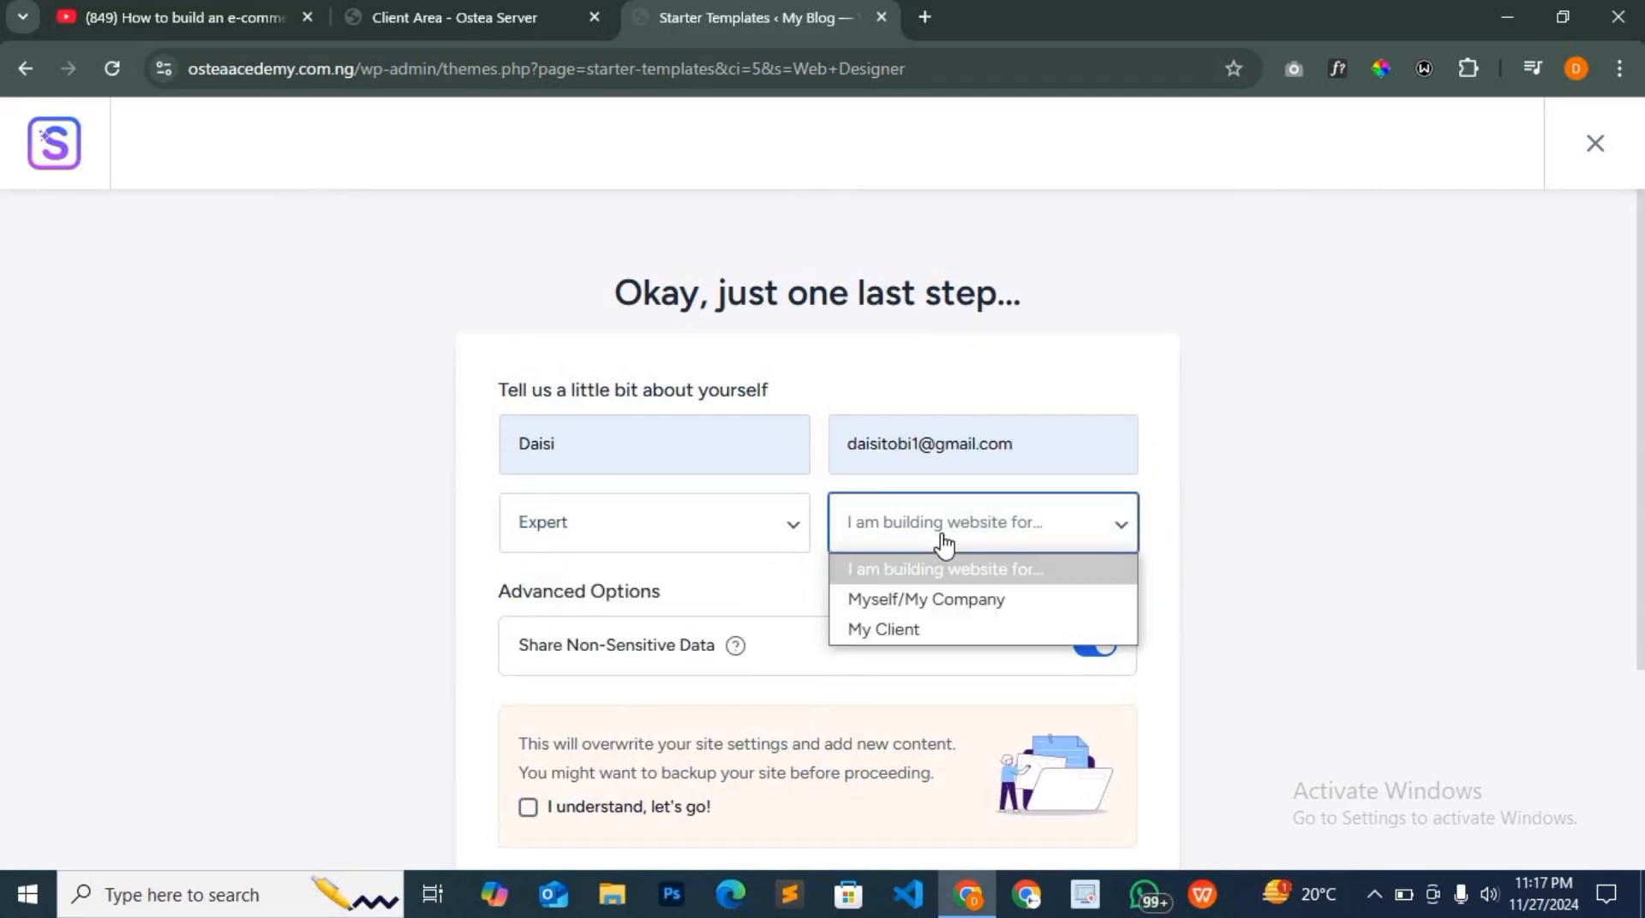
left_click(943, 632)
scroll(891, 613, "down", 4)
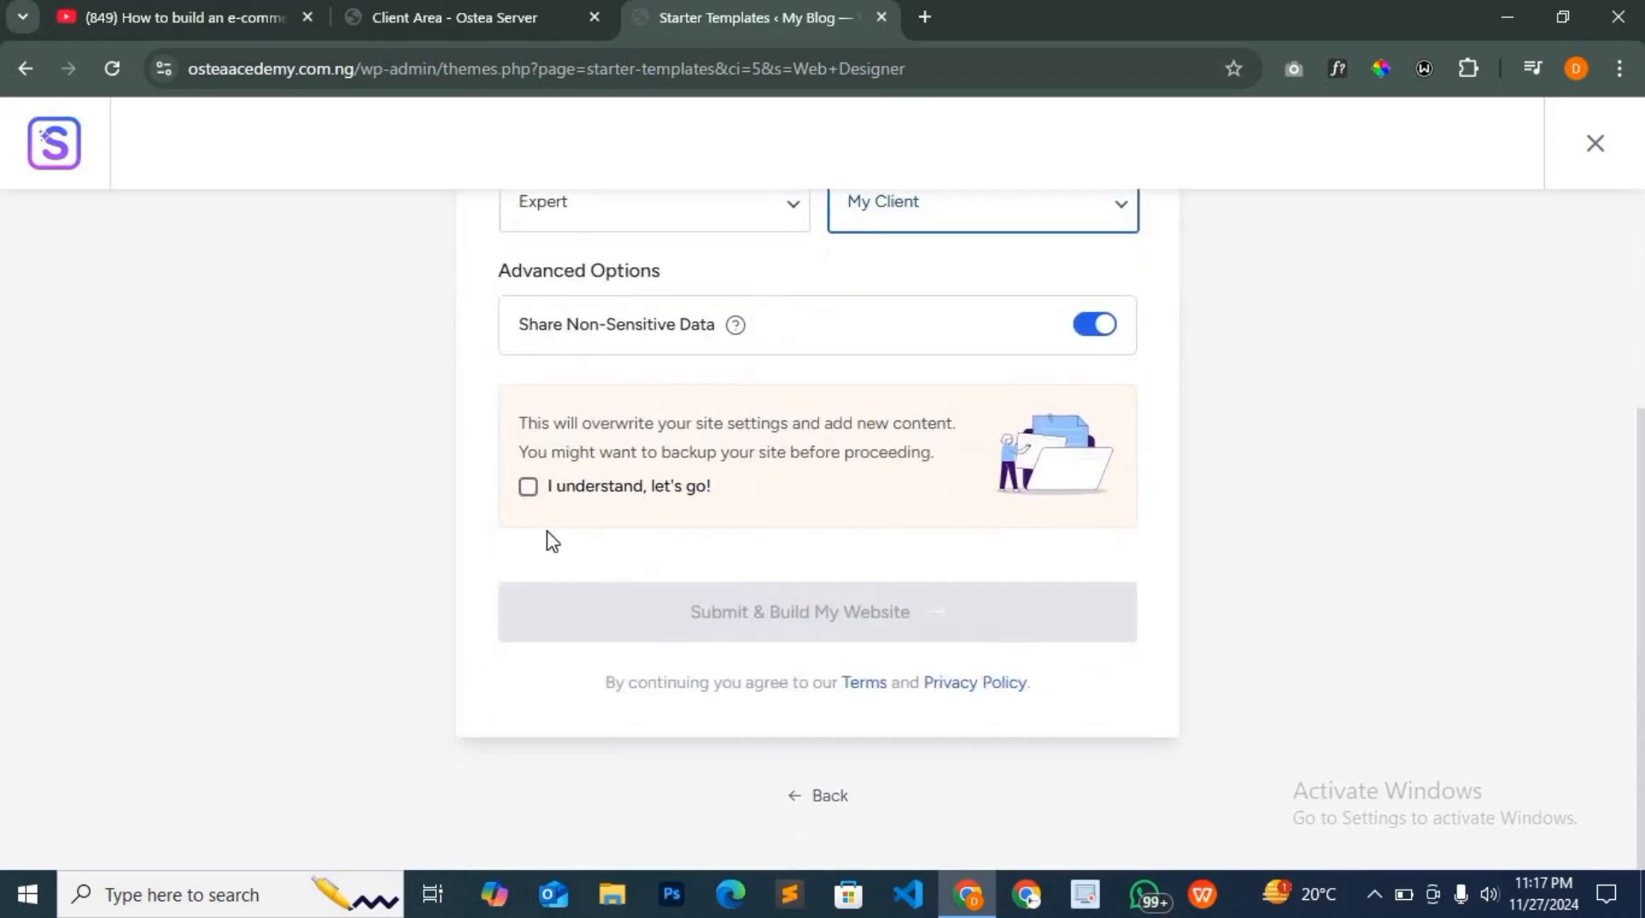
left_click(529, 490)
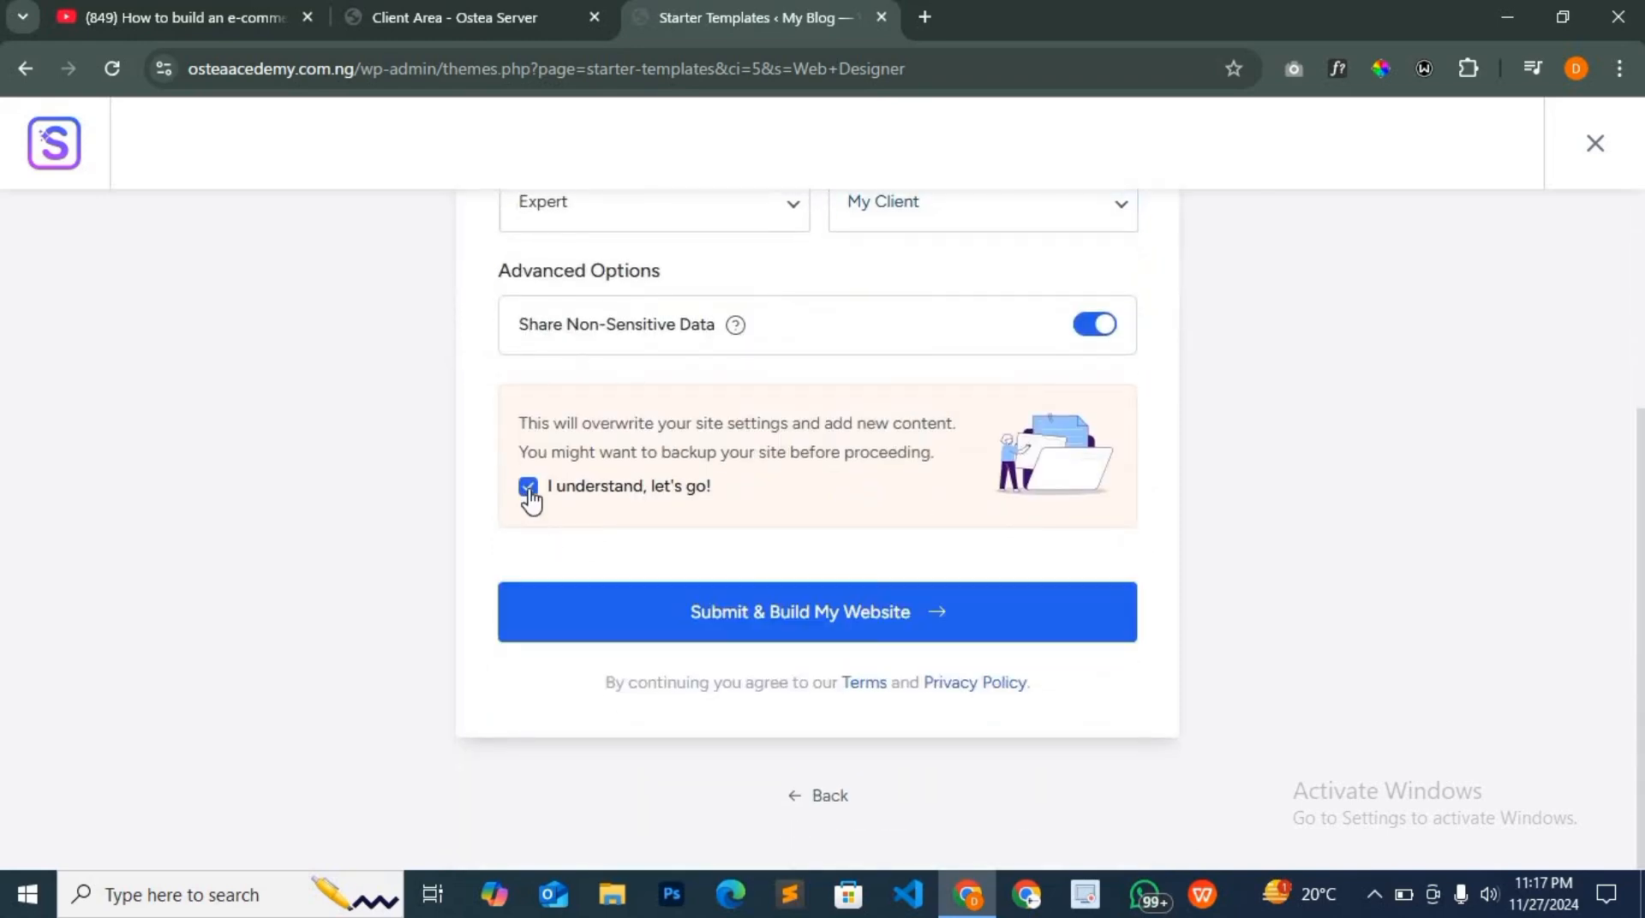
left_click(822, 614)
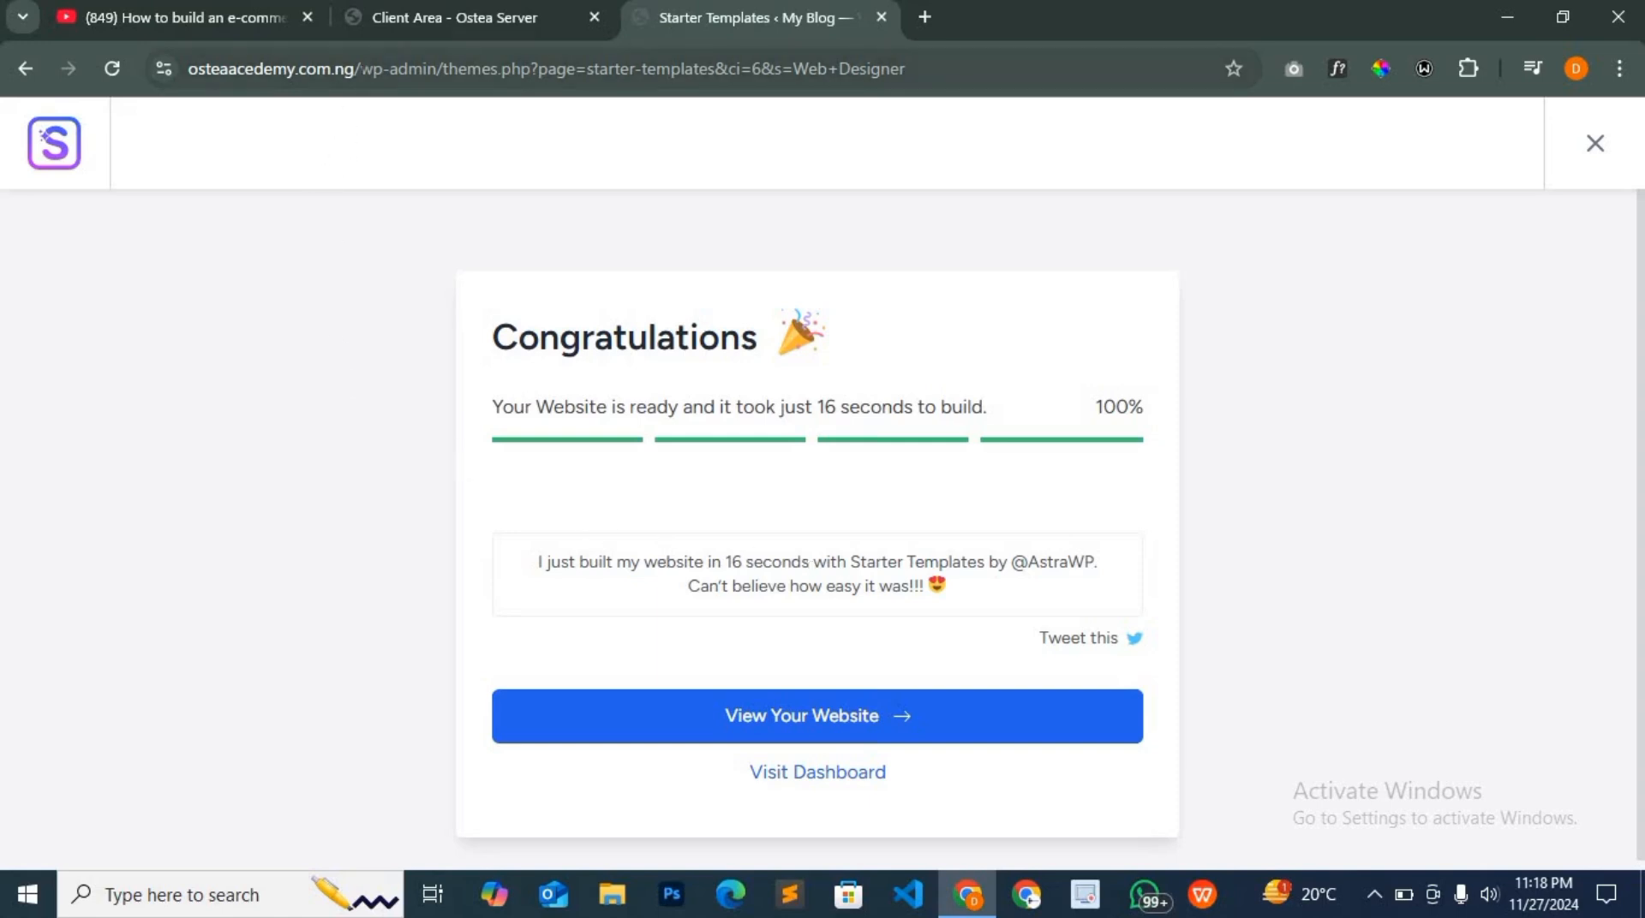
left_click_drag(356, 69, 199, 65)
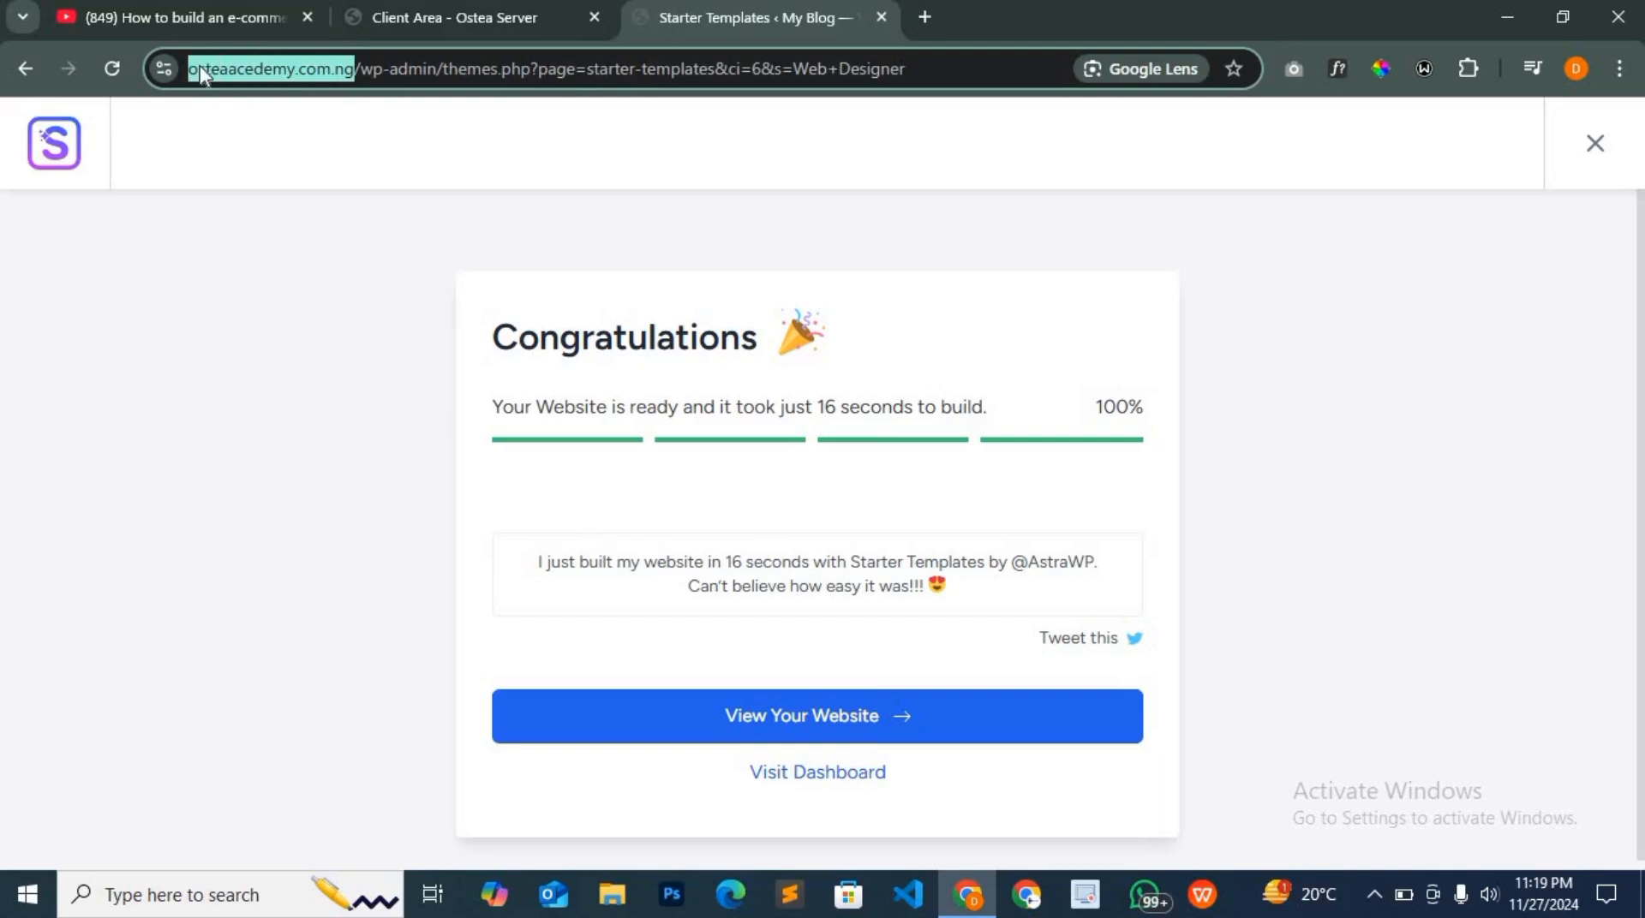
right_click(297, 73)
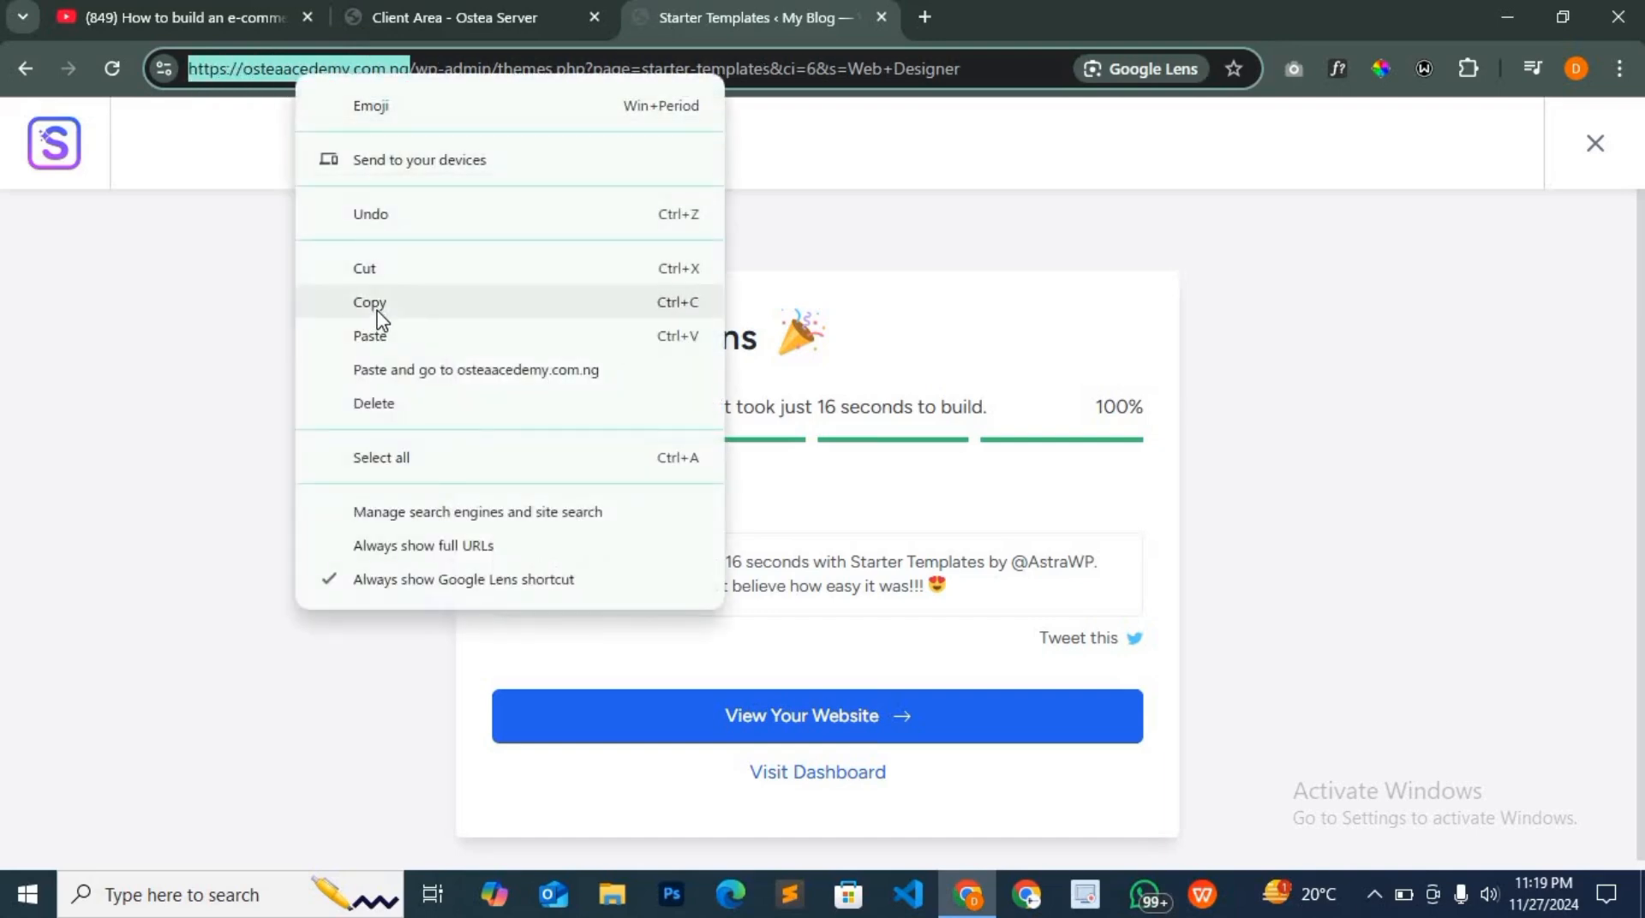
left_click(397, 295)
left_click(924, 17)
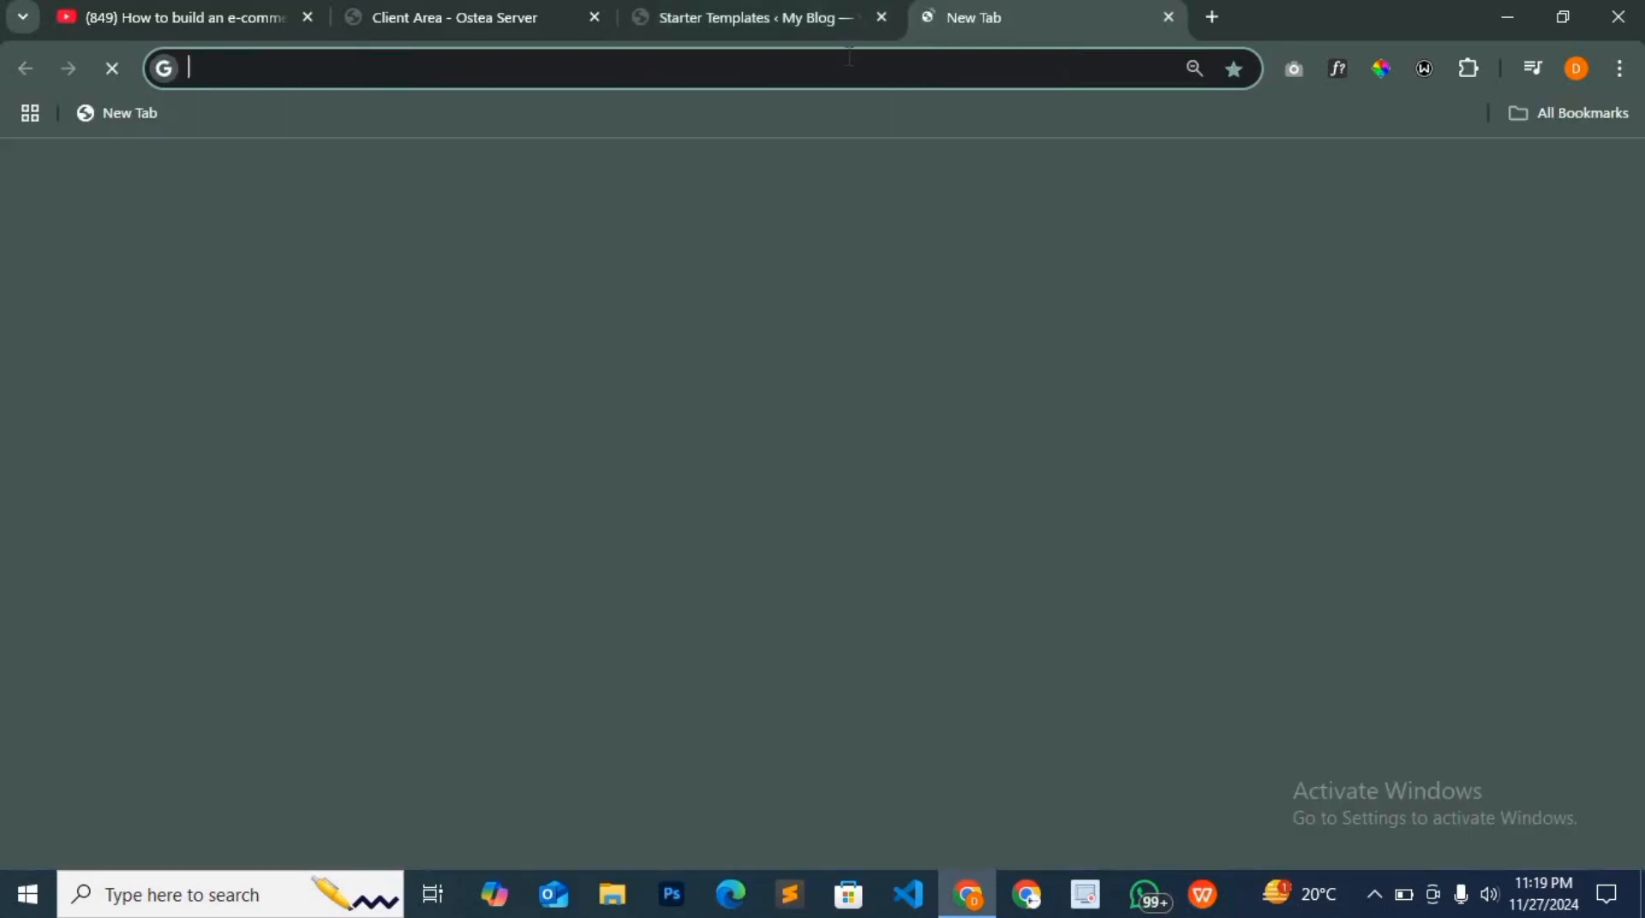
right_click(847, 57)
left_click(921, 264)
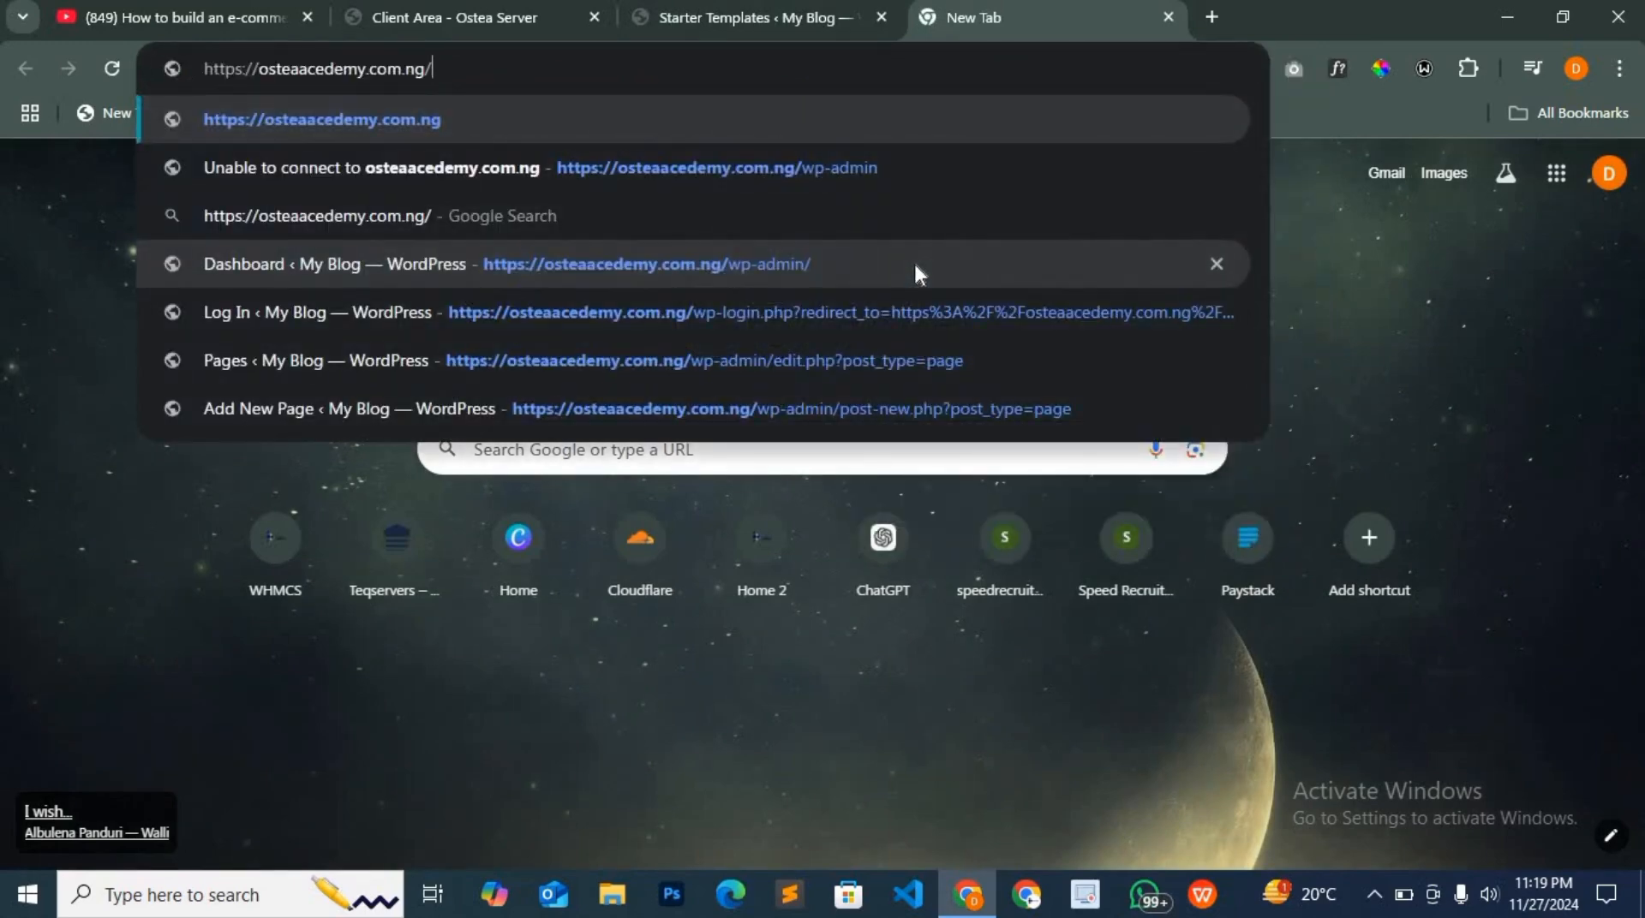
key("Return")
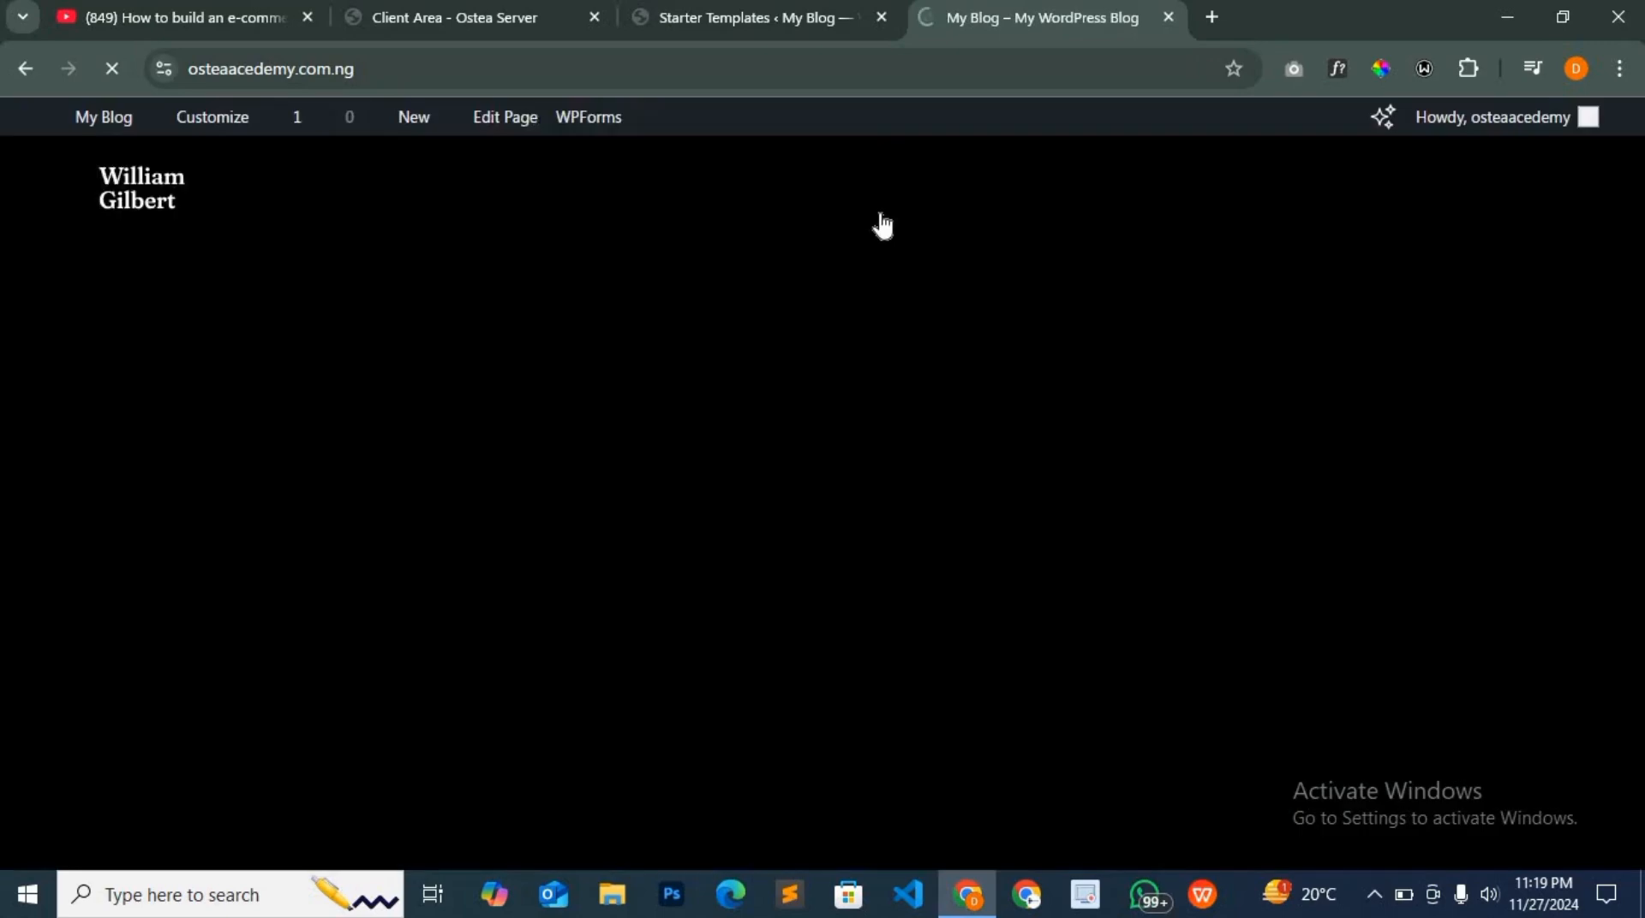
Look over the imported home page, from the header and hero through the biography, timeline, photos and tours to the footer
scroll(871, 359, "down", 10)
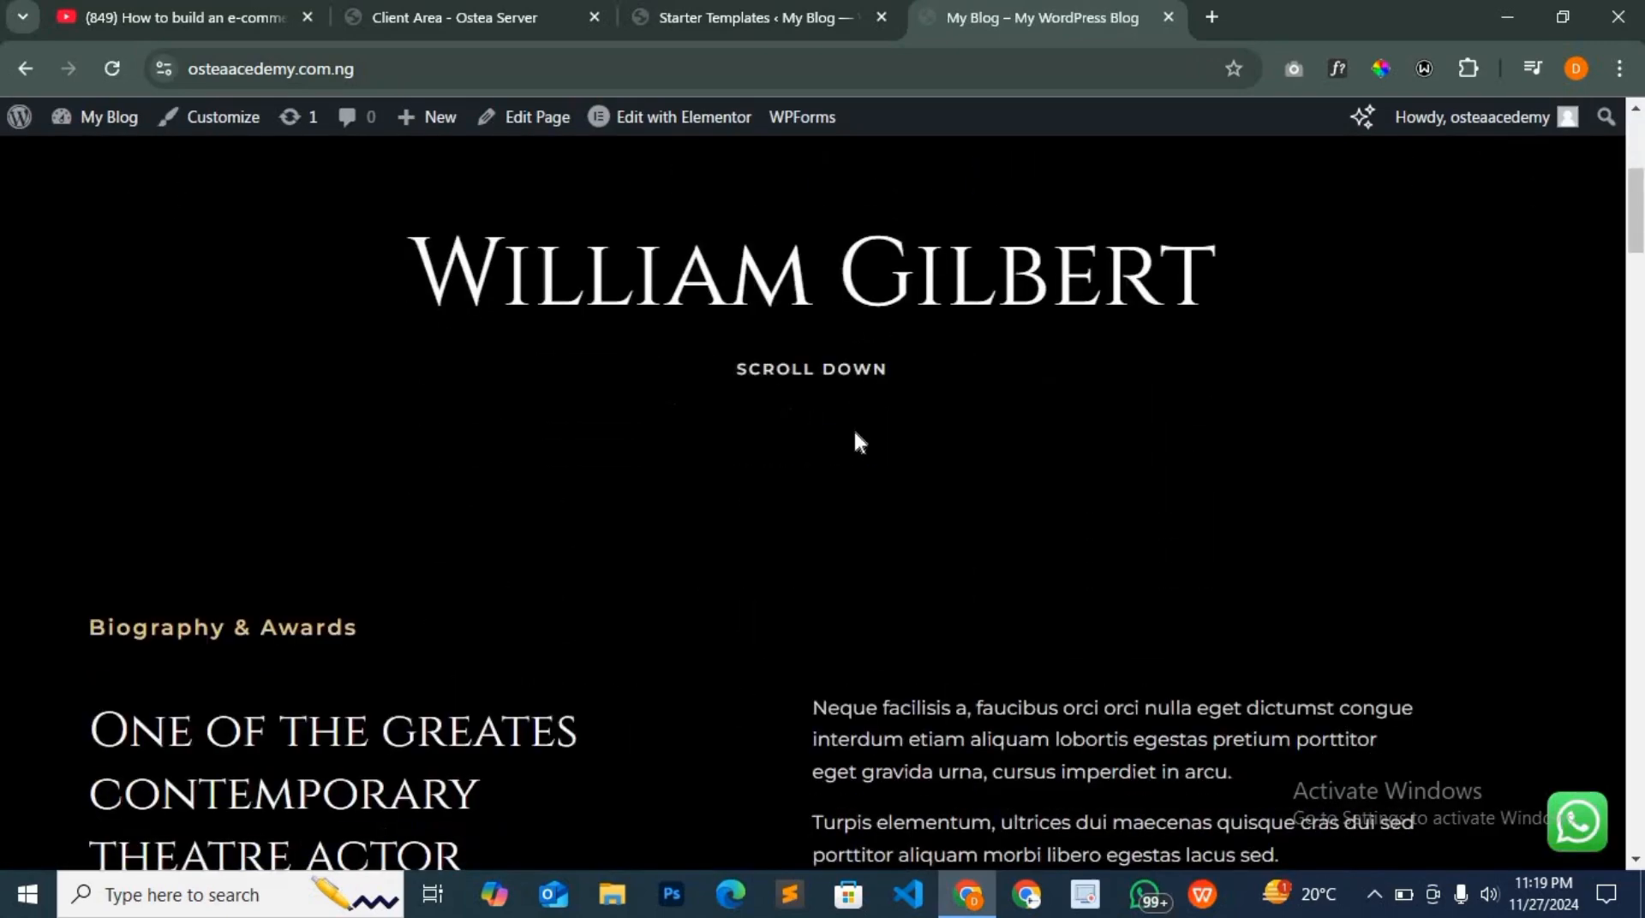
scroll(853, 447, "down", 15)
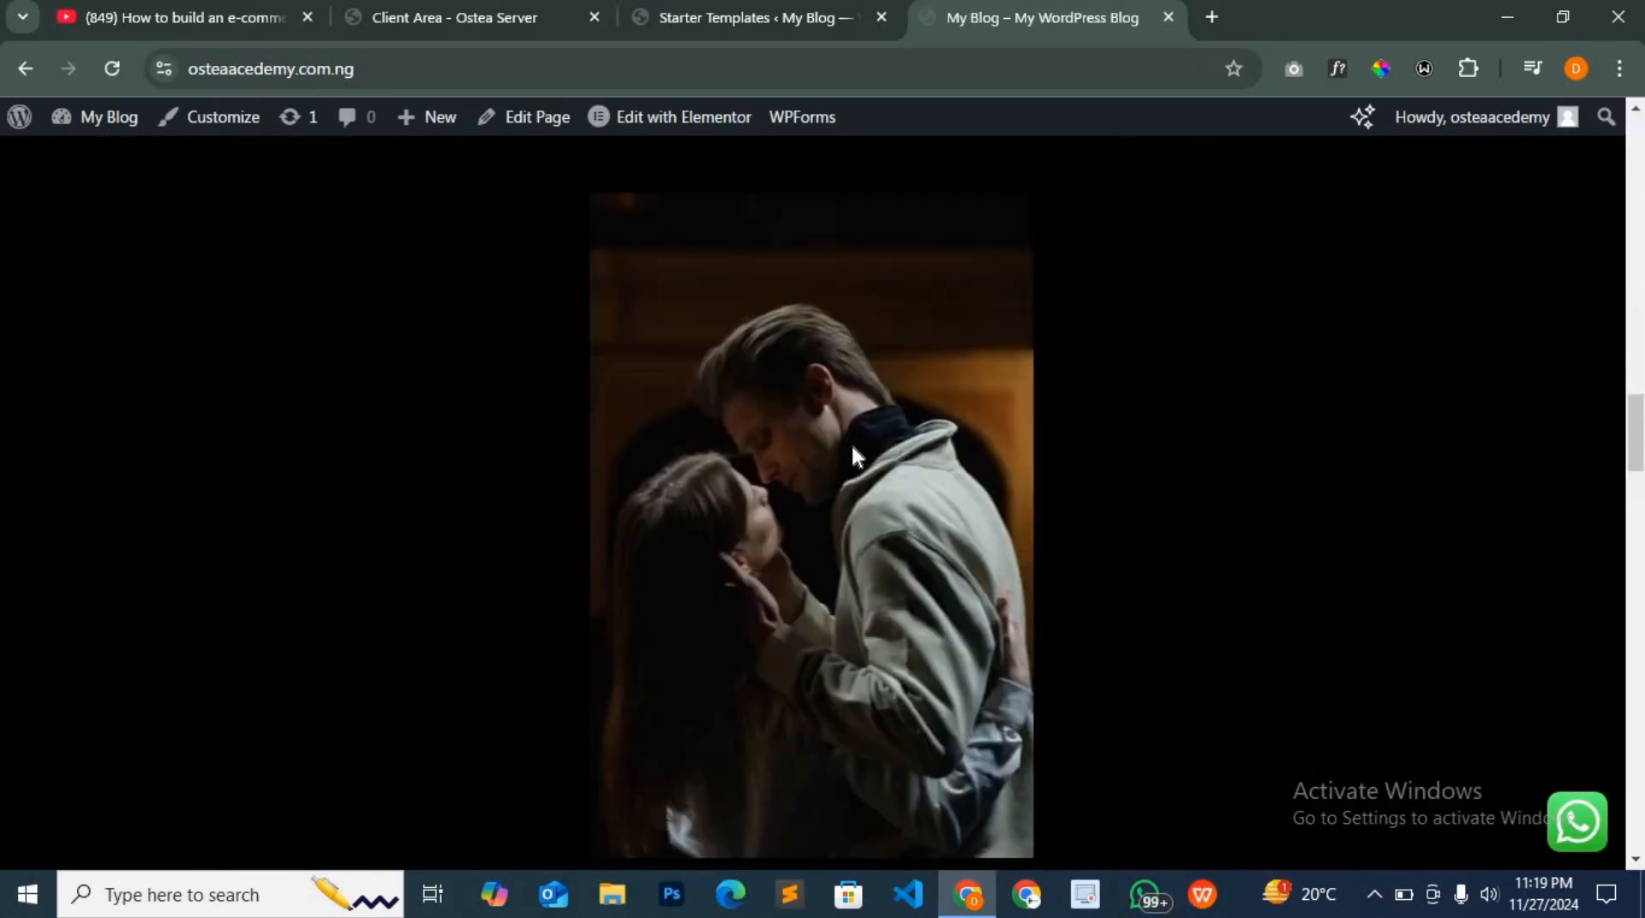
scroll(851, 446, "up", 15)
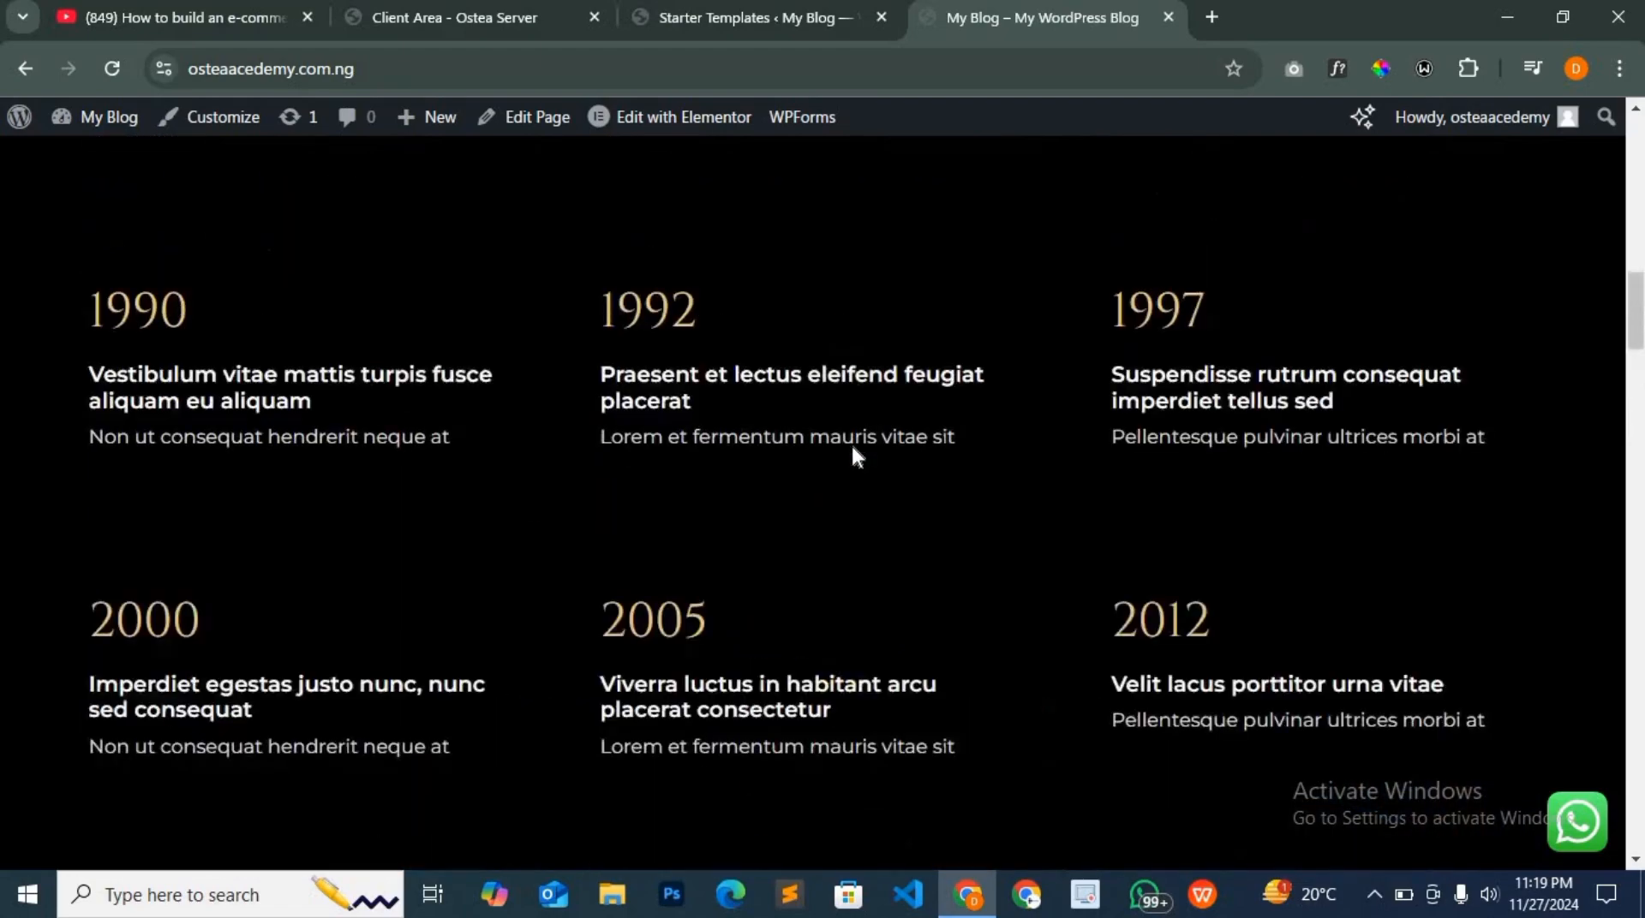
scroll(852, 445, "up", 10)
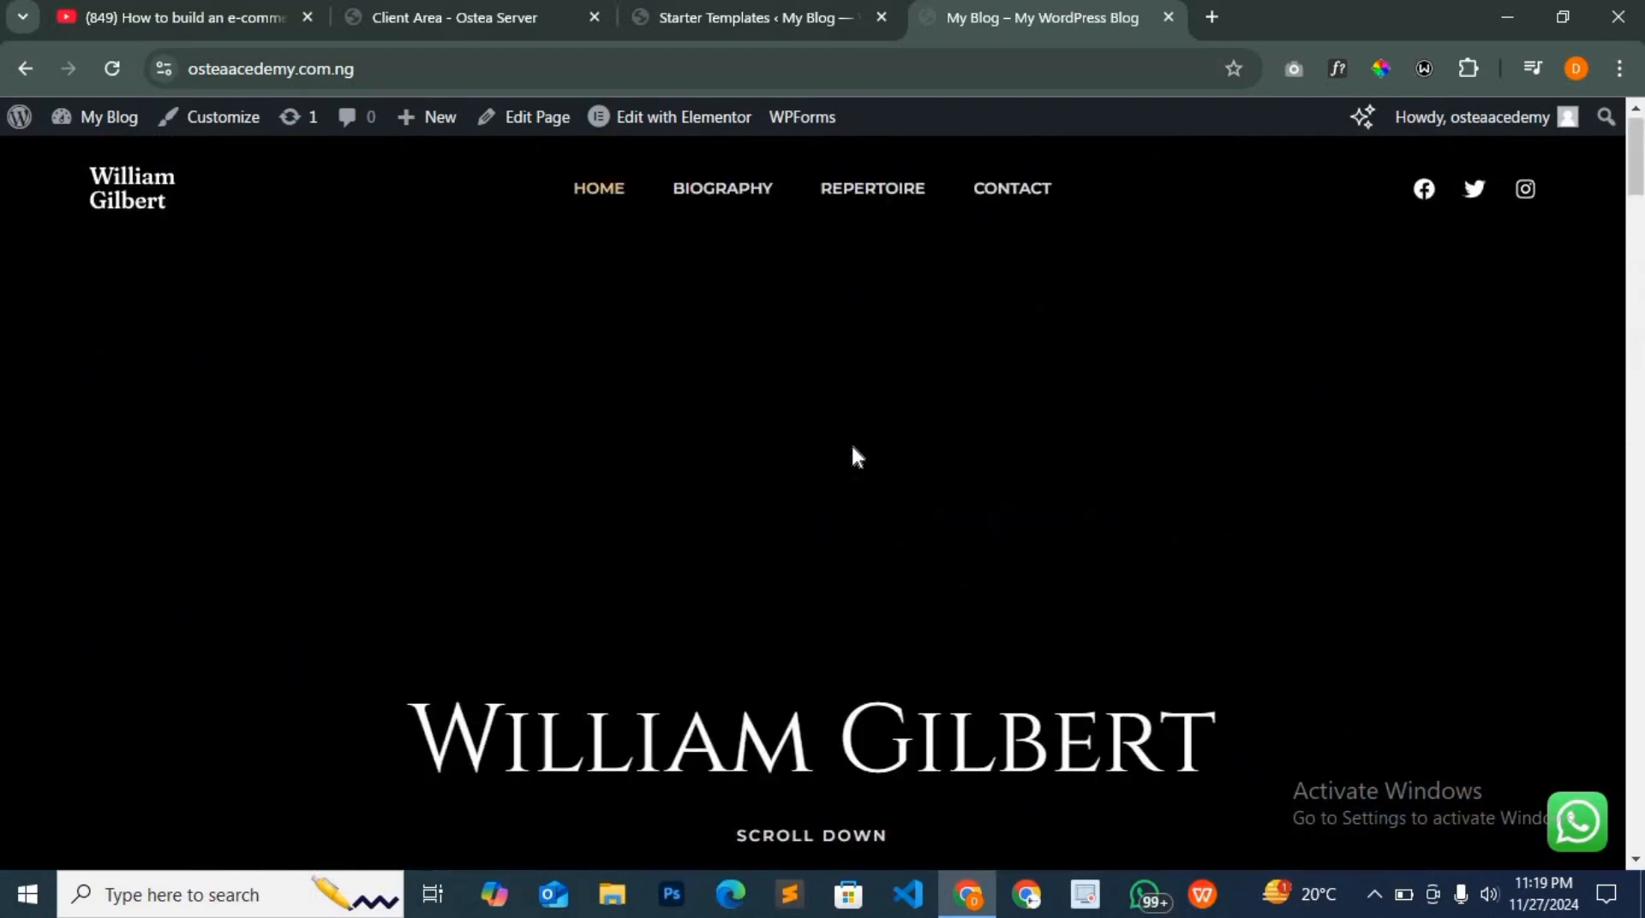
scroll(853, 457, "down", 10)
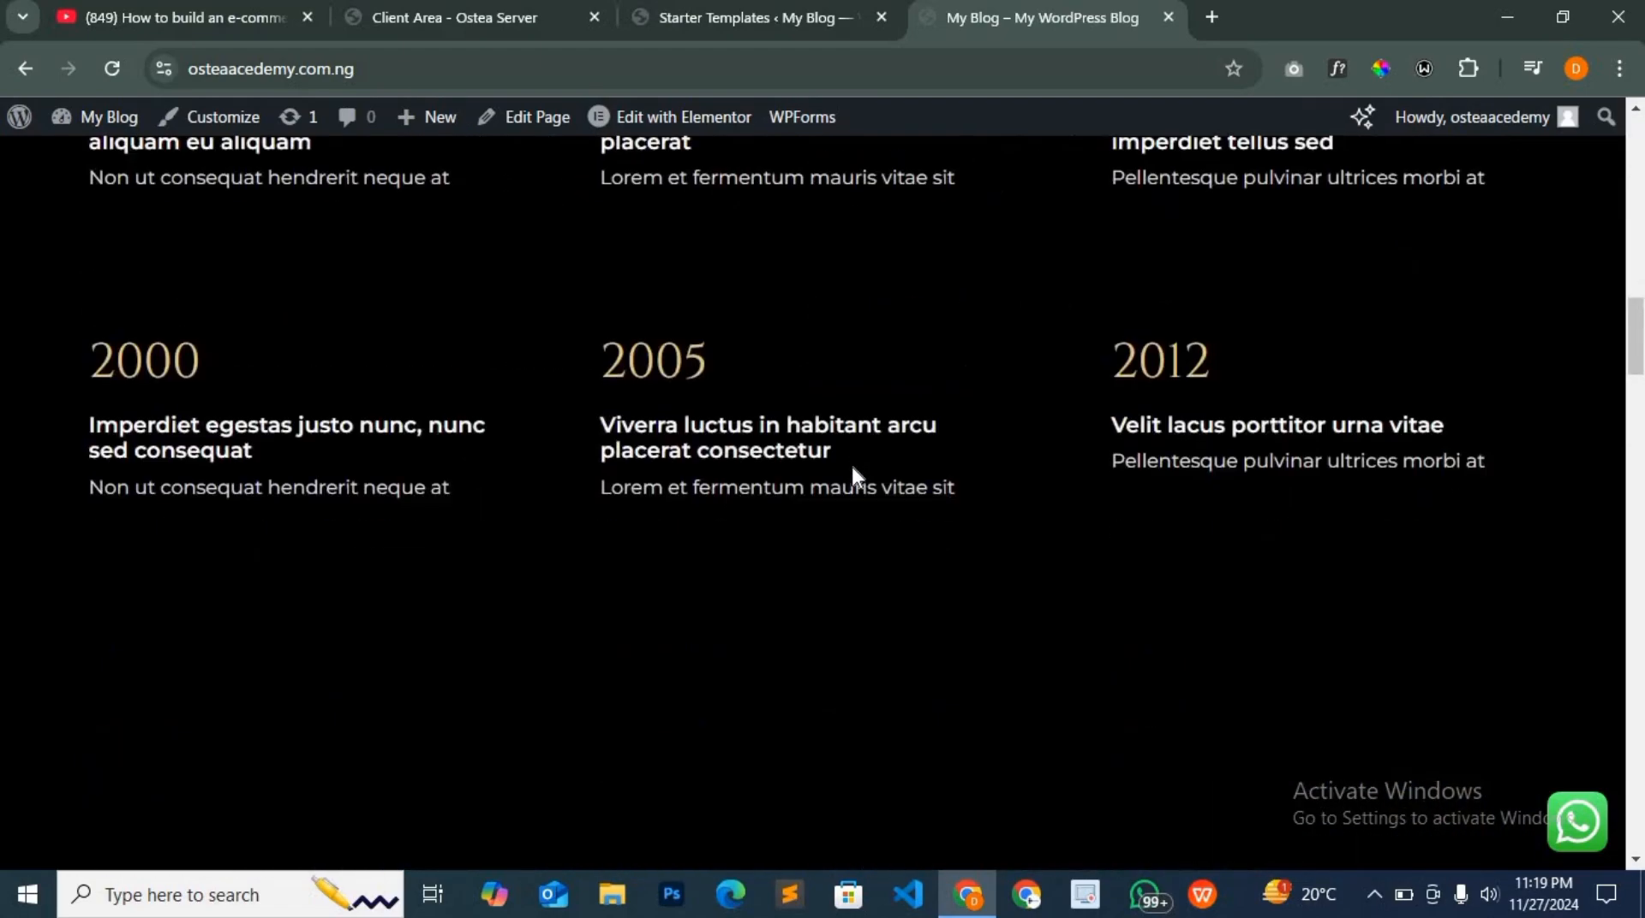
scroll(853, 476, "down", 8)
scroll(852, 484, "down", 12)
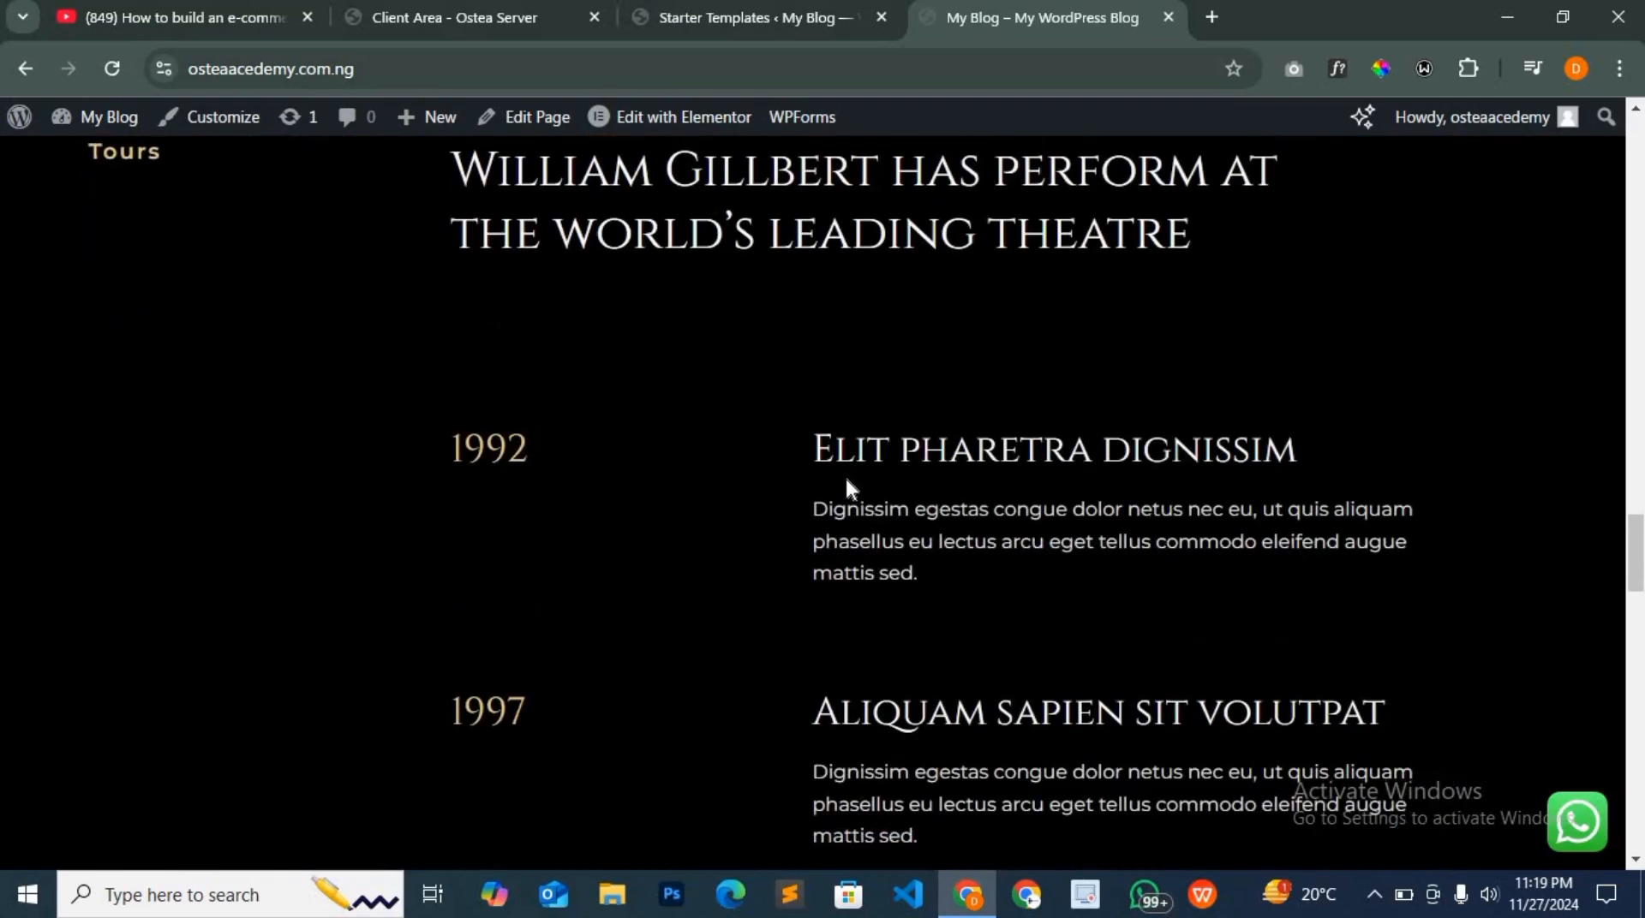
scroll(844, 483, "down", 10)
scroll(840, 490, "down", 10)
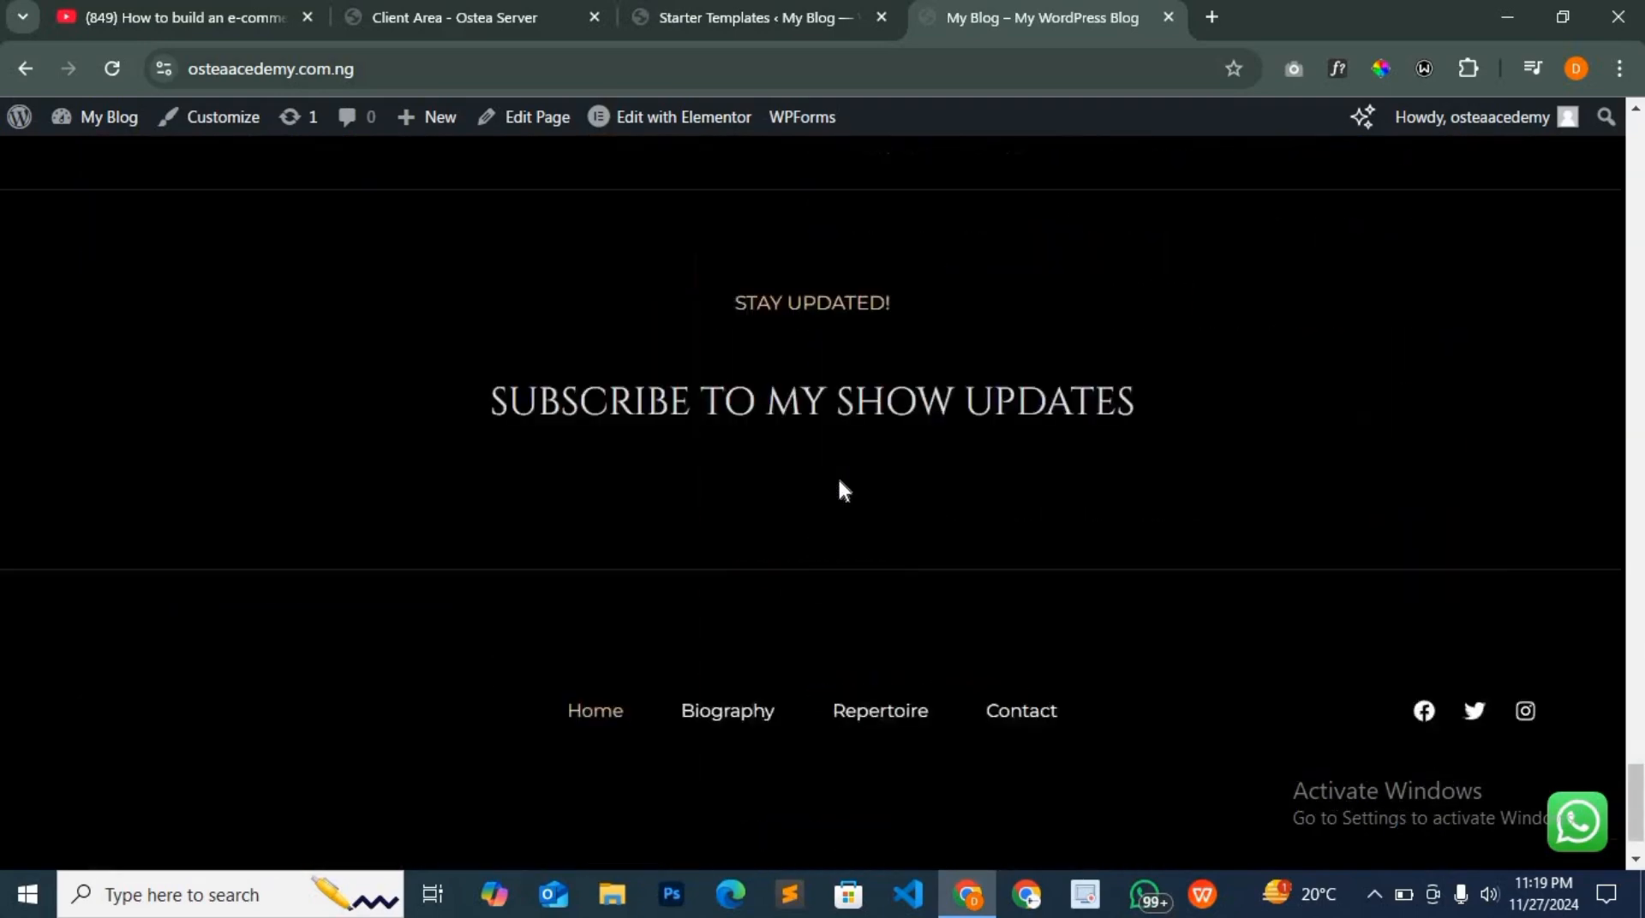
Back out of the Starter Templates wizard to the WordPress dashboard and dismiss the Starter Templates rating survey
left_click(819, 13)
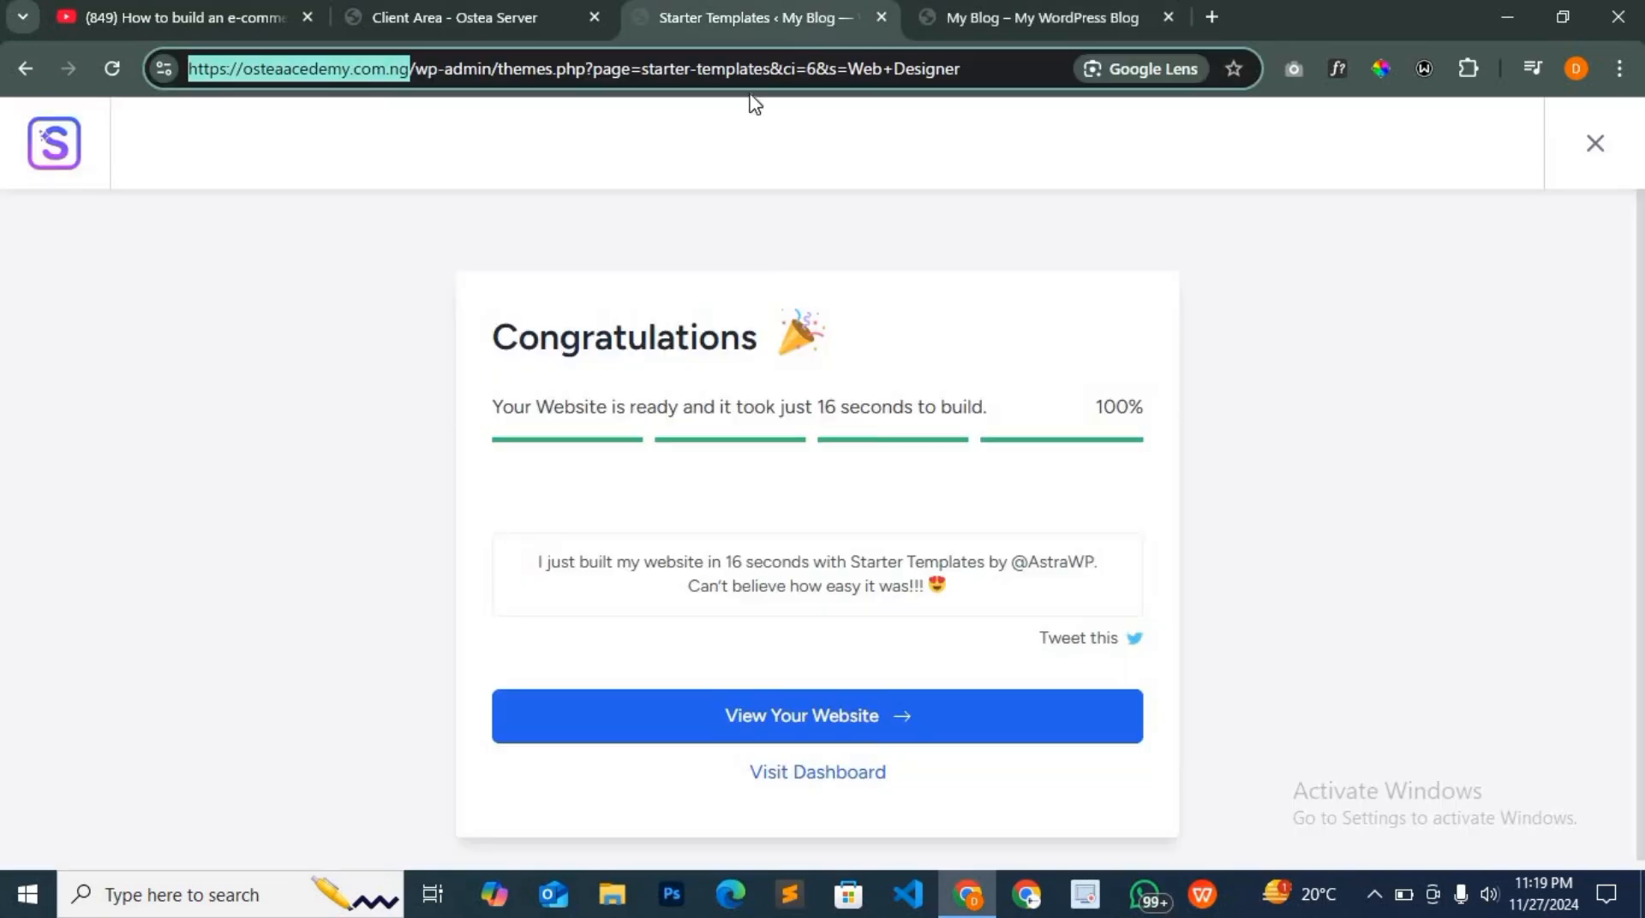
left_click(25, 69)
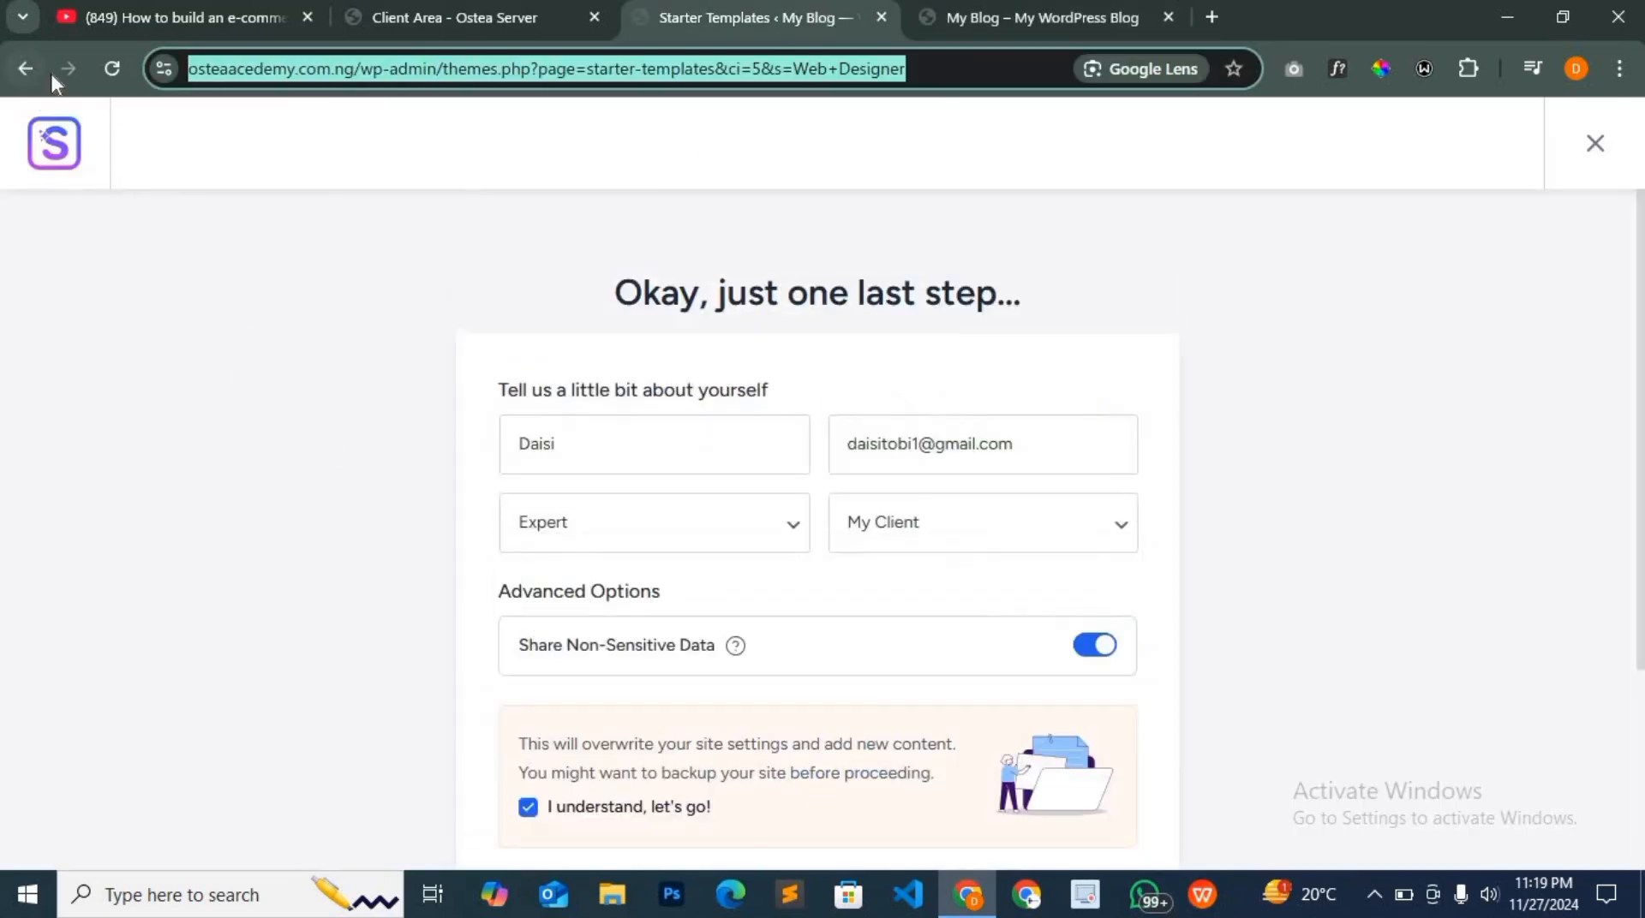
scroll(385, 320, "down", 4)
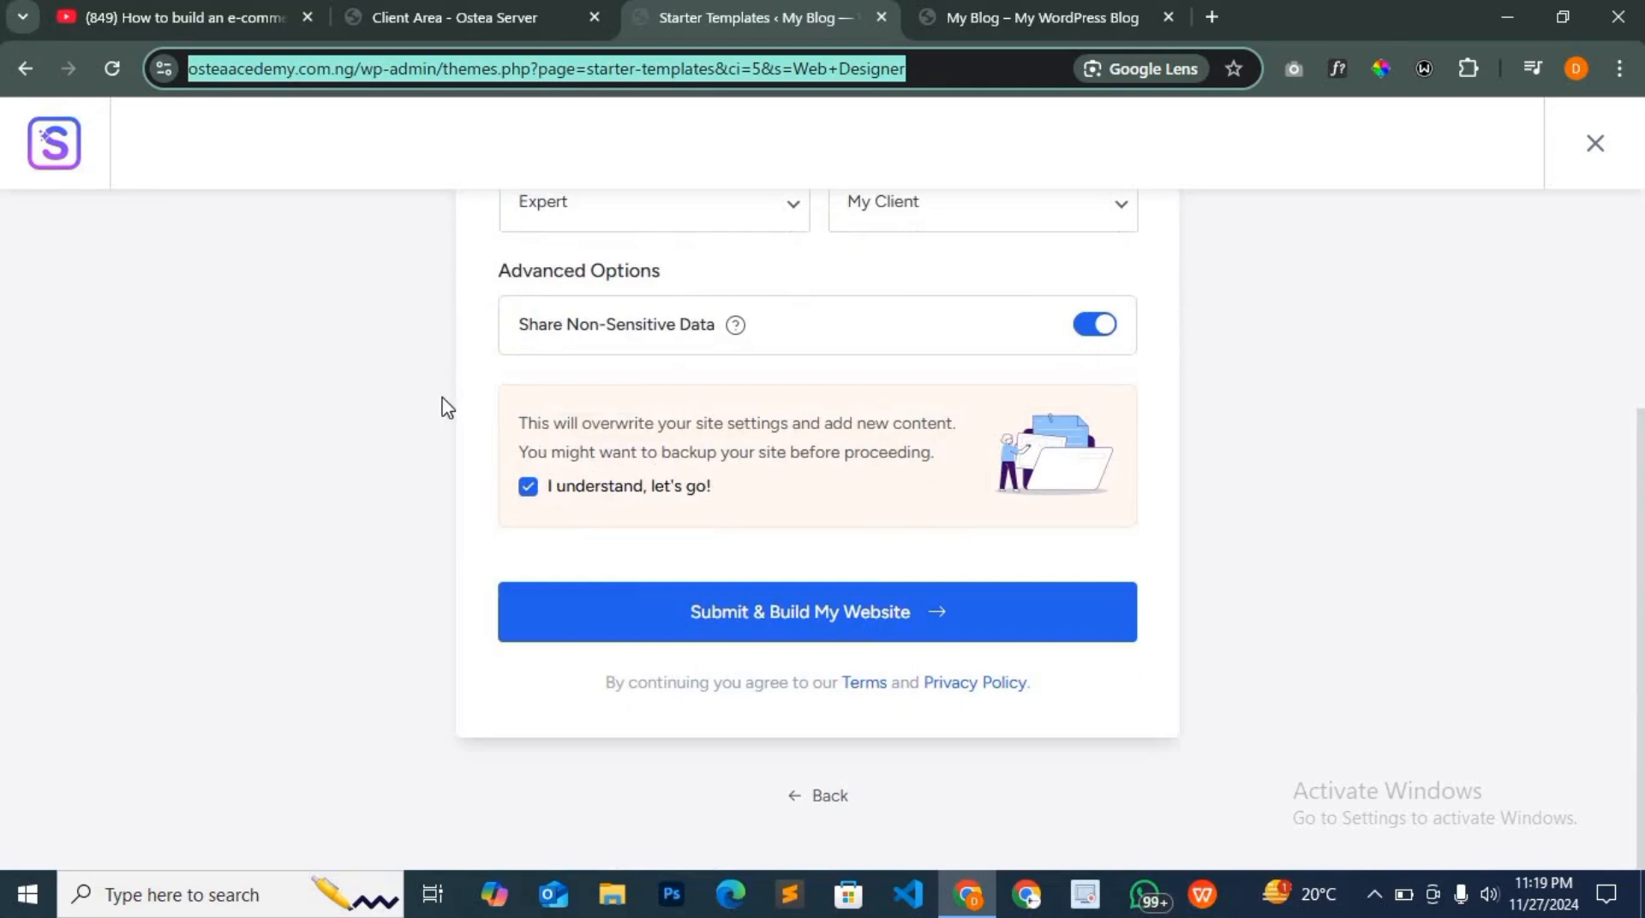
left_click(819, 800)
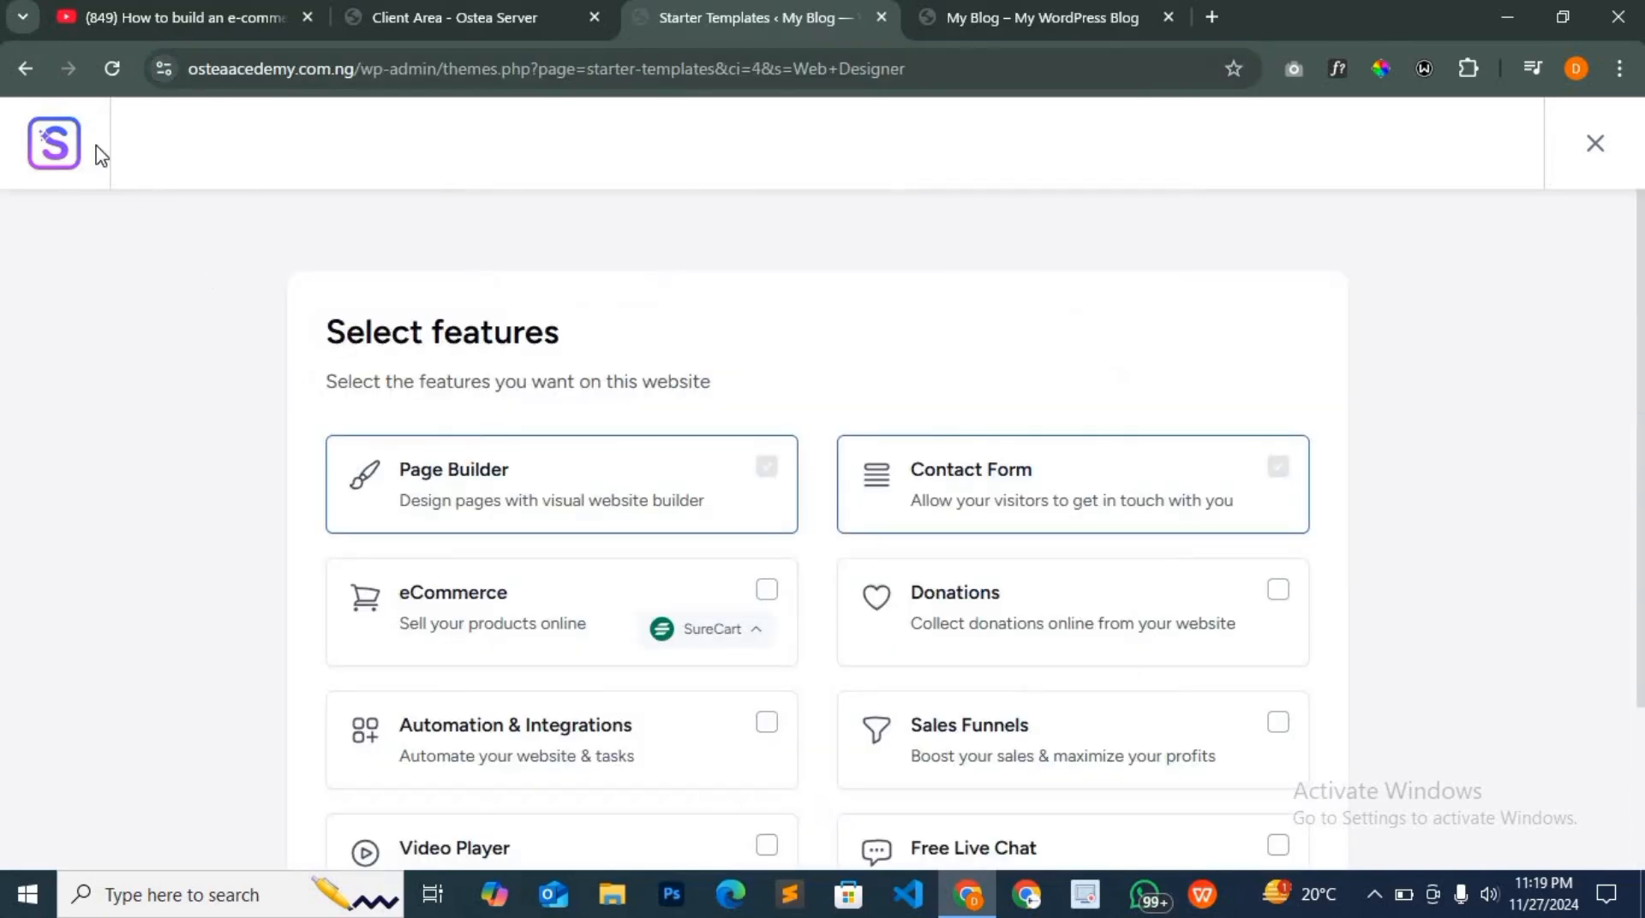
left_click(21, 68)
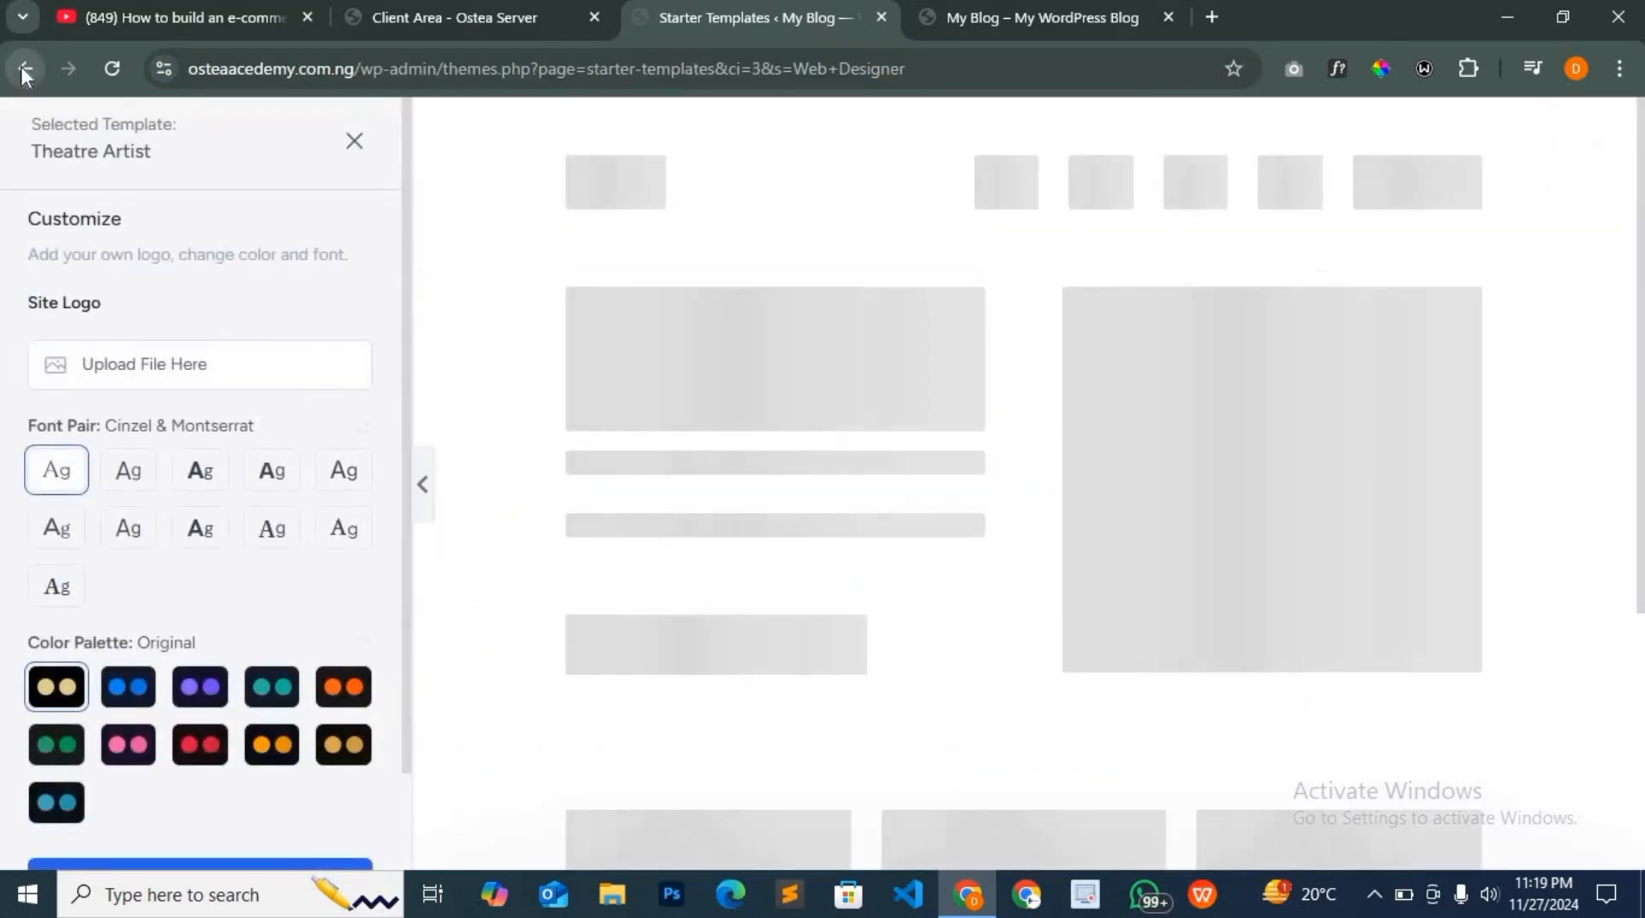
left_click(21, 69)
left_click(925, 224)
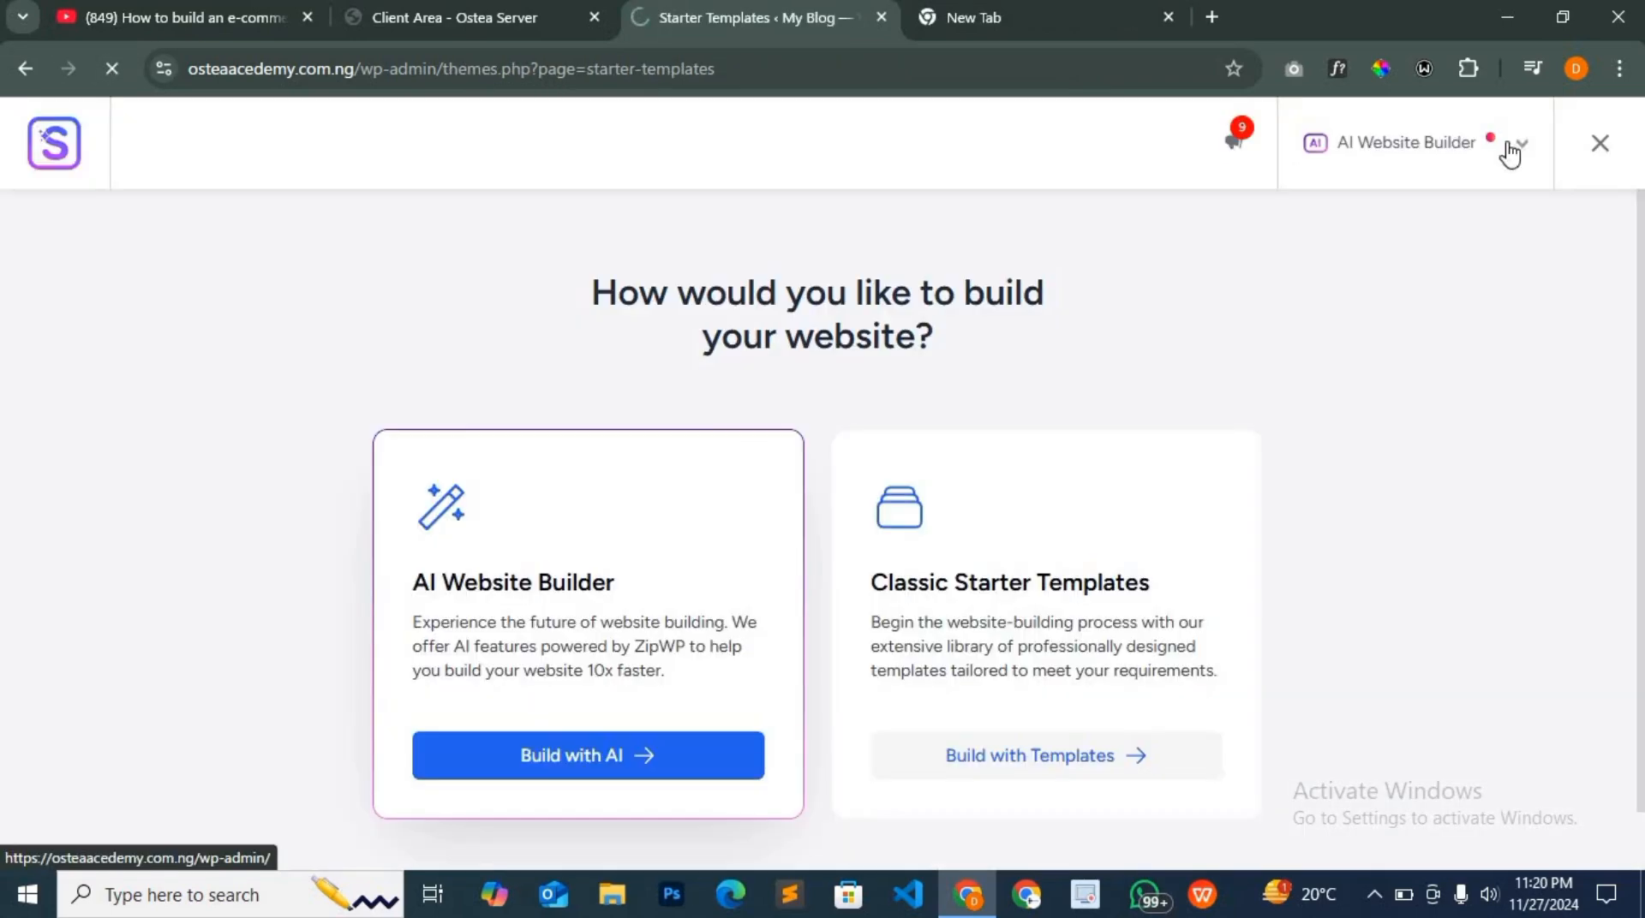
left_click(1513, 151)
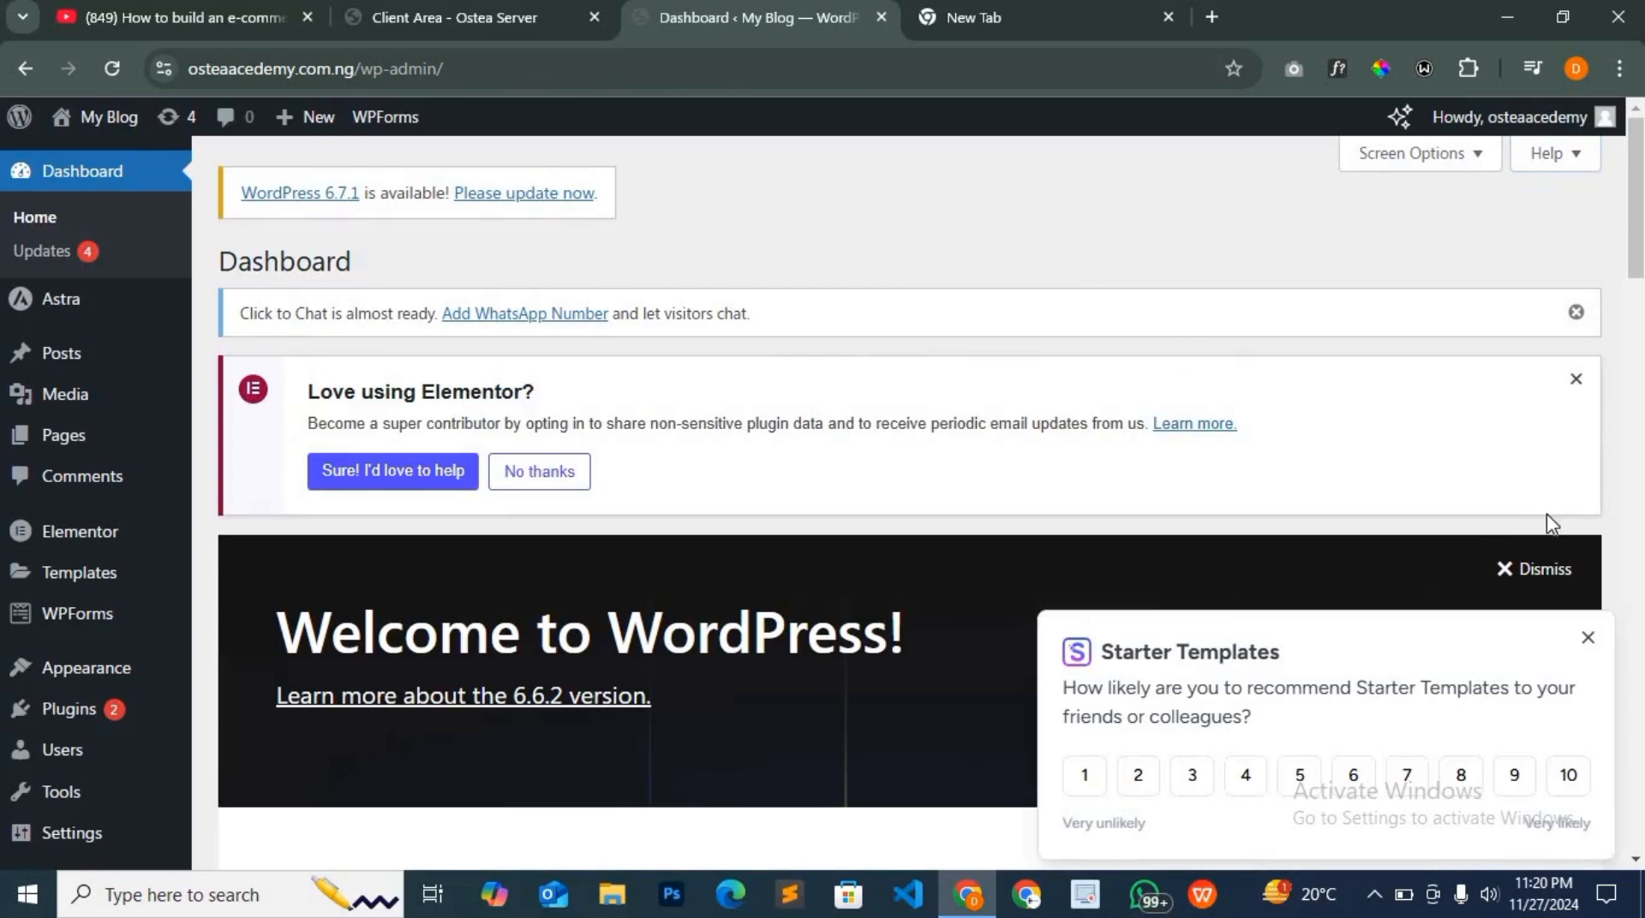
left_click(1586, 640)
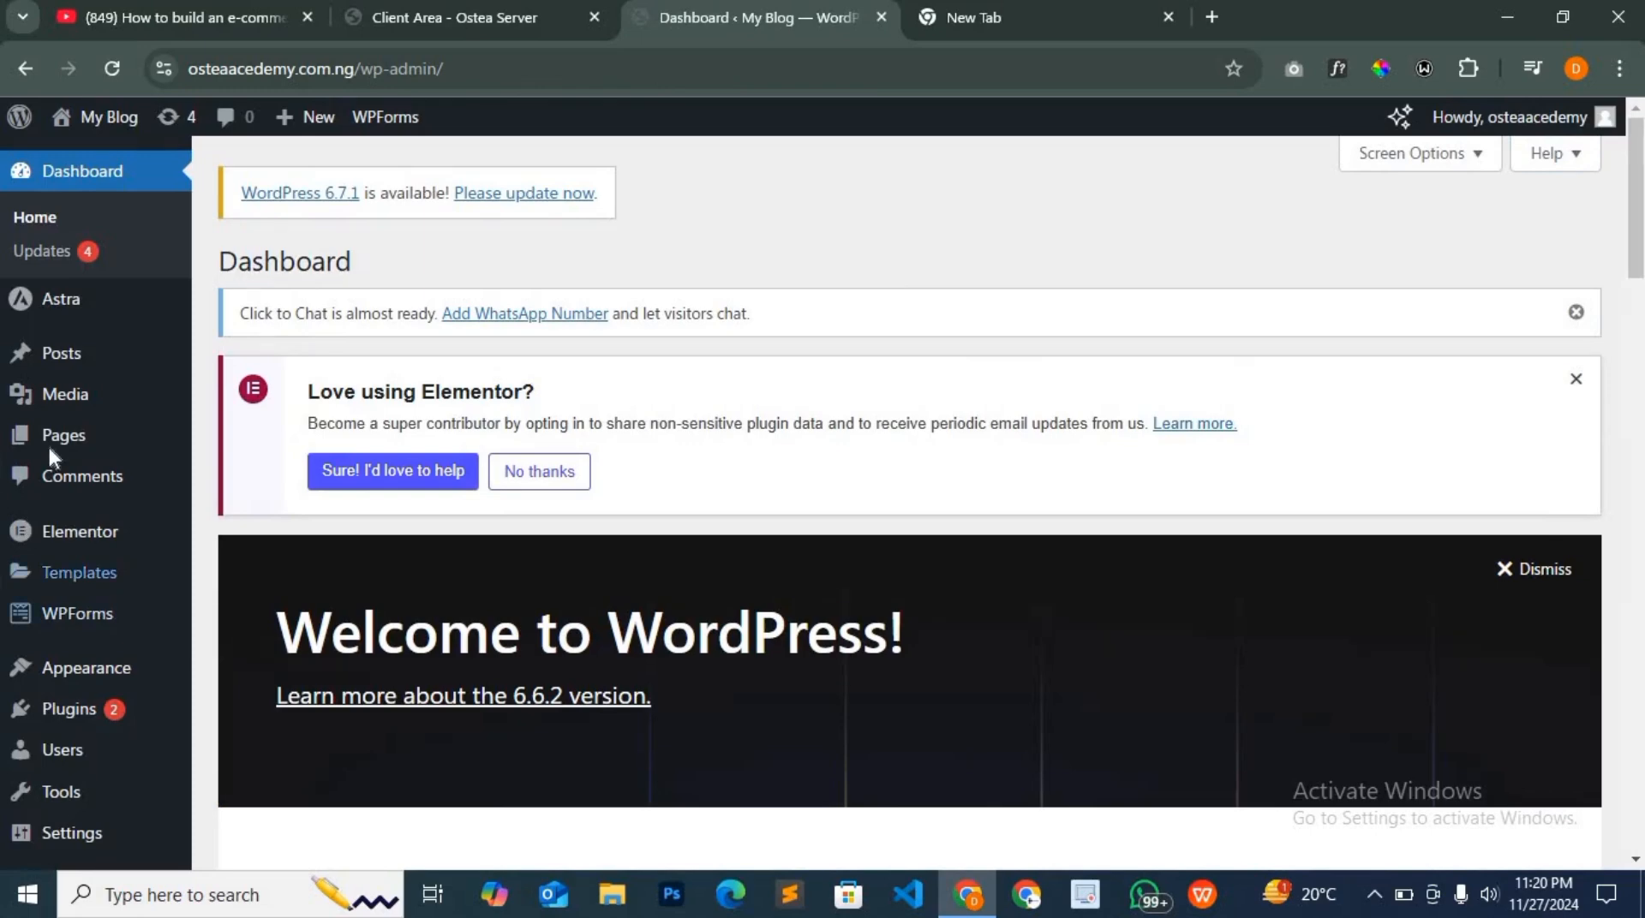
From the list of all pages, open the Home page for editing with Elementor in a new tab and switch to it
mouse_move(86, 434)
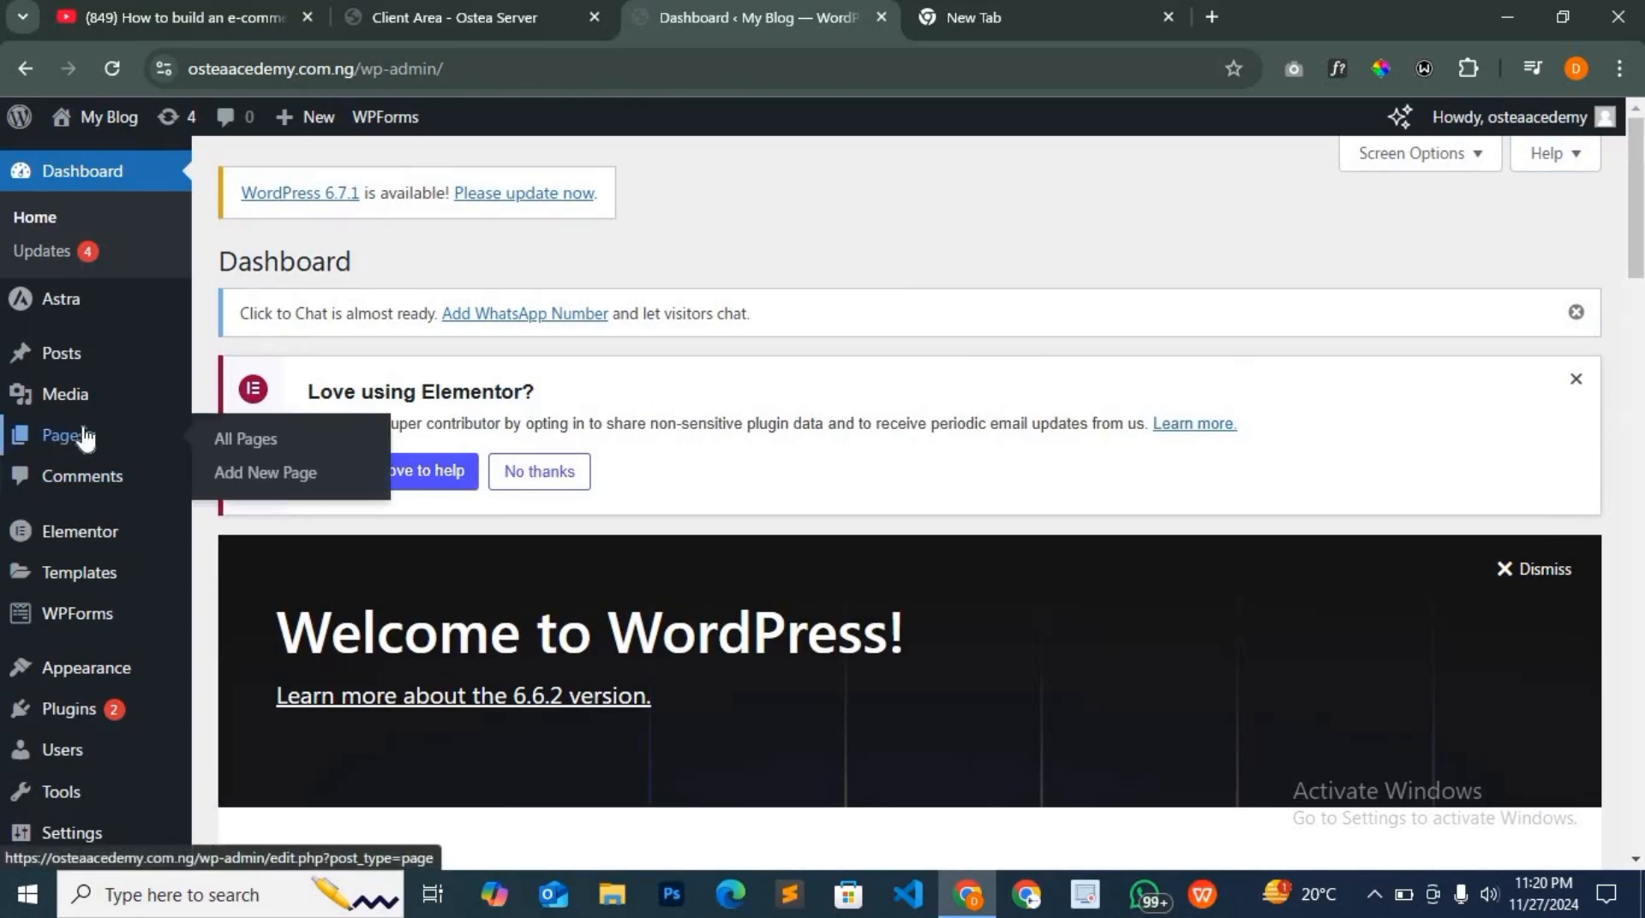
left_click(257, 437)
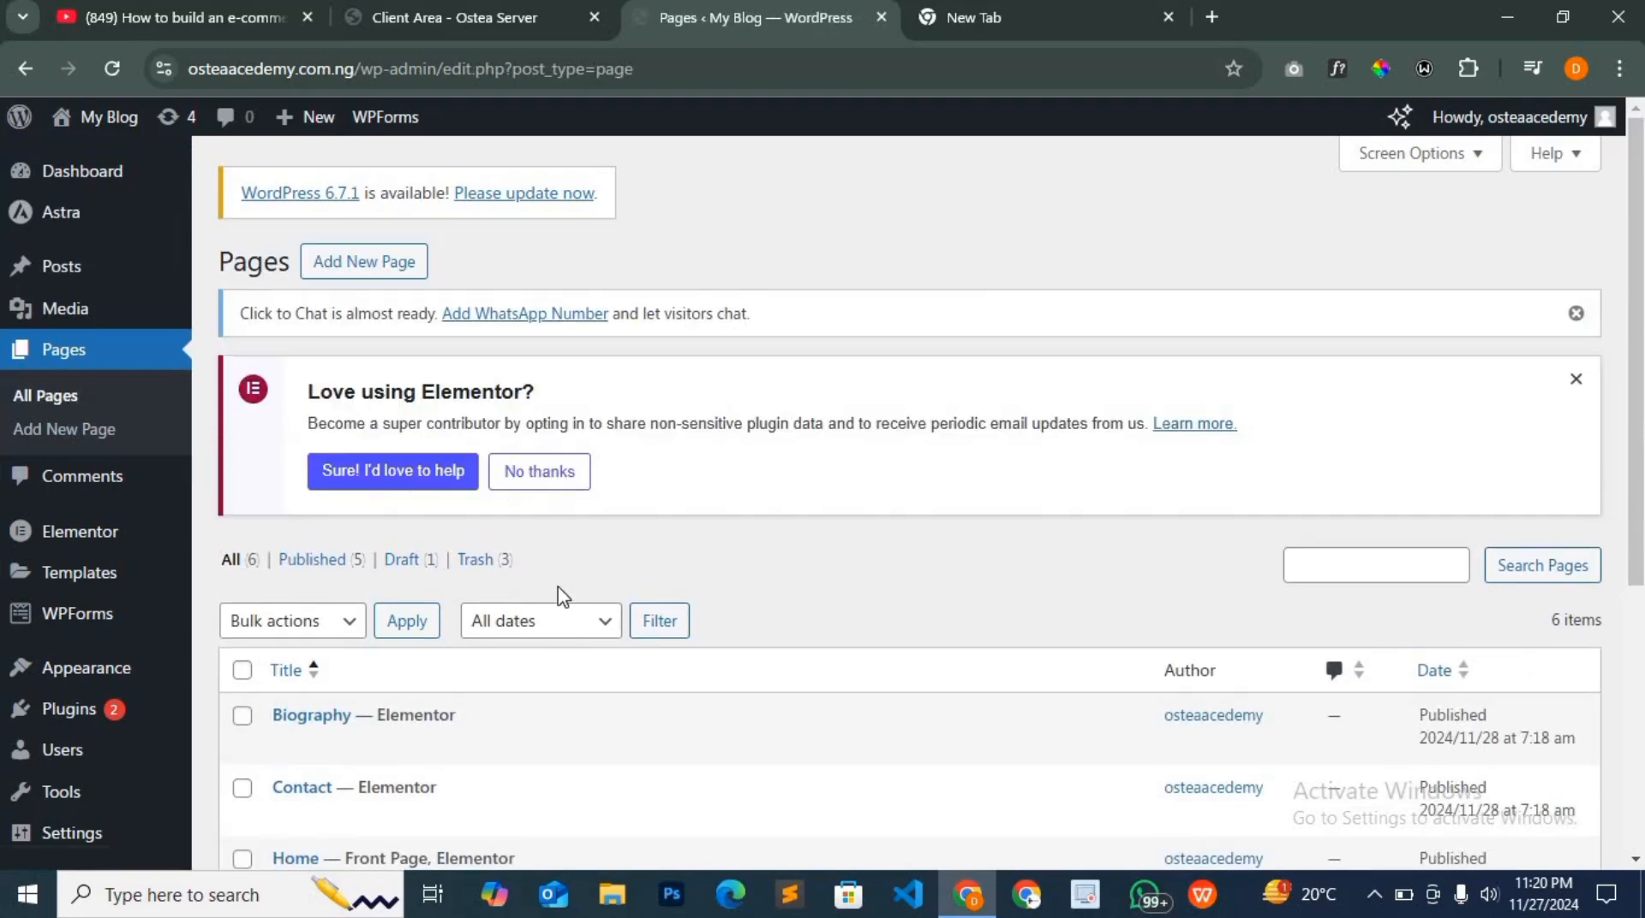
scroll(591, 630, "down", 4)
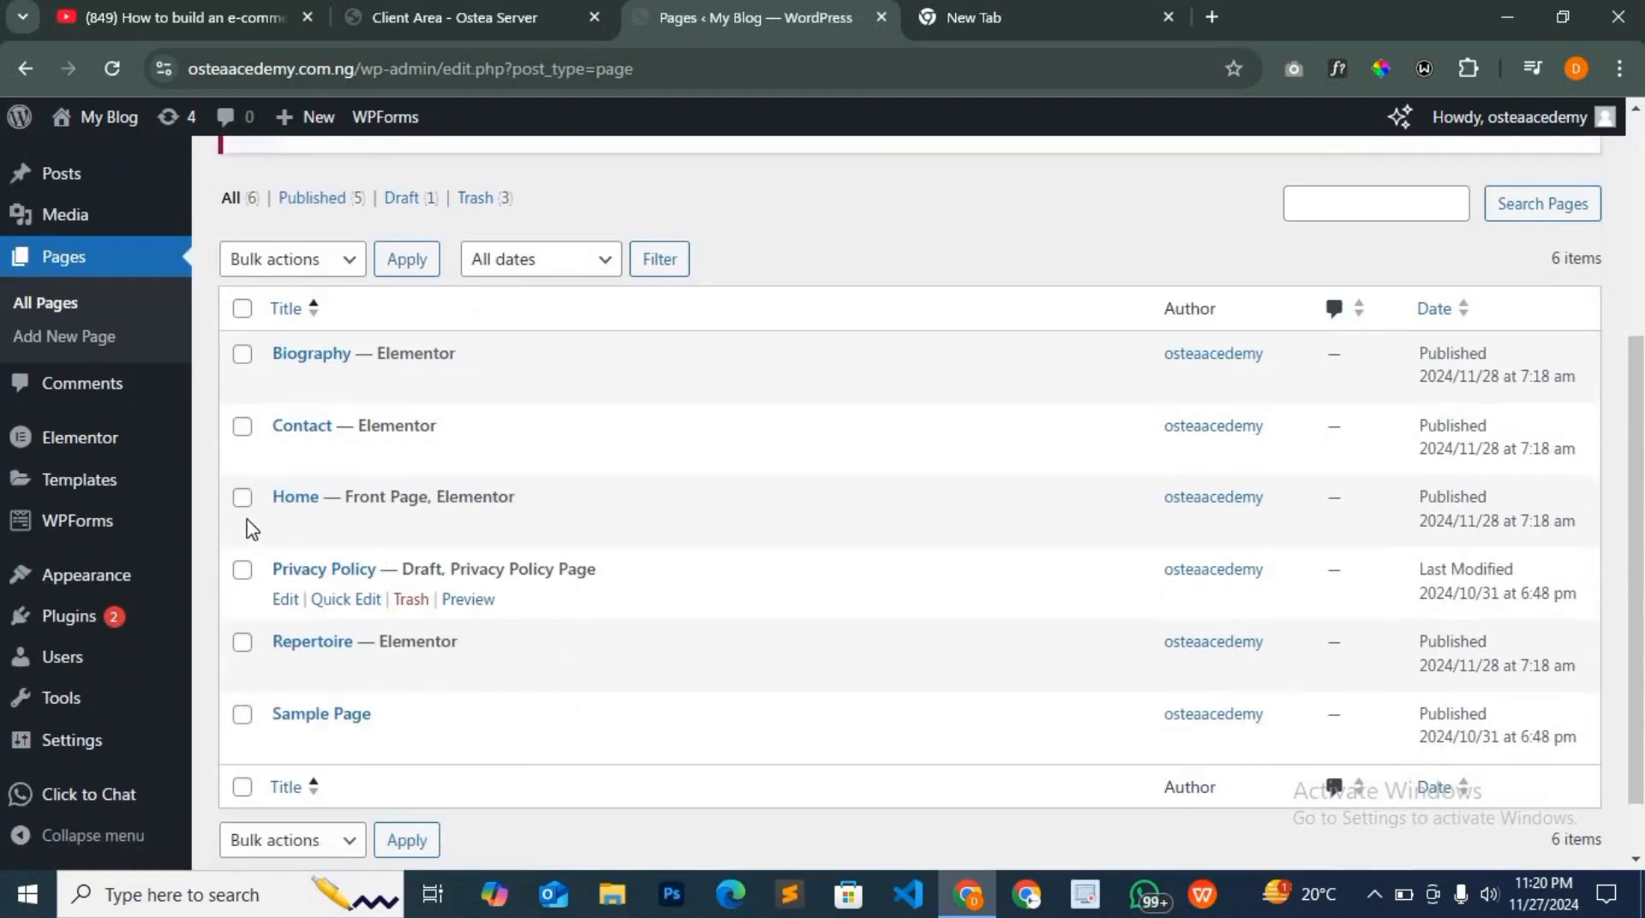
mouse_move(389, 518)
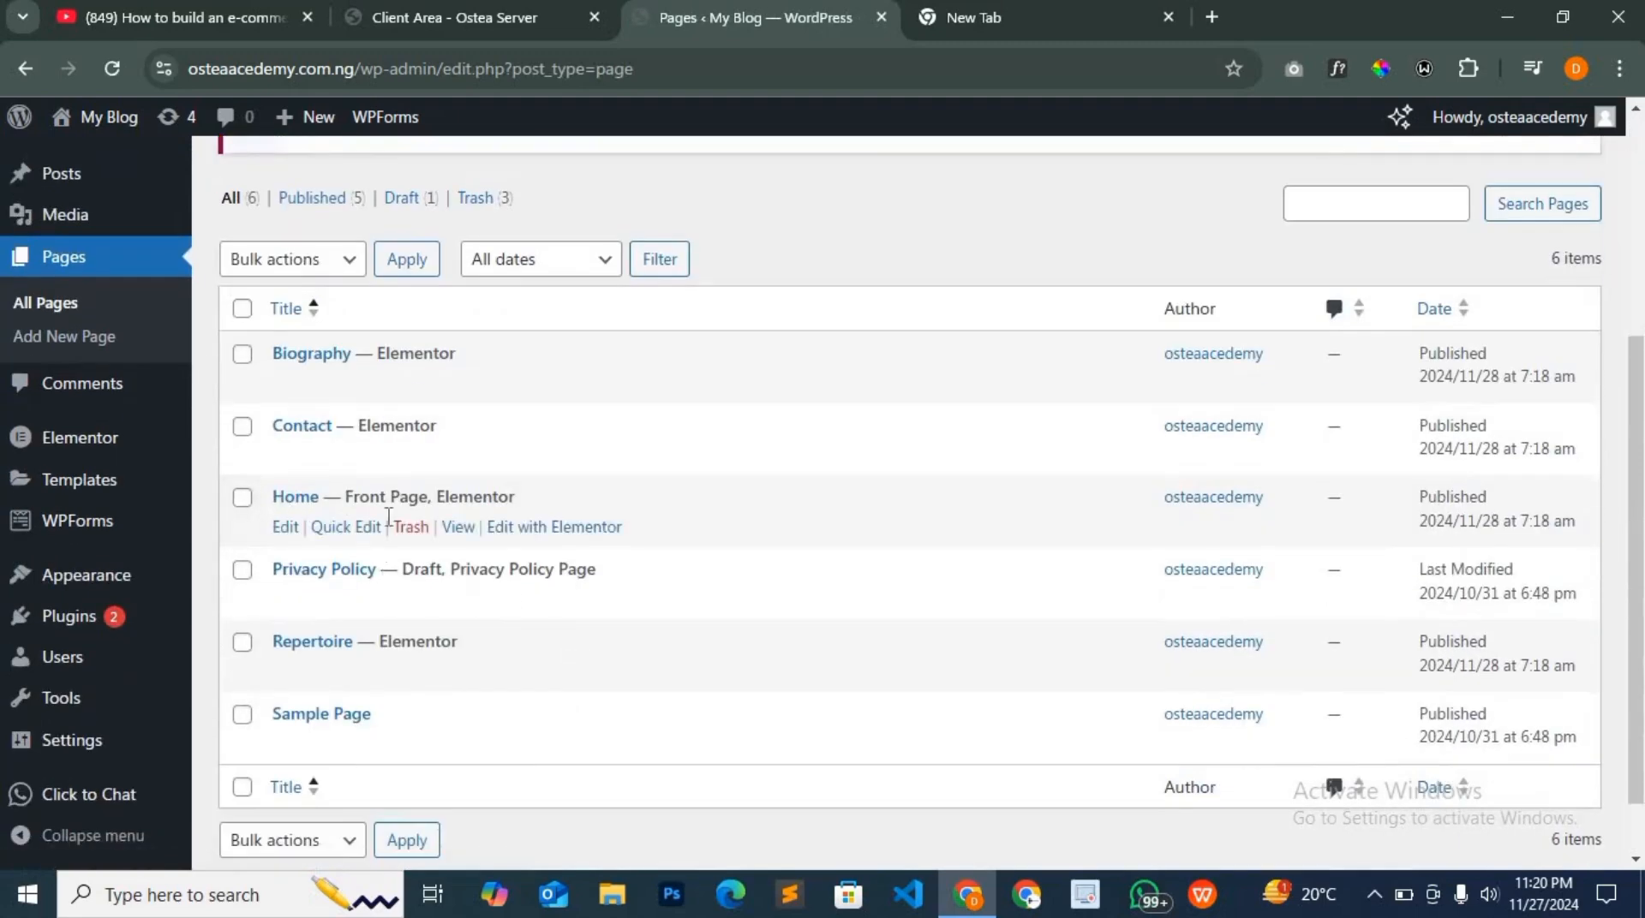
right_click(573, 533)
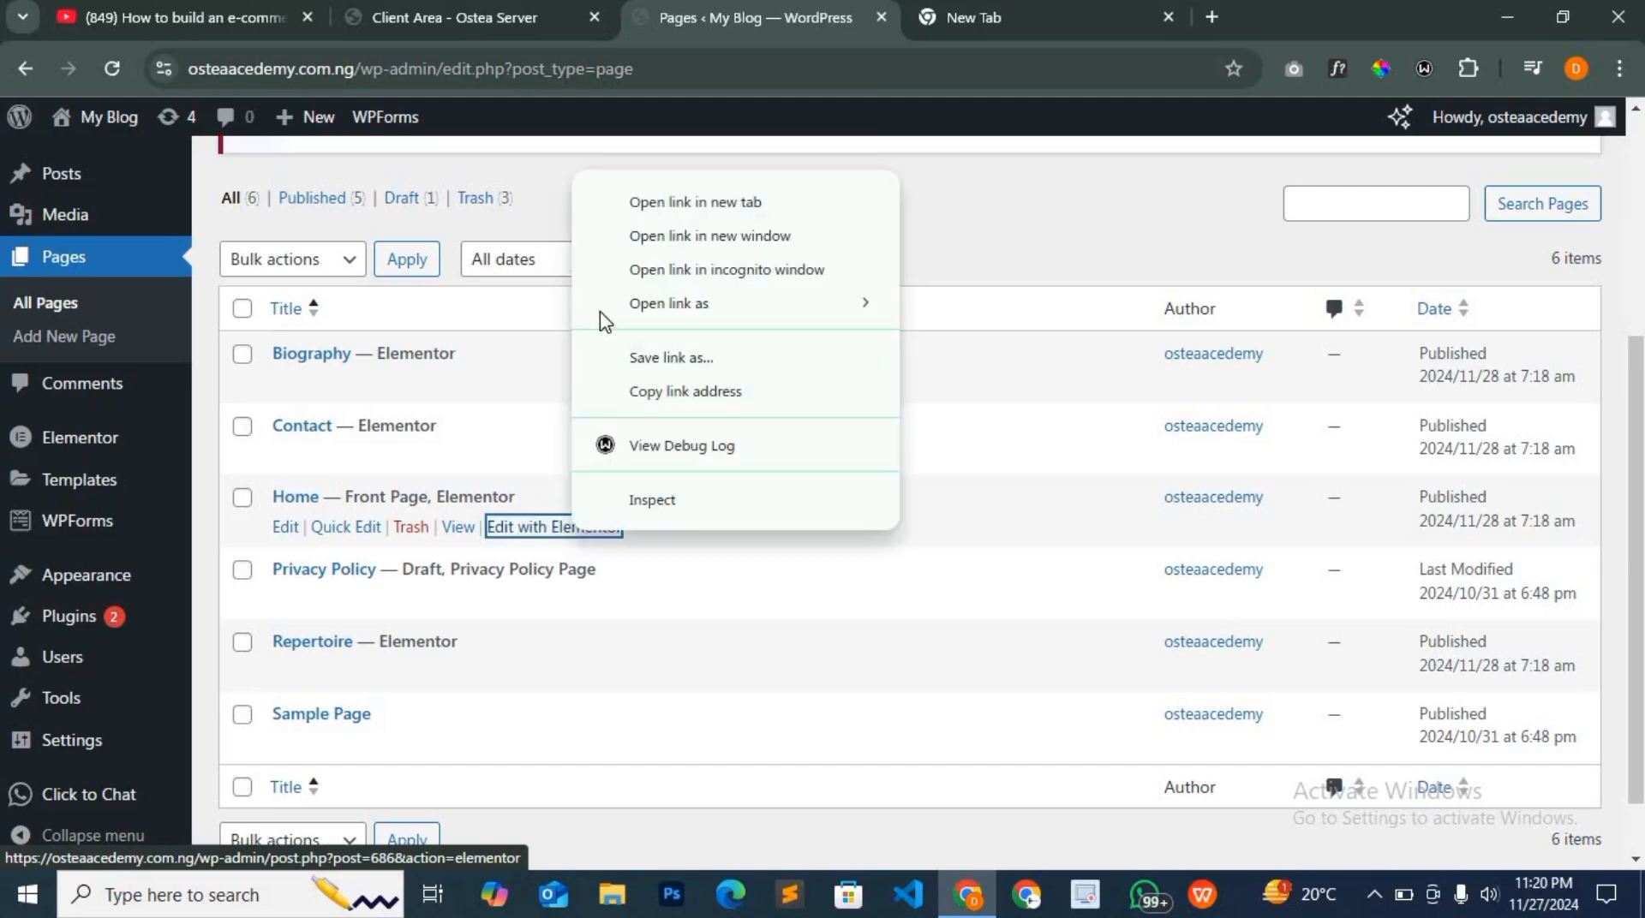
left_click(643, 203)
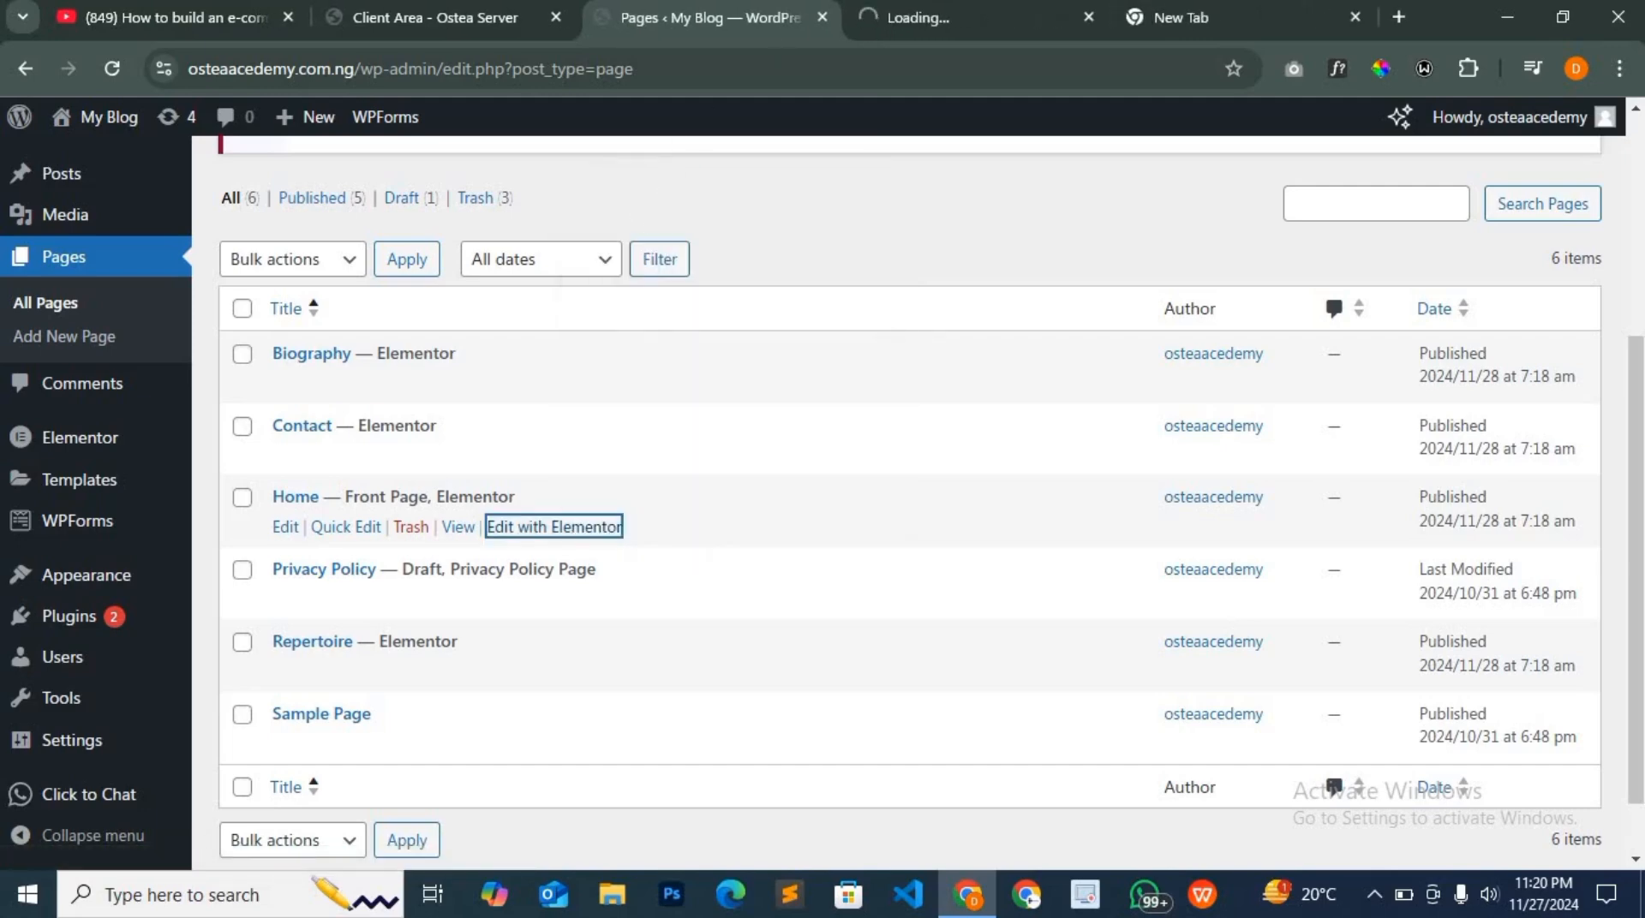
left_click(913, 16)
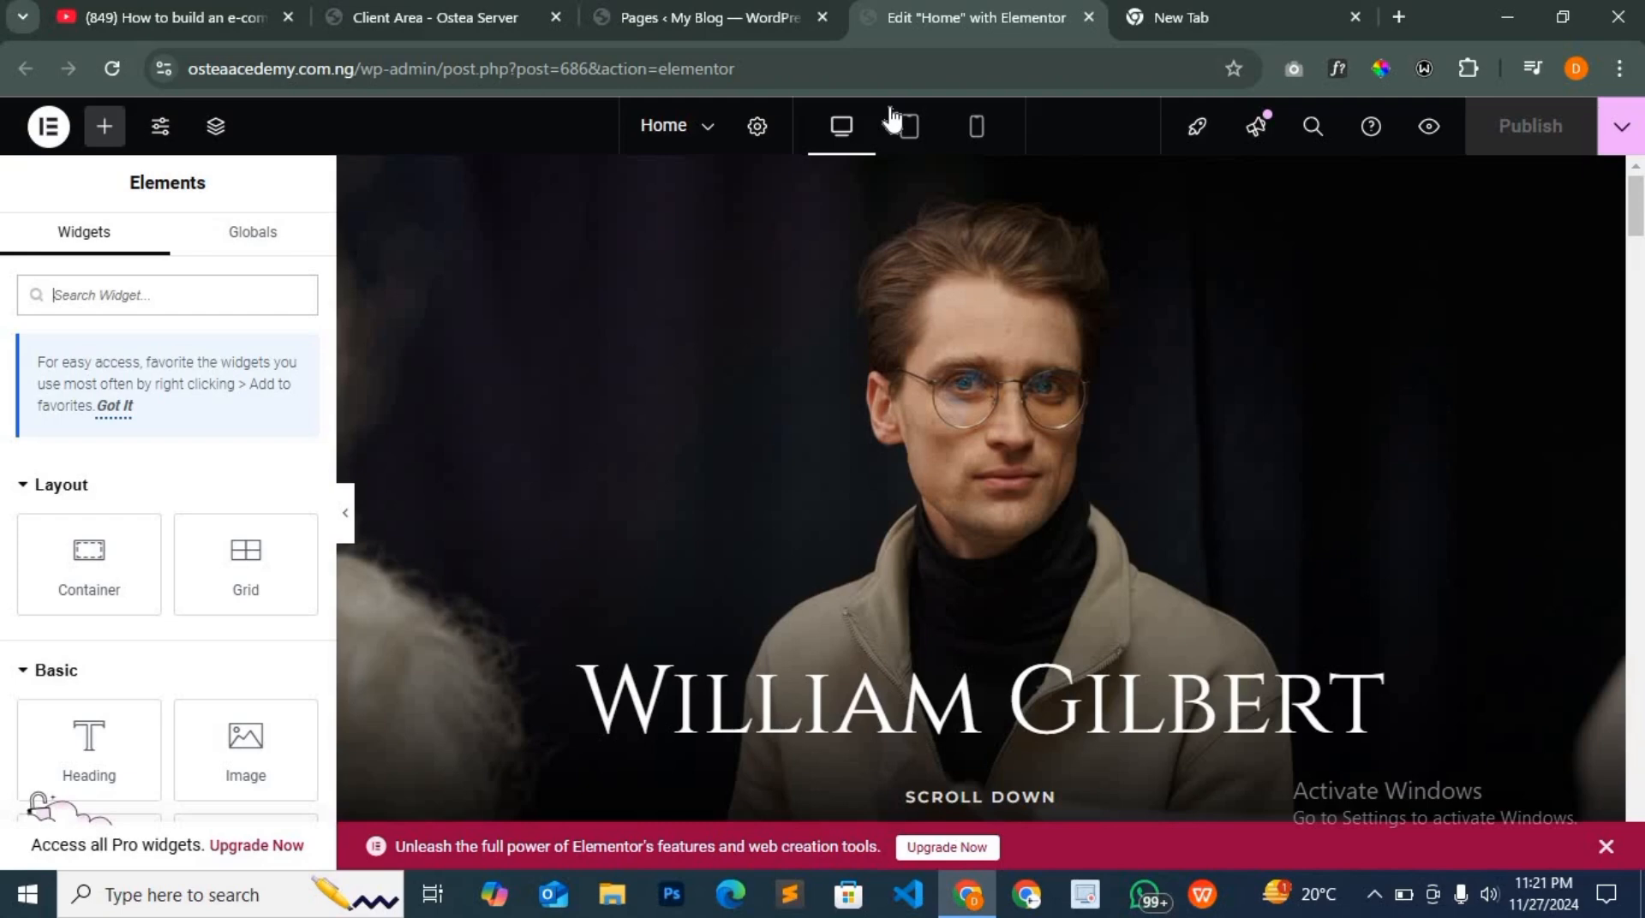
Examine the Home page in the Elementor editor, covering the hero, Biography & Awards, timeline, Repertoire and Tours sections
scroll(1001, 252, "down", 4)
scroll(1014, 312, "up", 4)
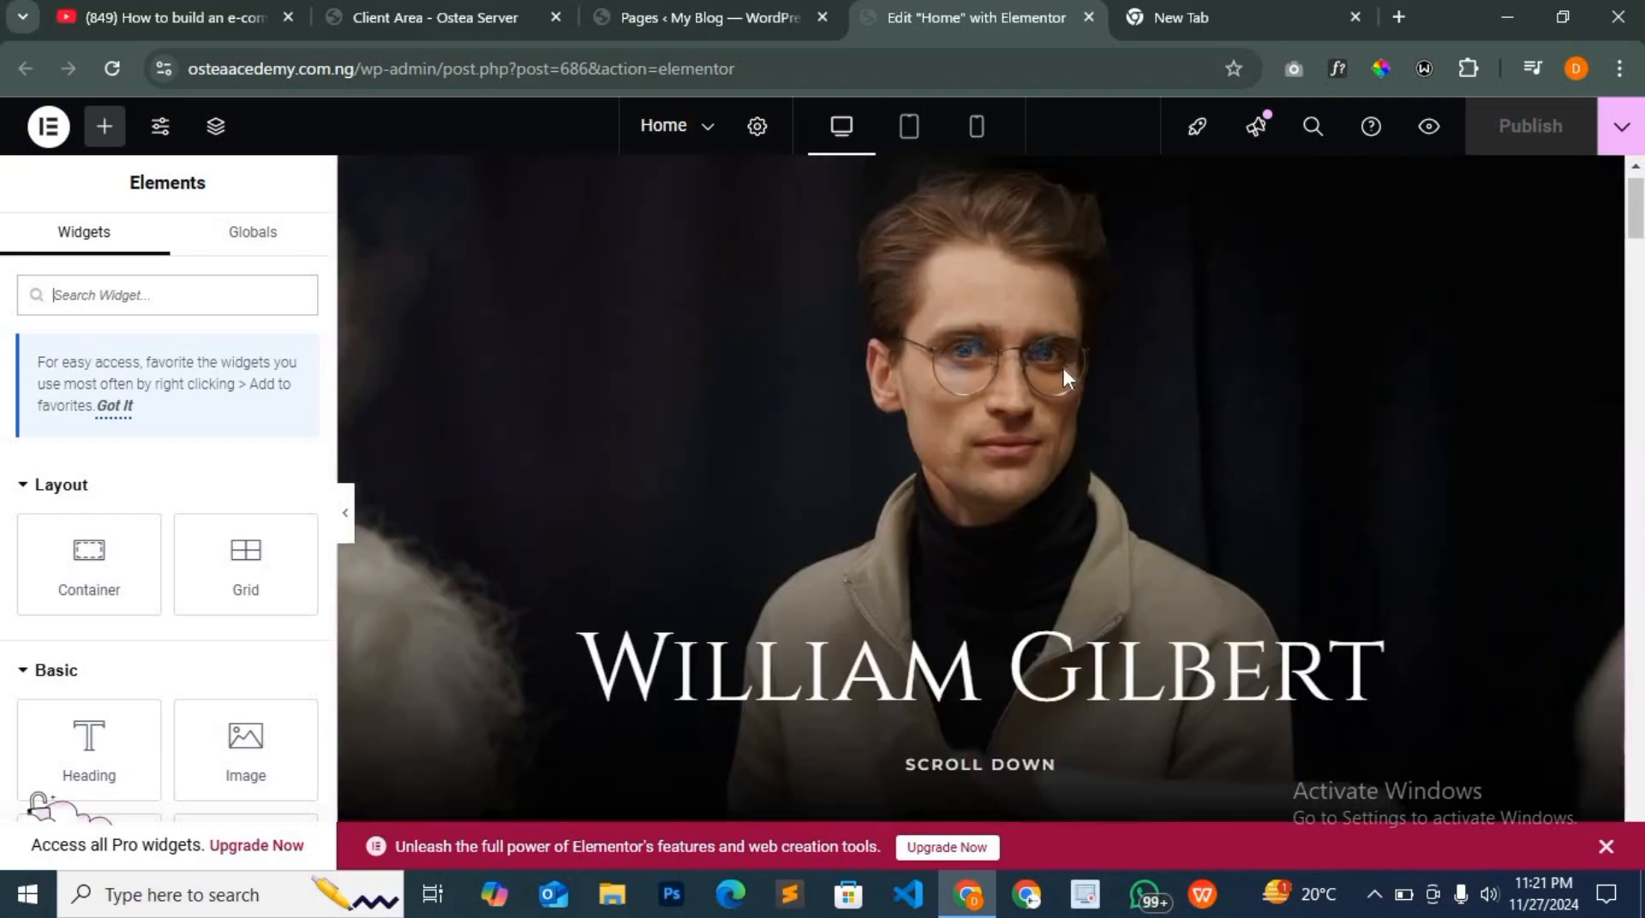
scroll(990, 434, "down", 1)
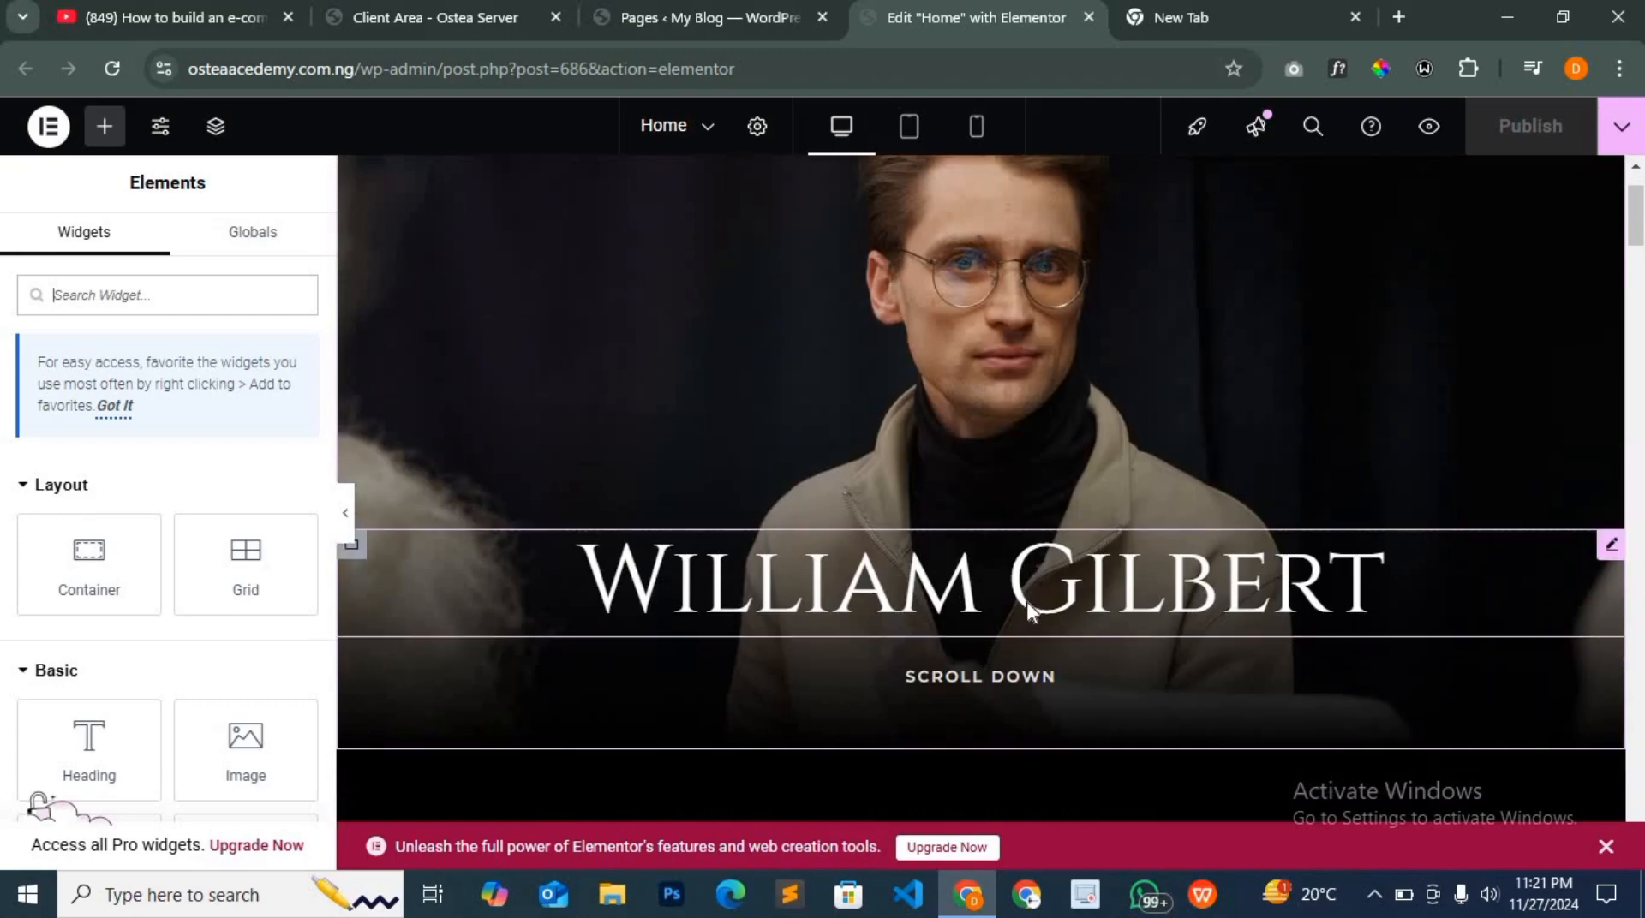
scroll(1030, 604, "down", 5)
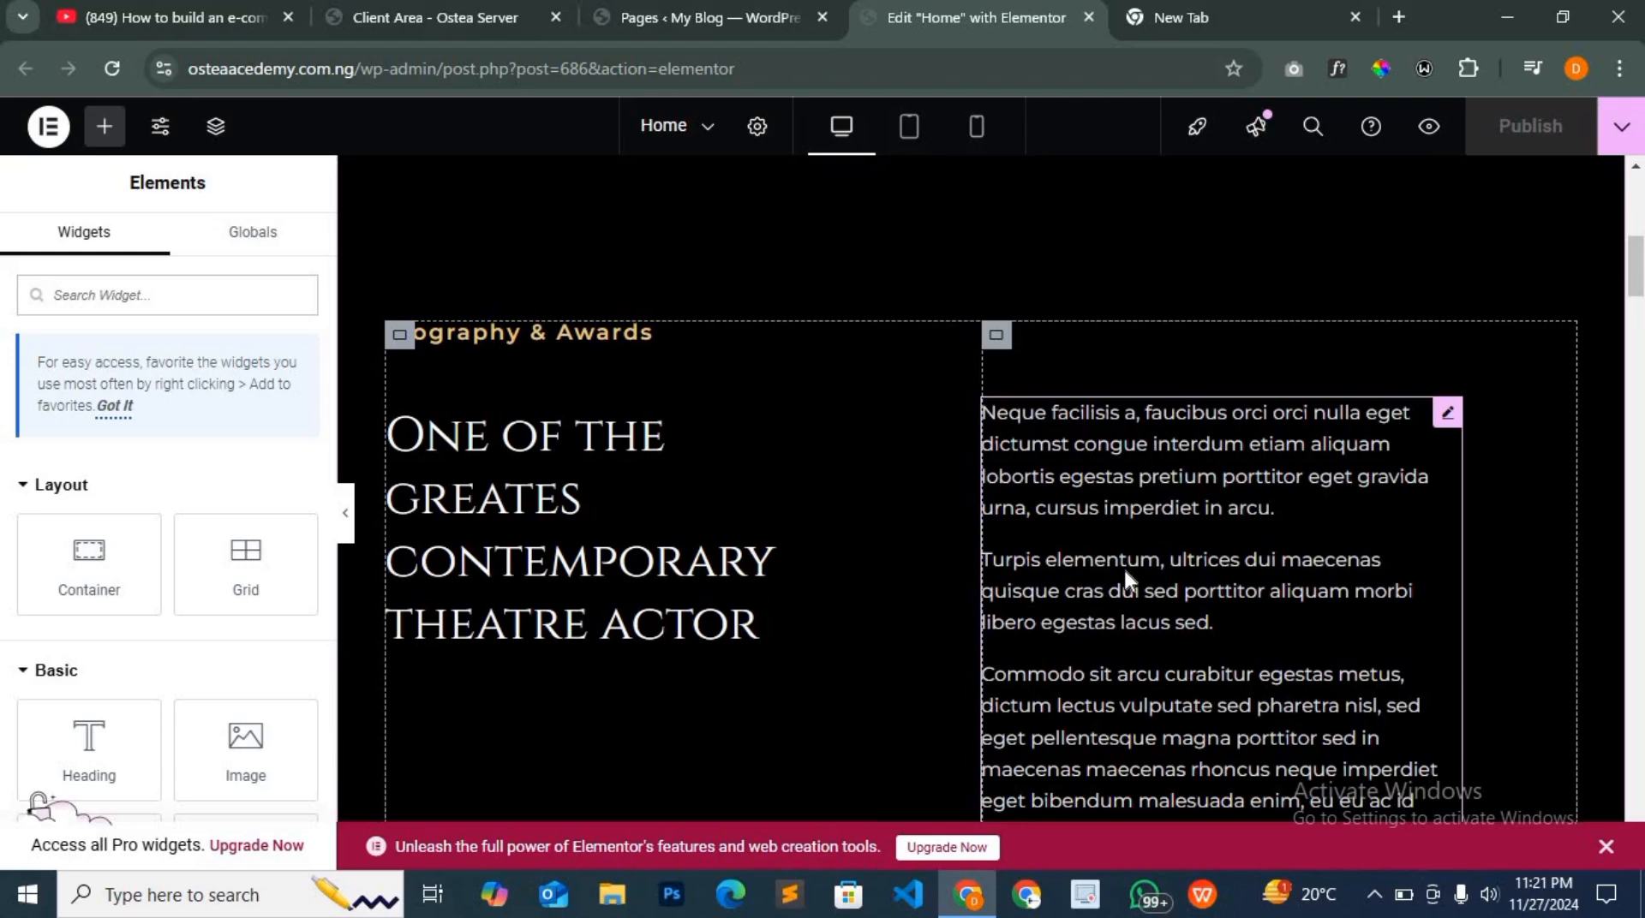
scroll(1121, 567, "down", 10)
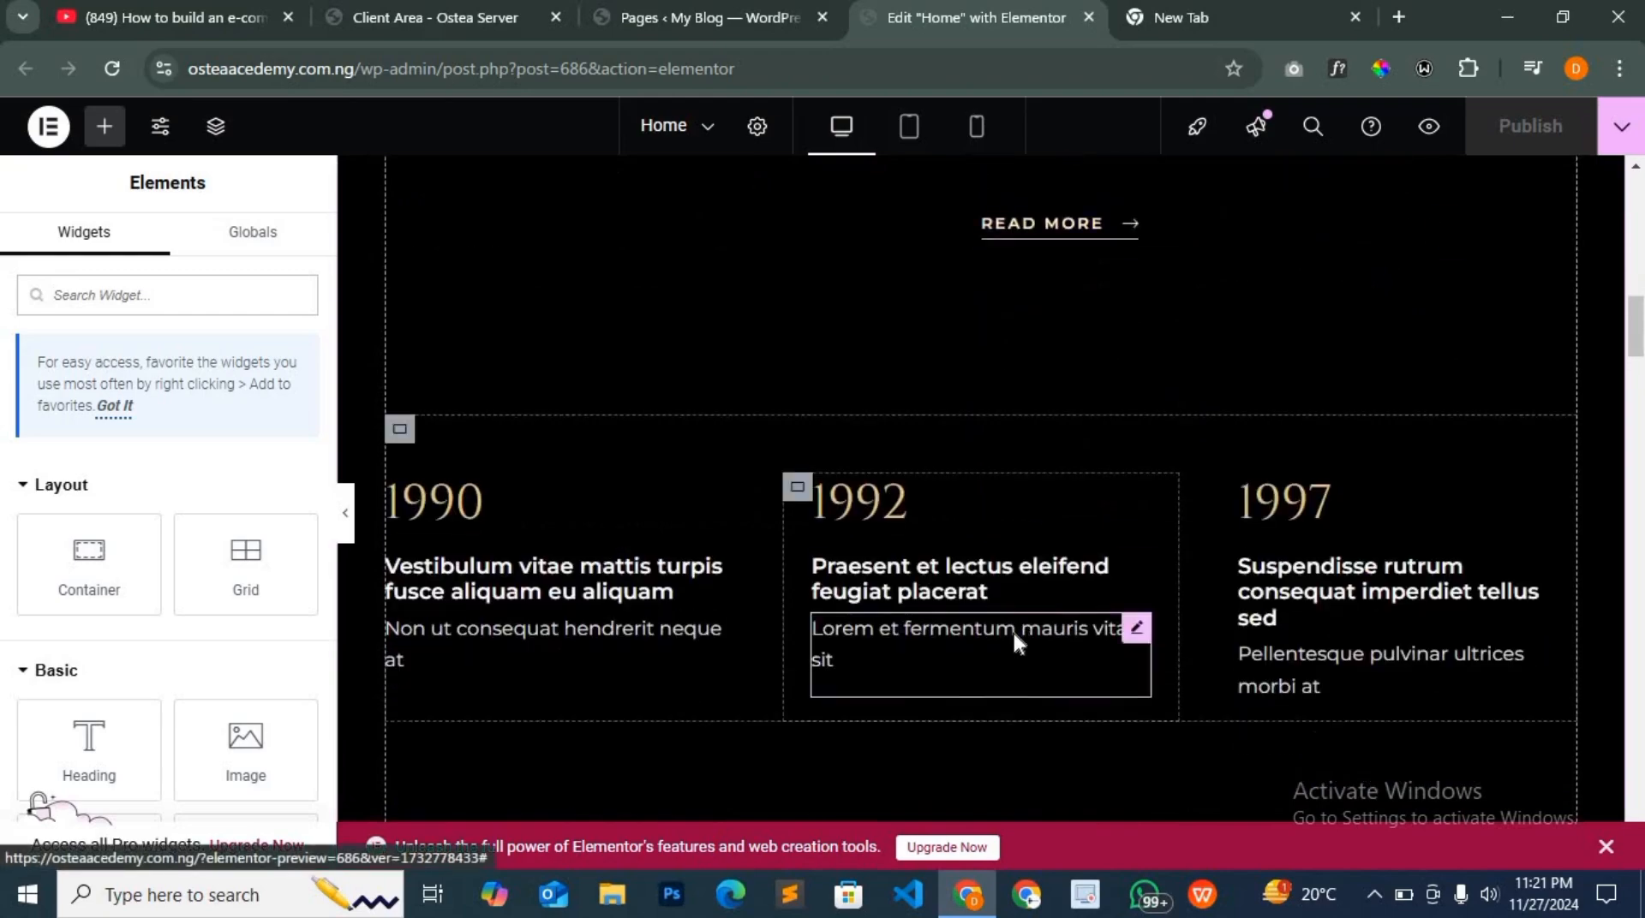
scroll(1011, 642, "down", 5)
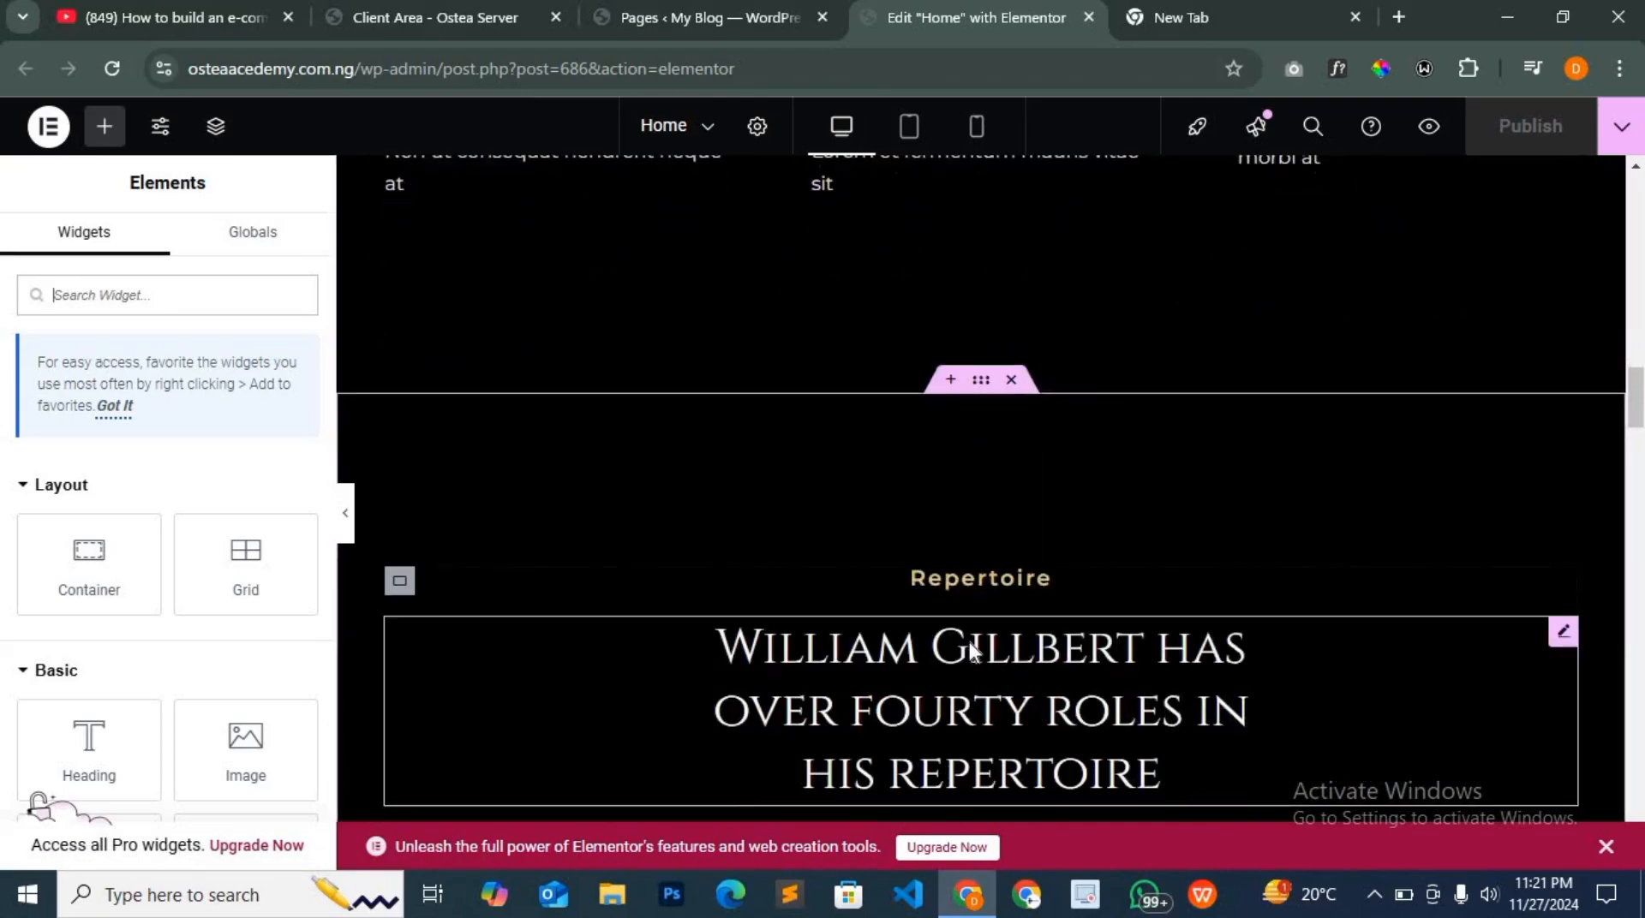
scroll(1055, 582, "down", 3)
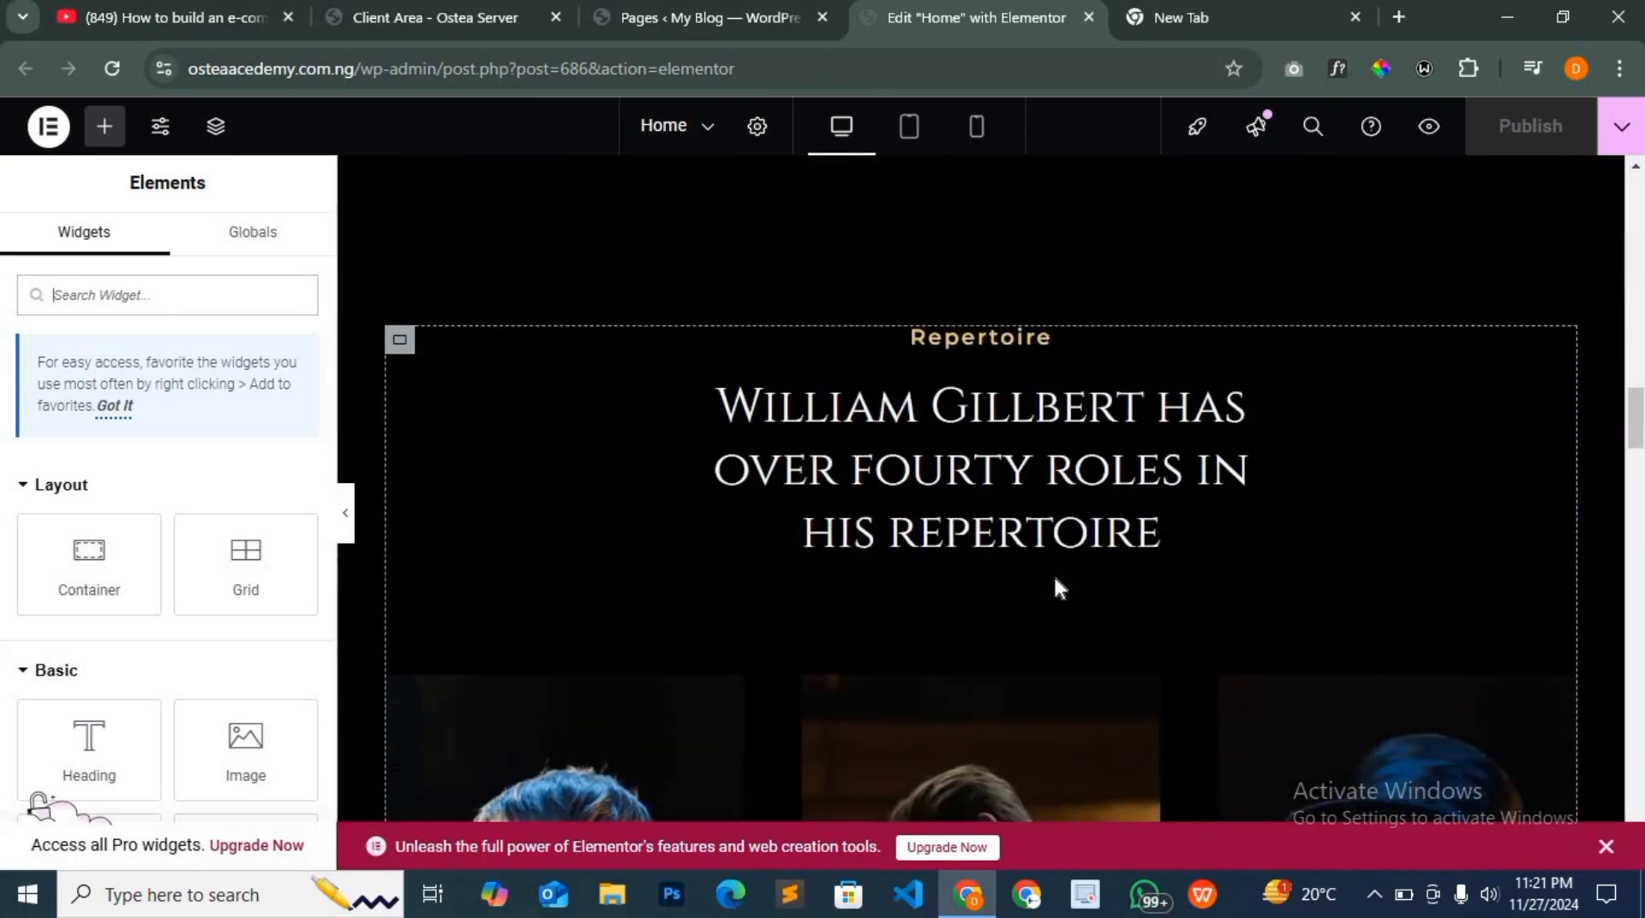
scroll(1060, 587, "down", 10)
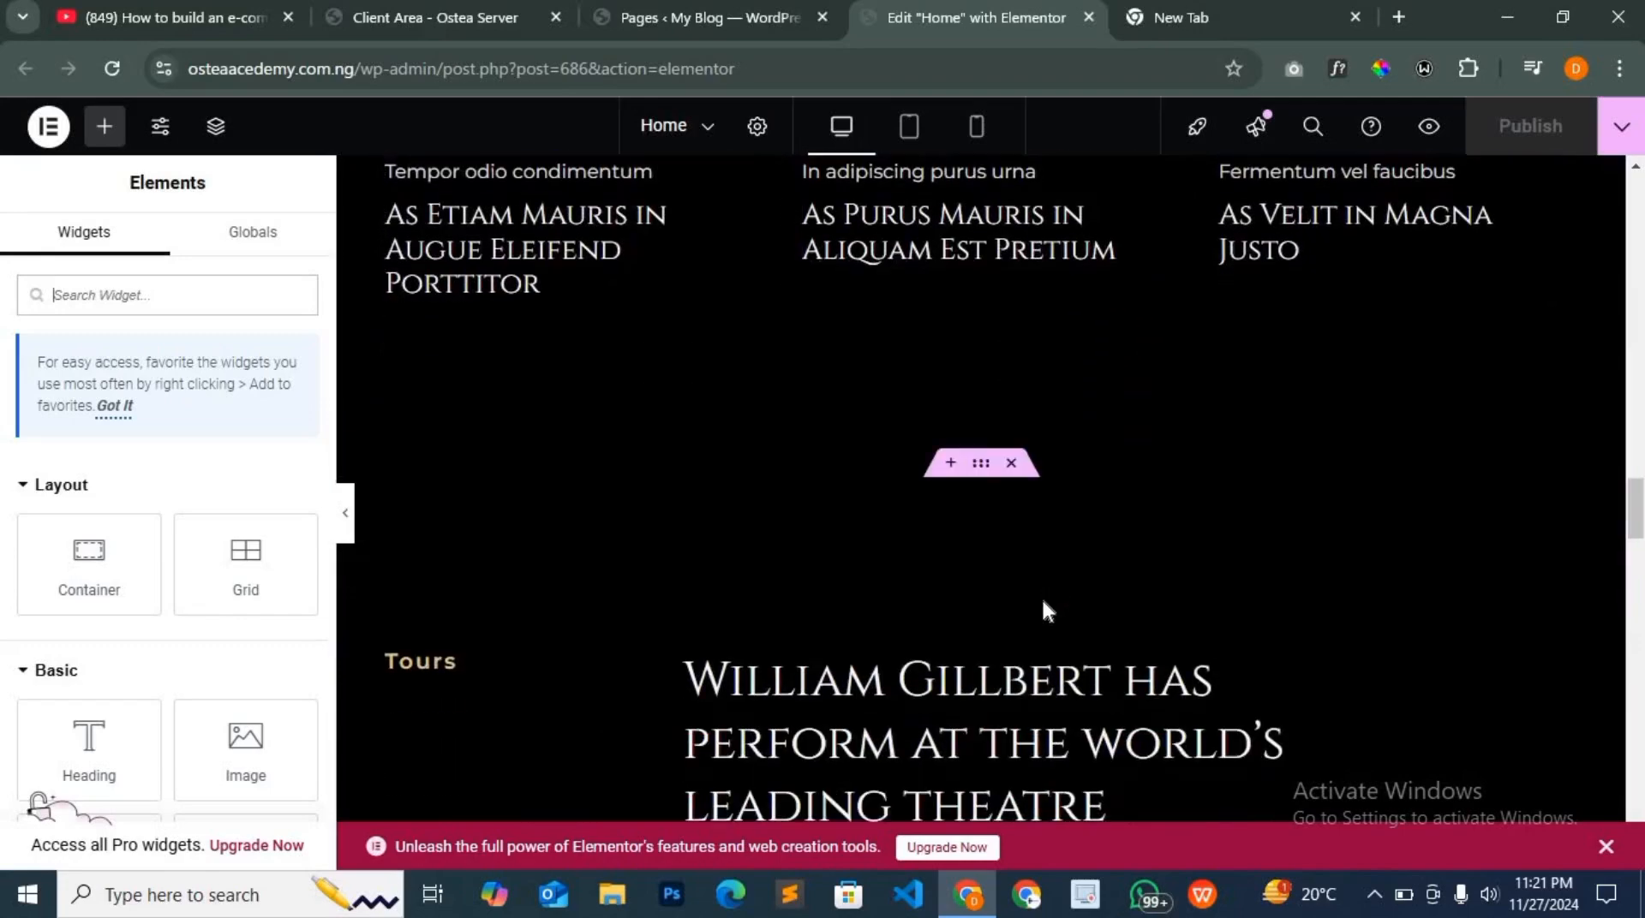
Return to the top of the Home page and inspect the available actions for the Biography & Awards container
scroll(1042, 598, "down", 1)
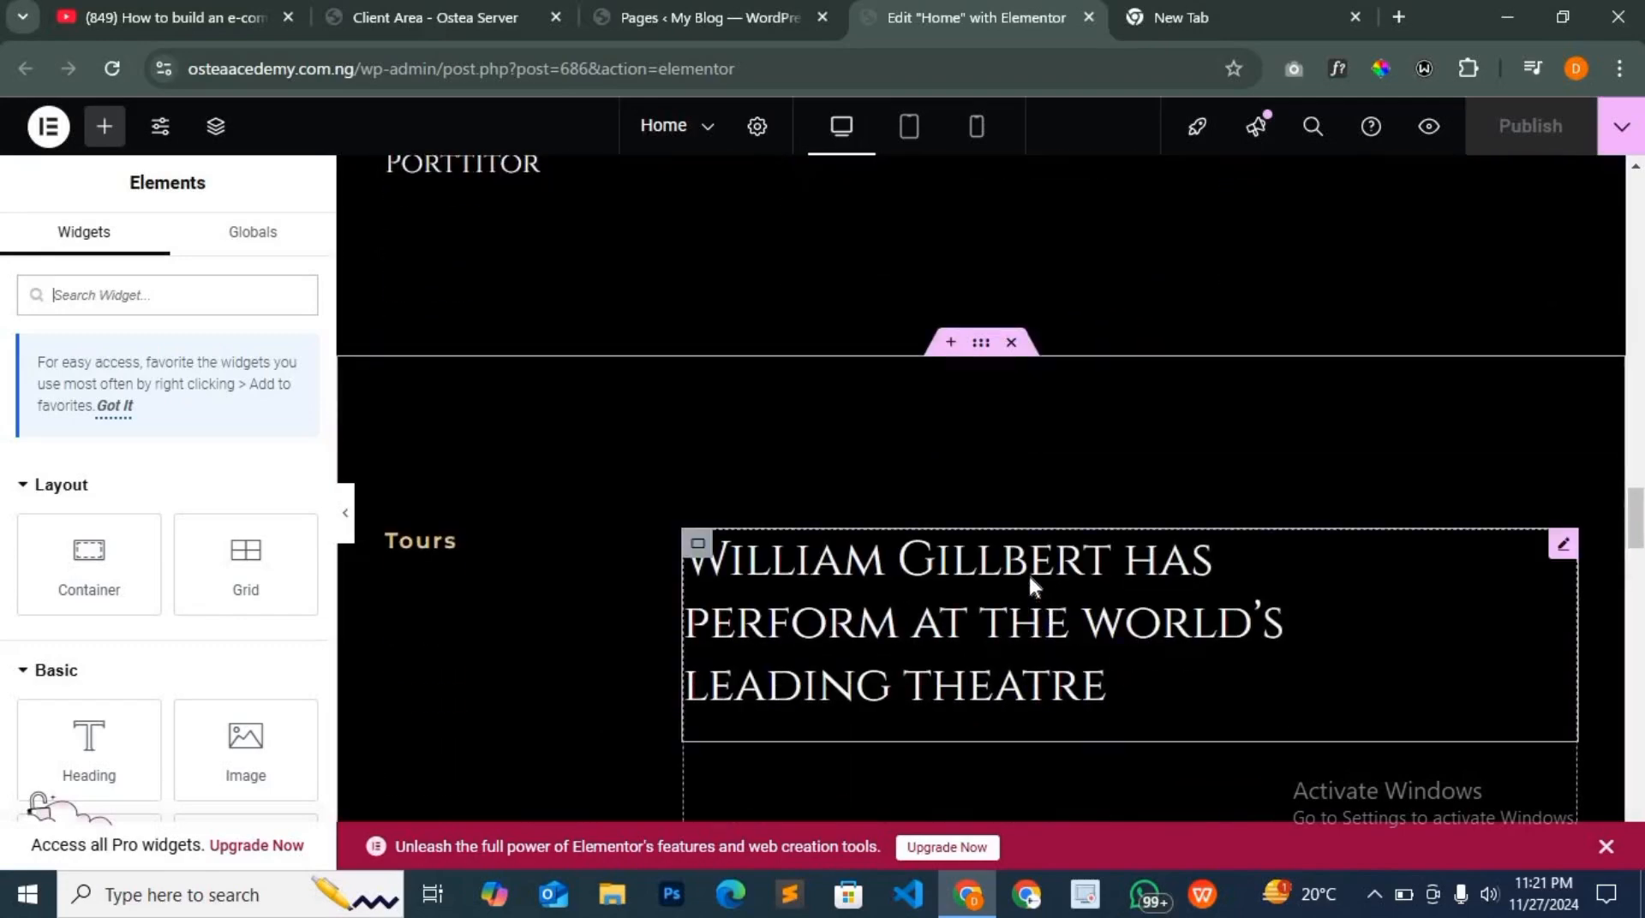
scroll(1028, 572, "up", 15)
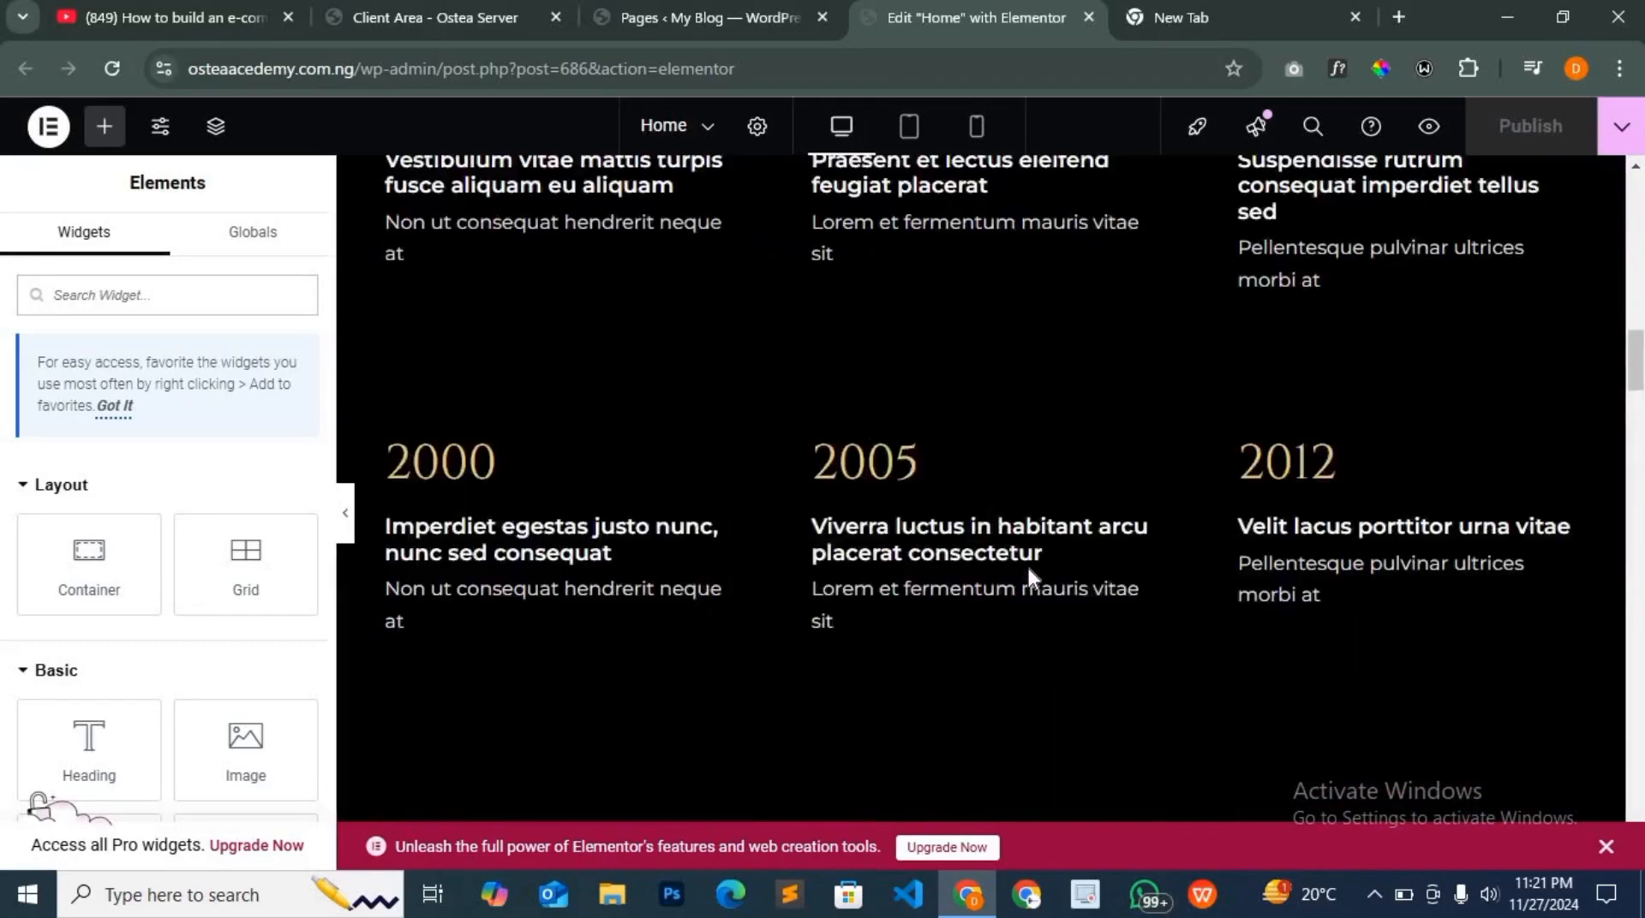
scroll(1028, 570, "up", 10)
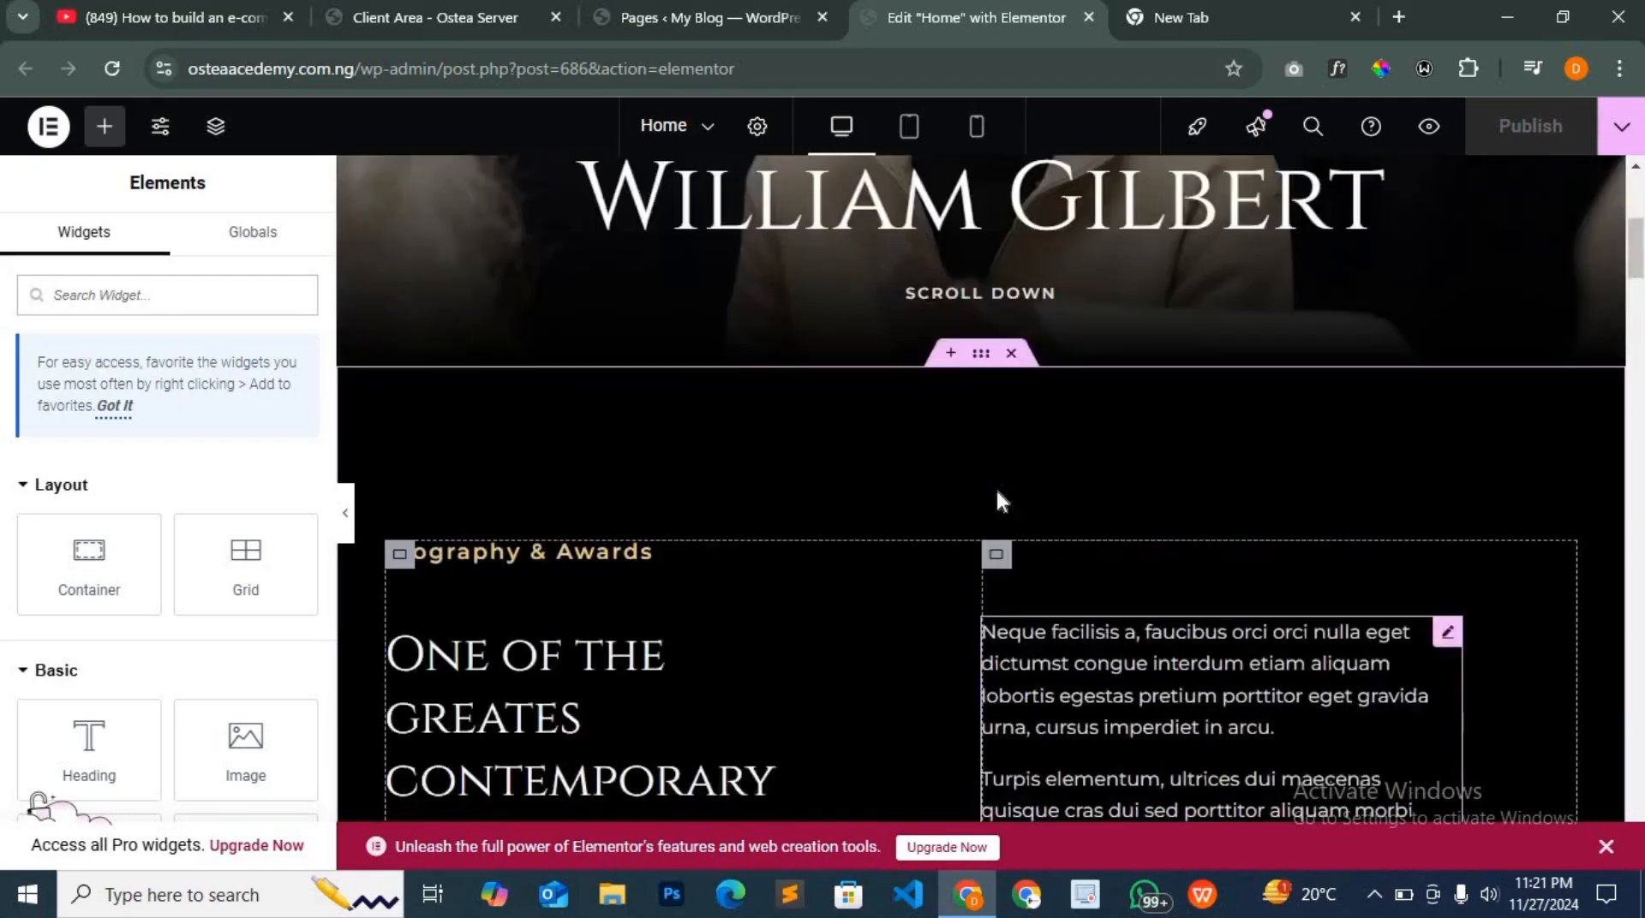
scroll(999, 501, "up", 1)
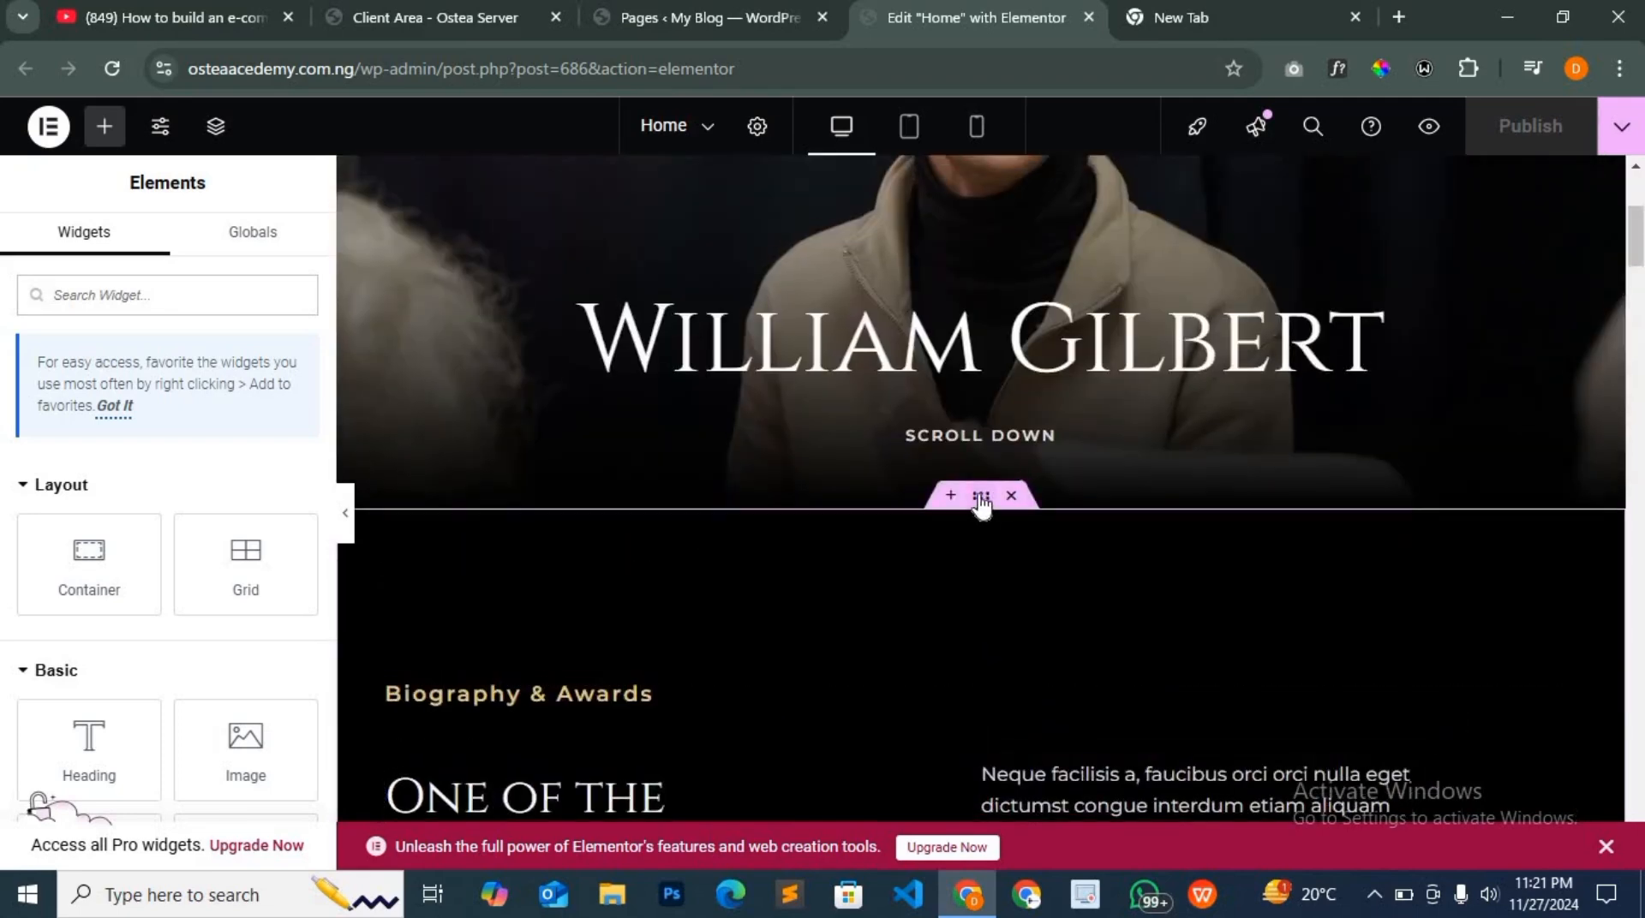
right_click(981, 502)
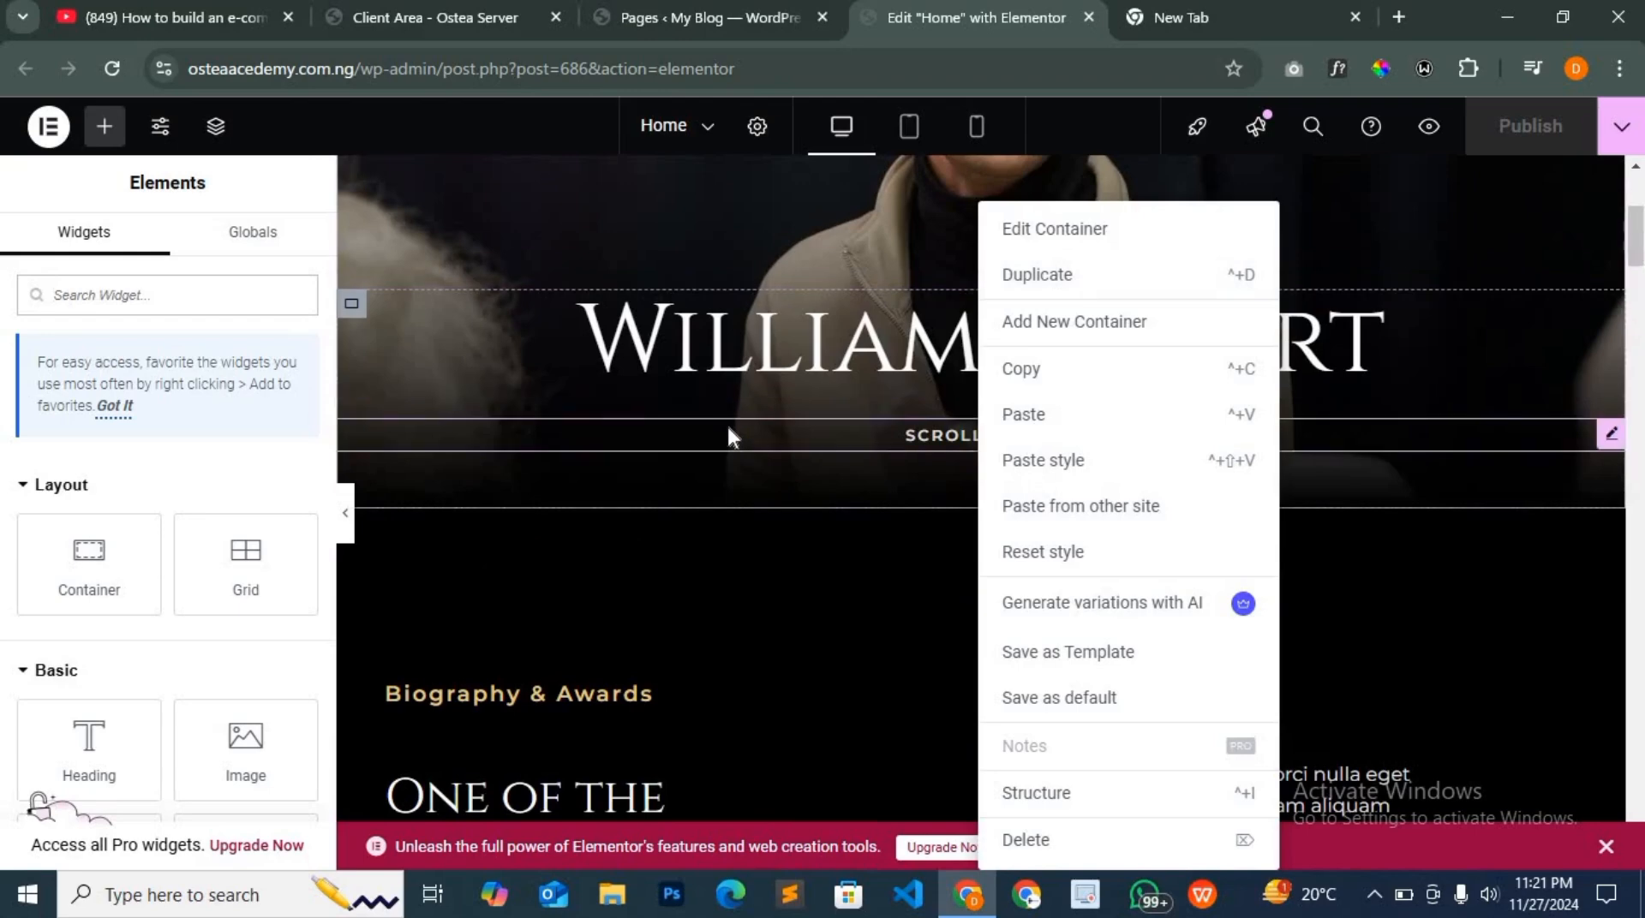
left_click(742, 458)
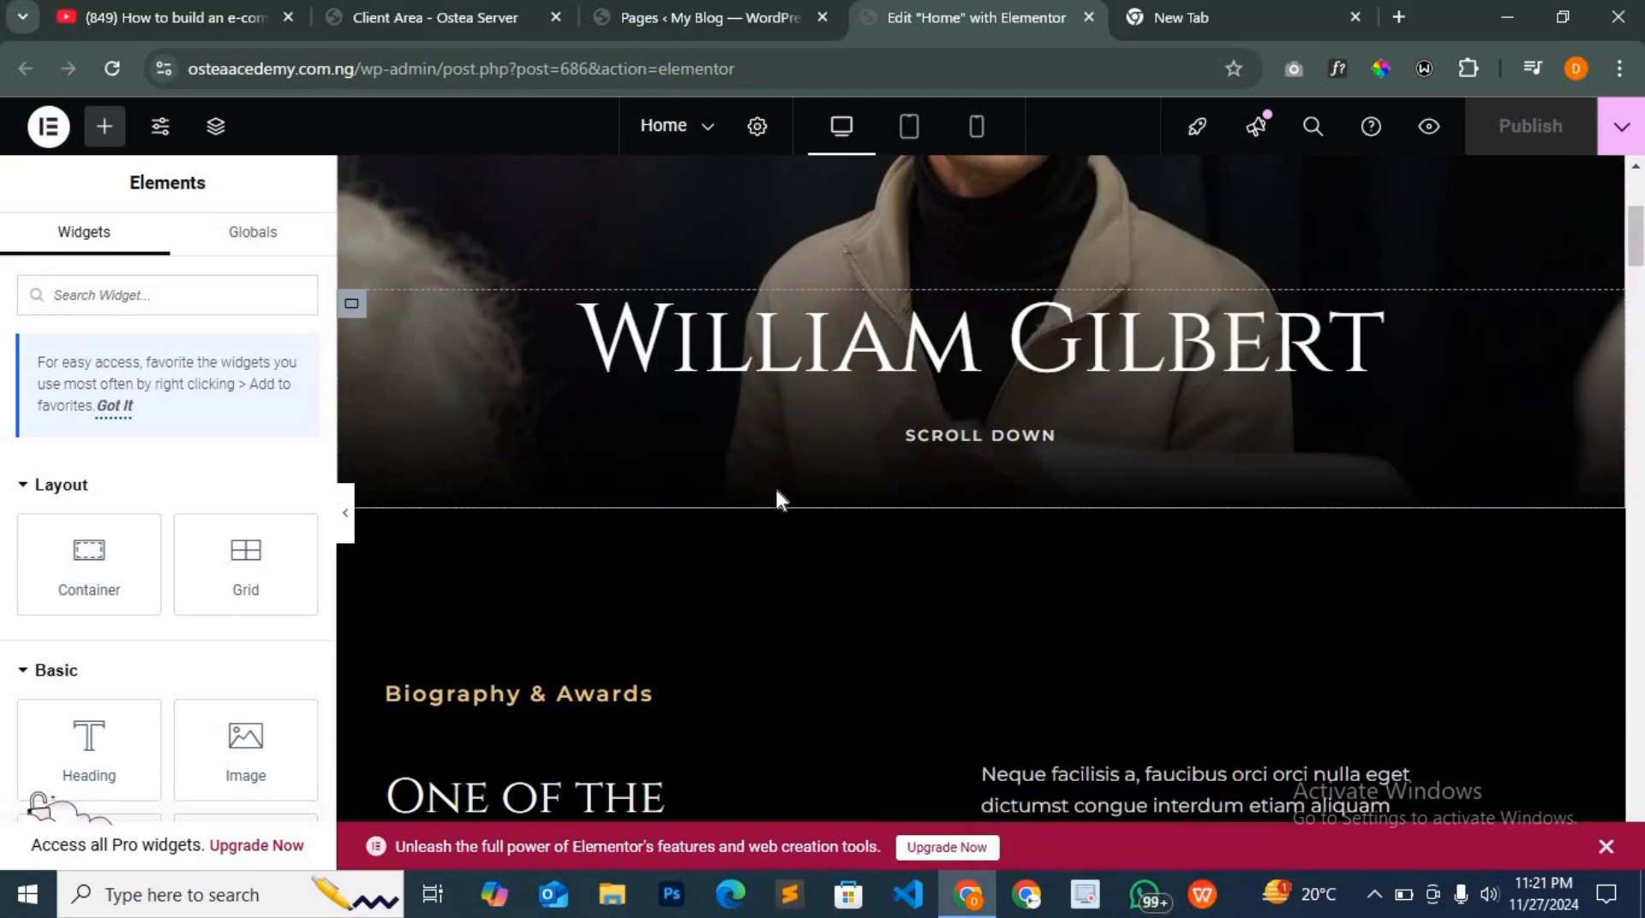
Try removing the last letter of the hero heading's title and leave the Elementor editor without saving
left_click(848, 369)
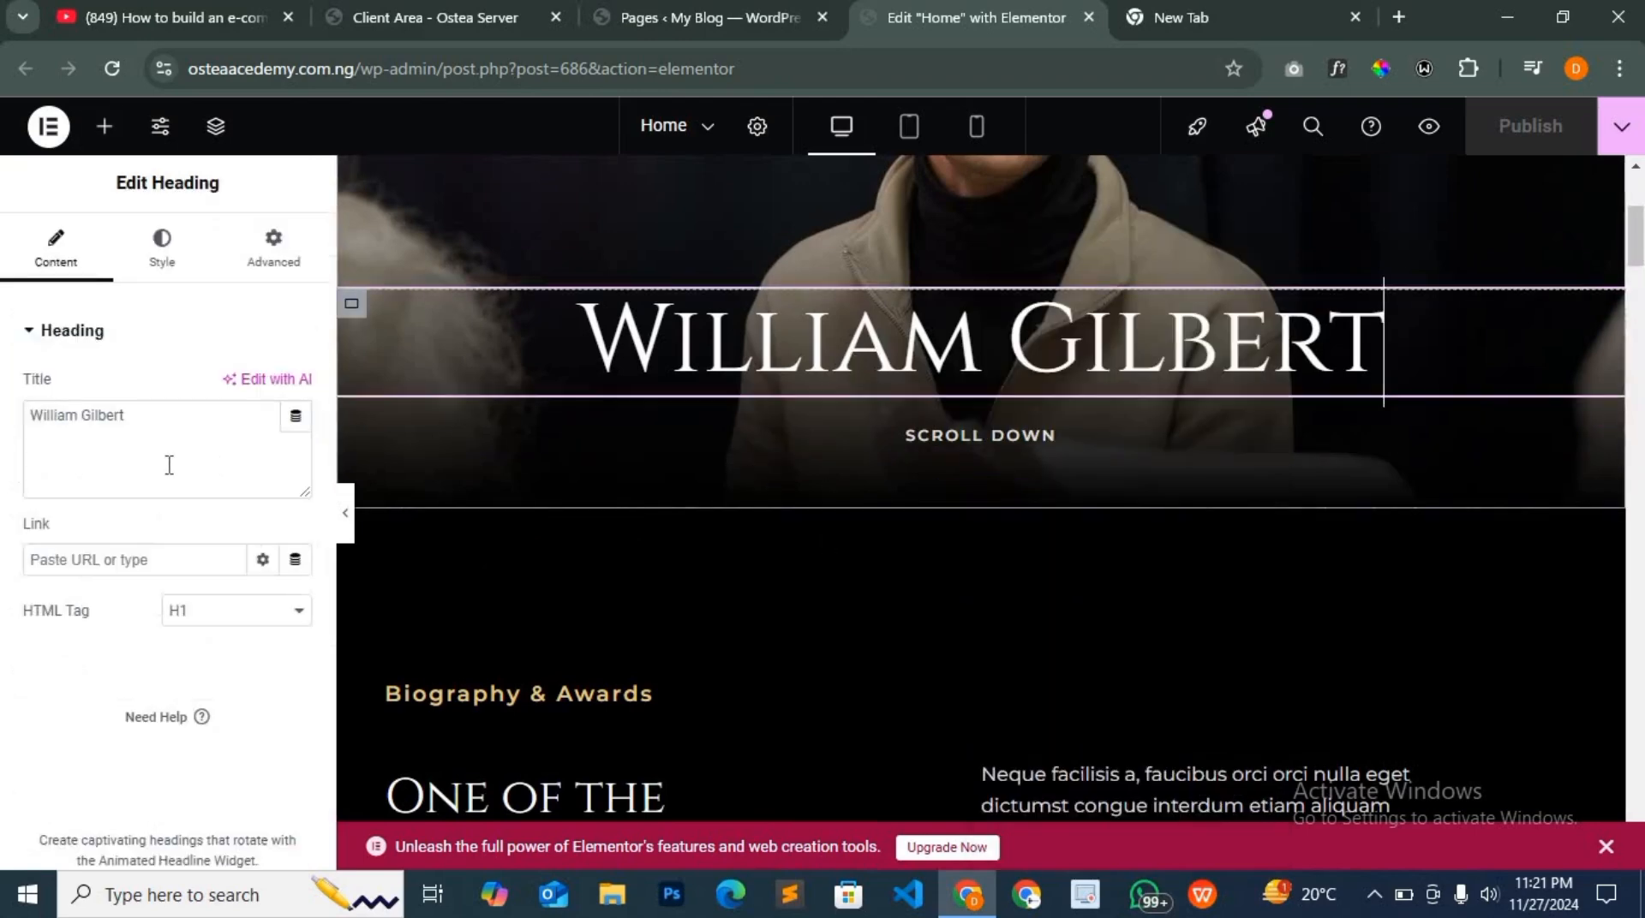
left_click(172, 410)
key("BackSpace")
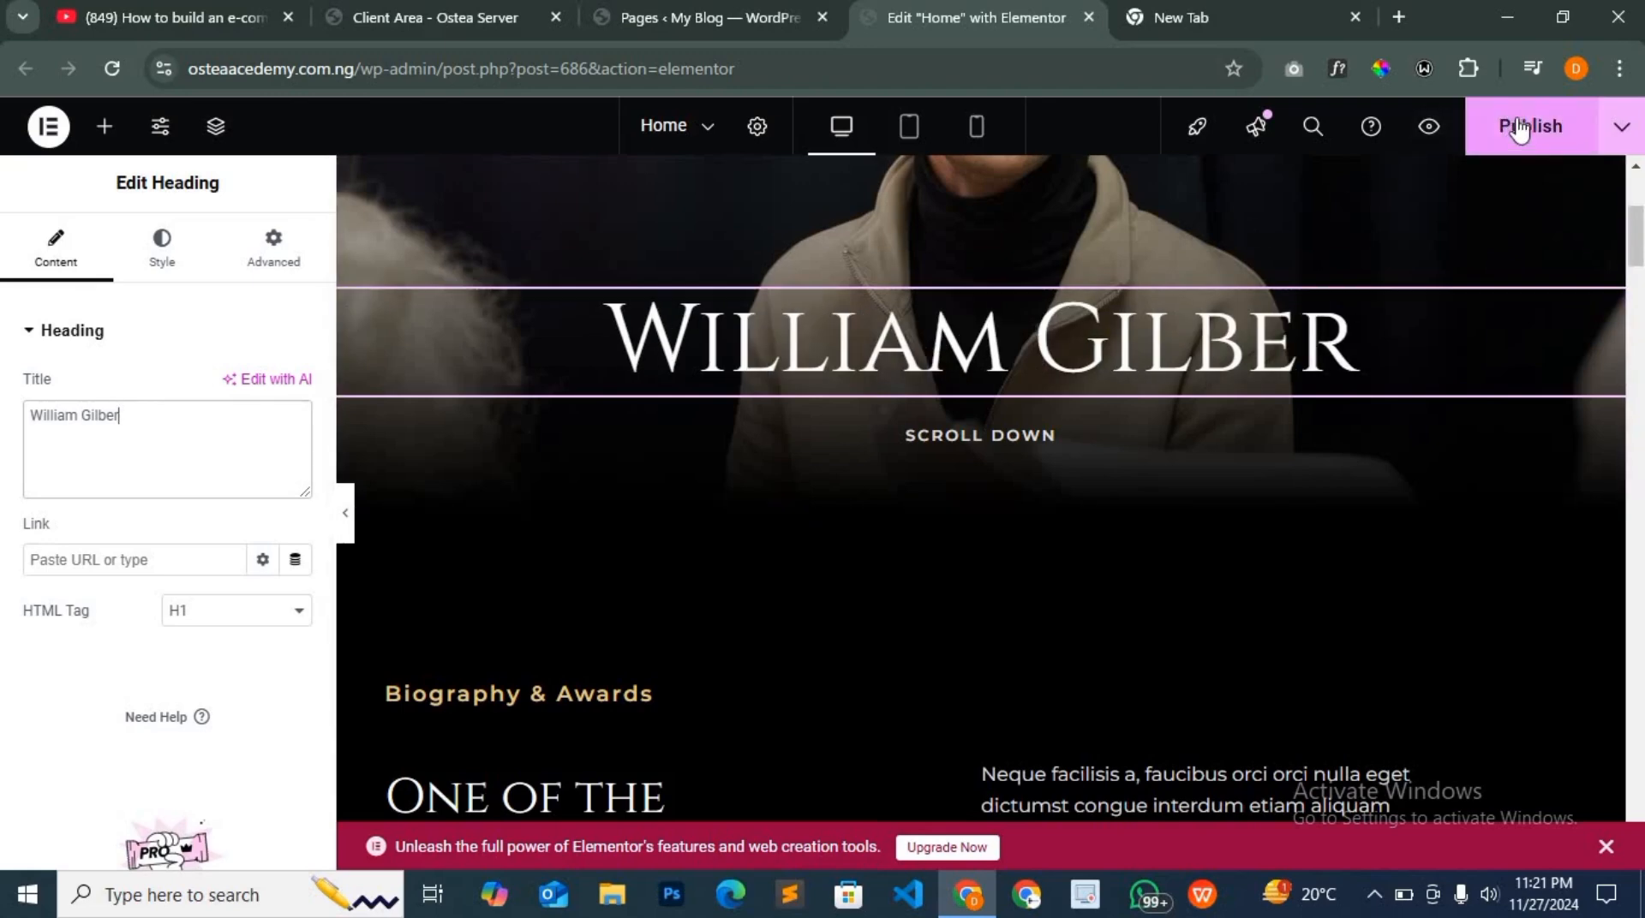
left_click(1087, 15)
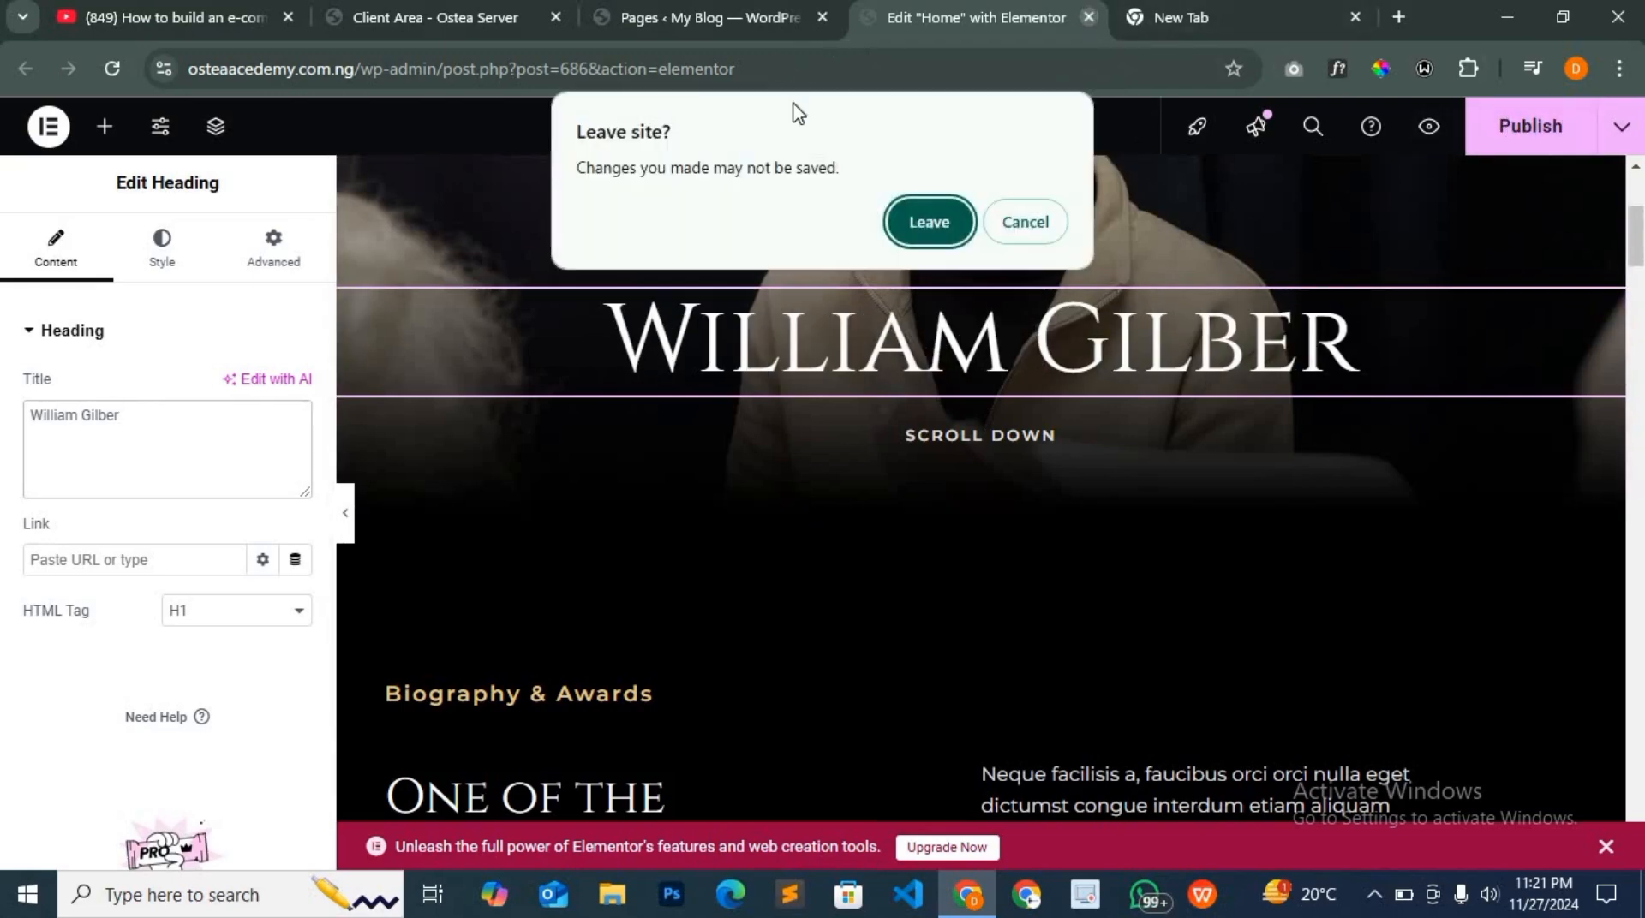
left_click(889, 200)
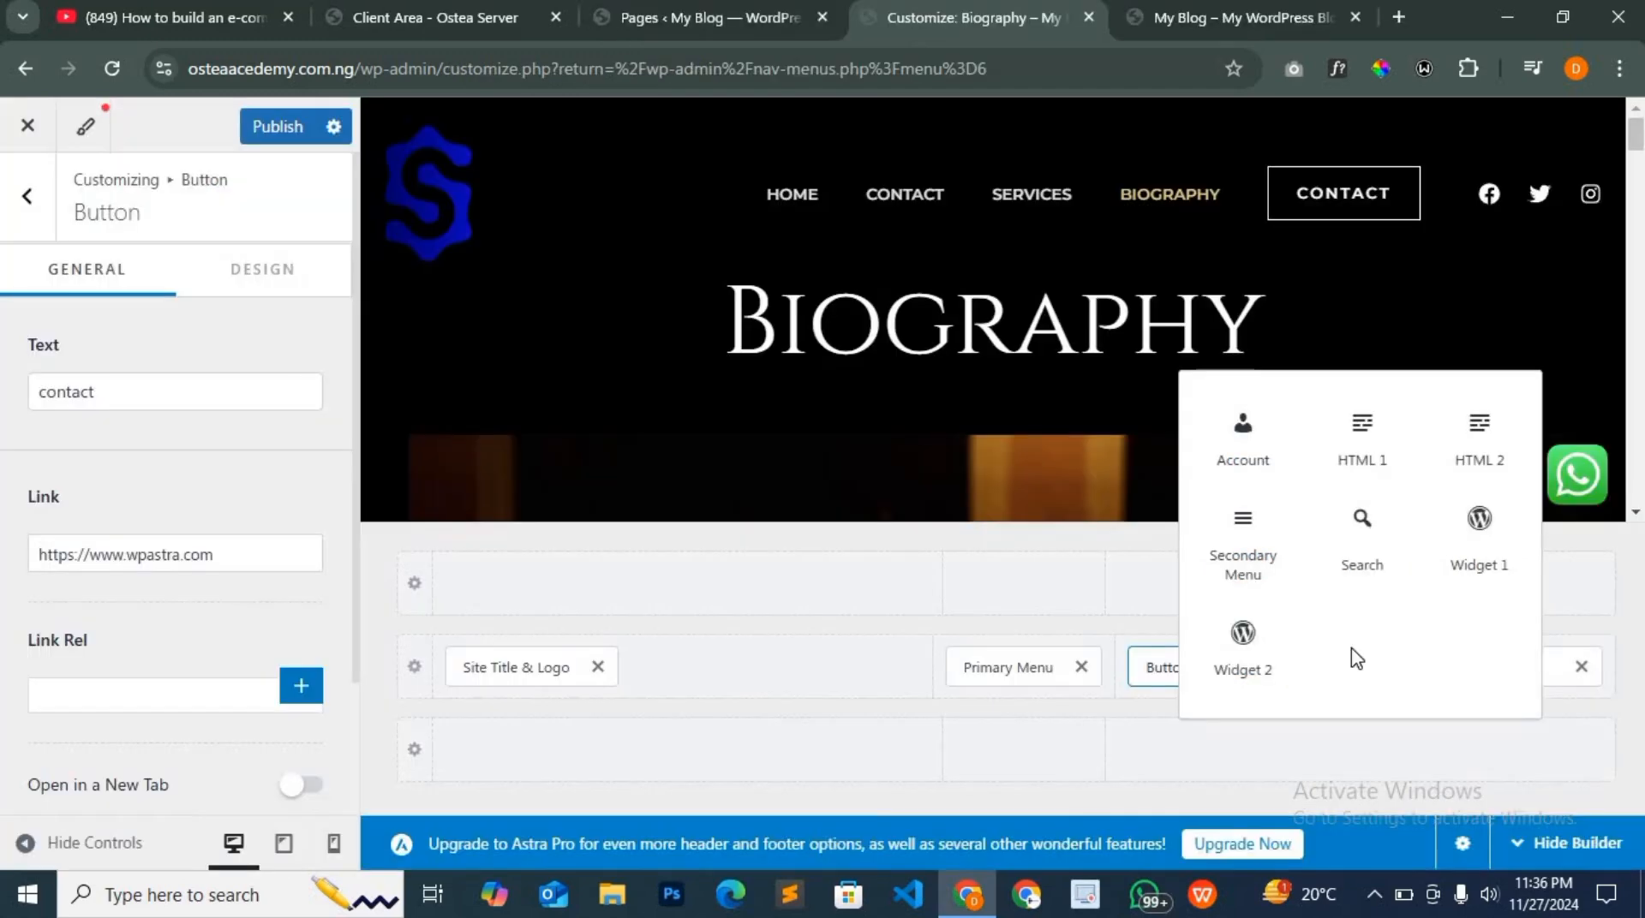
Dismiss the header element picker, publish the header changes and return to the main customizer settings
left_click(1084, 710)
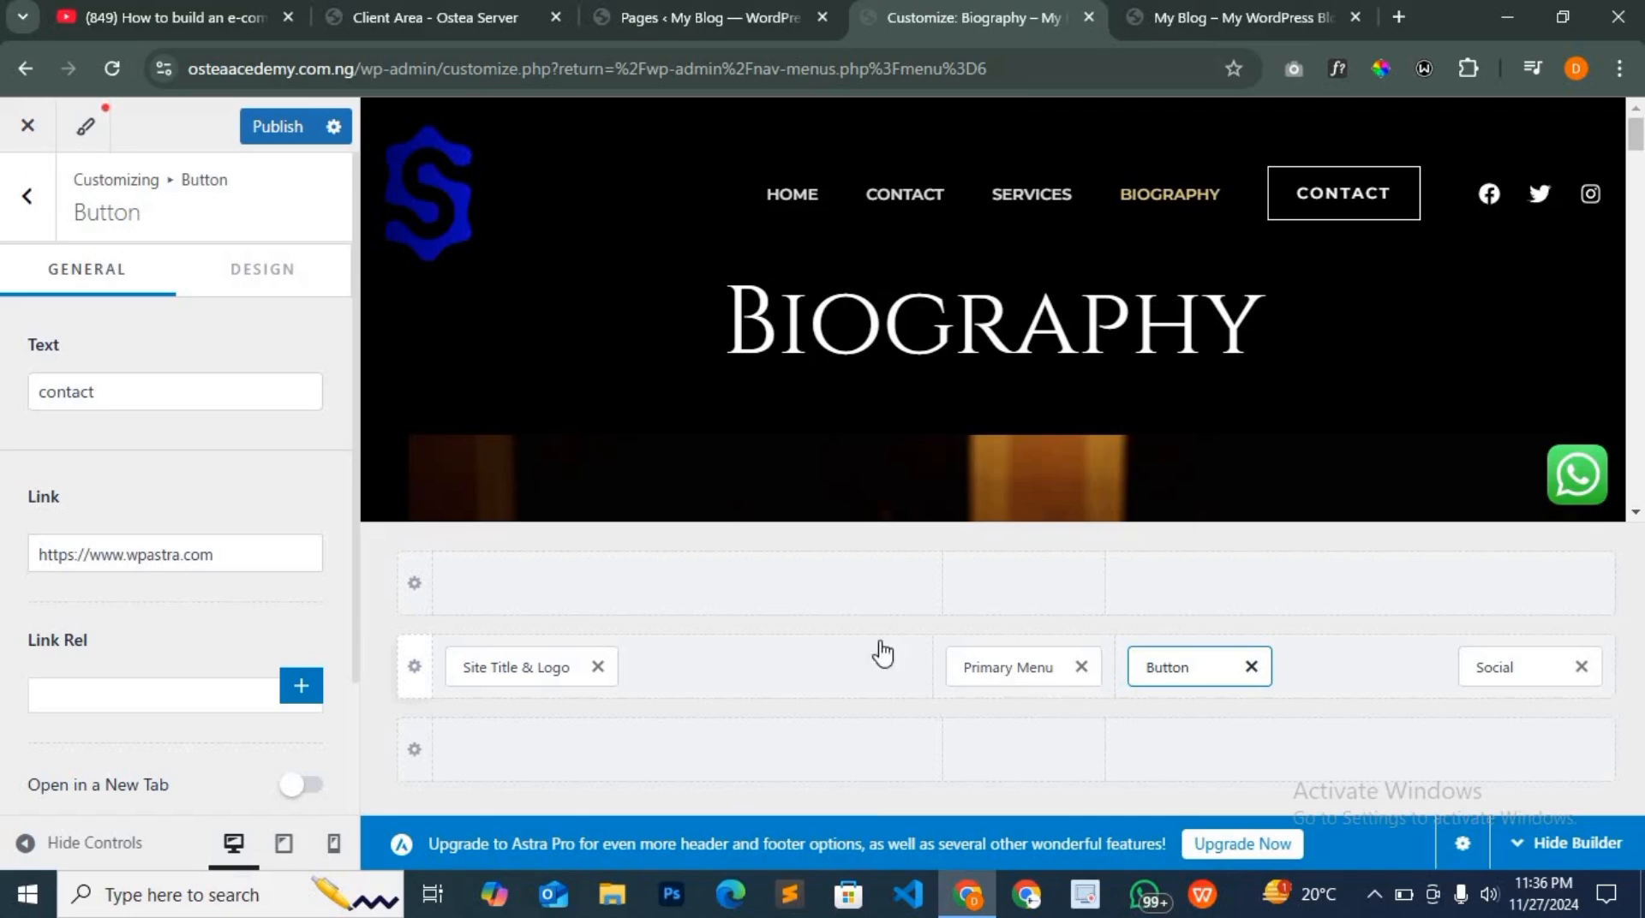
left_click(276, 127)
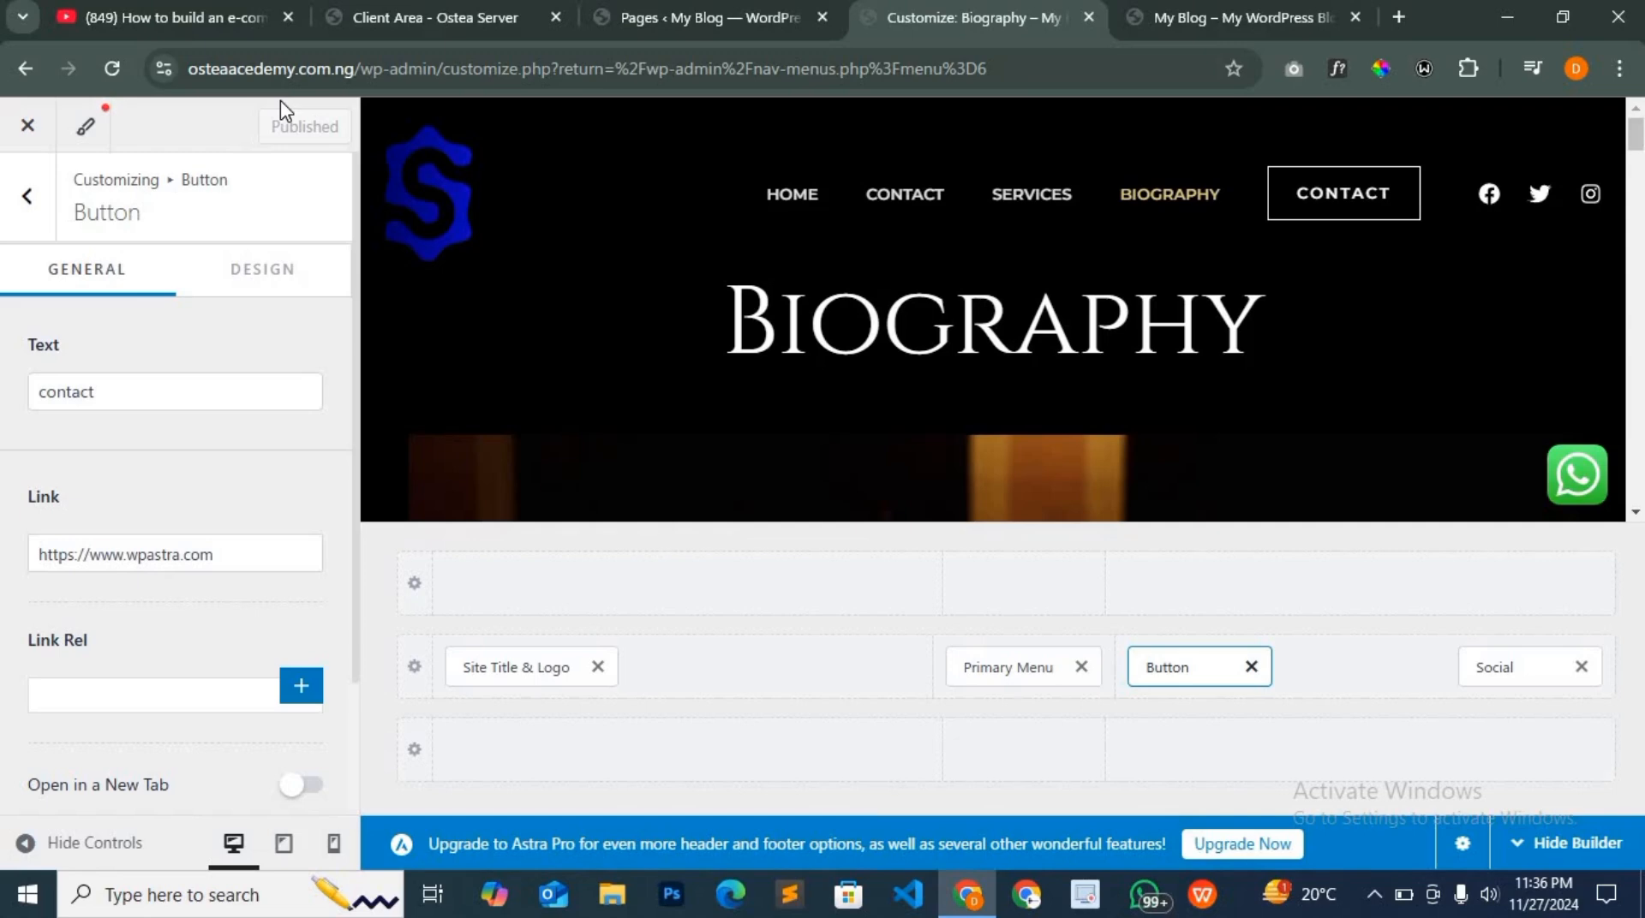
left_click(24, 204)
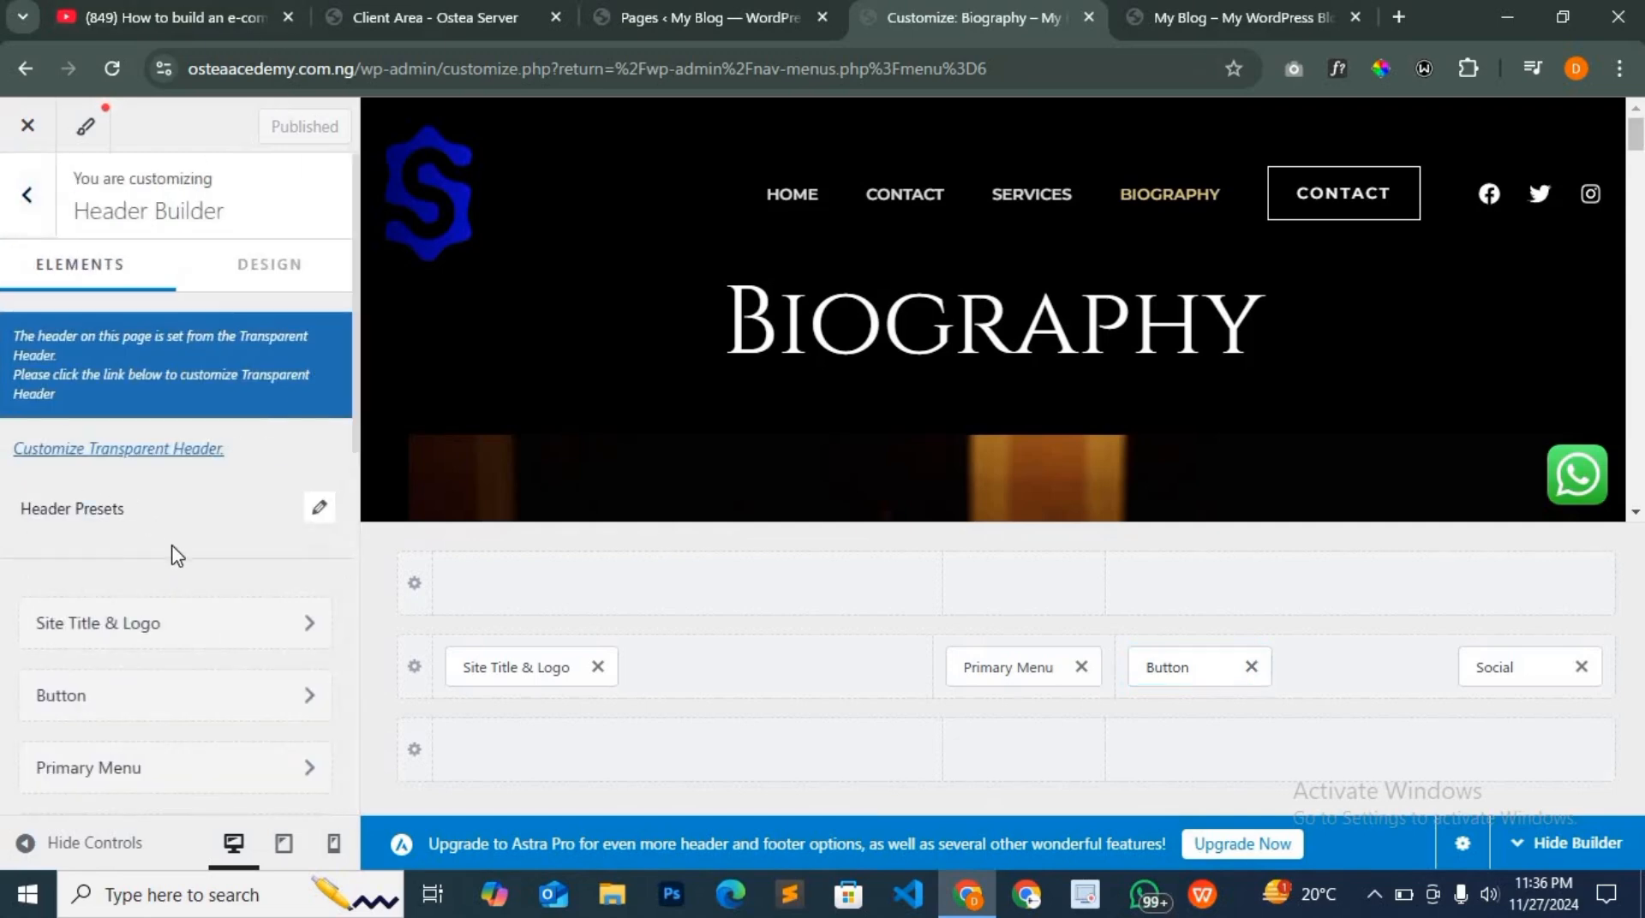
scroll(175, 553, "down", 2)
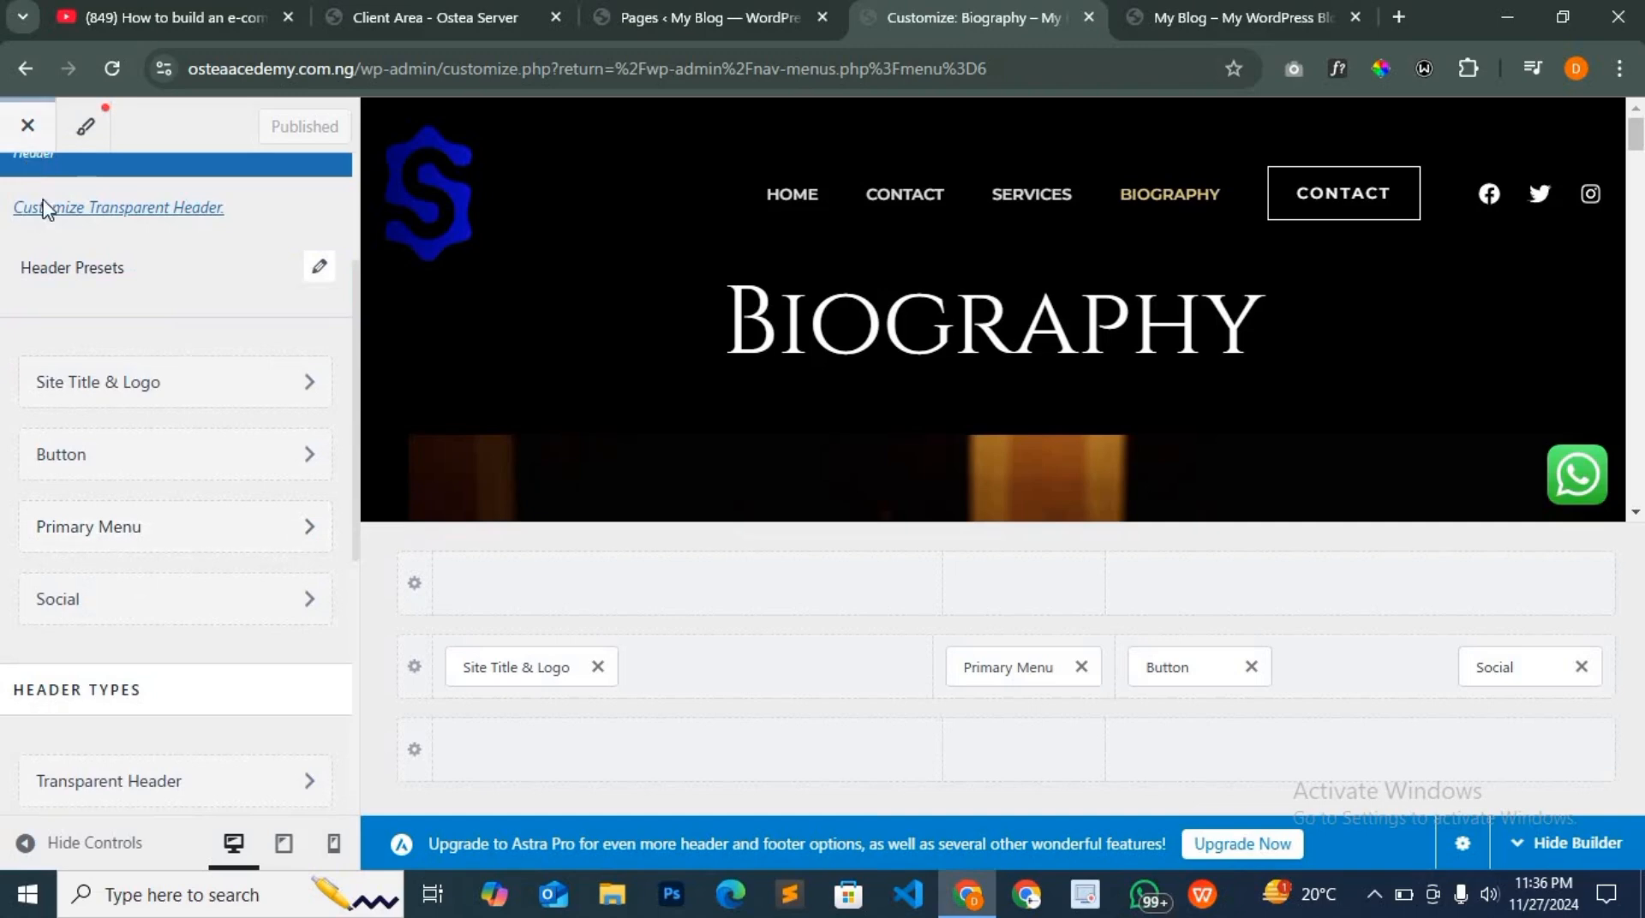
scroll(51, 283, "up", 3)
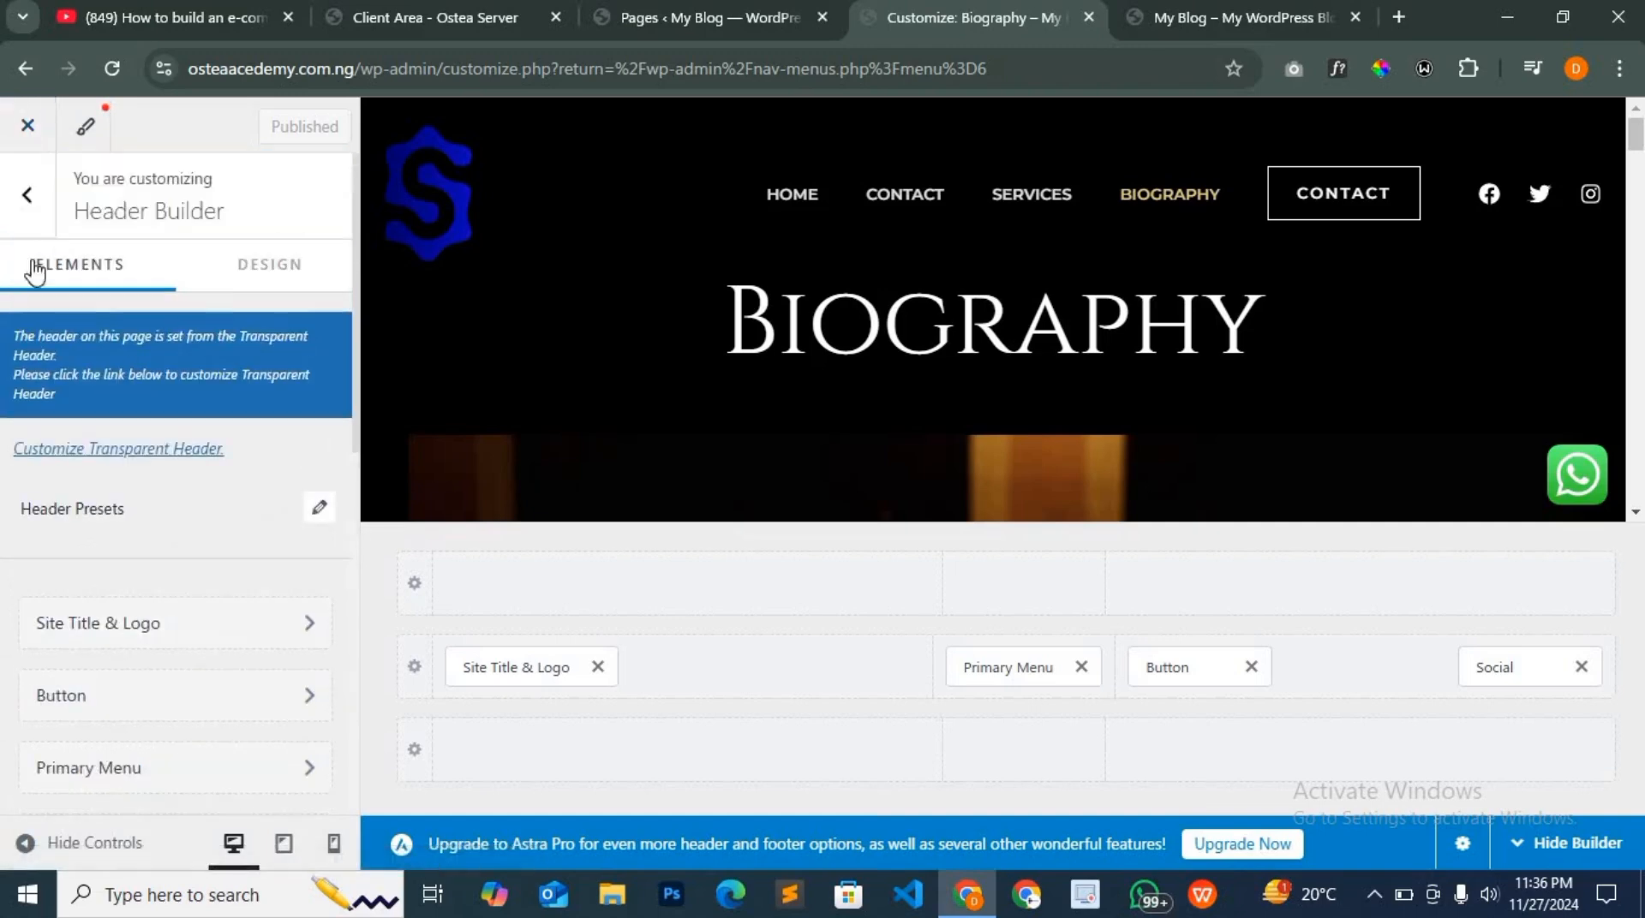
left_click(24, 201)
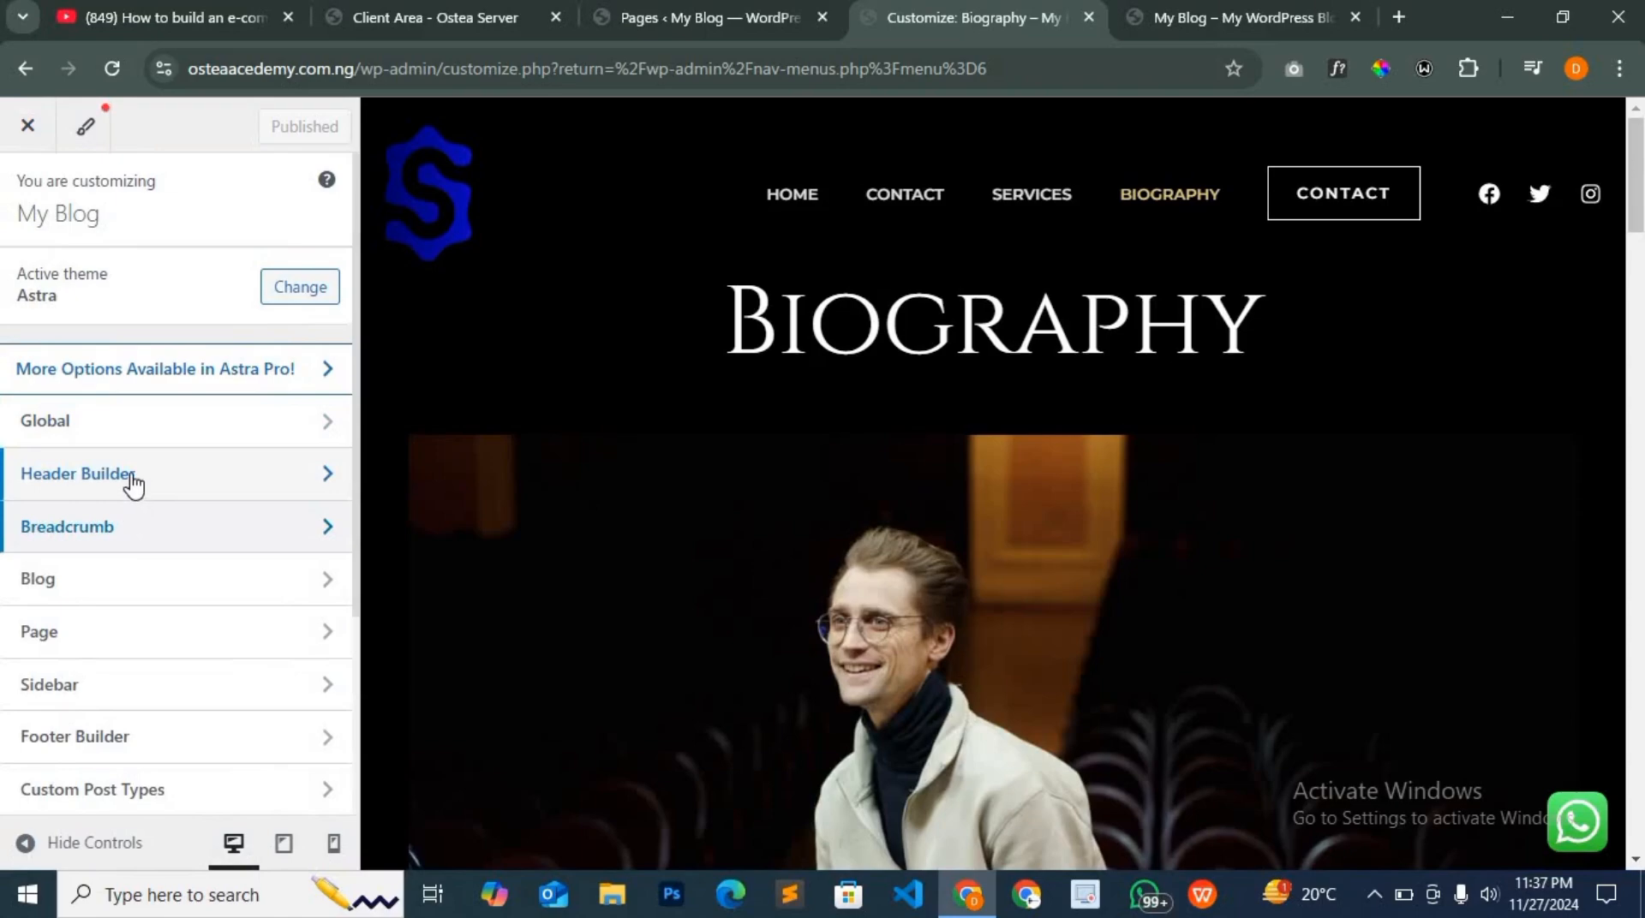
Review the Biography page preview down to its footer and open the Footer Builder
scroll(111, 599, "down", 3)
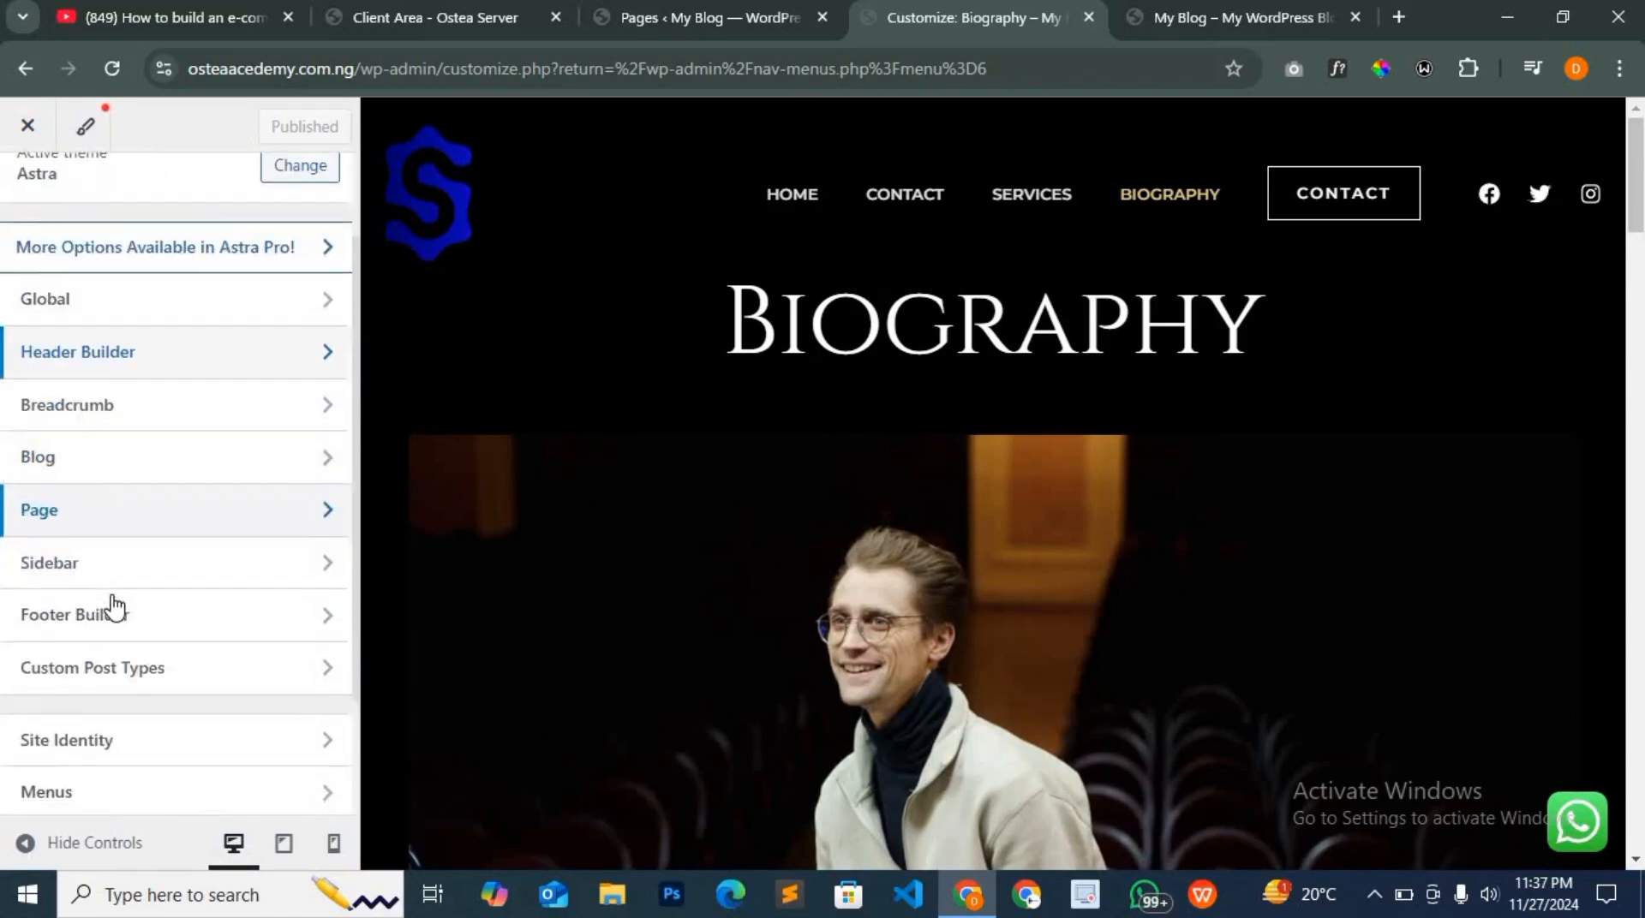
scroll(867, 584, "down", 20)
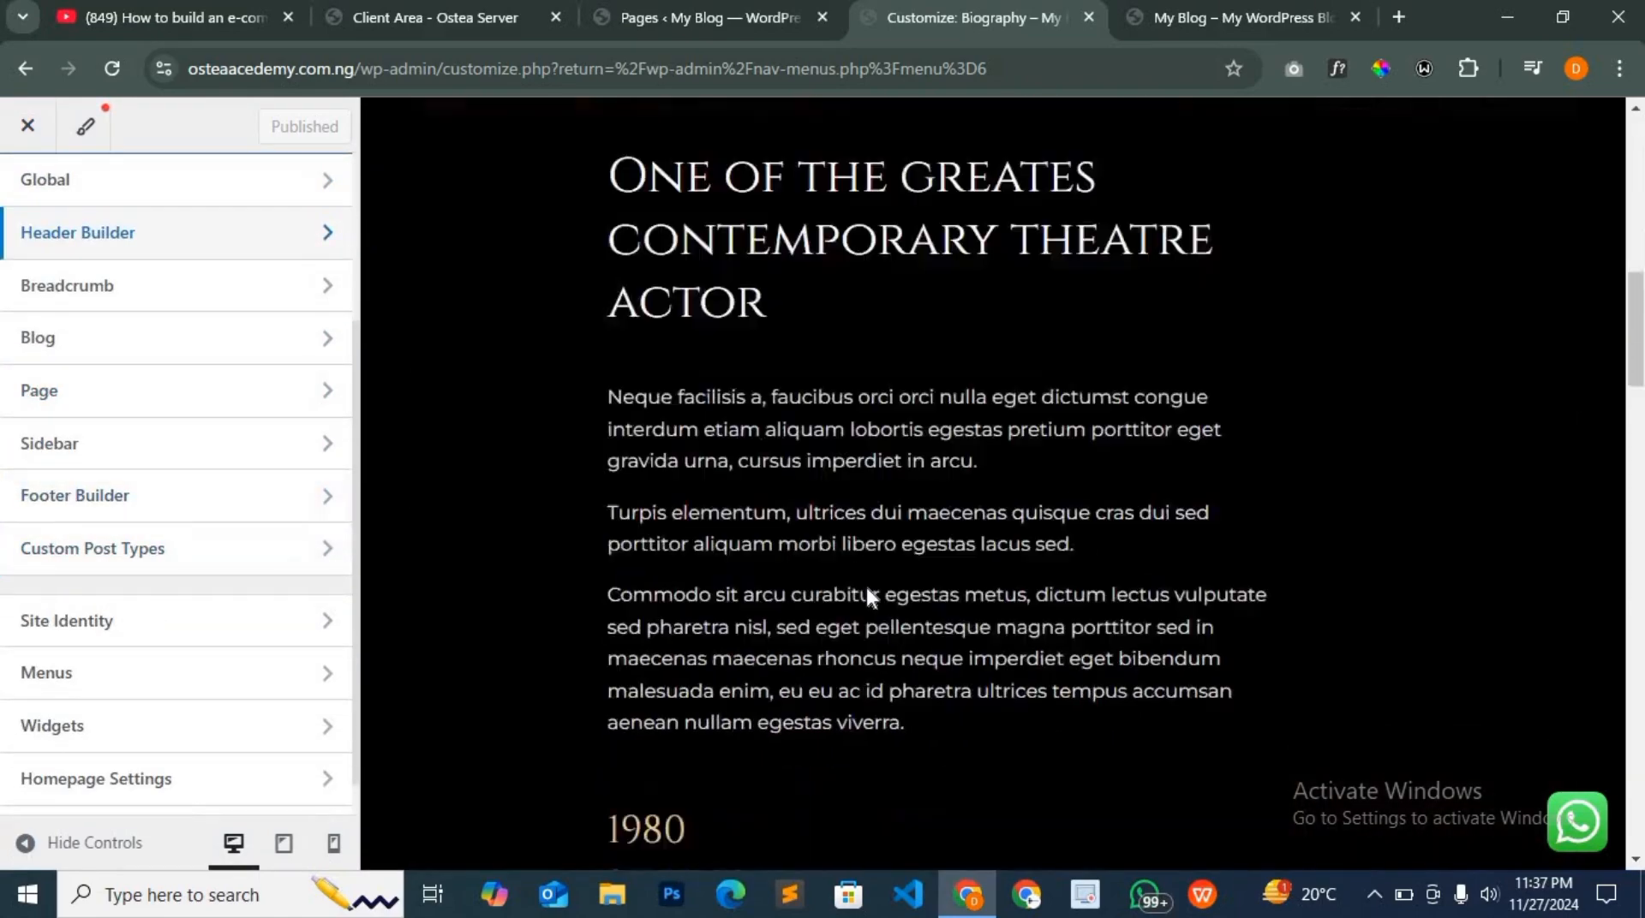
scroll(865, 584, "down", 2)
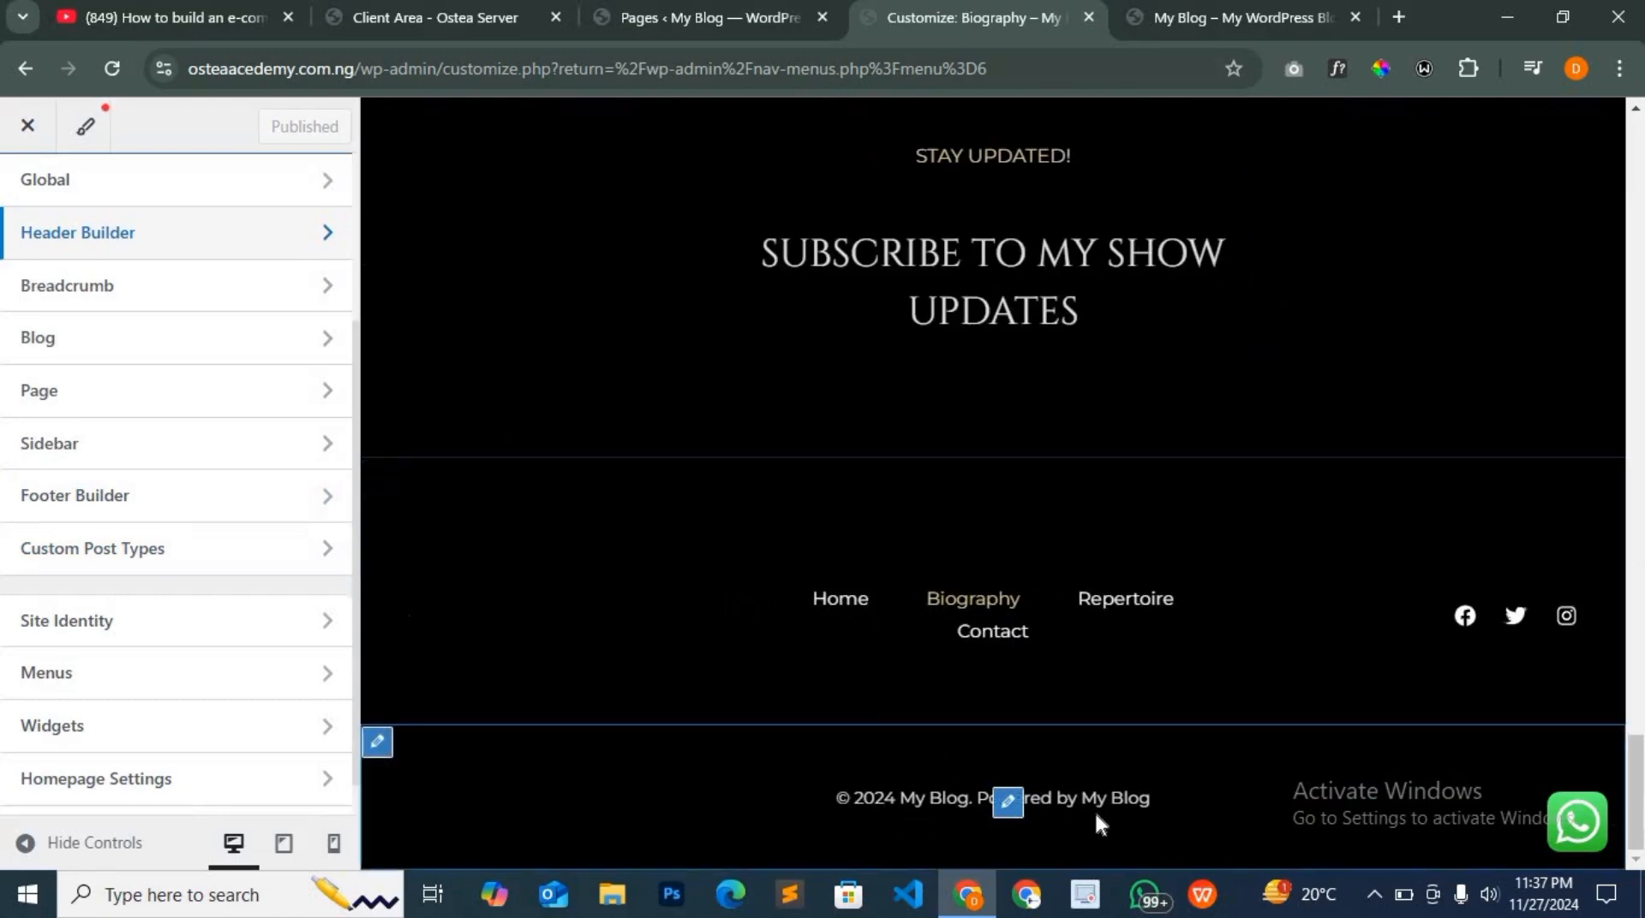
left_click(53, 513)
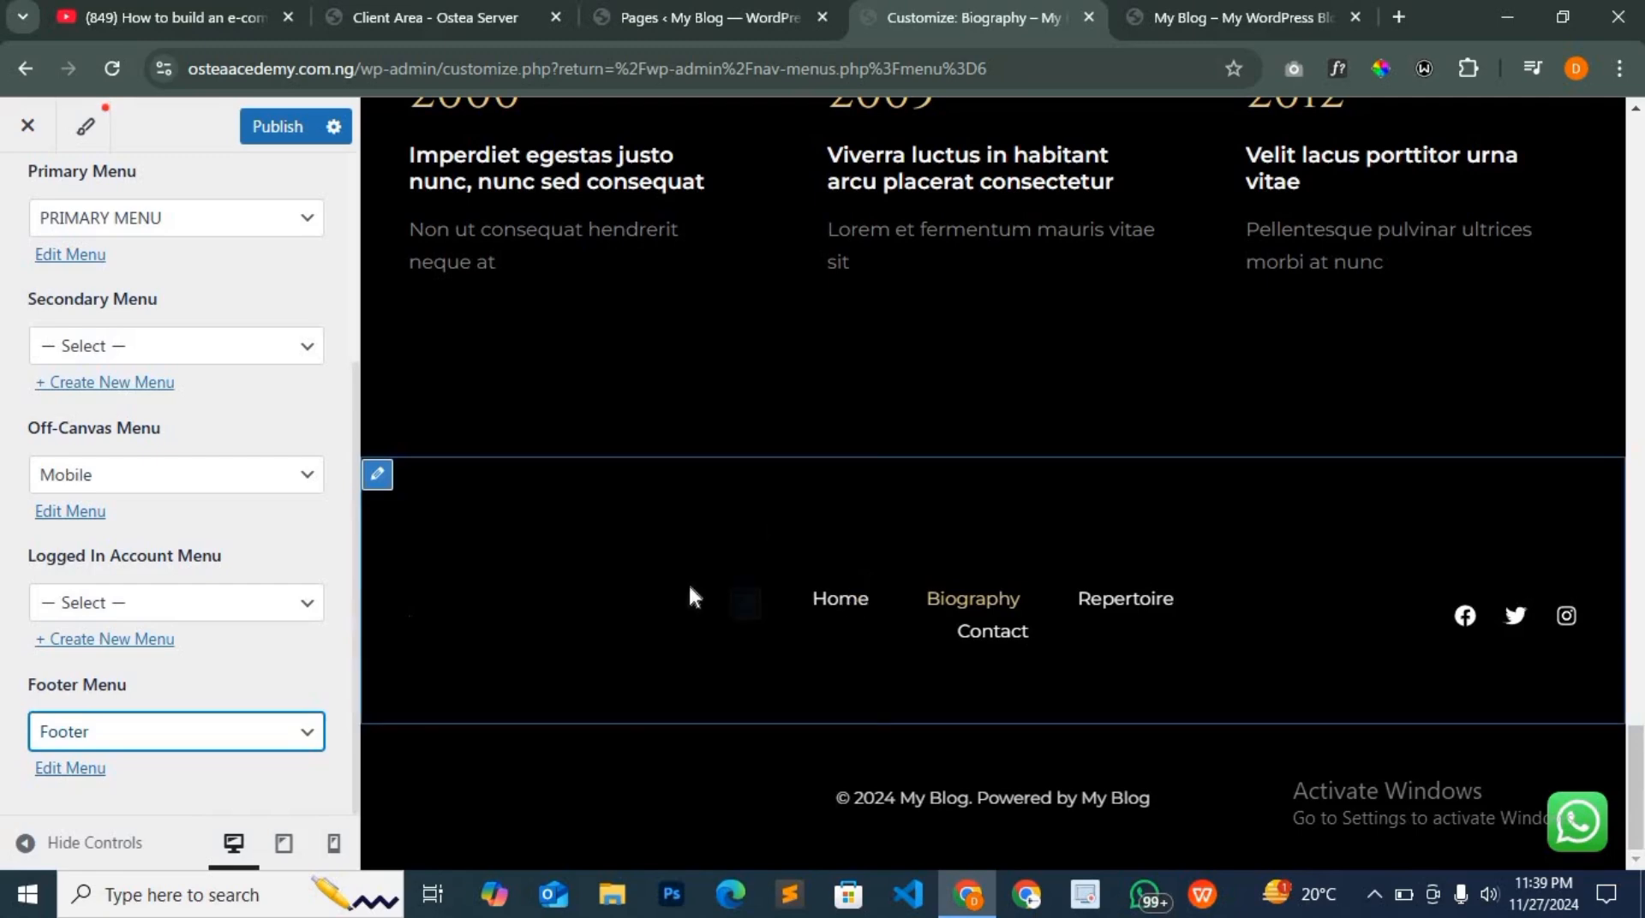
Assign PRIMARY MENU to both the Secondary Menu and Footer Menu locations
left_click(310, 358)
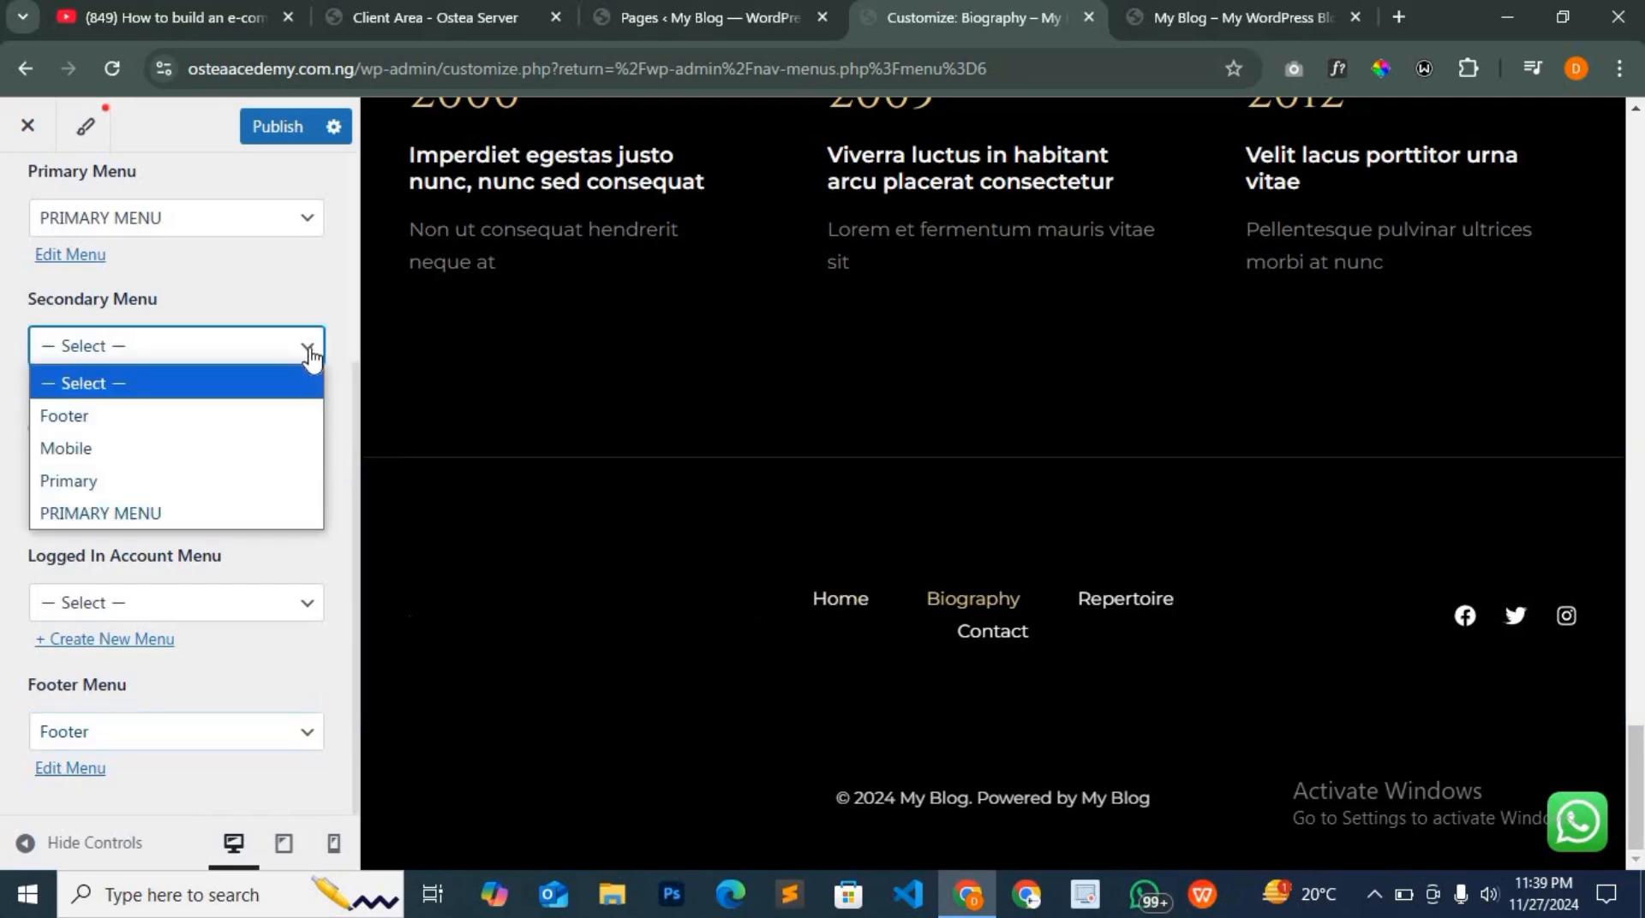
left_click(244, 518)
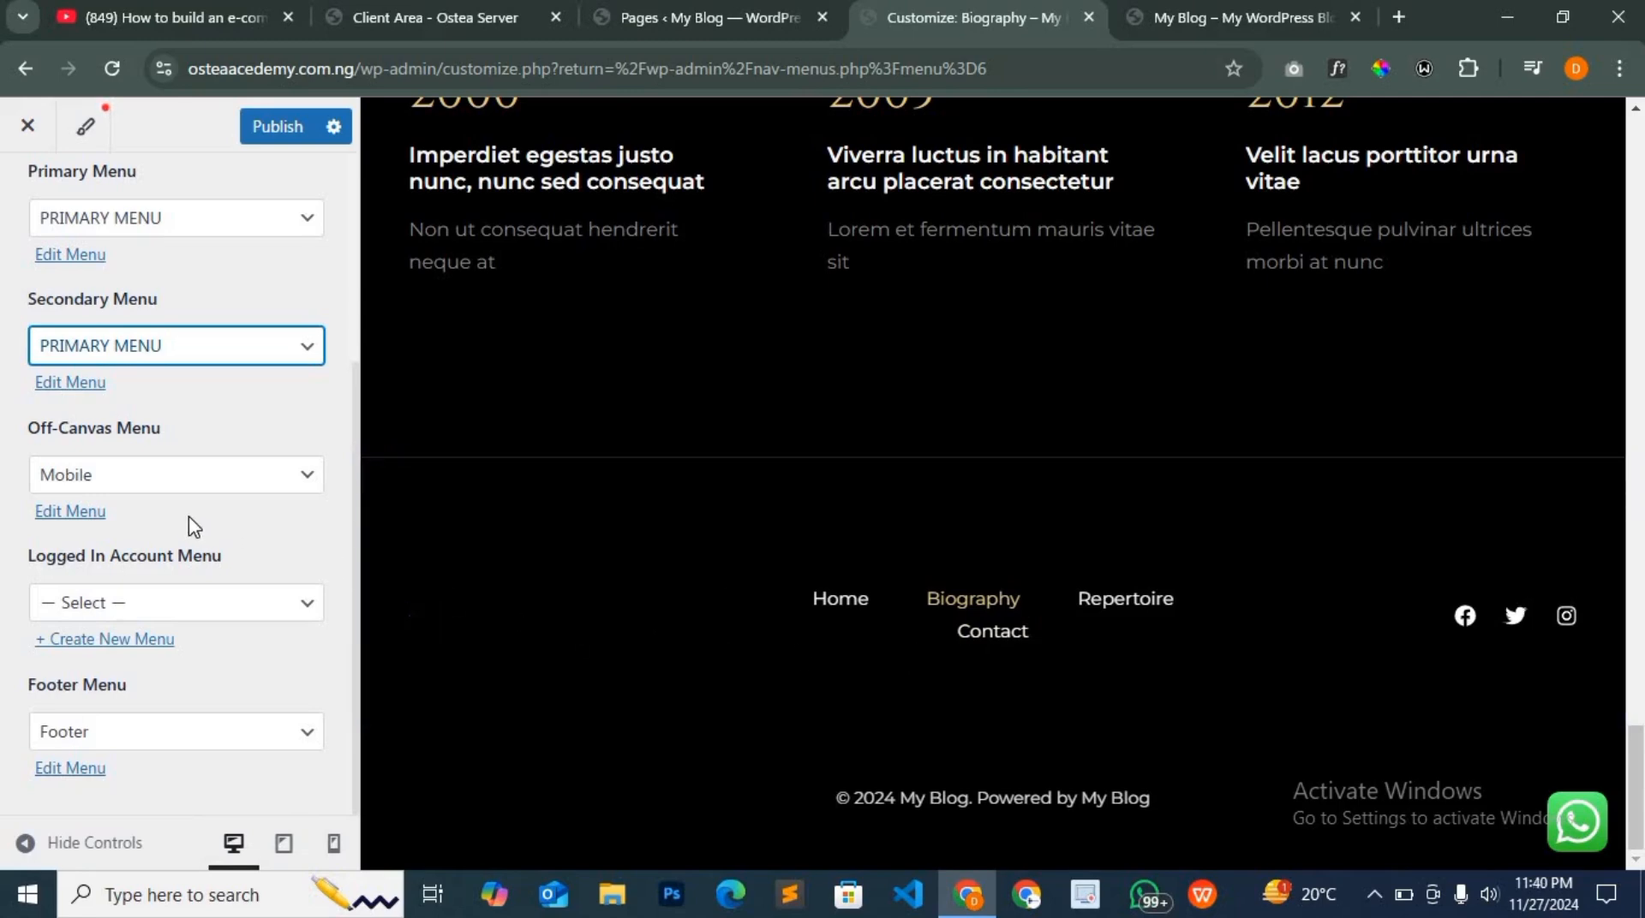
left_click(305, 737)
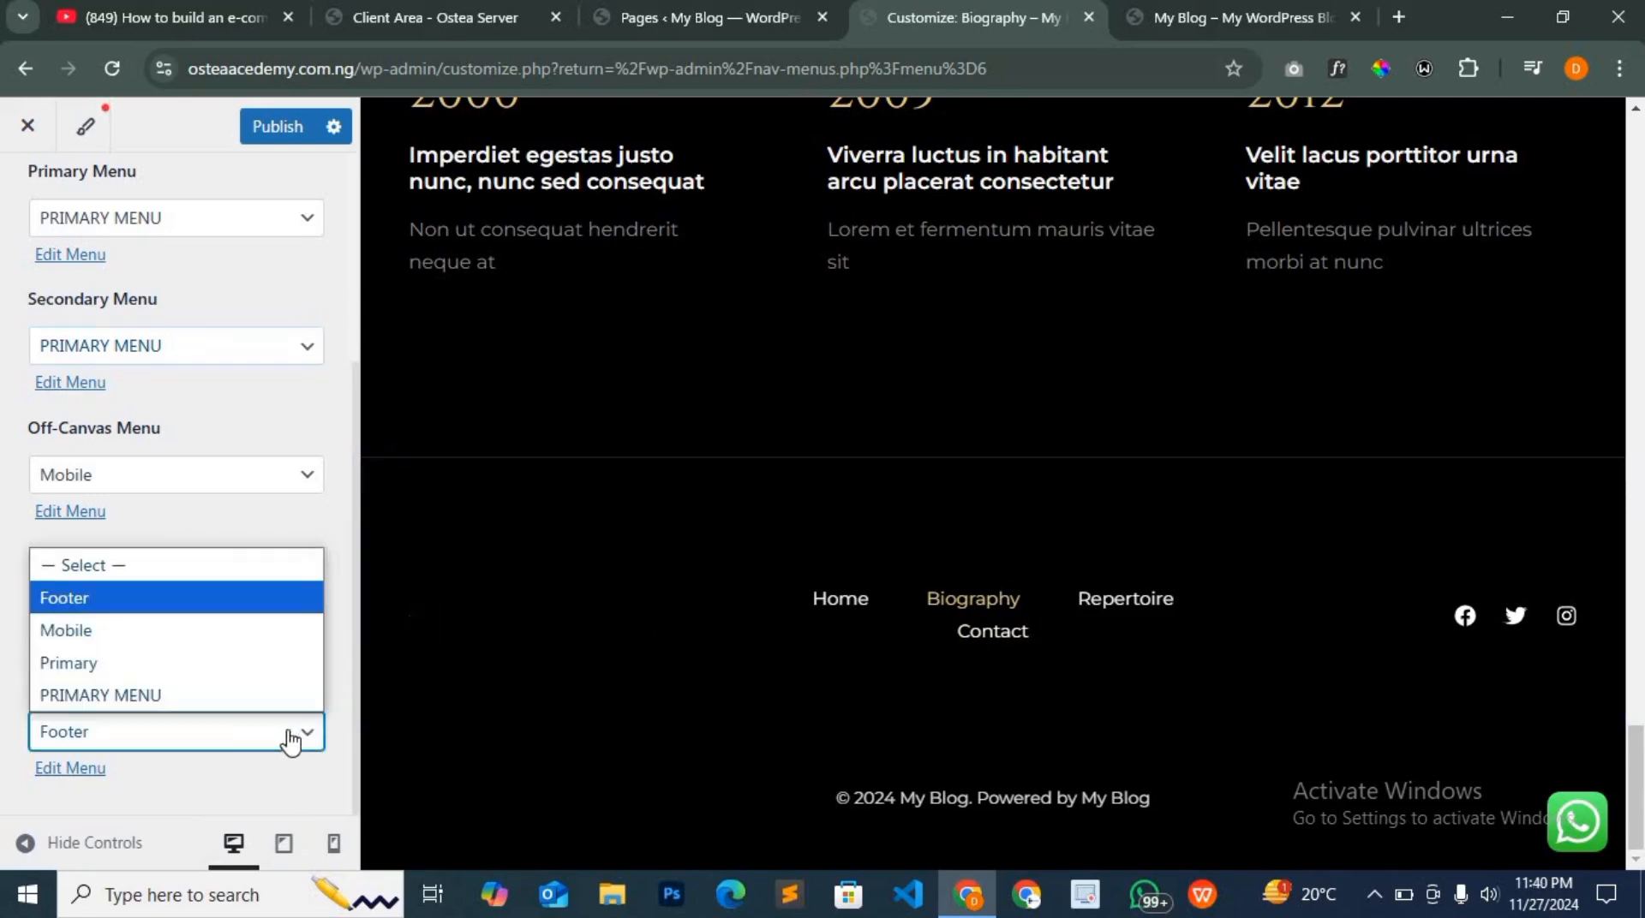
left_click(210, 695)
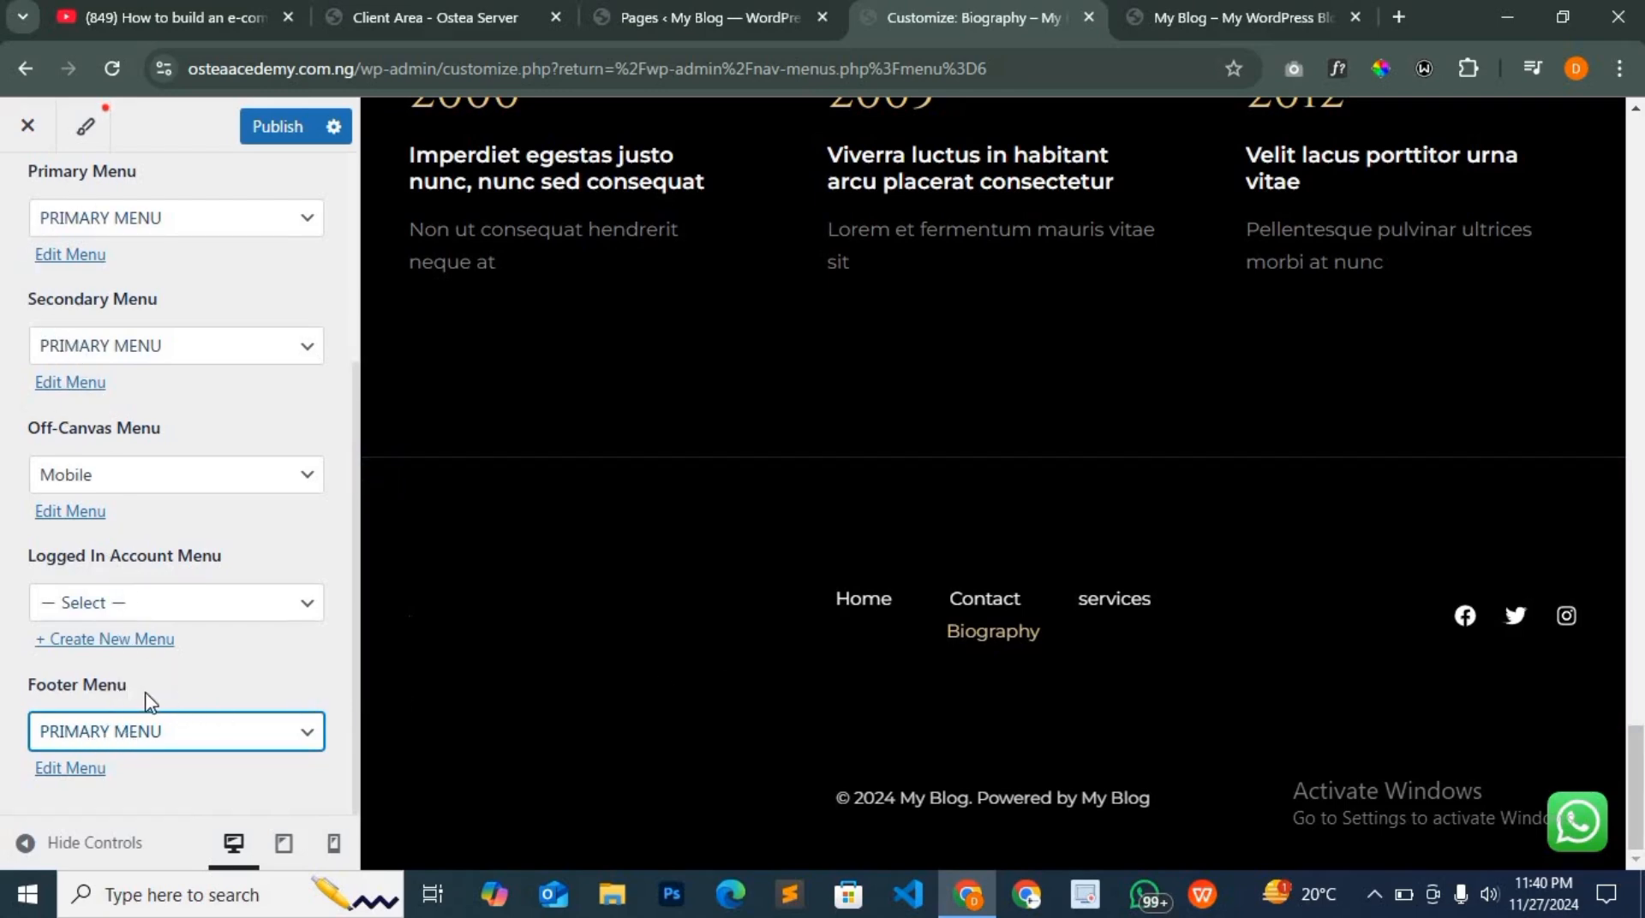
Assign PRIMARY MENU to the Logged In Account Menu and Off-Canvas Menu locations and publish the changes
left_click(283, 603)
left_click(172, 771)
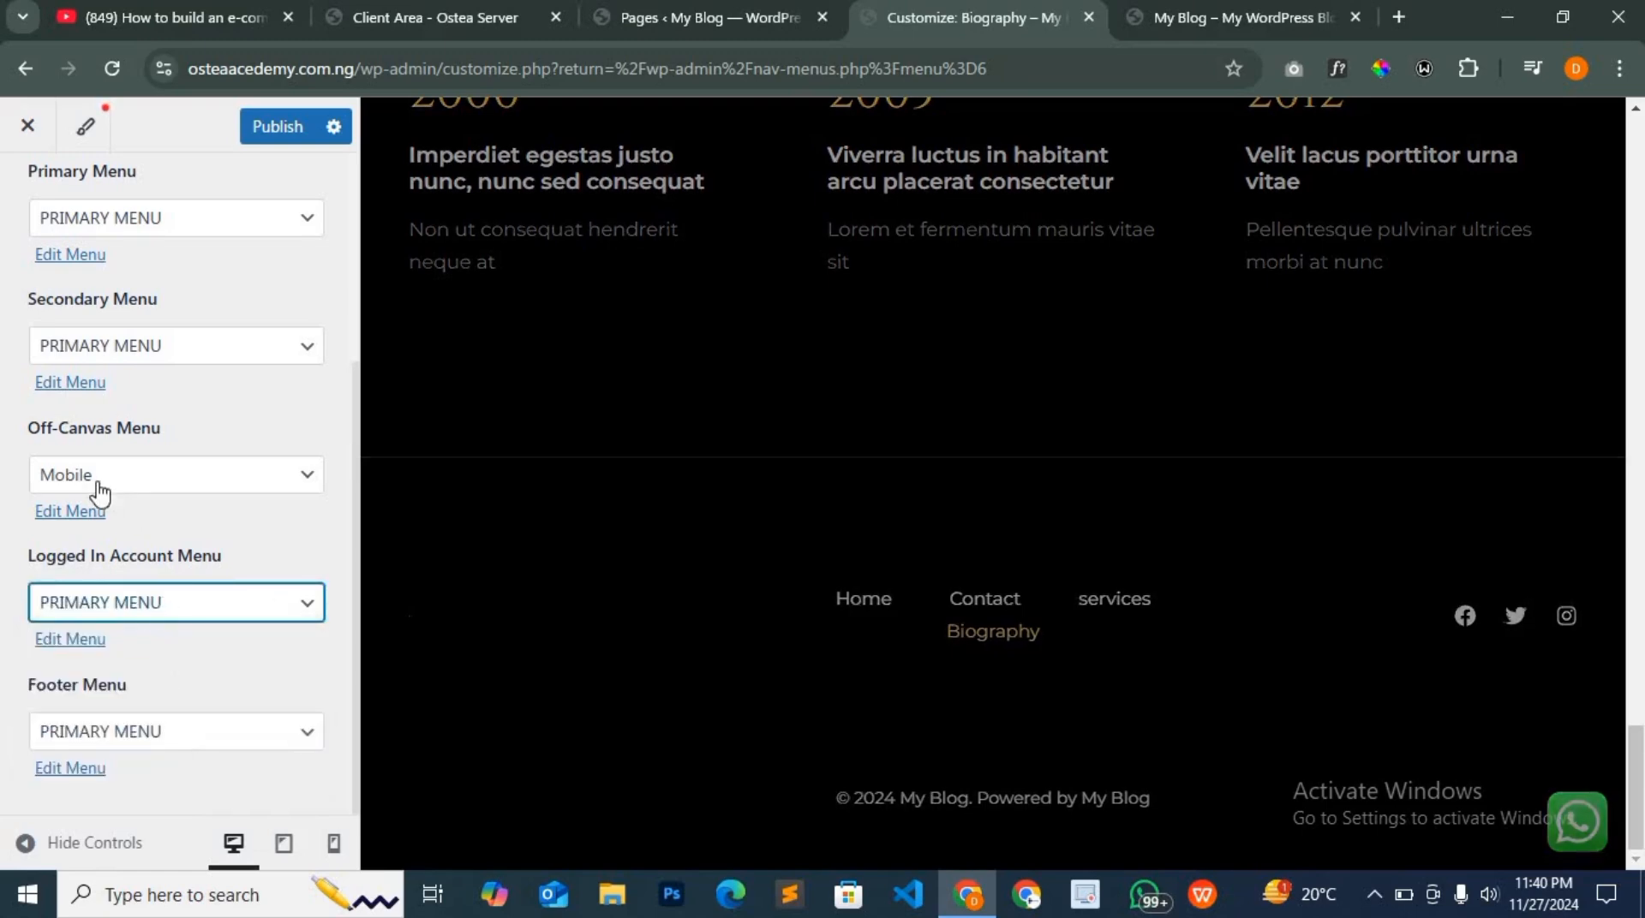
left_click(220, 477)
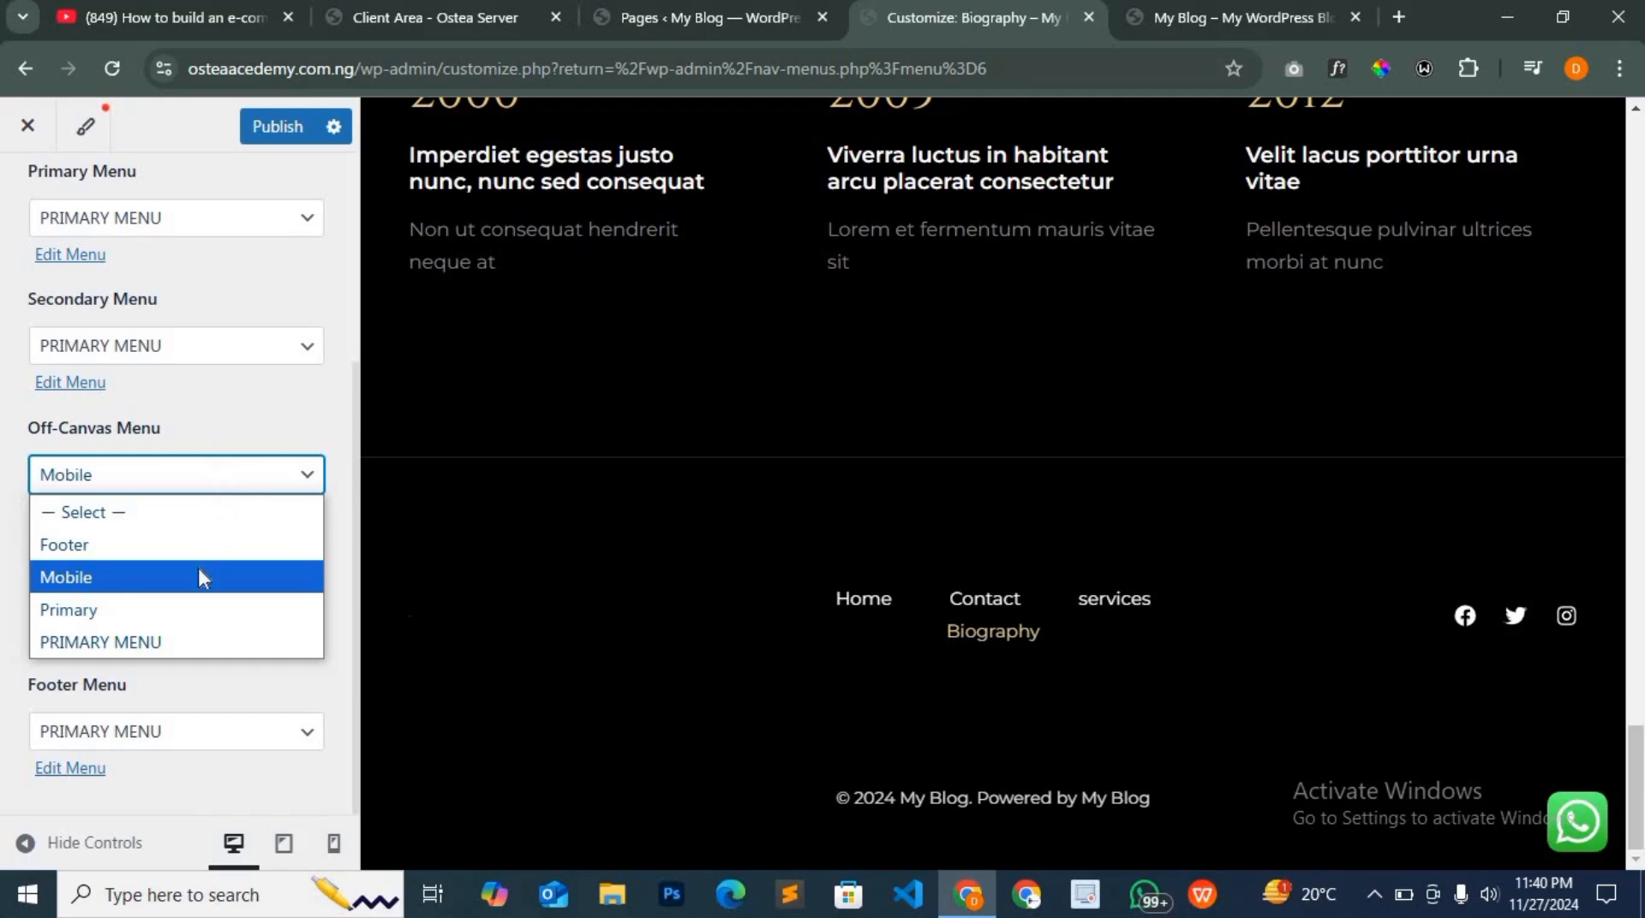
left_click(185, 638)
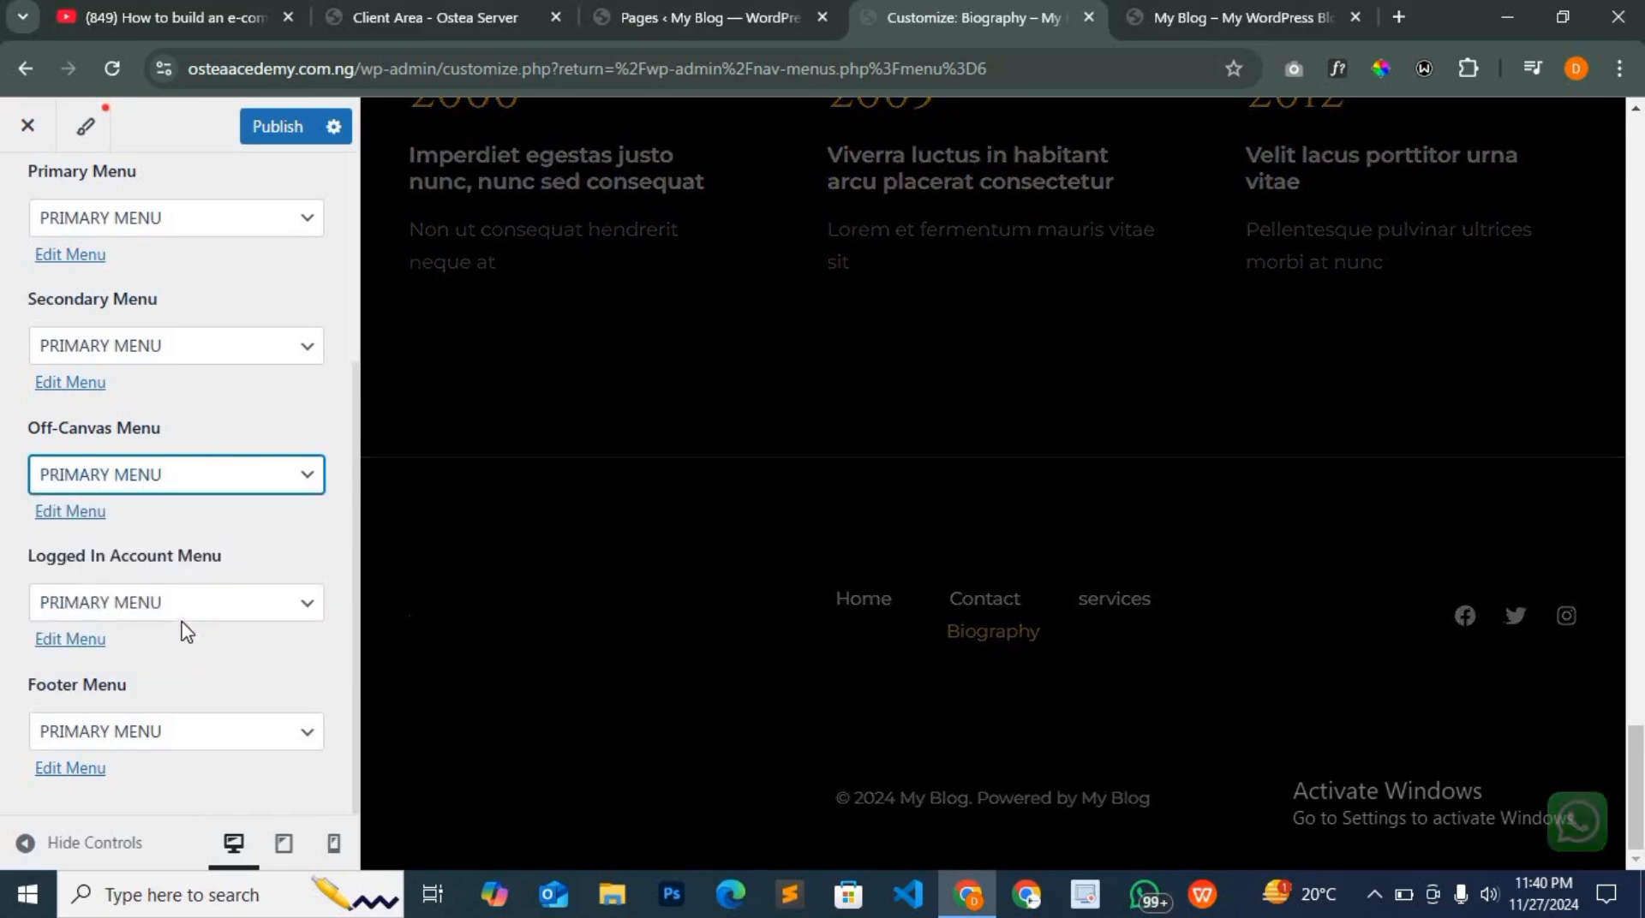
left_click(259, 130)
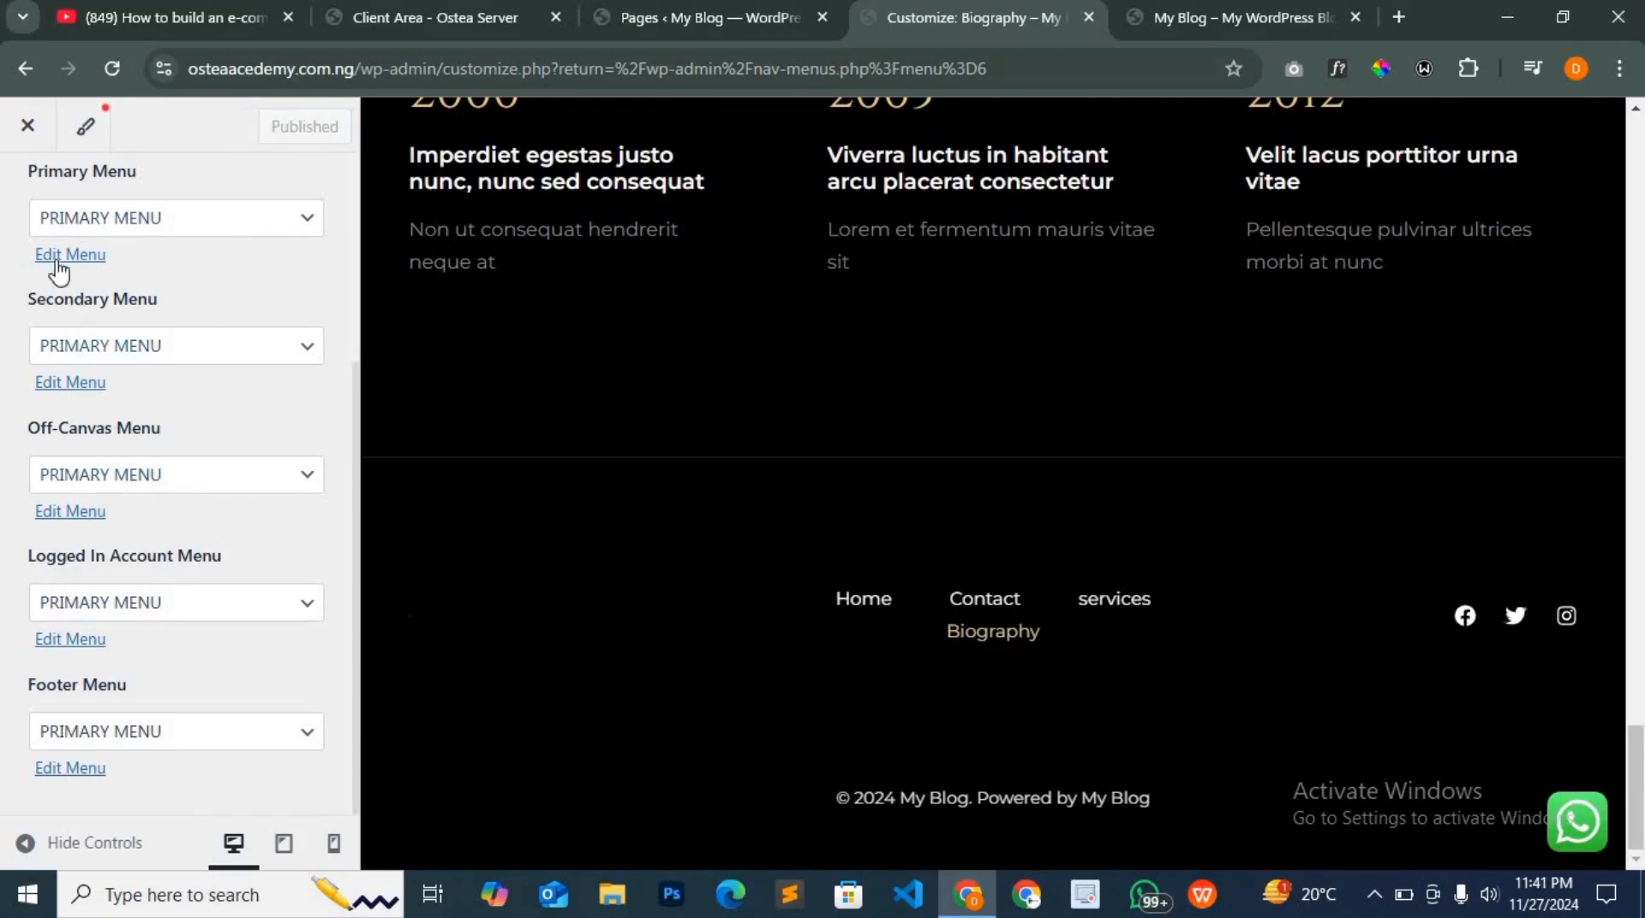
Leave the menu settings and open the footer's Copyright element for editing in the Footer Builder
scroll(43, 231, "up", 4)
left_click(33, 221)
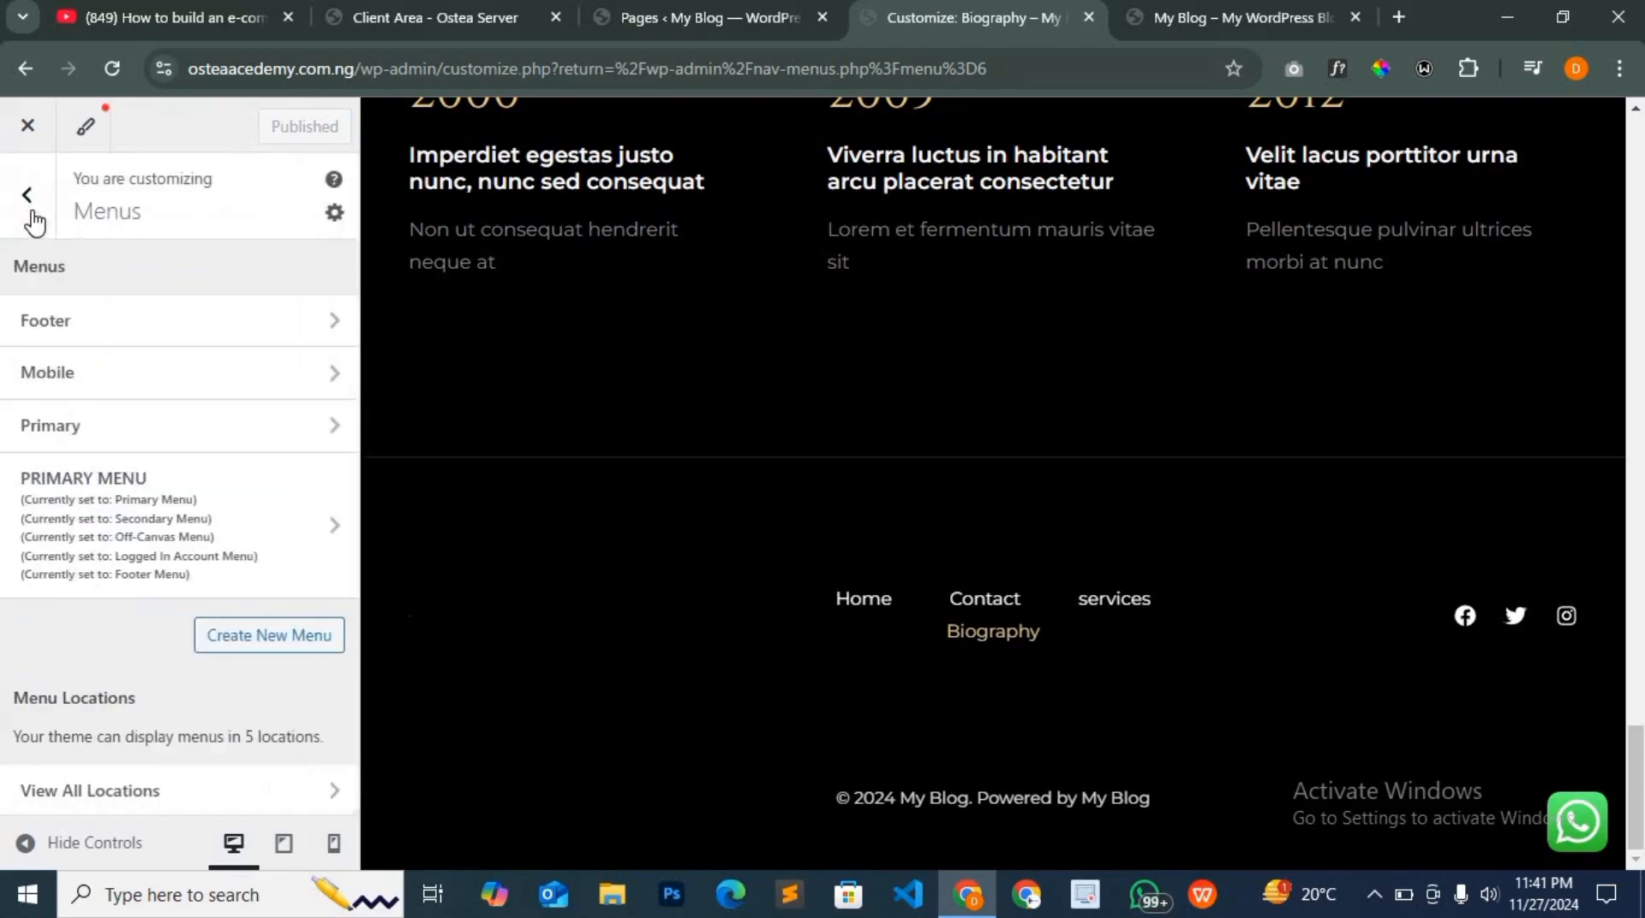
left_click(32, 221)
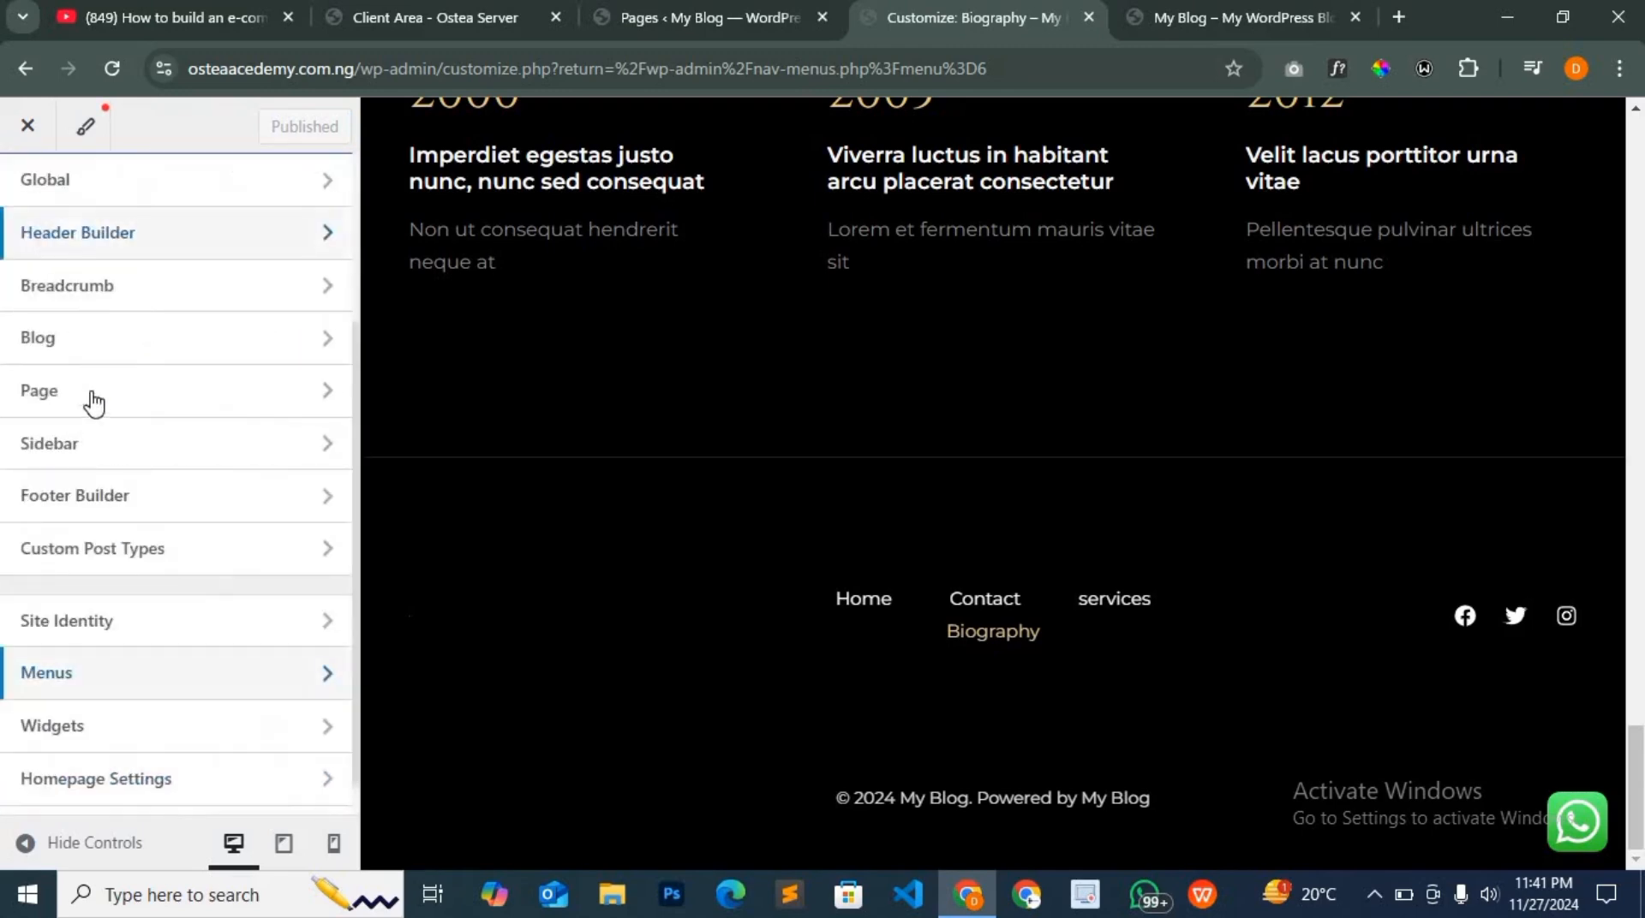
left_click(96, 505)
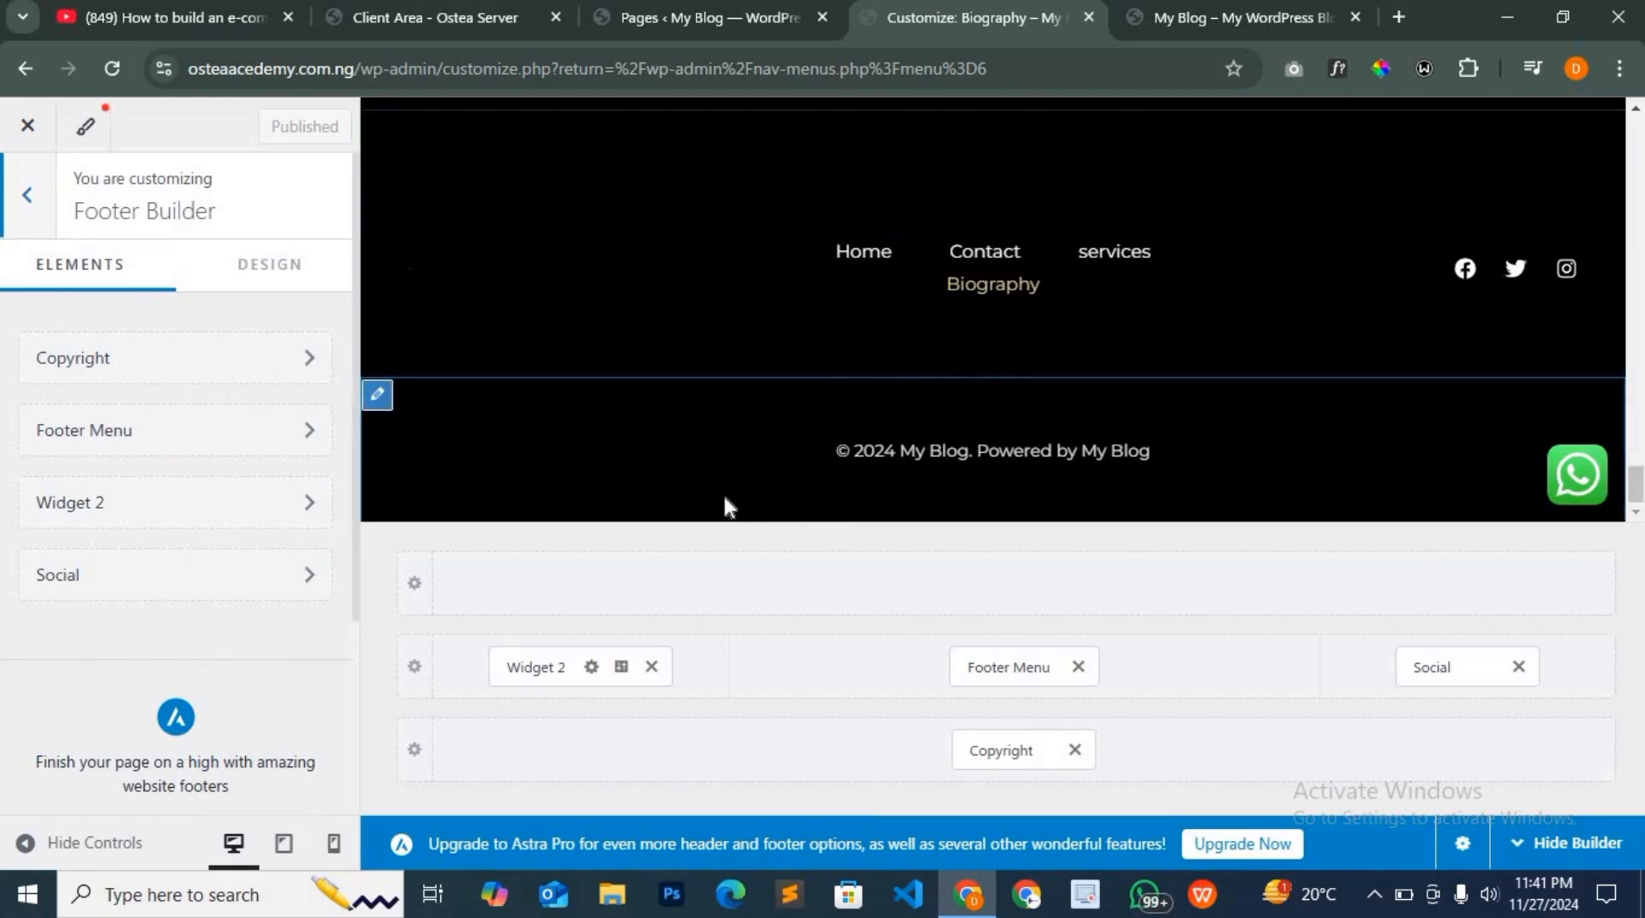
mouse_move(840, 452)
left_click(1008, 456)
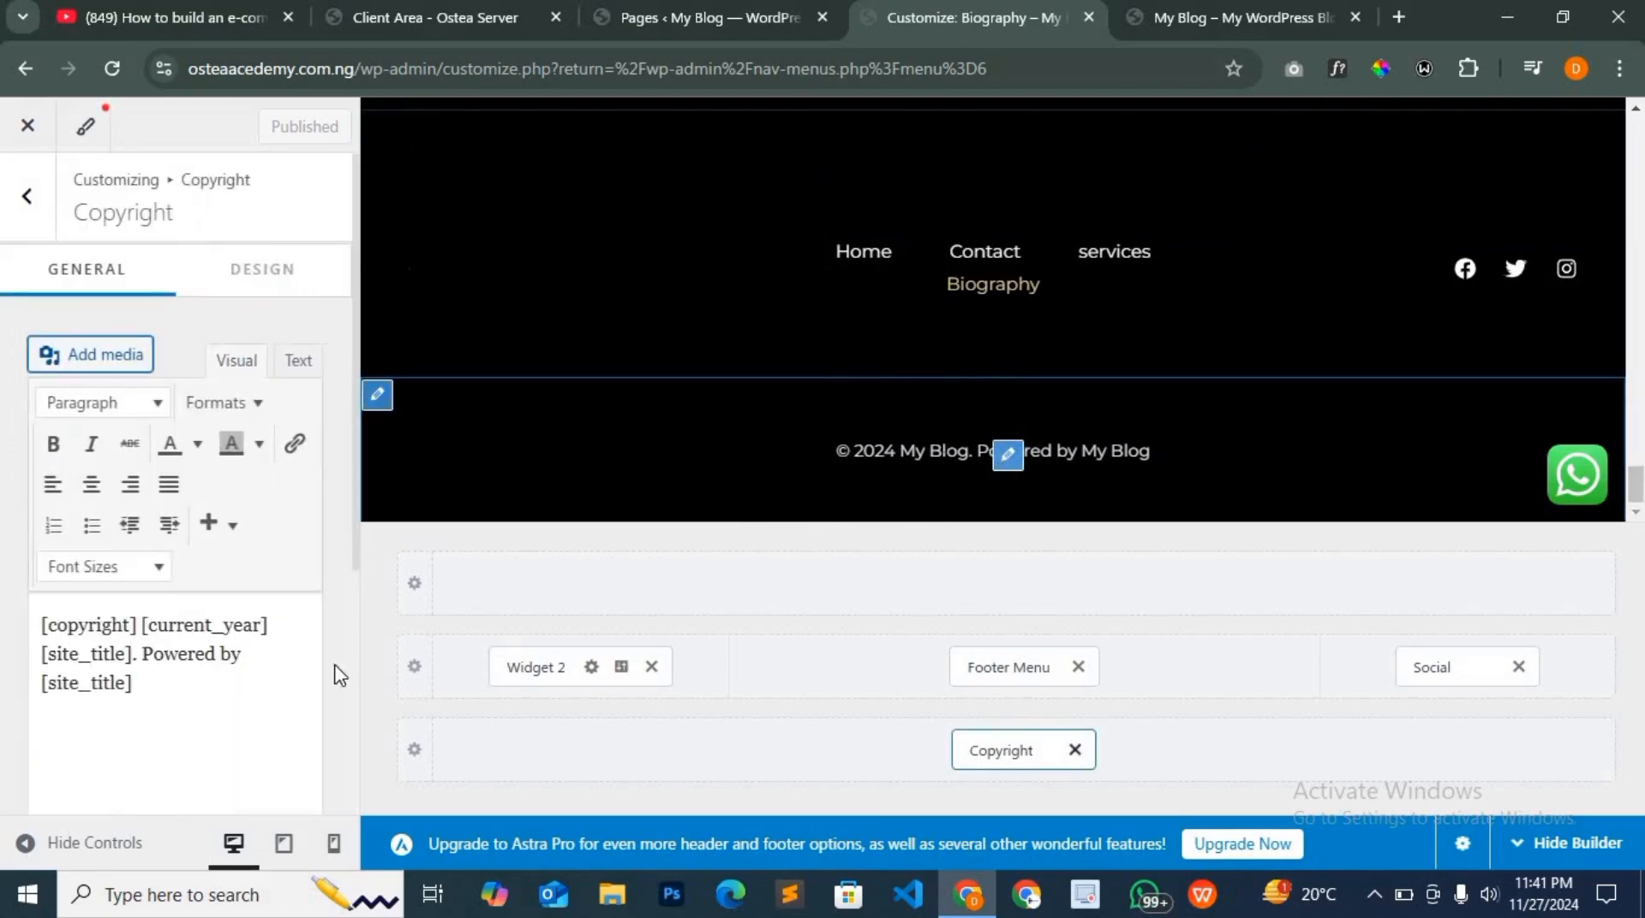
Edit the footer copyright text: remove the first [site_title] with its period and replace the one after "Powered by" with "ostea"
left_click(243, 661)
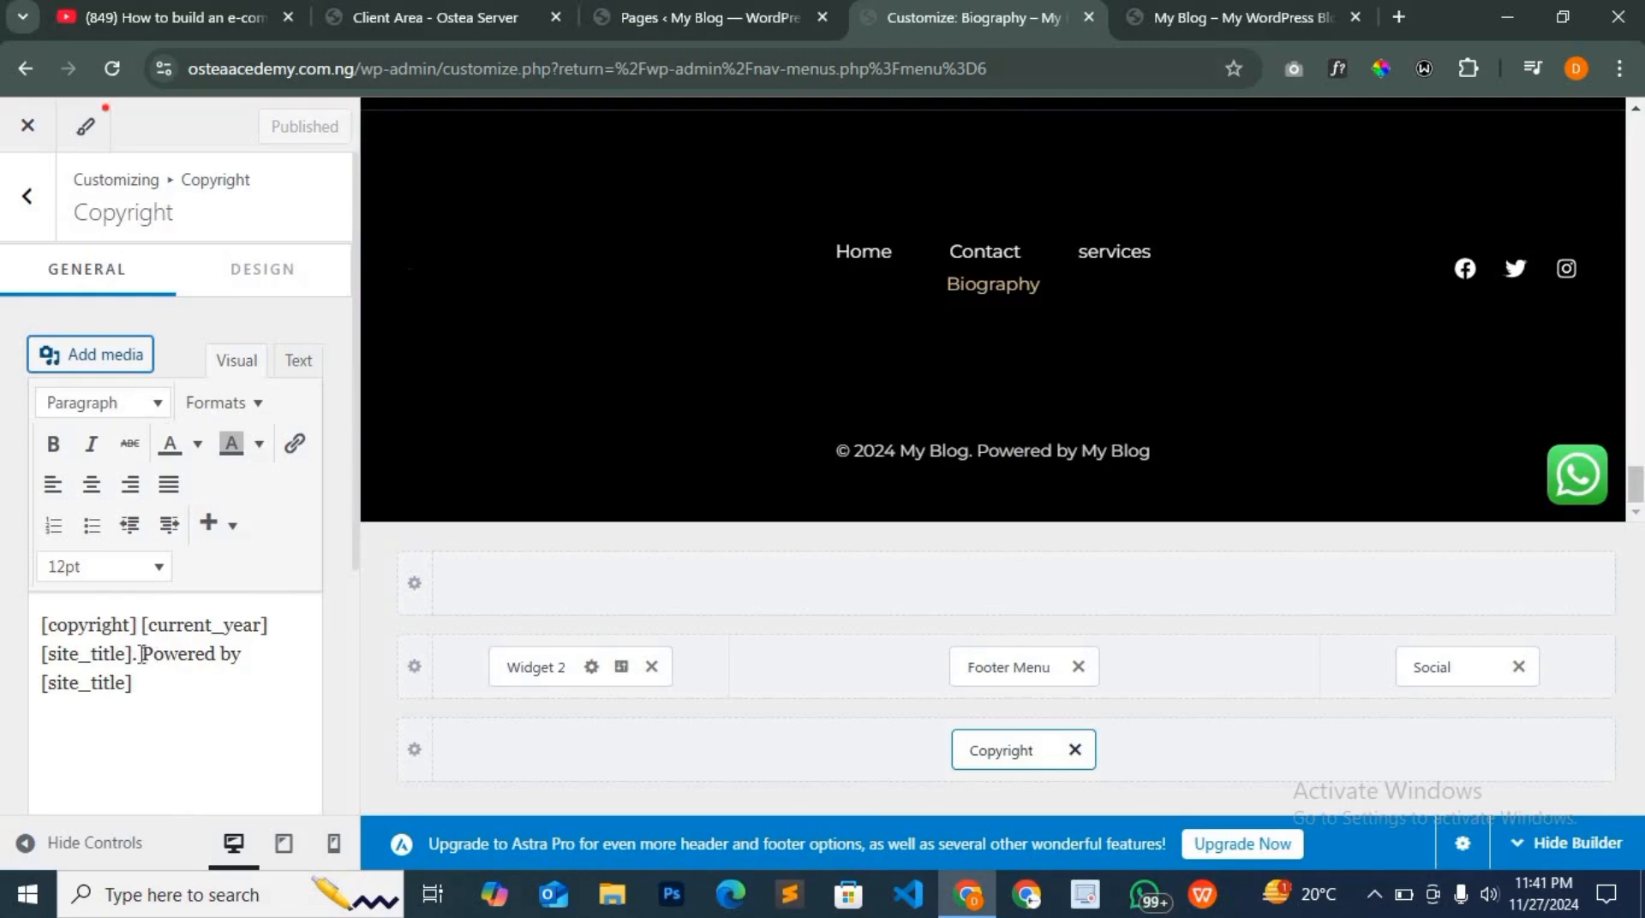
left_click_drag(139, 656, 43, 659)
key("BackSpace")
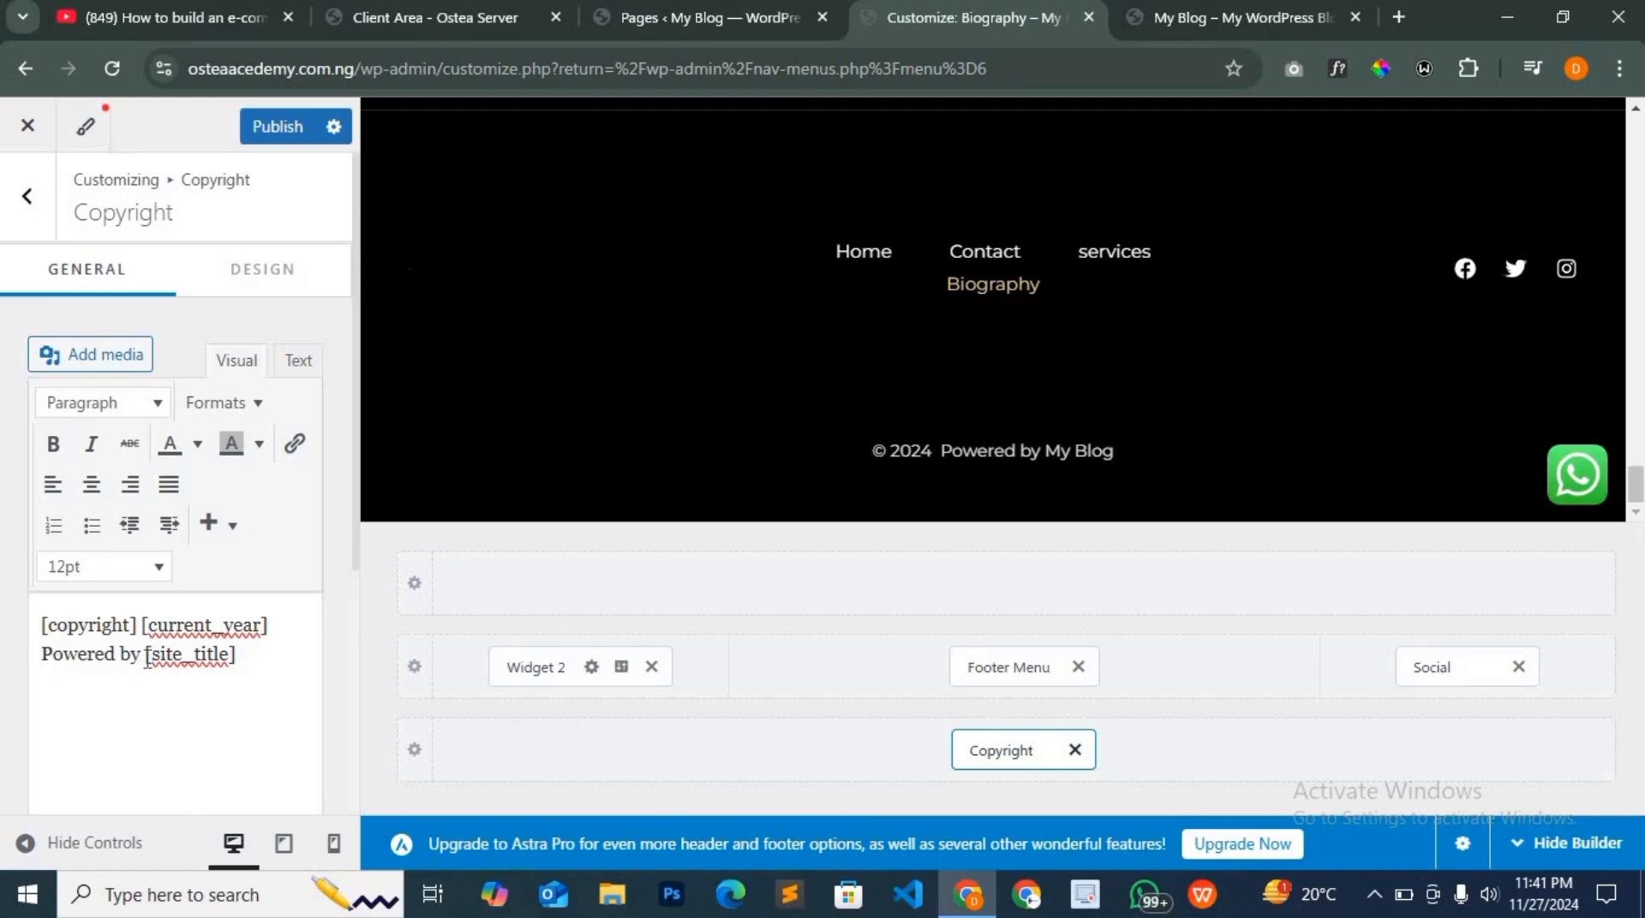
left_click_drag(148, 659, 262, 661)
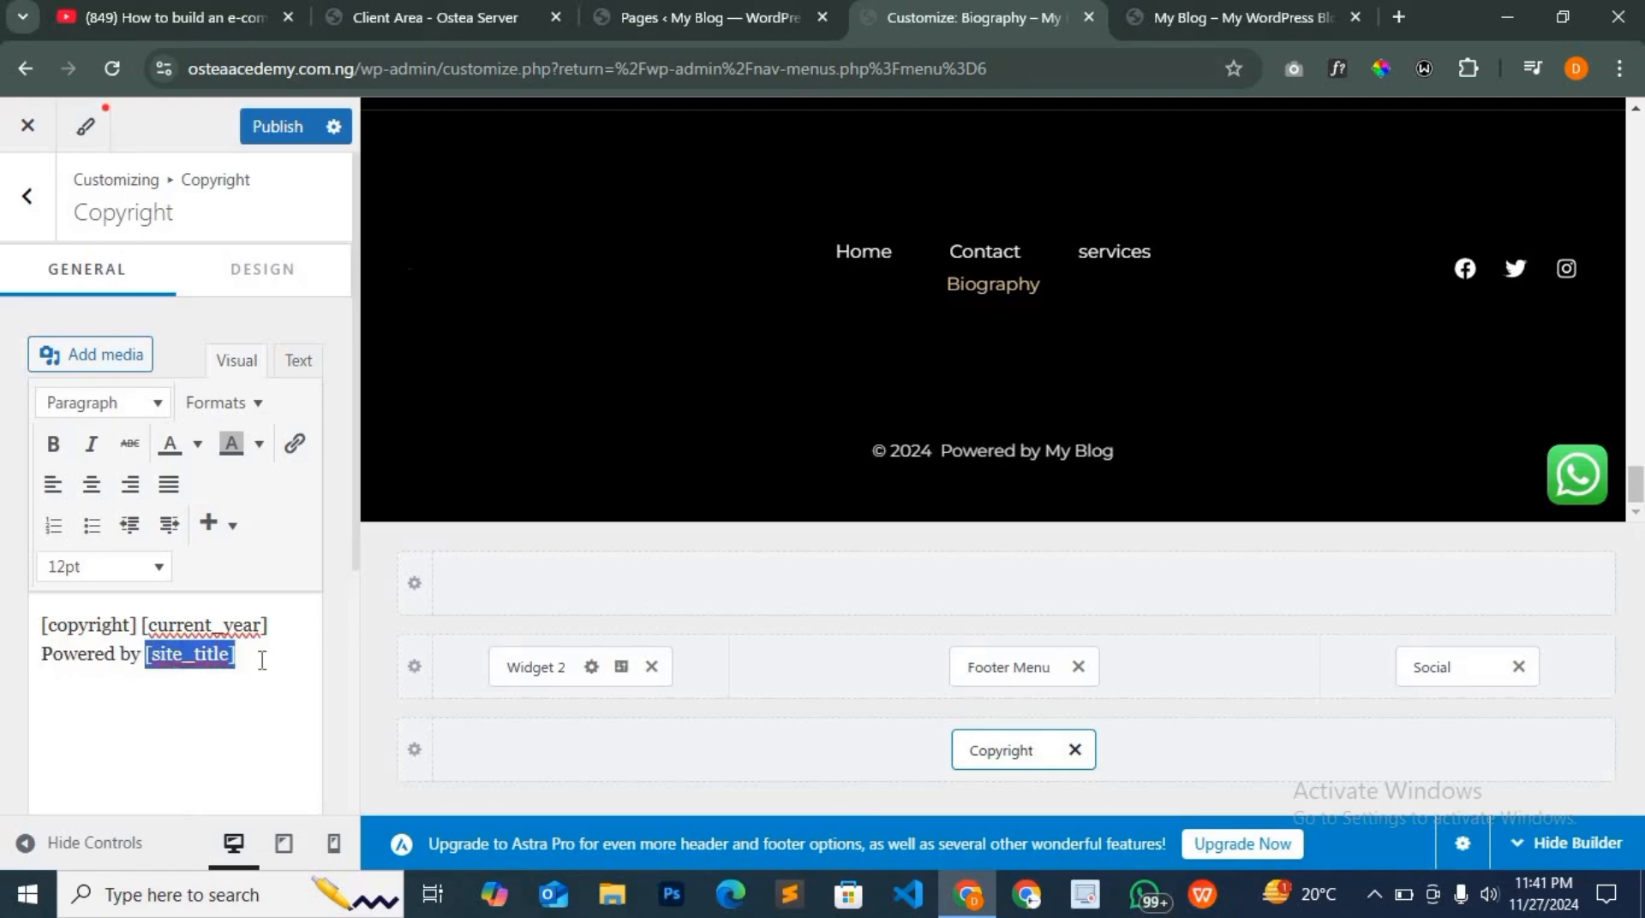
type("ostea")
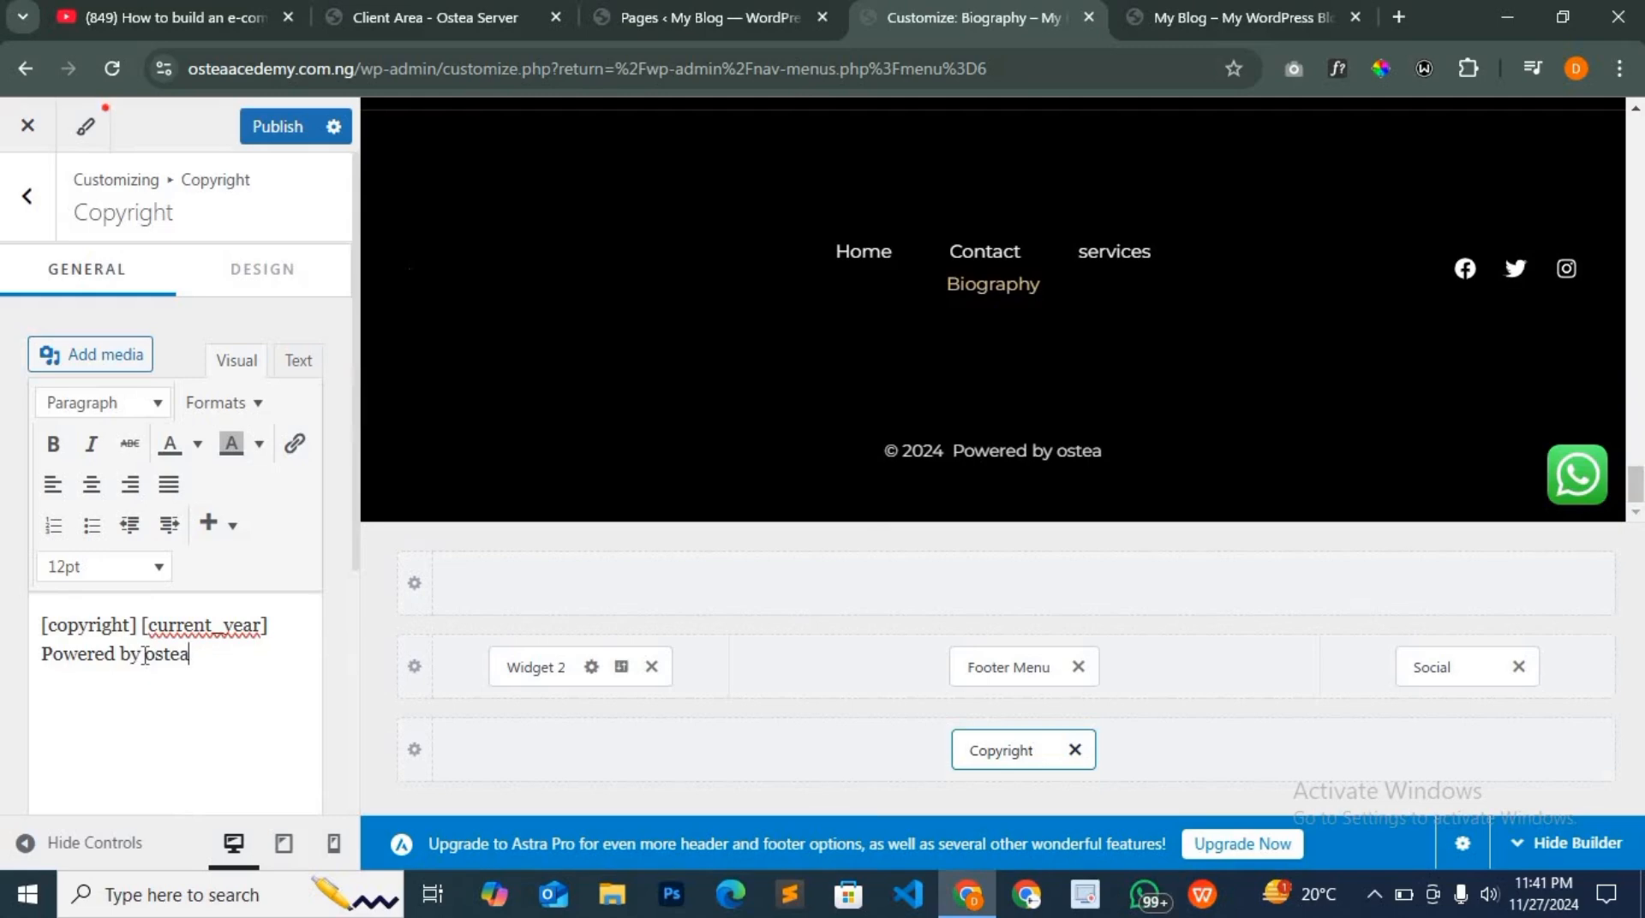
left_click_drag(140, 655, 208, 655)
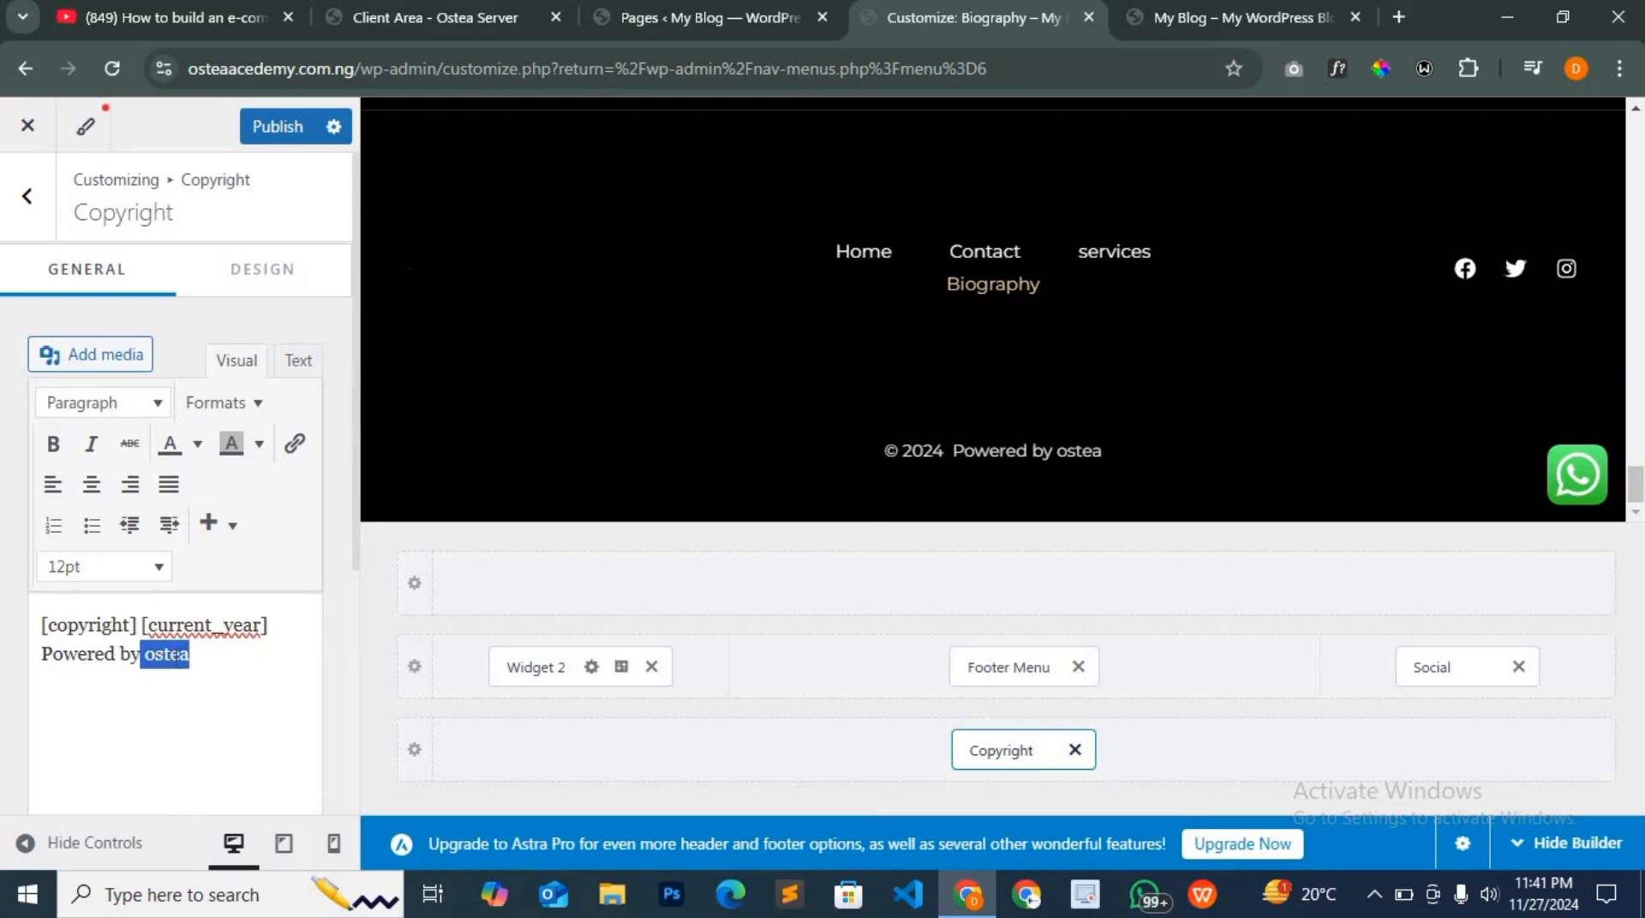
right_click(177, 667)
left_click(156, 712)
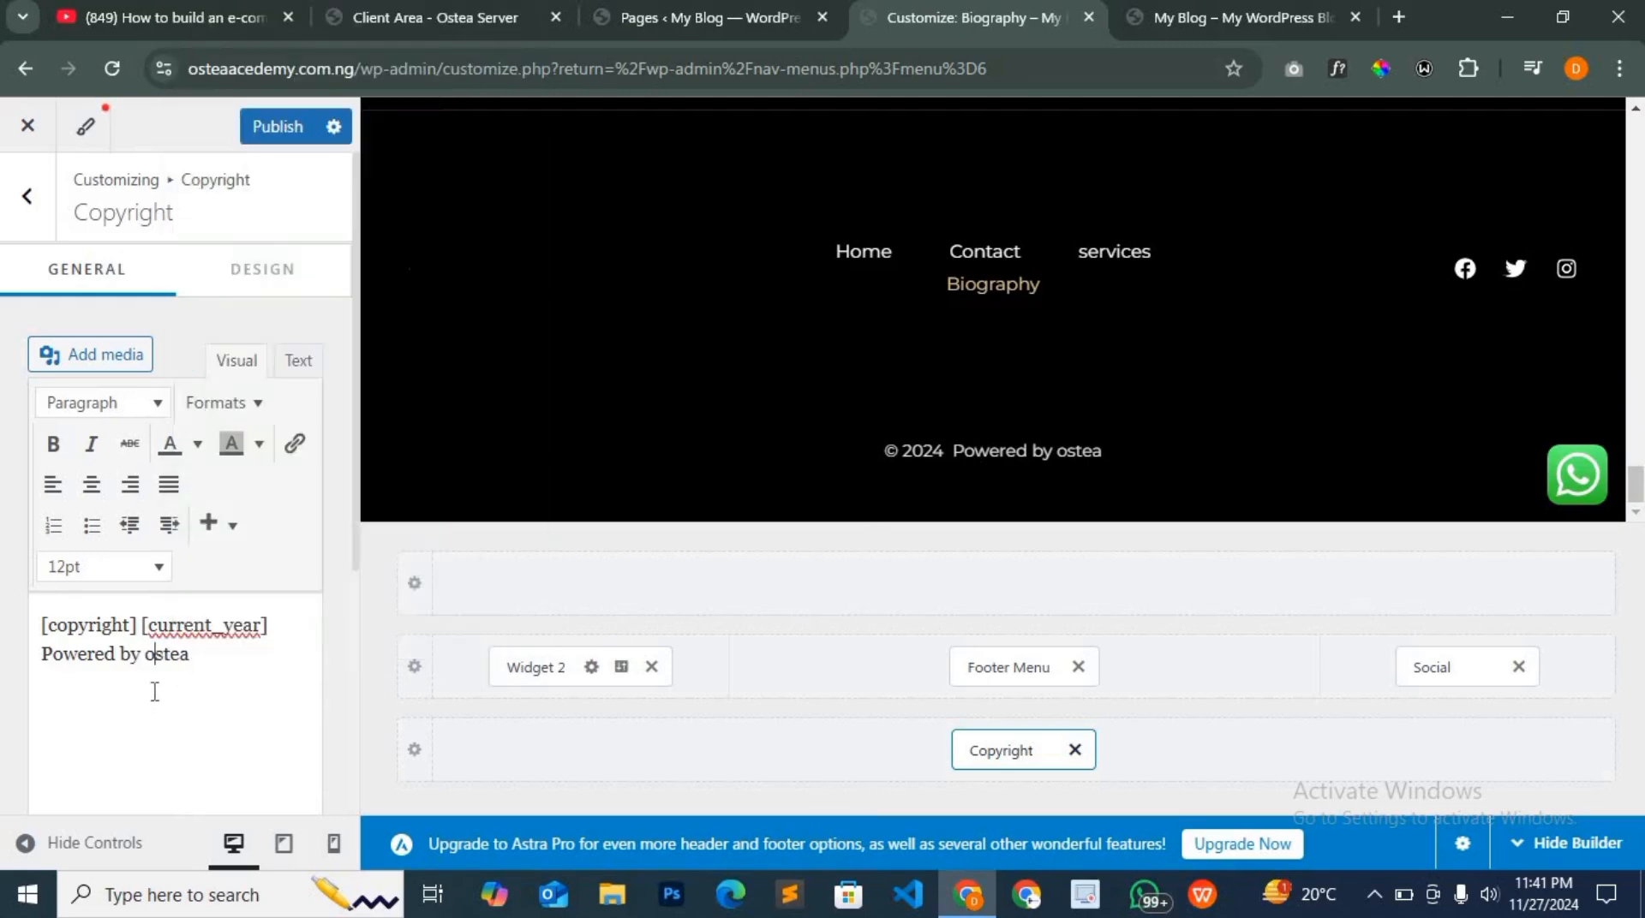
double_click(154, 655)
left_click(294, 443)
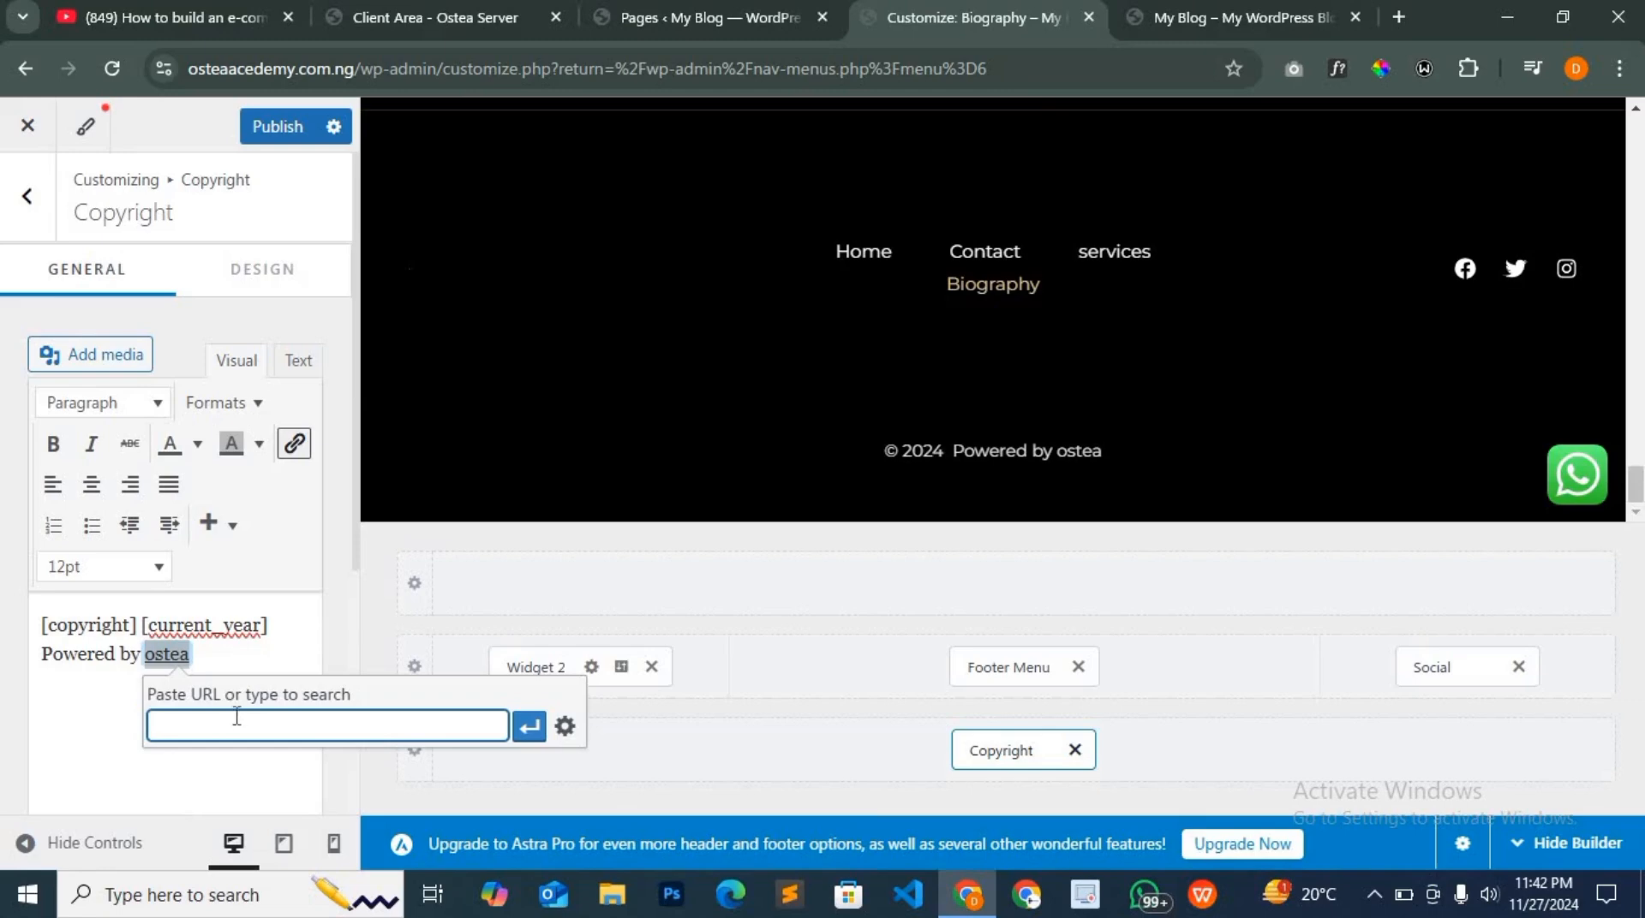
left_click(1232, 19)
left_click(496, 75)
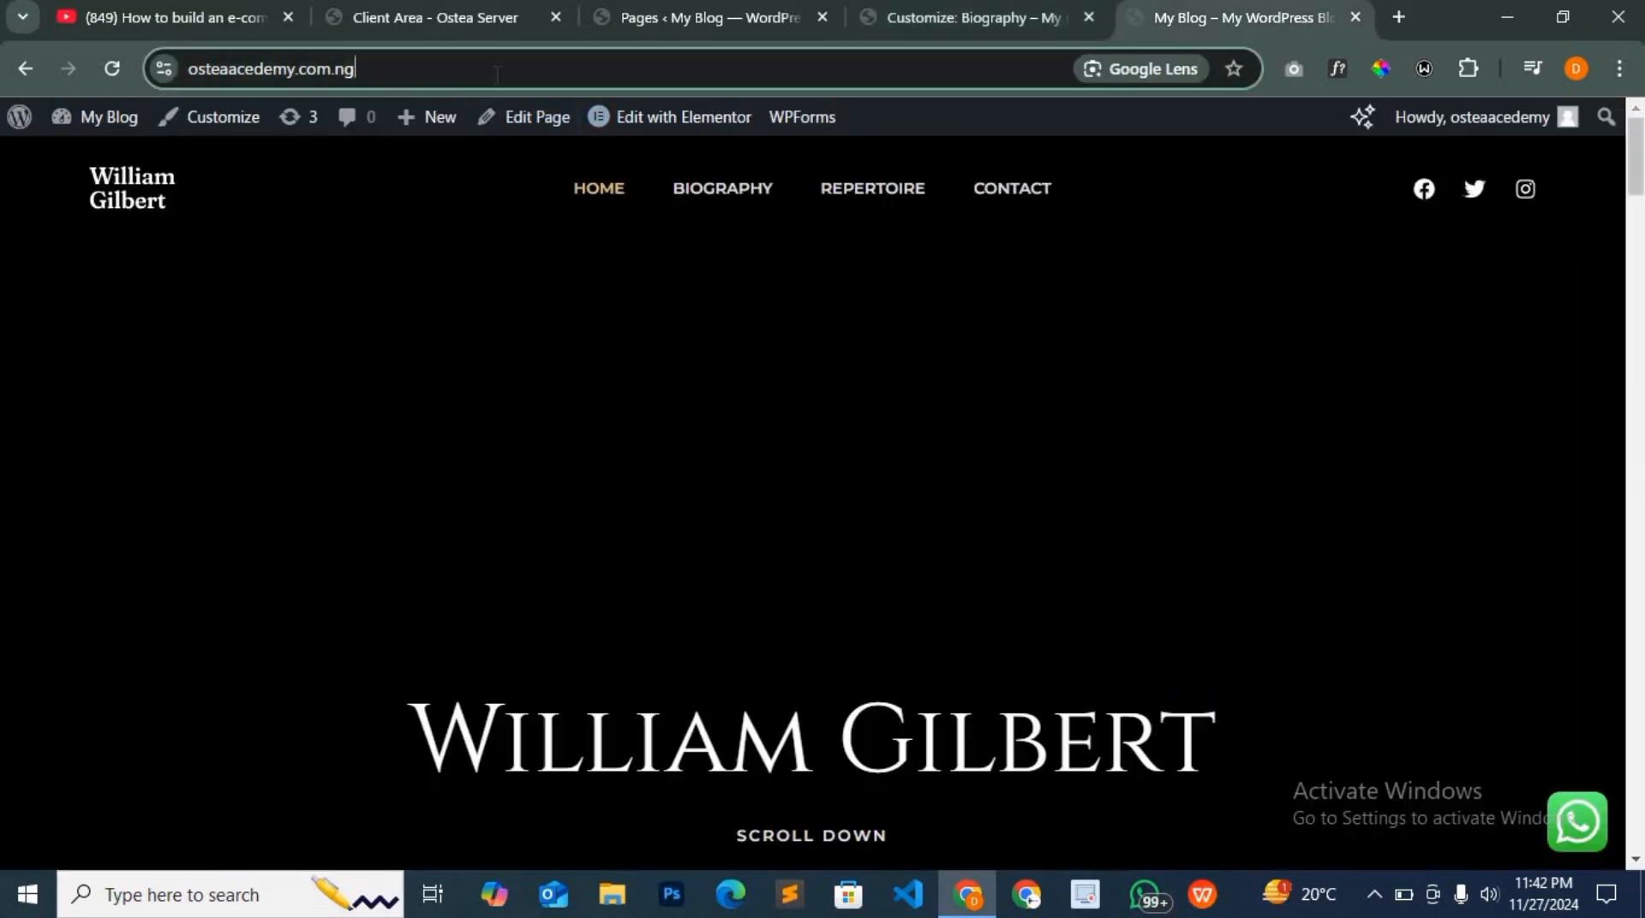
right_click(370, 72)
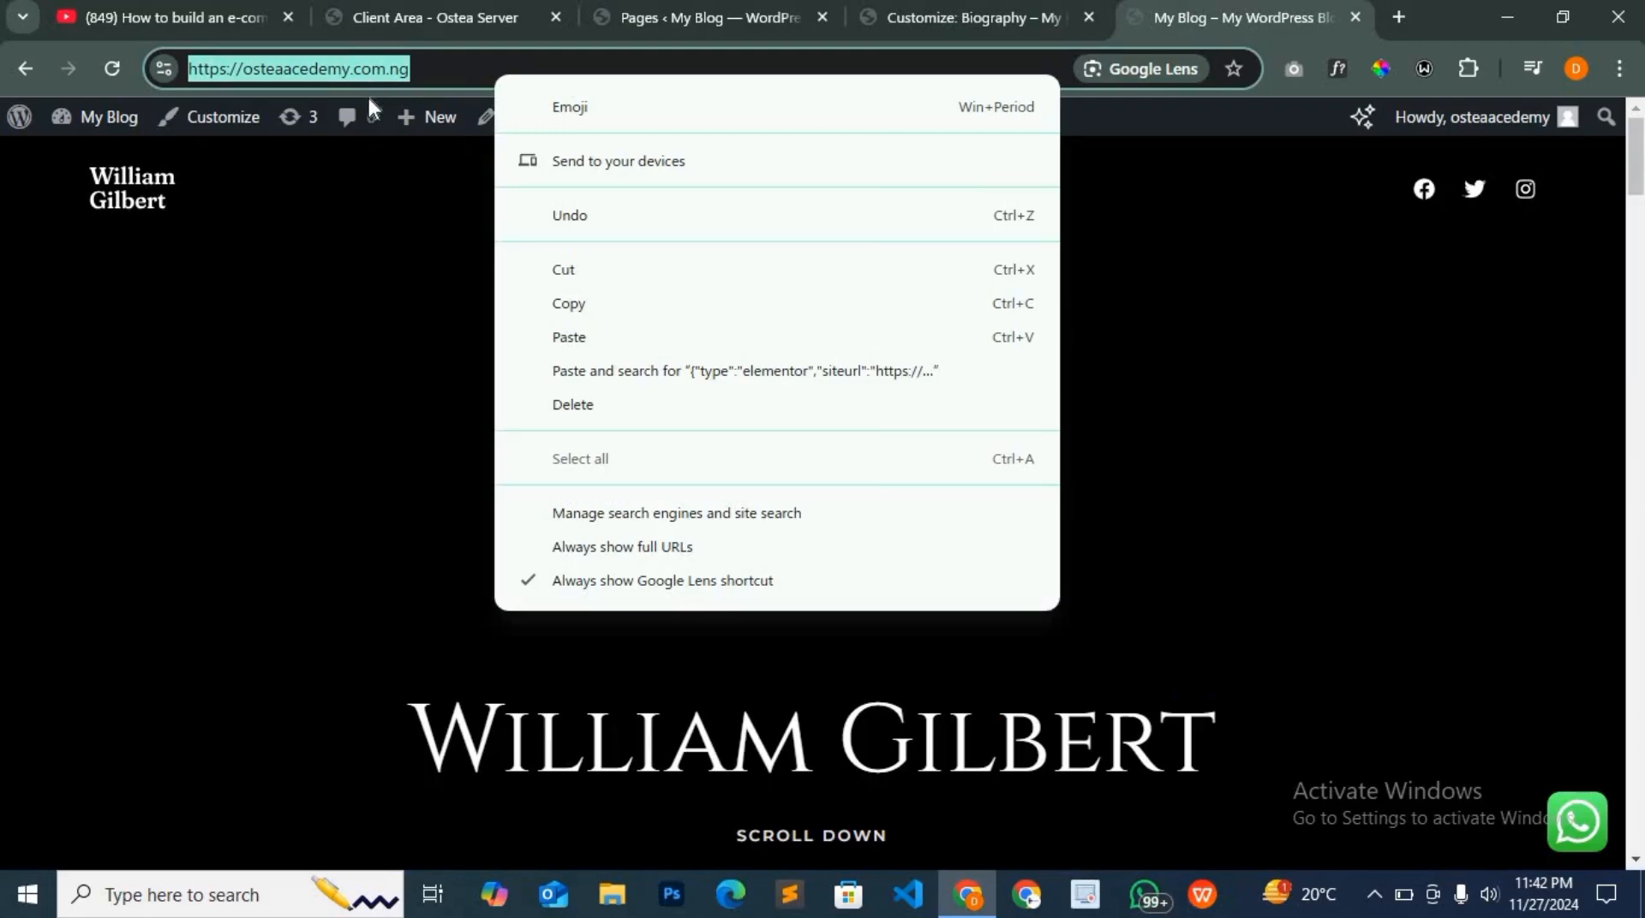
left_click(609, 308)
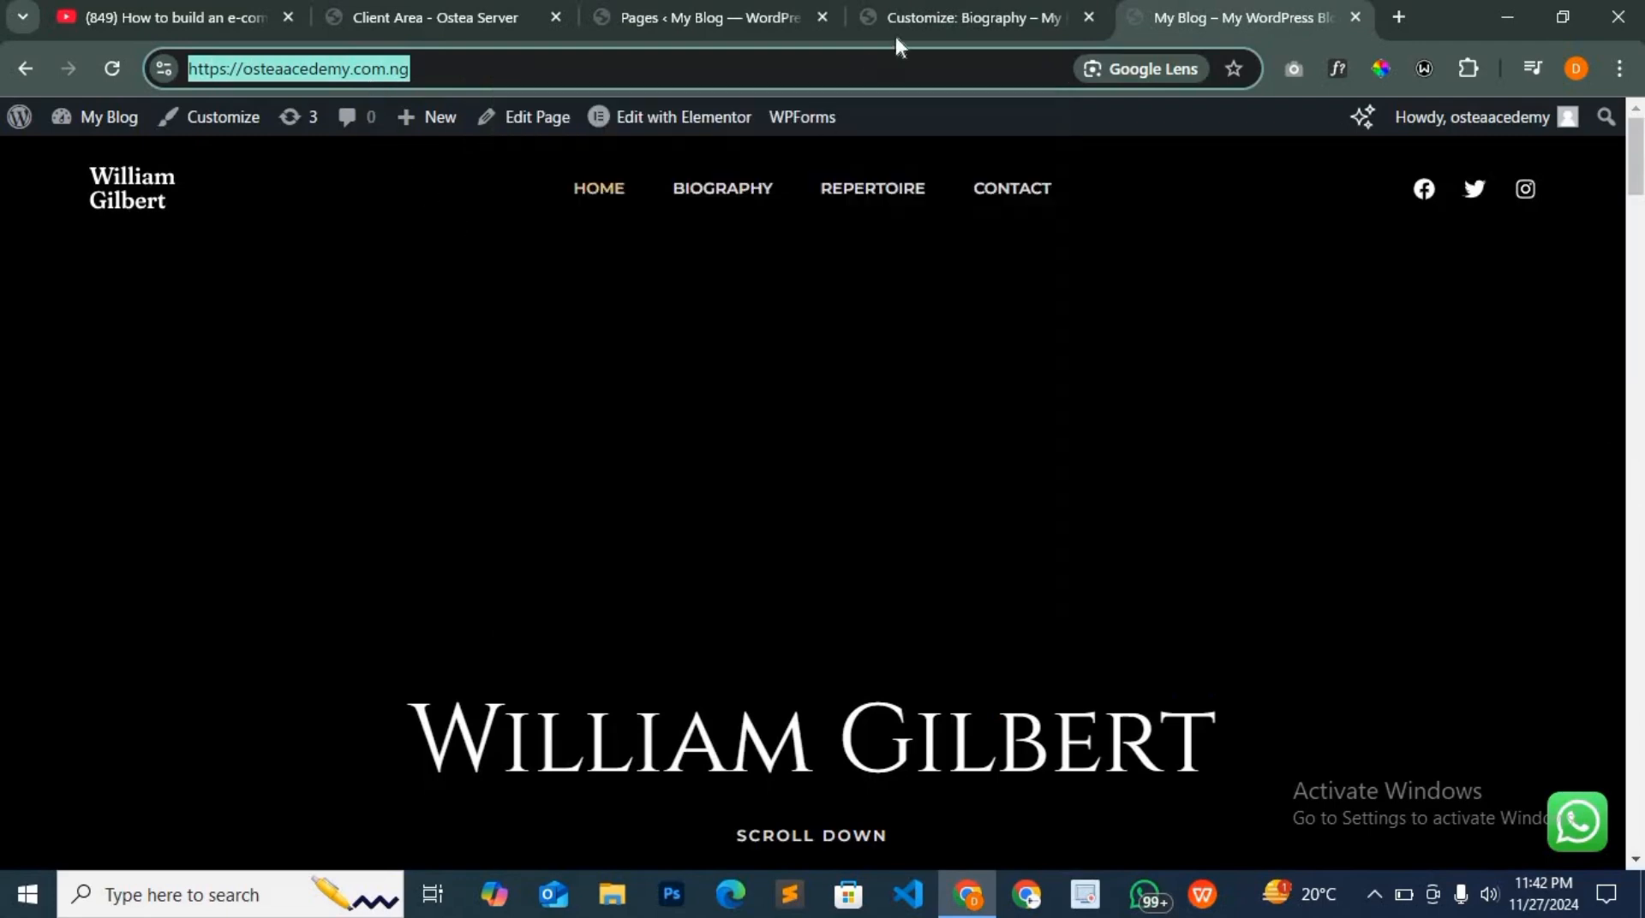
left_click(913, 23)
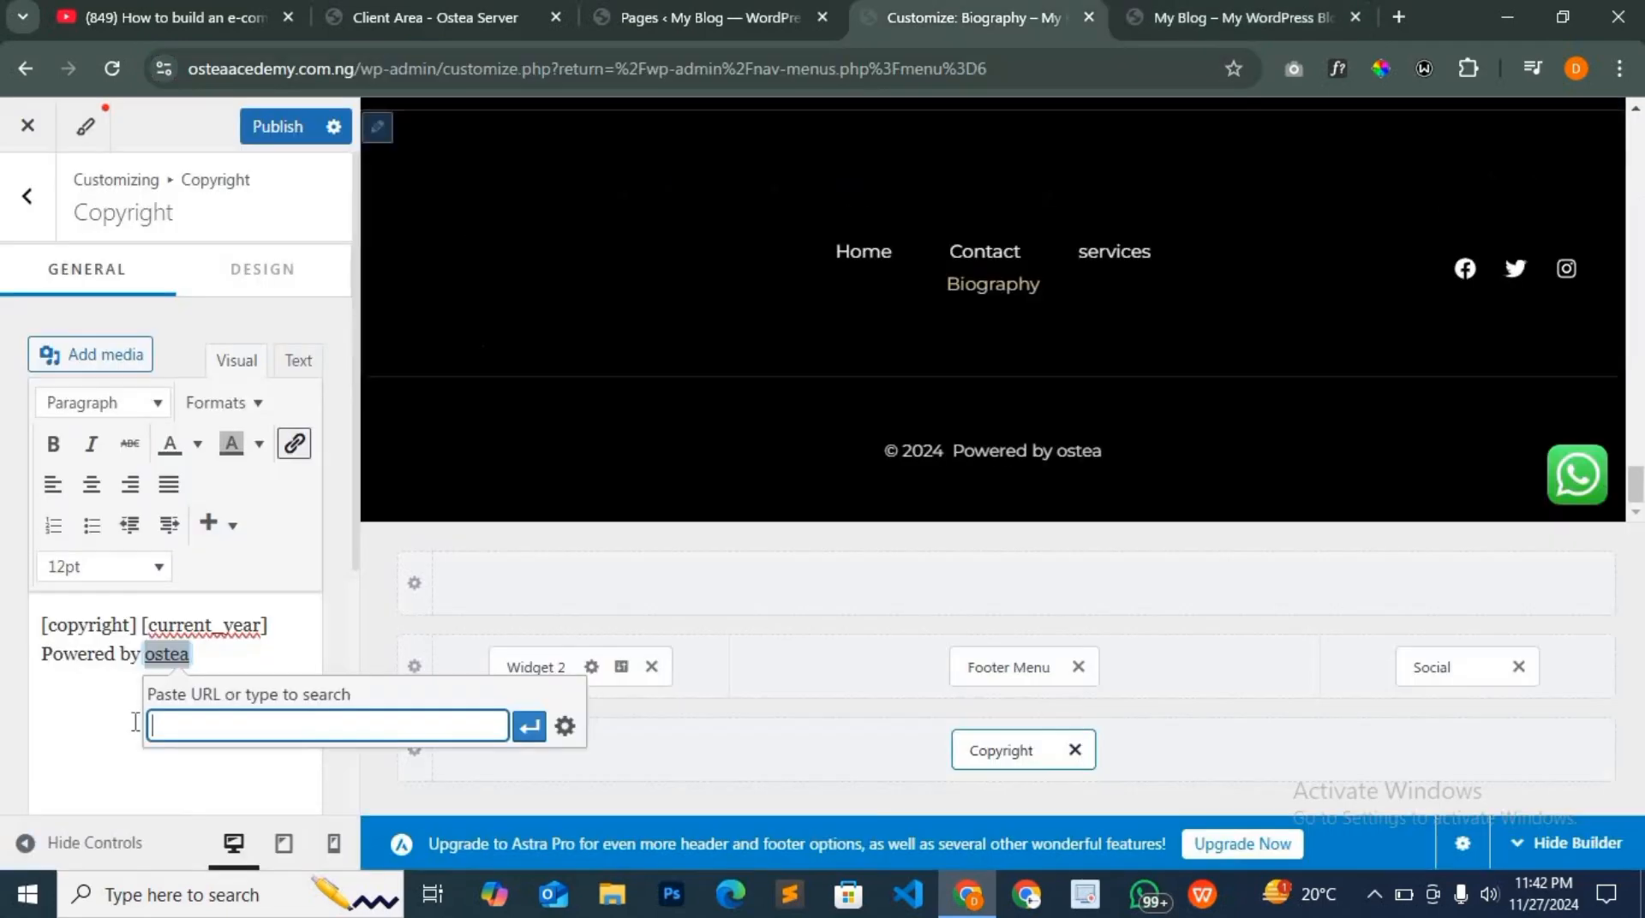
right_click(224, 730)
left_click(368, 396)
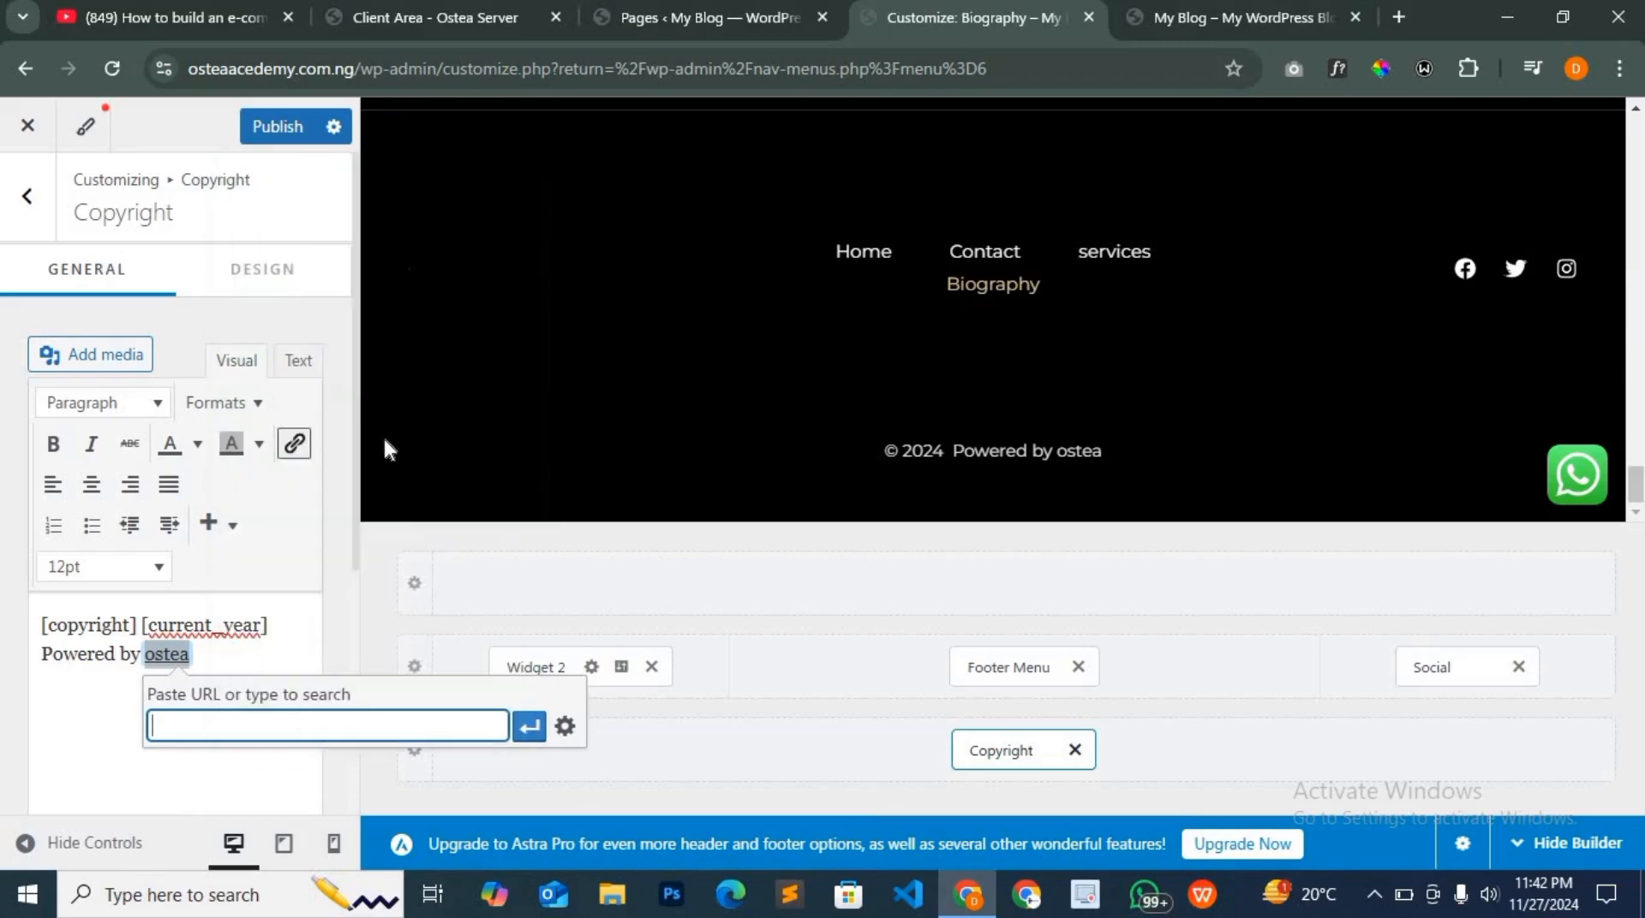
left_click(529, 728)
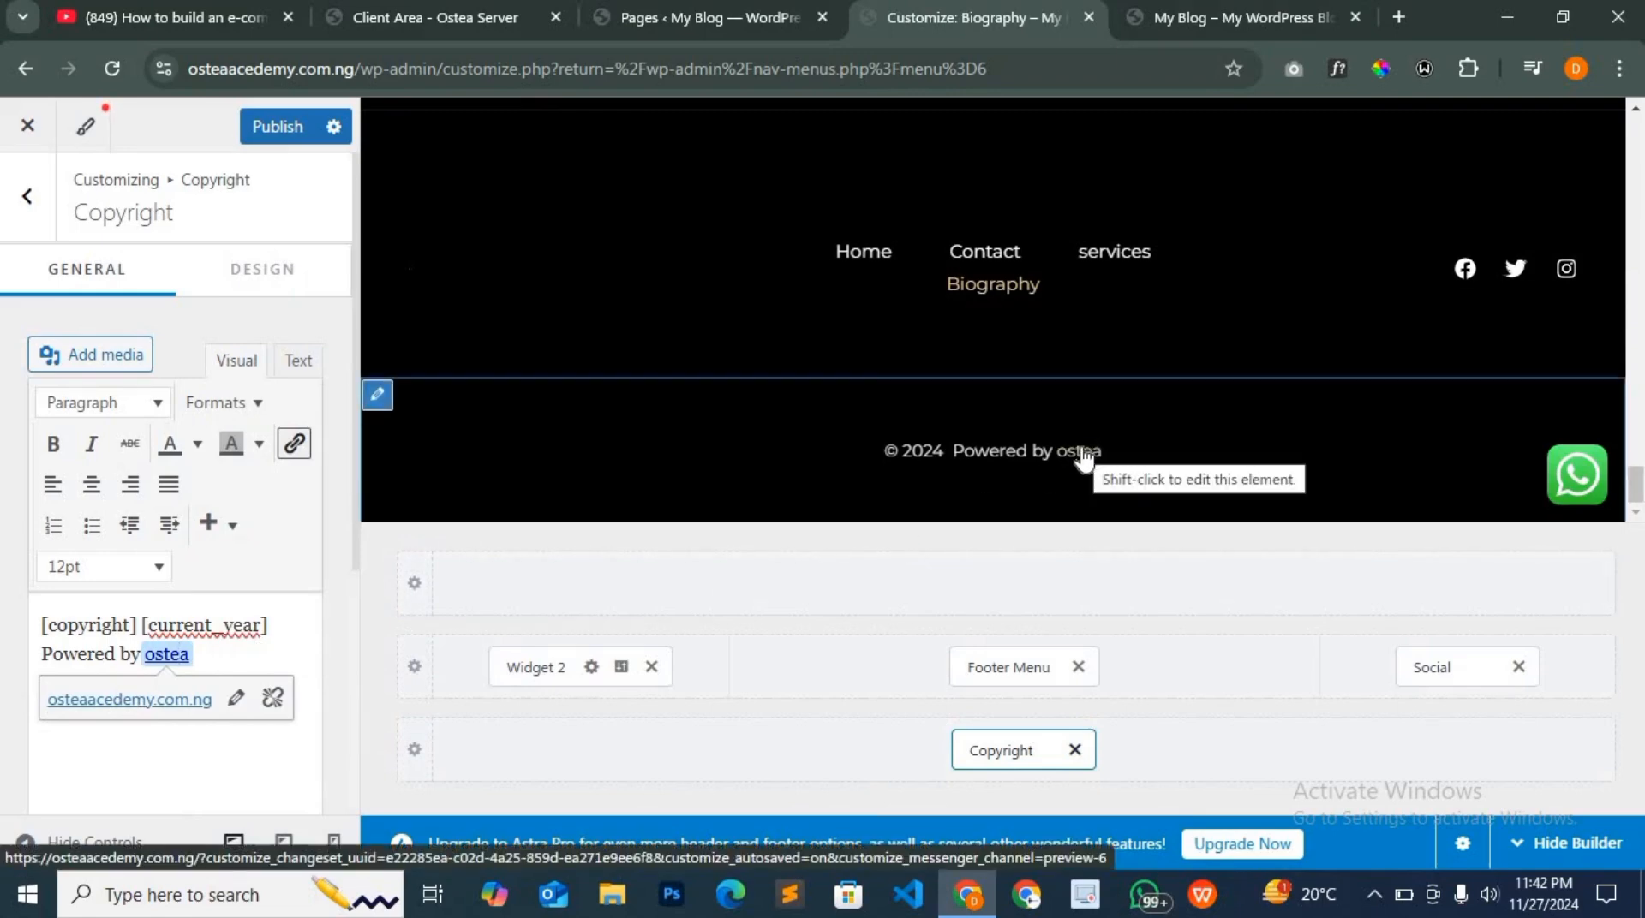
Publish the copyright changes and close the Customizer
left_click(1217, 26)
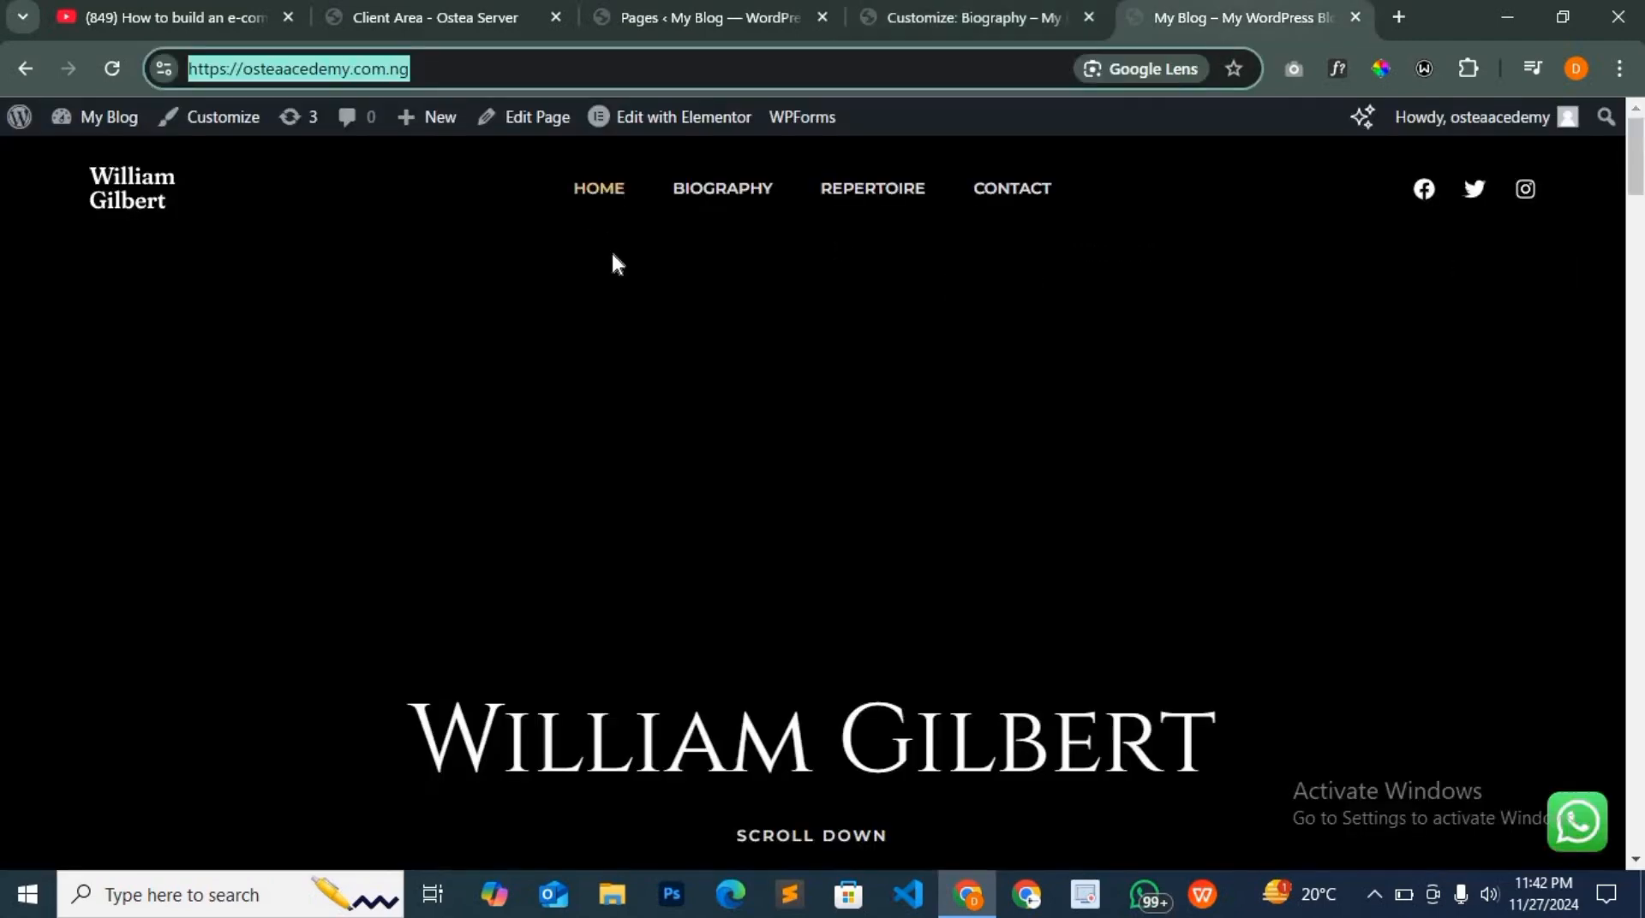
left_click(922, 17)
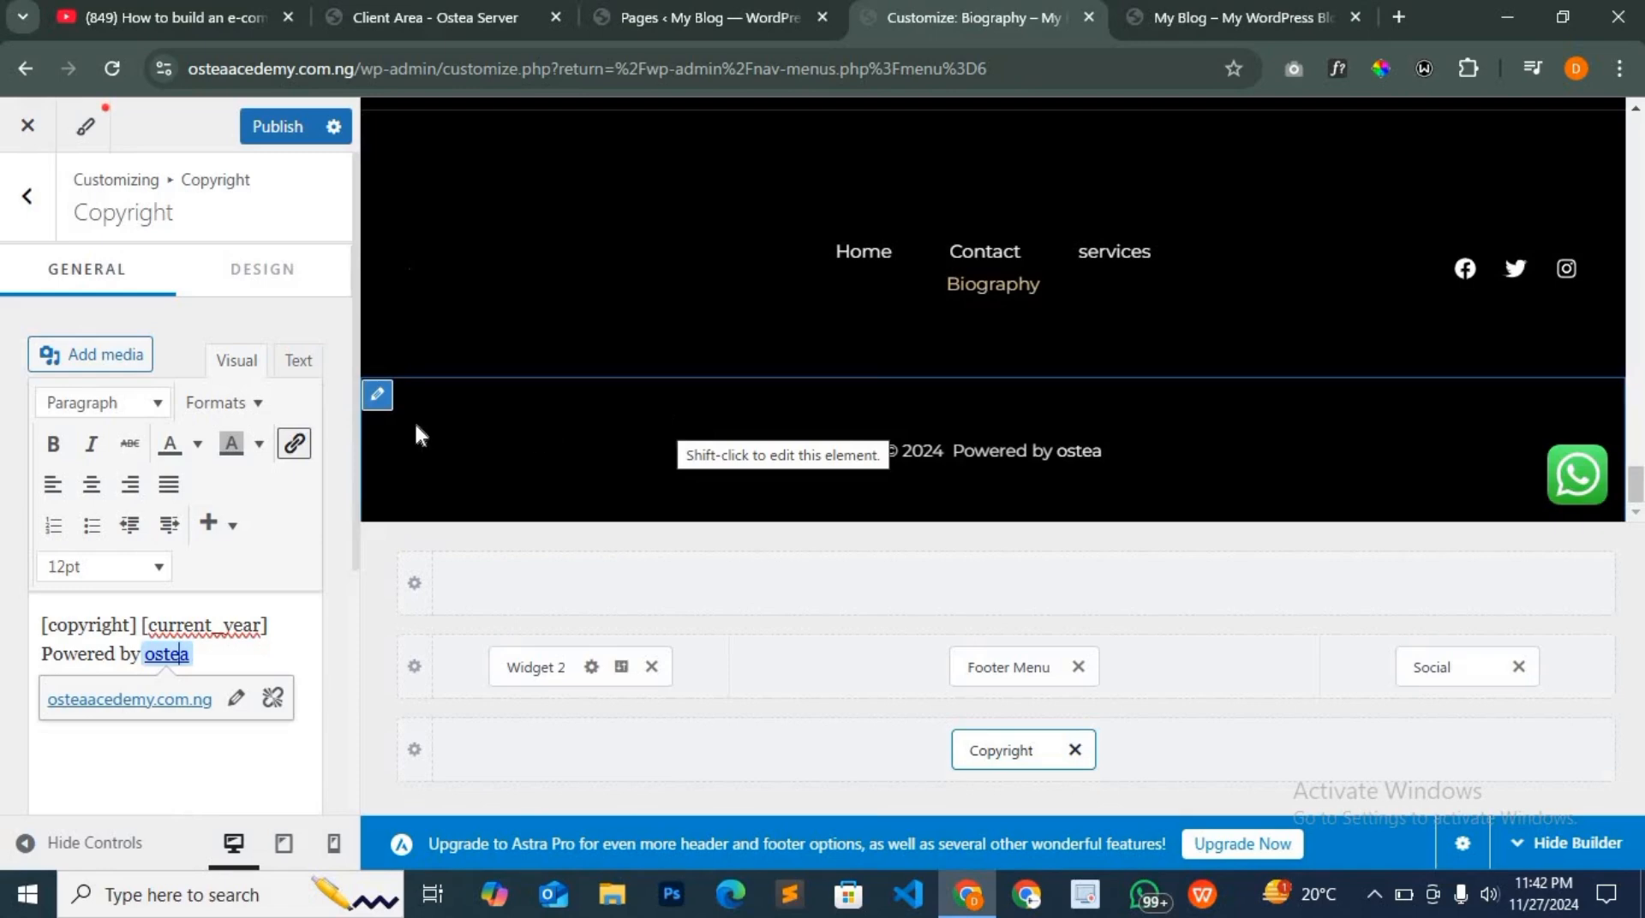
left_click(266, 117)
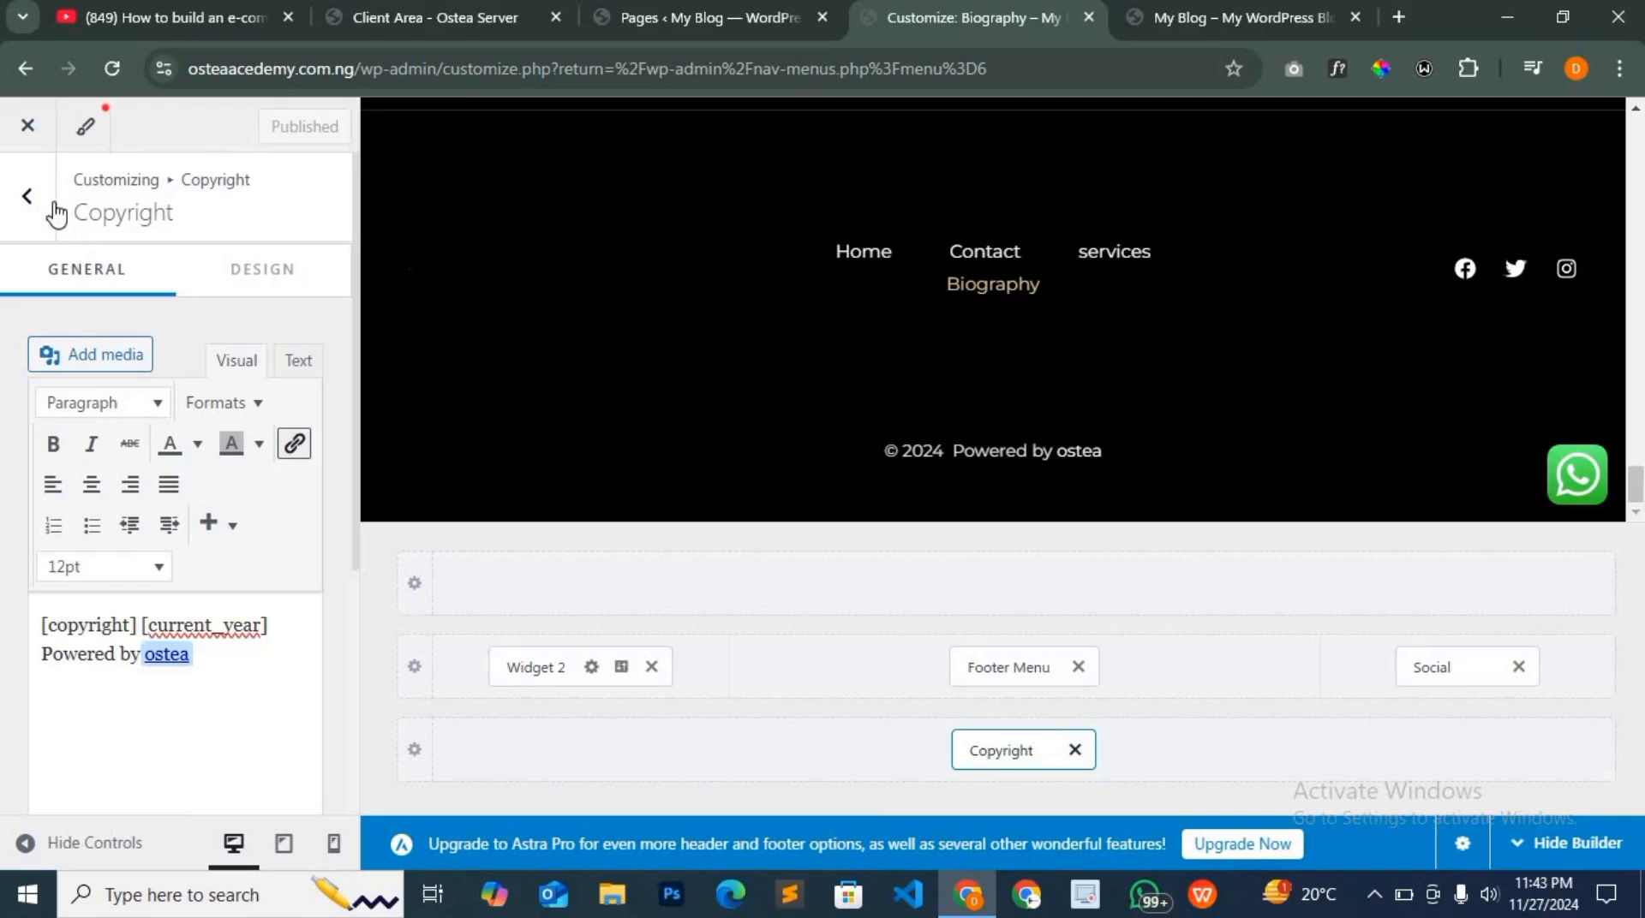
left_click(28, 129)
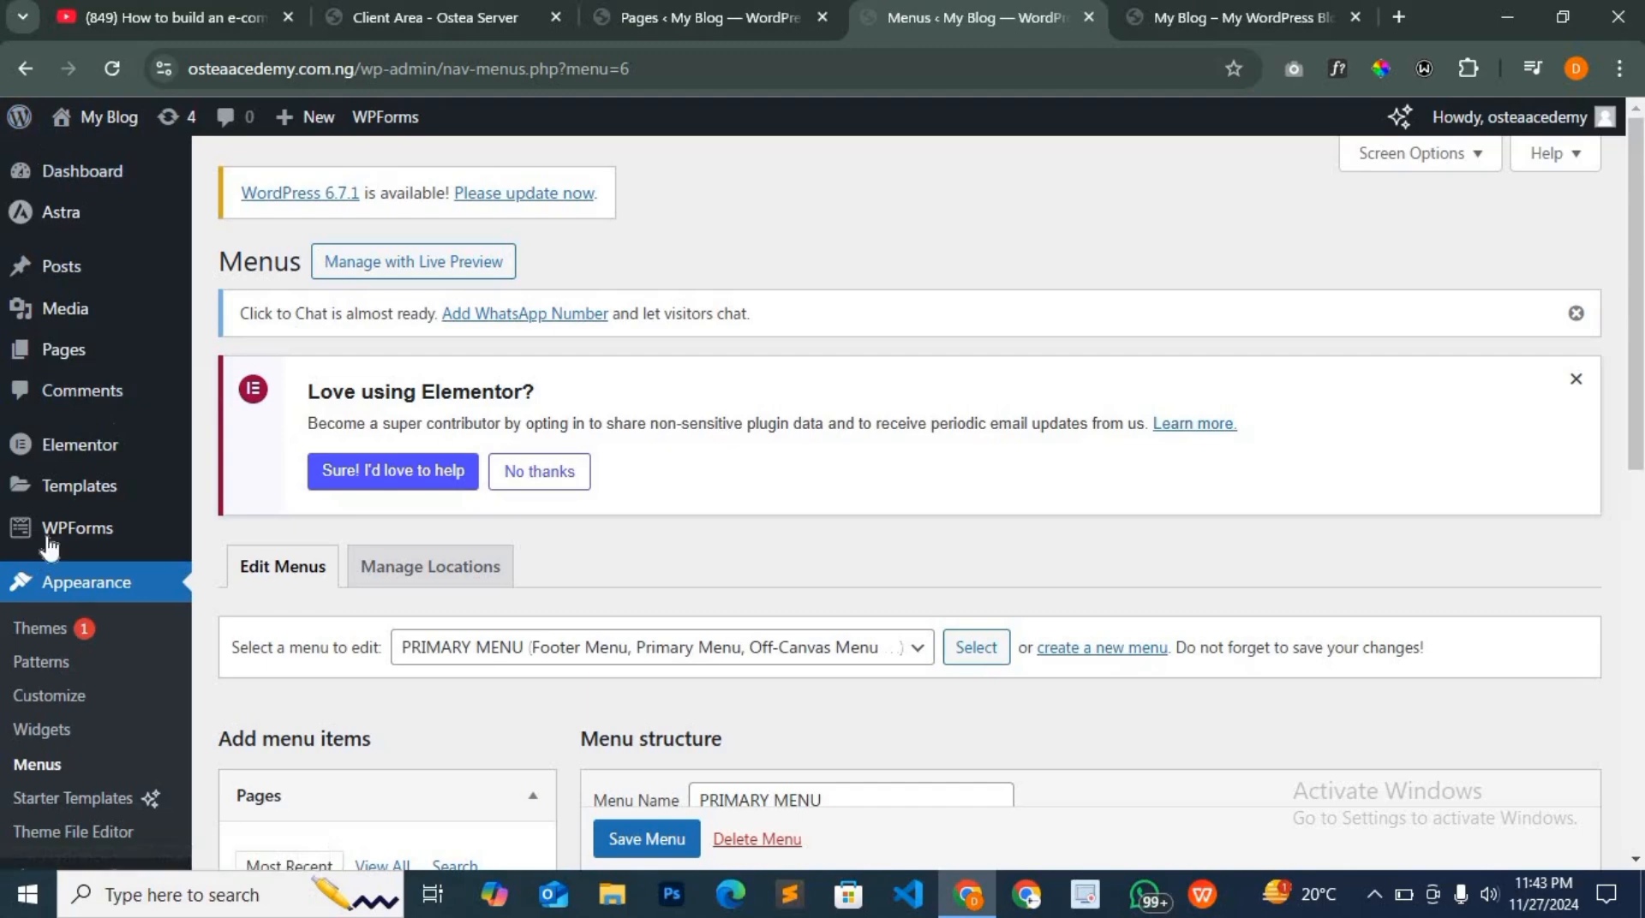
Open the site's Reading settings in a new browser tab and switch to it
mouse_move(54, 540)
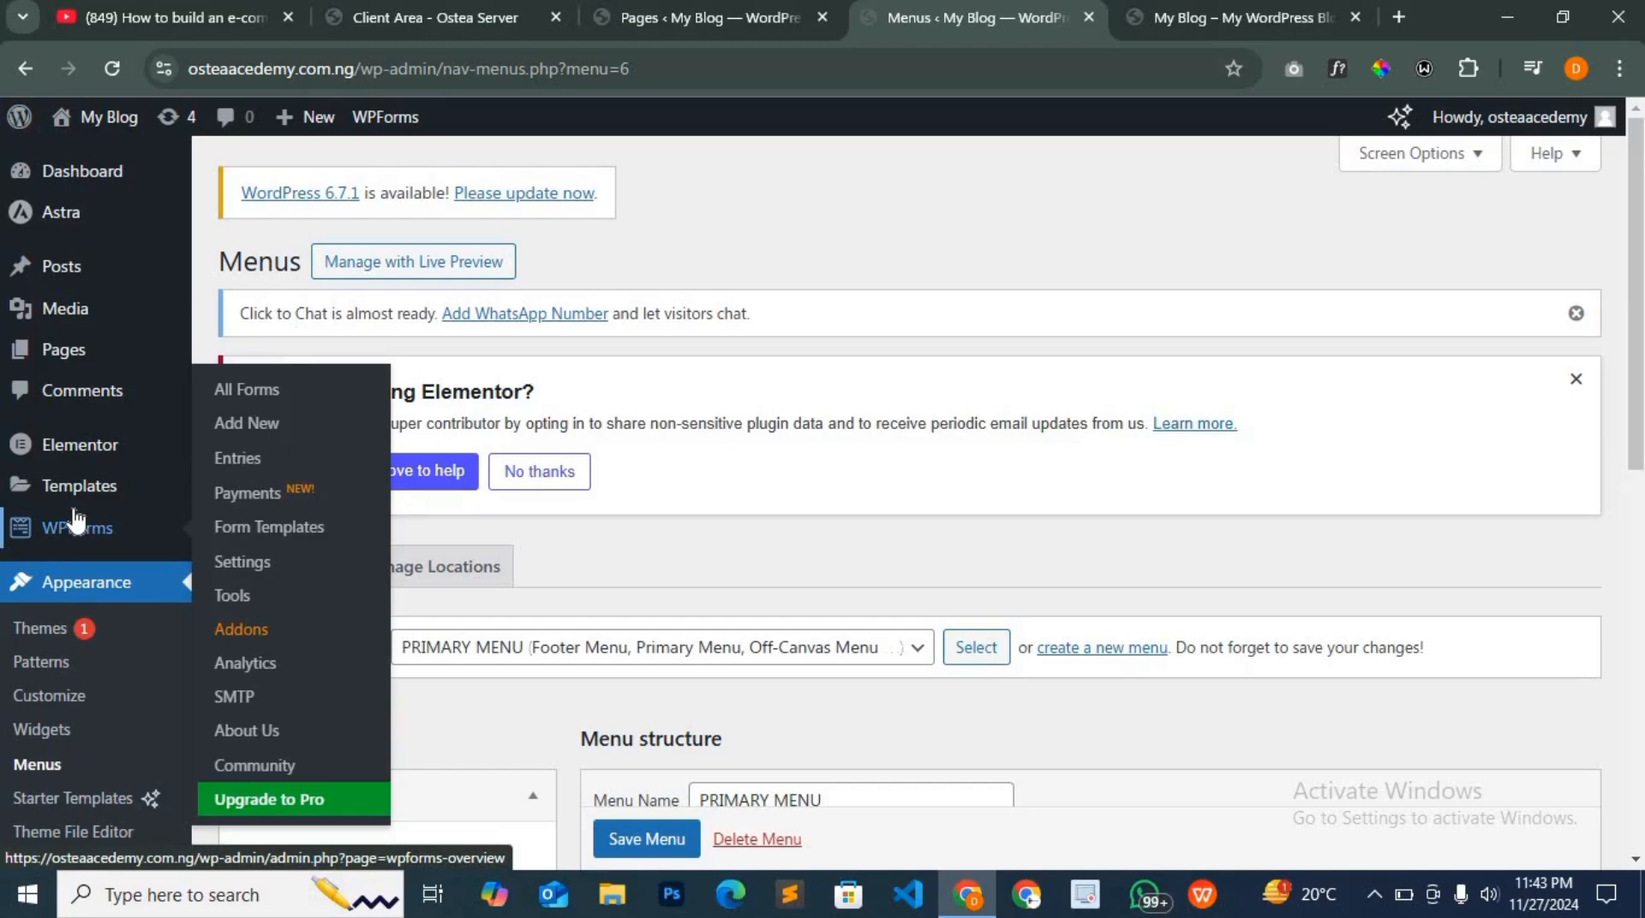
scroll(69, 548, "down", 3)
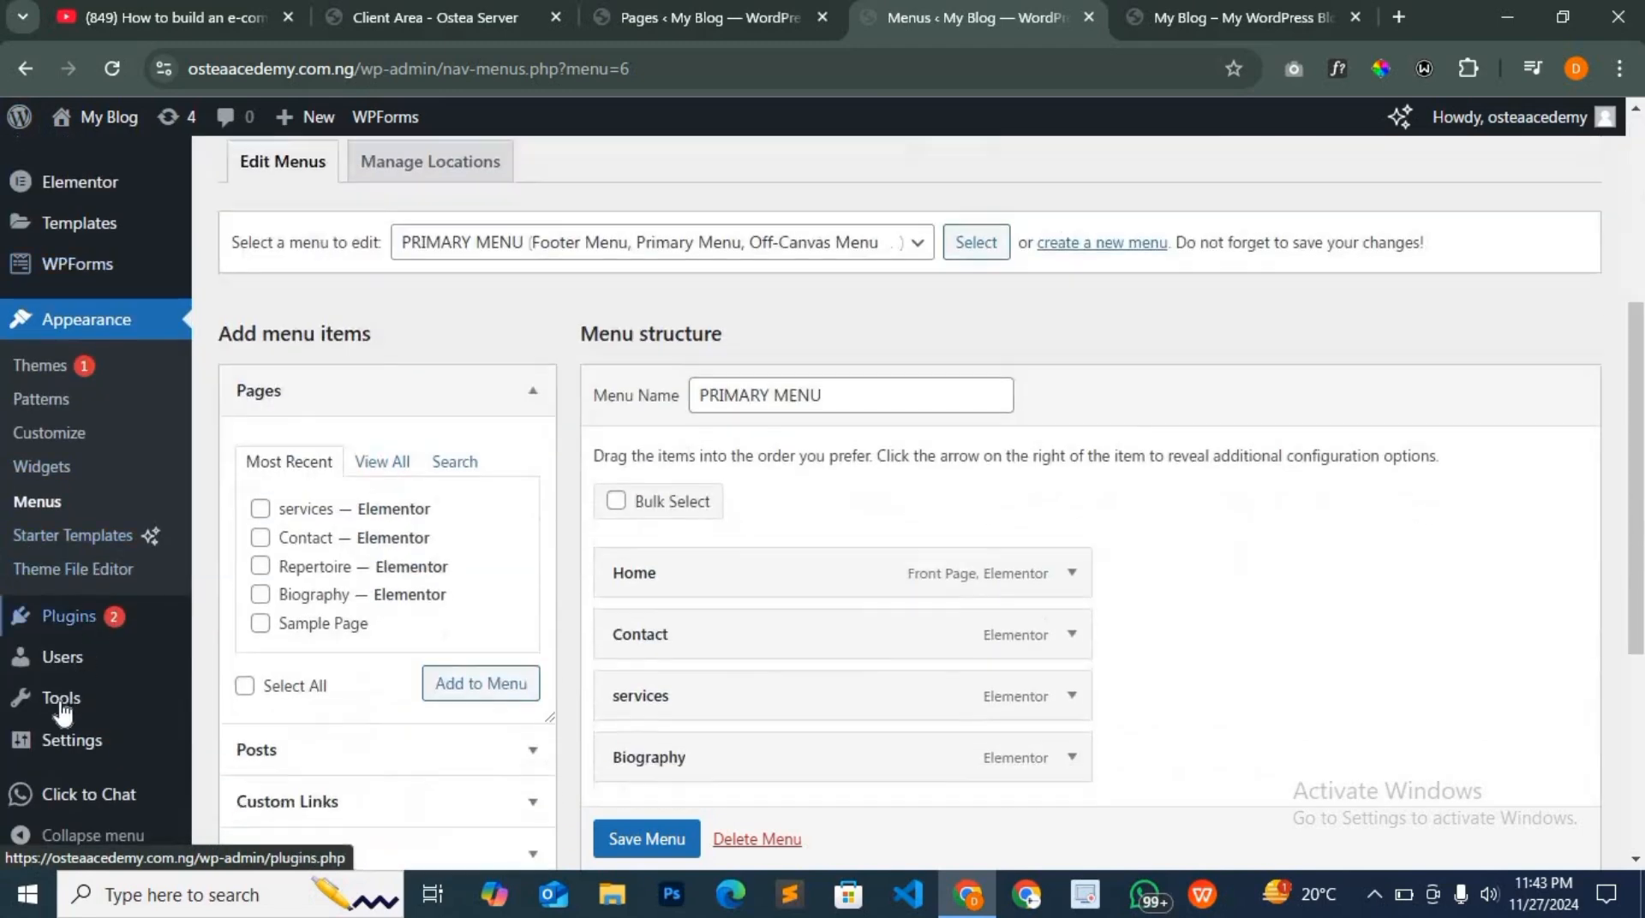
mouse_move(62, 740)
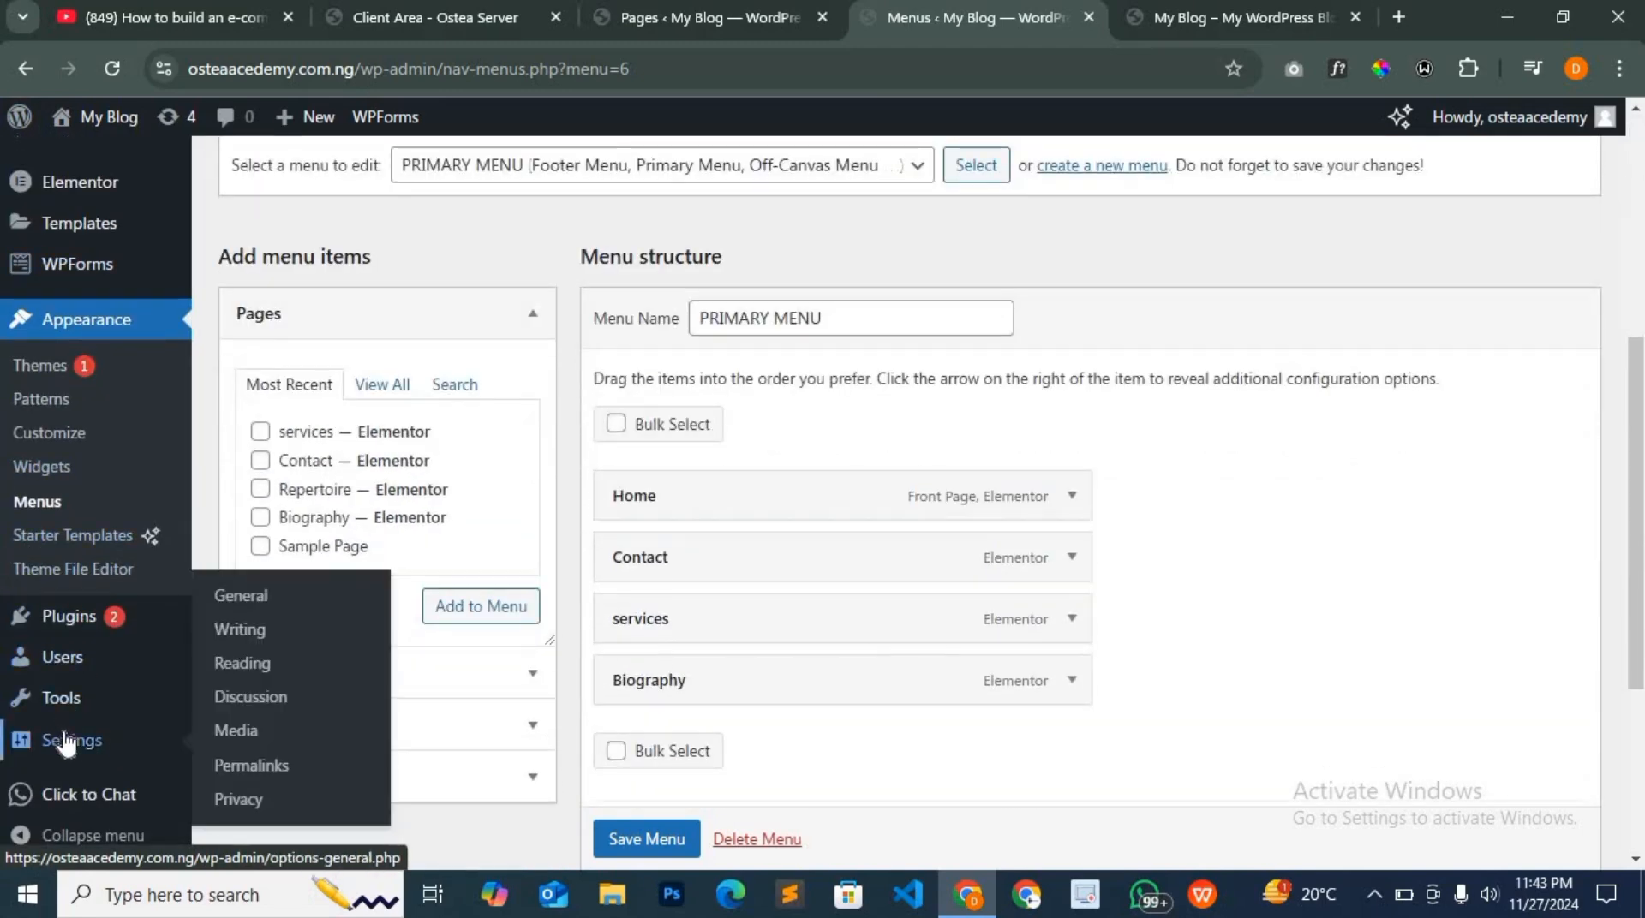
right_click(249, 661)
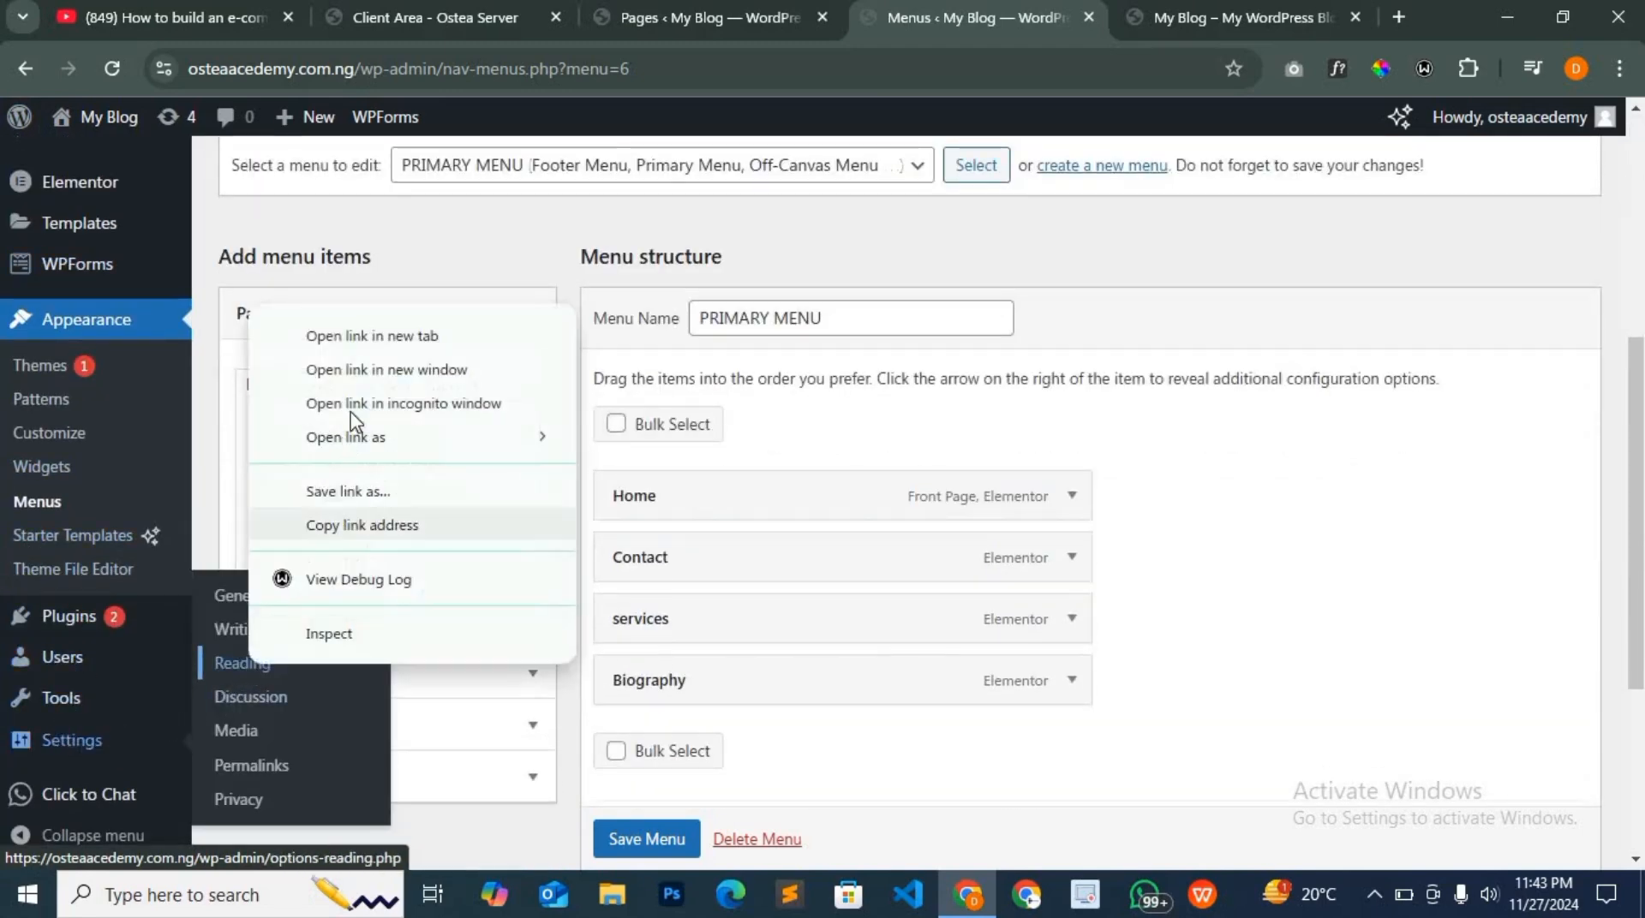
left_click(421, 337)
left_click(1014, 23)
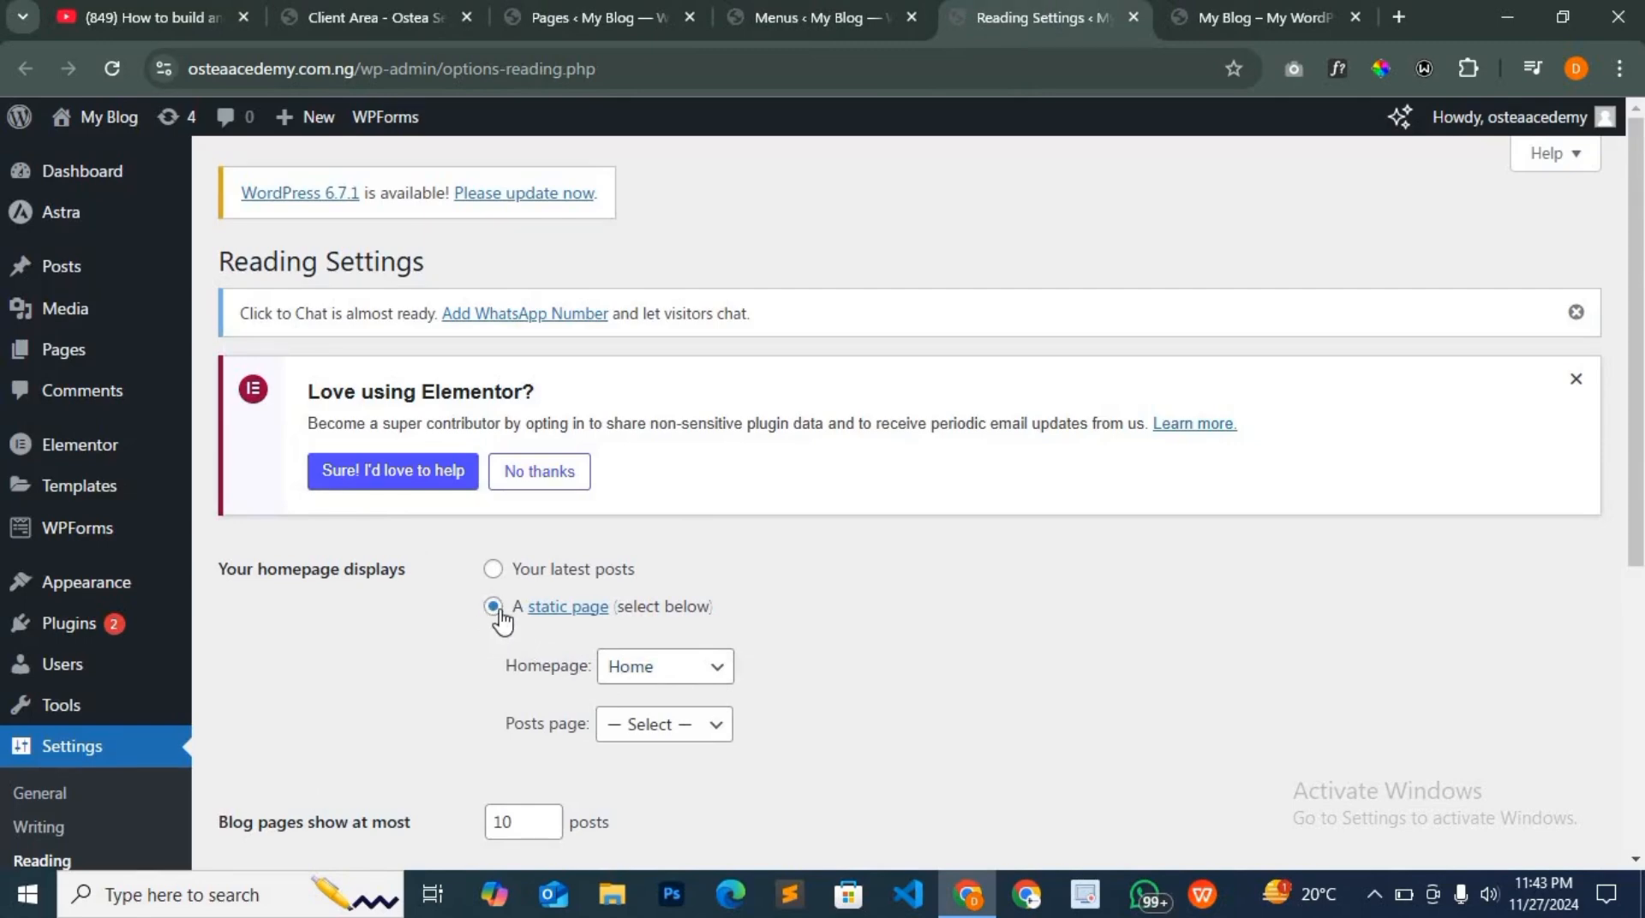
Set the static homepage to the services page and save the Reading settings
left_click(716, 673)
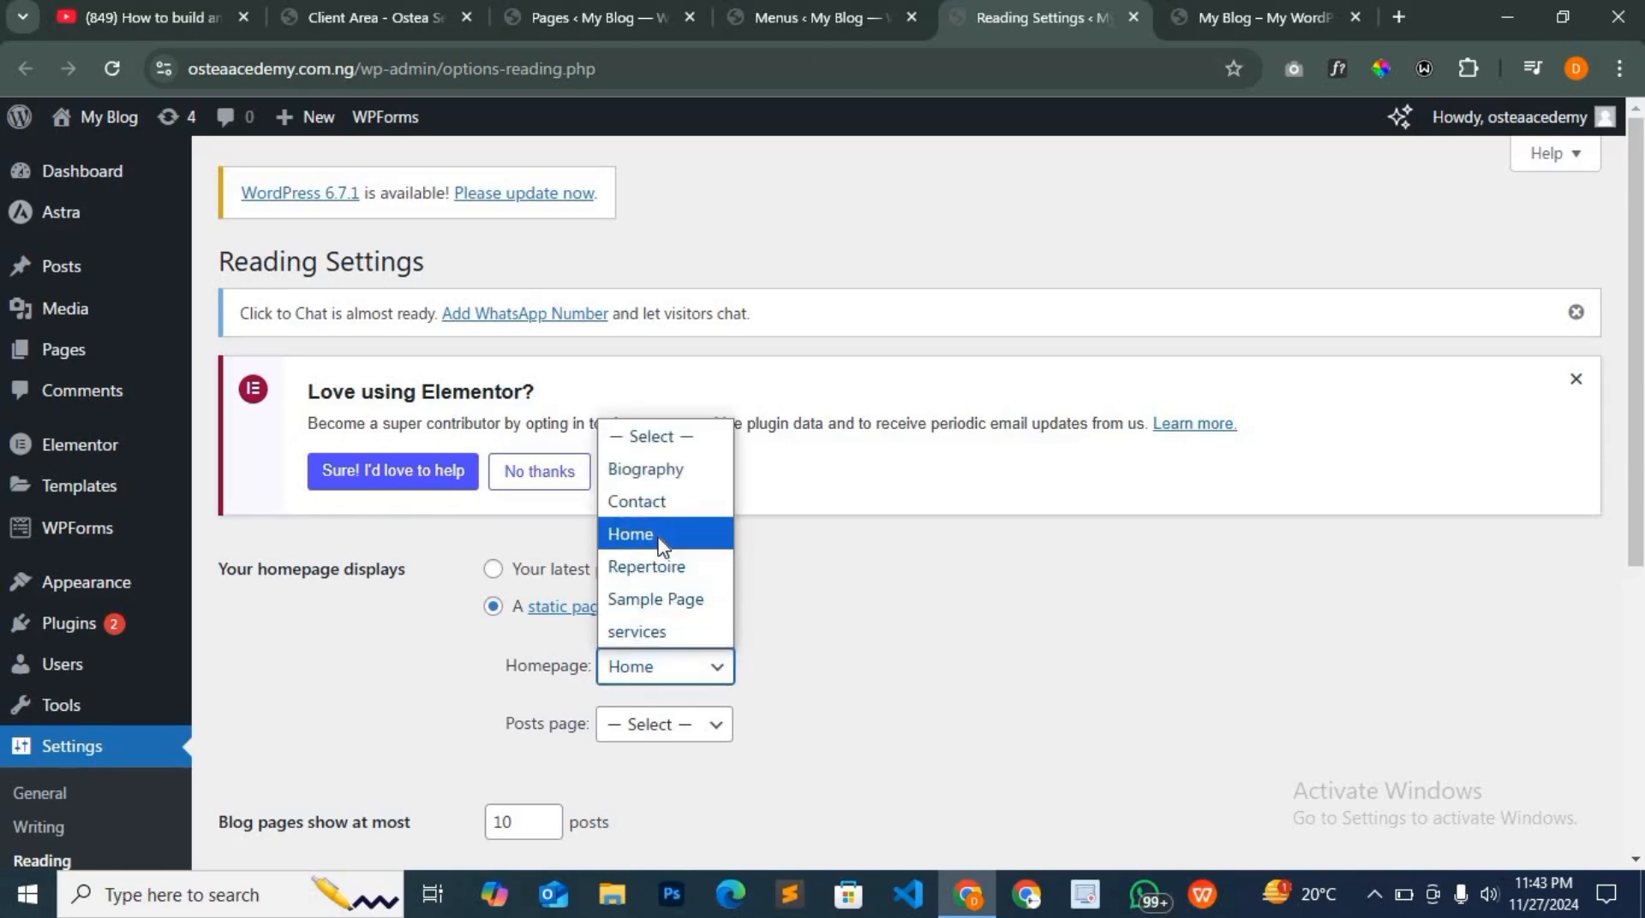
left_click(679, 632)
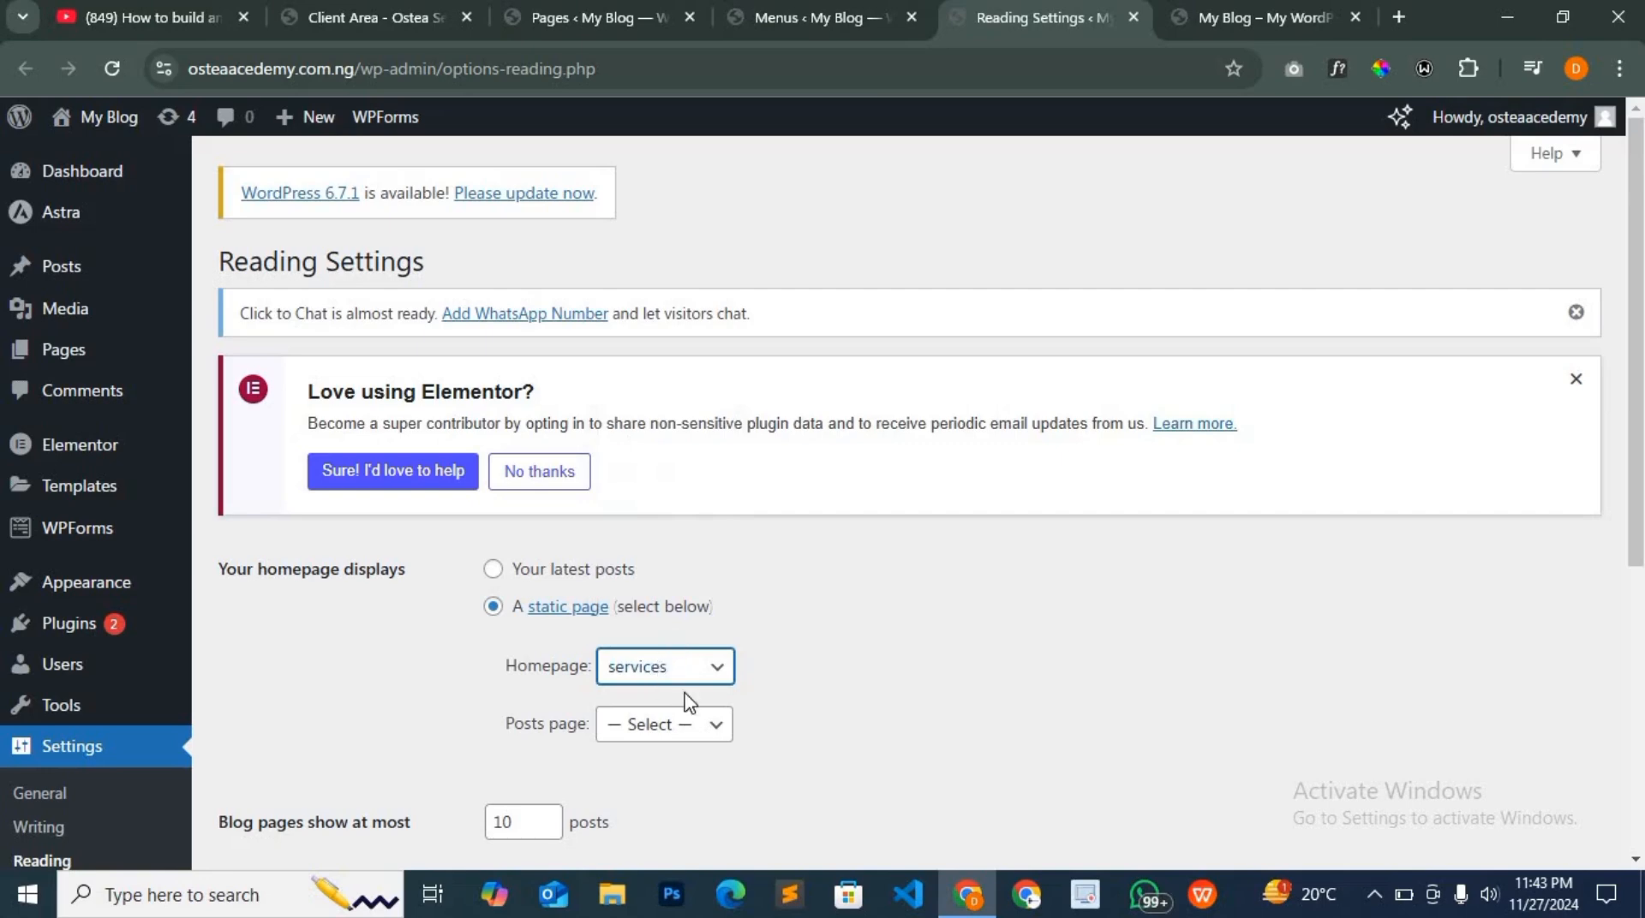
scroll(686, 698, "down", 5)
left_click(298, 757)
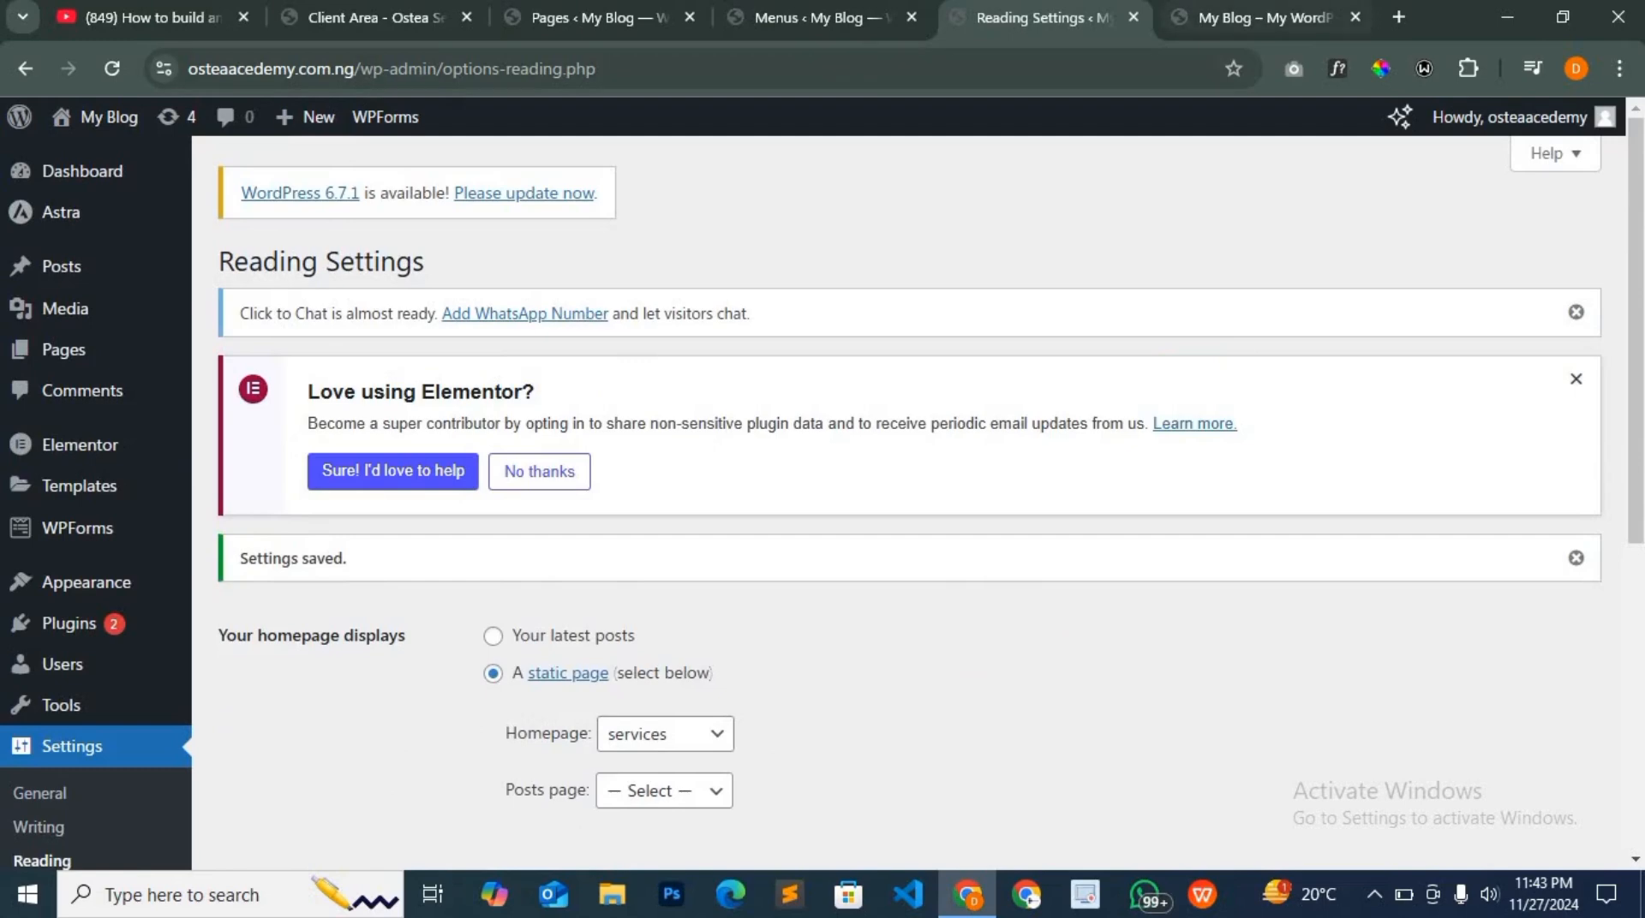
Reload the live site and look through the page it shows as the homepage
left_click(1281, 17)
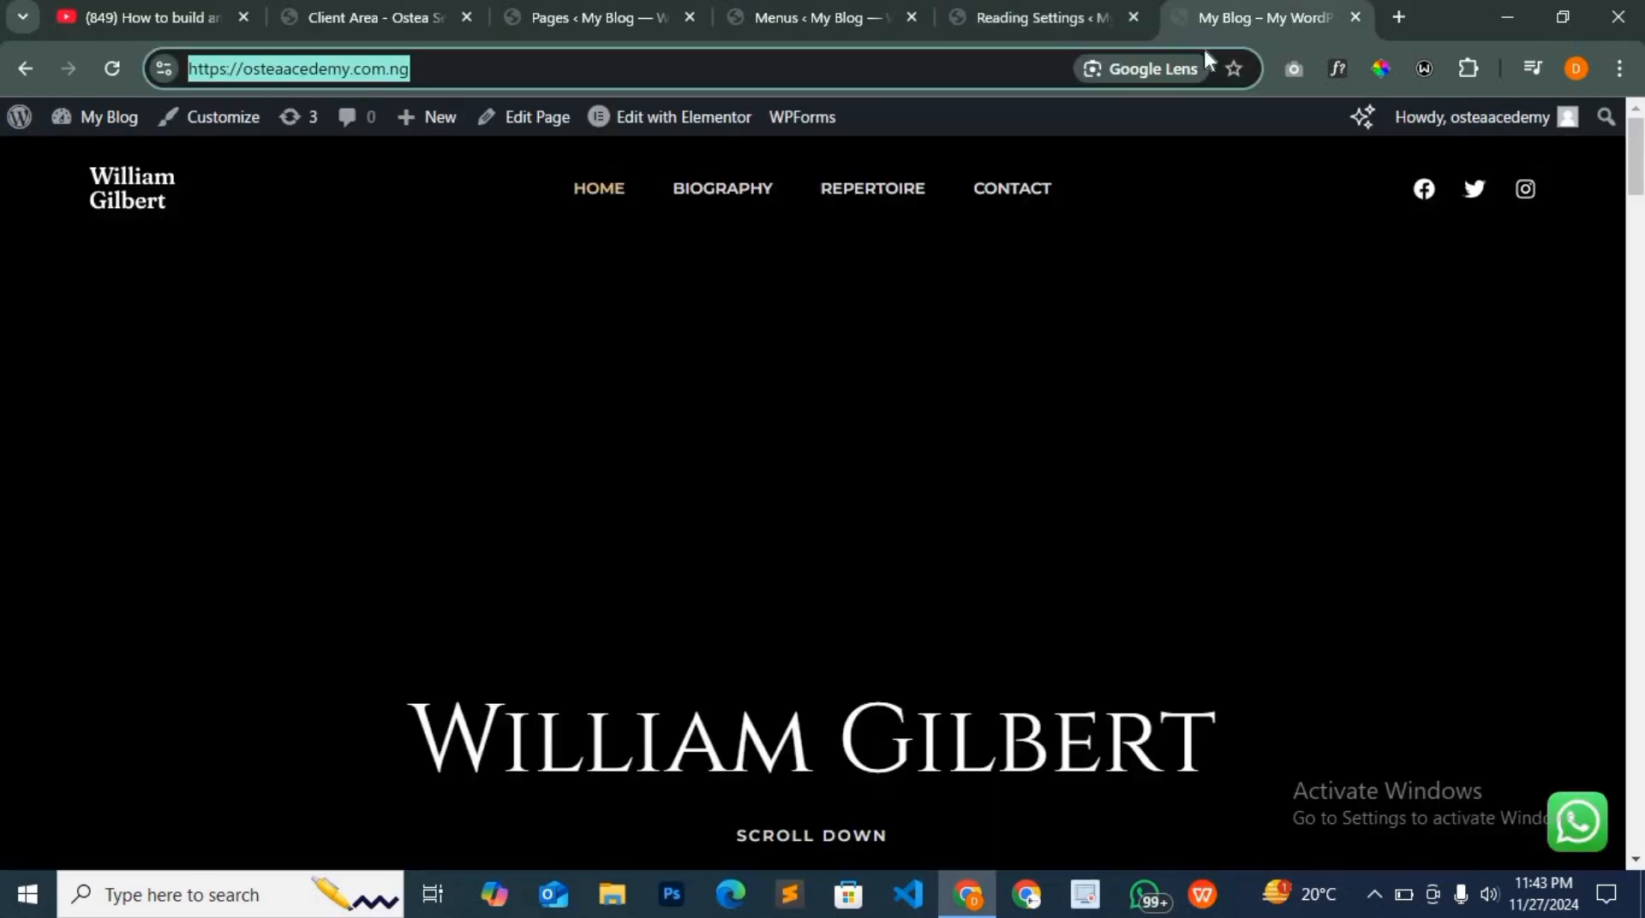
left_click(112, 74)
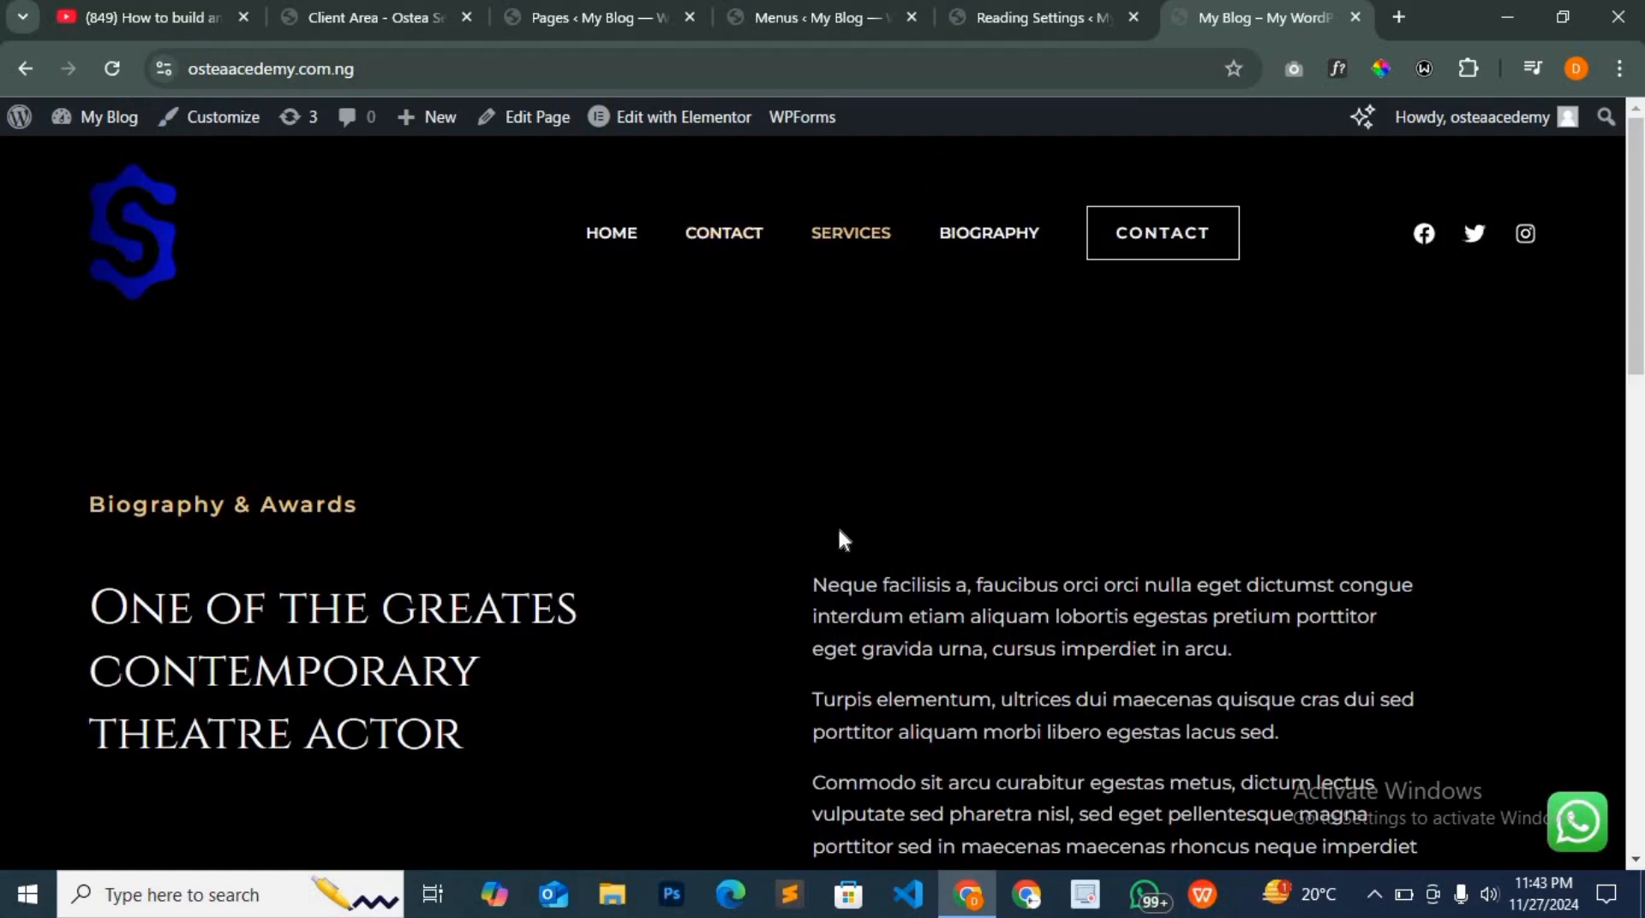
scroll(838, 531, "down", 4)
scroll(857, 480, "up", 4)
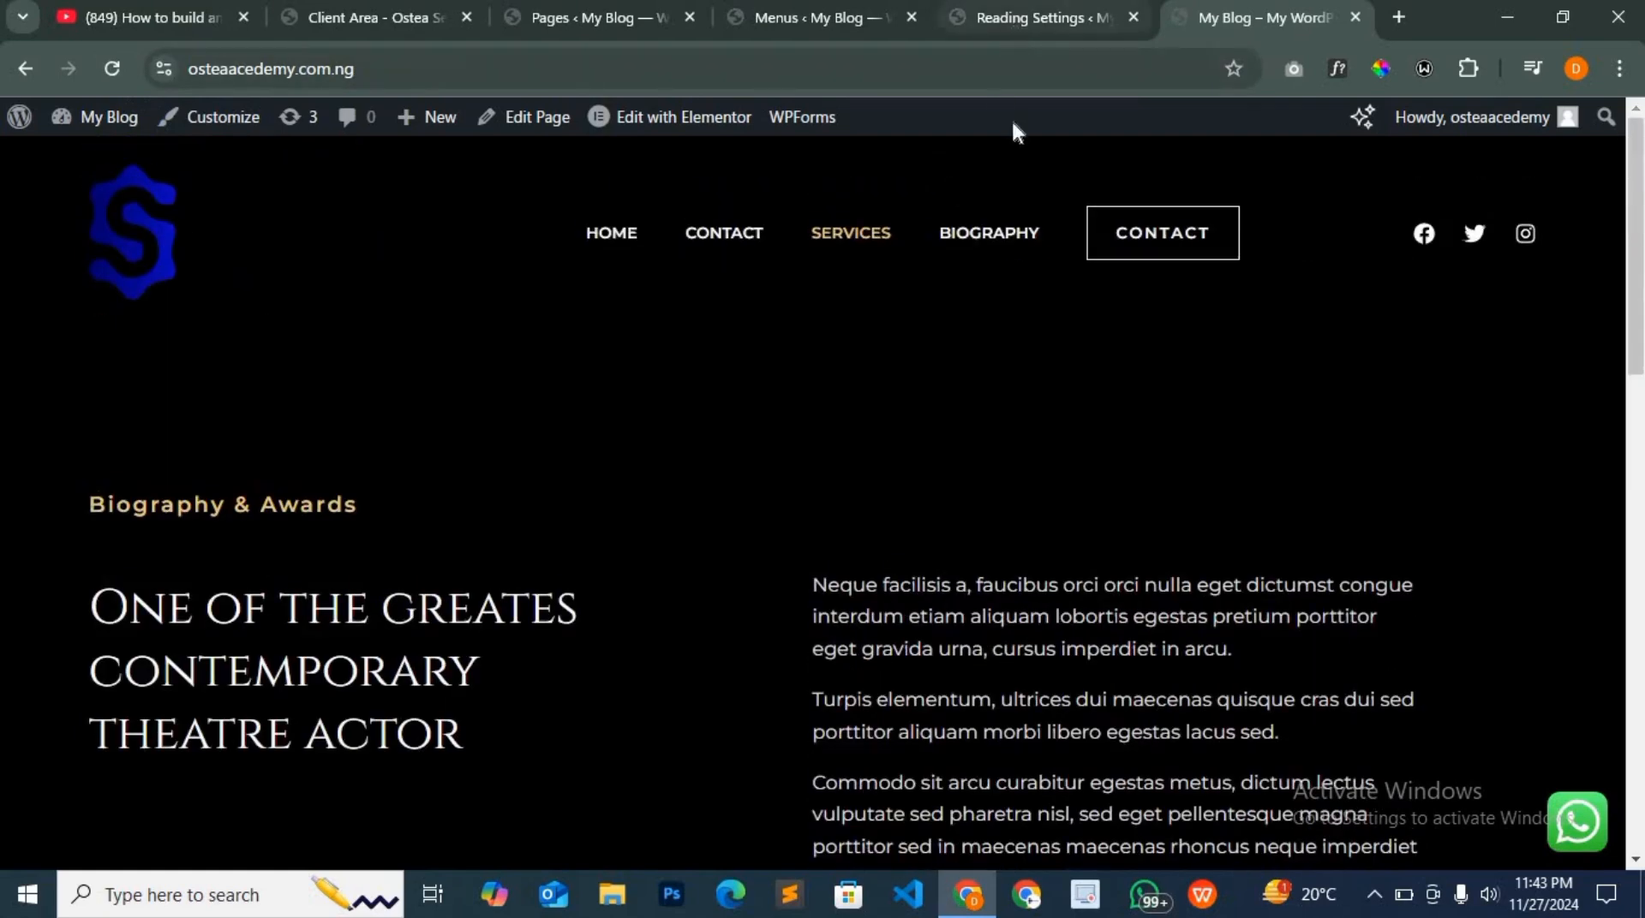
Set the static homepage to the Home page in the Reading settings and save the changes
left_click(1019, 19)
left_click(681, 735)
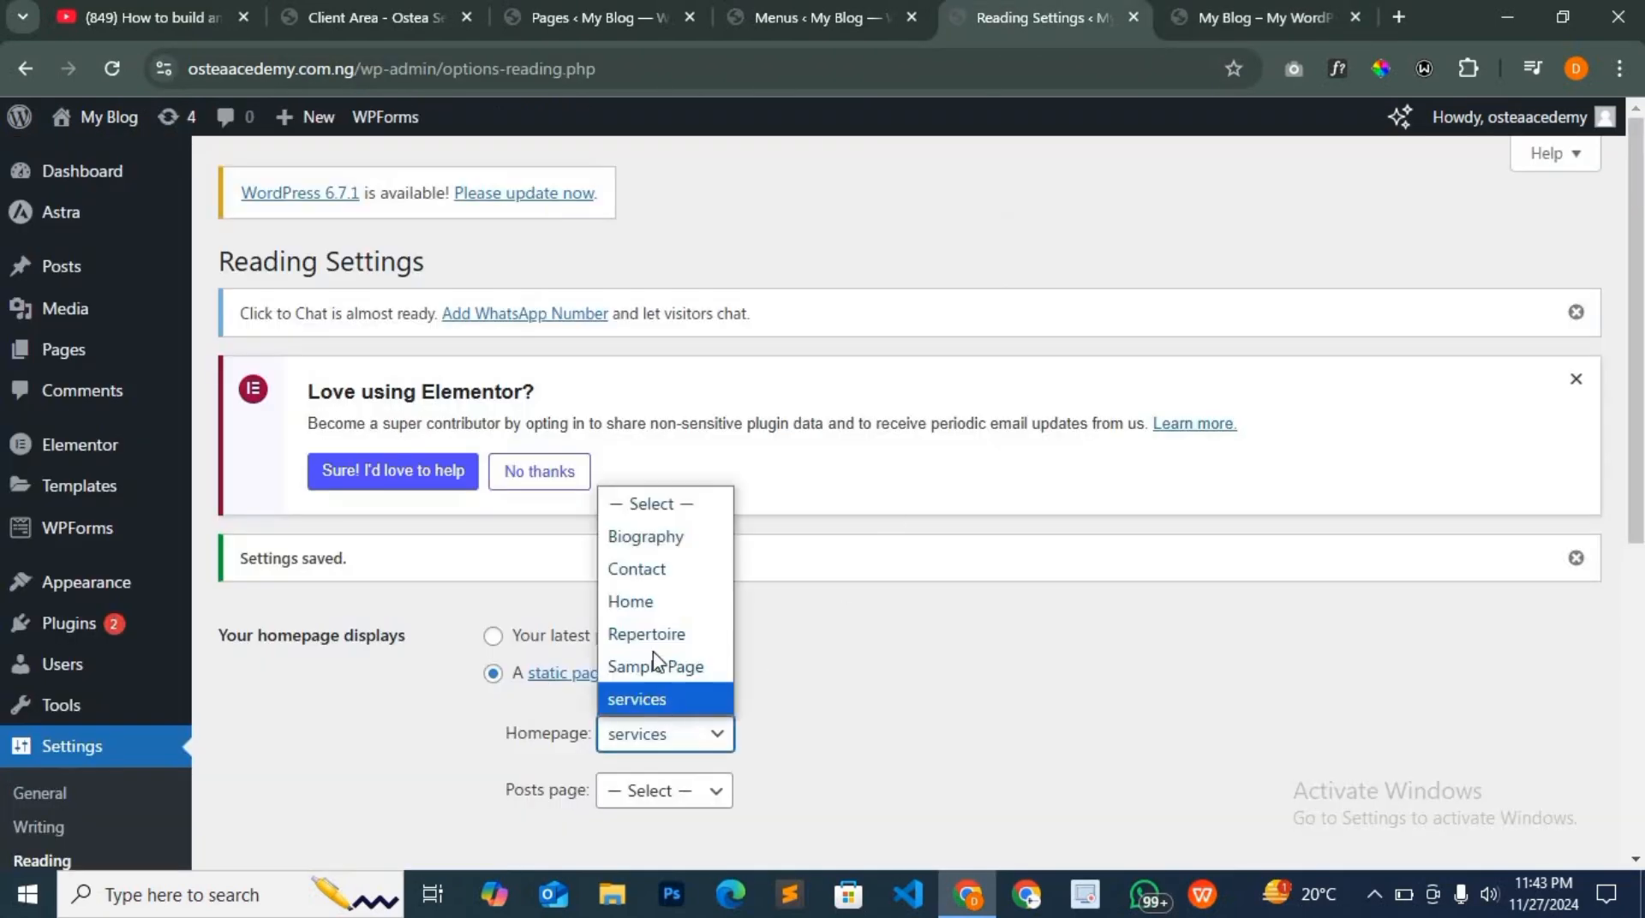
left_click(634, 601)
scroll(922, 683, "down", 3)
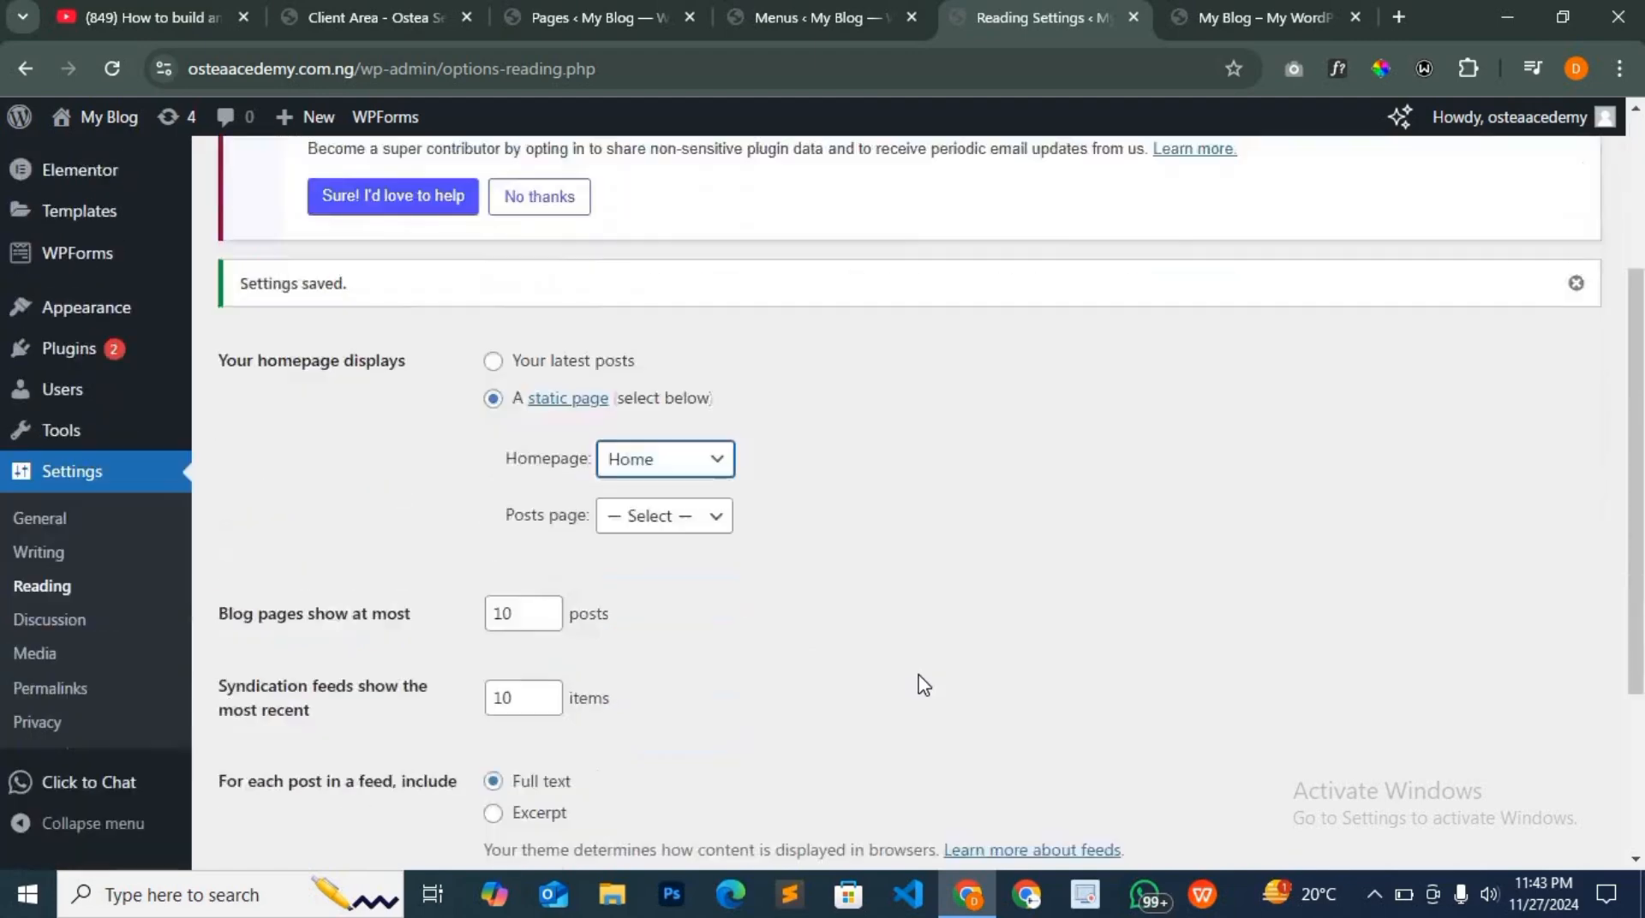
scroll(923, 686, "down", 3)
left_click(274, 747)
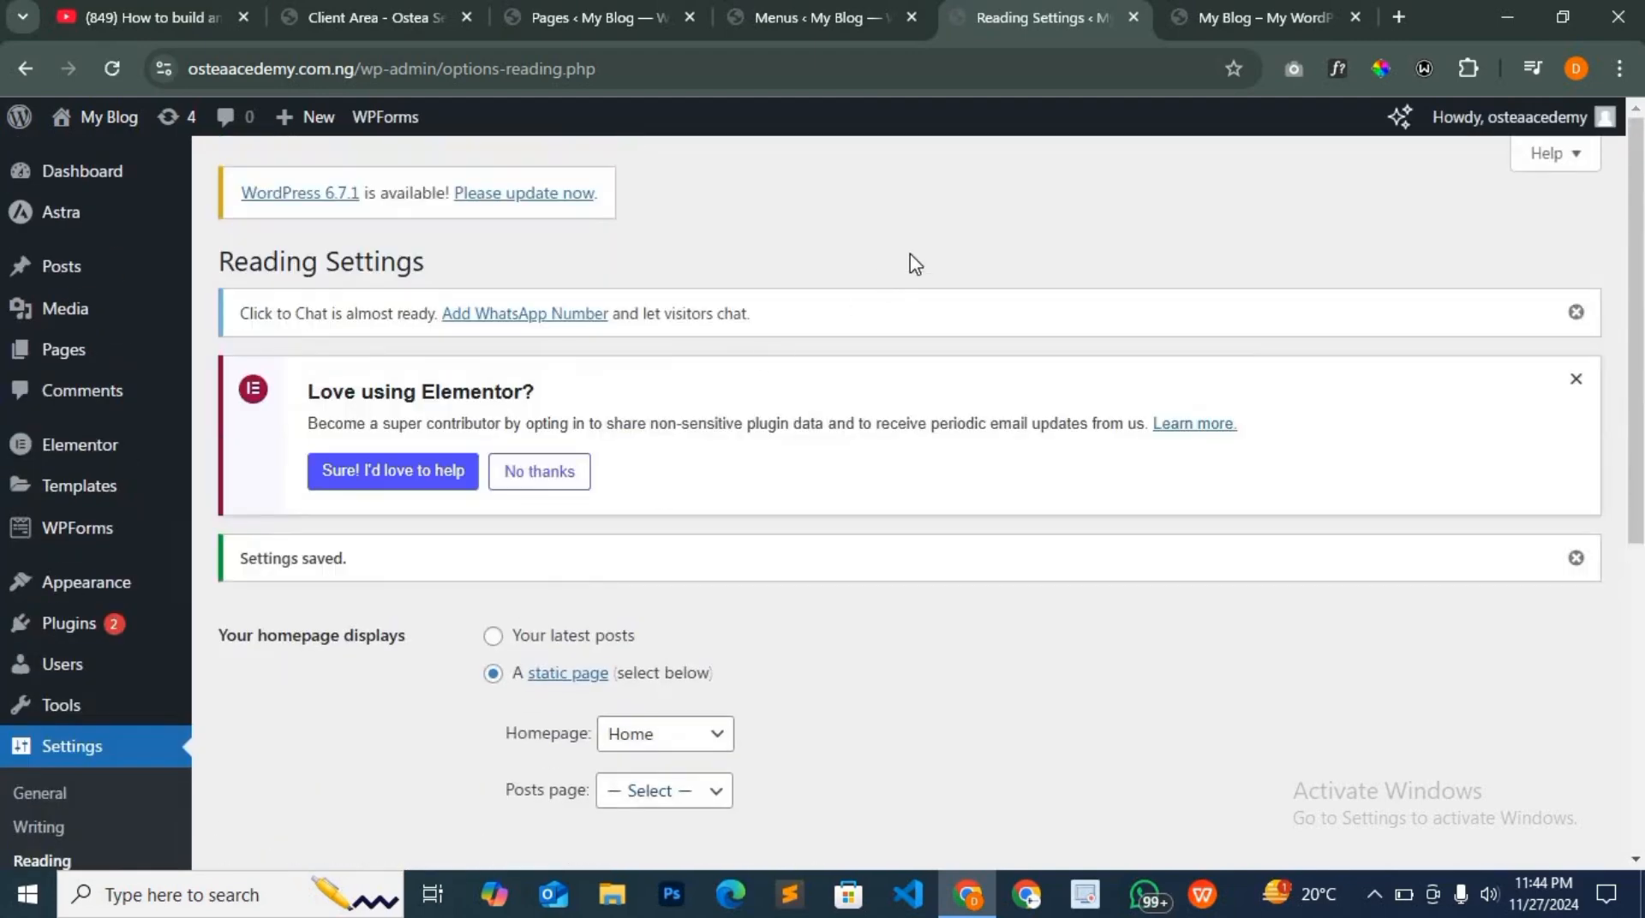
Reload the live site to check its homepage and header, and return to the Reading settings
left_click(1234, 15)
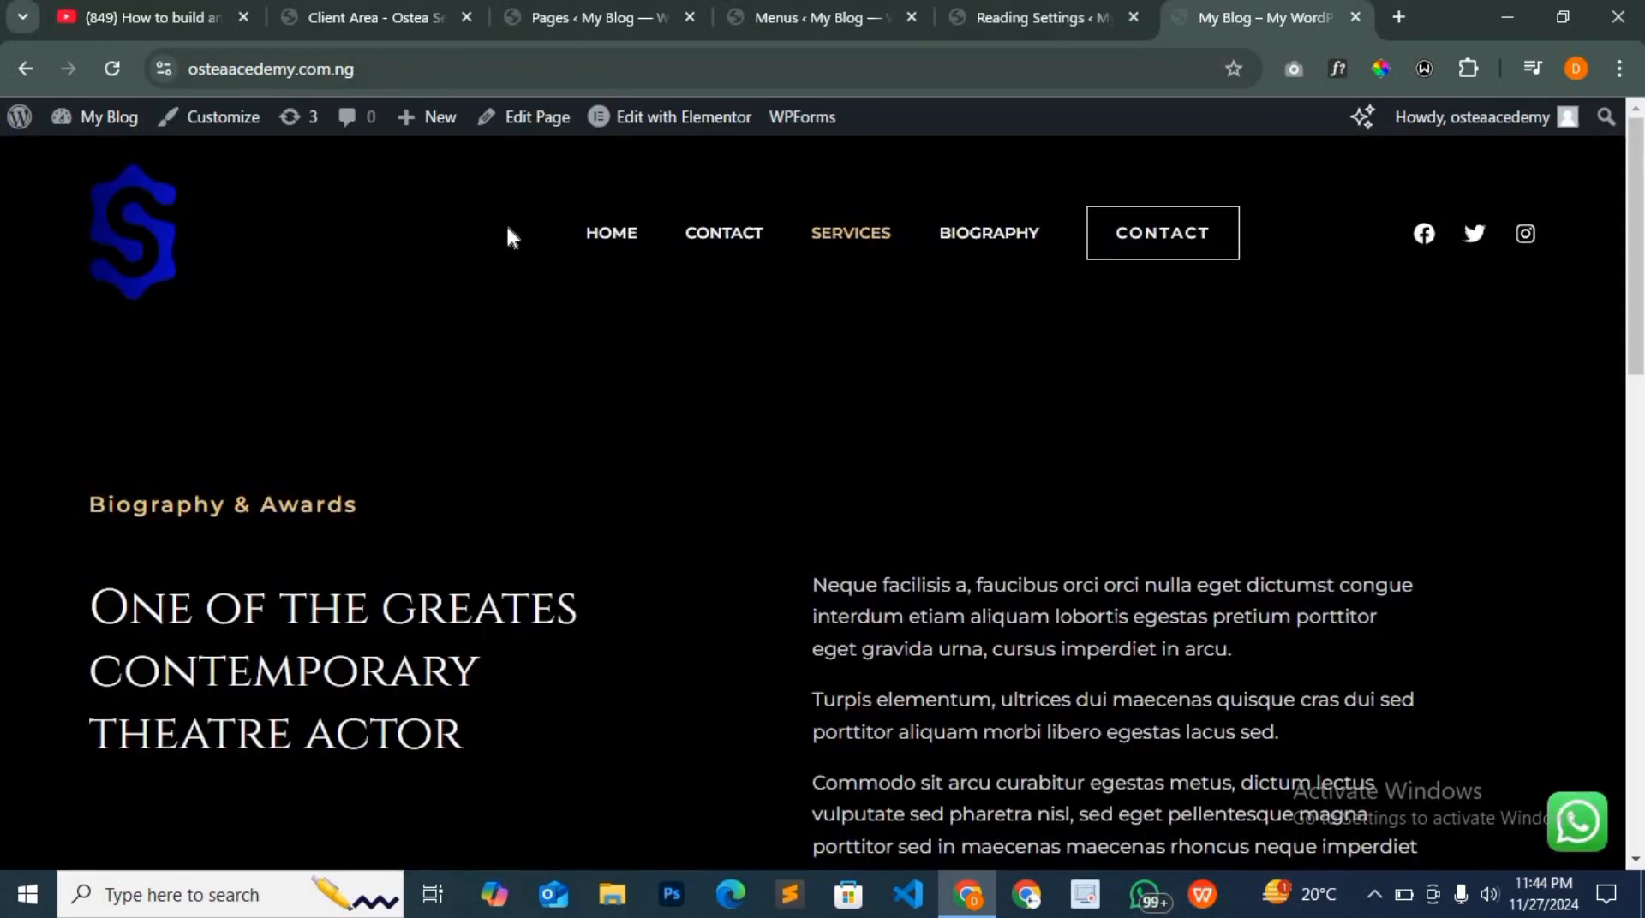
left_click(117, 69)
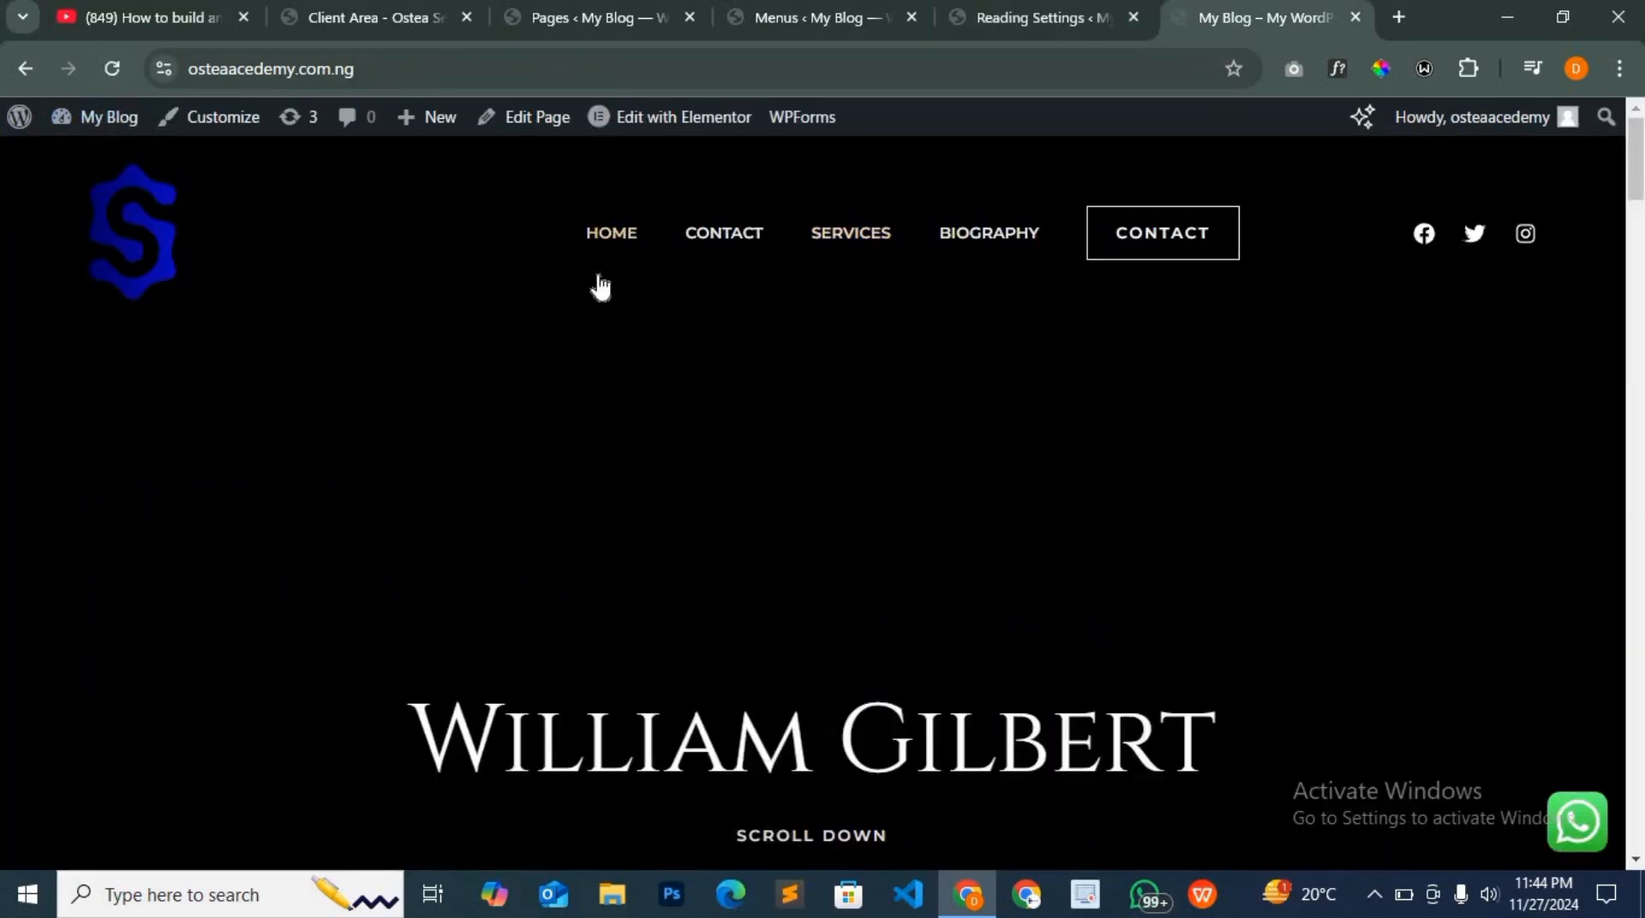
left_click(1031, 15)
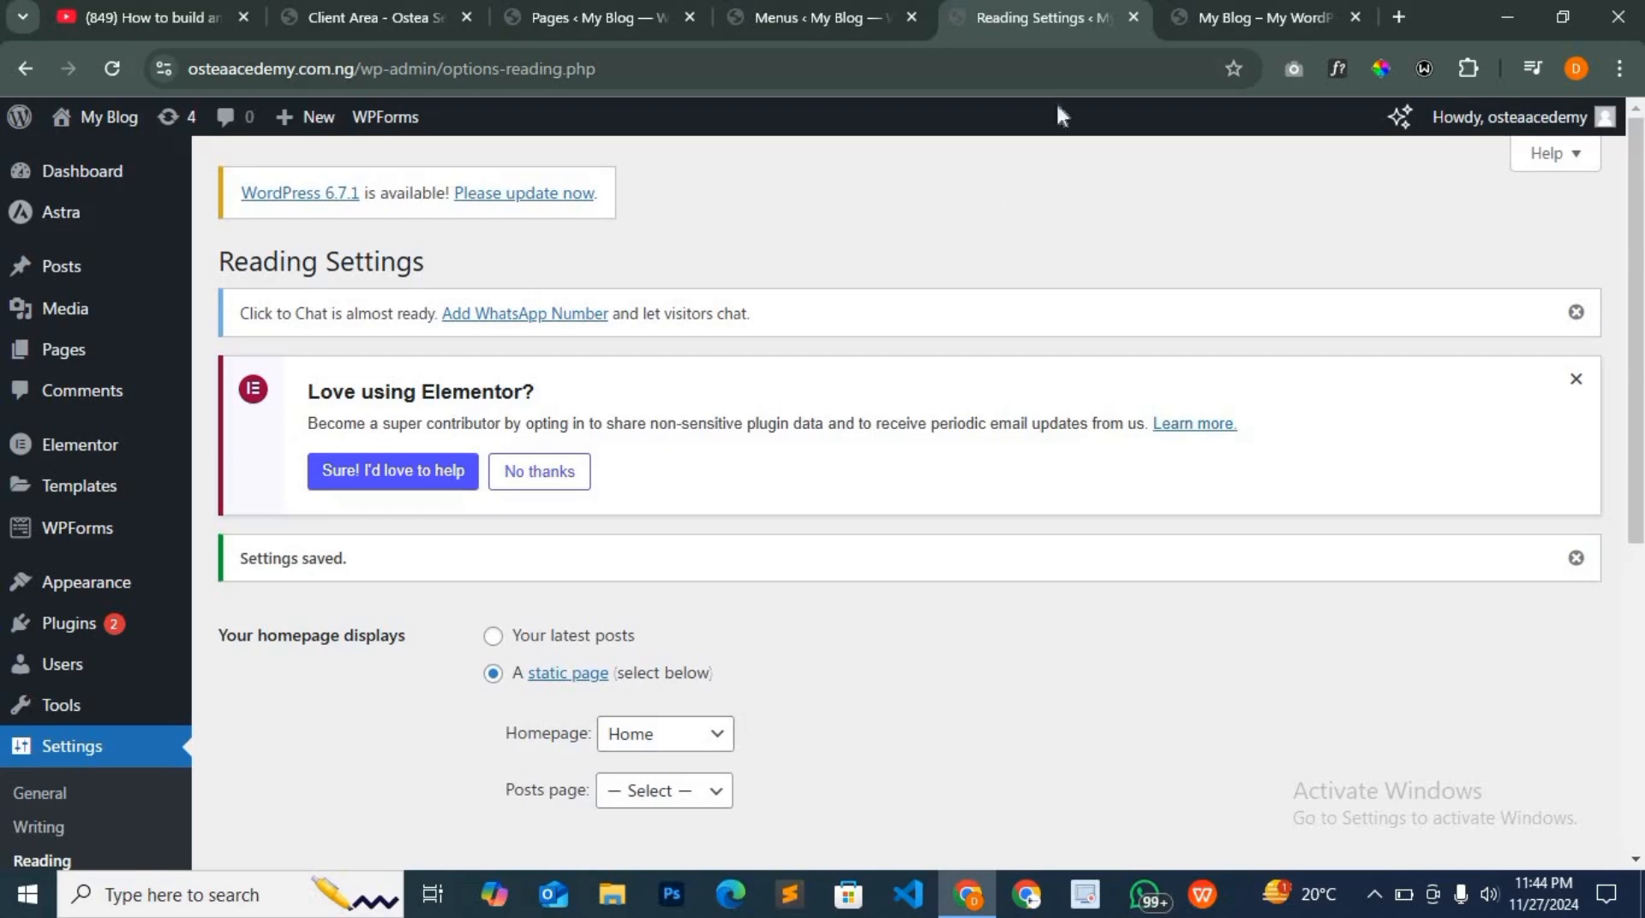
mouse_move(119, 658)
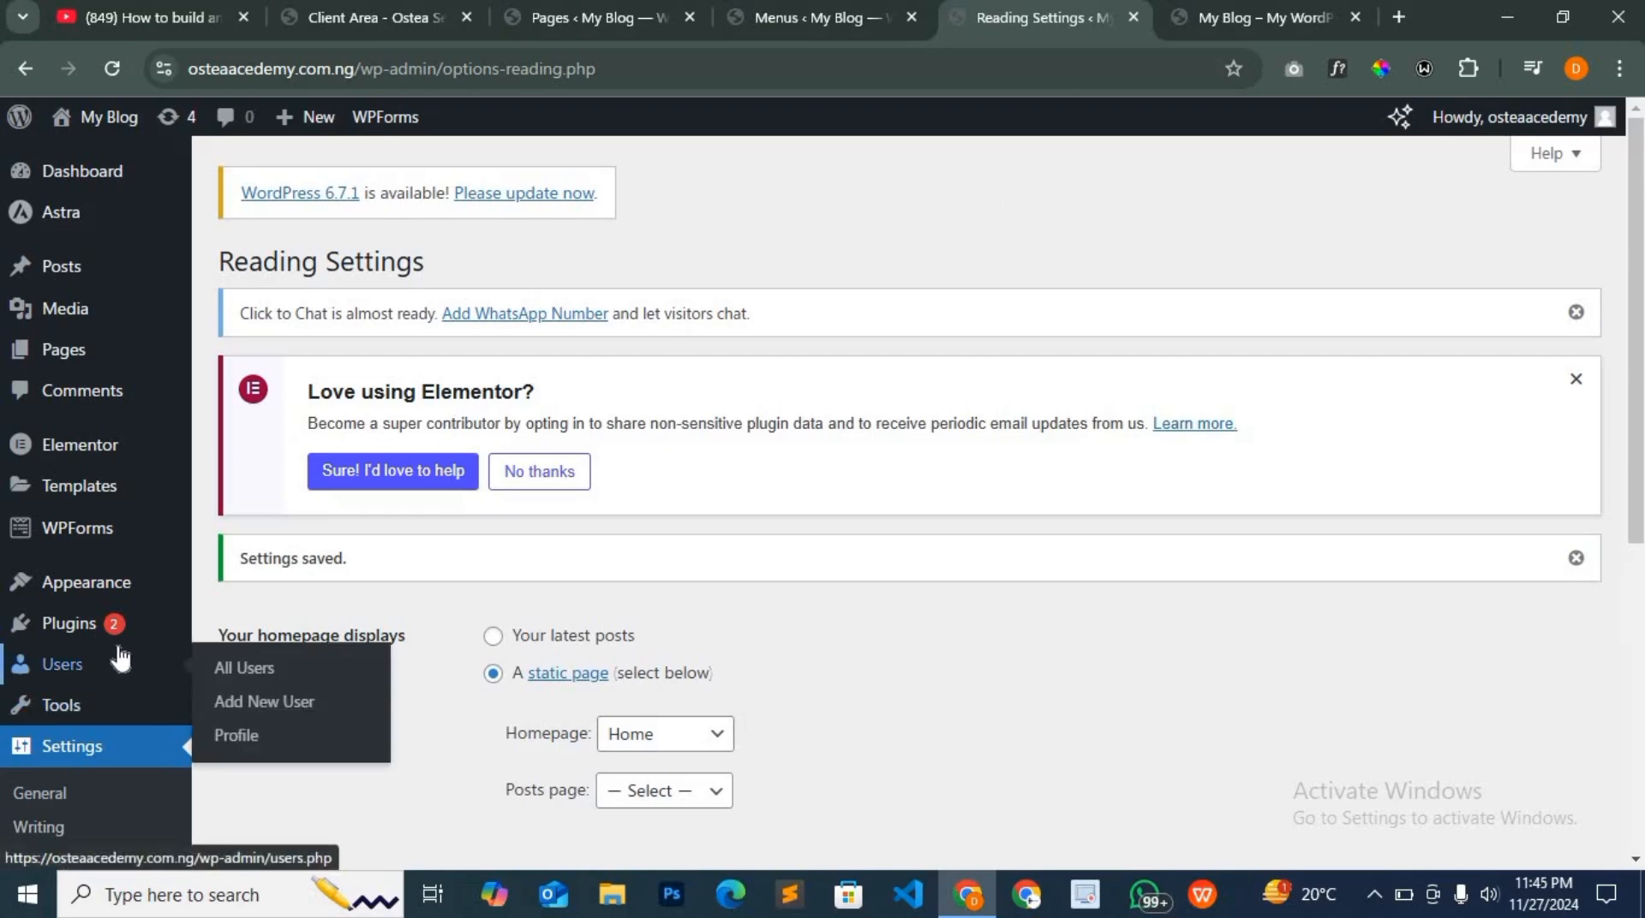
Set the site title to "OSTEA EMPIRE" in the General settings
scroll(115, 624, "down", 3)
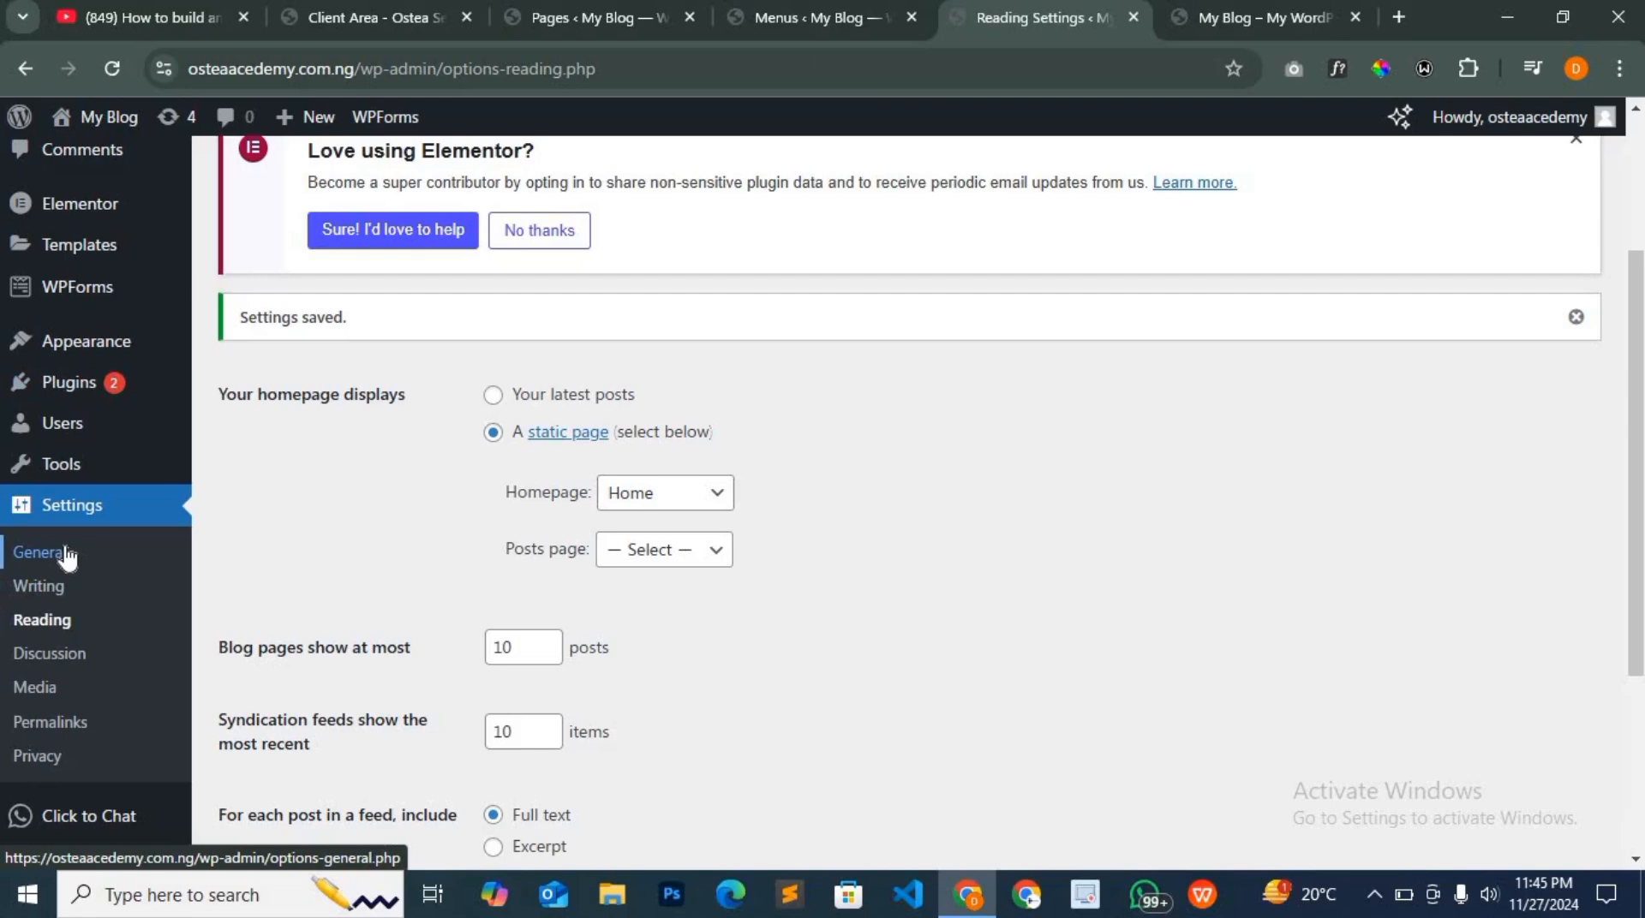
left_click(65, 553)
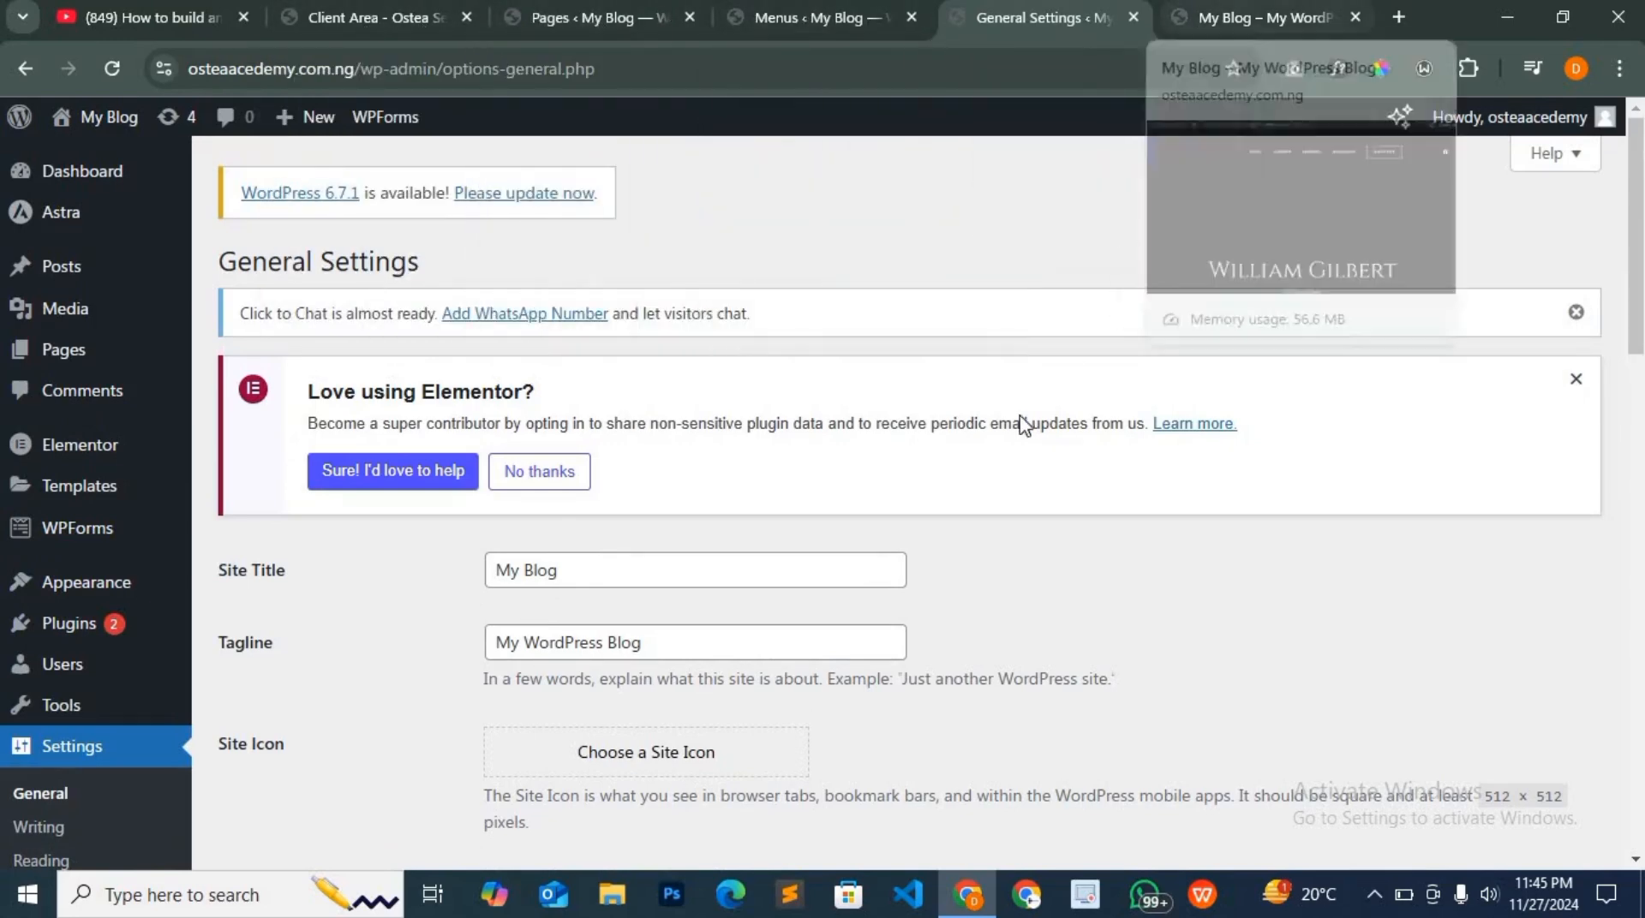
left_click(587, 577)
key("ctrl+shift+Left")
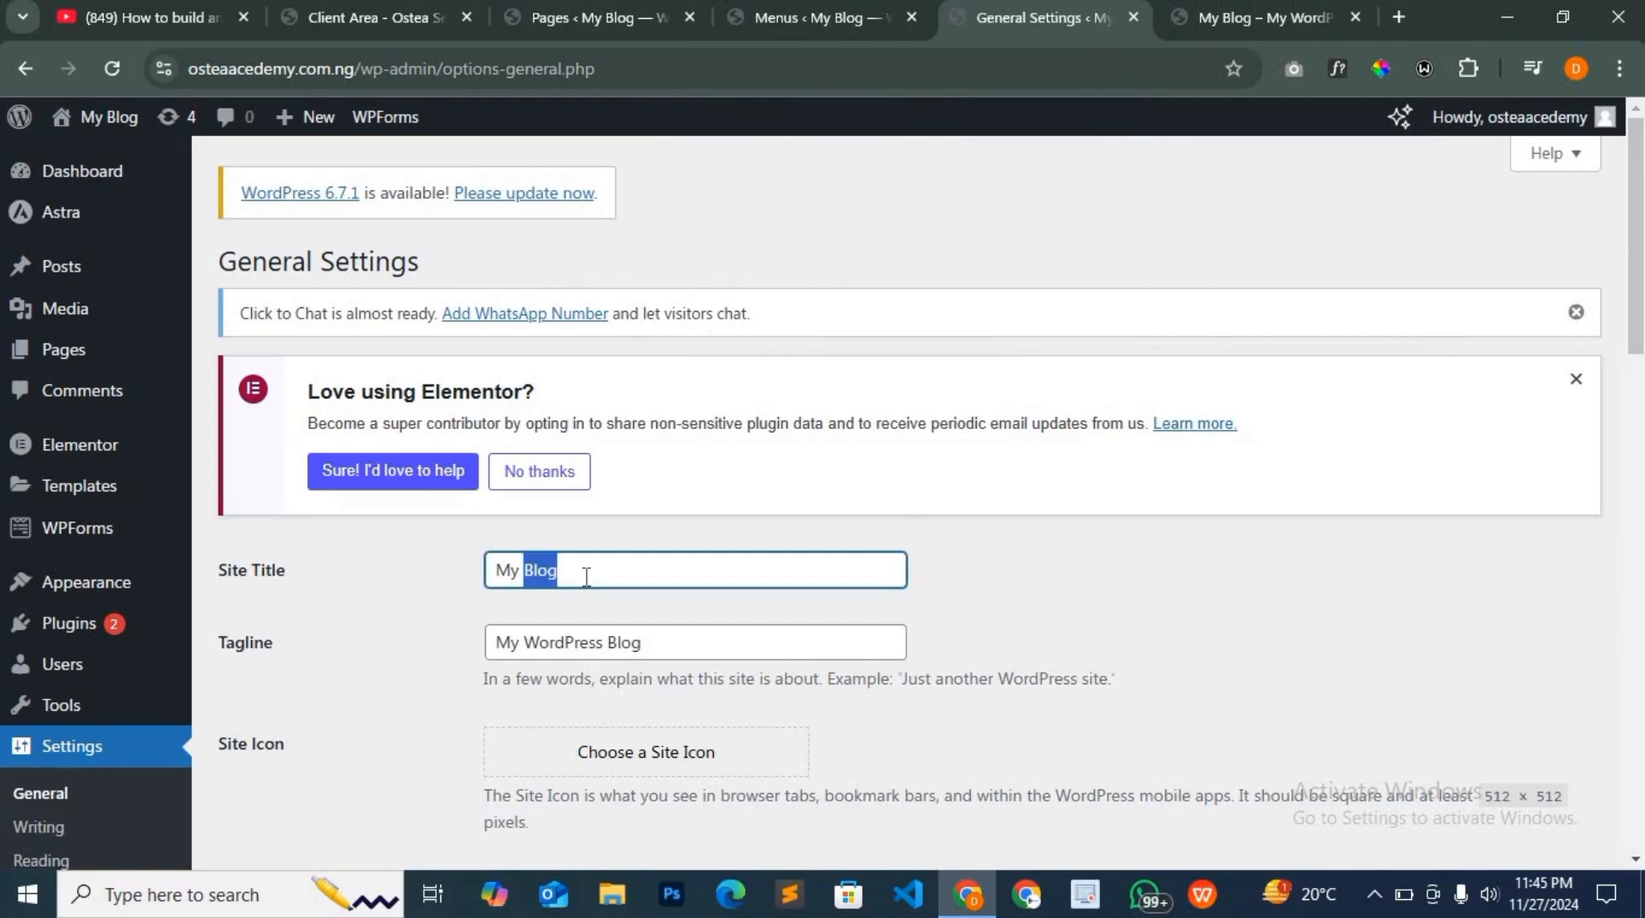
key("ctrl+shift+Left")
type("OSTEA ")
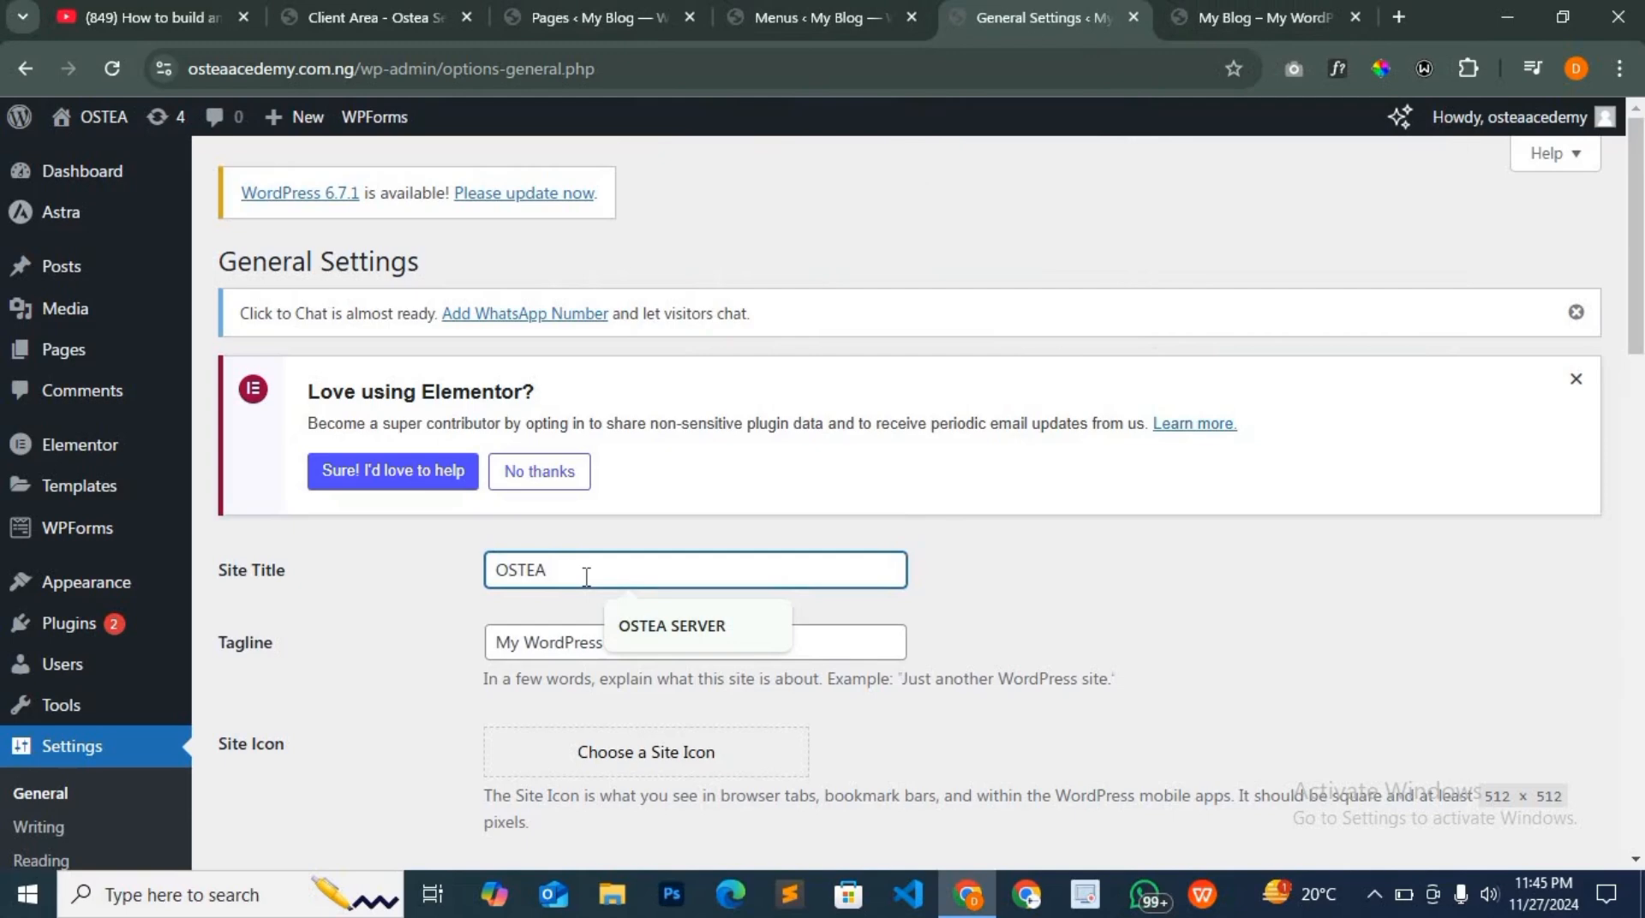
type("EMPIRE")
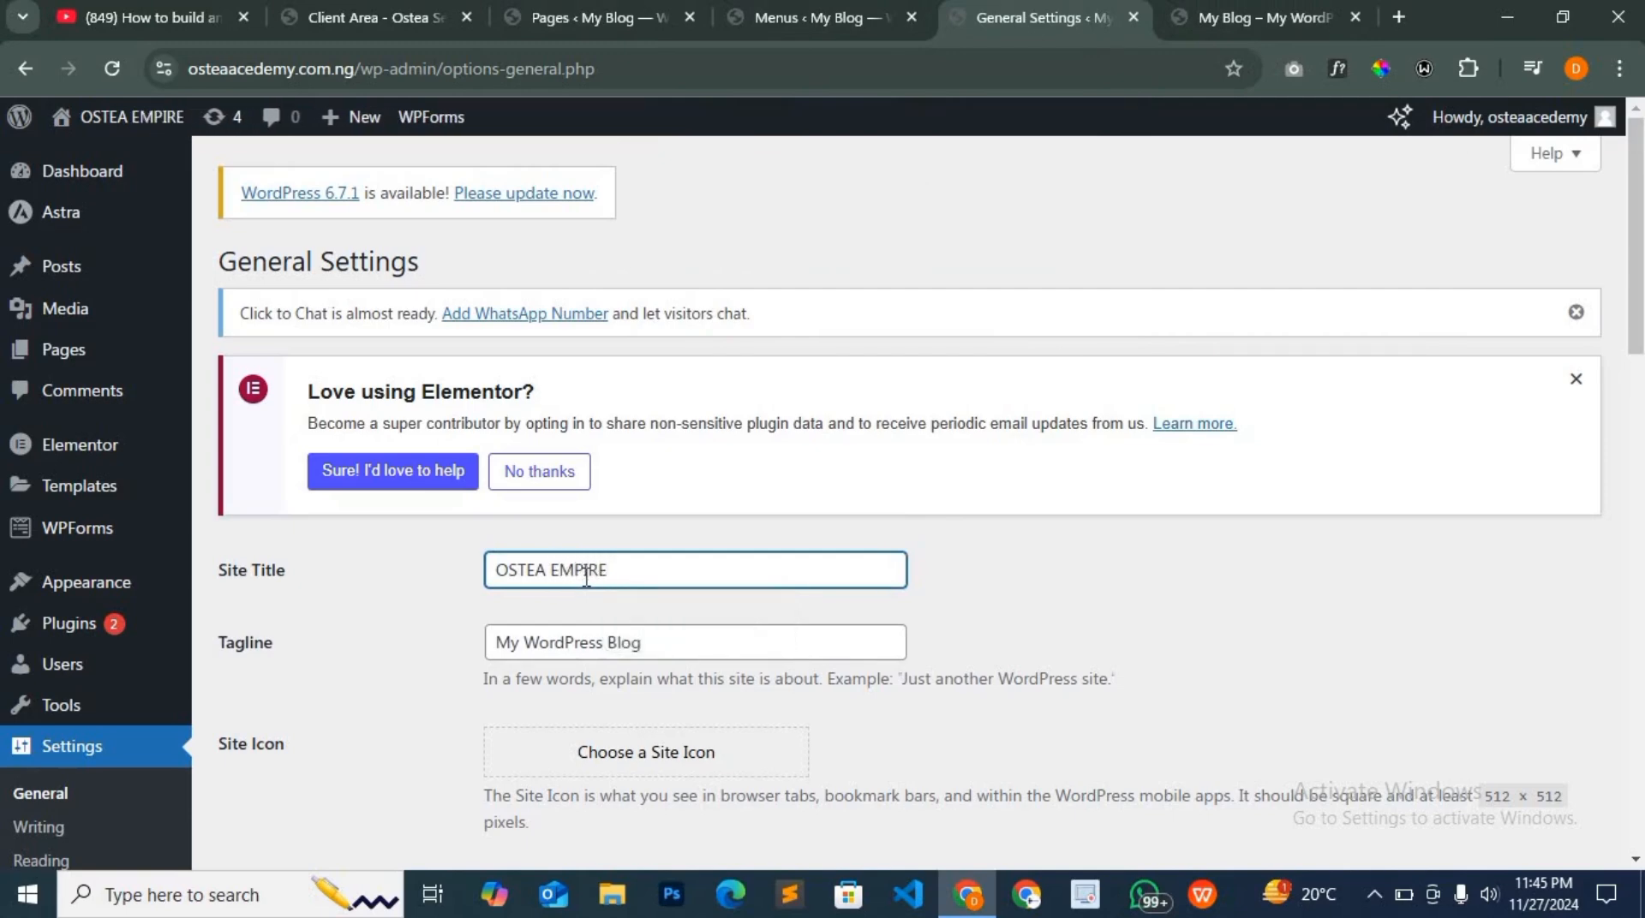
Replace the site tagline with "YOUR BRANDING AND MARKETING SOLUTION"
triple_click(692, 639)
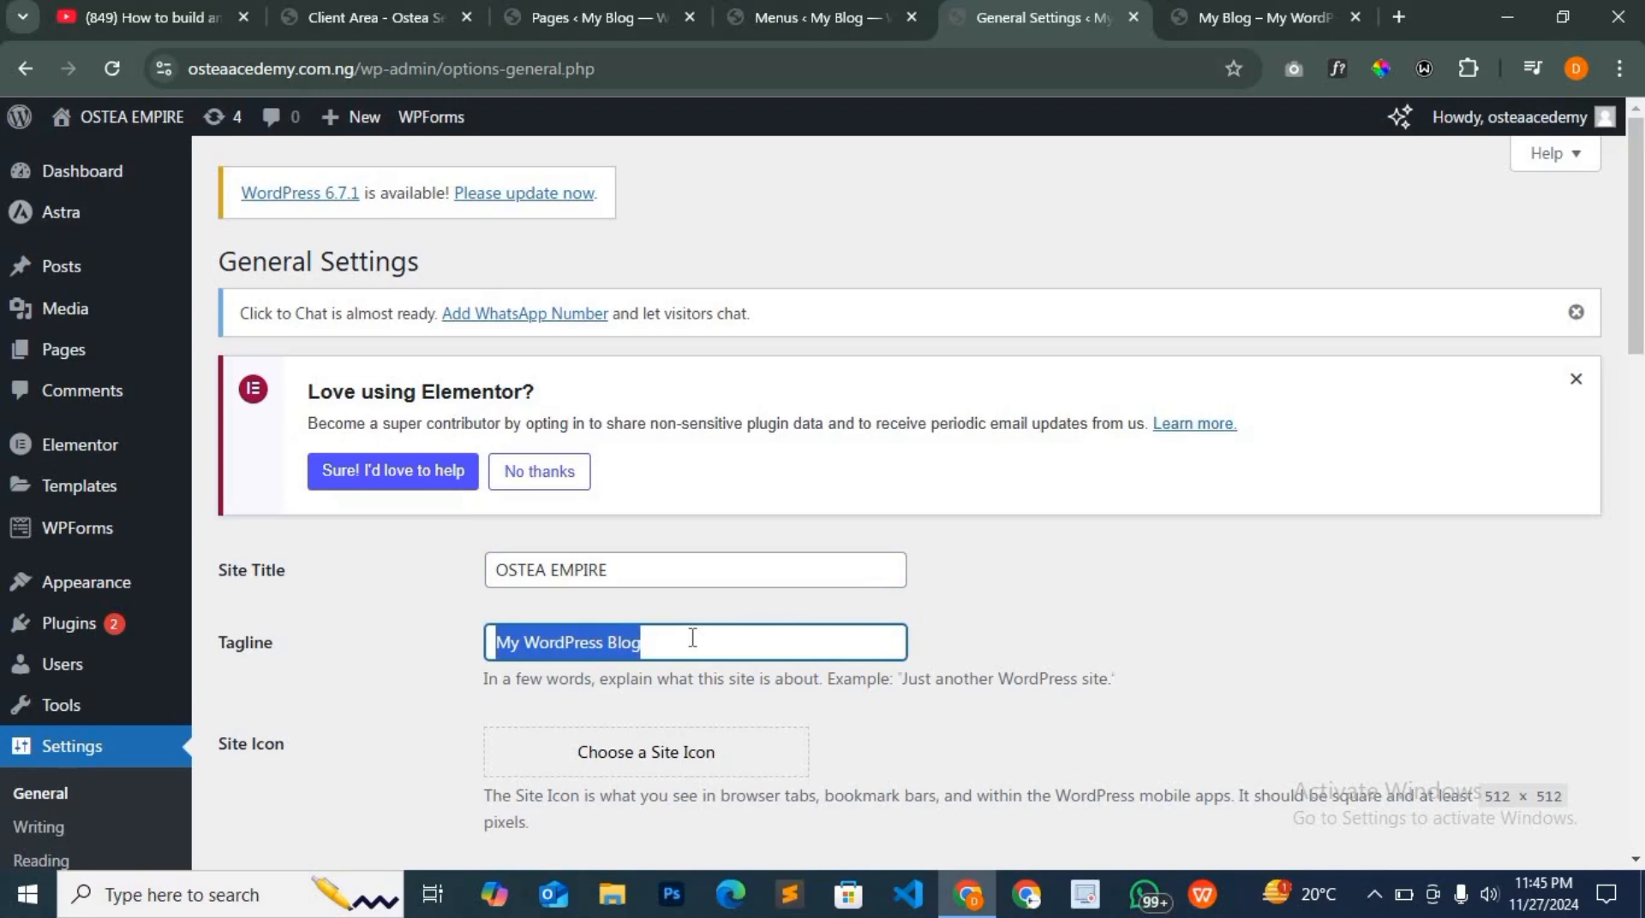
type("Y")
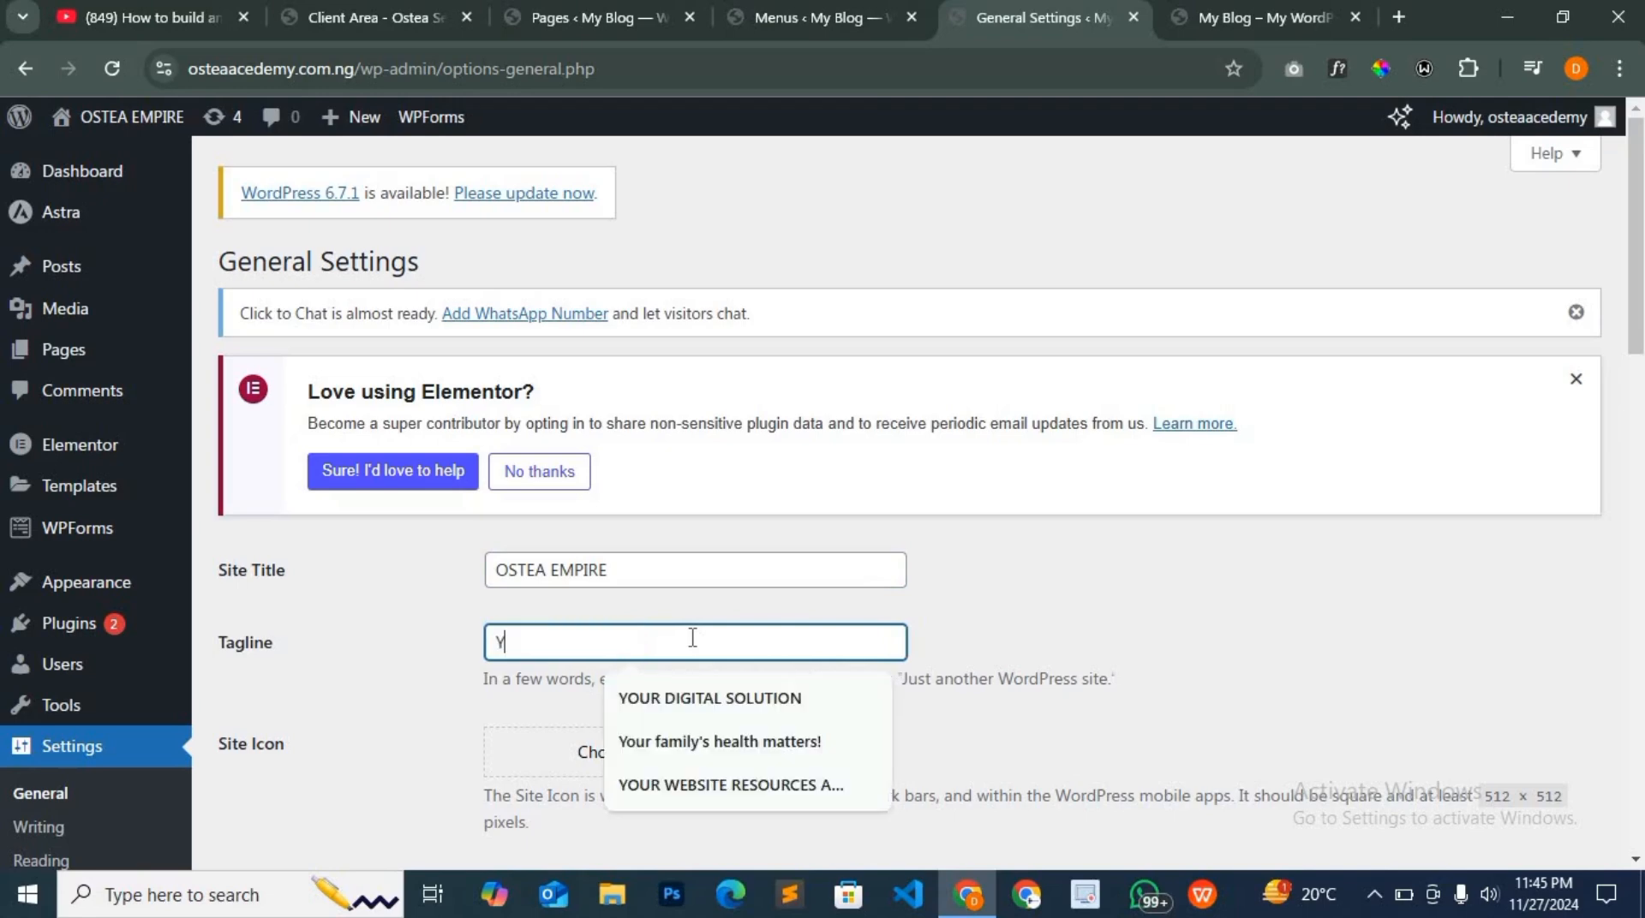
type("OUR BRAN")
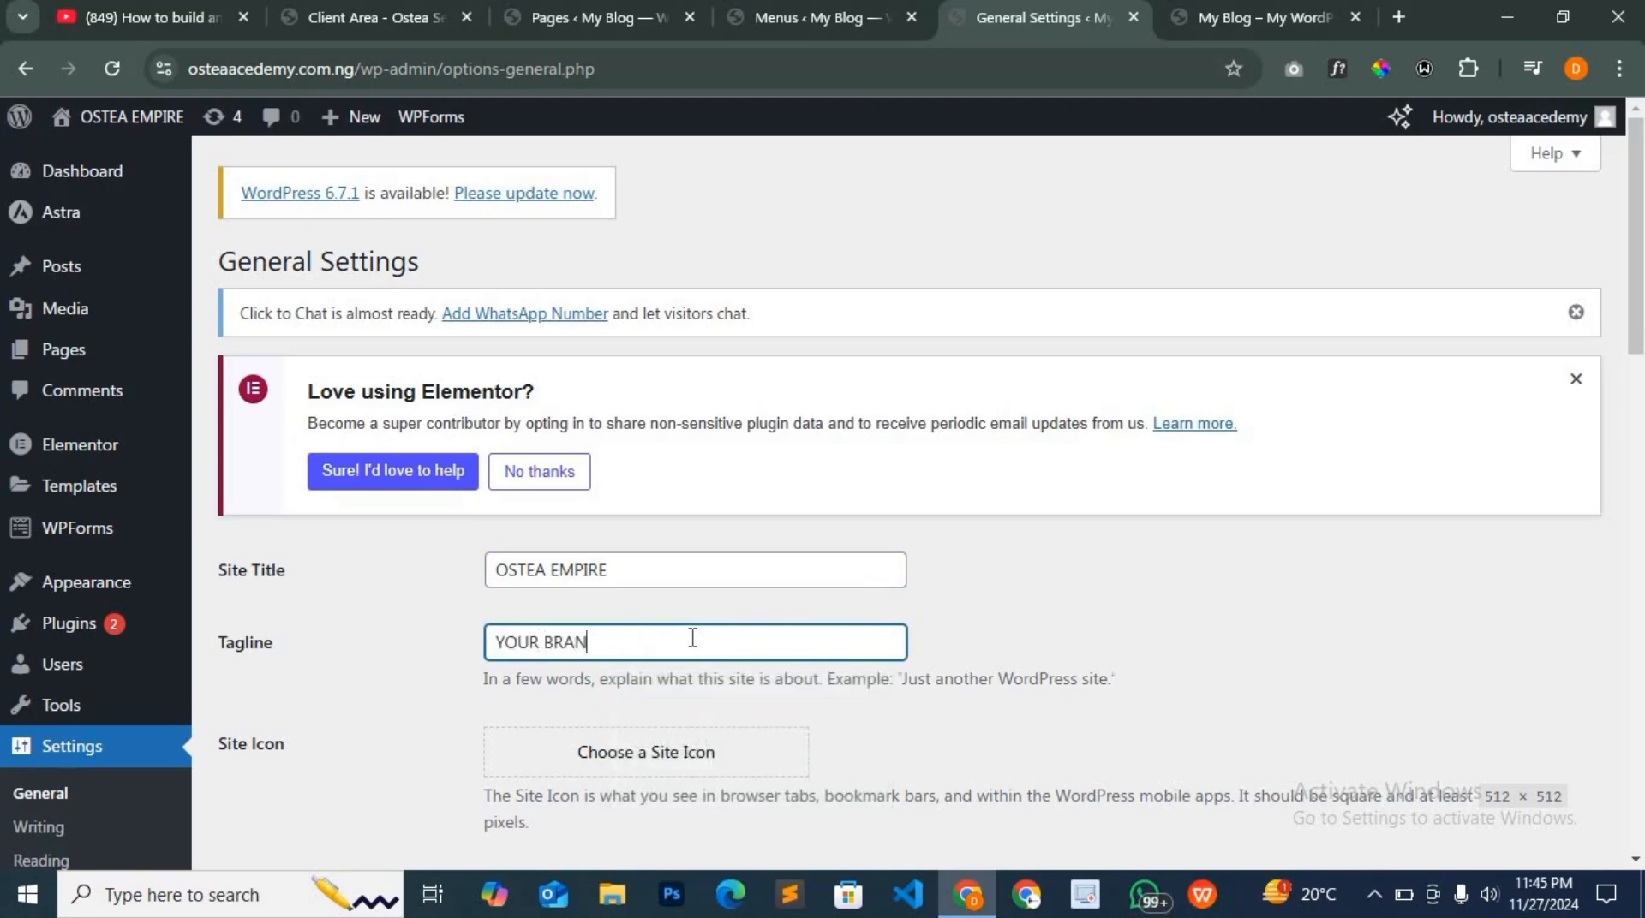
type("DING AND MARKETING SO")
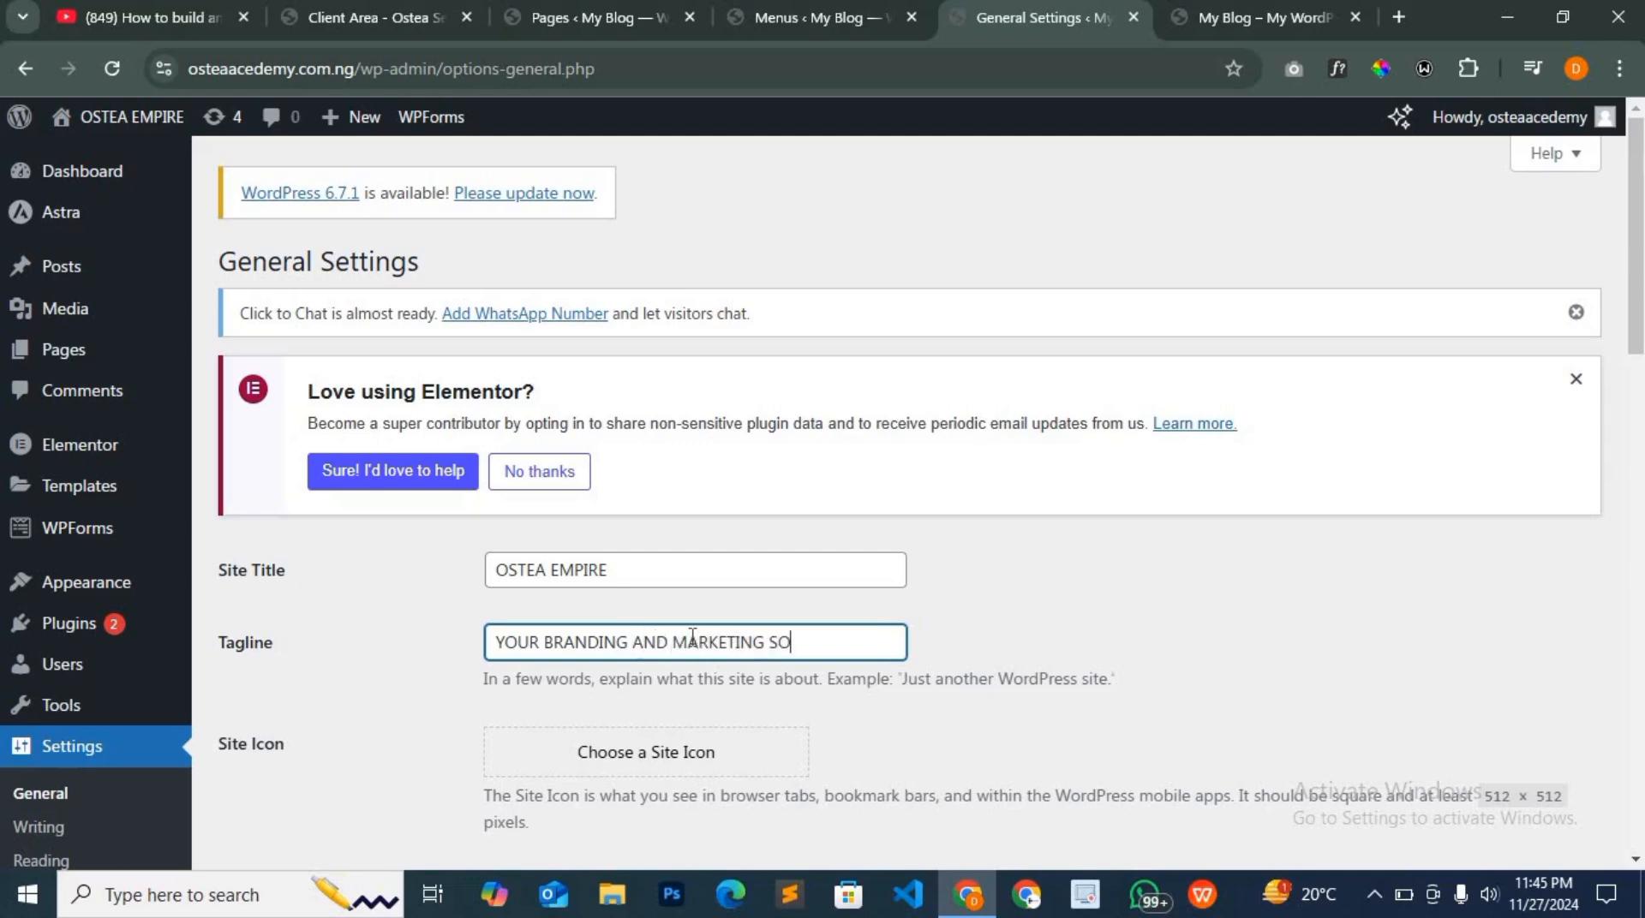
type("LUTION")
scroll(693, 635, "down", 3)
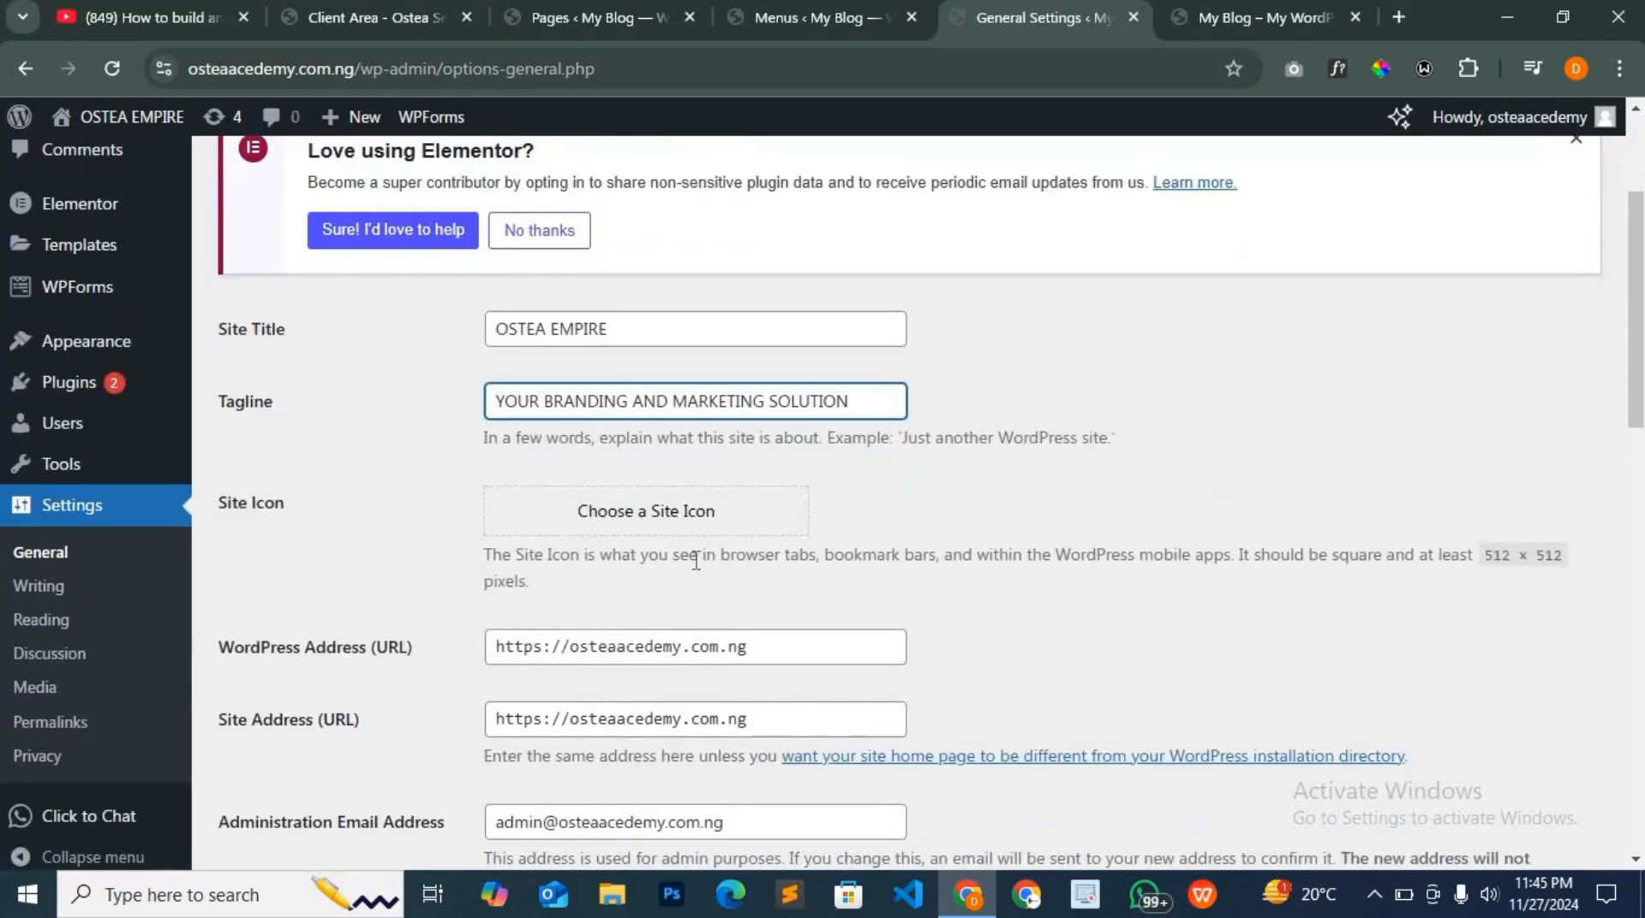
left_click(724, 517)
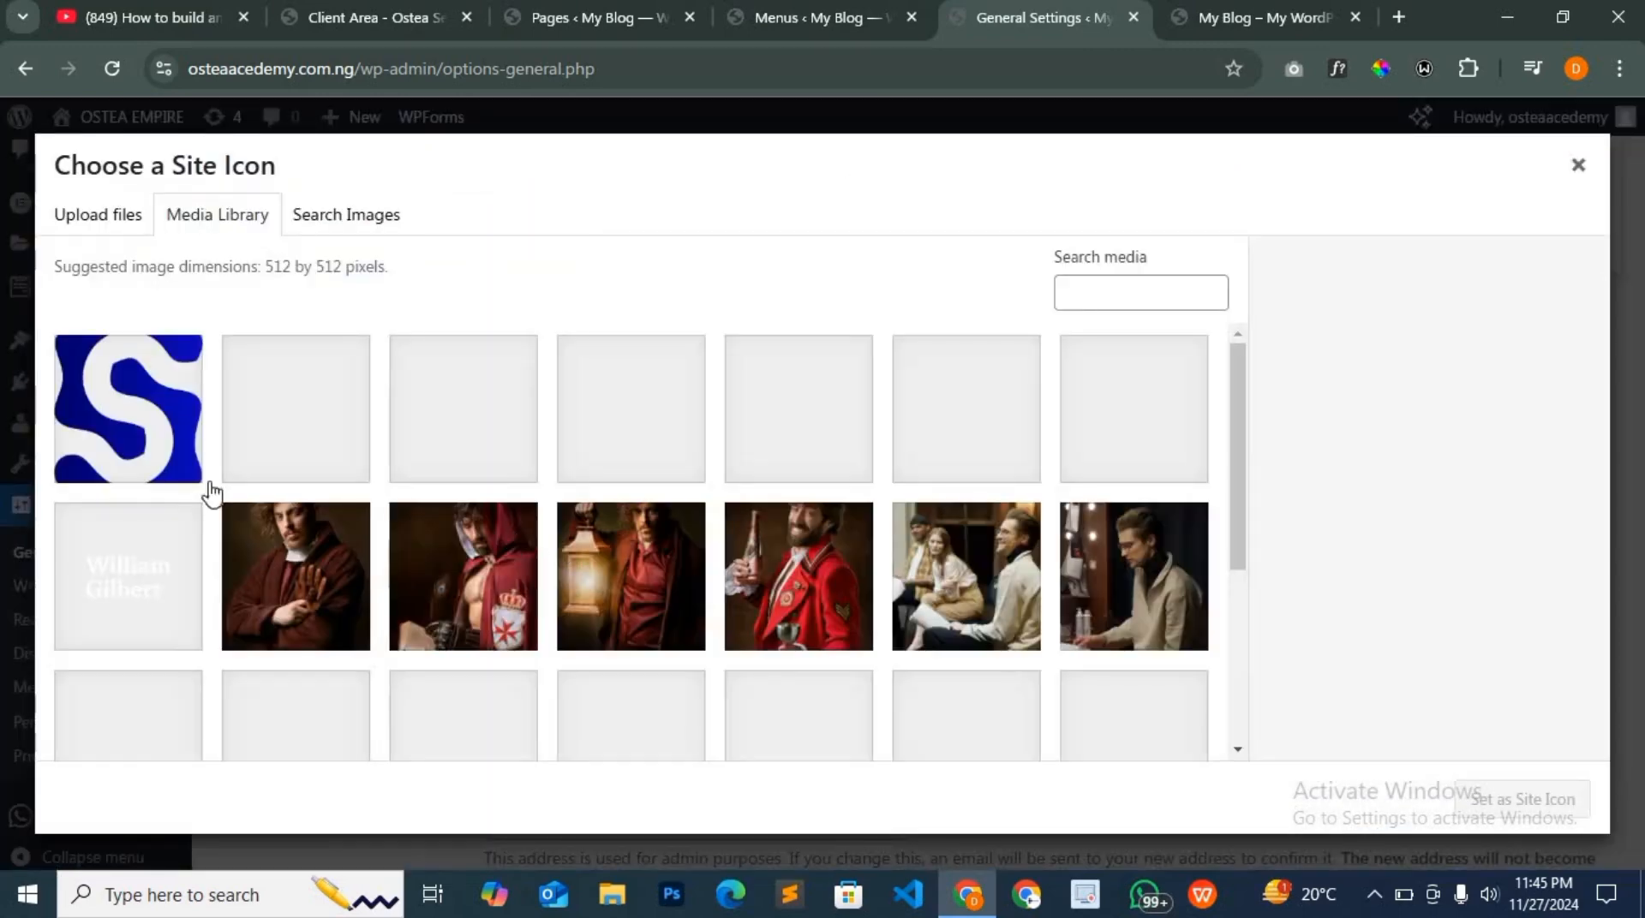
left_click(163, 437)
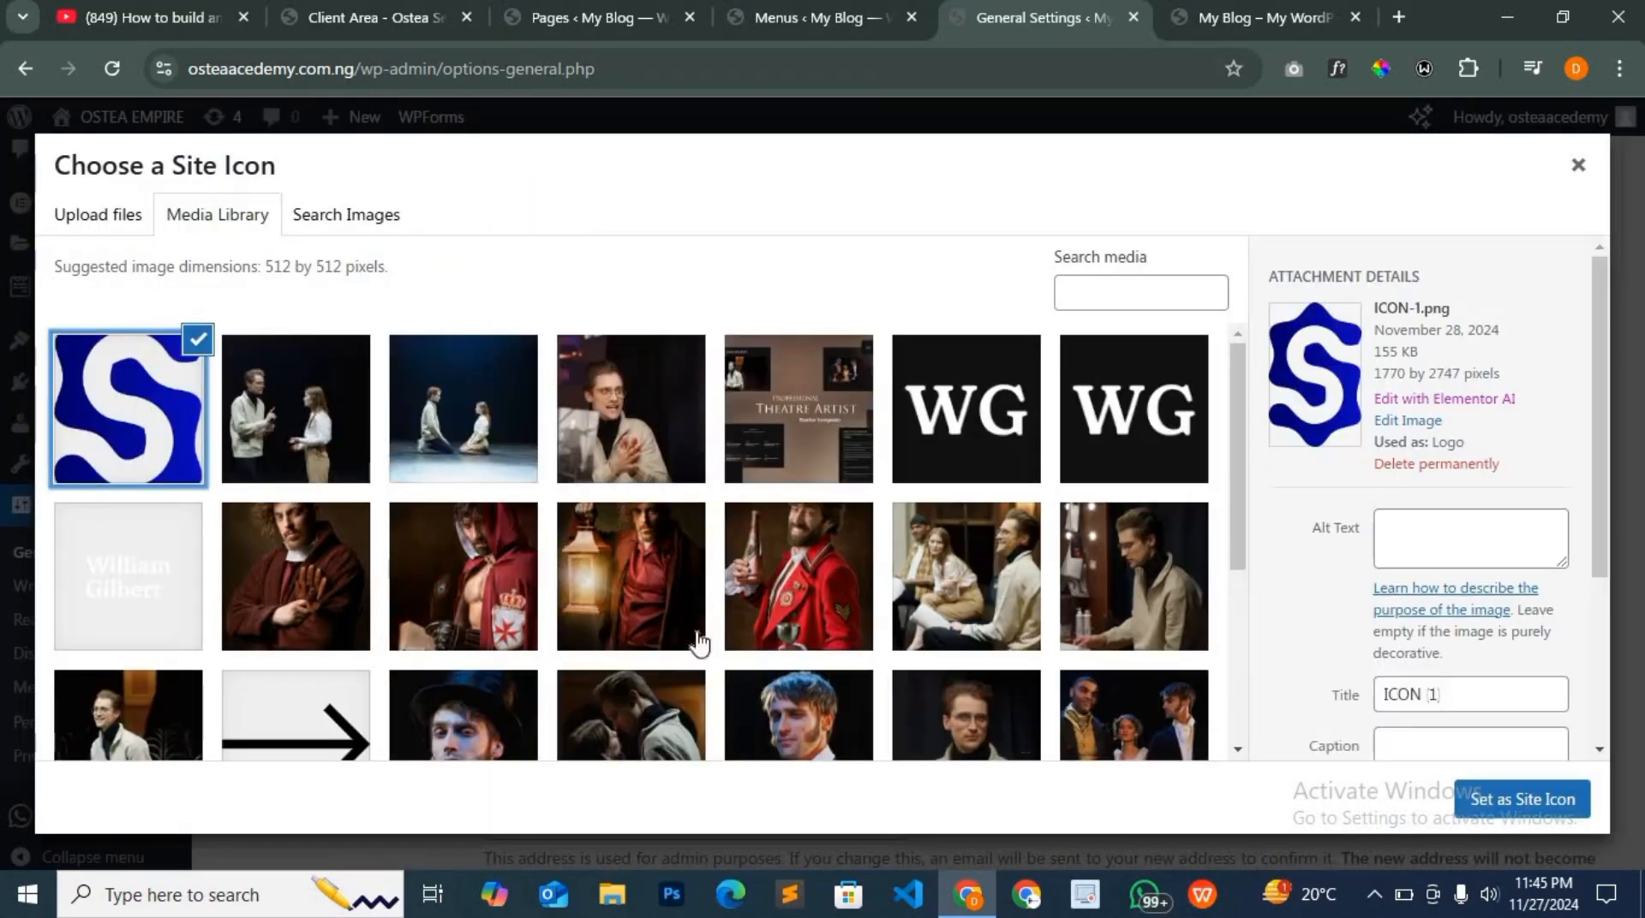
left_click(1512, 801)
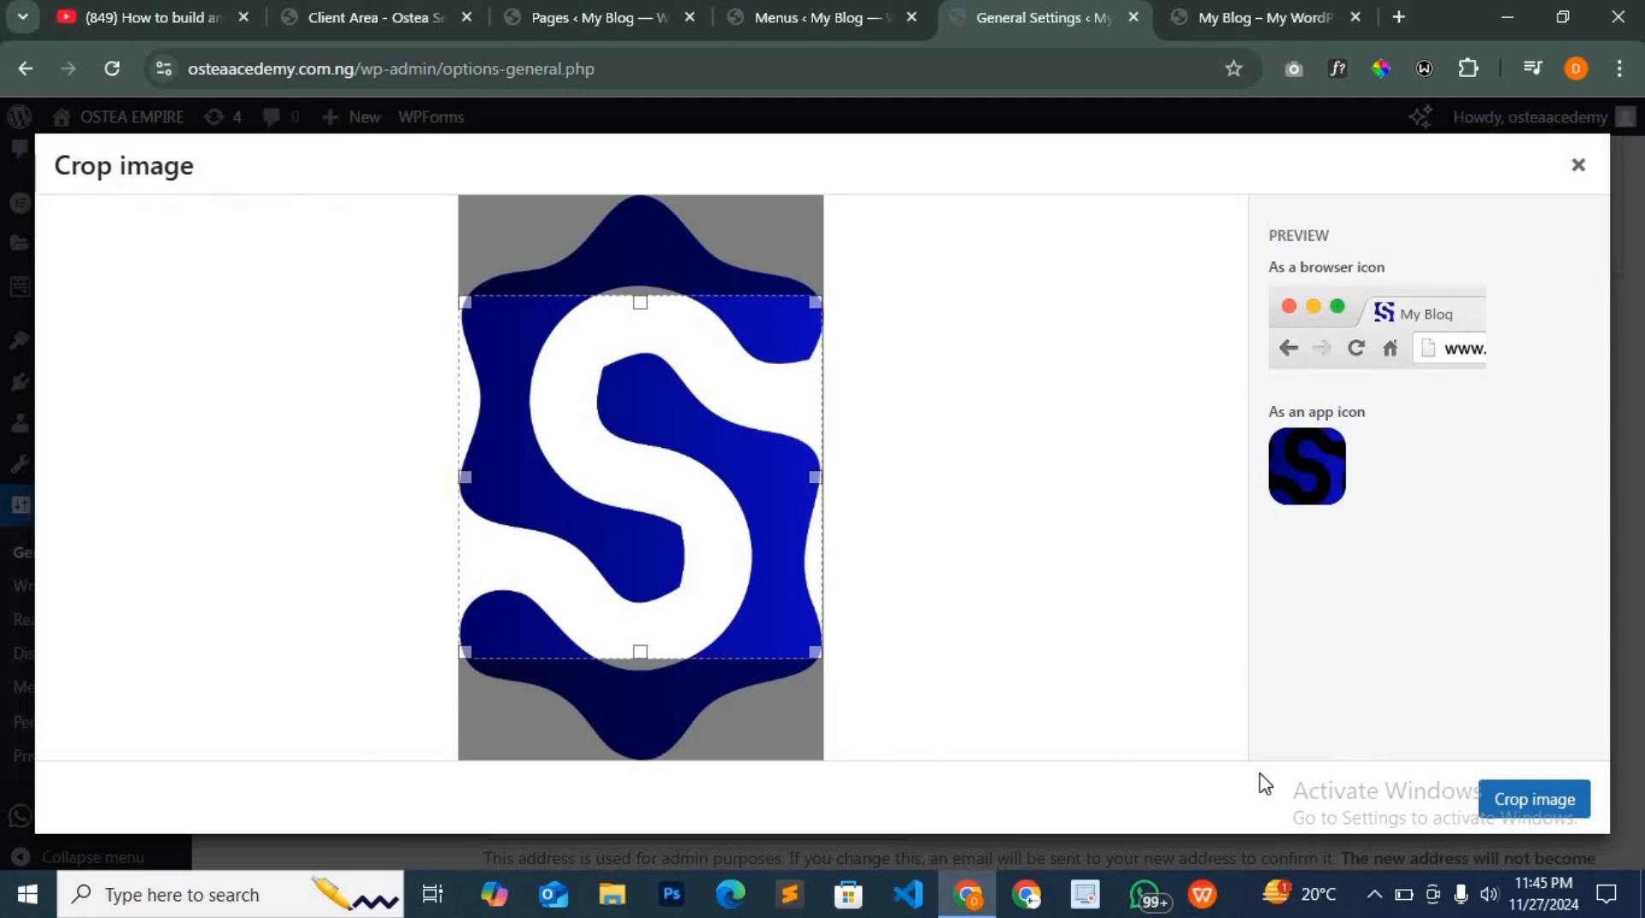
left_click(1577, 165)
Set the blue S logo ICON-1.png from the media library as the site icon, accepting the suggested square crop
left_click(683, 510)
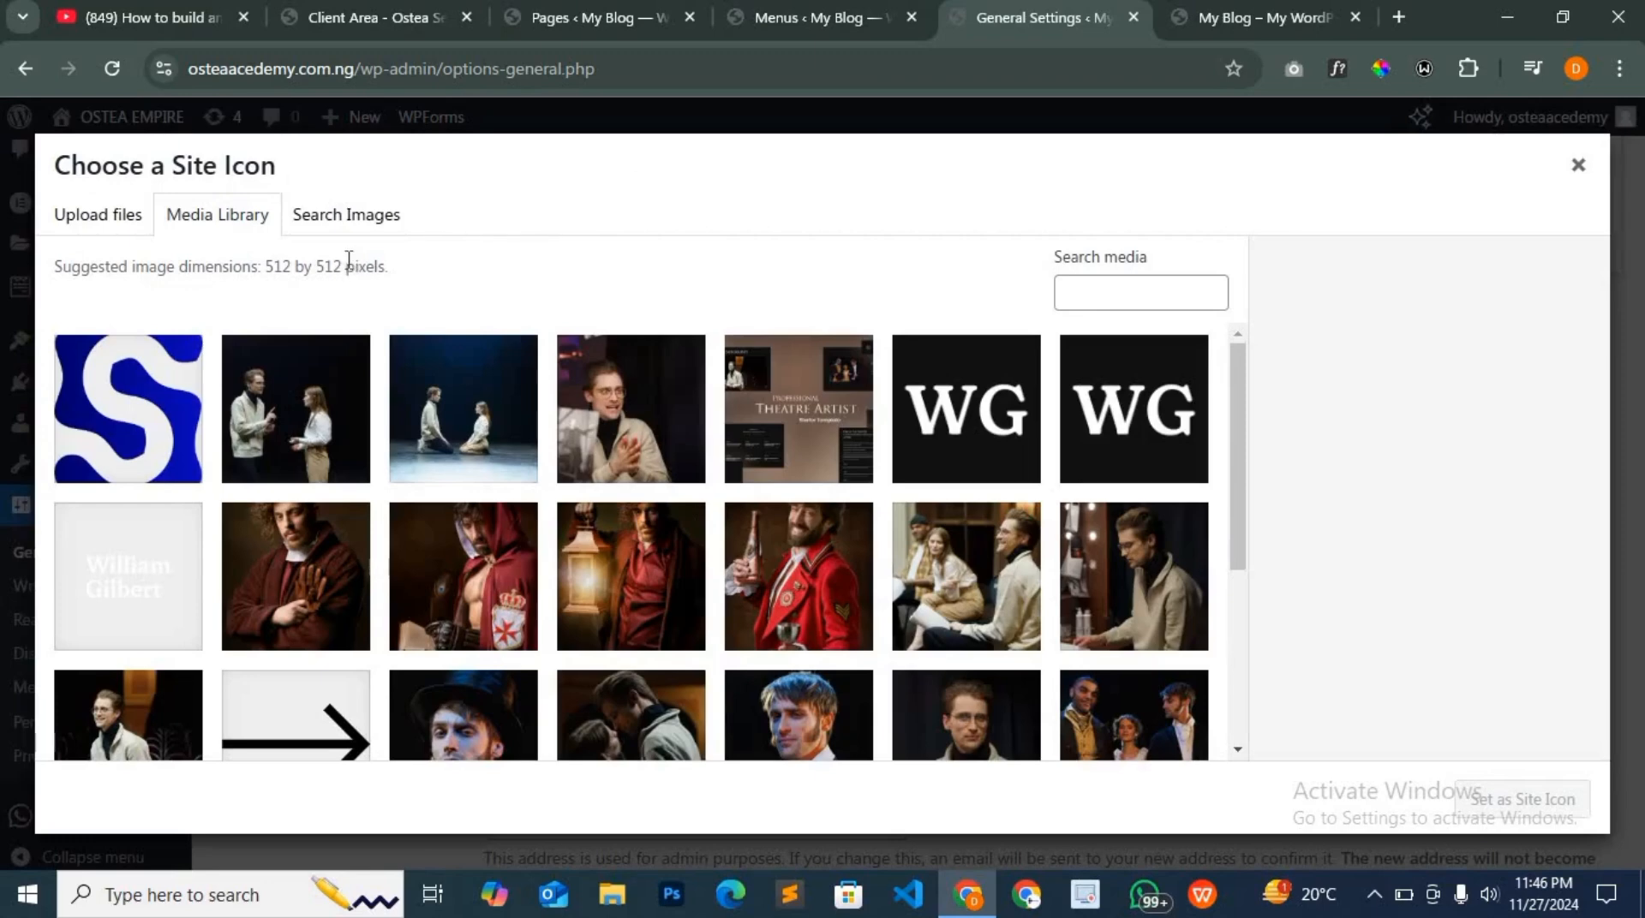
left_click(122, 401)
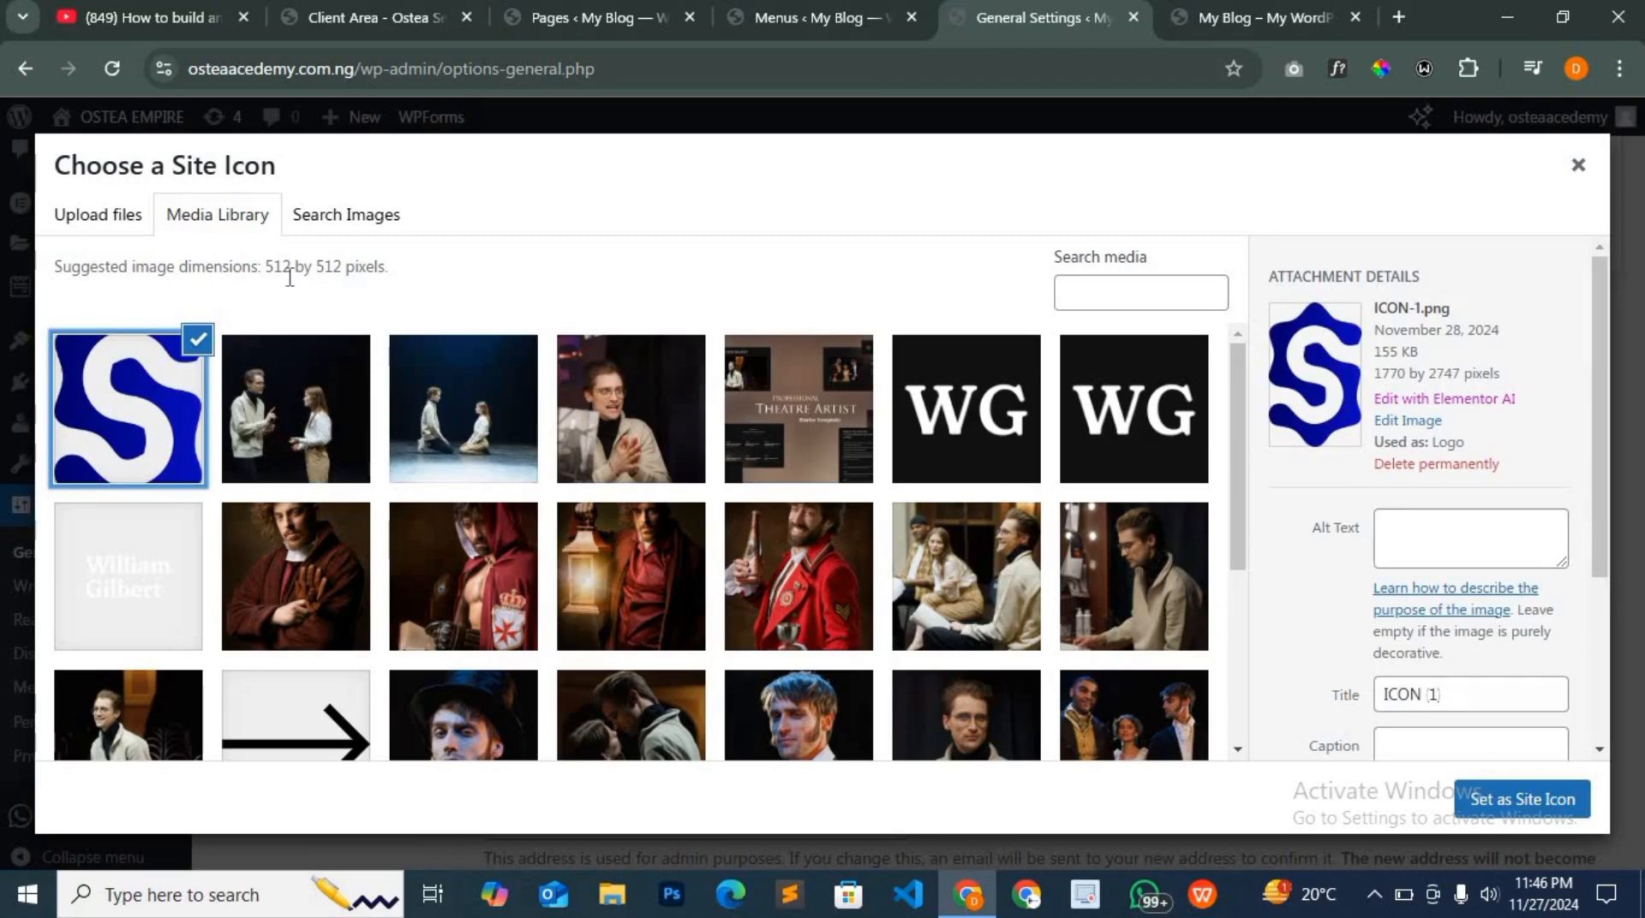
left_click(1501, 814)
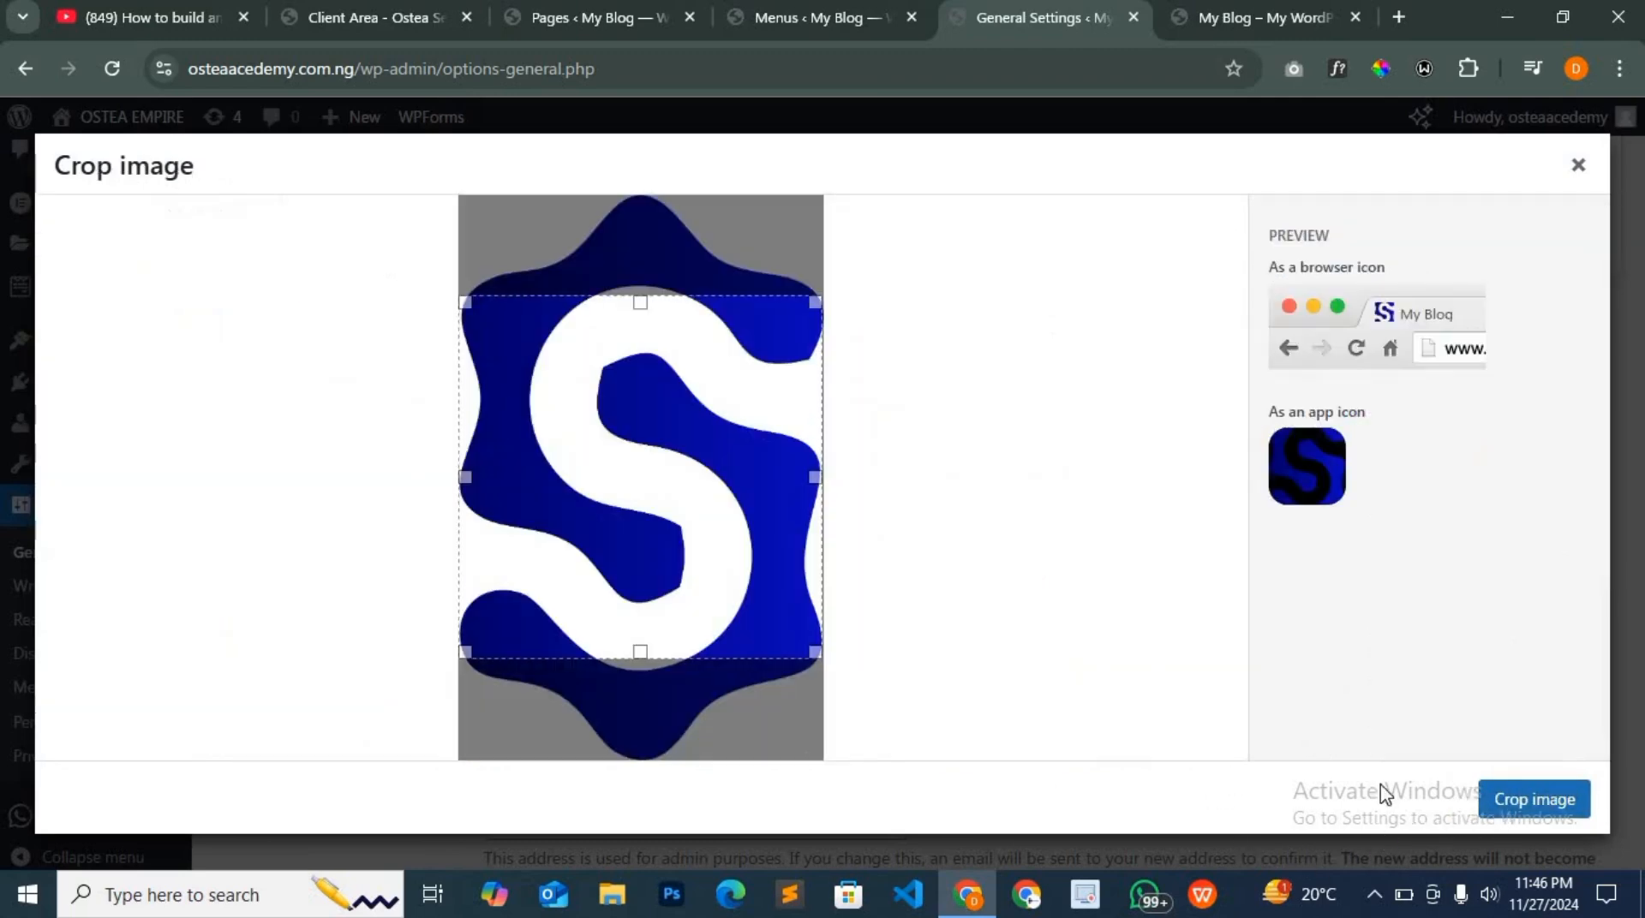
left_click(1520, 809)
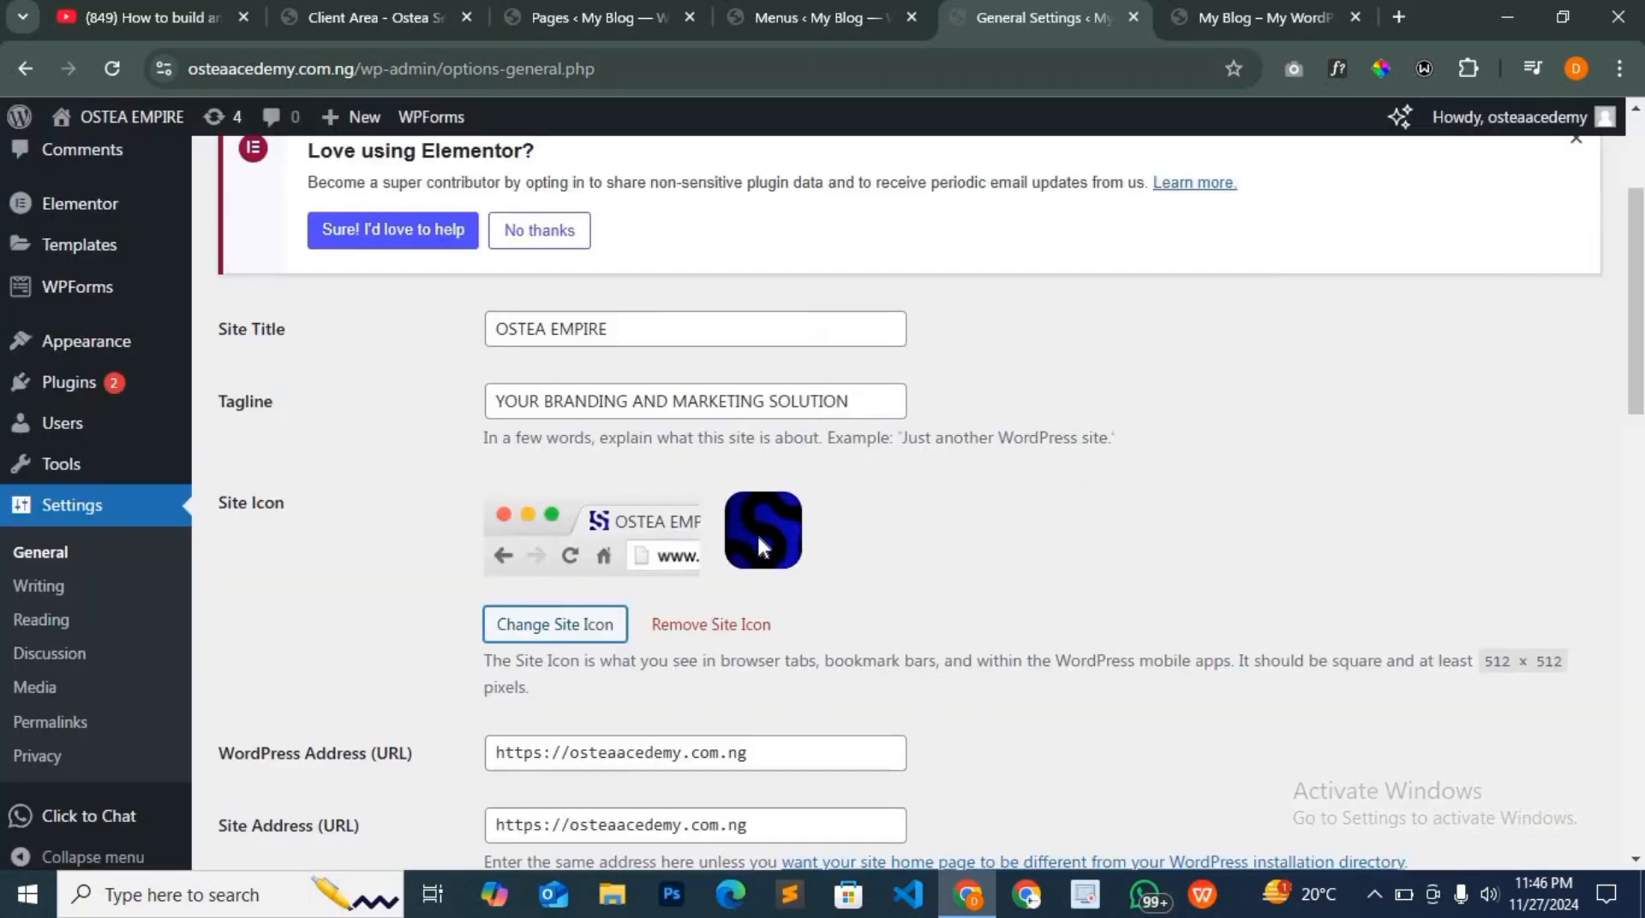
Save the changed General settings
scroll(714, 597, "down", 7)
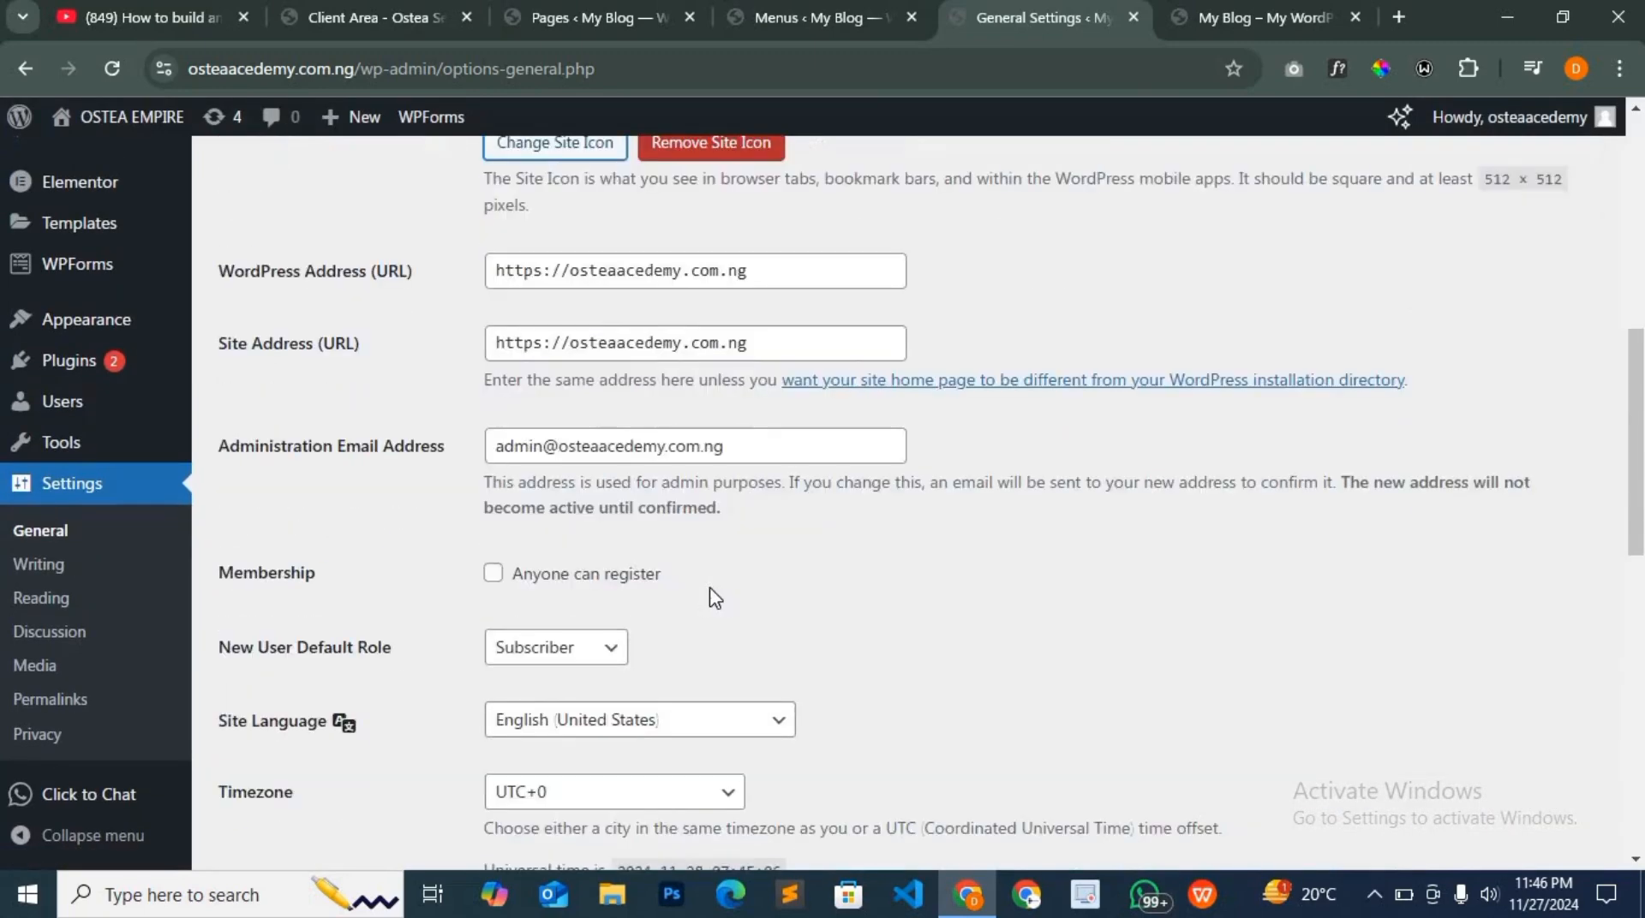
scroll(711, 600, "down", 10)
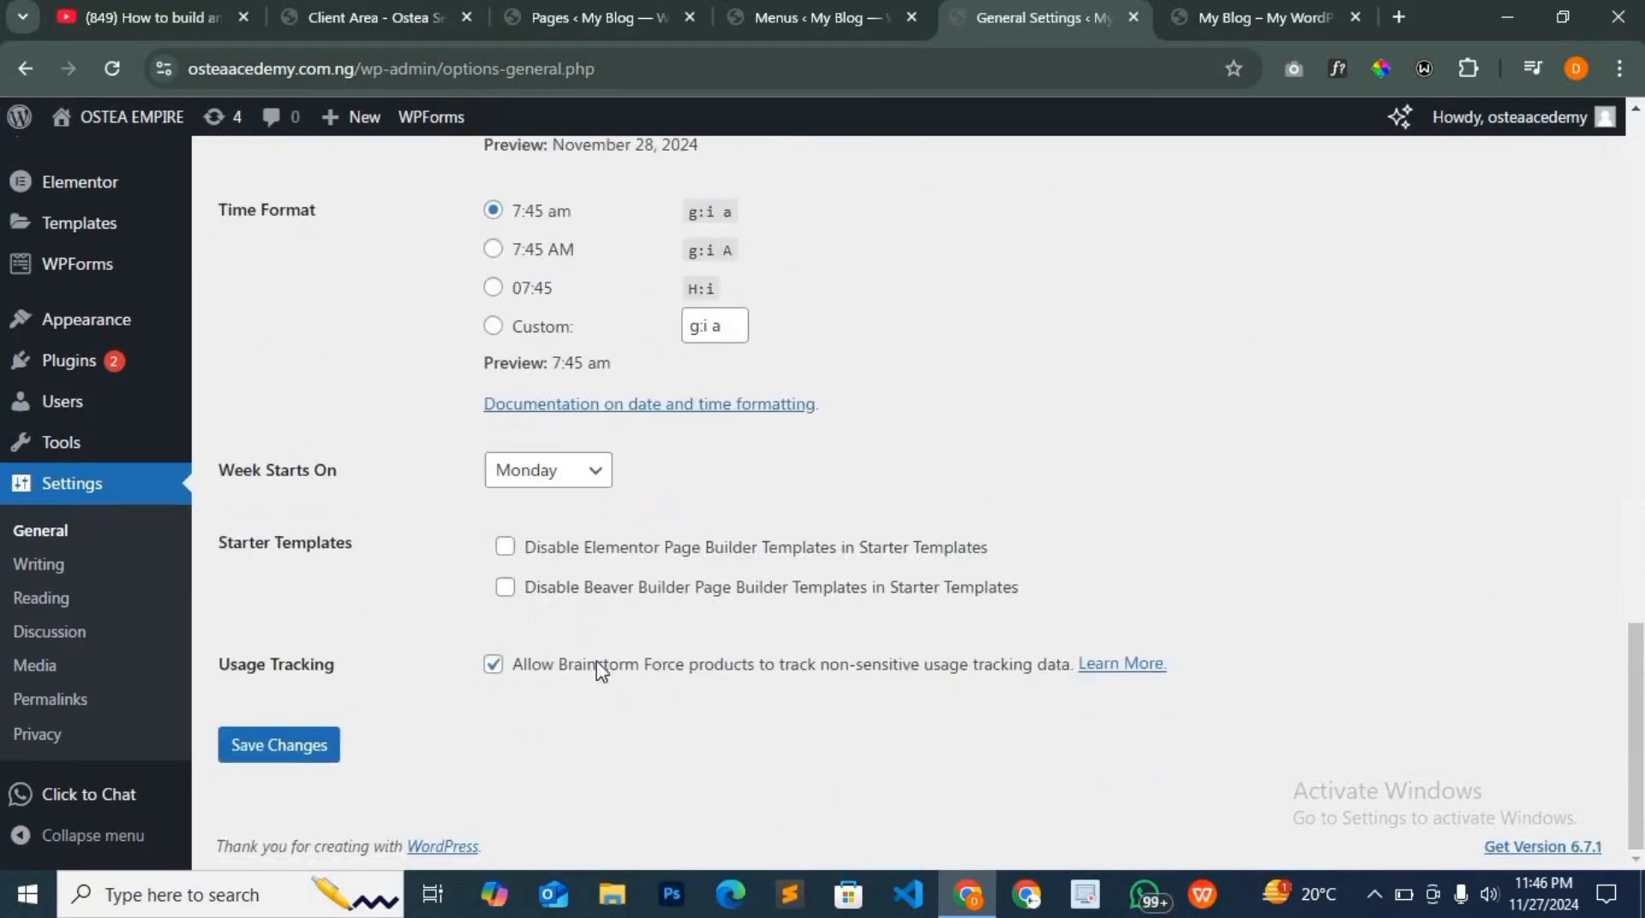
left_click(308, 745)
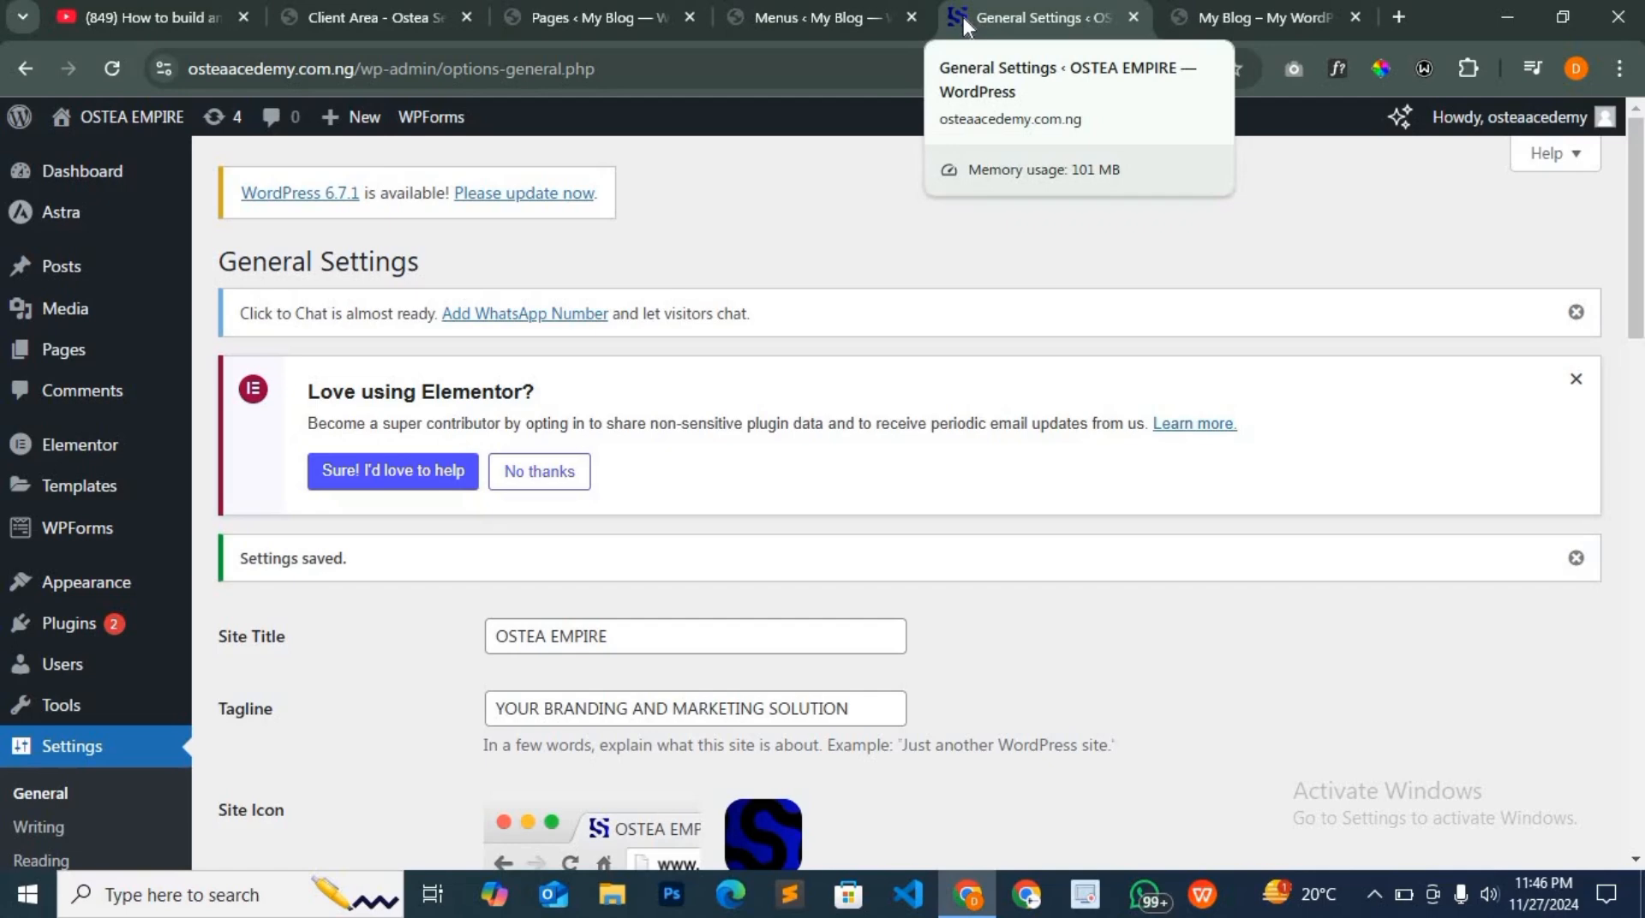
Review the saved title, tagline and icon, and reload the live site to check them there
scroll(812, 567, "down", 1)
scroll(812, 567, "down", 1)
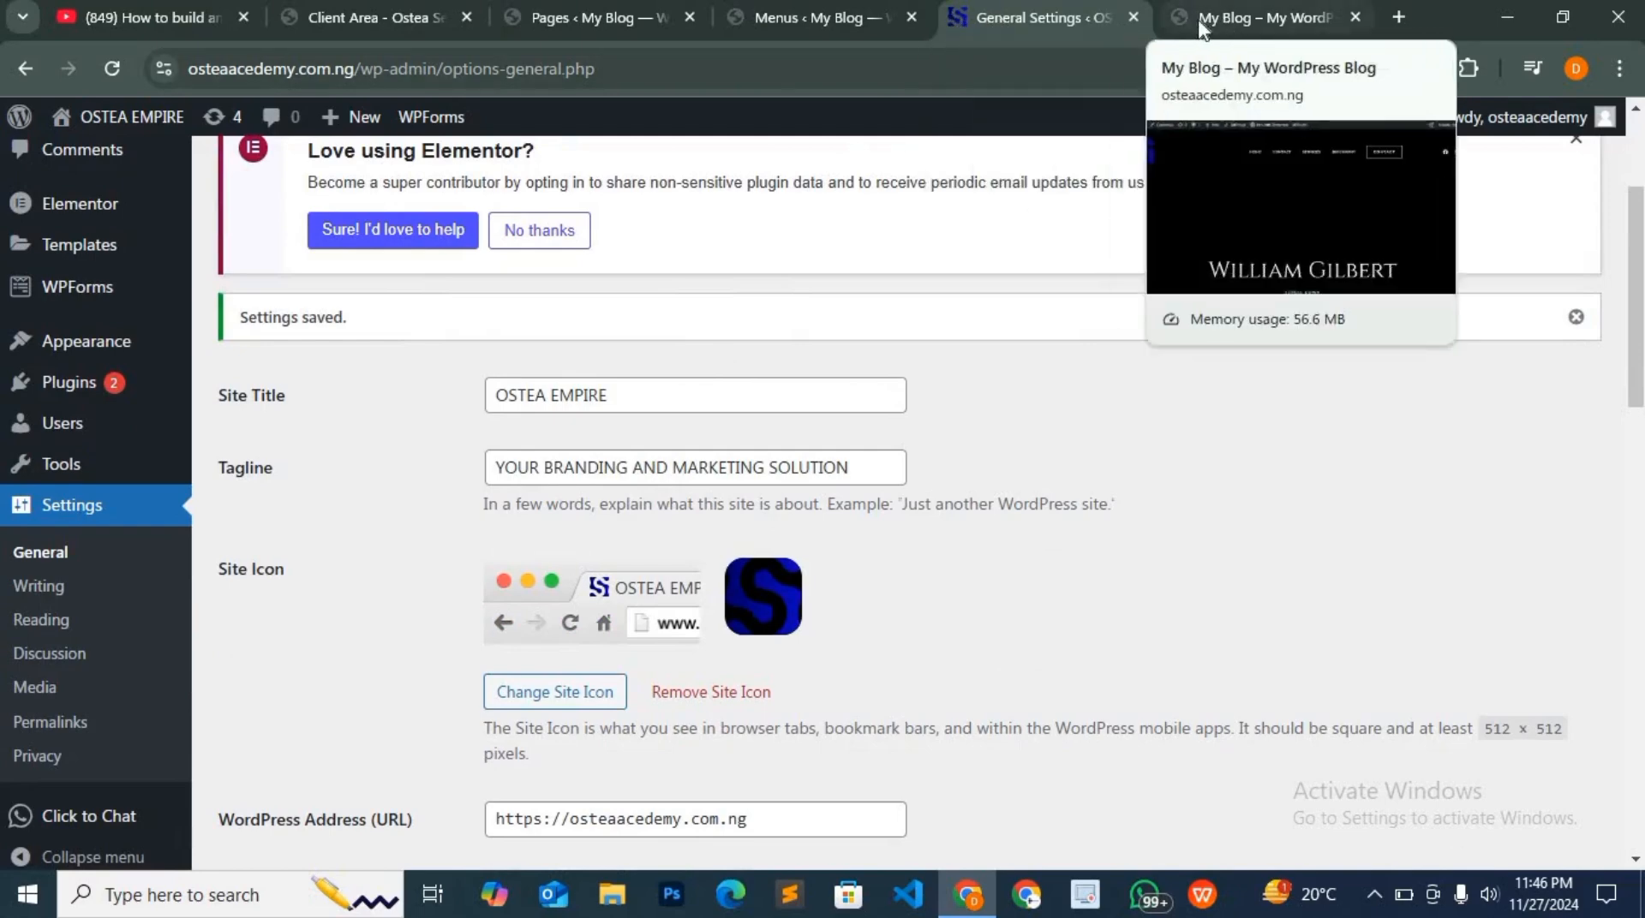
left_click(1224, 26)
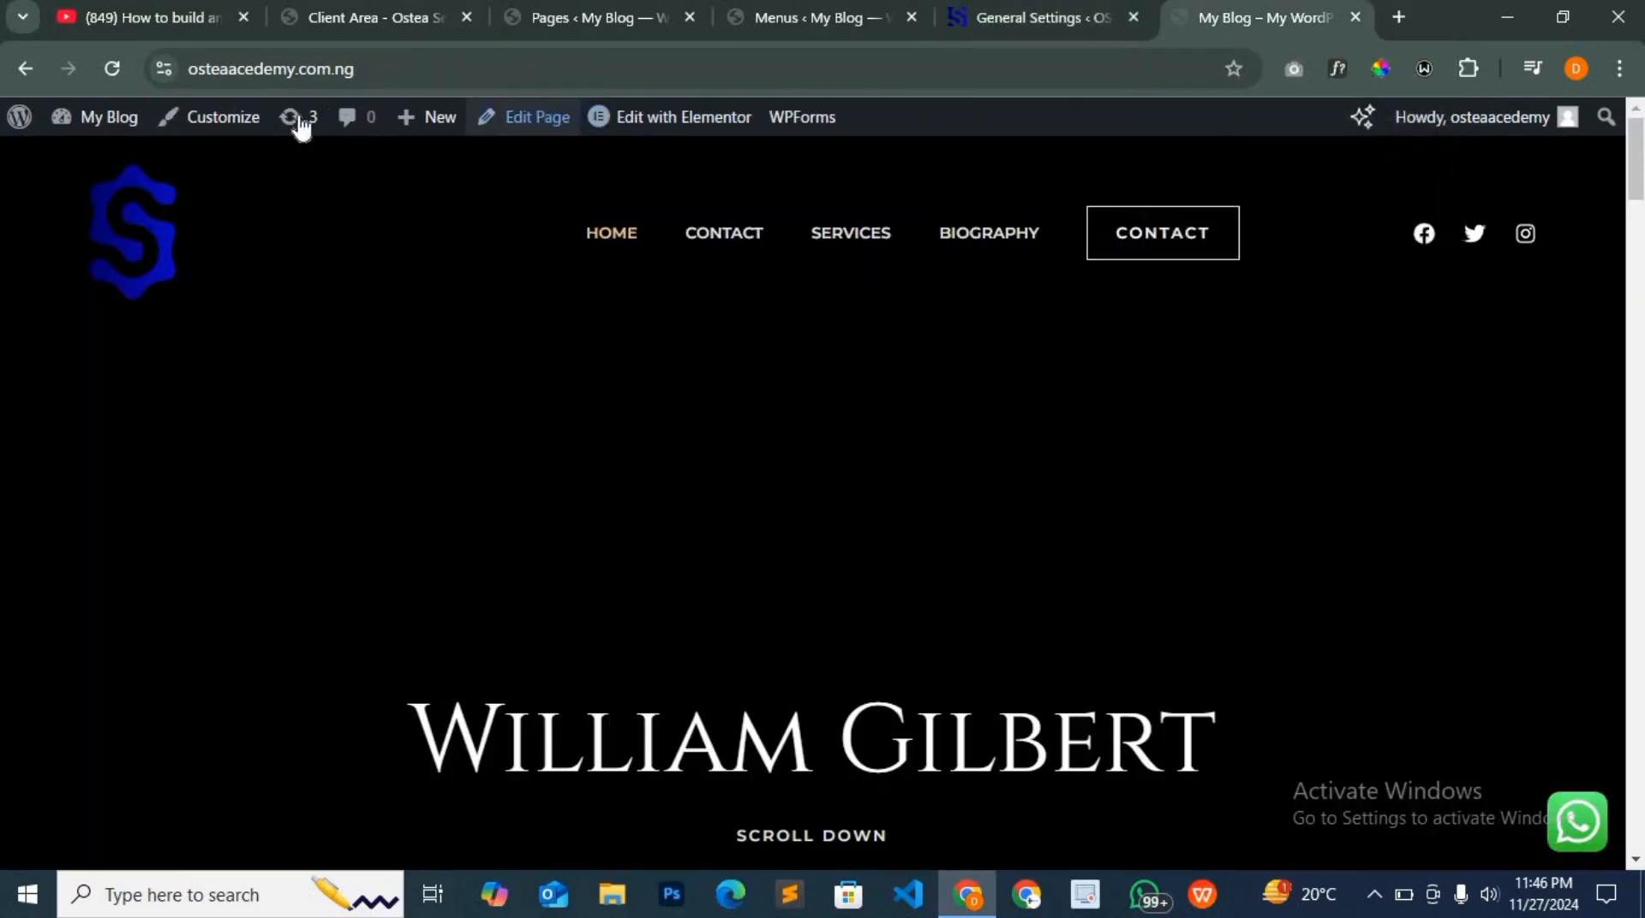
left_click(106, 69)
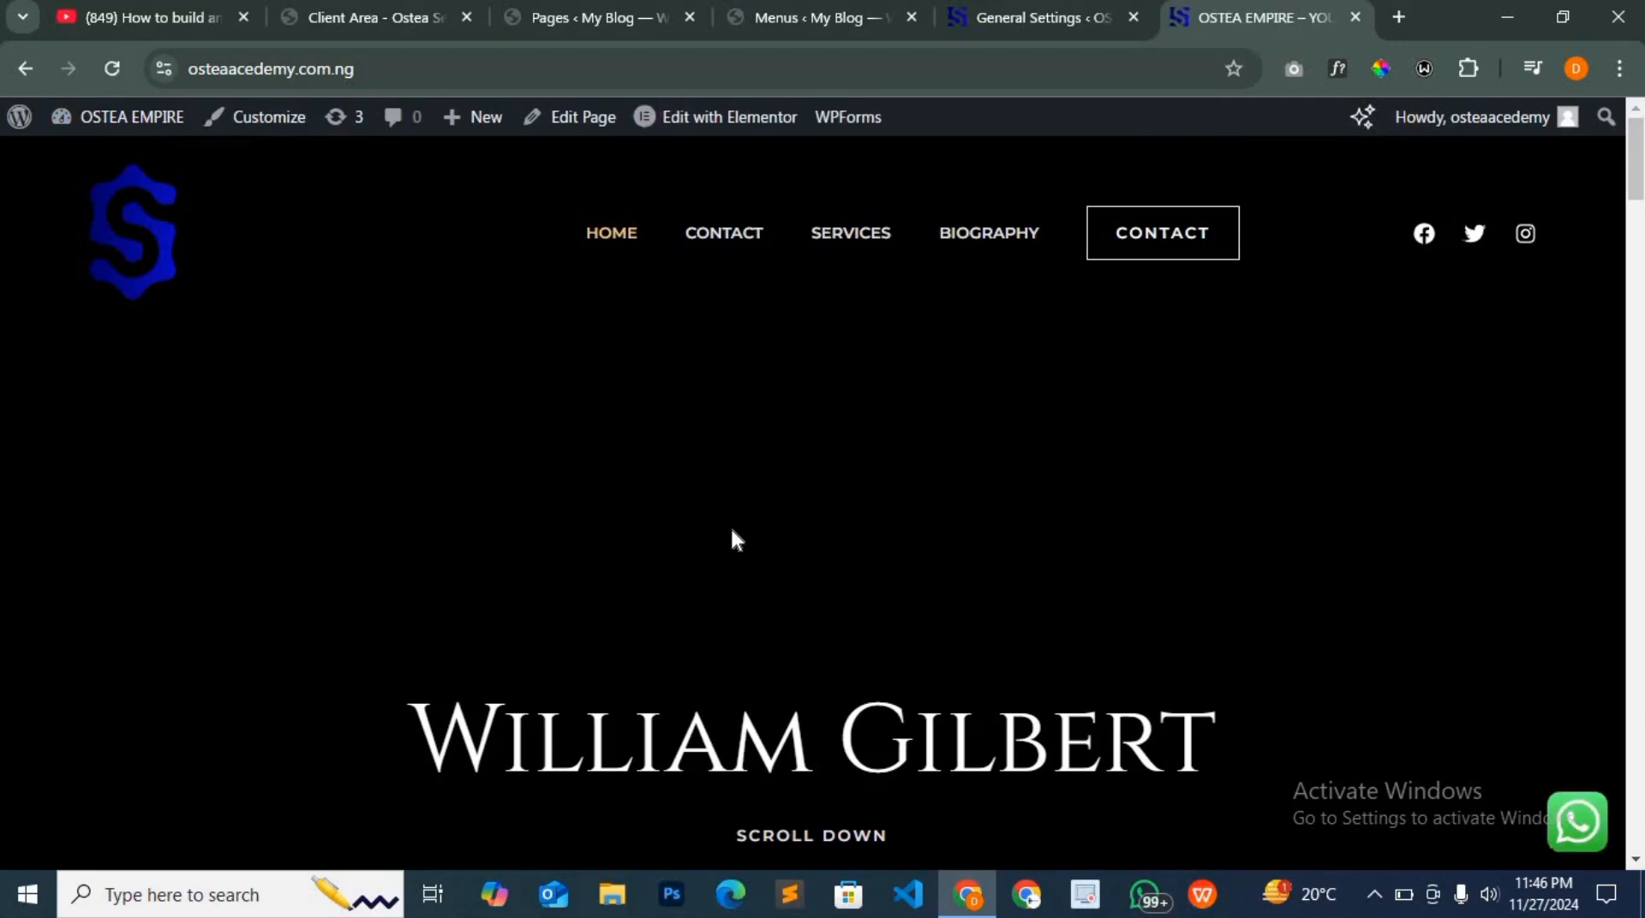